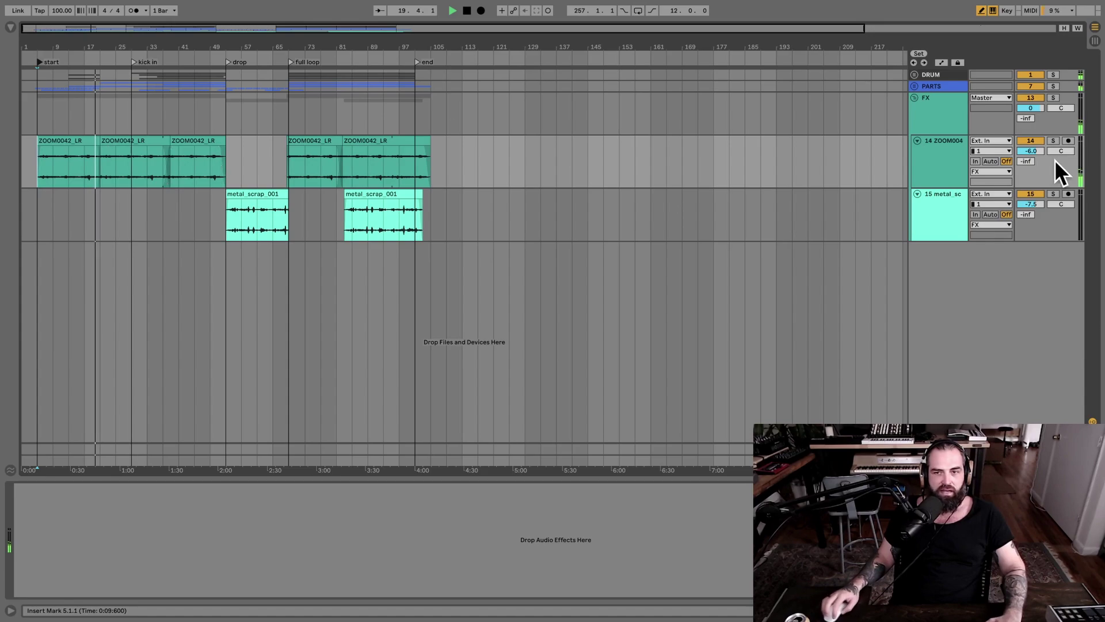
Step: Solo the FX group and audition the ZOOM0042_LR recording, replaying it from bar 25
{"action": "left_click", "coordinate": [941, 107]}
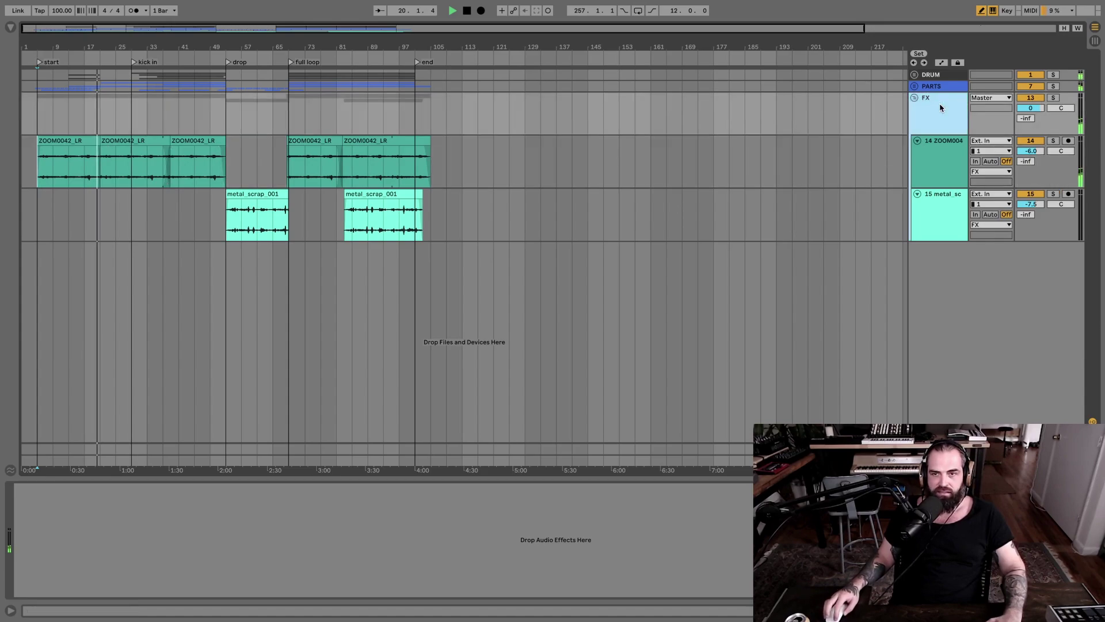
{"action": "left_click", "coordinate": [1053, 100]}
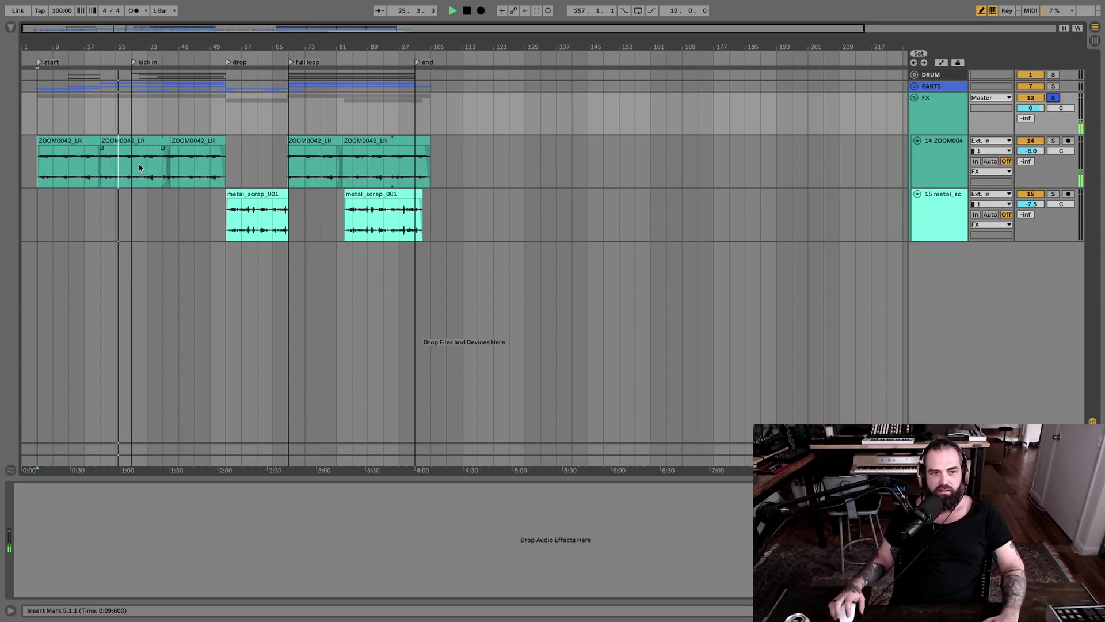
{"action": "left_click", "coordinate": [247, 223]}
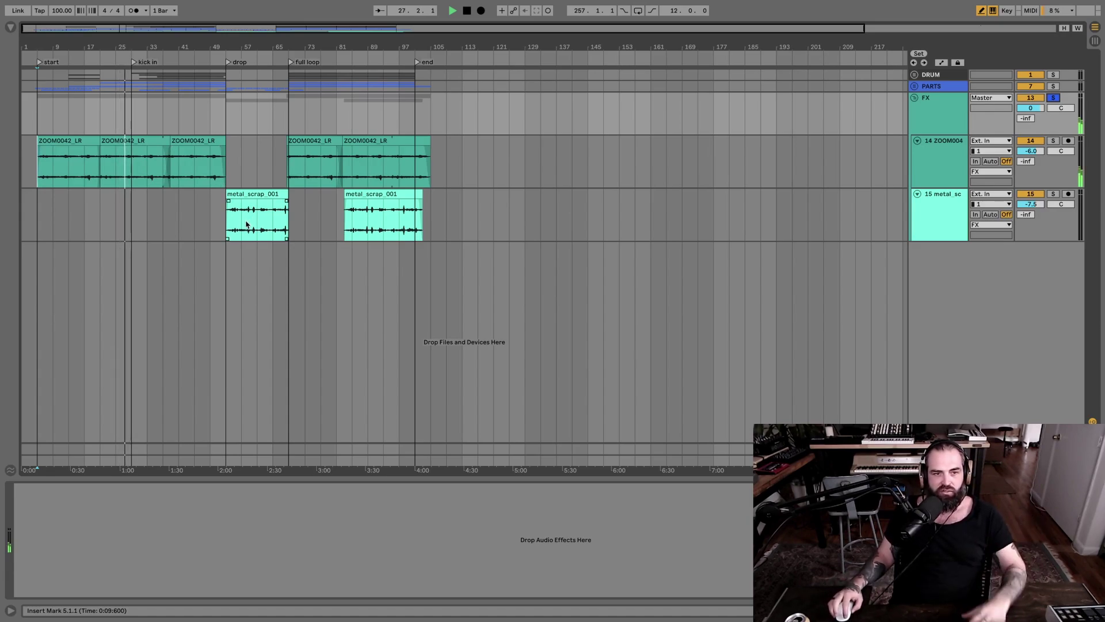
{"action": "left_click", "coordinate": [120, 171]}
{"action": "key", "text": "space"}
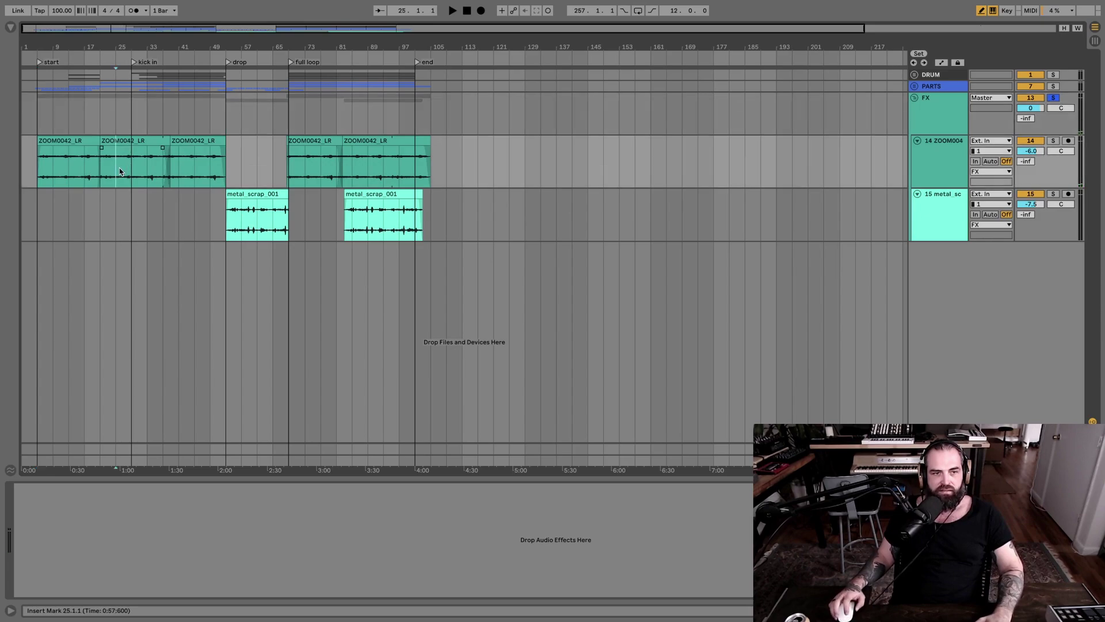
{"action": "key", "text": "space"}
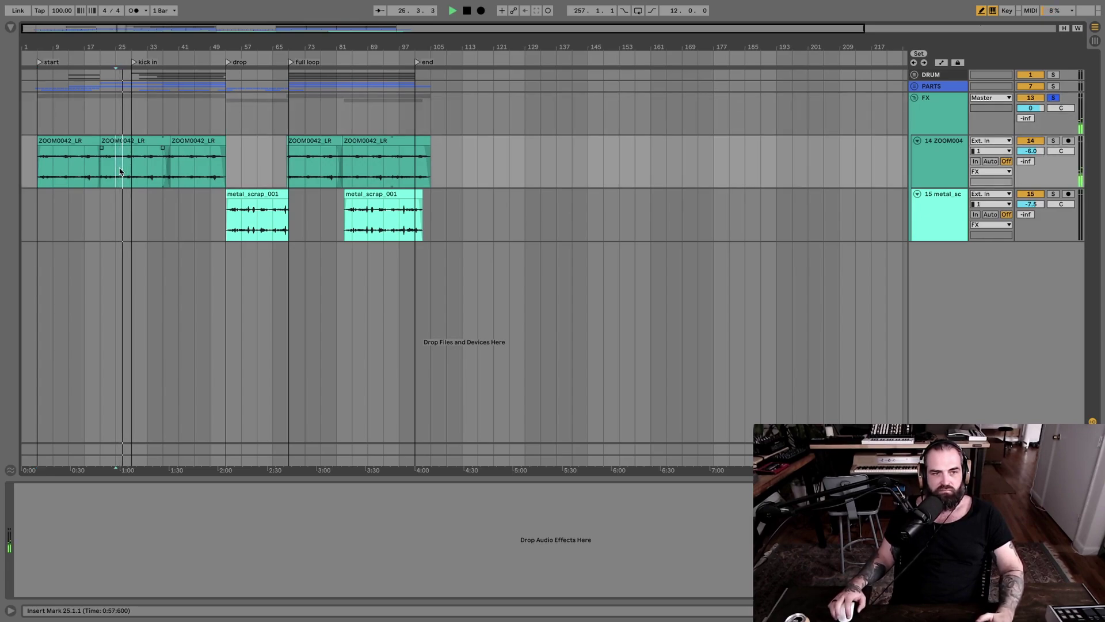
Step: Play the first metal_scrap_001 clip from bar 57, then stop playback and unsolo the FX group
{"action": "left_click", "coordinate": [243, 226]}
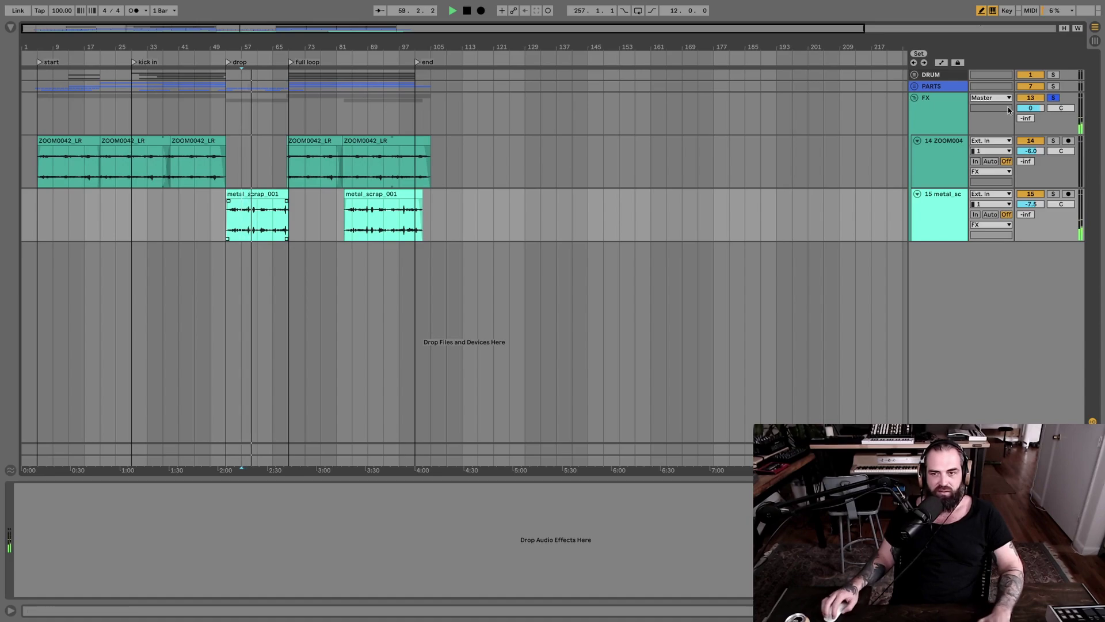
{"action": "key", "text": "space"}
{"action": "left_click", "coordinate": [1055, 99]}
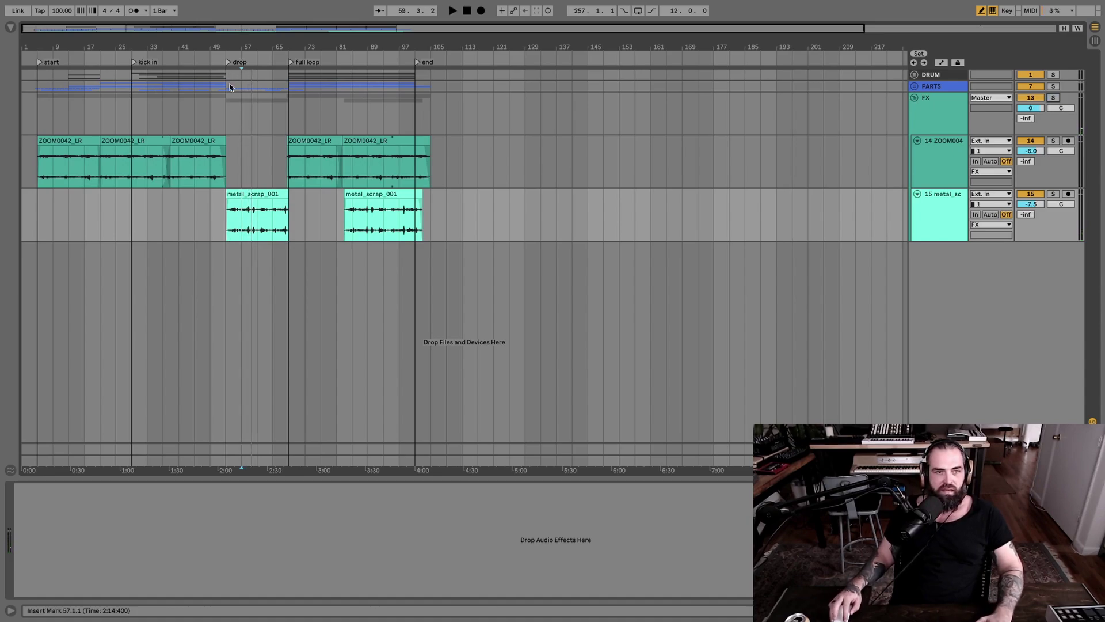
Step: Play the full mix from the drop at bar 53 and stop after several bars
{"action": "left_click", "coordinate": [229, 186]}
{"action": "key", "text": "space"}
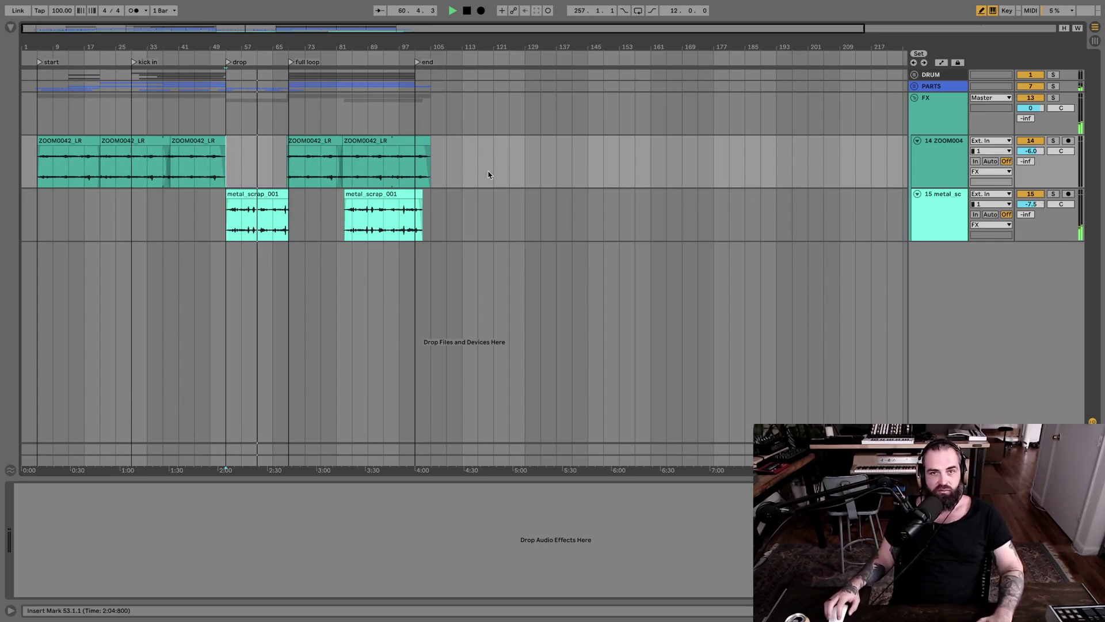
{"action": "key", "text": "space"}
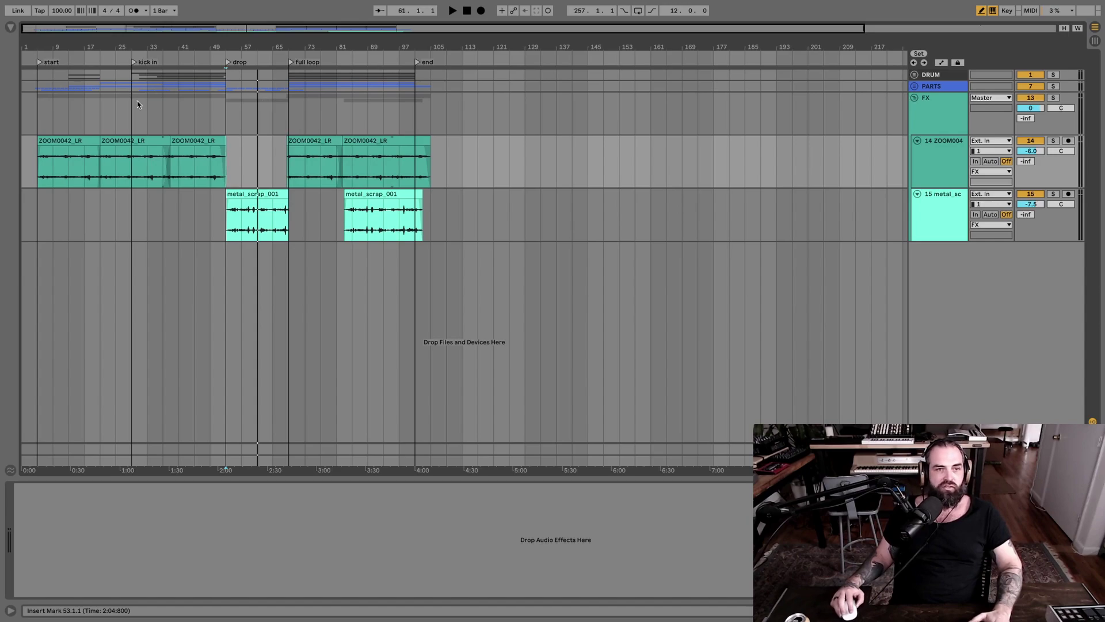
Step: Fold the FX group and unfold the DRUM and PARTS groups to show their individual tracks
{"action": "left_click_drag", "start_coordinate": [209, 47], "coordinate": [209, 66]}
{"action": "scroll", "coordinate": [299, 117], "scroll_direction": "left", "scroll_amount": 3}
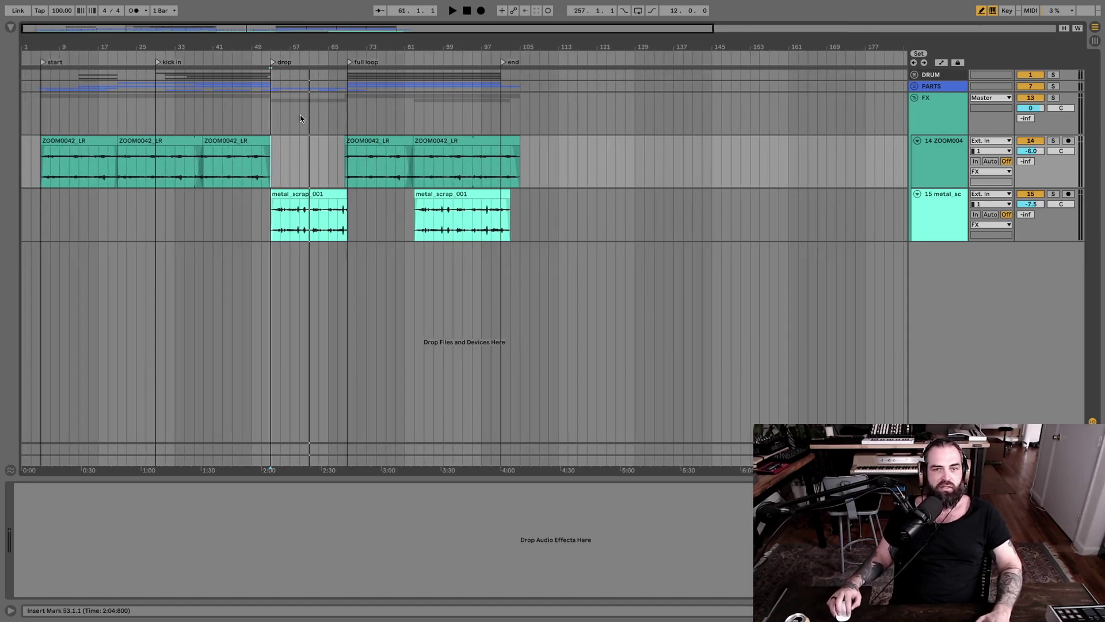
{"action": "mouse_move", "coordinate": [256, 182]}
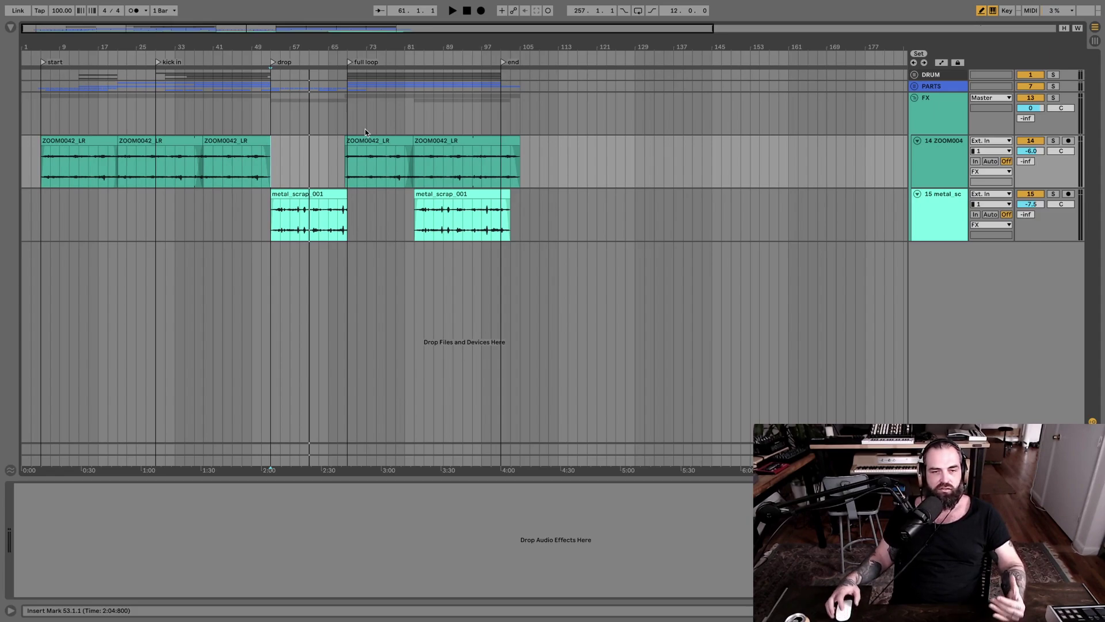
{"action": "left_click_drag", "start_coordinate": [348, 47], "coordinate": [348, 59]}
{"action": "scroll", "coordinate": [461, 204], "scroll_direction": "left", "scroll_amount": 3}
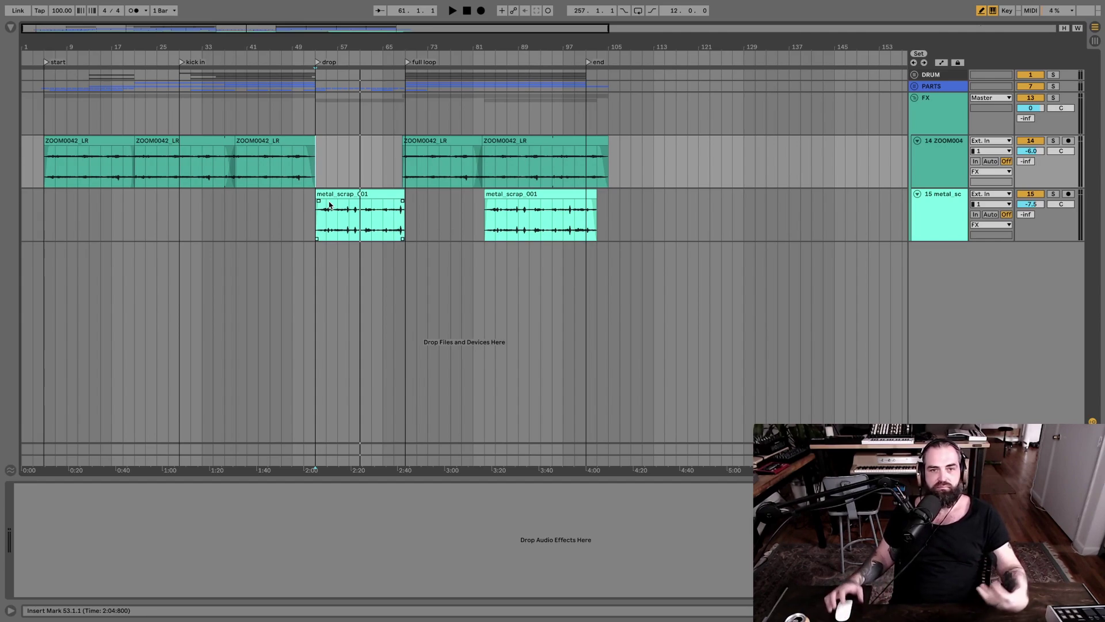
{"action": "left_click", "coordinate": [915, 101]}
{"action": "left_click", "coordinate": [915, 98]}
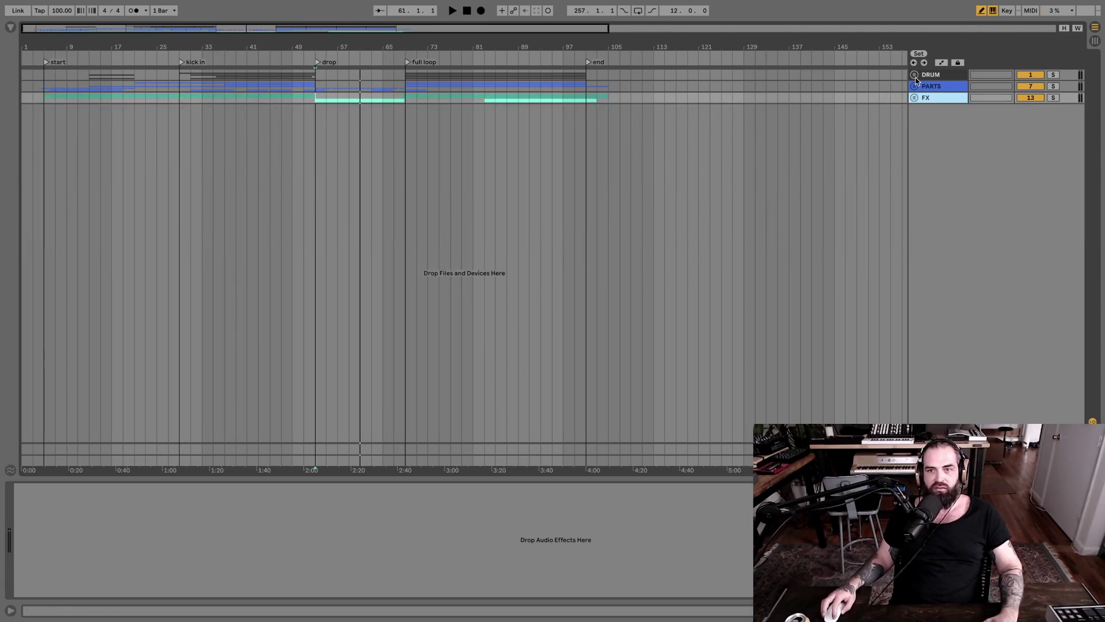
{"action": "left_click", "coordinate": [915, 75]}
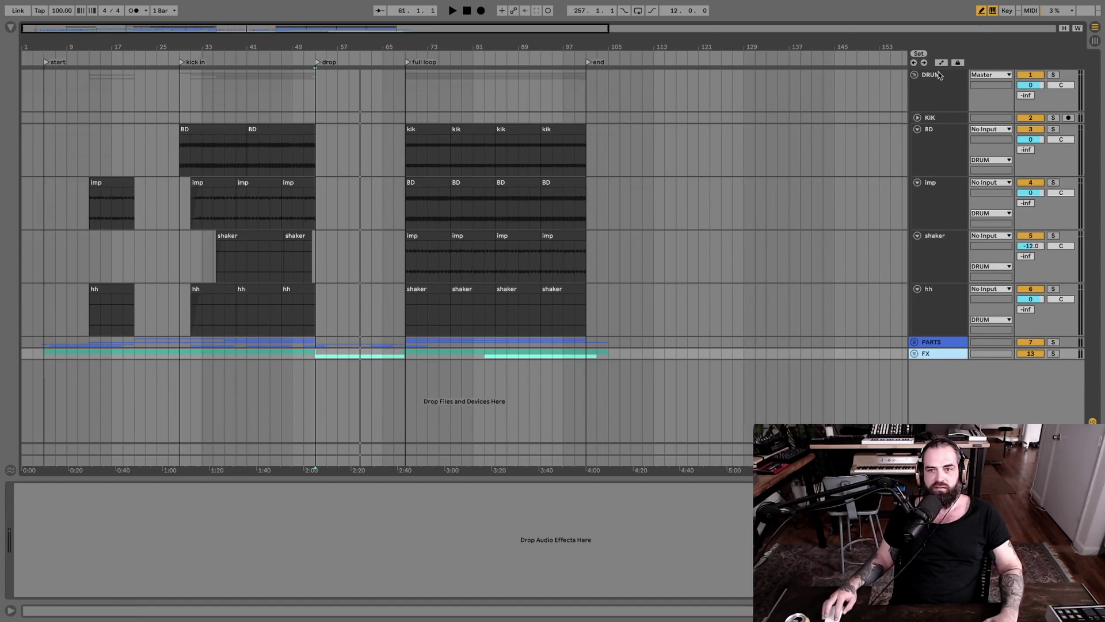
{"action": "left_click", "coordinate": [915, 342]}
Step: Look through the PARTS tracks, unfold the FX group again and fold the PARTS group
{"action": "scroll", "coordinate": [967, 305], "scroll_direction": "down", "scroll_amount": 5}
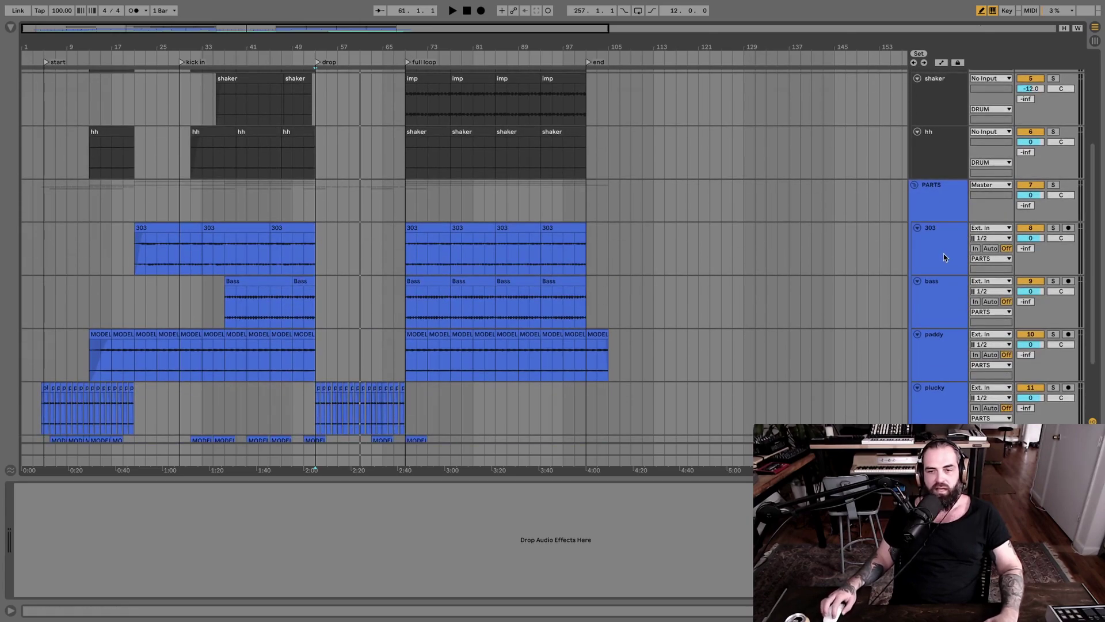
{"action": "scroll", "coordinate": [944, 257], "scroll_direction": "down", "scroll_amount": 3}
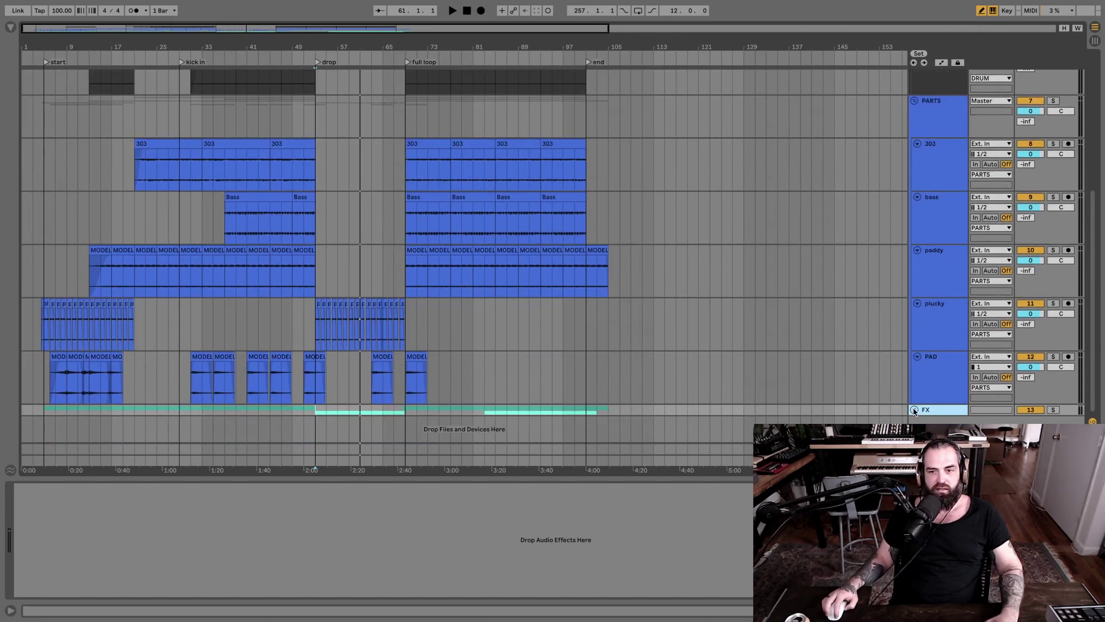
{"action": "scroll", "coordinate": [944, 311], "scroll_direction": "up", "scroll_amount": 7}
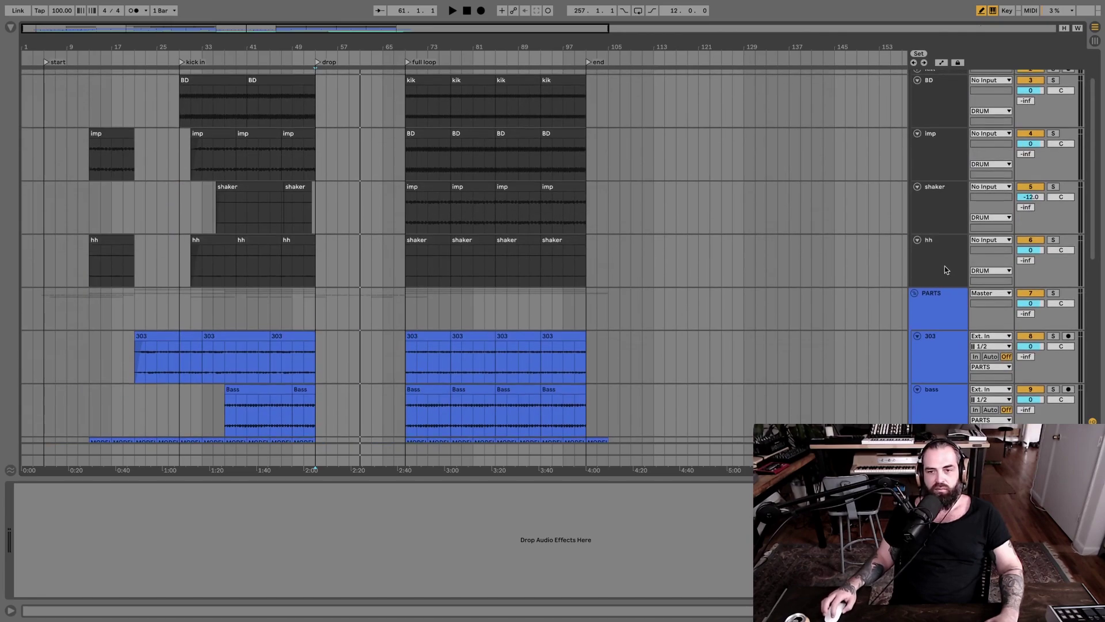
{"action": "left_click", "coordinate": [944, 305]}
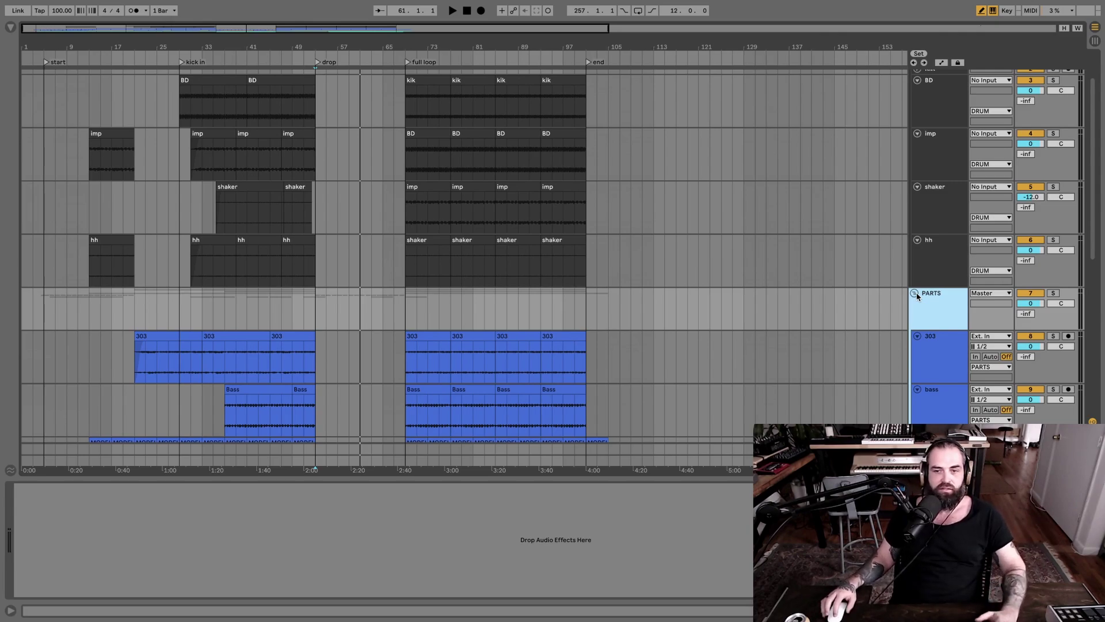
{"action": "left_click", "coordinate": [916, 295]}
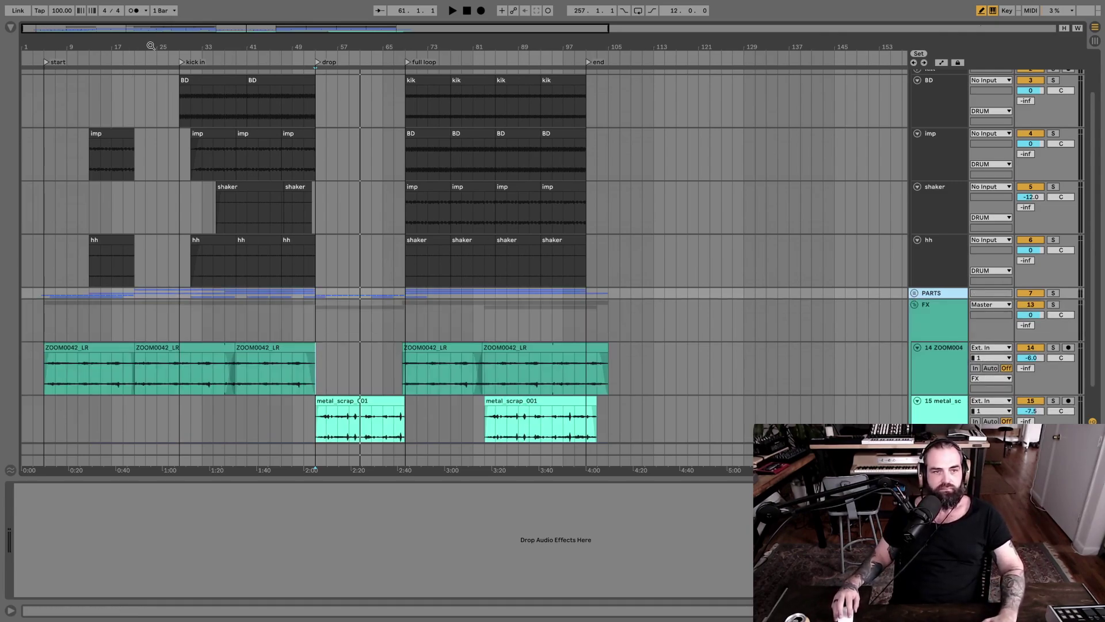
Step: Play the arrangement from the start locator and solo track 14 ZOOM0042_LR in the Session View mixer
{"action": "left_click_drag", "start_coordinate": [151, 46], "coordinate": [151, 30]}
{"action": "scroll", "coordinate": [62, 121], "scroll_direction": "up", "scroll_amount": 1}
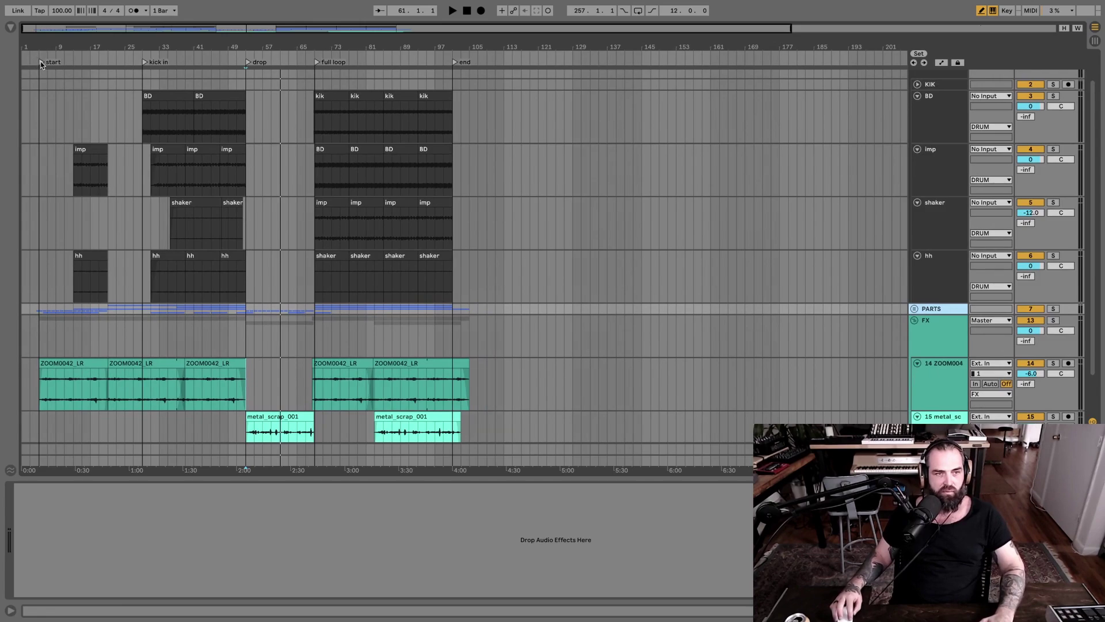
{"action": "left_click", "coordinate": [41, 62]}
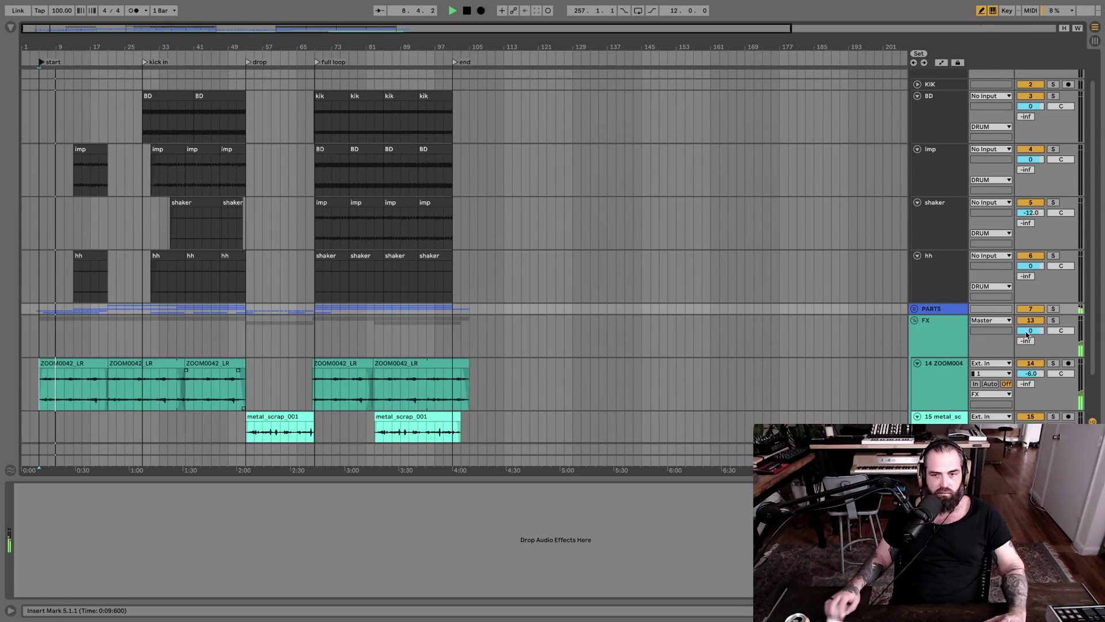
{"action": "left_click", "coordinate": [938, 373]}
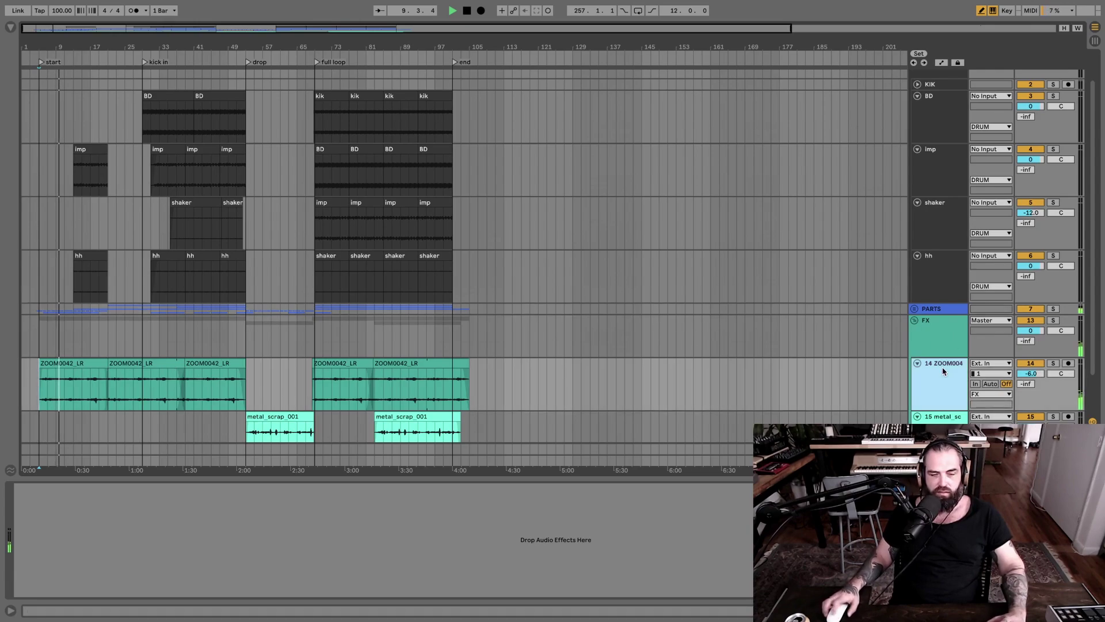
{"action": "key", "text": "Tab"}
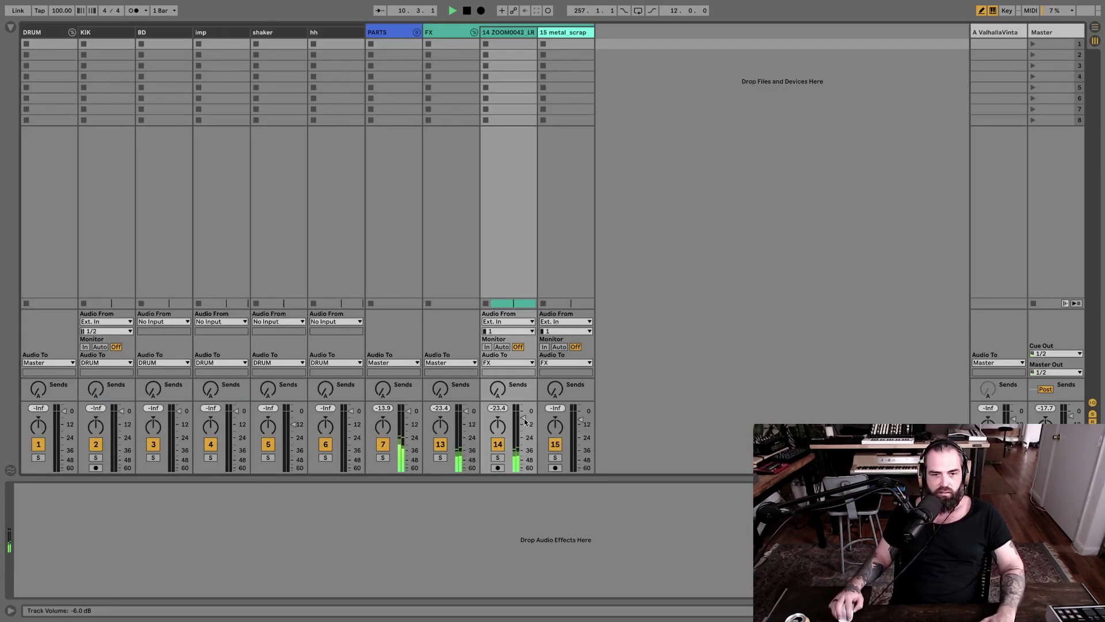
{"action": "left_click", "coordinate": [498, 457]}
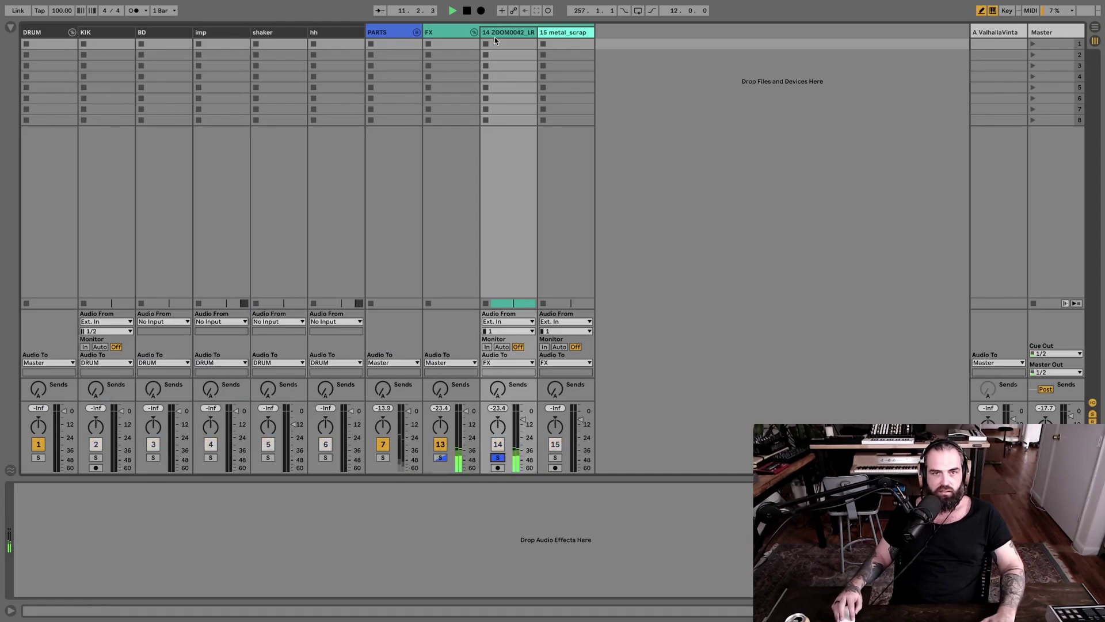
Step: Add an EQ Eight from the EQ & Filters audio effects to the ZOOM0042_LR track
{"action": "left_click", "coordinate": [509, 46]}
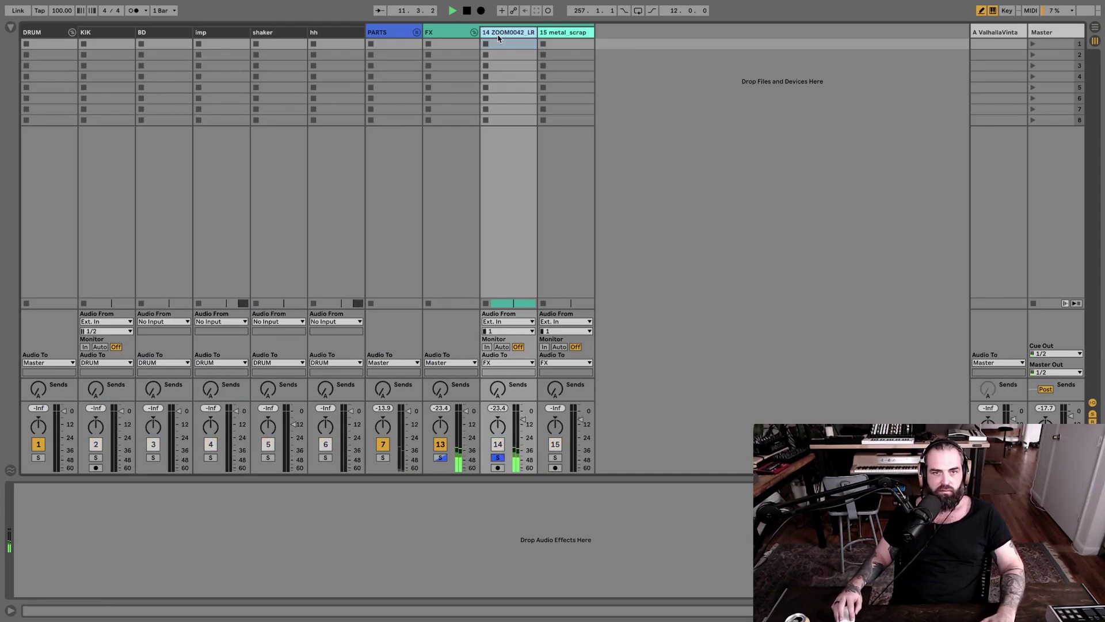
{"action": "left_click", "coordinate": [11, 27]}
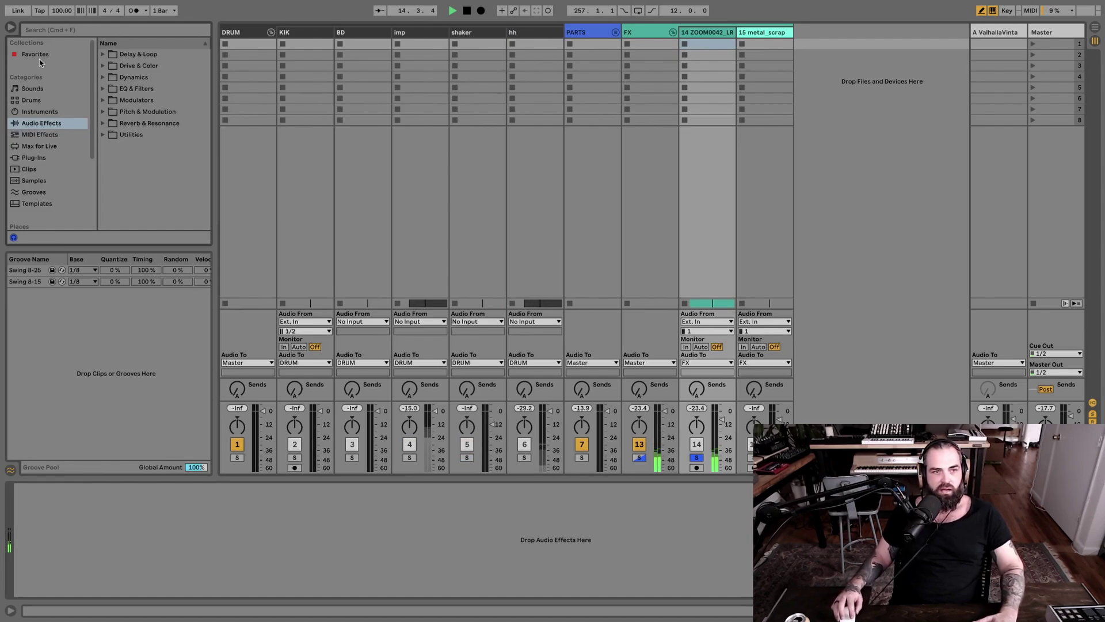
{"action": "left_click", "coordinate": [40, 146]}
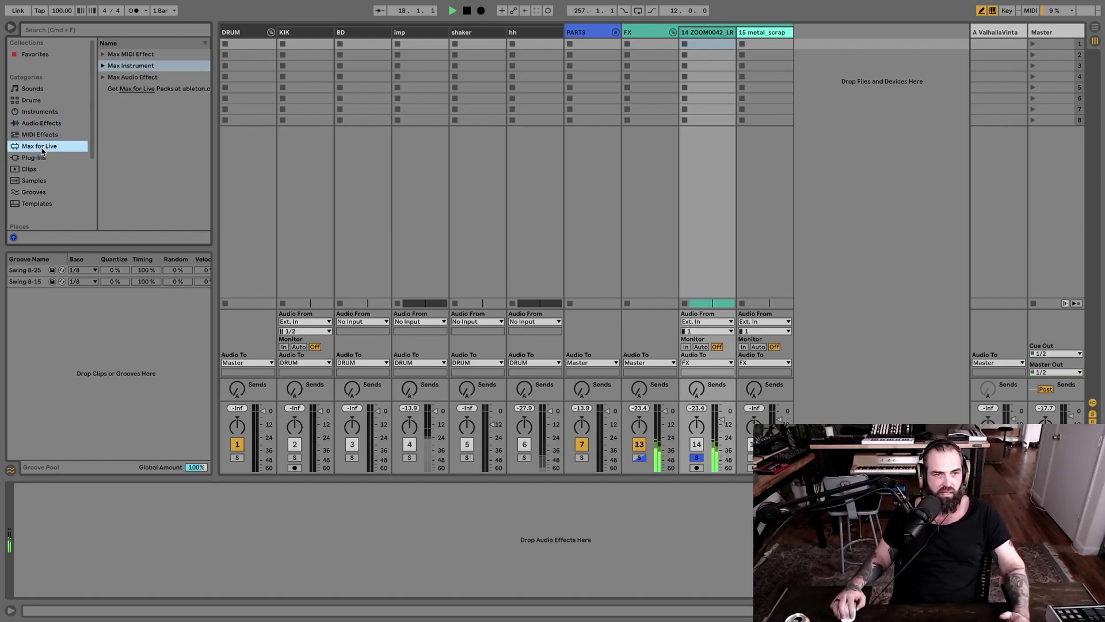
{"action": "left_click", "coordinate": [41, 122]}
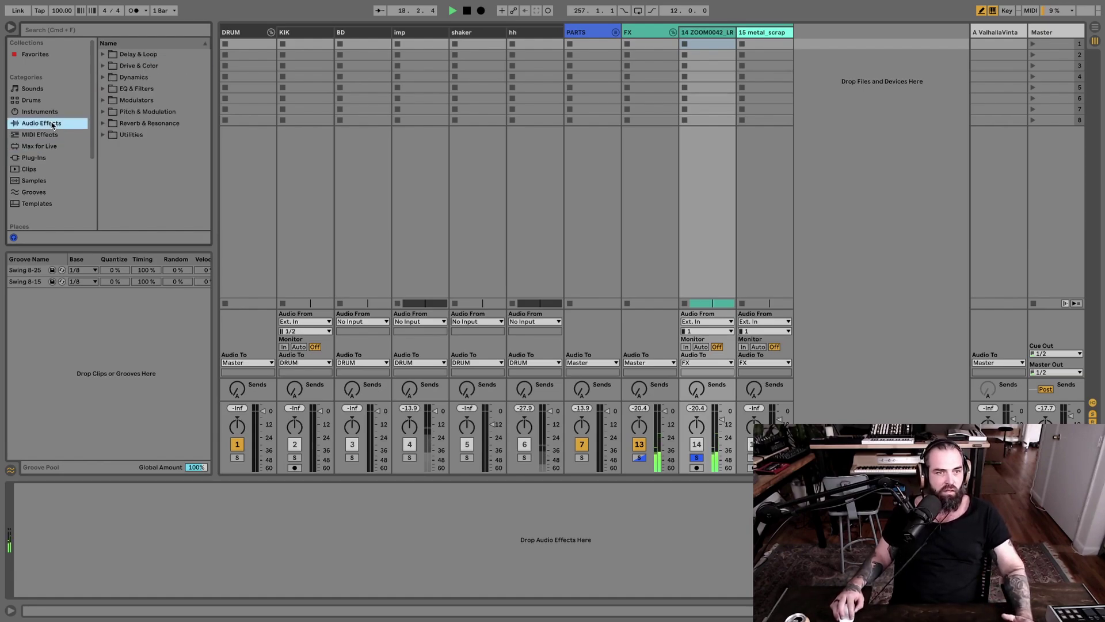
{"action": "left_click", "coordinate": [104, 90]}
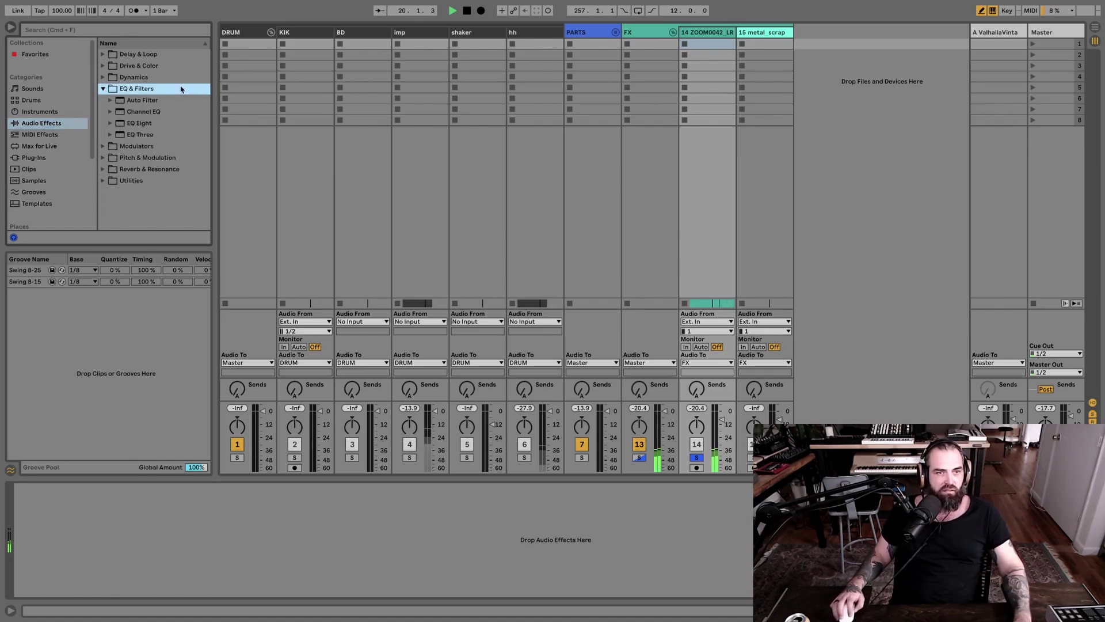
{"action": "double_click", "coordinate": [144, 124]}
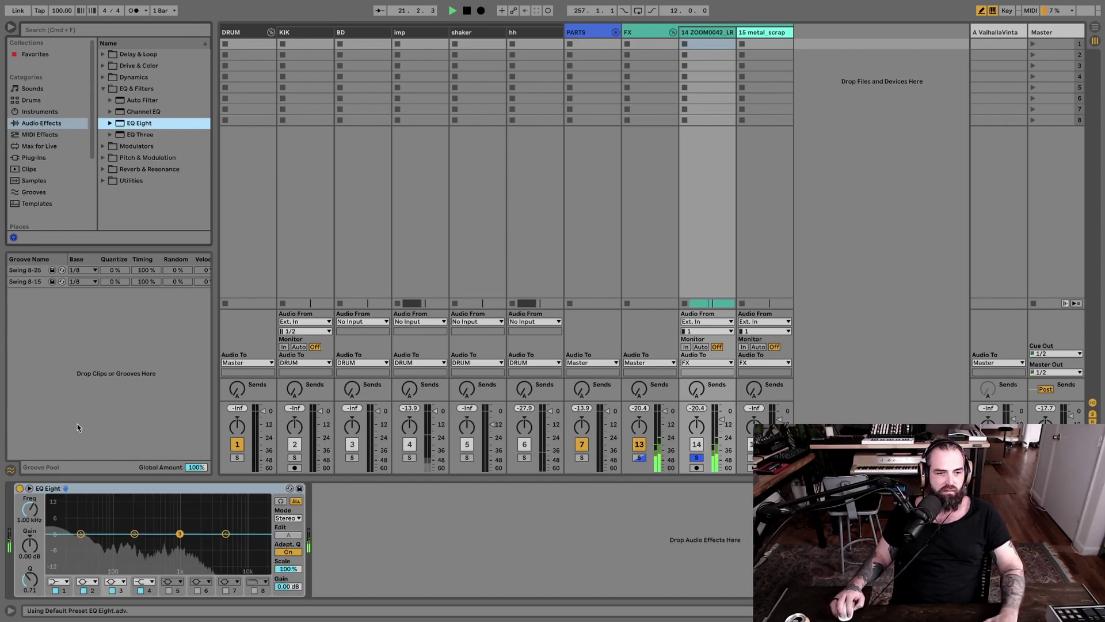
Step: Make EQ Eight band 1 a steep low cut at about 174 Hz and boost band 3 slightly around 1 kHz
{"action": "left_click", "coordinate": [60, 582]}
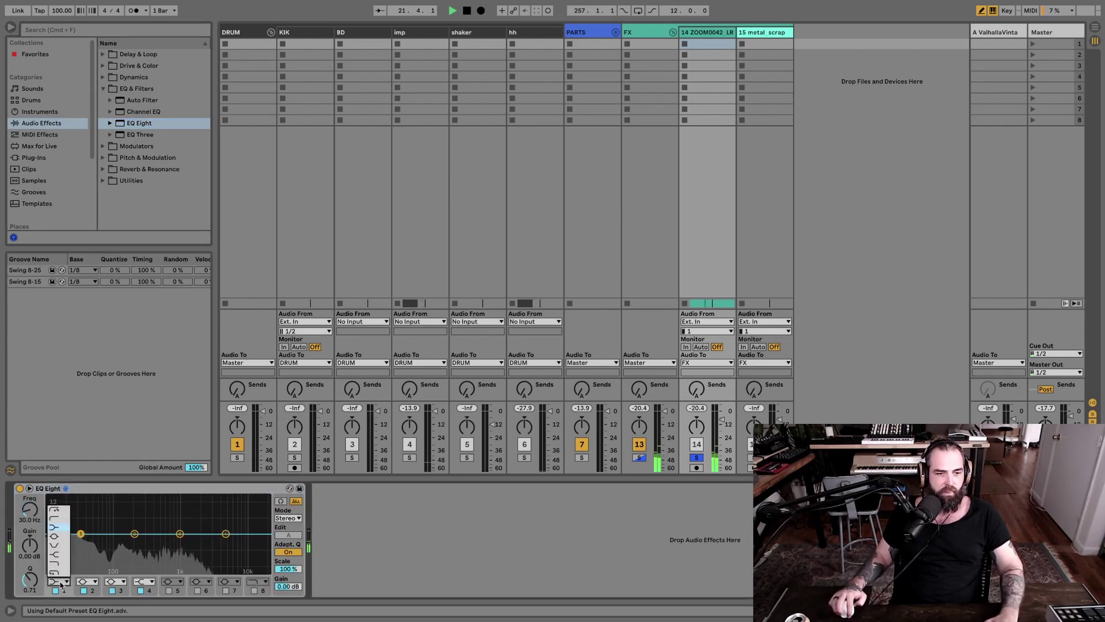
{"action": "left_click", "coordinate": [57, 512]}
{"action": "left_click_drag", "start_coordinate": [80, 534], "coordinate": [132, 540]}
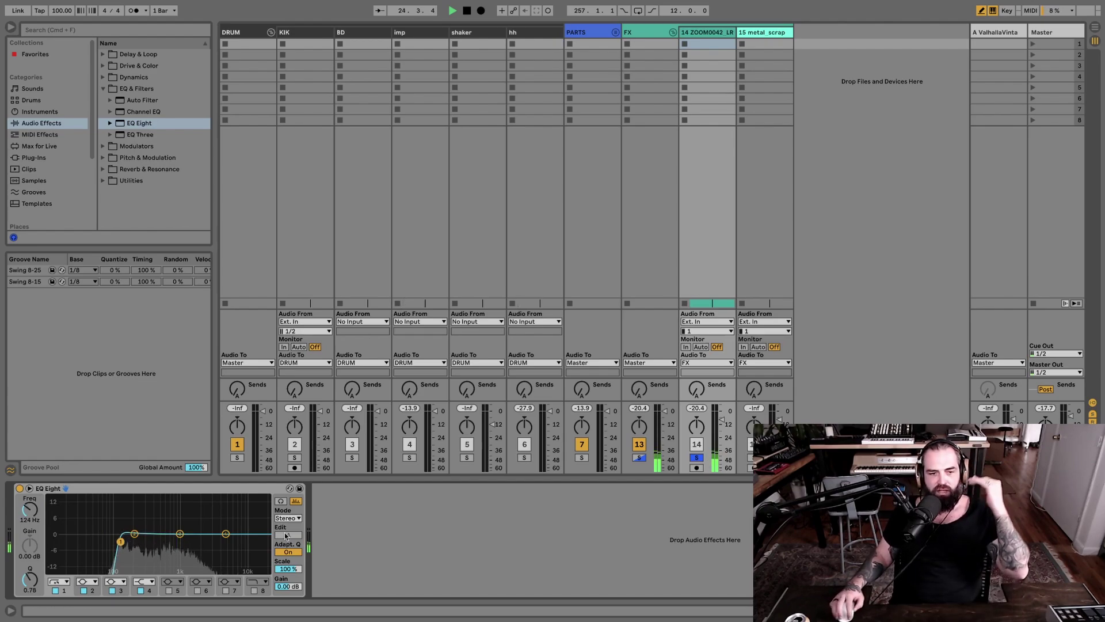
{"action": "left_click_drag", "start_coordinate": [180, 534], "coordinate": [129, 541]}
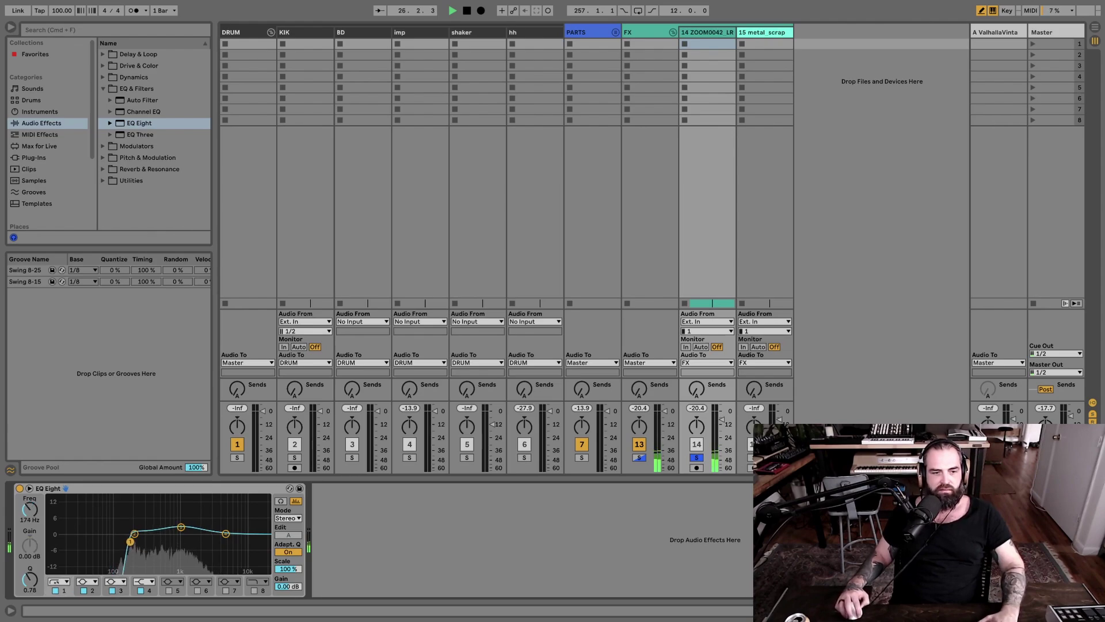
Step: Unsolo track 14, lower its volume to -7.5 dB and return to the Arrangement View
{"action": "left_click", "coordinate": [696, 457]}
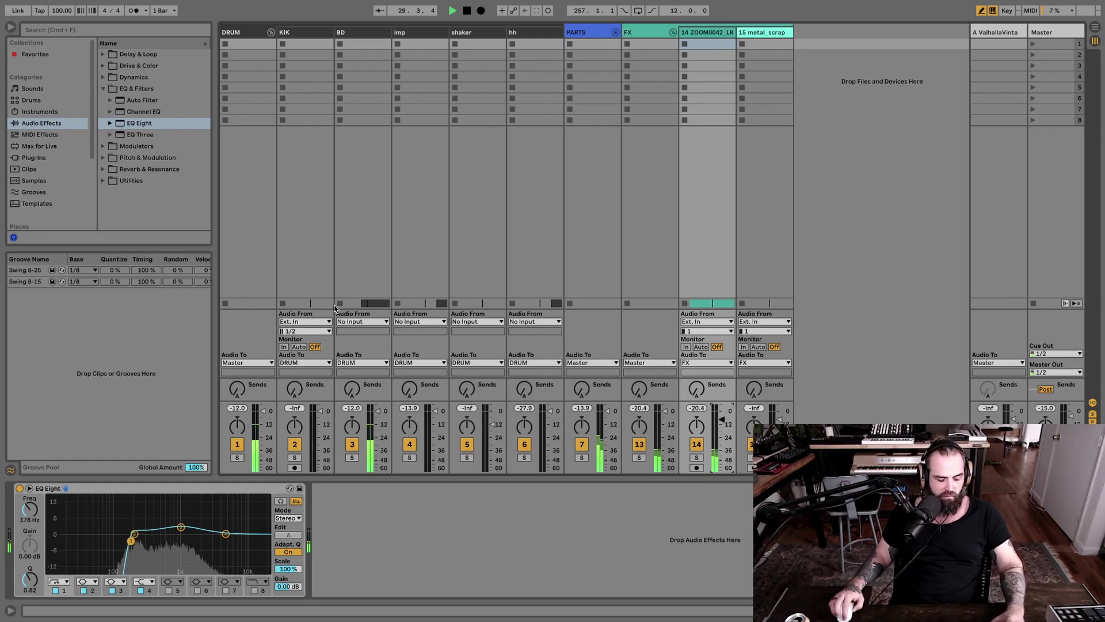
{"action": "key", "text": "Tab"}
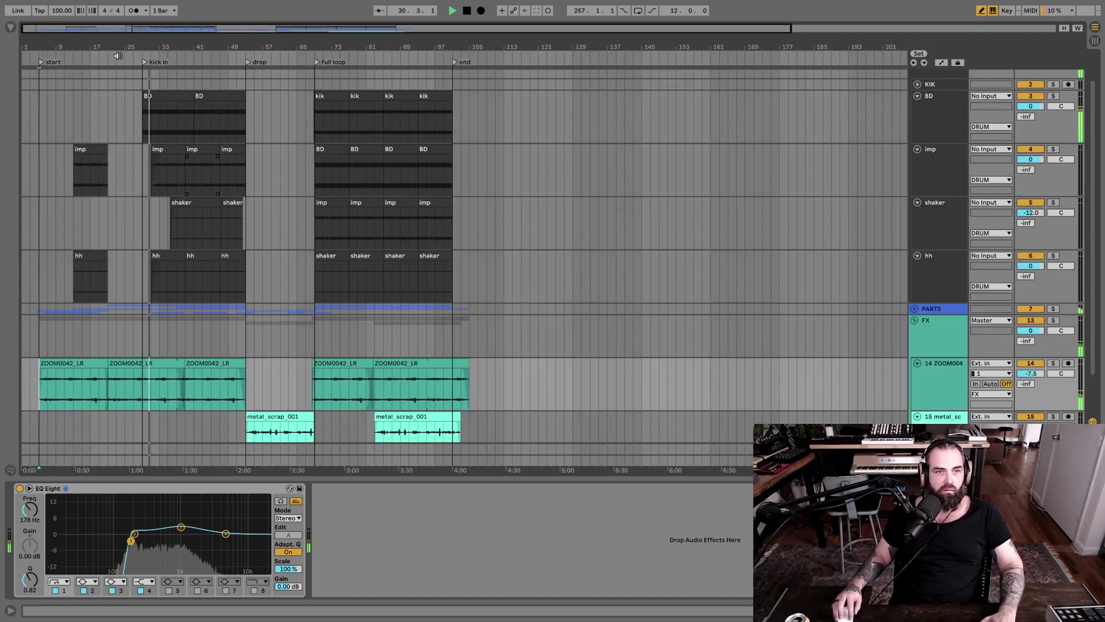
Step: Copy the one-beat BD section from 29.1.4 to 29.2.4 and place it at 28.4.4, just ahead of the kick in locator
{"action": "left_click_drag", "start_coordinate": [140, 50], "coordinate": [140, 257]}
{"action": "mouse_move", "coordinate": [223, 45]}
{"action": "left_mouse_down"}
{"action": "mouse_move", "coordinate": [223, 92]}
{"action": "mouse_move", "coordinate": [257, 96]}
{"action": "left_mouse_up"}
{"action": "left_click", "coordinate": [263, 97]}
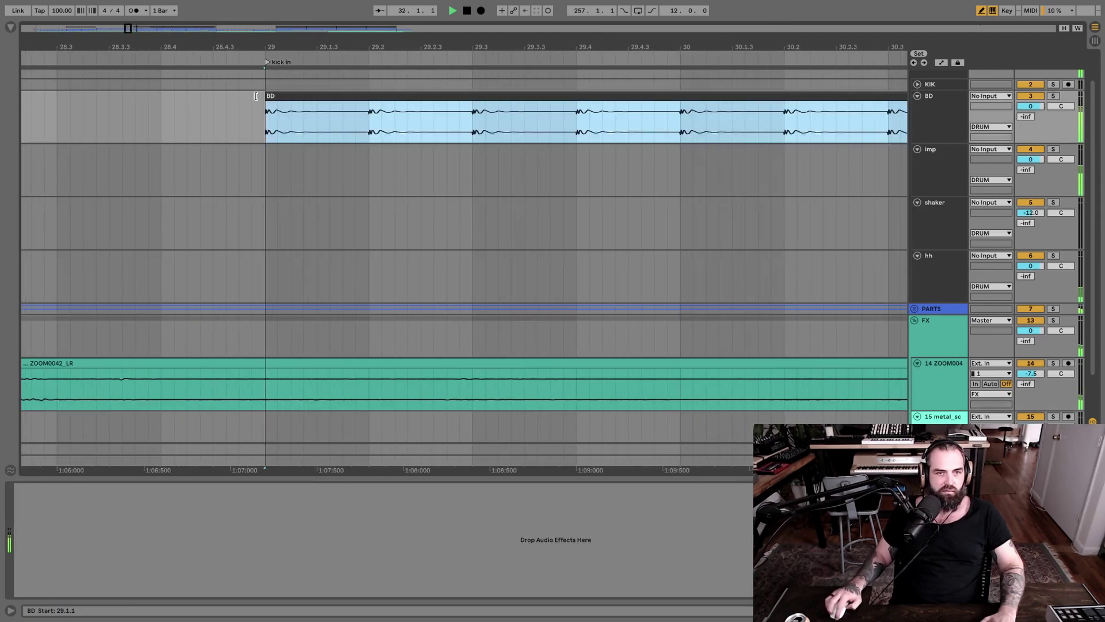
{"action": "key", "text": "space"}
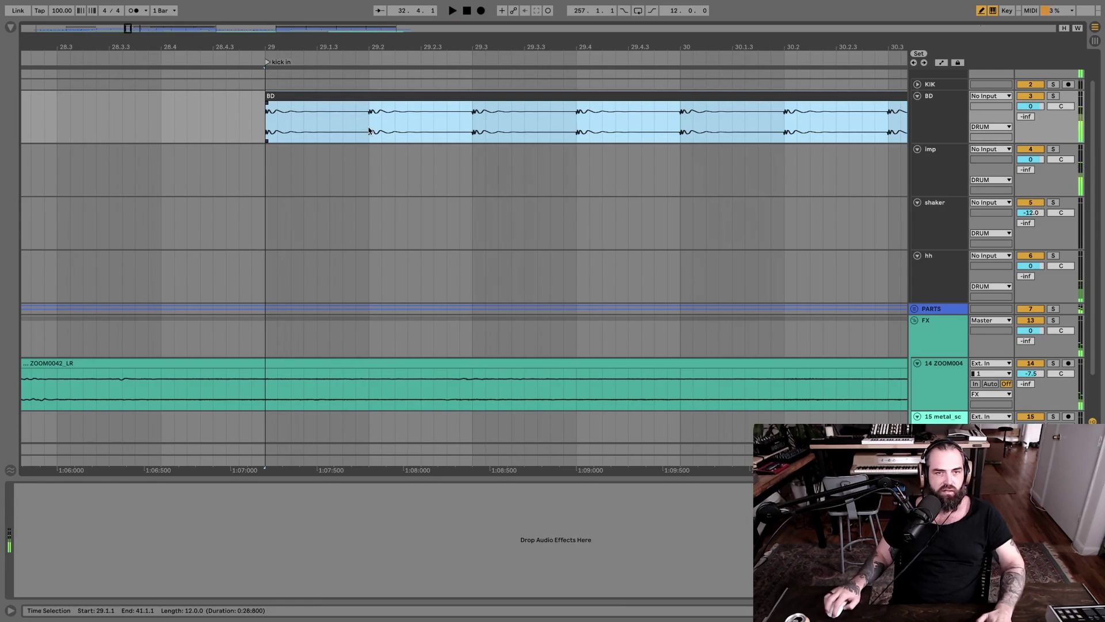
{"action": "left_click_drag", "start_coordinate": [354, 128], "coordinate": [459, 125]}
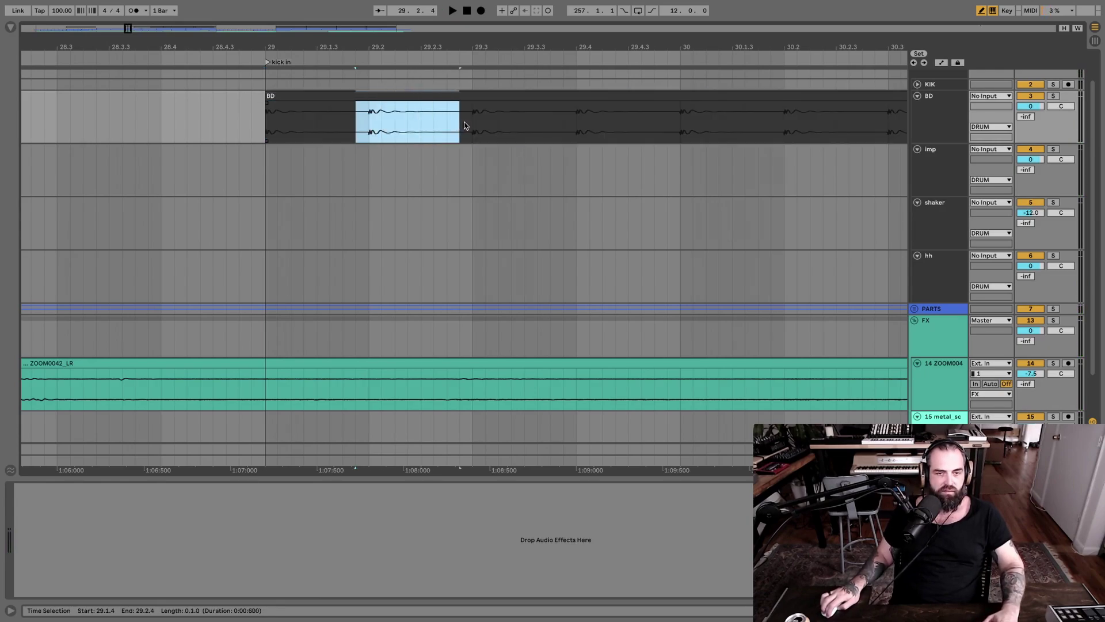
{"action": "mouse_move", "coordinate": [445, 139]}
{"action": "left_mouse_down"}
{"action": "mouse_move", "coordinate": [148, 117]}
{"action": "mouse_move", "coordinate": [284, 106]}
{"action": "left_mouse_up"}
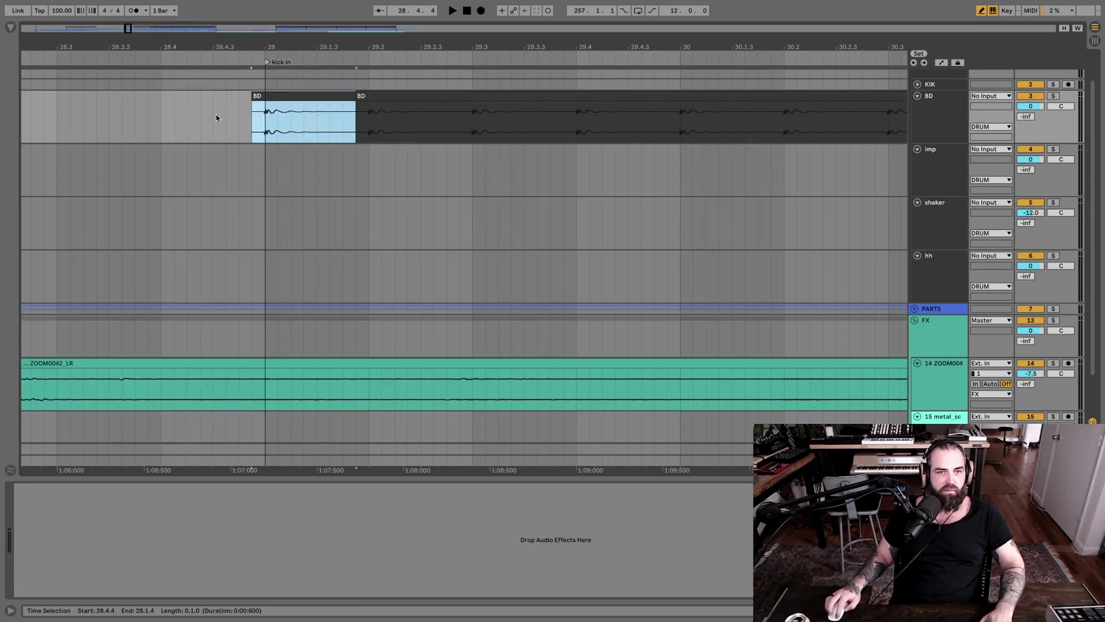
Step: Play the arrangement from 28.4.3 to check the kick entry at the kick in locator
{"action": "left_click", "coordinate": [216, 114]}
{"action": "key", "text": "space"}
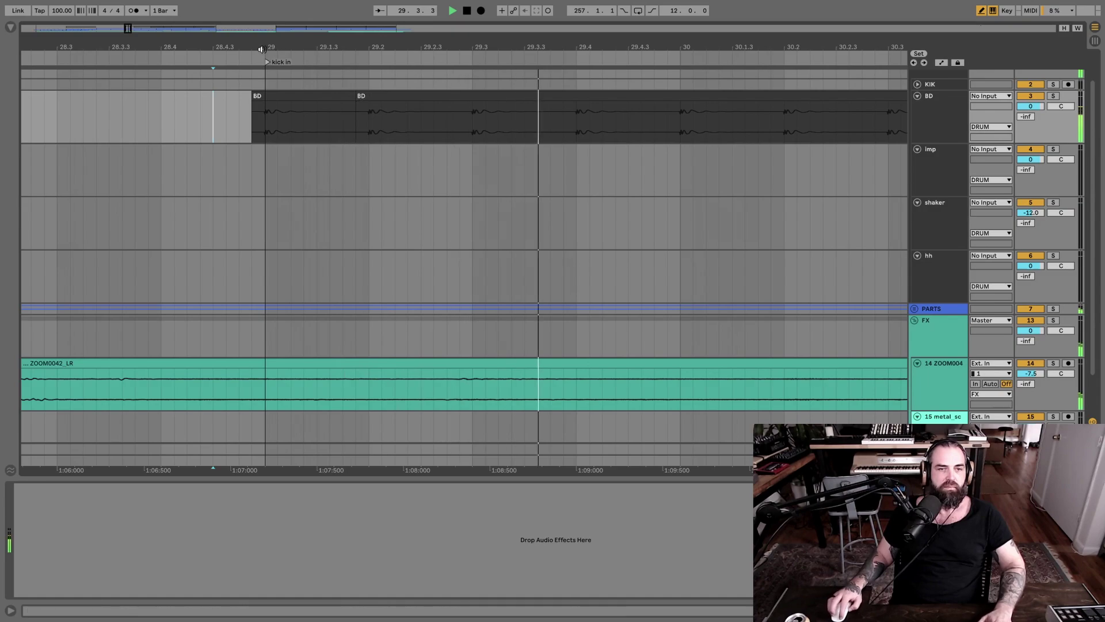
{"action": "left_click_drag", "start_coordinate": [262, 49], "coordinate": [260, 16]}
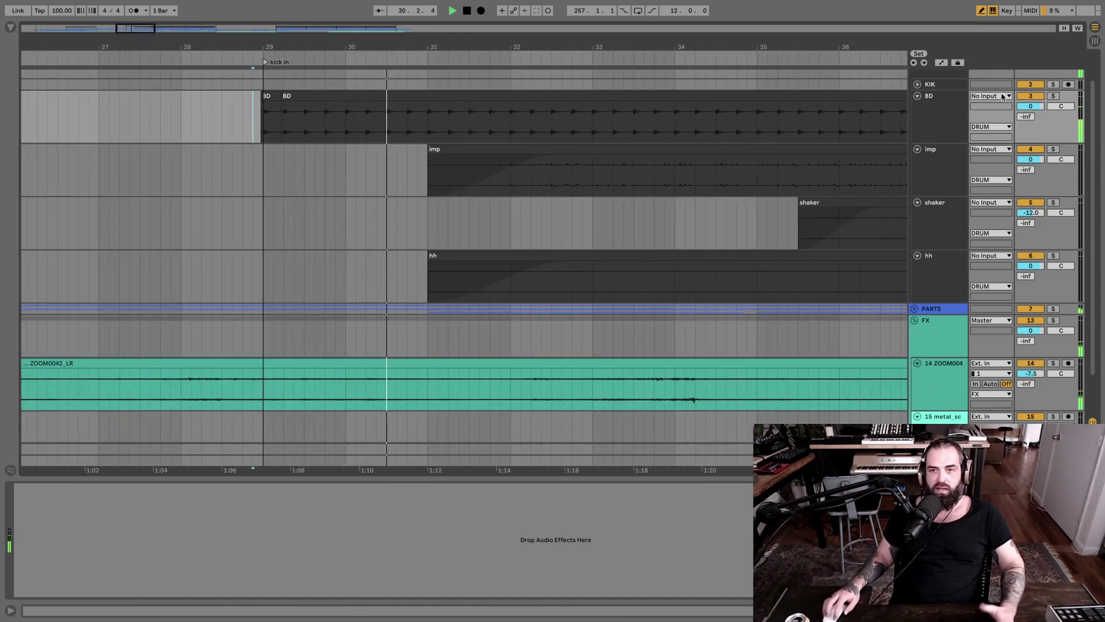
{"action": "scroll", "coordinate": [870, 159], "scroll_direction": "up", "scroll_amount": 1}
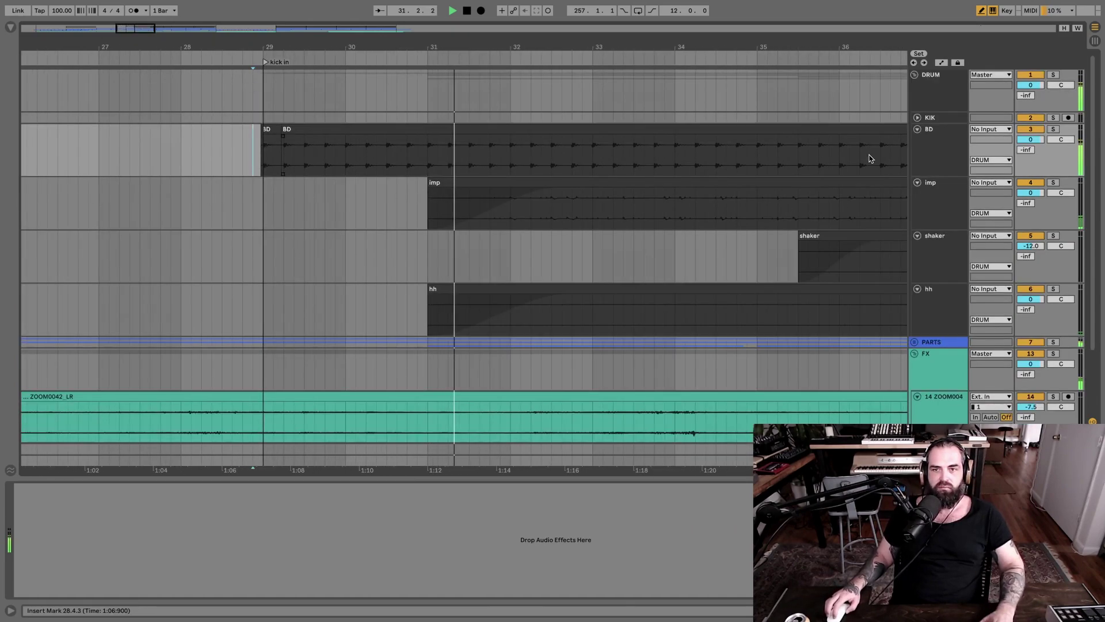
{"action": "left_click_drag", "start_coordinate": [499, 48], "coordinate": [497, 30]}
{"action": "scroll", "coordinate": [423, 268], "scroll_direction": "left", "scroll_amount": 10}
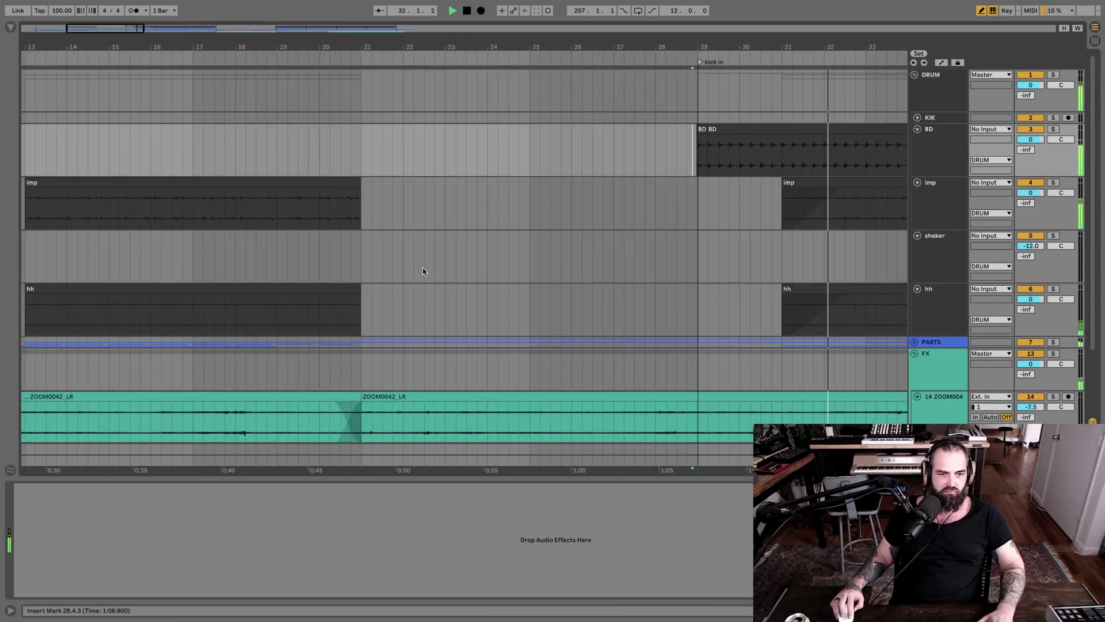
{"action": "scroll", "coordinate": [415, 261], "scroll_direction": "down", "scroll_amount": 3}
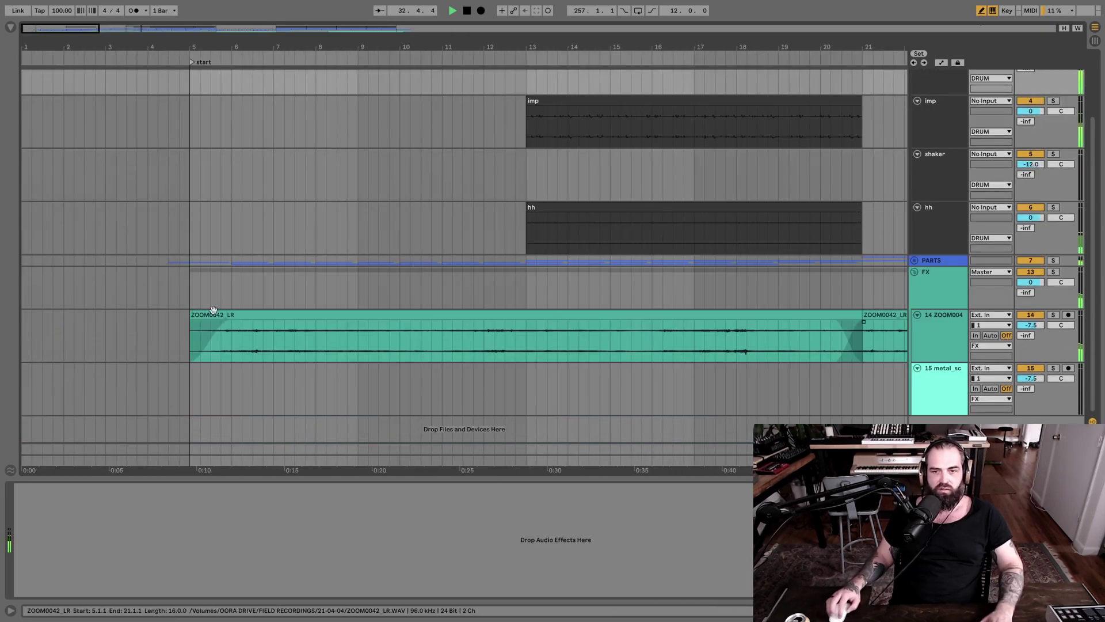
Step: Stop playback, solo track 14 ZOOM0042_LR and audition it briefly from bar 8
{"action": "left_click", "coordinate": [954, 339]}
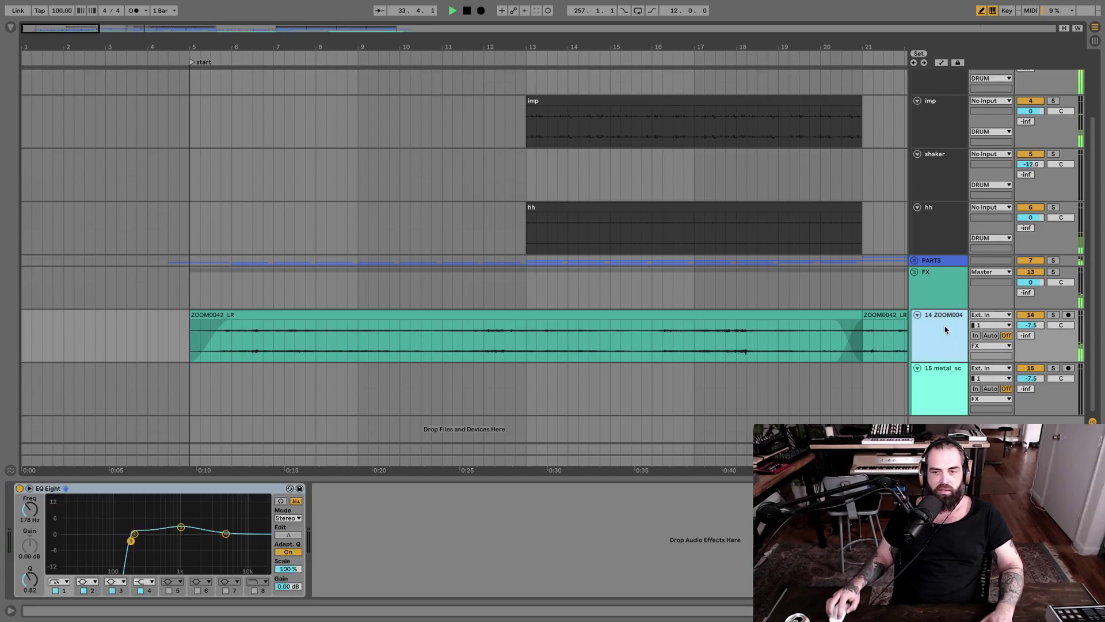
{"action": "key", "text": "space"}
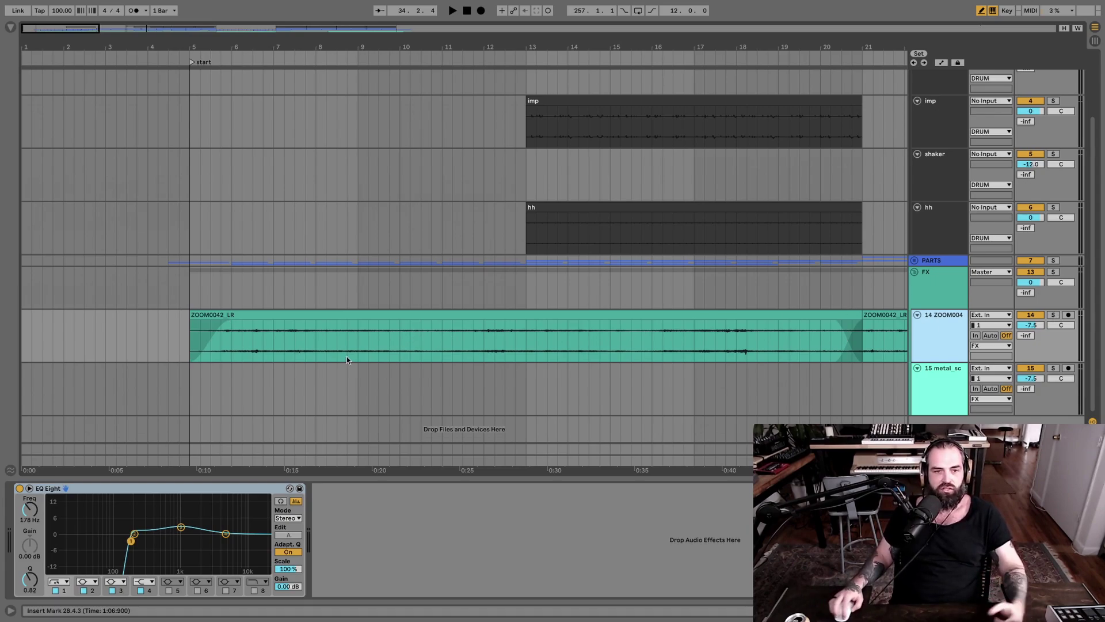
{"action": "left_click", "coordinate": [316, 344]}
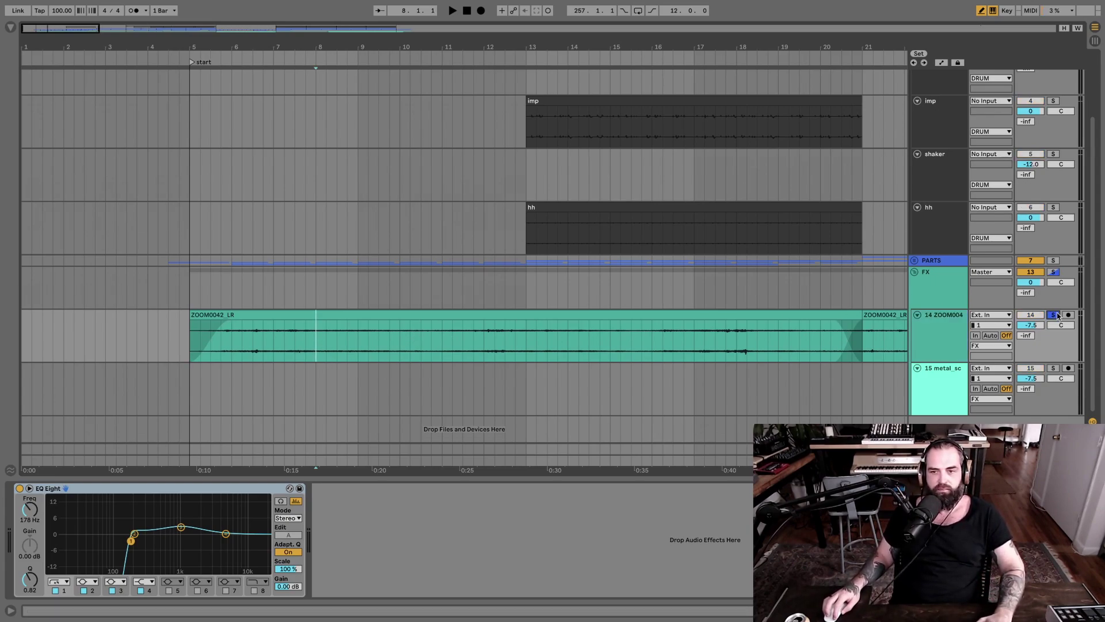
{"action": "key", "text": "space"}
{"action": "key", "text": "space"}
{"action": "key", "text": "s"}
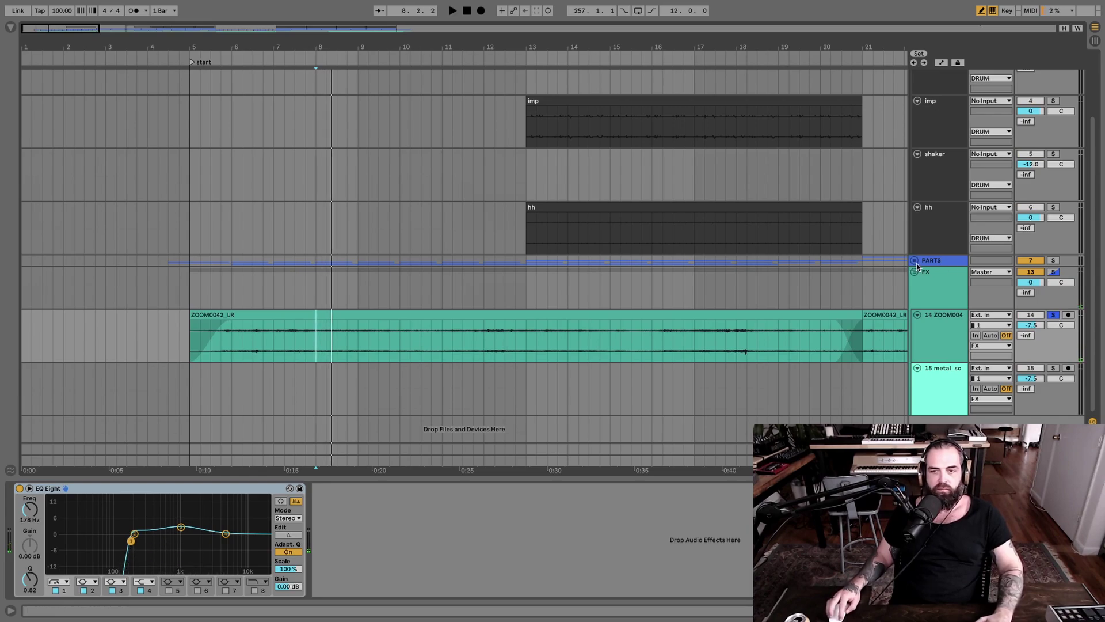
Step: Unfold the PARTS group, solo the plucky track and play it from the start locator
{"action": "left_click", "coordinate": [915, 261]}
{"action": "scroll", "coordinate": [382, 264], "scroll_direction": "down", "scroll_amount": 5}
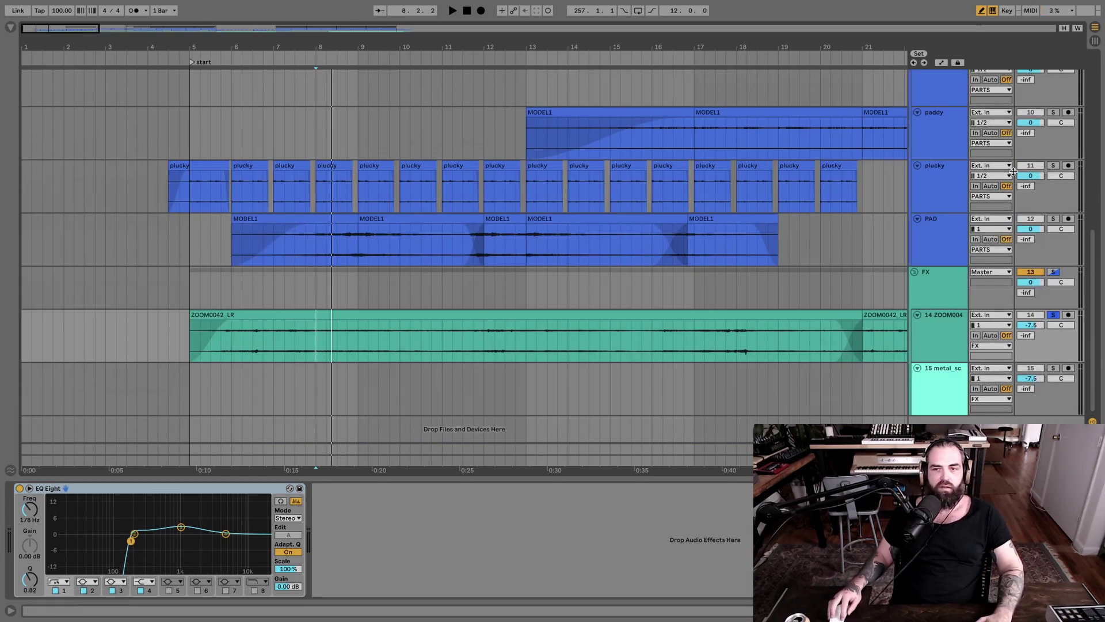
{"action": "left_click", "coordinate": [195, 191]}
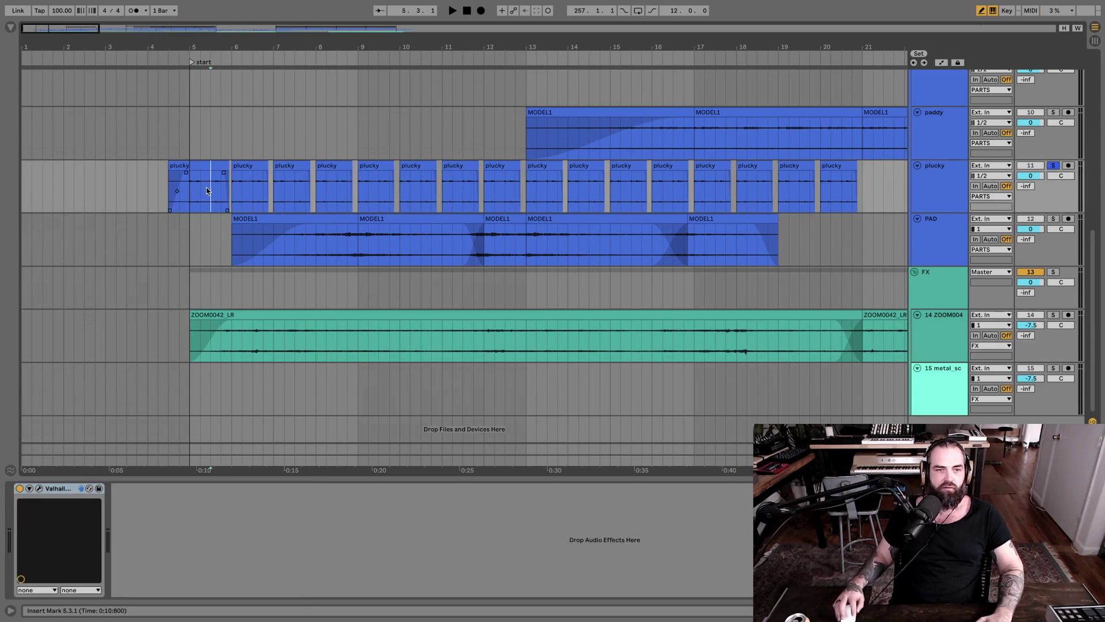
{"action": "key", "text": "space"}
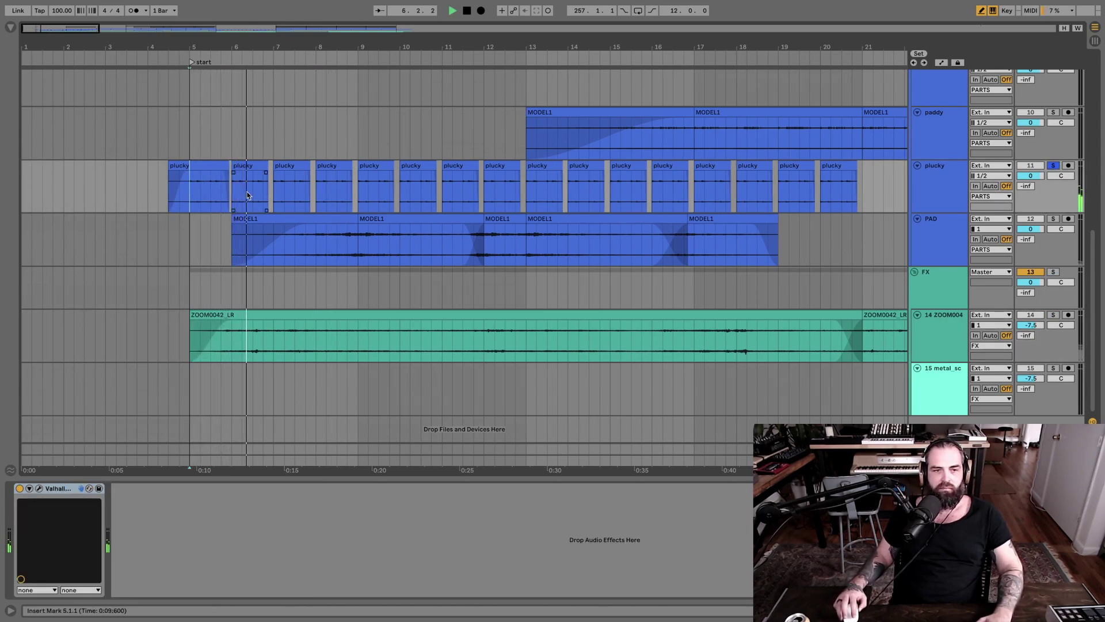
Step: Examine the plucky clips between bars 5 and 14, and put the insert marker back at the start locator
{"action": "left_click_drag", "start_coordinate": [213, 48], "coordinate": [211, 81]}
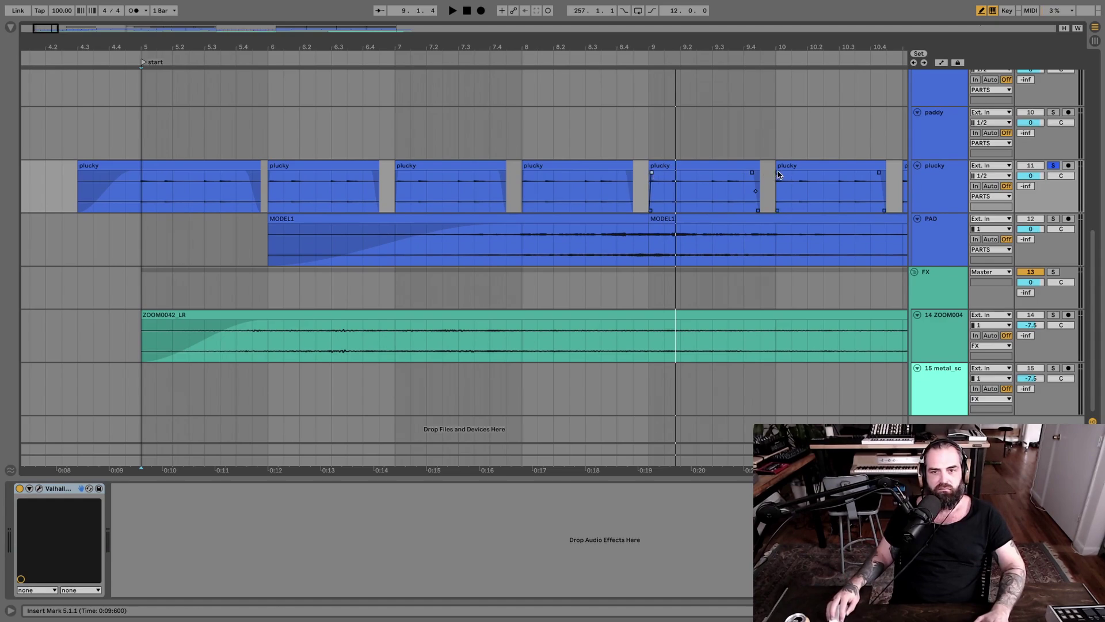
{"action": "scroll", "coordinate": [782, 173], "scroll_direction": "right", "scroll_amount": 4}
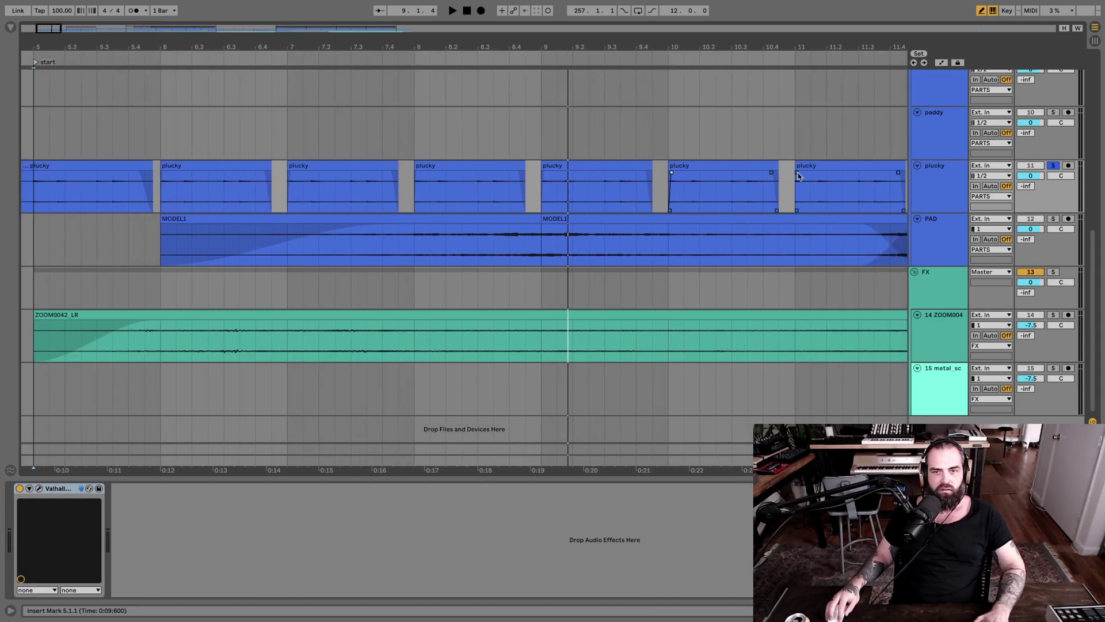
{"action": "scroll", "coordinate": [802, 190], "scroll_direction": "right", "scroll_amount": 3}
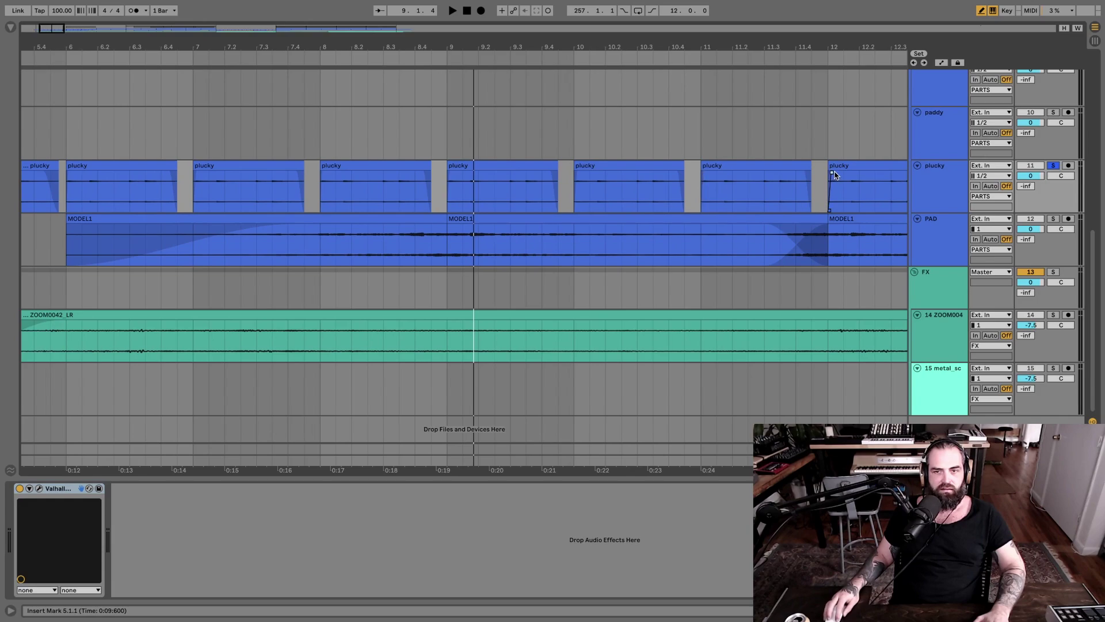
{"action": "scroll", "coordinate": [836, 184], "scroll_direction": "right", "scroll_amount": 4}
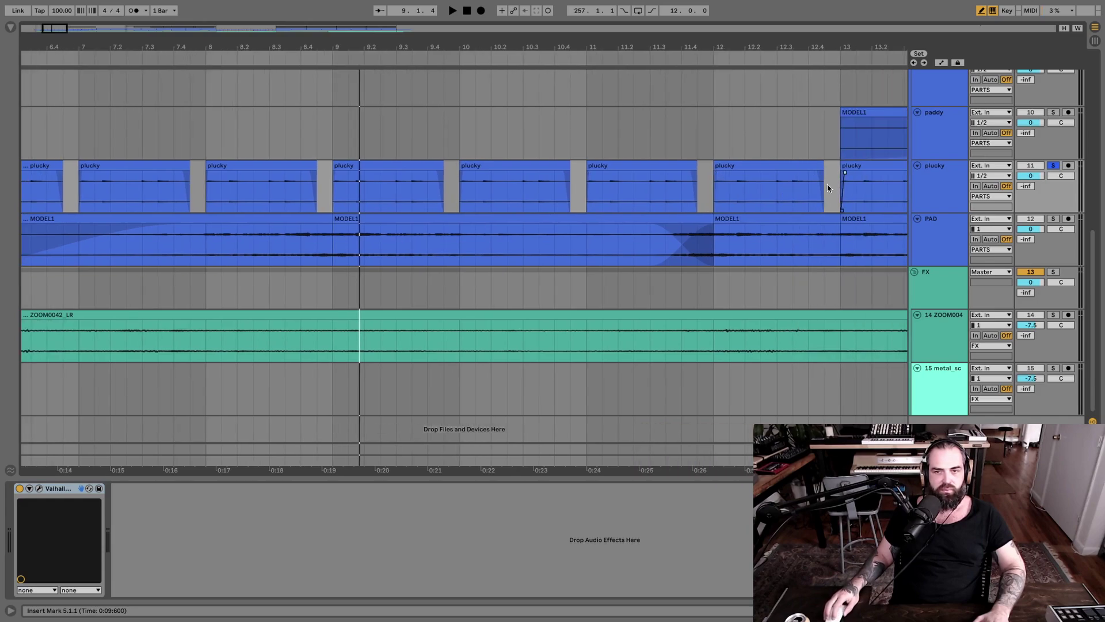
{"action": "scroll", "coordinate": [828, 188], "scroll_direction": "right", "scroll_amount": 6}
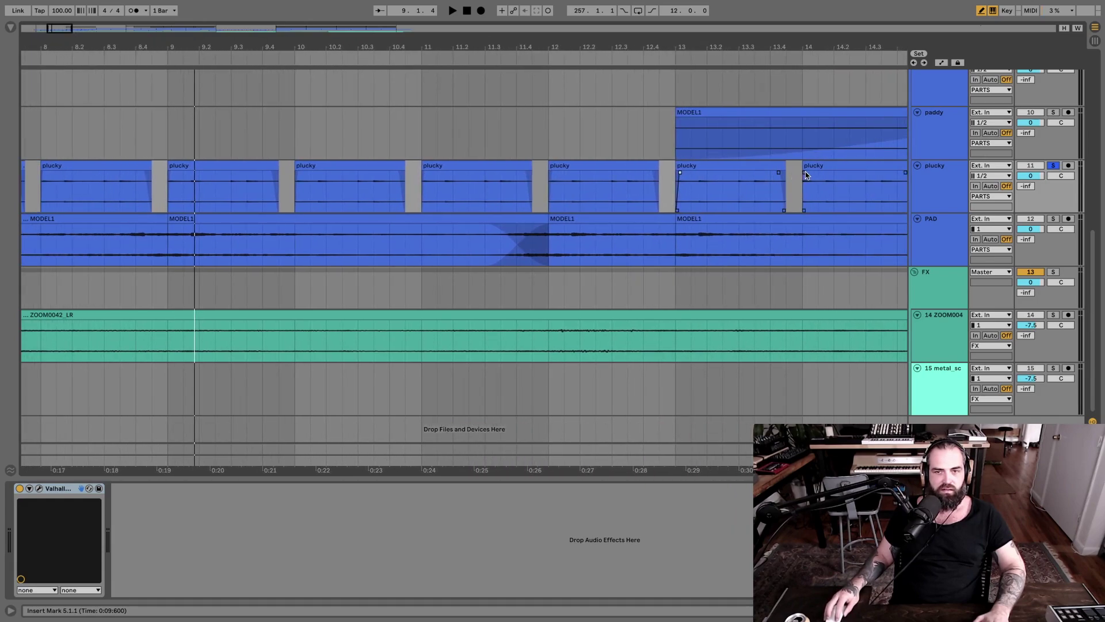
{"action": "scroll", "coordinate": [806, 176], "scroll_direction": "left", "scroll_amount": 14}
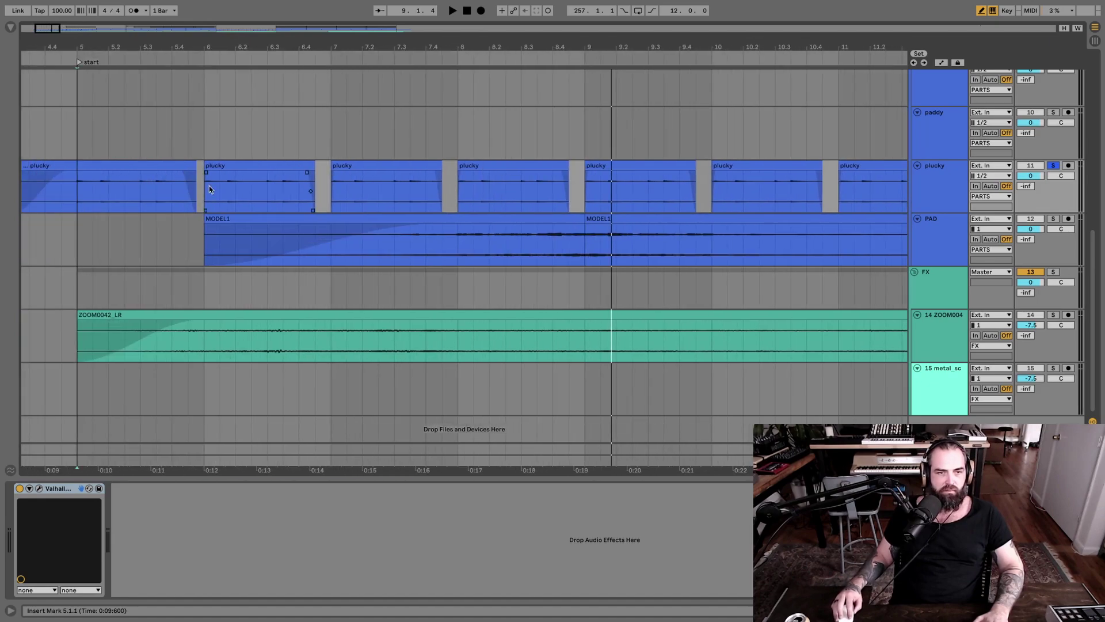
{"action": "left_click", "coordinate": [209, 189]}
{"action": "left_click", "coordinate": [82, 192]}
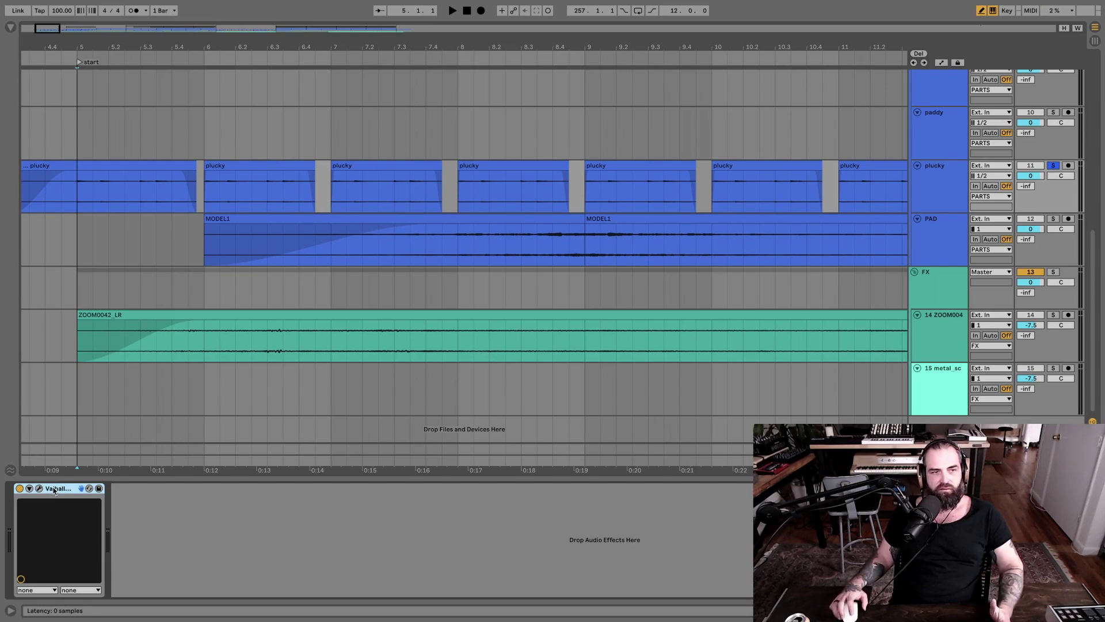
Step: Add an Echo from the Delay & Loop audio effects to the plucky track and delete its Valhalla plug-in during playback
{"action": "left_click", "coordinate": [10, 29]}
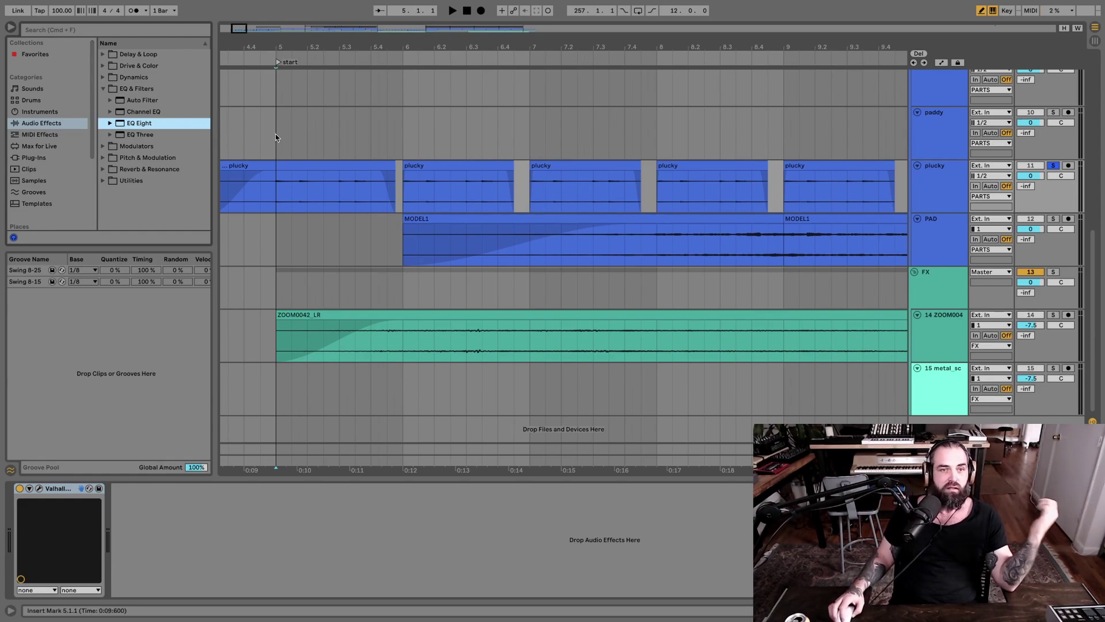
{"action": "key", "text": "space"}
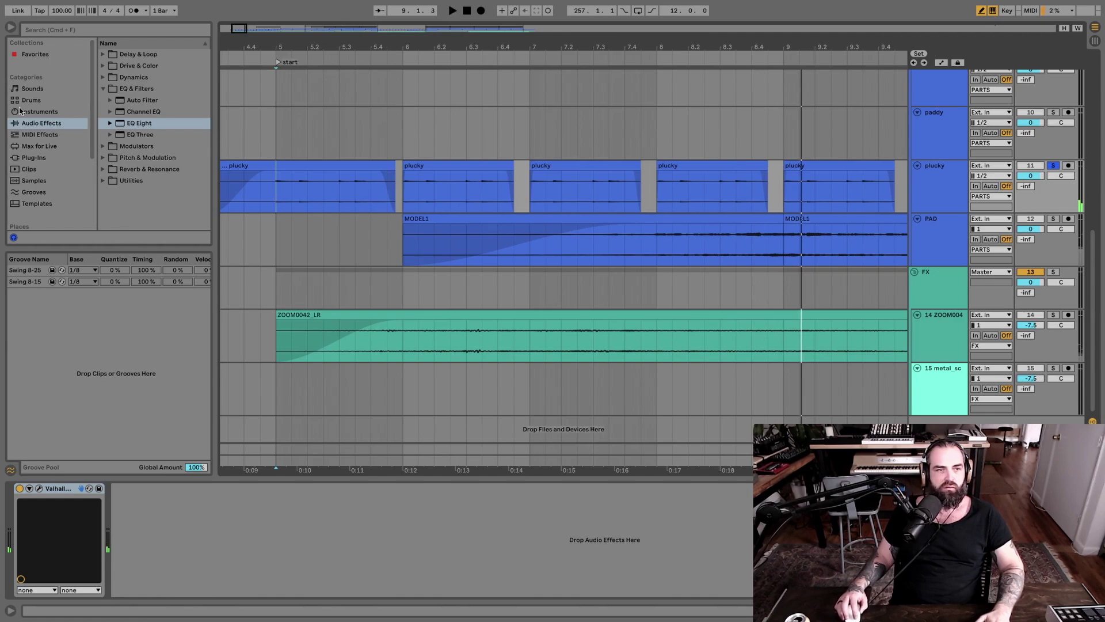
{"action": "left_click", "coordinate": [102, 55]}
{"action": "left_click", "coordinate": [131, 90]}
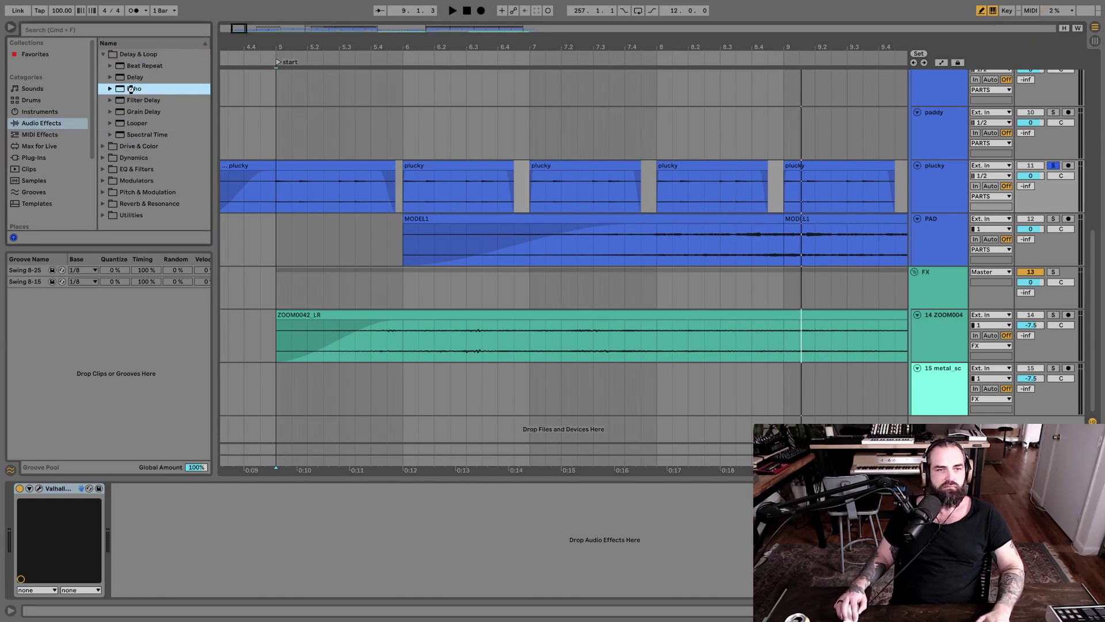
{"action": "left_click_drag", "start_coordinate": [252, 329], "coordinate": [253, 331]}
{"action": "key", "text": "space"}
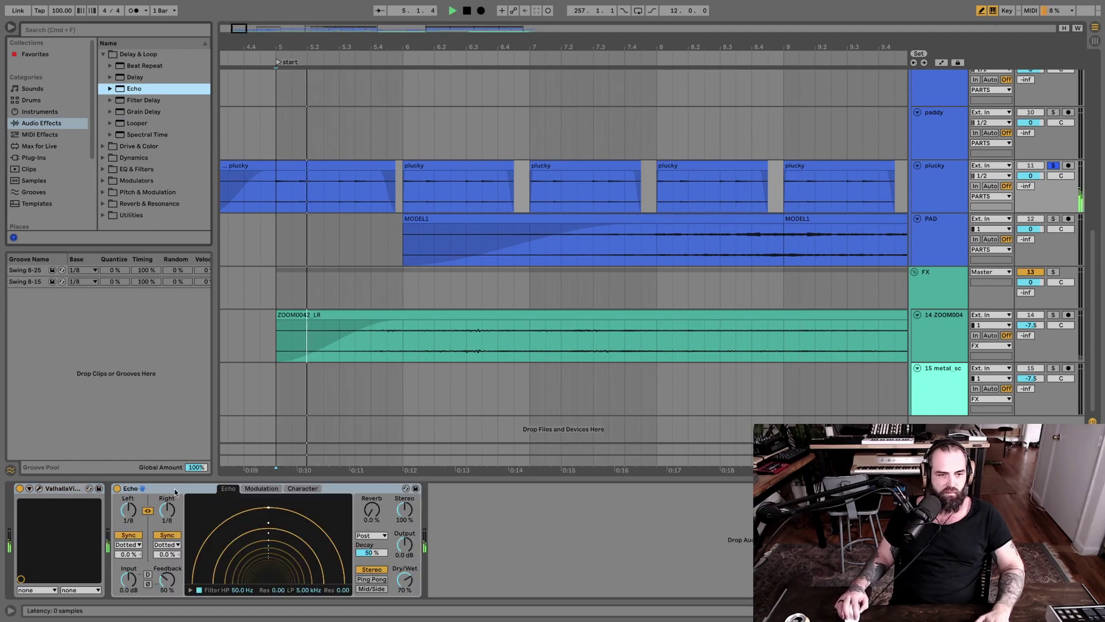
{"action": "left_click", "coordinate": [67, 490]}
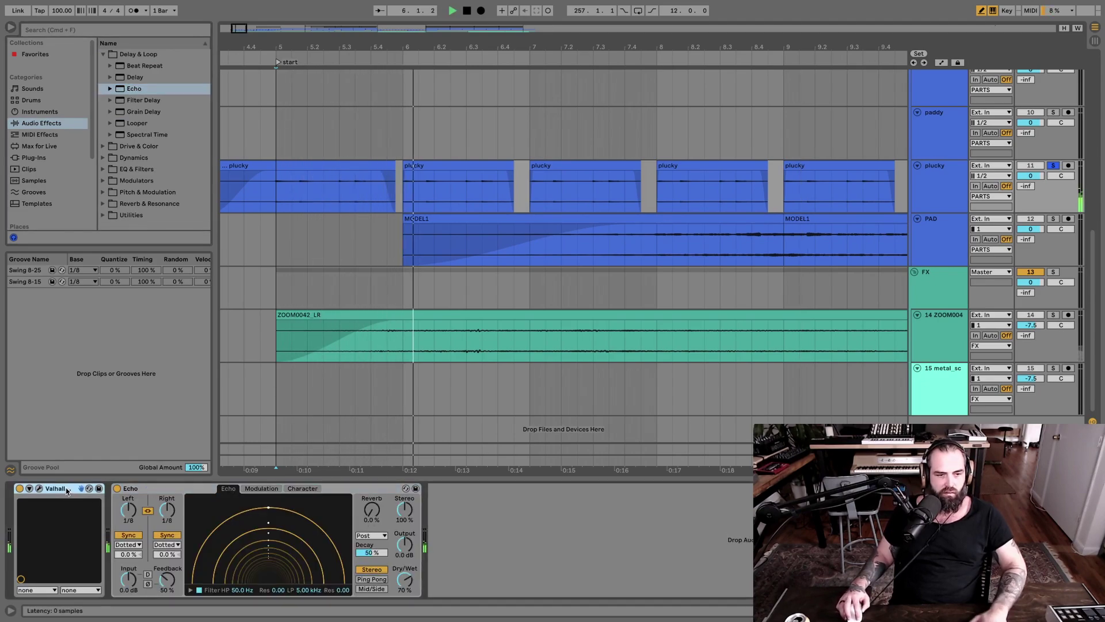
{"action": "key", "text": "Delete"}
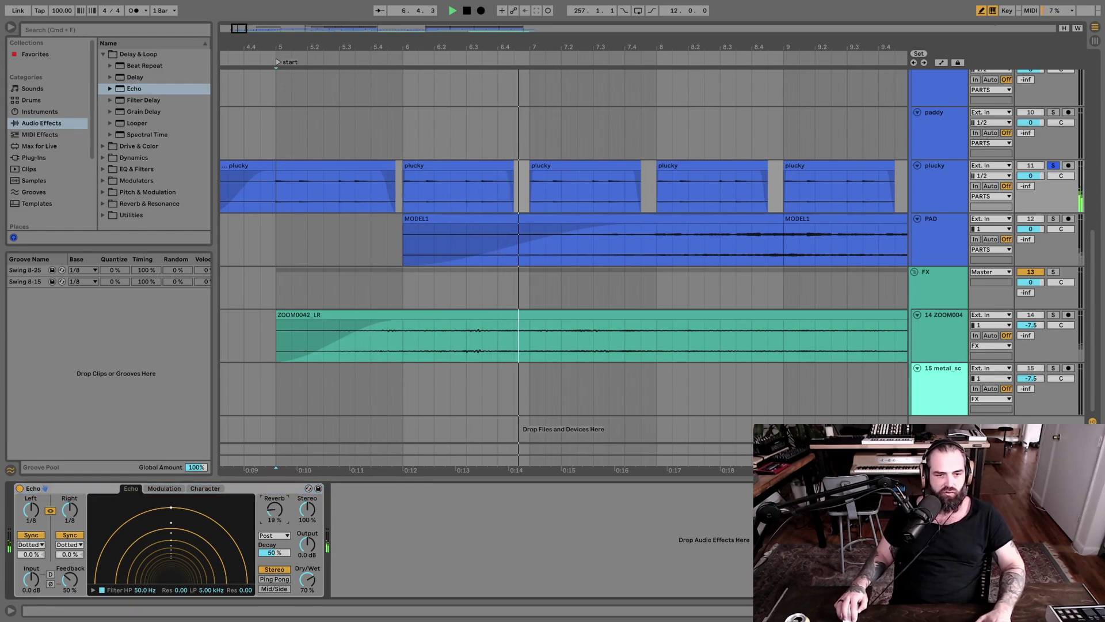
Step: Set Echo to Ping Pong mode with 48 % reverb, 60 % feedback, 133 % stereo and 39 % dry/wet
{"action": "left_click_drag", "start_coordinate": [275, 509], "coordinate": [274, 493]}
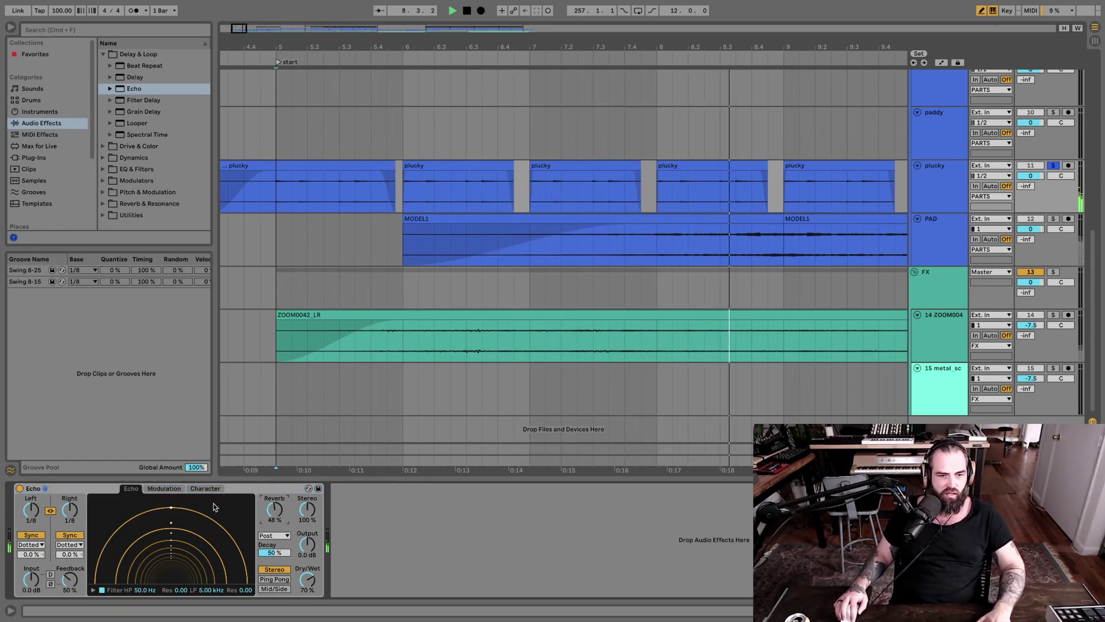
{"action": "left_click_drag", "start_coordinate": [300, 579], "coordinate": [300, 608]}
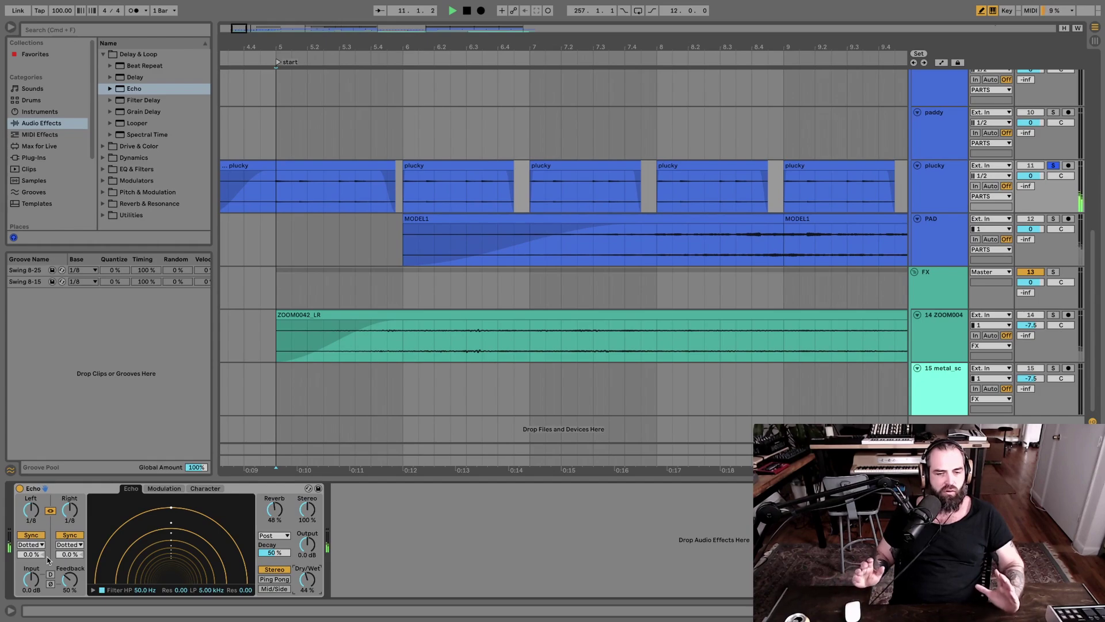
{"action": "left_click", "coordinate": [279, 580]}
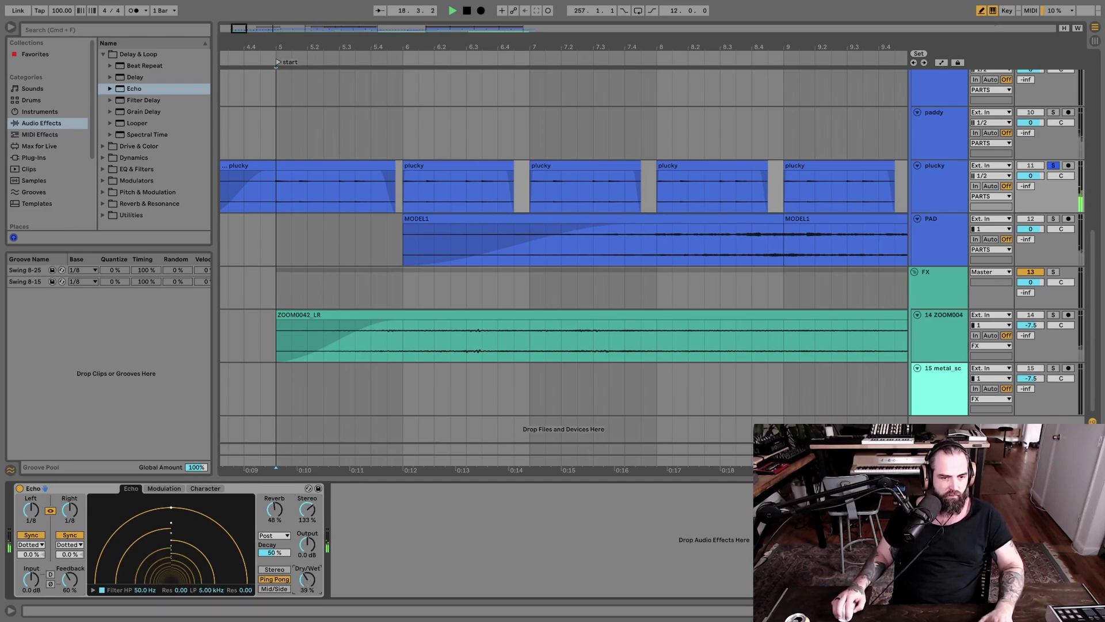
Step: Stop playback and examine the plucky clips between bars 9 and 17
{"action": "scroll", "coordinate": [599, 254], "scroll_direction": "right", "scroll_amount": 7}
{"action": "left_click_drag", "start_coordinate": [634, 50], "coordinate": [634, 14]}
{"action": "left_click_drag", "start_coordinate": [513, 78], "coordinate": [483, 99]}
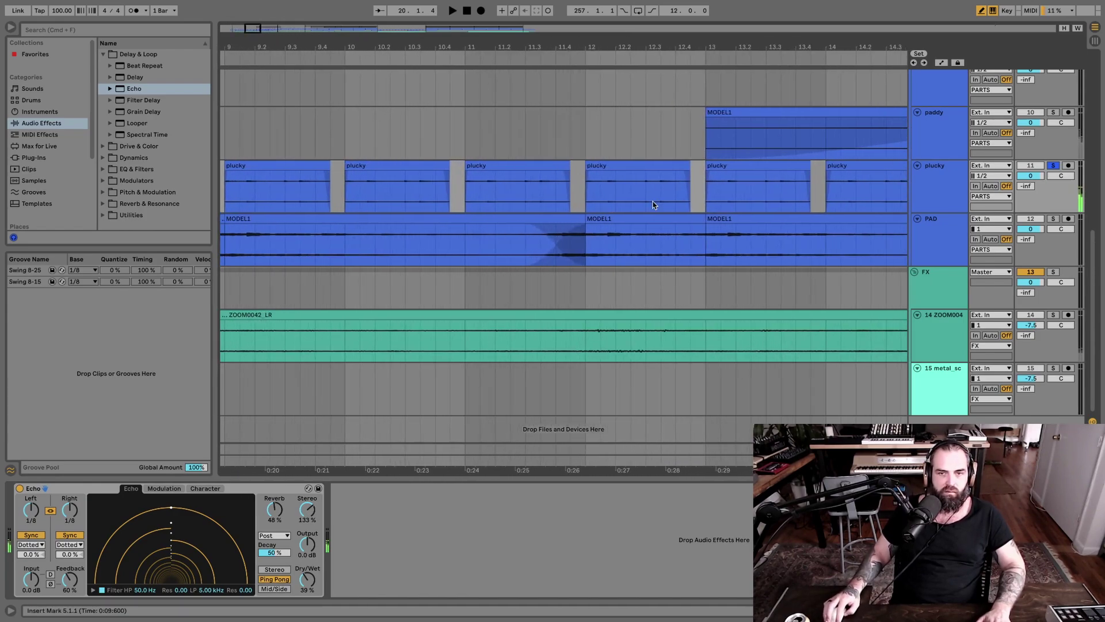
{"action": "key", "text": "space"}
{"action": "scroll", "coordinate": [776, 206], "scroll_direction": "right", "scroll_amount": 4}
{"action": "scroll", "coordinate": [776, 206], "scroll_direction": "right", "scroll_amount": 1}
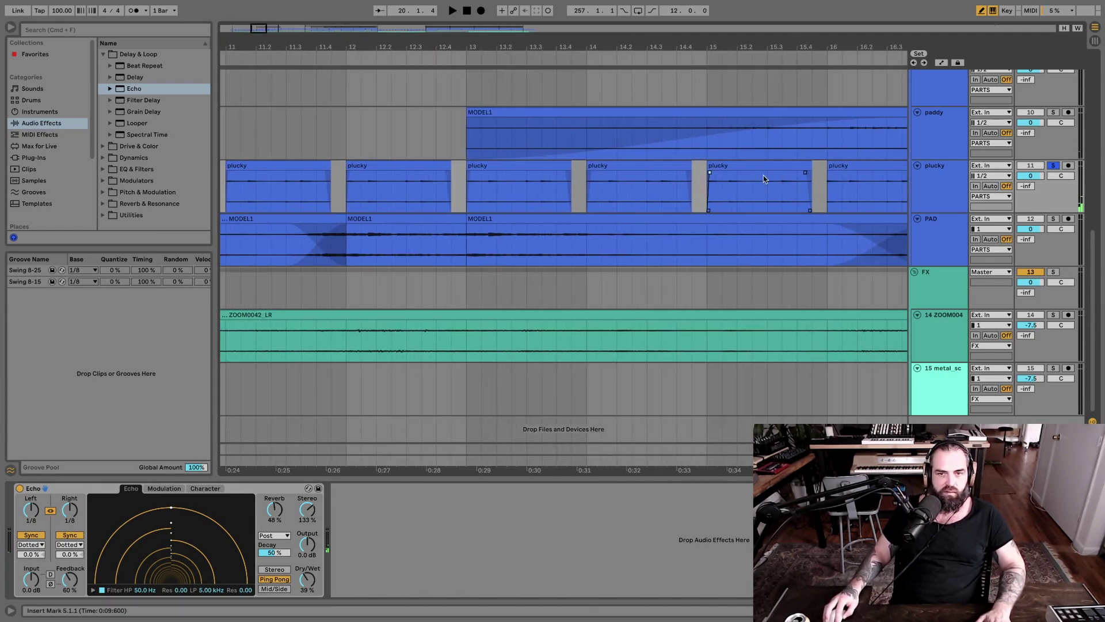
{"action": "scroll", "coordinate": [813, 187], "scroll_direction": "right", "scroll_amount": 4}
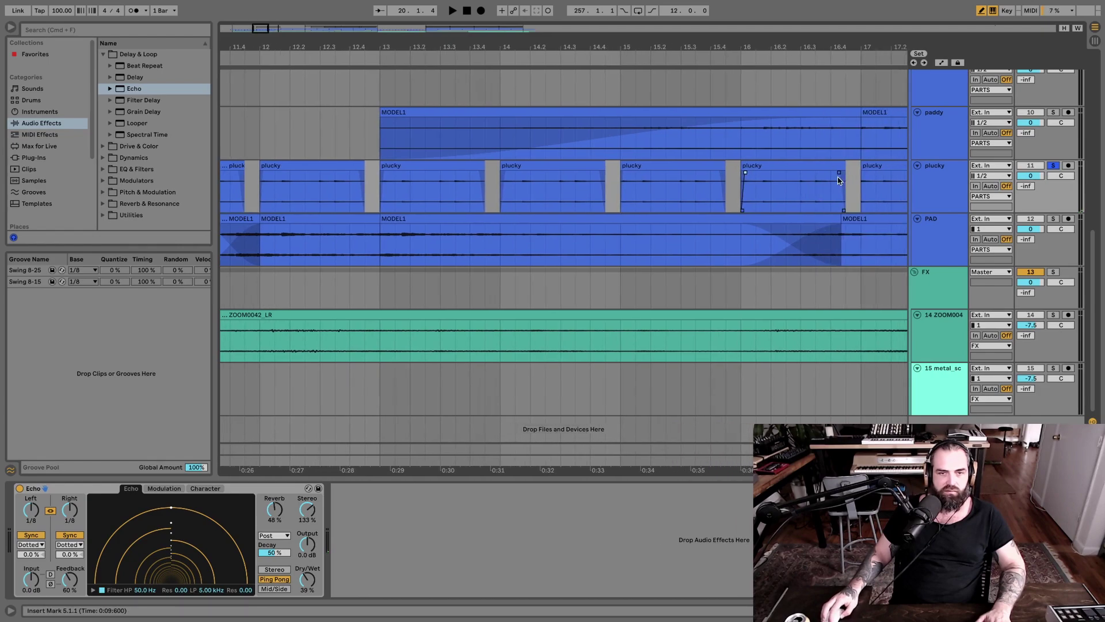
Step: Play the soloed plucky track from the start locator and set Echo's reverb to 51 %
{"action": "left_click_drag", "start_coordinate": [403, 46], "coordinate": [394, 7]}
{"action": "key", "text": "space"}
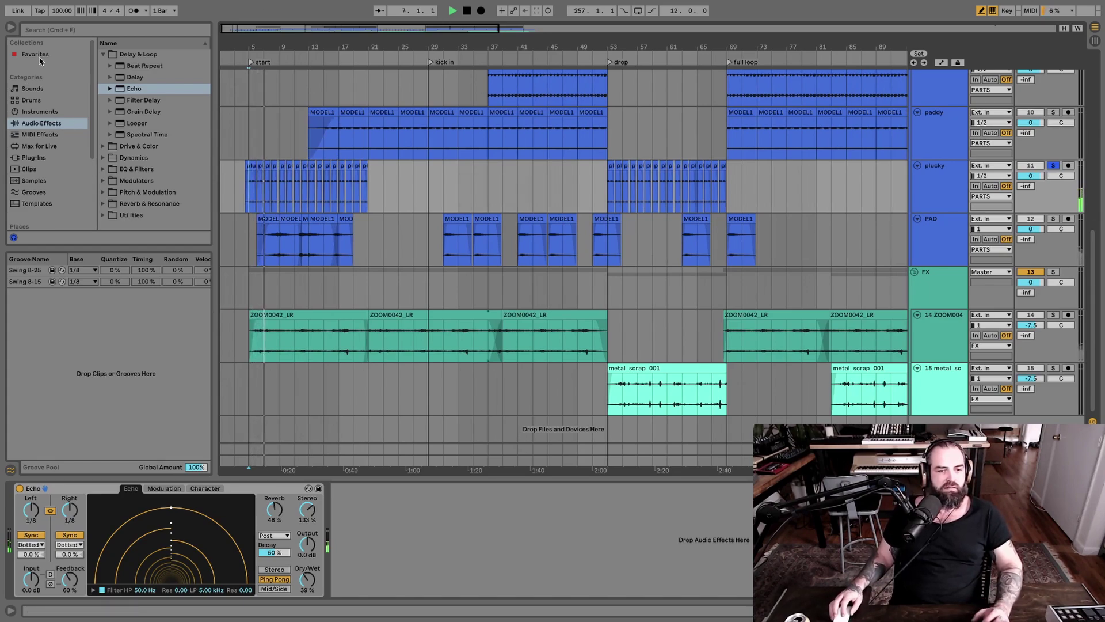
{"action": "left_click_drag", "start_coordinate": [281, 504], "coordinate": [283, 498]}
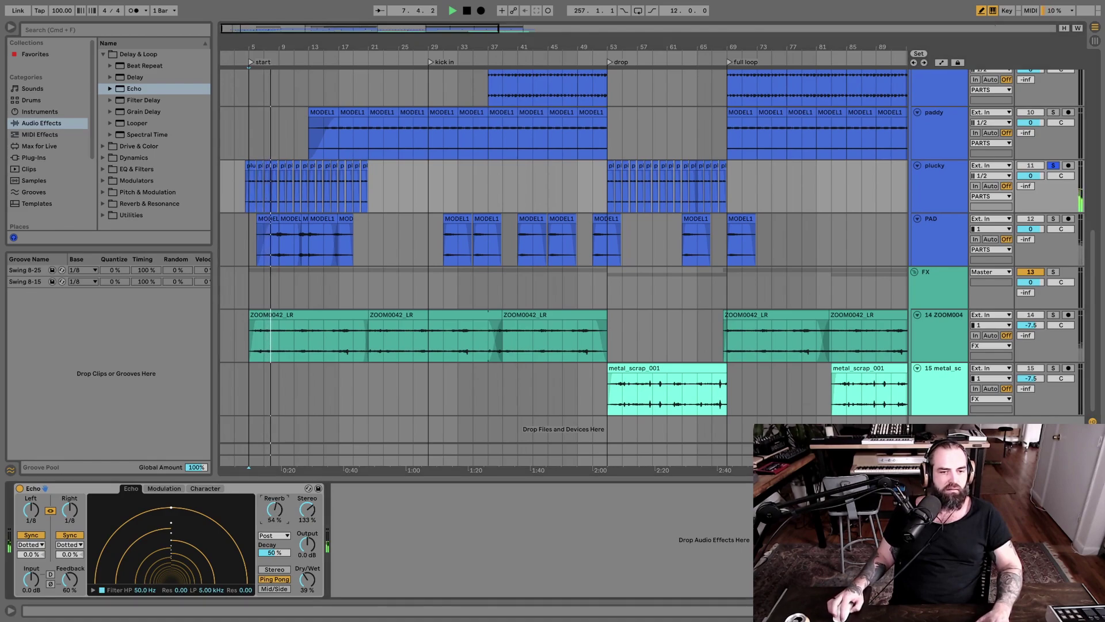
Step: Add an EQ Eight from the EQ & Filters audio effects after Echo on the plucky track
{"action": "left_click", "coordinate": [42, 55]}
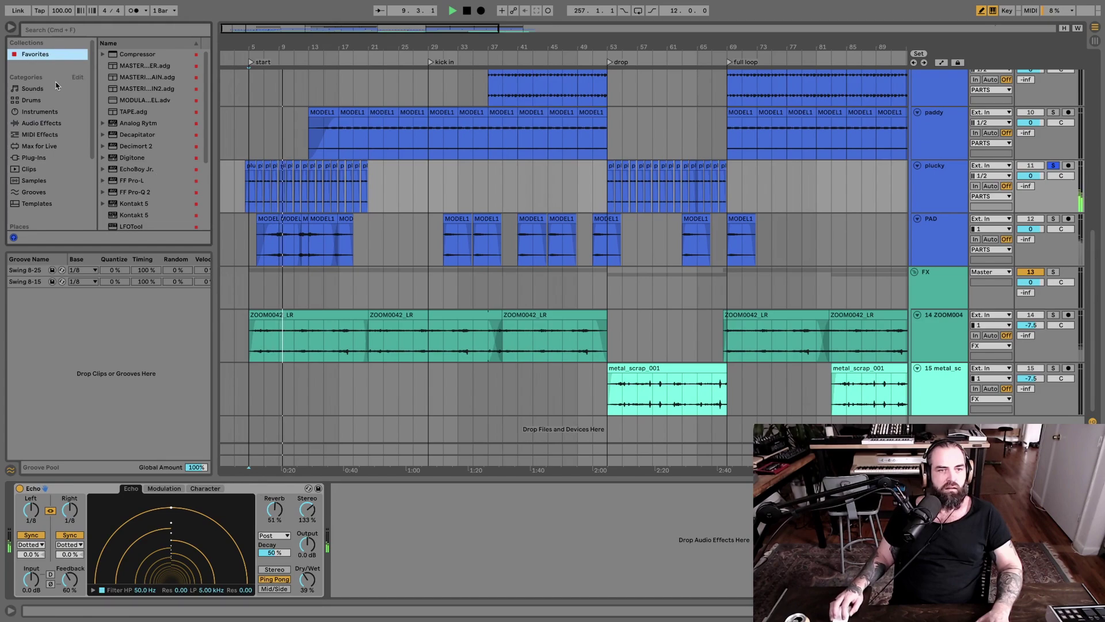
{"action": "left_click", "coordinate": [47, 146]}
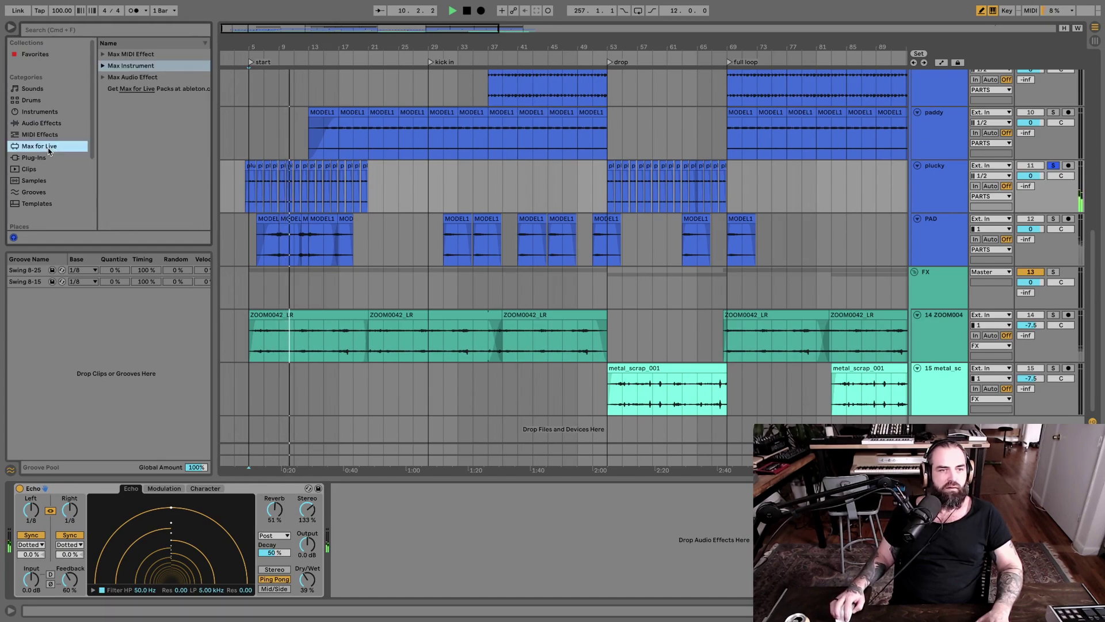
{"action": "left_click", "coordinate": [63, 124]}
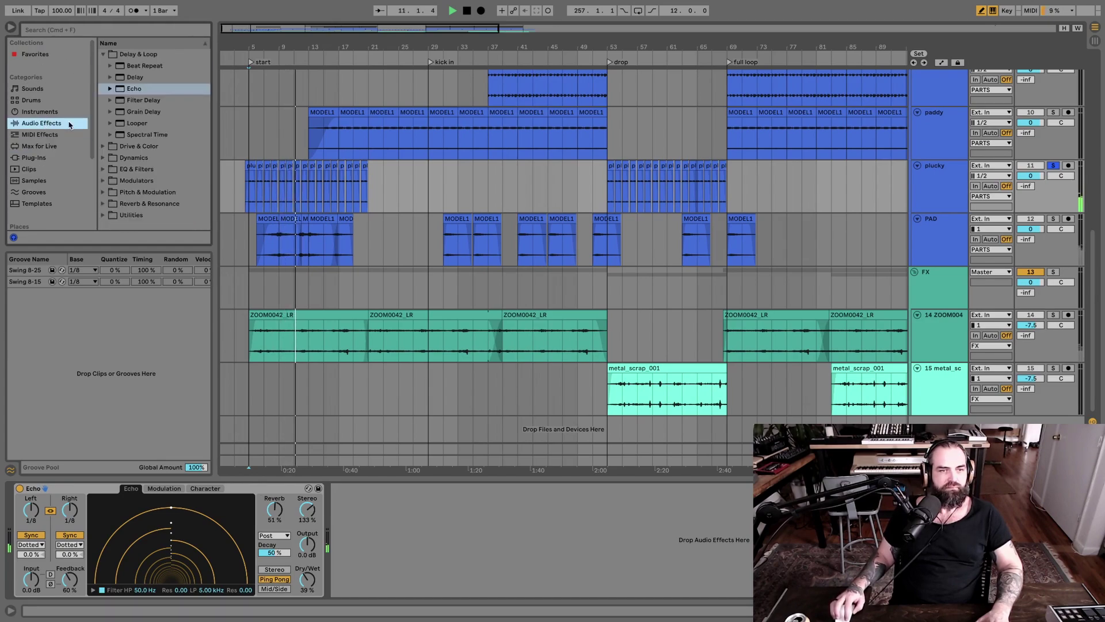
{"action": "left_click", "coordinate": [103, 170]}
{"action": "left_click_drag", "start_coordinate": [139, 123], "coordinate": [379, 517]}
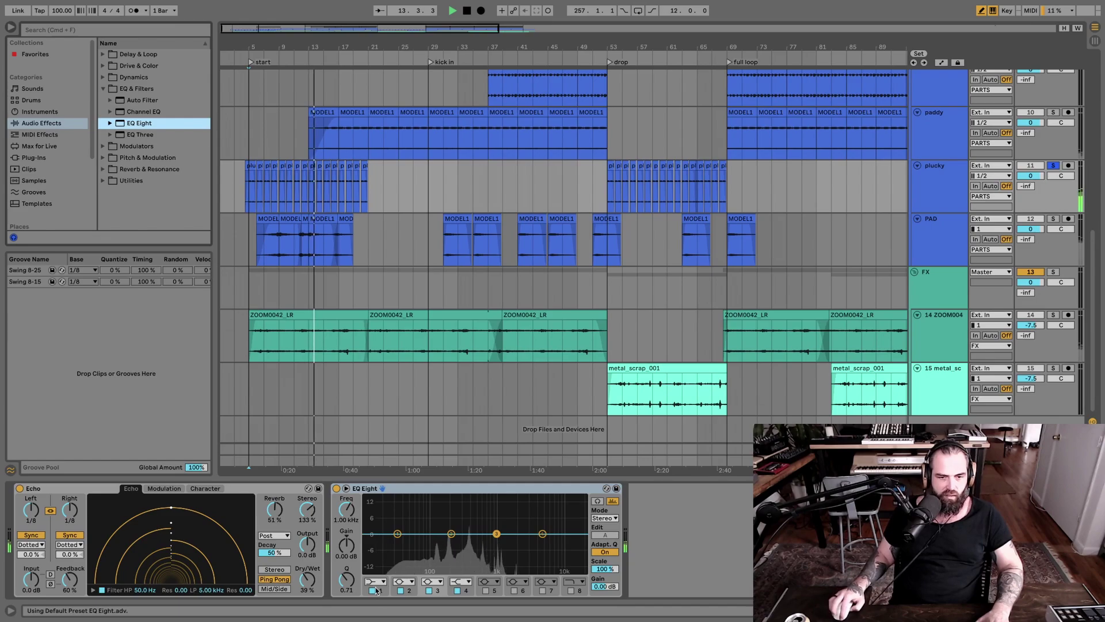
Step: Set the first band of the plucky EQ Eight to a low cut and move the EQ ahead of Echo
{"action": "left_click", "coordinate": [378, 582]}
{"action": "left_click", "coordinate": [371, 510]}
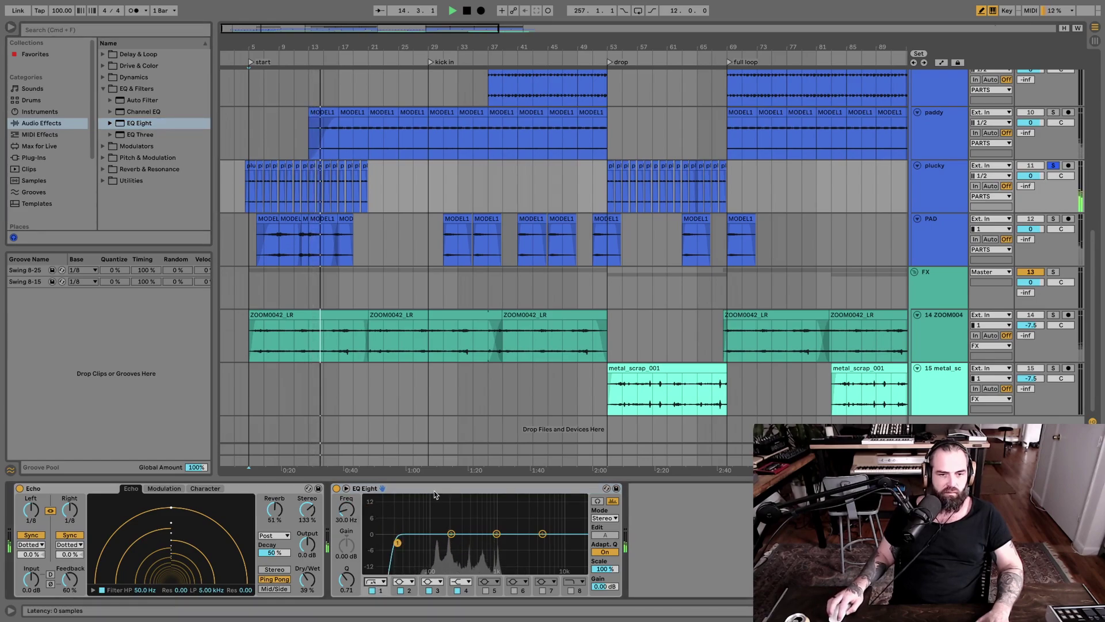
{"action": "left_click_drag", "start_coordinate": [109, 502], "coordinate": [85, 502]}
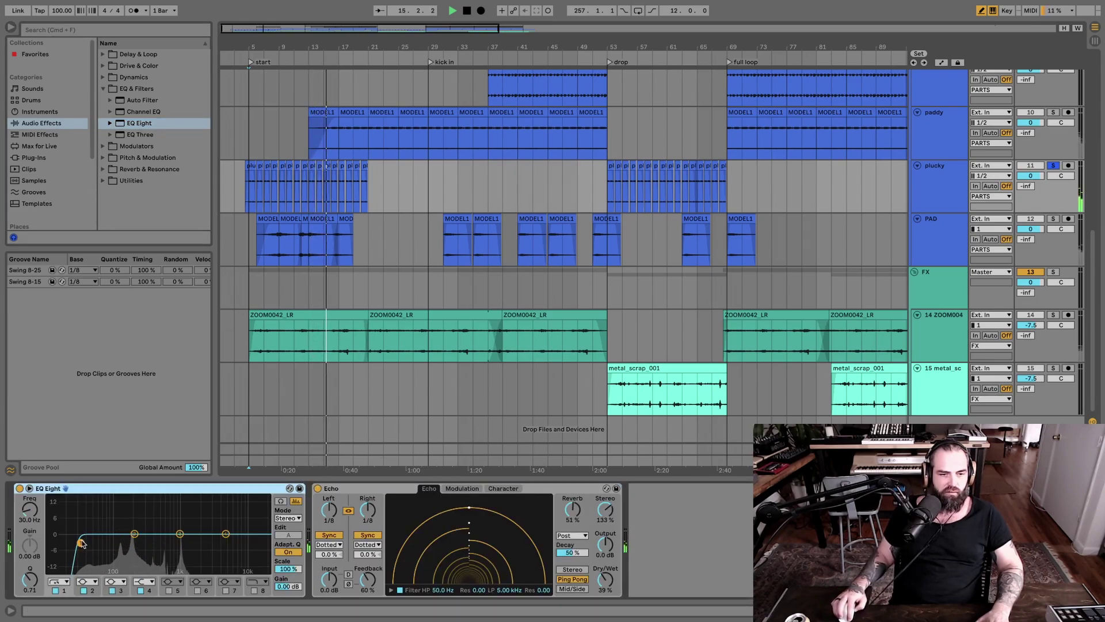
Step: Shape the plucky EQ with a low cut near 100 Hz, a slight band 2 boost and band 3 at 1.82 kHz, 4.34 dB, and replay from bar 5
{"action": "left_click_drag", "start_coordinate": [80, 542], "coordinate": [111, 538]}
{"action": "left_click_drag", "start_coordinate": [180, 533], "coordinate": [199, 517]}
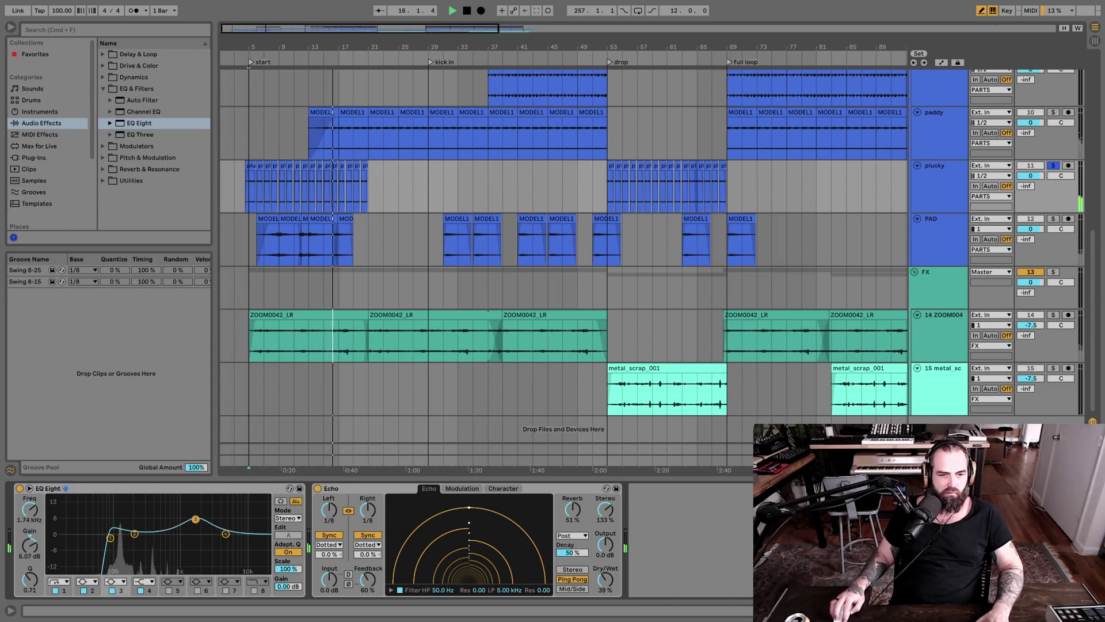
{"action": "left_click_drag", "start_coordinate": [135, 533], "coordinate": [197, 521]}
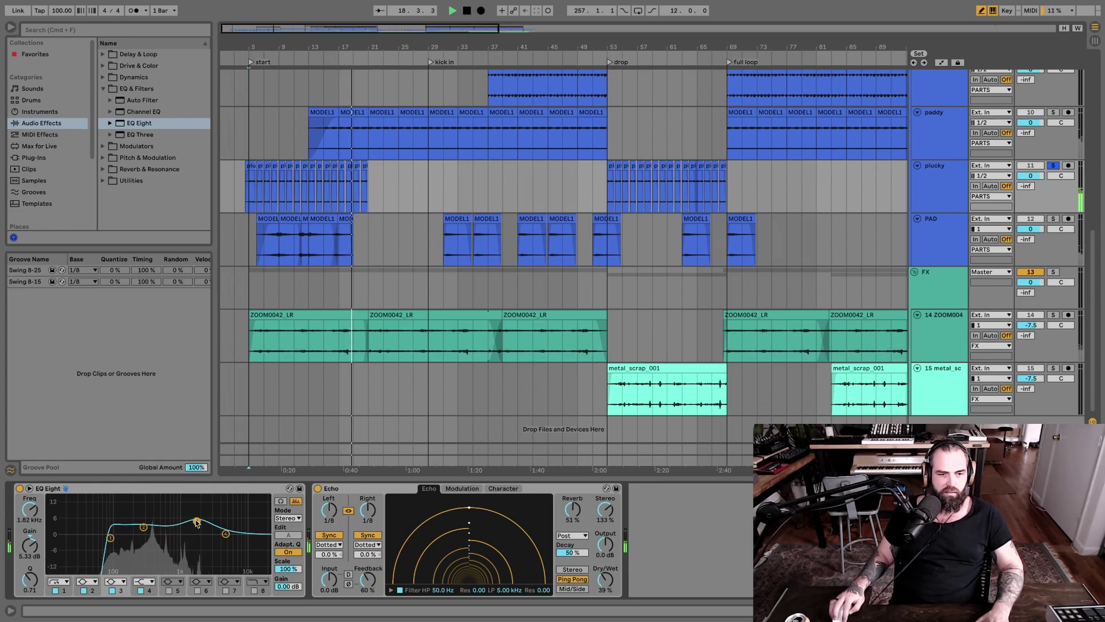
{"action": "left_click_drag", "start_coordinate": [197, 521], "coordinate": [197, 523]}
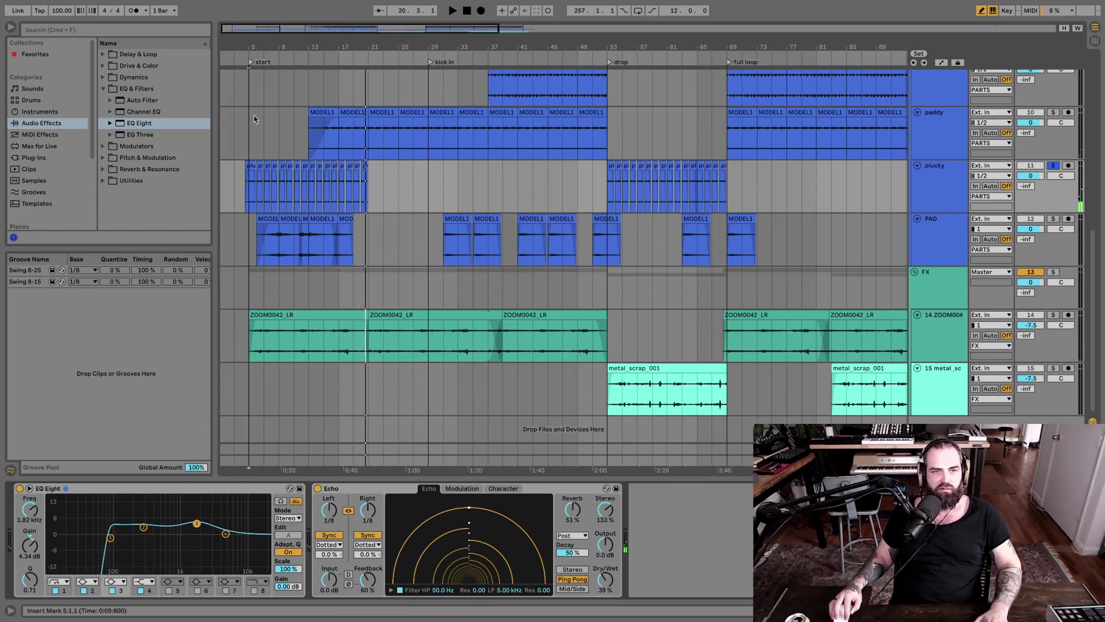
{"action": "left_click", "coordinate": [250, 155]}
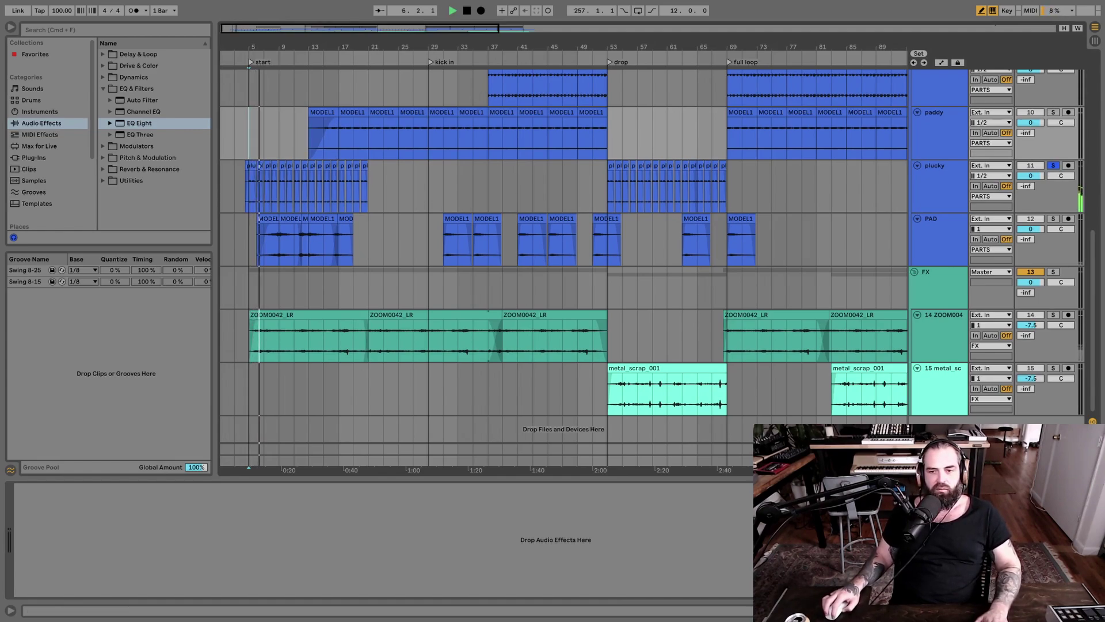
Step: Delete the return track holding the Valhalla plug-in, and undo the deletion
{"action": "left_click", "coordinate": [938, 449]}
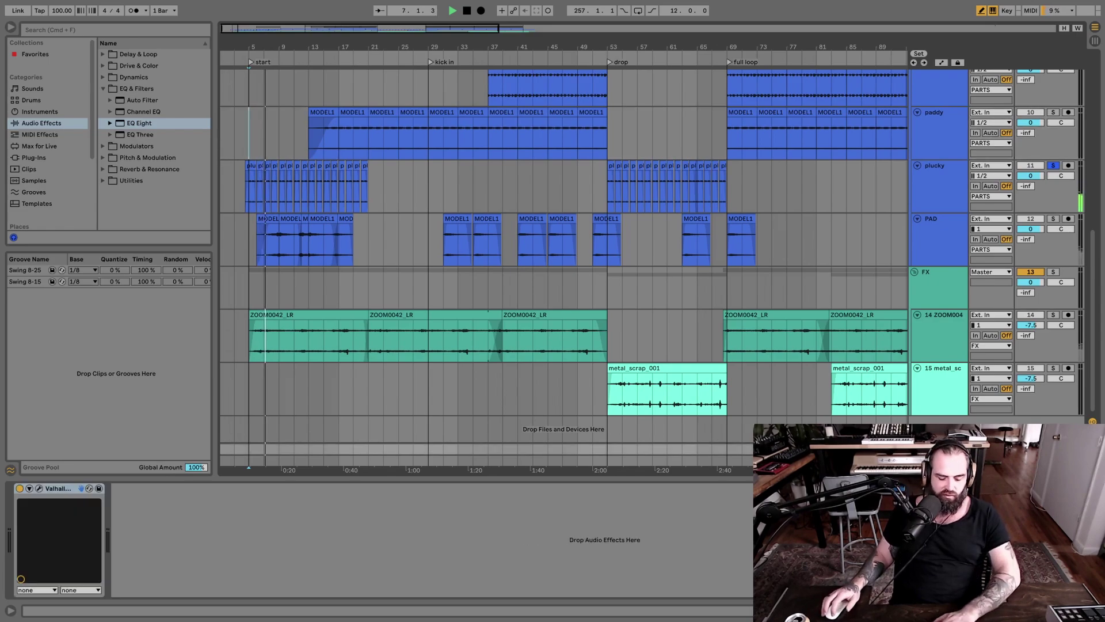
{"action": "key", "text": "Delete"}
{"action": "left_click", "coordinate": [939, 282]}
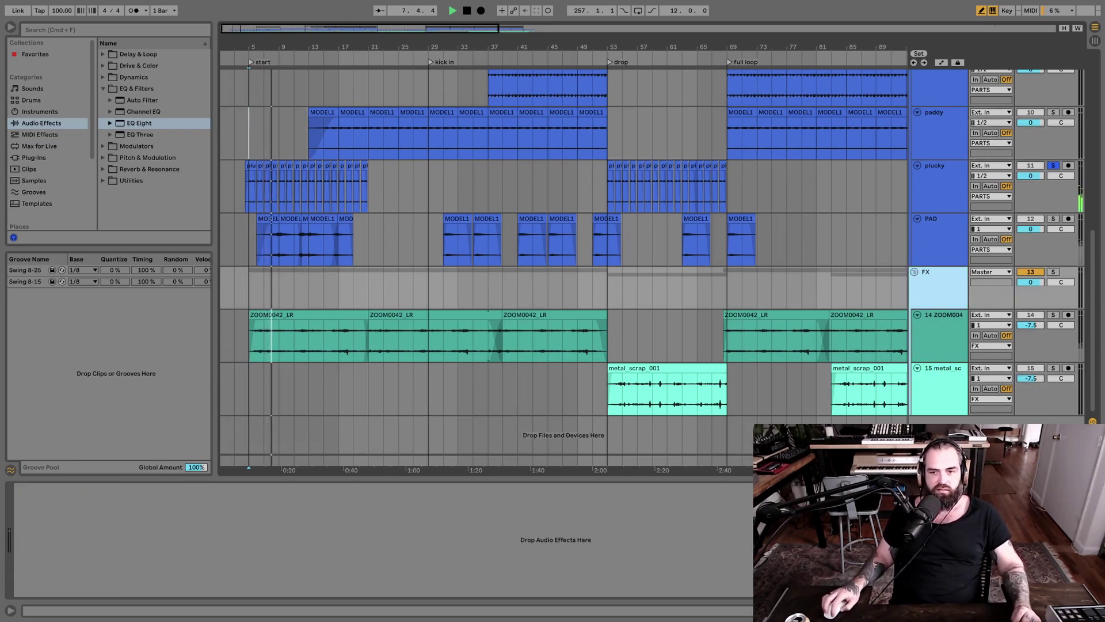
{"action": "key", "text": "super+z"}
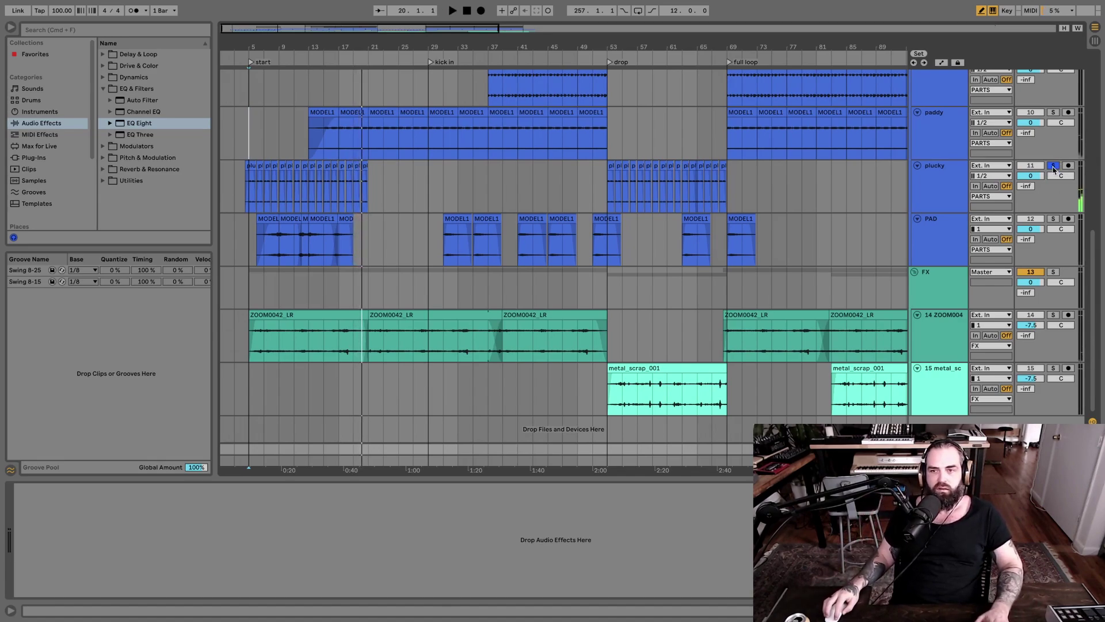
Step: Solo the paddy track instead of plucky and play it from bar 15
{"action": "left_click", "coordinate": [1053, 165]}
{"action": "left_click", "coordinate": [939, 117]}
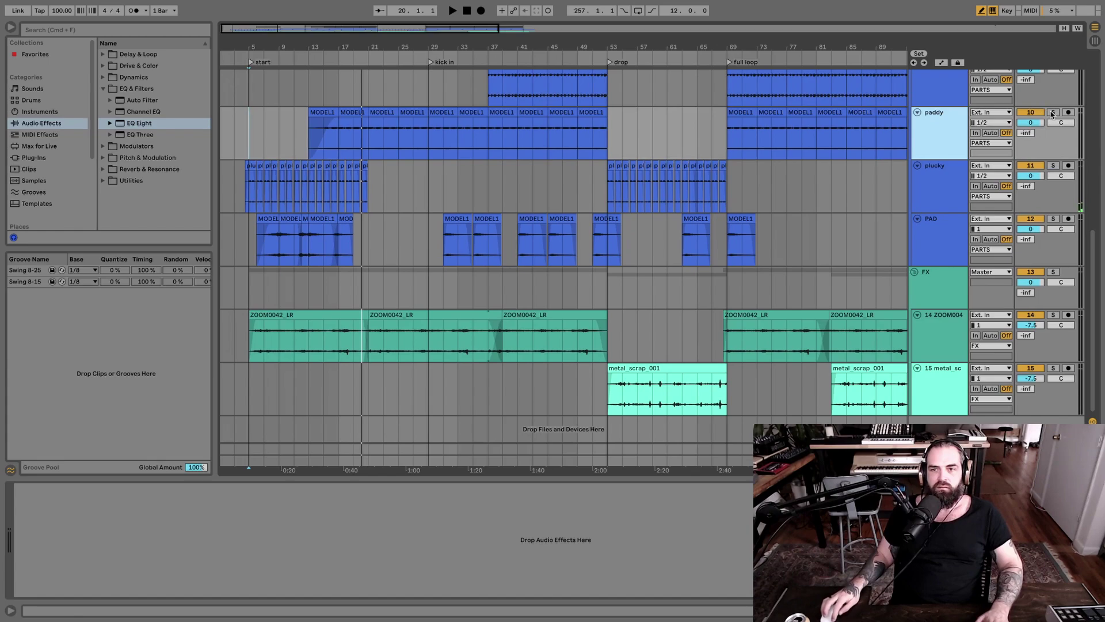
{"action": "left_click", "coordinate": [1052, 112]}
{"action": "left_click", "coordinate": [331, 139]}
{"action": "key", "text": "space"}
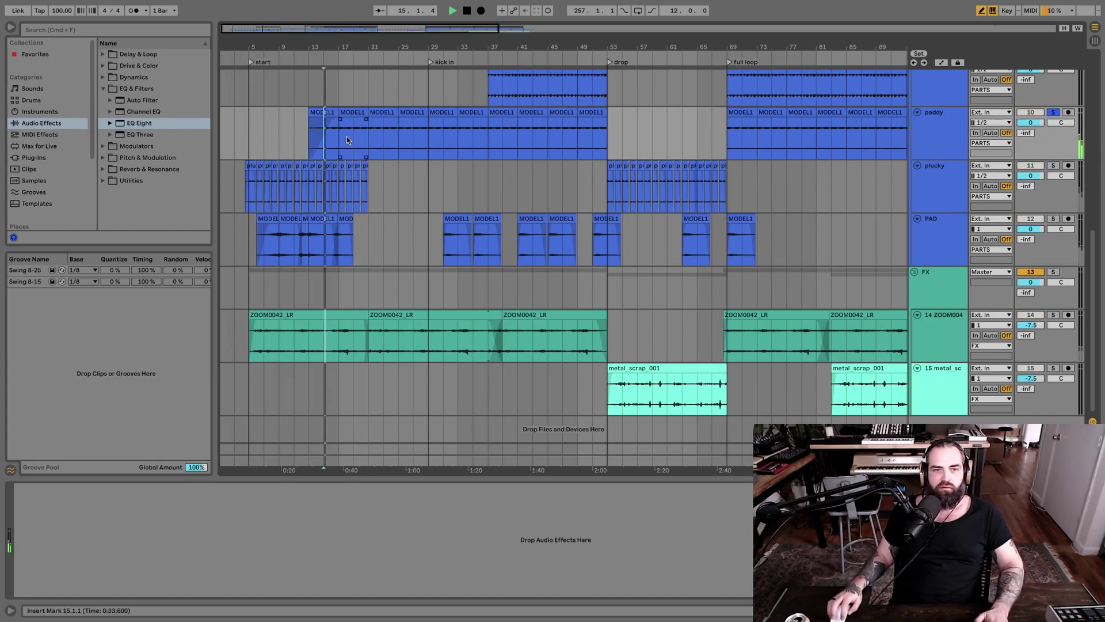
Step: Add an EQ Eight to the paddy track with a low cut near 100 Hz, a boost around 500 Hz and band 3 at 1.60 kHz, 0.62 dB
{"action": "left_click", "coordinate": [951, 114]}
{"action": "double_click", "coordinate": [148, 126]}
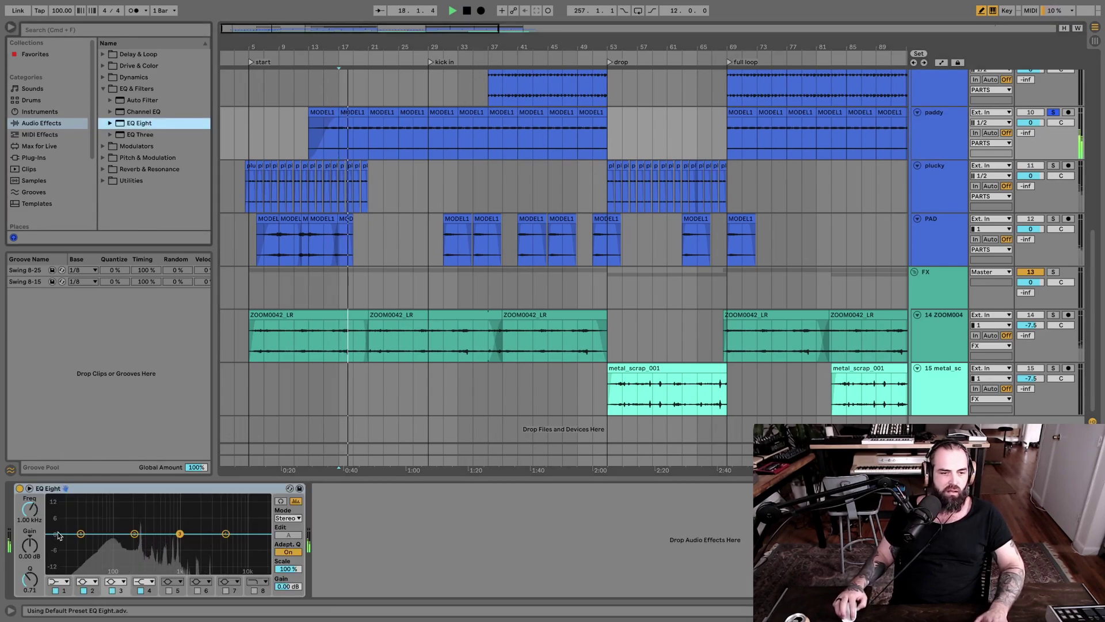
{"action": "left_click", "coordinate": [58, 581]}
{"action": "left_click", "coordinate": [56, 510]}
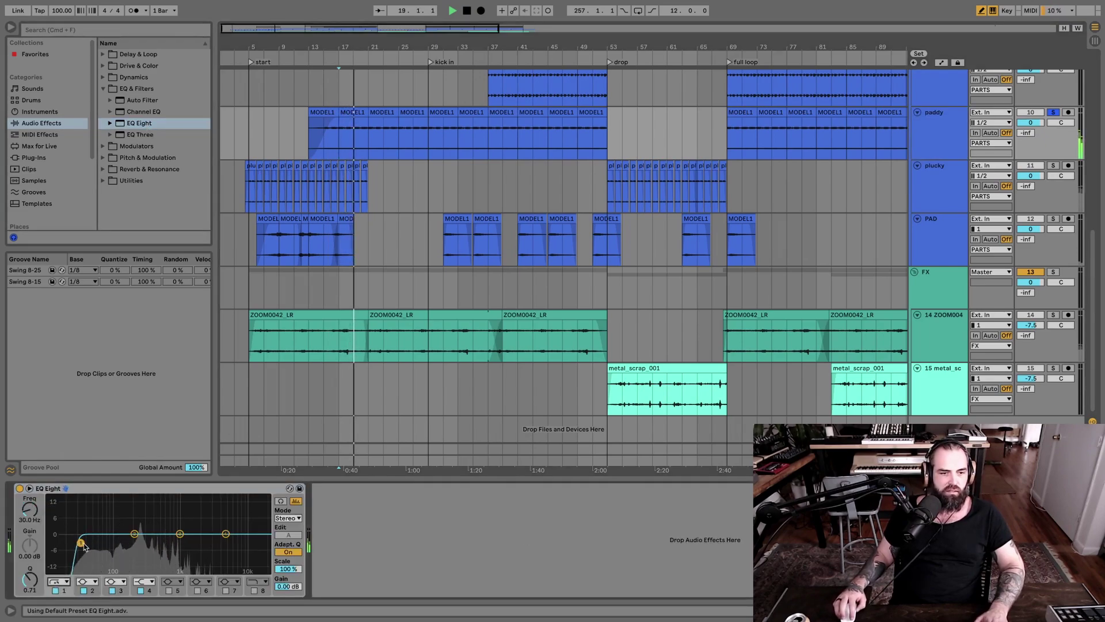
{"action": "left_click_drag", "start_coordinate": [80, 543], "coordinate": [150, 529]}
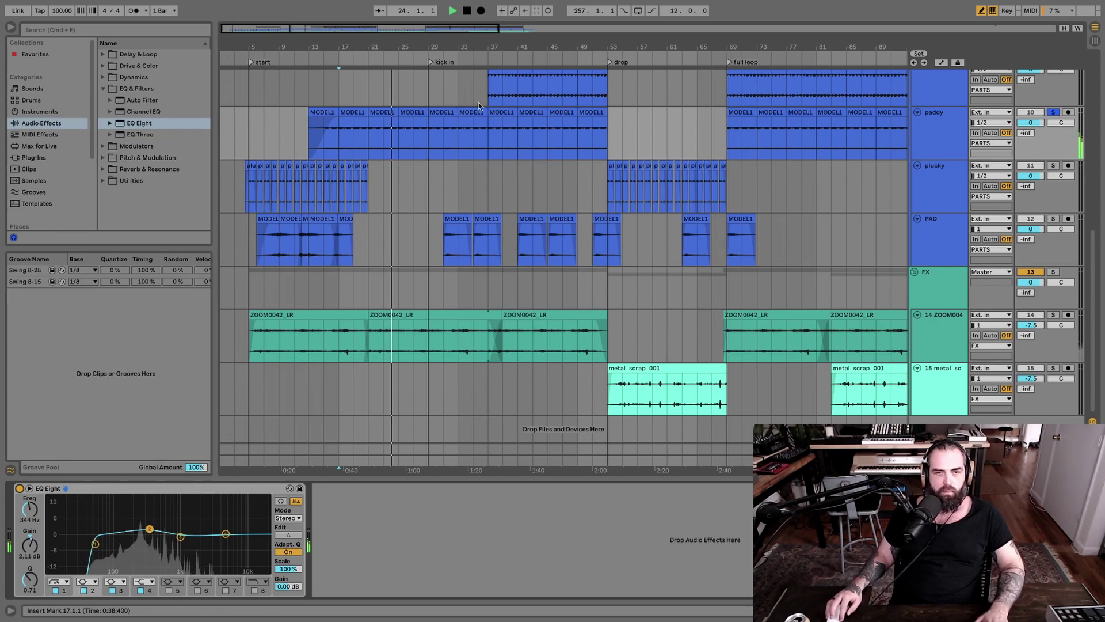
{"action": "left_click_drag", "start_coordinate": [96, 543], "coordinate": [193, 532]}
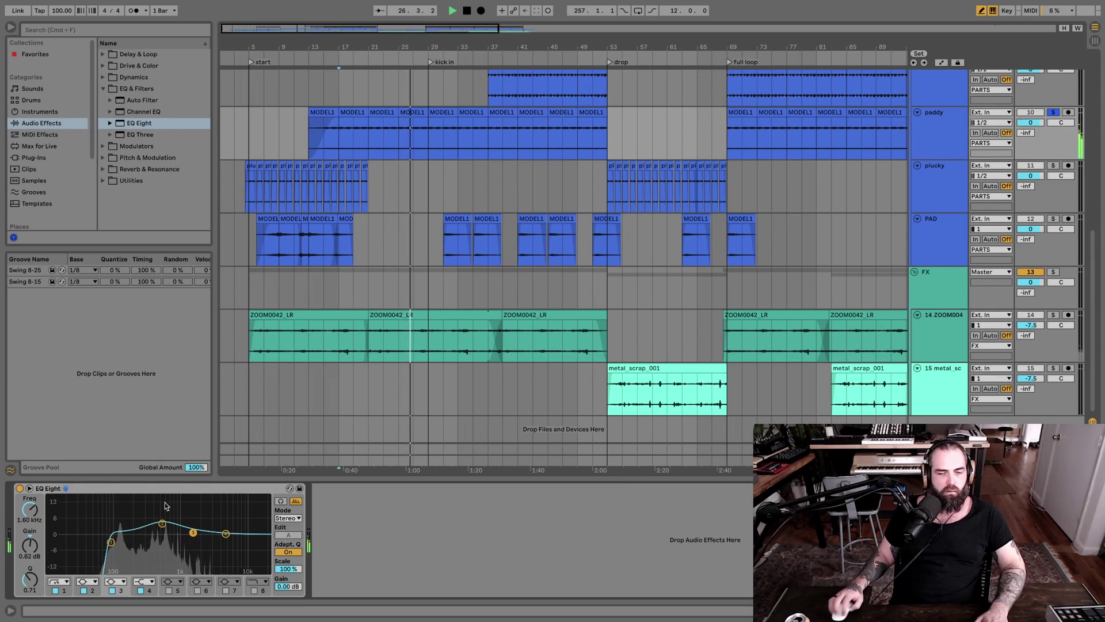
Step: Stop playback, solo the PAD track and play it from bar 13
{"action": "left_click", "coordinate": [1053, 167]}
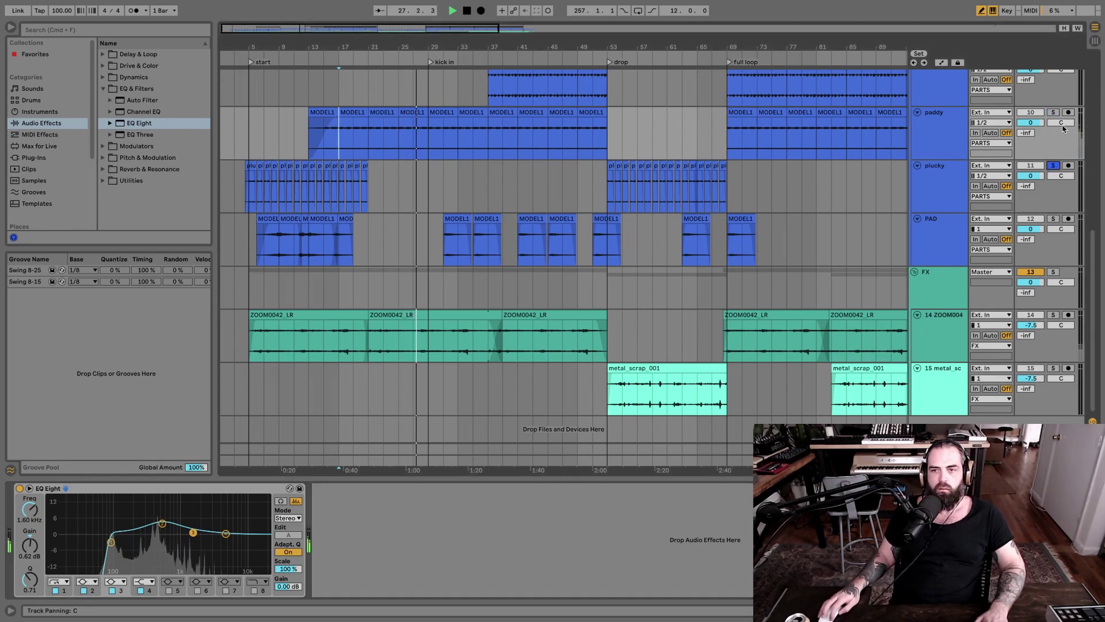
{"action": "key", "text": "space"}
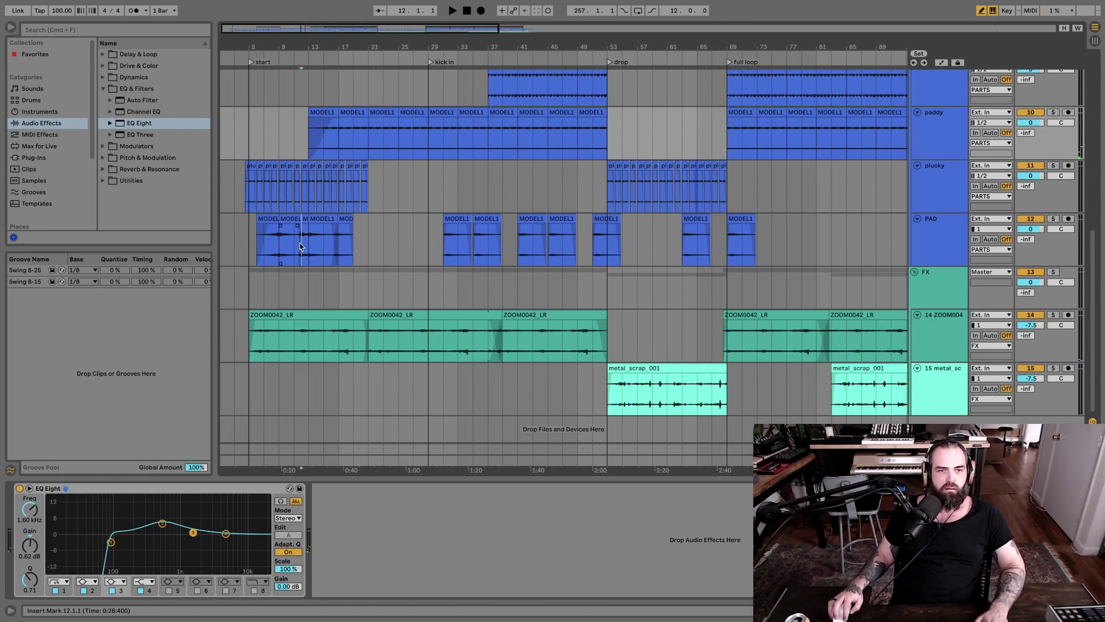
{"action": "left_click", "coordinate": [300, 251]}
{"action": "scroll", "coordinate": [466, 151], "scroll_direction": "up", "scroll_amount": 4}
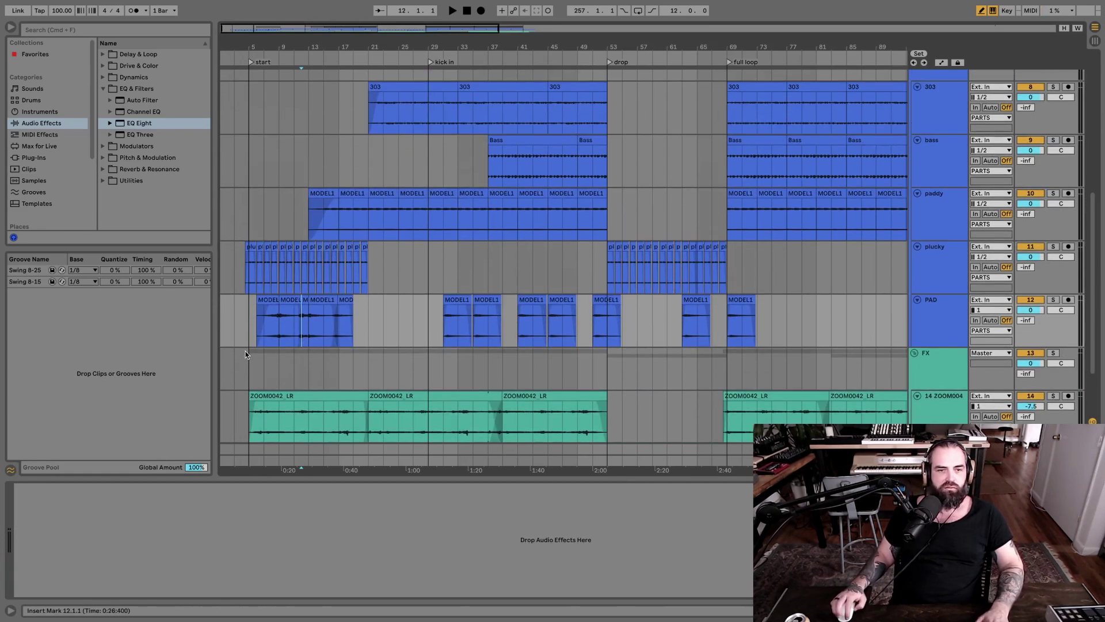
{"action": "left_click", "coordinate": [1053, 299]}
{"action": "left_click", "coordinate": [338, 240]}
{"action": "key", "text": "space"}
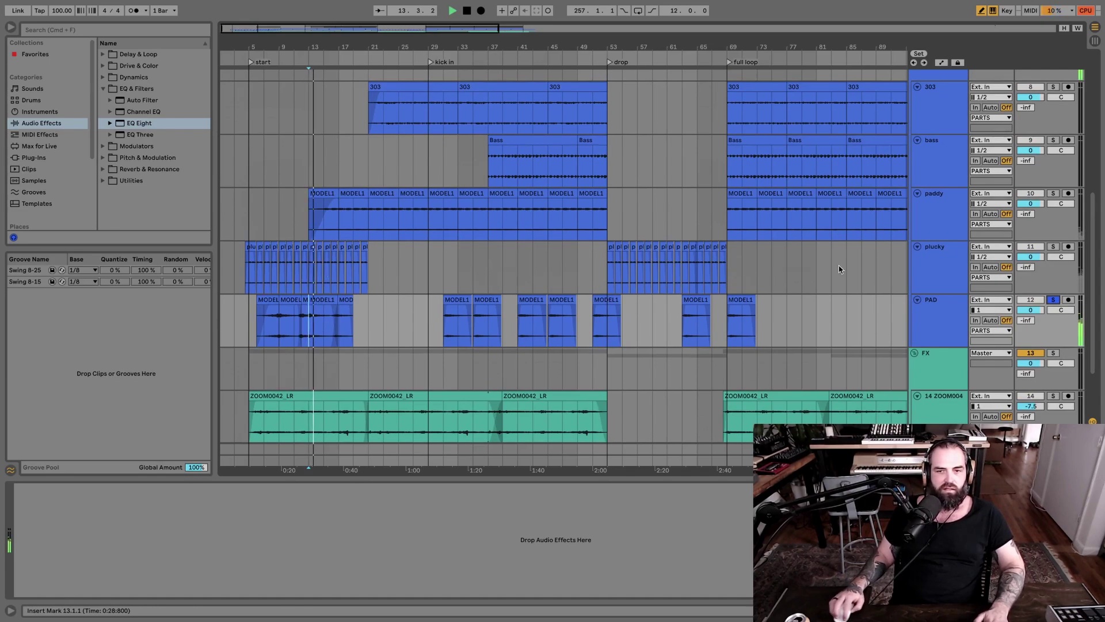
Step: Replay the soloed PAD clips from about bar 11 and look over the drum and parts tracks above
{"action": "left_click", "coordinate": [945, 301]}
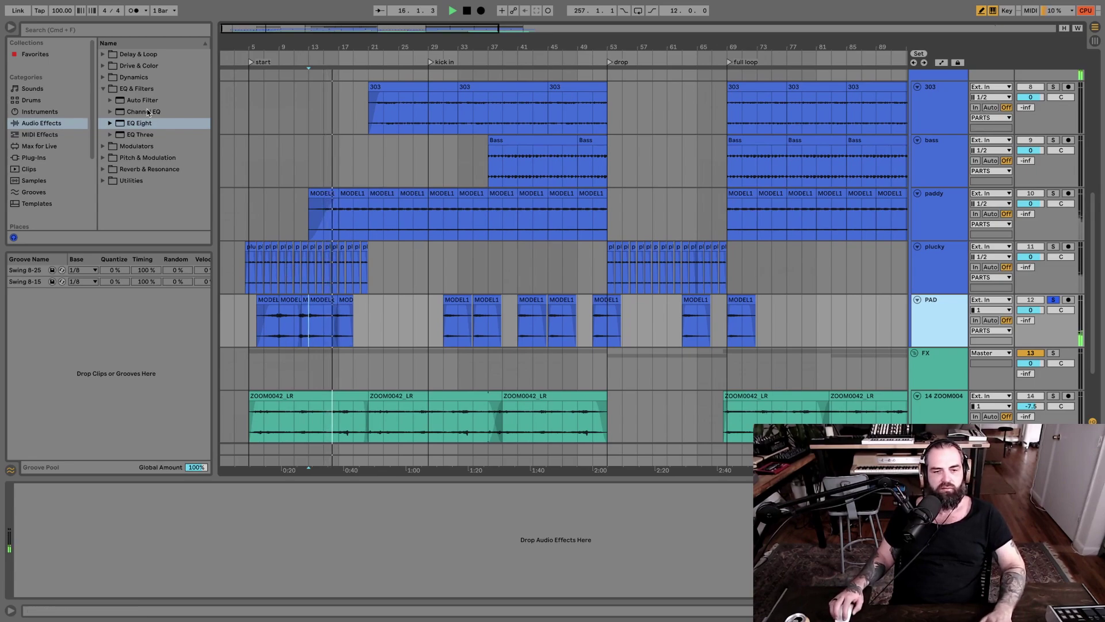
{"action": "left_click", "coordinate": [296, 323]}
{"action": "left_click", "coordinate": [313, 323]}
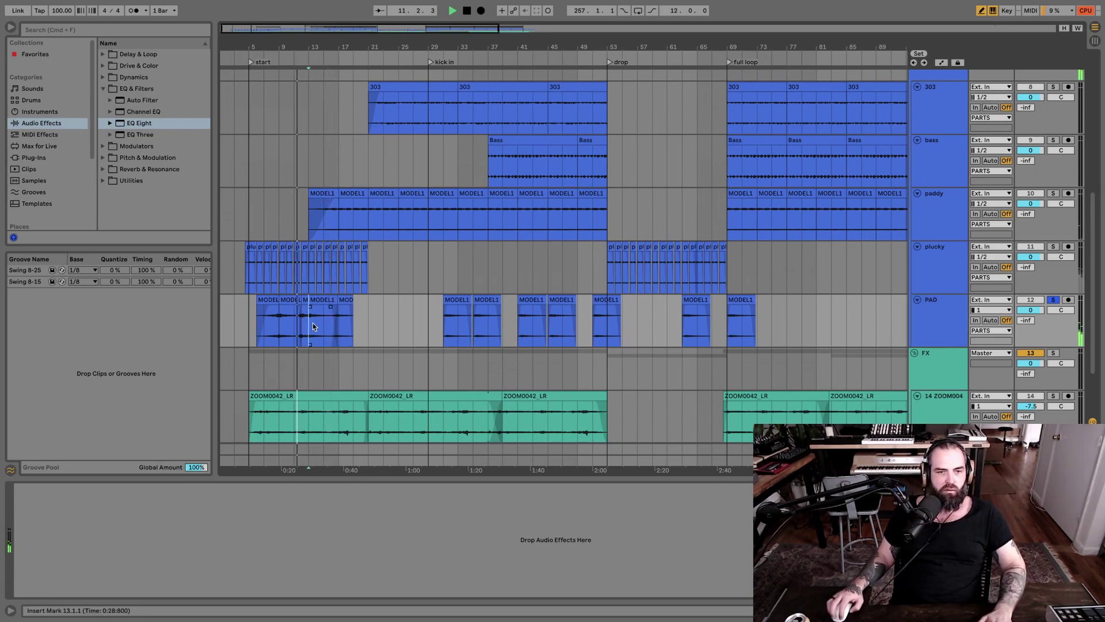
{"action": "scroll", "coordinate": [339, 101], "scroll_direction": "up", "scroll_amount": 8}
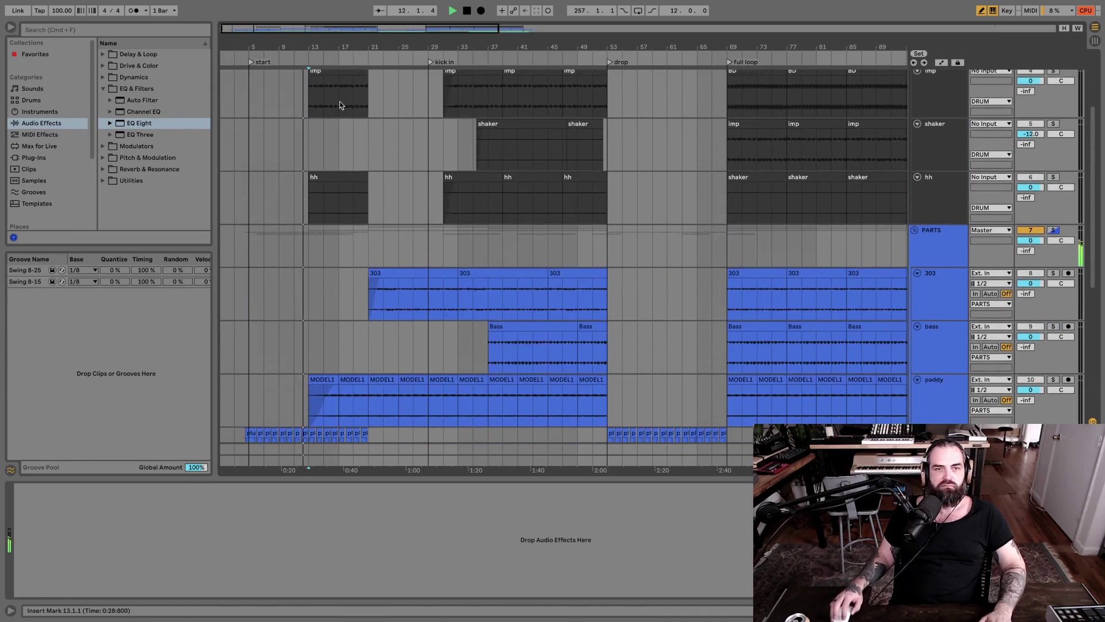
{"action": "scroll", "coordinate": [347, 120], "scroll_direction": "up", "scroll_amount": 3}
{"action": "scroll", "coordinate": [346, 122], "scroll_direction": "down", "scroll_amount": 10}
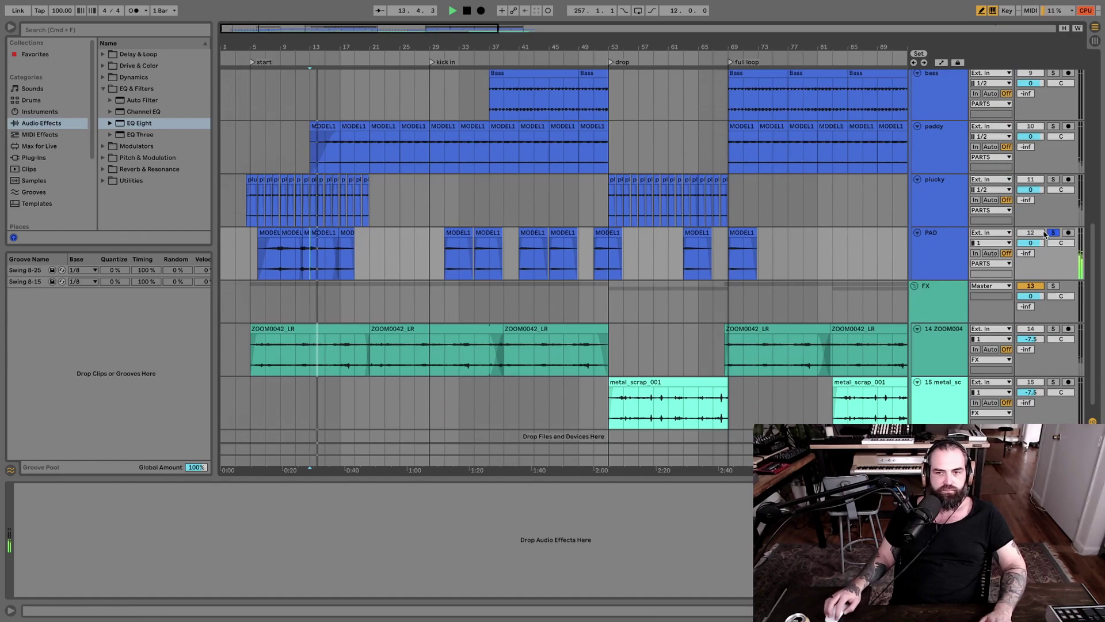
Step: Add an EQ Eight to the PAD track and set its first band to a low cut
{"action": "left_click", "coordinate": [929, 238]}
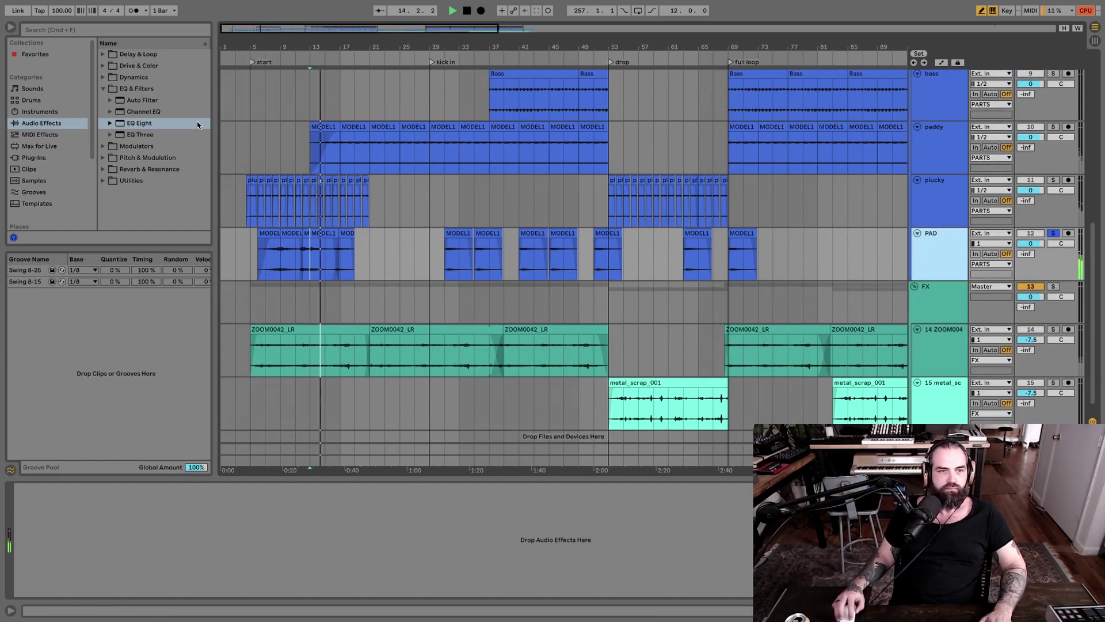
{"action": "double_click", "coordinate": [138, 123]}
{"action": "left_click", "coordinate": [59, 582]}
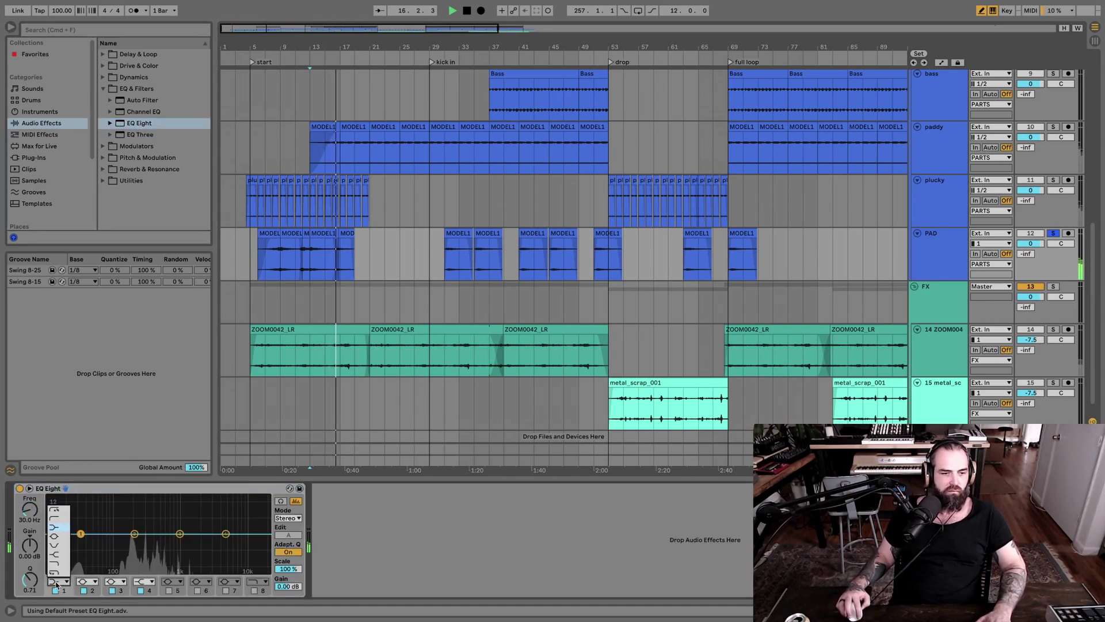
{"action": "left_click", "coordinate": [62, 514]}
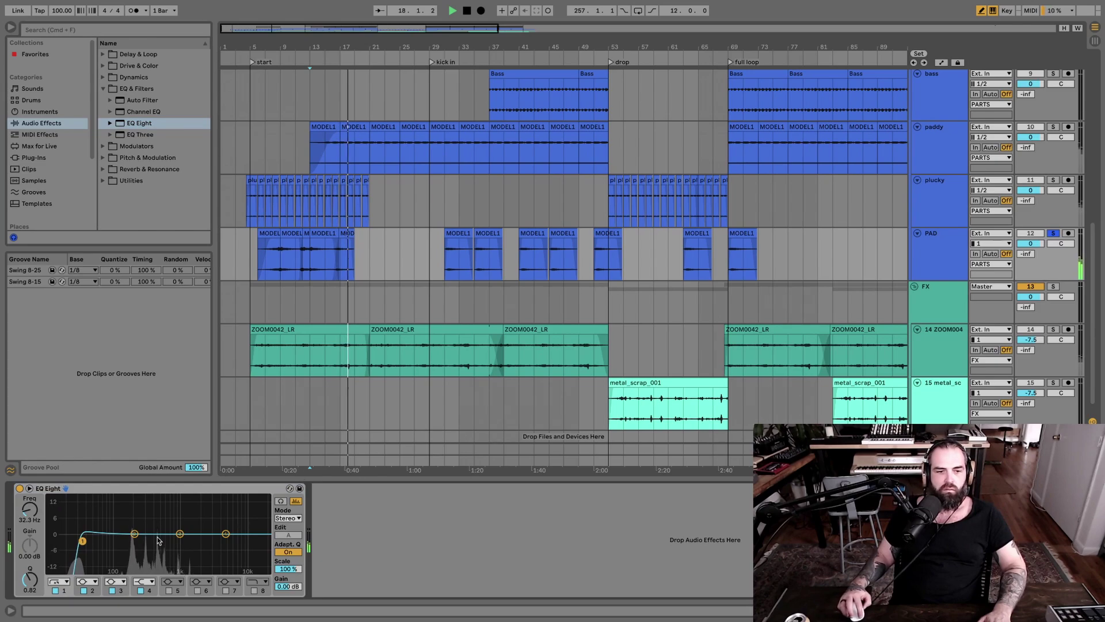
Step: On the PAD track's EQ Eight, dip band 2 by 0.62 dB at 202 Hz, slightly boost band 3 near 1 kHz, and unsolo the track
{"action": "left_click_drag", "start_coordinate": [180, 533], "coordinate": [134, 535]}
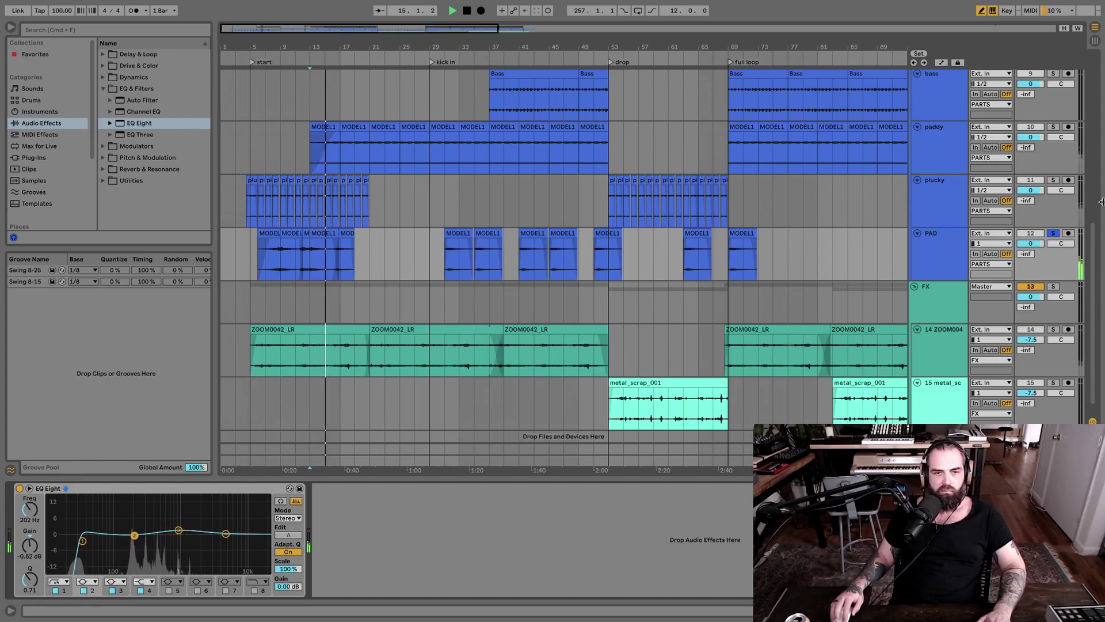
{"action": "left_click", "coordinate": [1053, 234]}
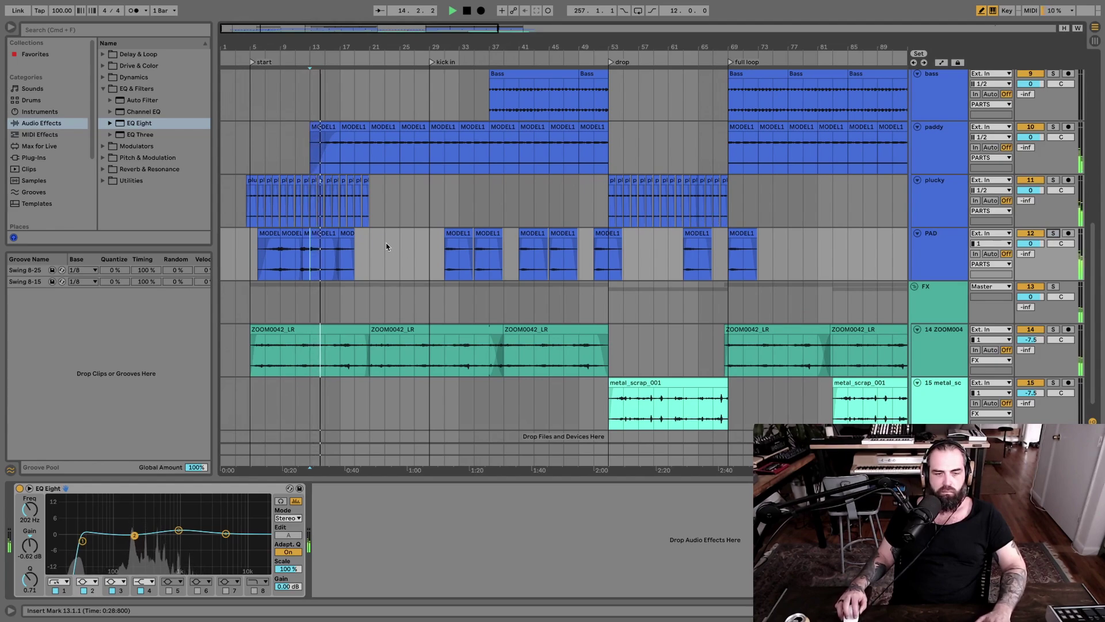
Step: Lower the PAD track's volume to -5.0 dB in the Session mixer, checking it soloed and in the mix, and return to the arrangement
{"action": "key", "text": "Tab"}
{"action": "scroll", "coordinate": [850, 422], "scroll_direction": "right", "scroll_amount": 2}
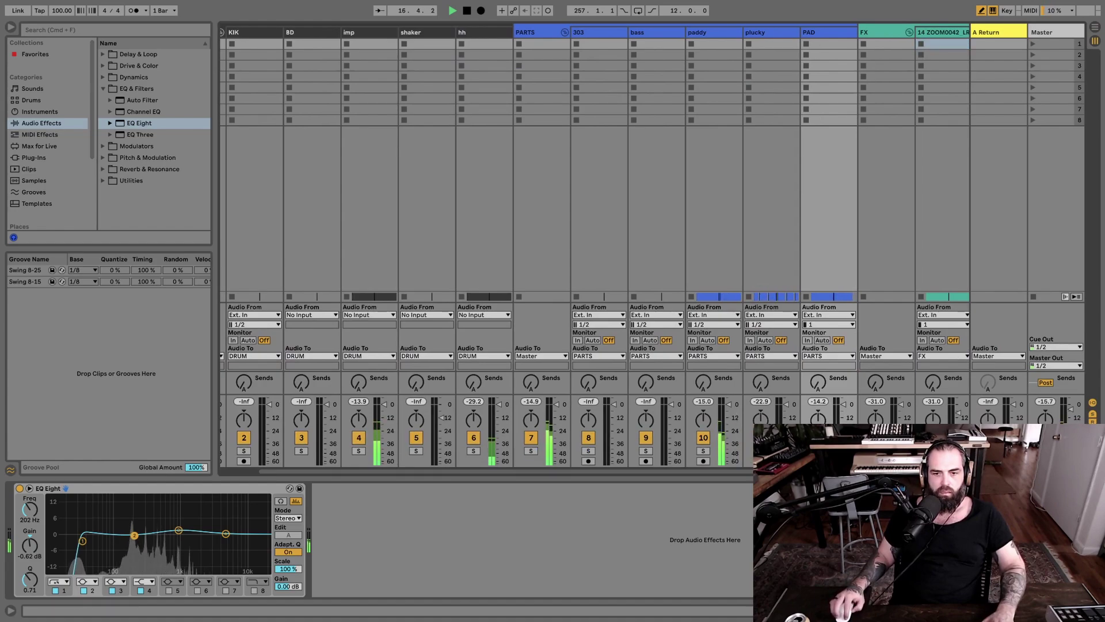
{"action": "left_click", "coordinate": [818, 451]}
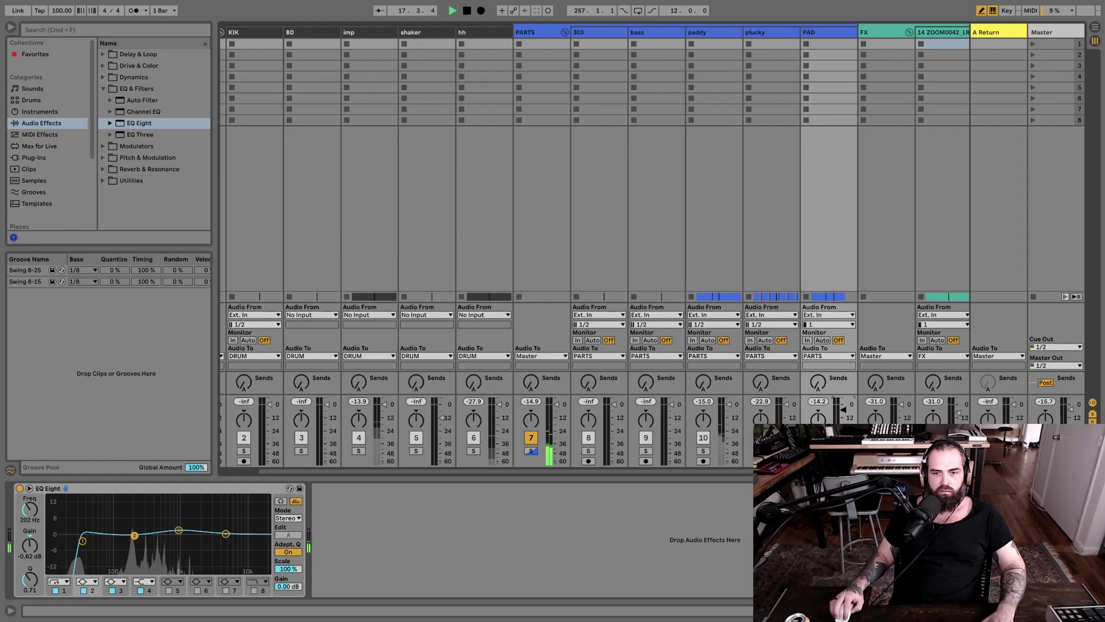
{"action": "left_click", "coordinate": [818, 450]}
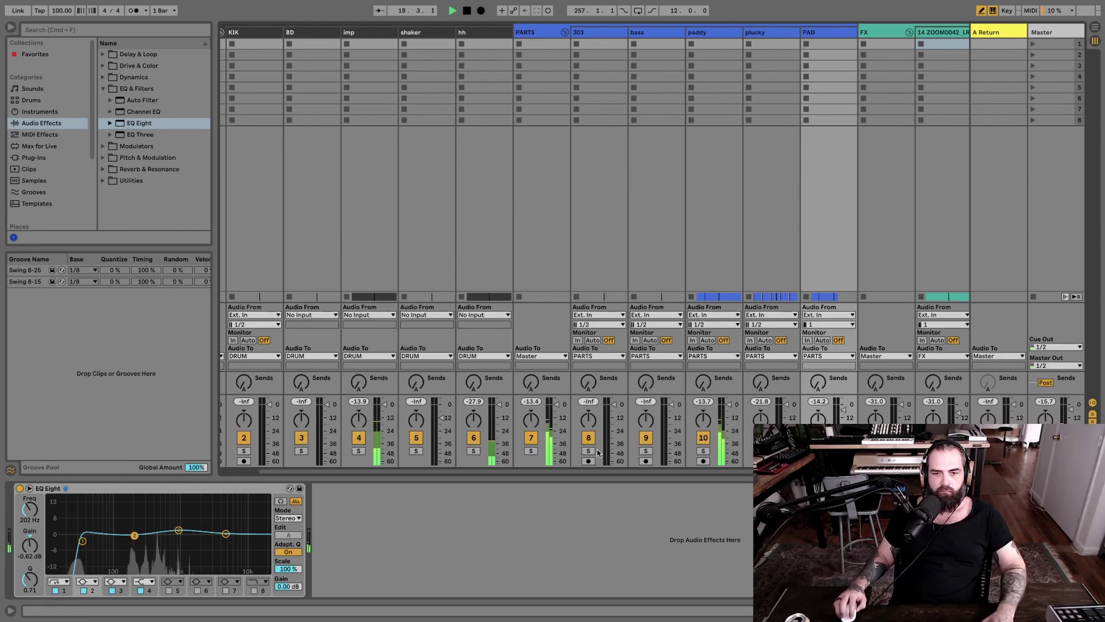
{"action": "key", "text": "Tab"}
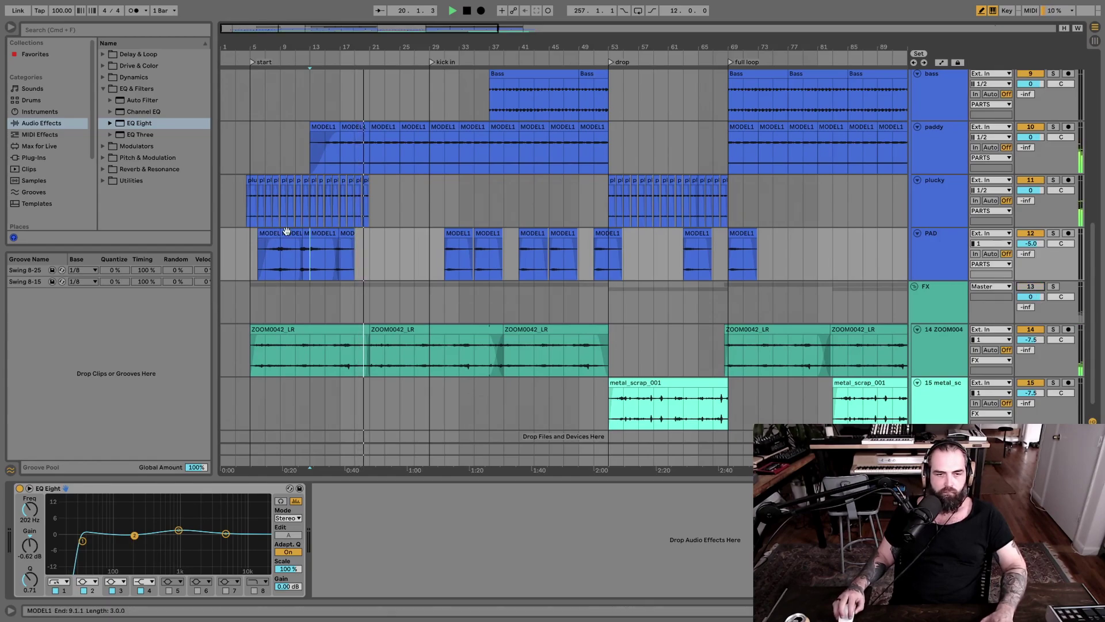
Step: Set playback to start at bar 13, solo the imp drum track and play it
{"action": "scroll", "coordinate": [369, 208], "scroll_direction": "up", "scroll_amount": 3}
{"action": "scroll", "coordinate": [369, 208], "scroll_direction": "up", "scroll_amount": 3}
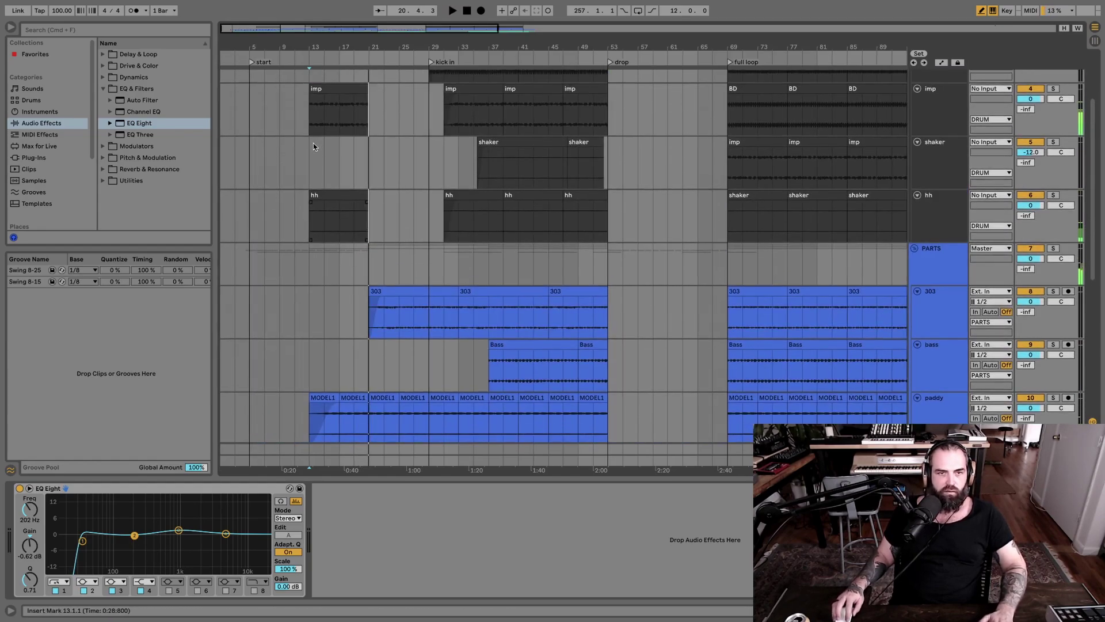
{"action": "left_click", "coordinate": [313, 142]}
{"action": "scroll", "coordinate": [933, 136], "scroll_direction": "up", "scroll_amount": 3}
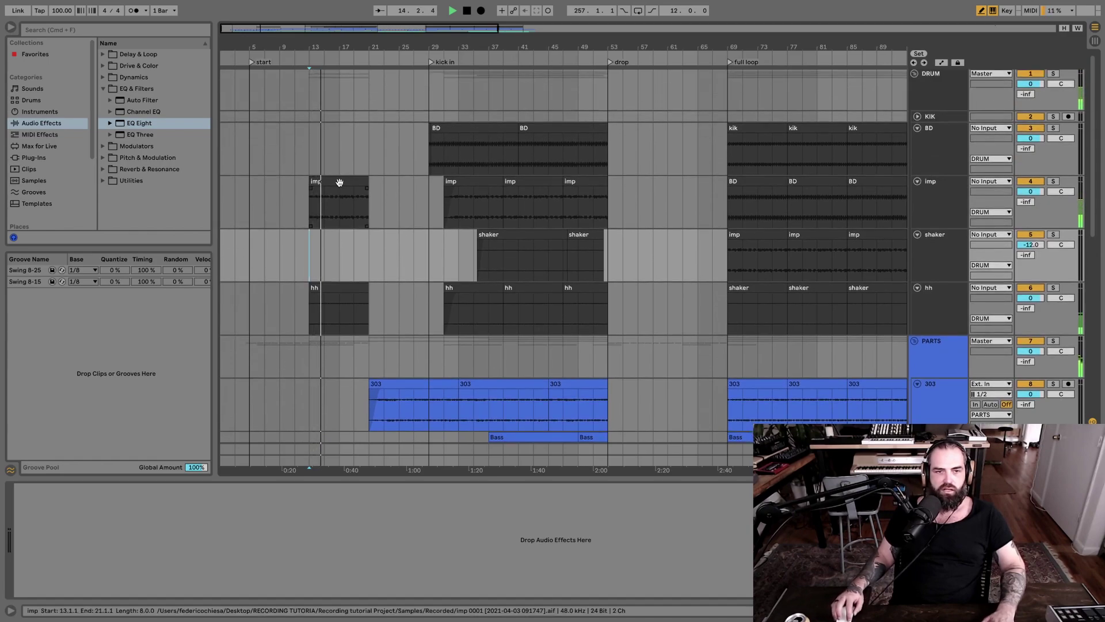
{"action": "left_click", "coordinate": [942, 187]}
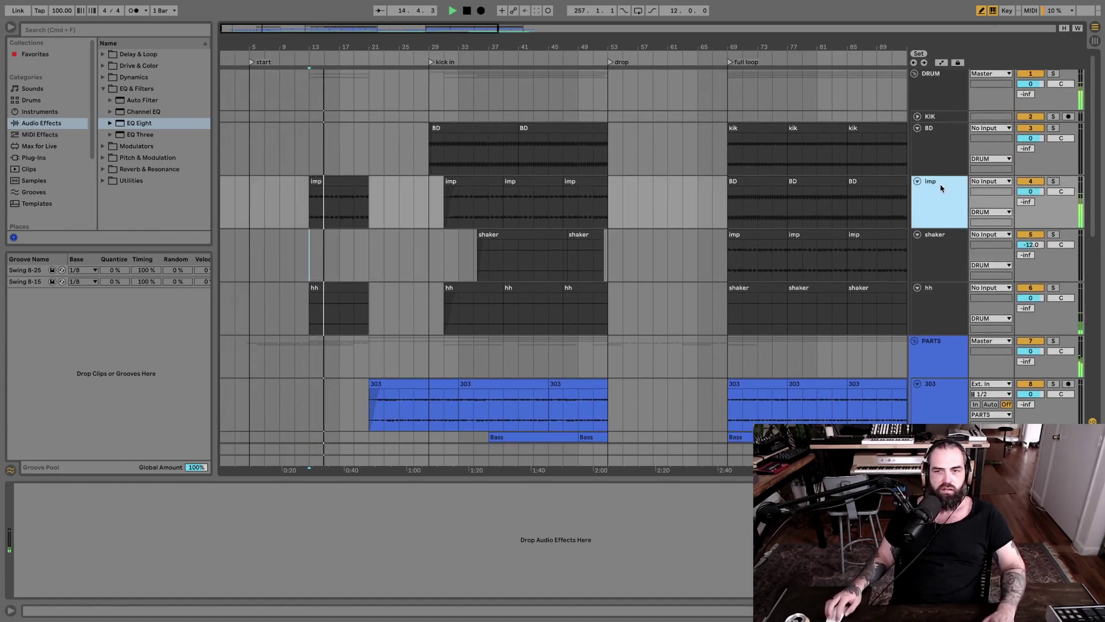
{"action": "left_click", "coordinate": [1054, 181]}
{"action": "key", "text": "space"}
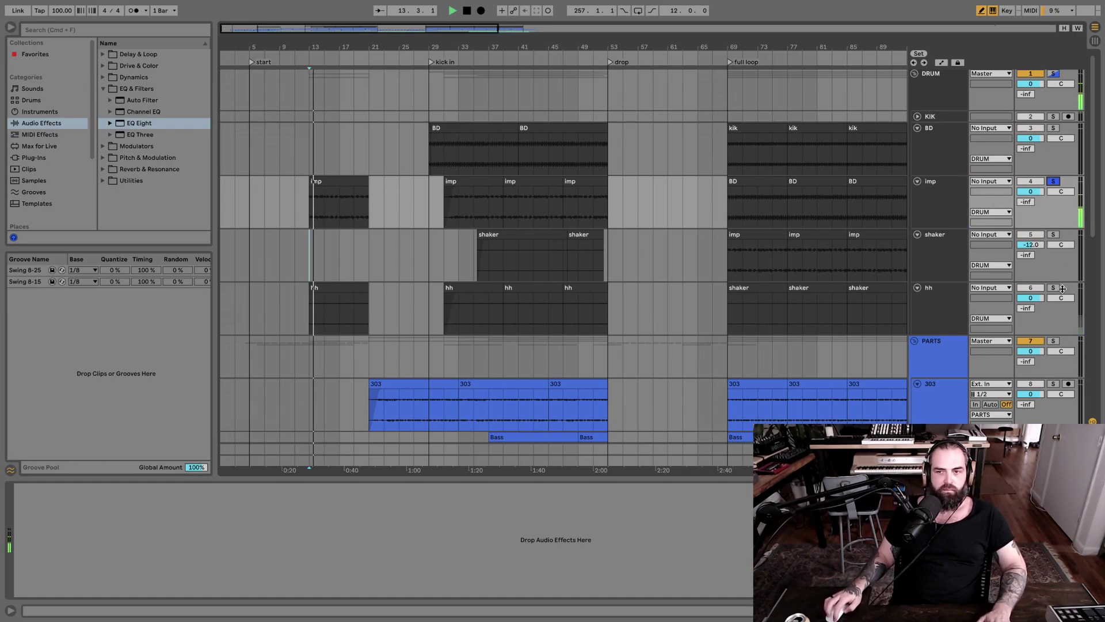
Step: Add an EQ Eight to the imp track with a low cut at 43.5 Hz and compare the sound with the effect bypassed
{"action": "left_click", "coordinate": [947, 188]}
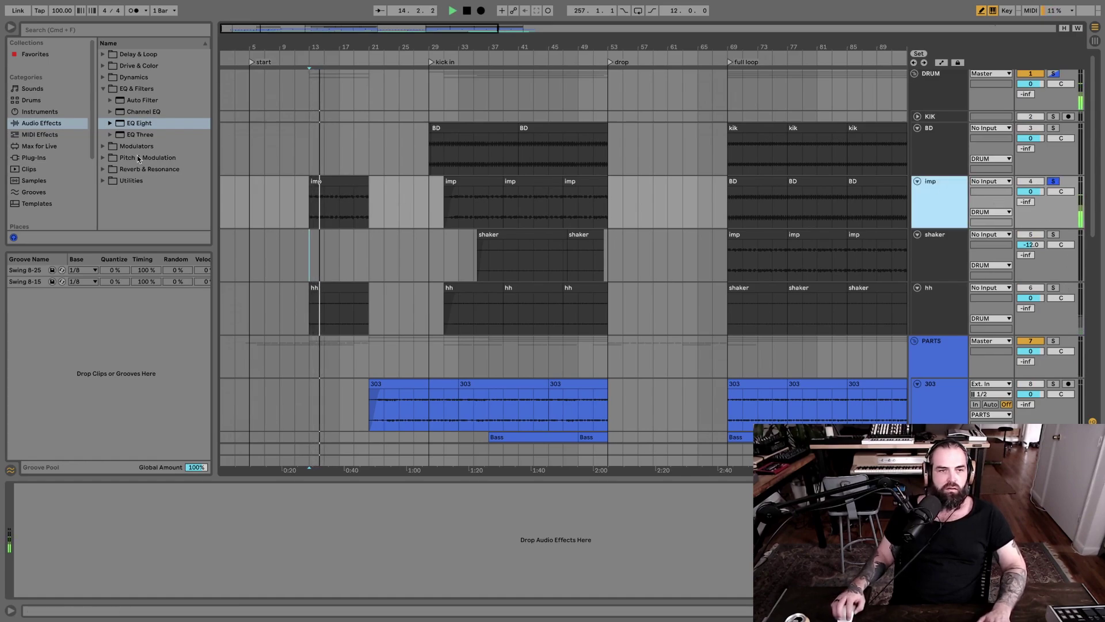
{"action": "left_click", "coordinate": [351, 183]}
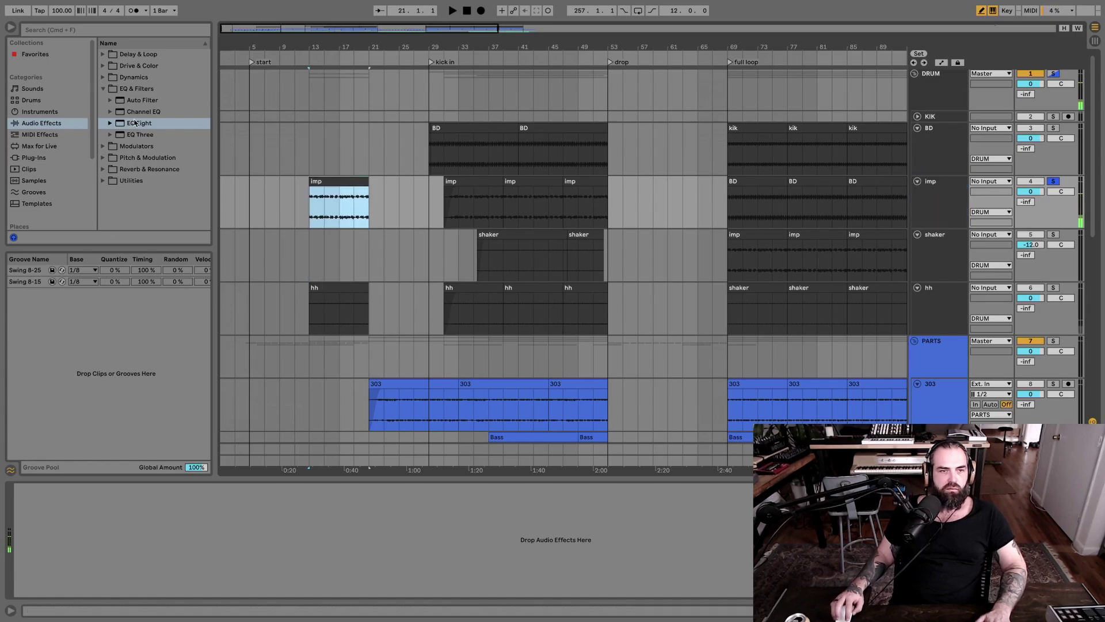
{"action": "double_click", "coordinate": [140, 122]}
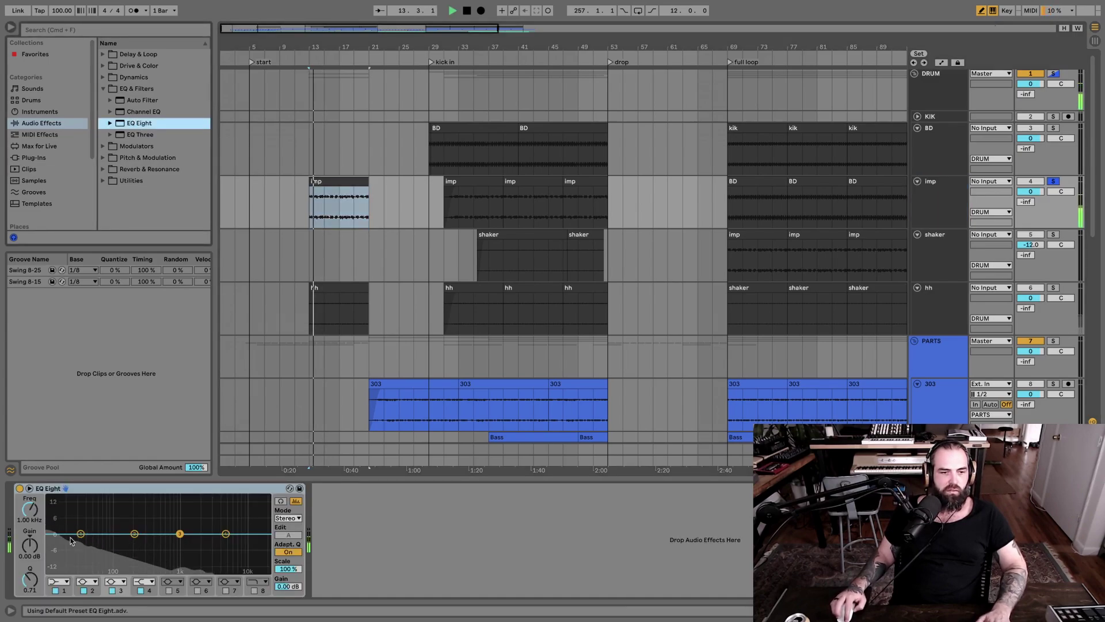
{"action": "left_click", "coordinate": [58, 581]}
{"action": "left_click", "coordinate": [55, 509]}
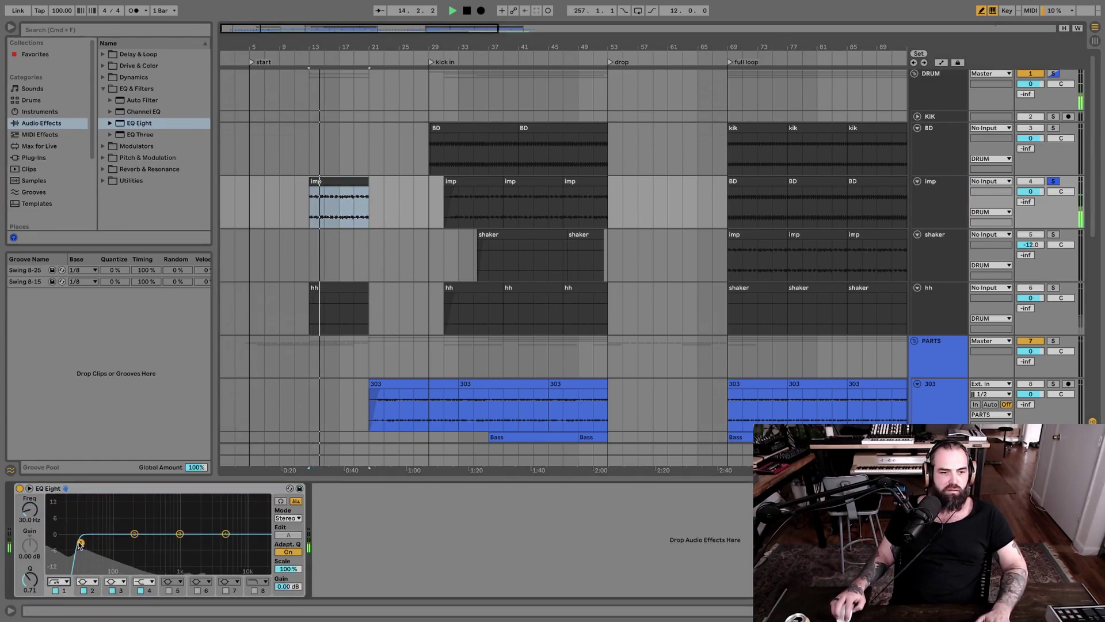
{"action": "left_click_drag", "start_coordinate": [81, 542], "coordinate": [91, 542]}
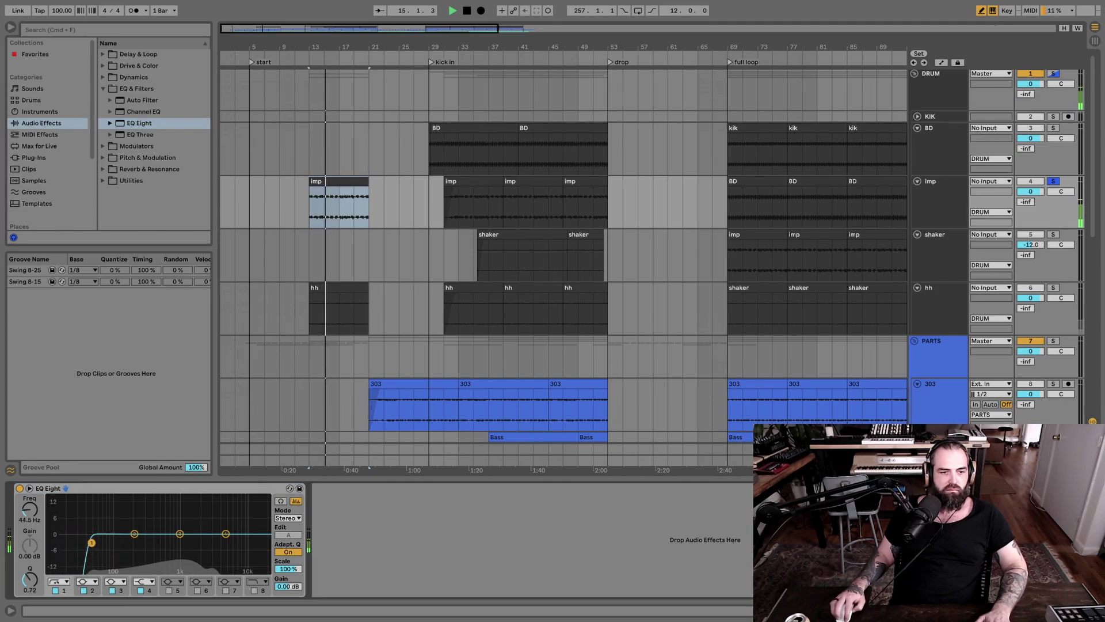
{"action": "left_click", "coordinate": [20, 488]}
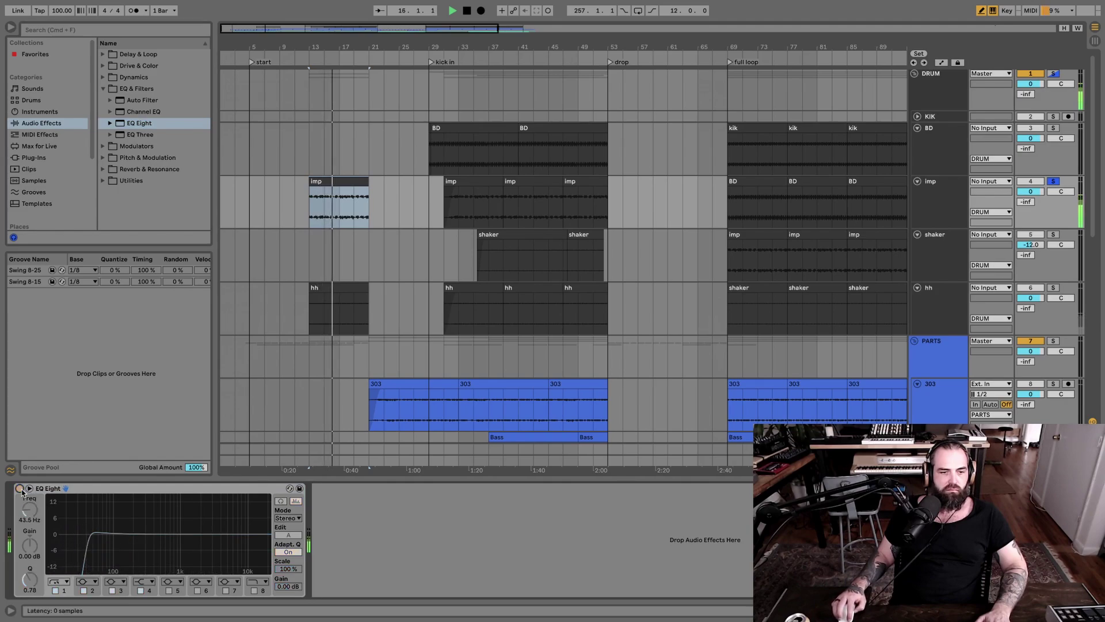
{"action": "left_click", "coordinate": [19, 489]}
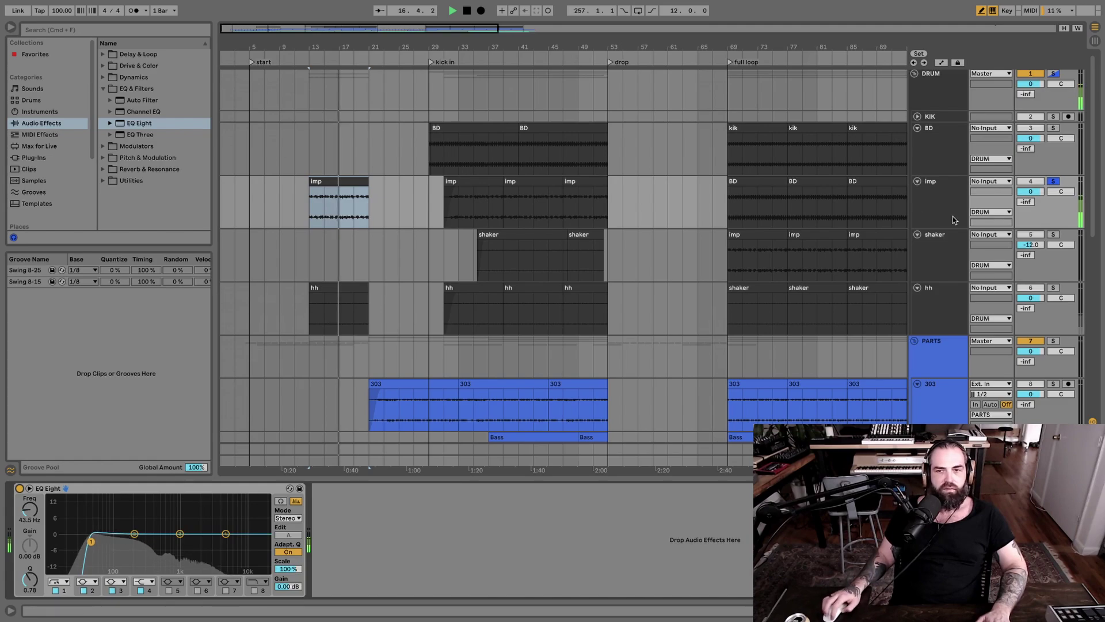
Step: Stop playback and add the Soundtoys Devil-Loc Audio Unit plug-in to the imp track
{"action": "key", "text": "space"}
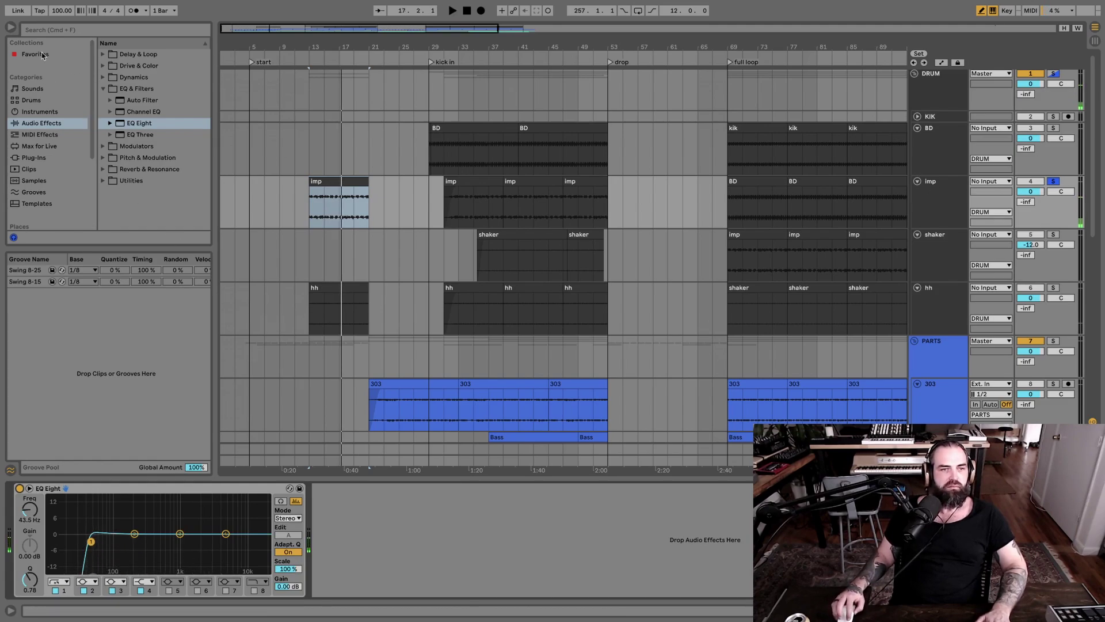
{"action": "left_click", "coordinate": [32, 100]}
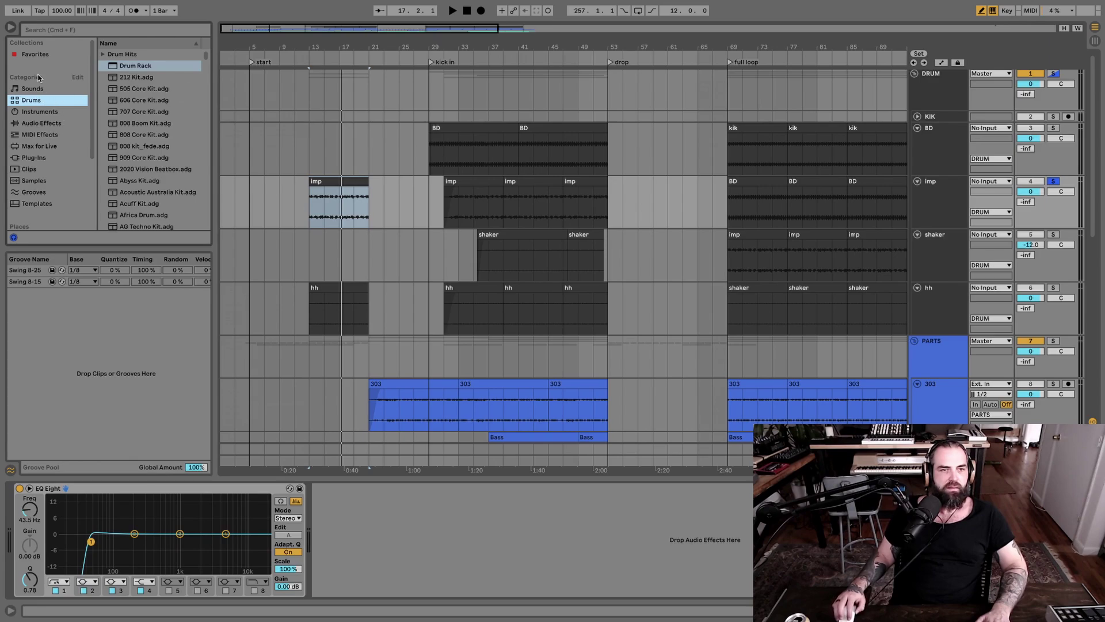
{"action": "left_click", "coordinate": [36, 56]}
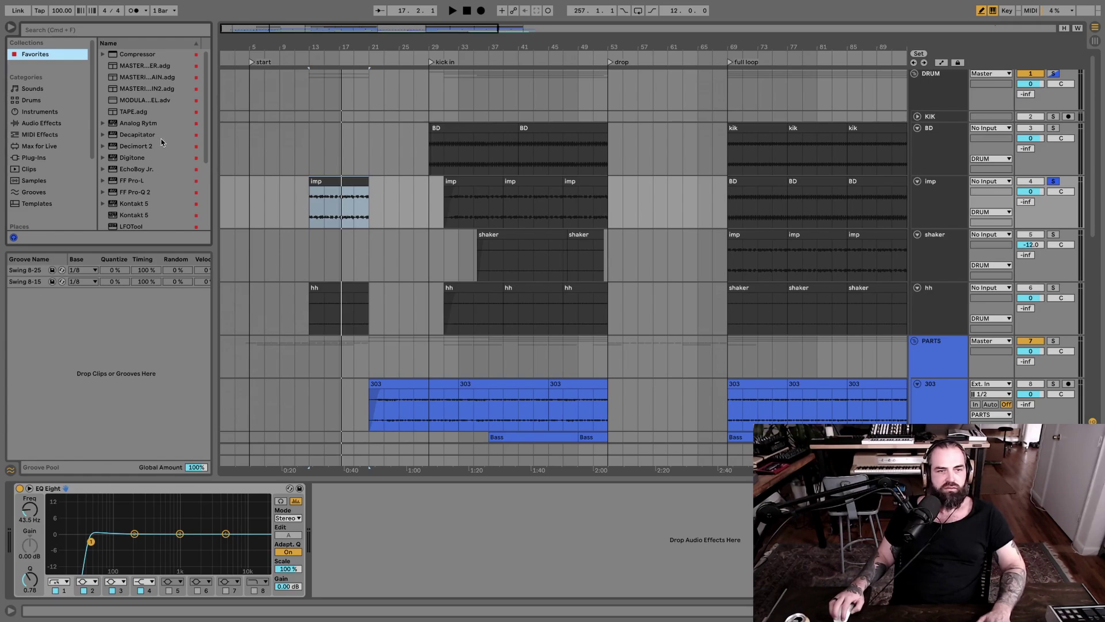
{"action": "scroll", "coordinate": [162, 142], "scroll_direction": "down", "scroll_amount": 2}
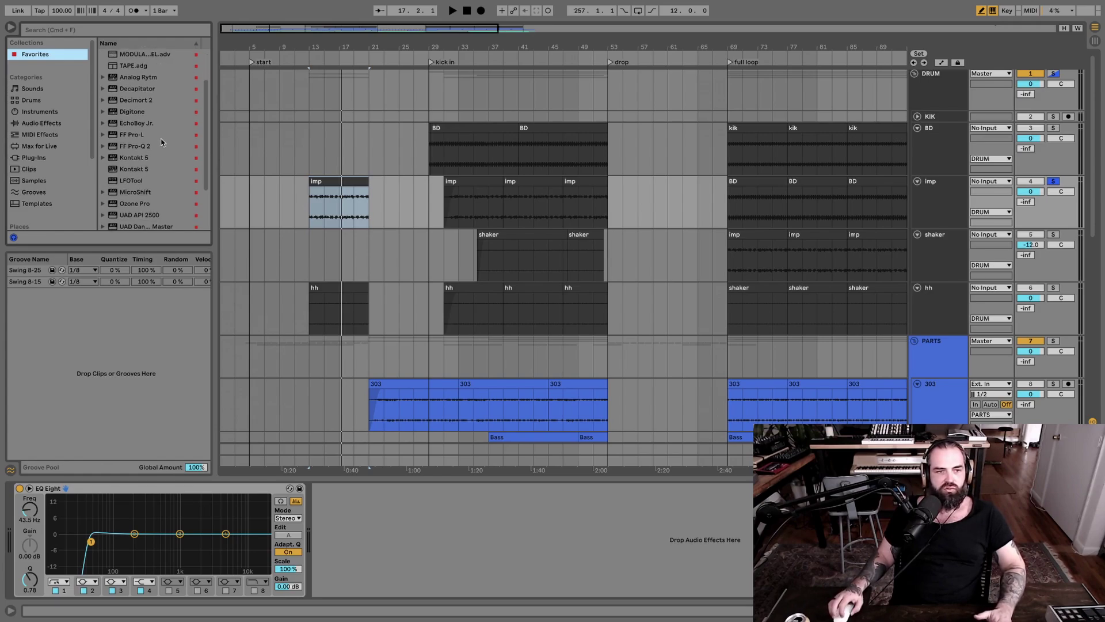
{"action": "left_click", "coordinate": [40, 157]}
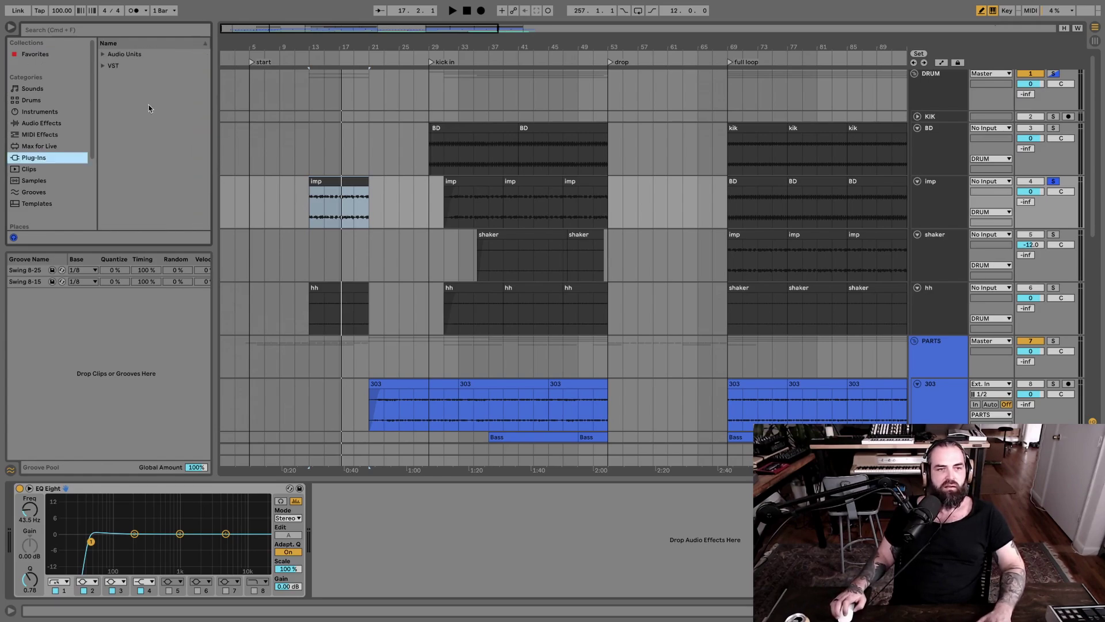
{"action": "left_click", "coordinate": [104, 55]}
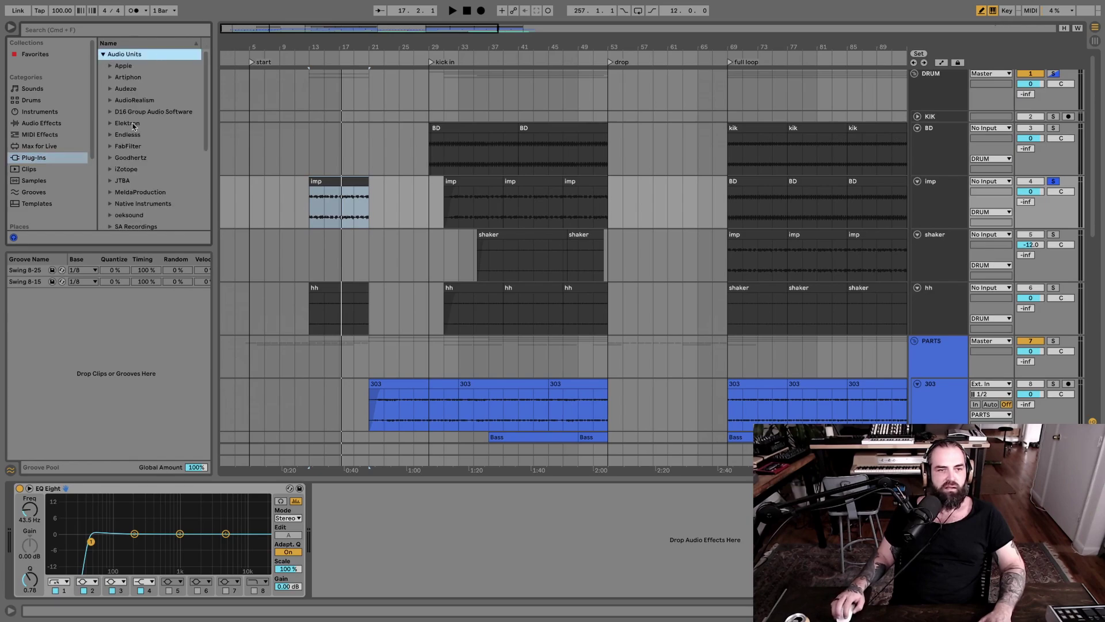
{"action": "scroll", "coordinate": [133, 125], "scroll_direction": "down", "scroll_amount": 5}
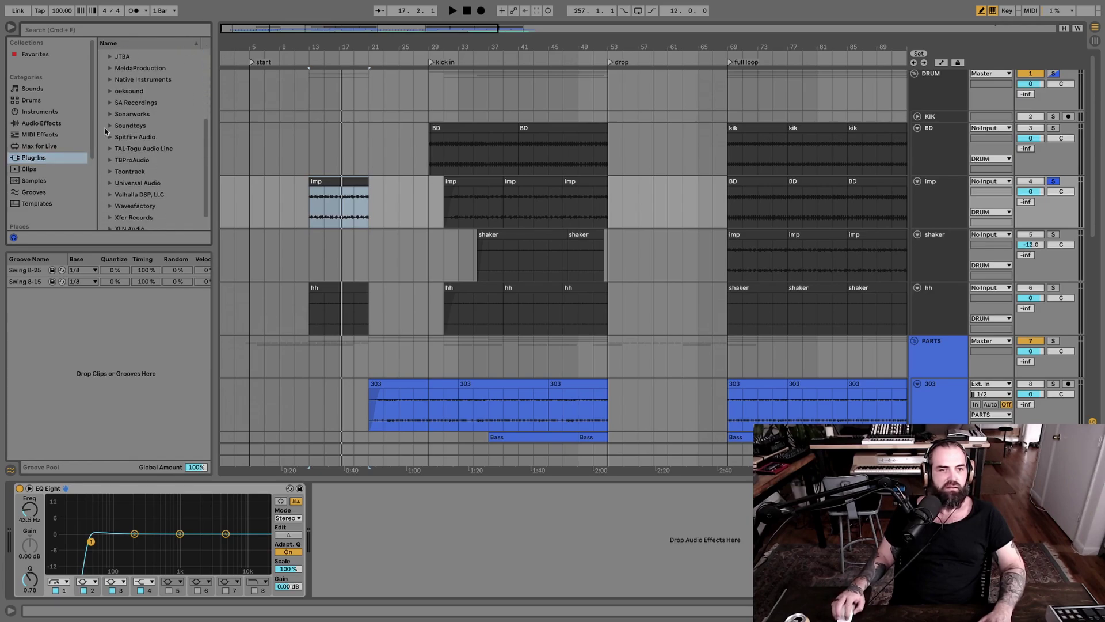
{"action": "left_click", "coordinate": [108, 127]}
{"action": "scroll", "coordinate": [175, 119], "scroll_direction": "down", "scroll_amount": 2}
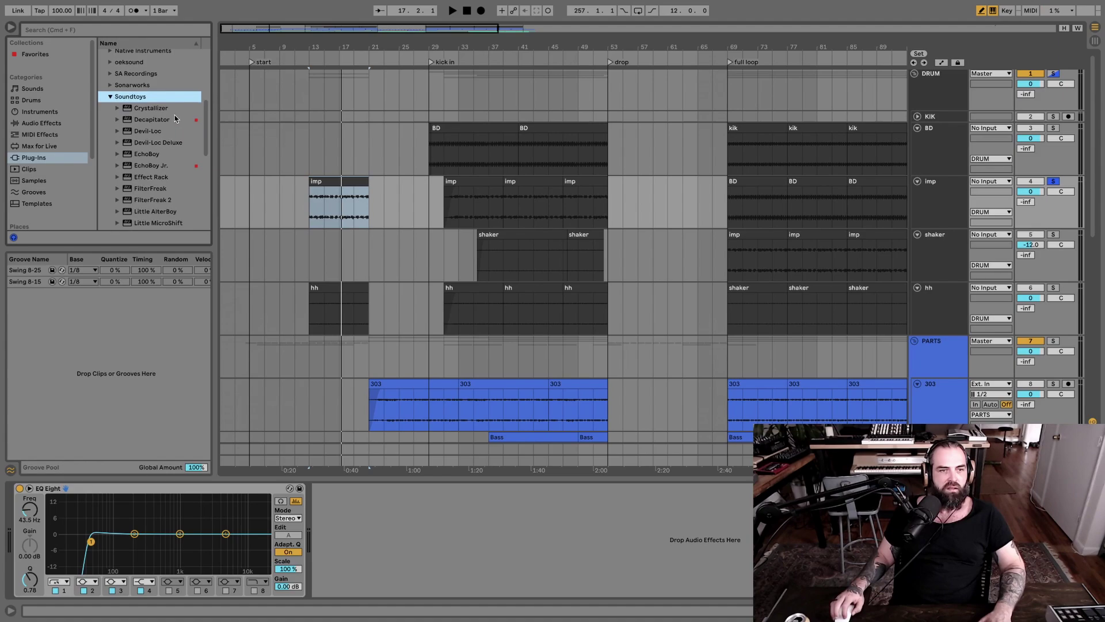
{"action": "left_click", "coordinate": [147, 132]}
{"action": "double_click", "coordinate": [147, 132]}
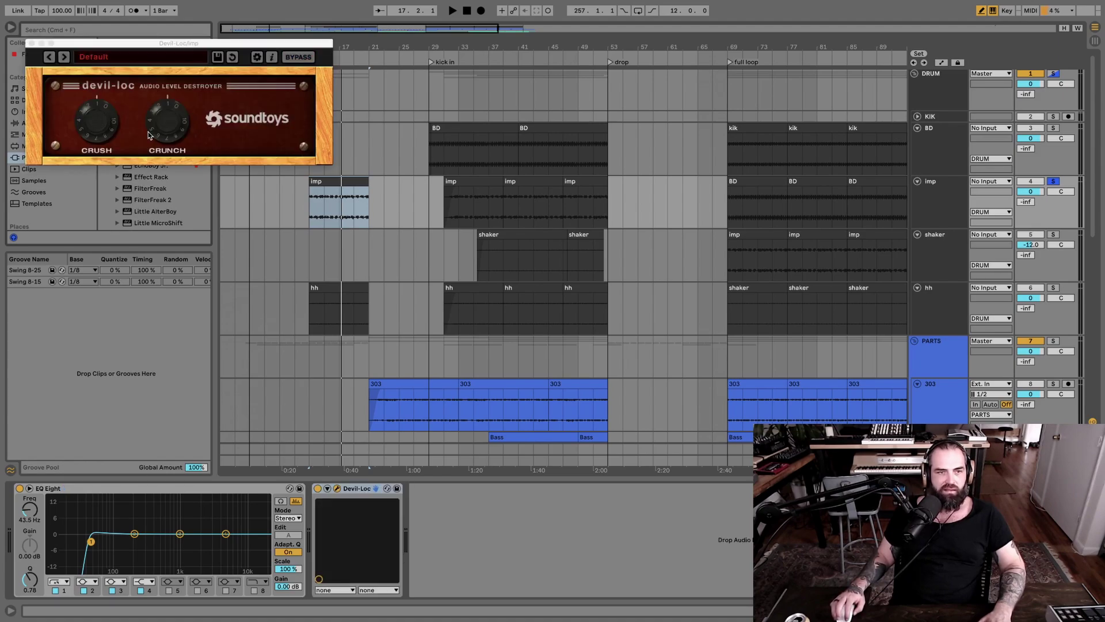
Step: Audition the soloed imp track through Devil-Loc, close the plug-in window and look over the other Soundtoys plug-ins
{"action": "key", "text": "space"}
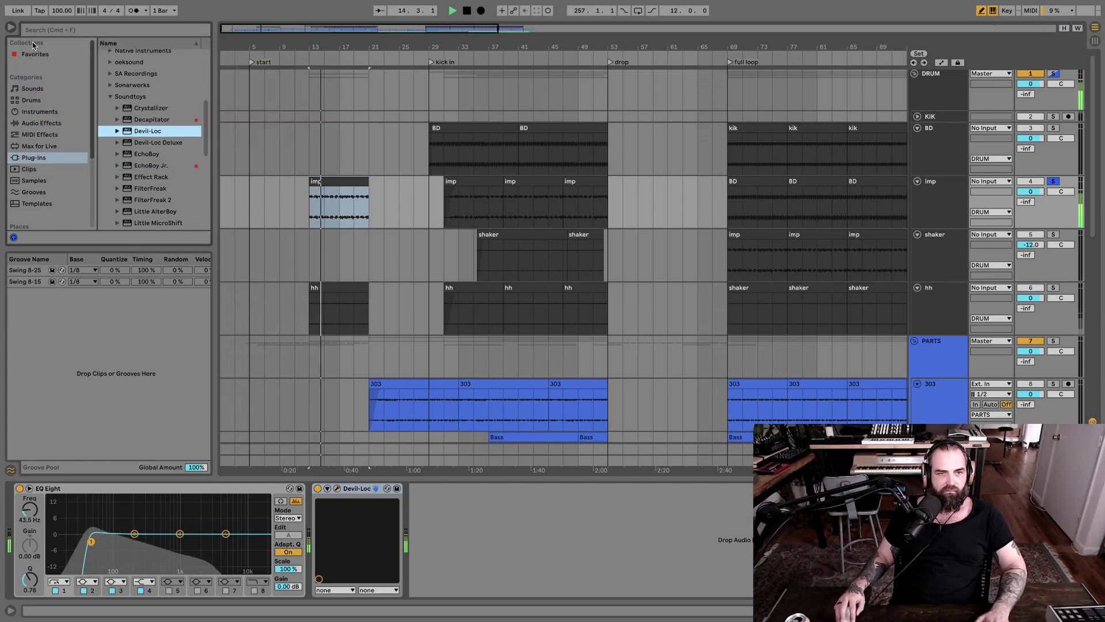
{"action": "left_click", "coordinate": [32, 44]}
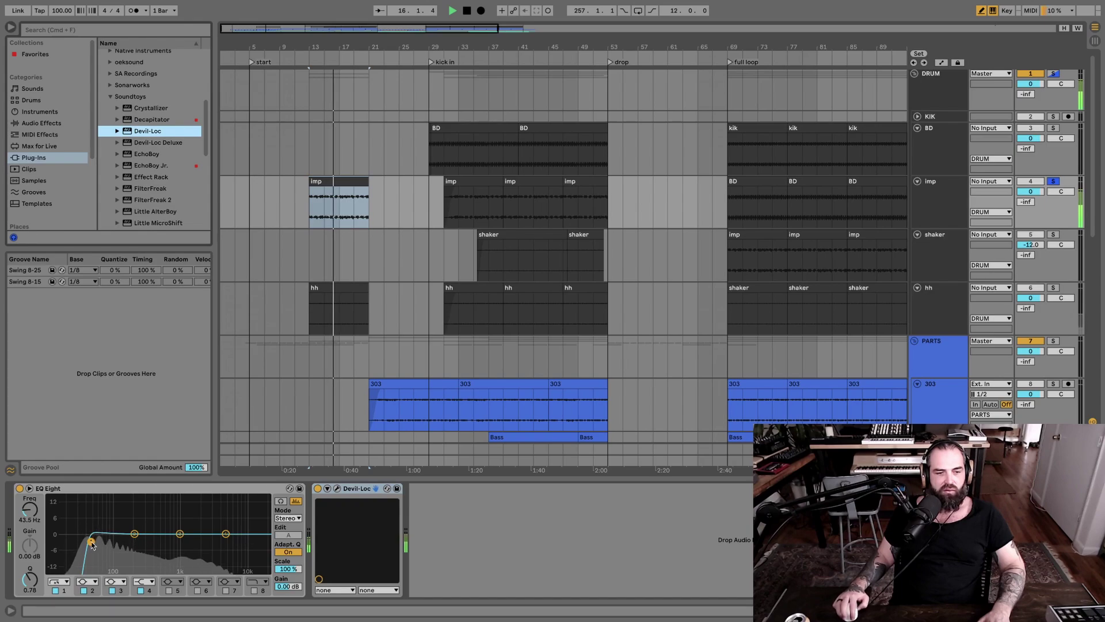
{"action": "key", "text": "space"}
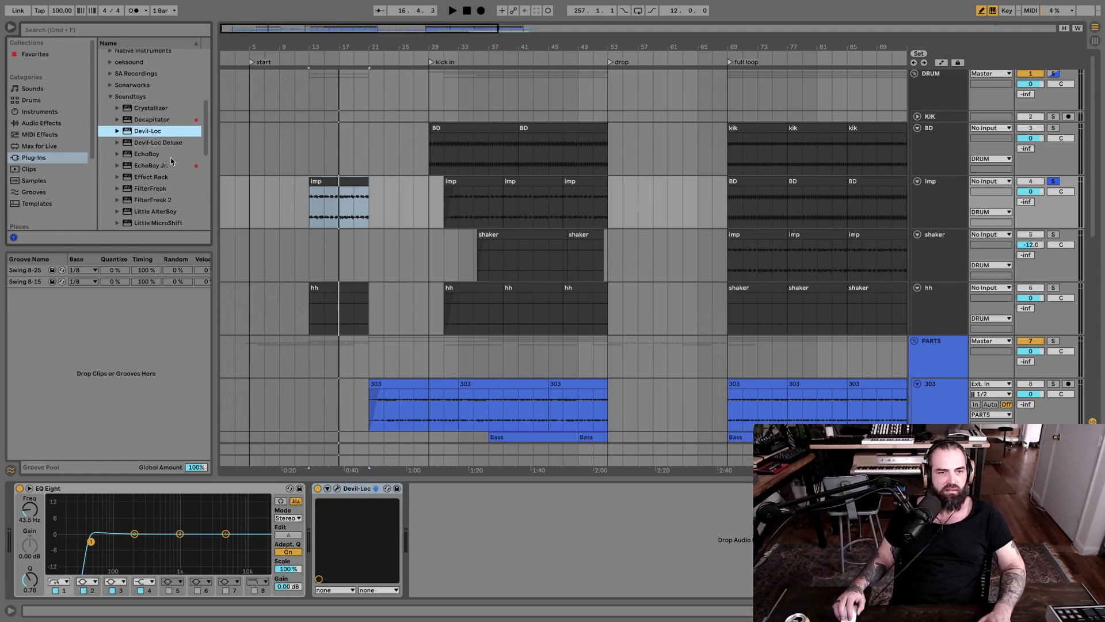
{"action": "scroll", "coordinate": [171, 162], "scroll_direction": "down", "scroll_amount": 1}
{"action": "scroll", "coordinate": [147, 143], "scroll_direction": "down", "scroll_amount": 3}
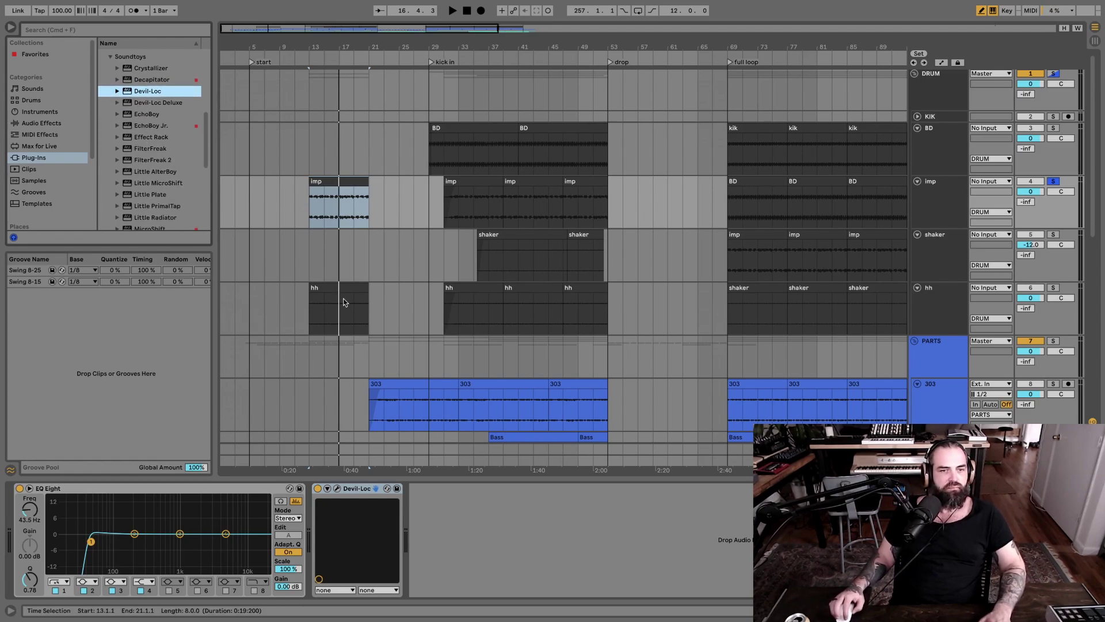
Step: Unsolo the imp track, play the mix from bar 13 and raise the imp EQ Eight's low cut to about 63 Hz
{"action": "left_click", "coordinate": [1053, 181]}
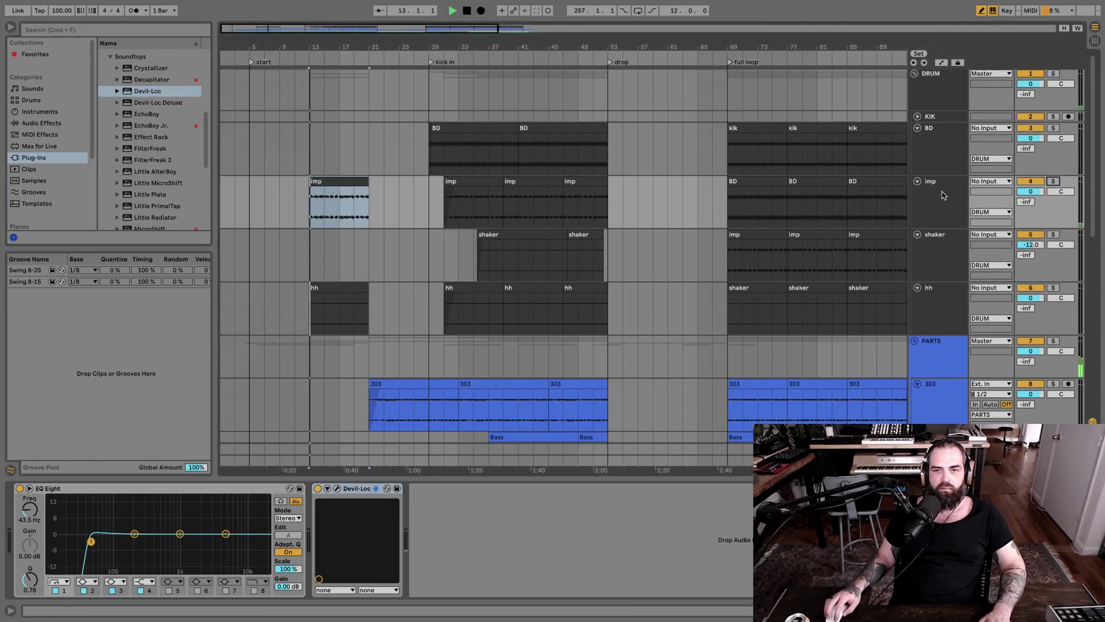
{"action": "key", "text": "space"}
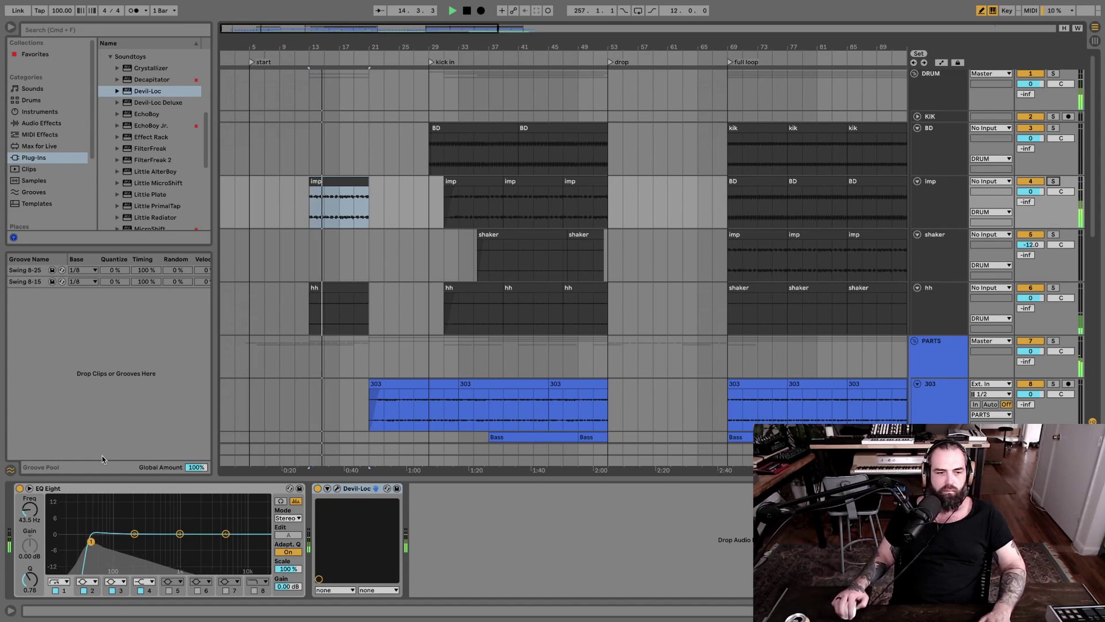
{"action": "left_click_drag", "start_coordinate": [92, 542], "coordinate": [102, 541]}
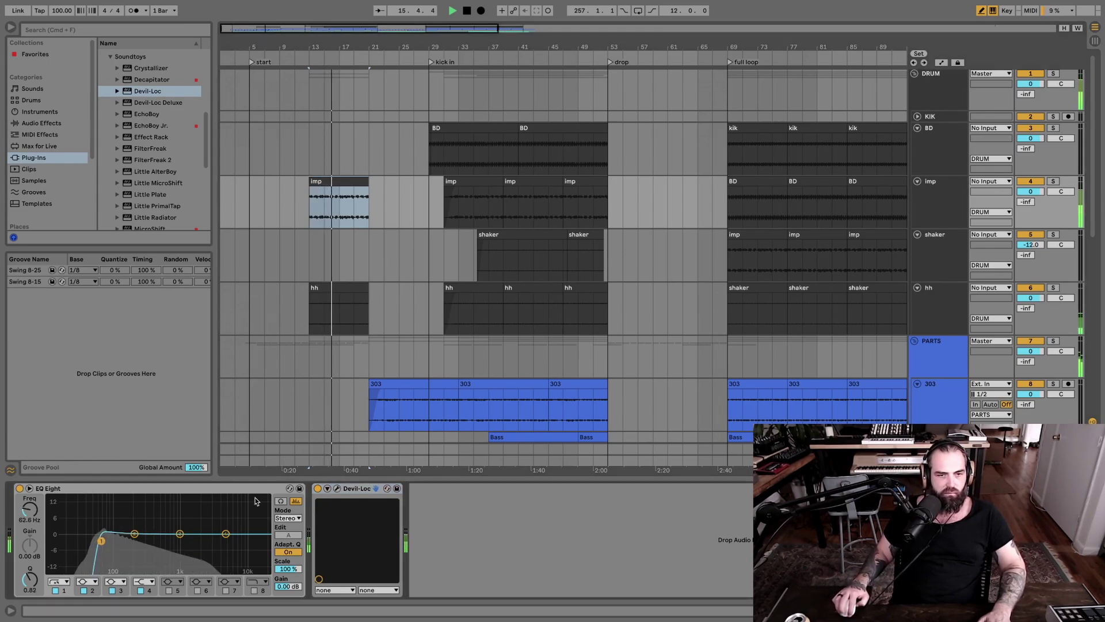
Step: Solo the hh track and paste a copy of the imp track's Devil-Loc into its device chain
{"action": "left_click", "coordinate": [1053, 288]}
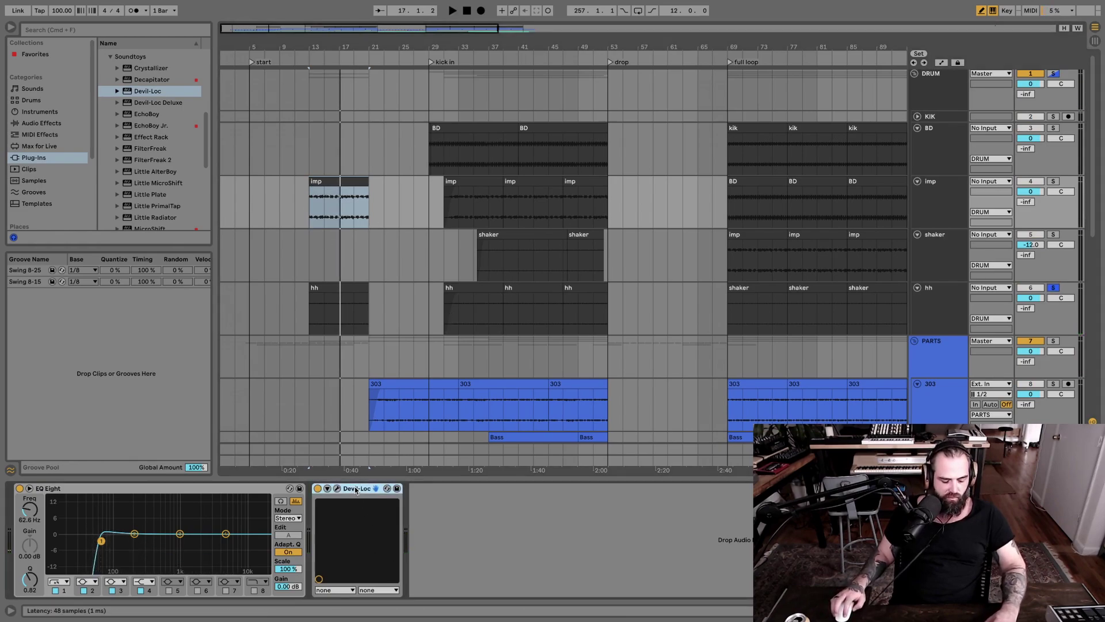
{"action": "left_click", "coordinate": [358, 284]}
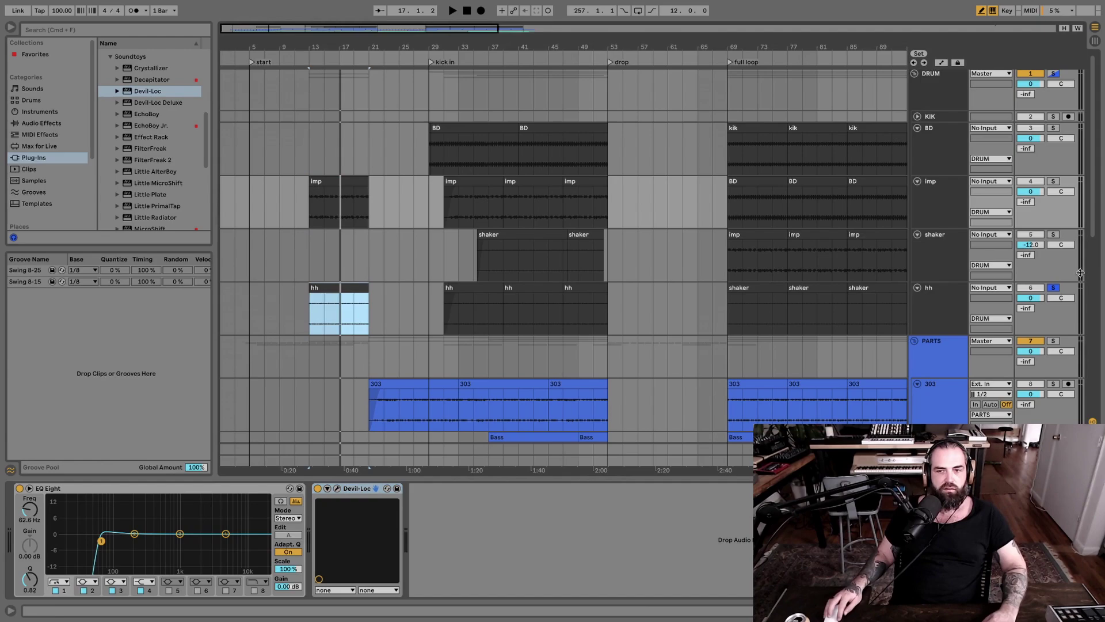
{"action": "left_click", "coordinate": [959, 297]}
{"action": "left_click", "coordinate": [206, 534]}
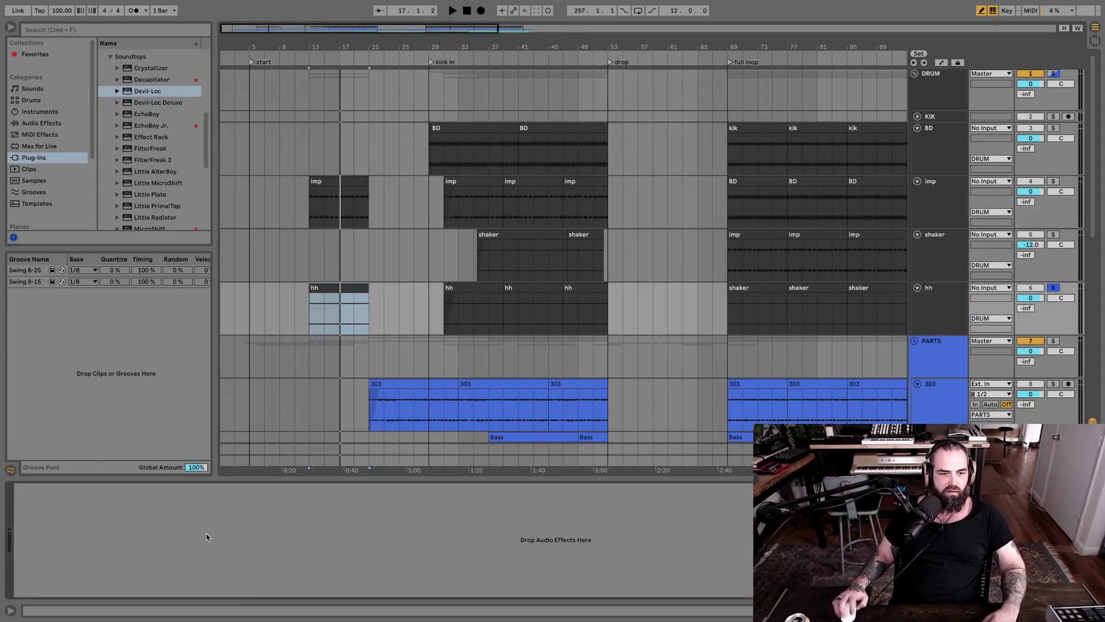
{"action": "key", "text": "super+v"}
Step: Play the soloed hh track from bar 13, adjust the Crunch amount in its Devil-Loc and close the plug-in window
{"action": "key", "text": "space"}
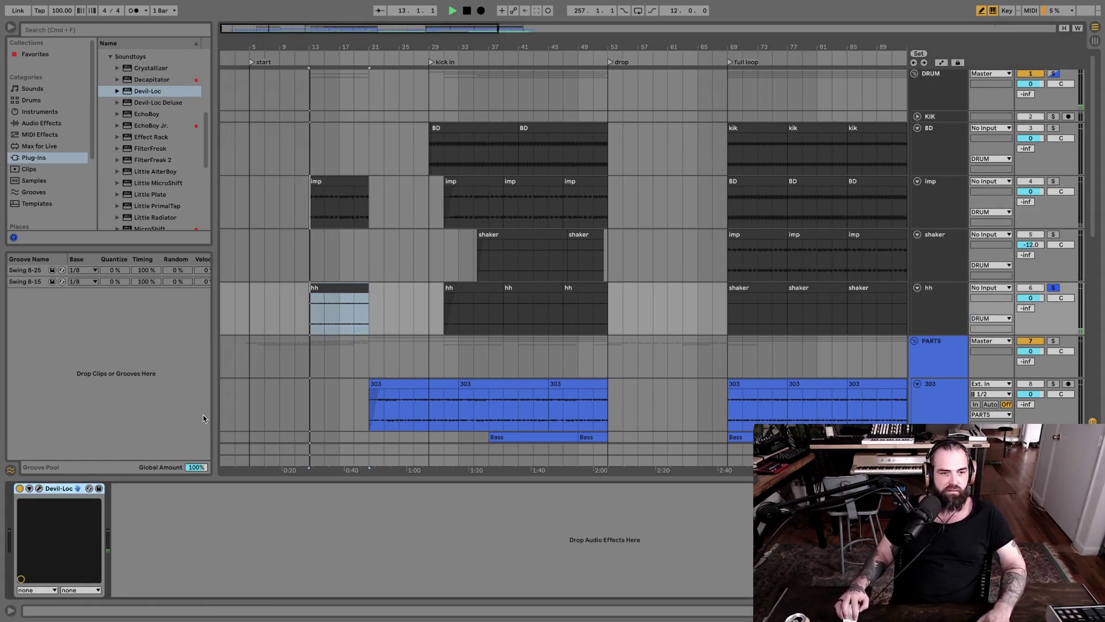
{"action": "left_click", "coordinate": [39, 488]}
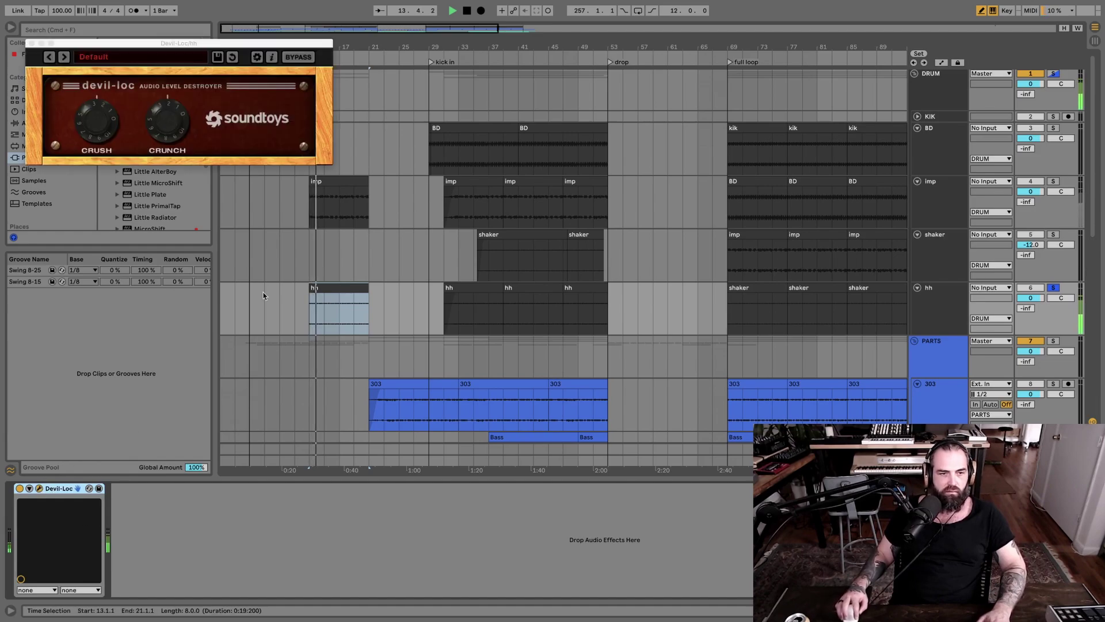
{"action": "left_click_drag", "start_coordinate": [160, 120], "coordinate": [165, 98]}
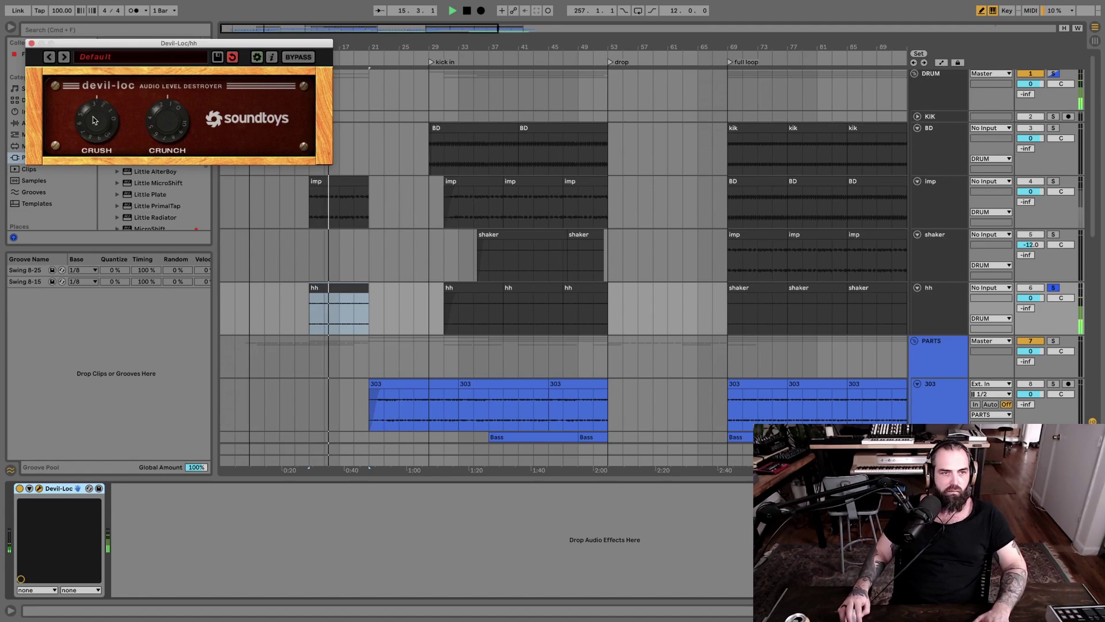
{"action": "left_click", "coordinate": [32, 44]}
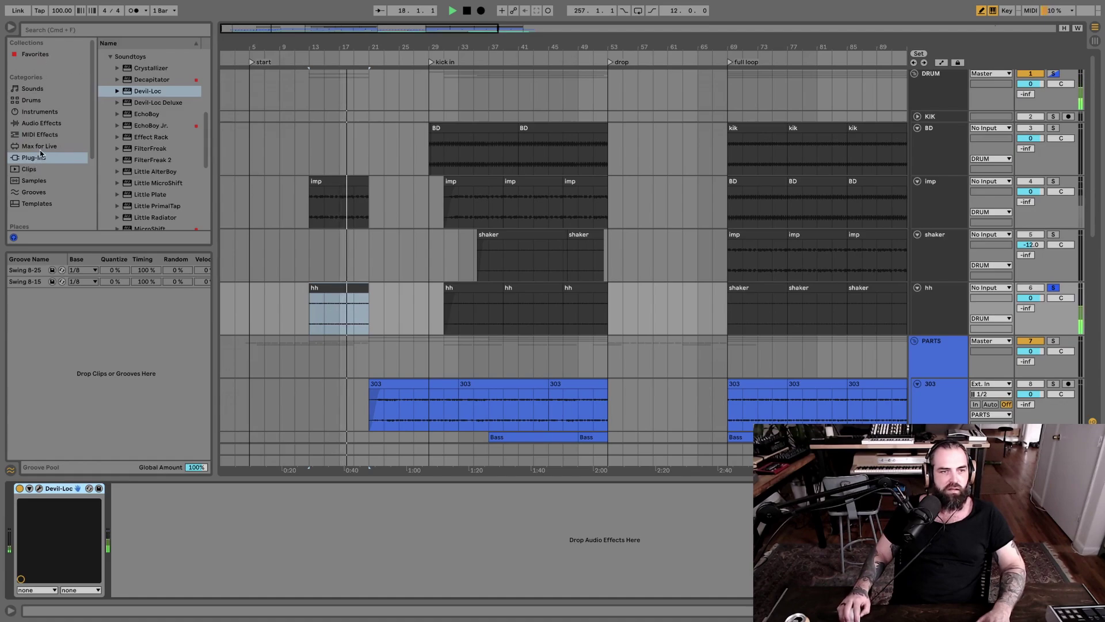
Step: Add the Echo audio effect from the Delay & Loop devices after Devil-Loc on the hh track
{"action": "left_click", "coordinate": [45, 169]}
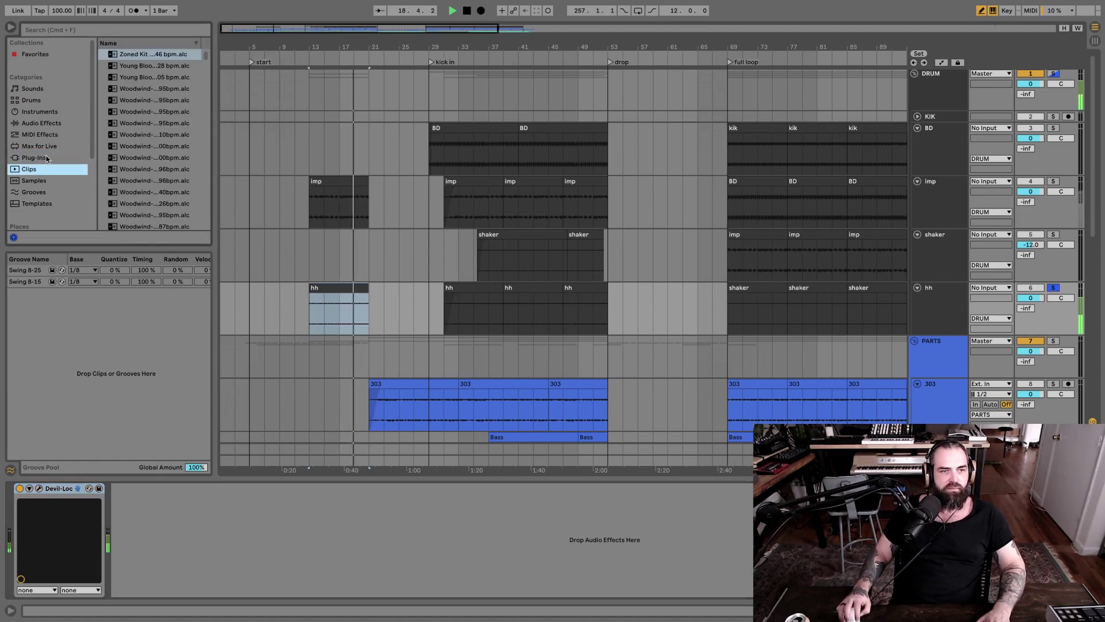
{"action": "left_click", "coordinate": [40, 146]}
{"action": "left_click", "coordinate": [54, 126]}
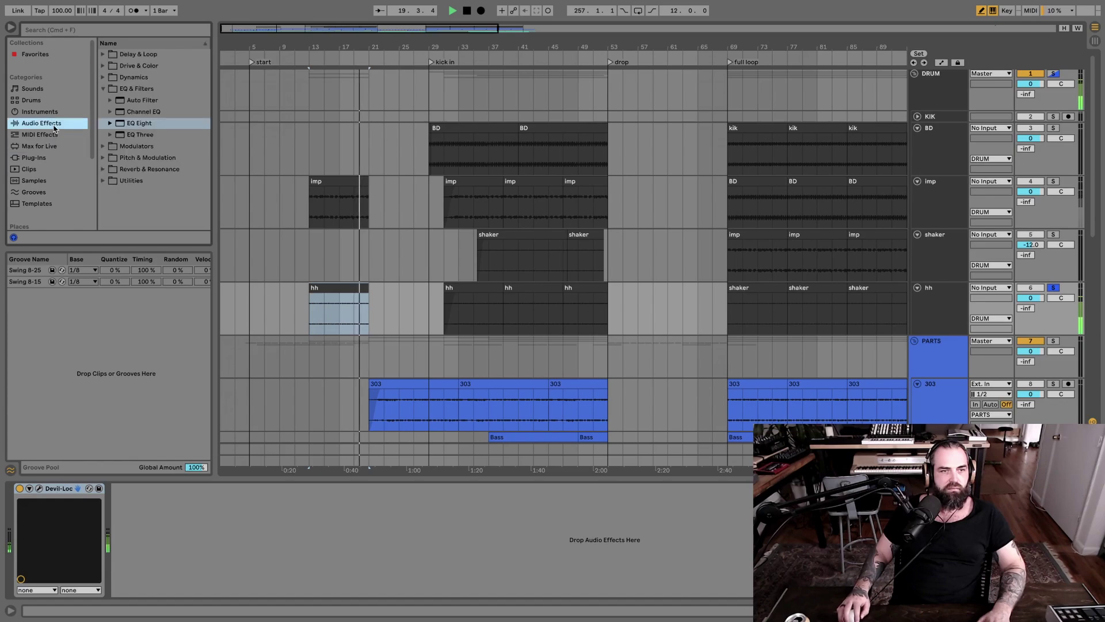
{"action": "left_click", "coordinate": [136, 54]}
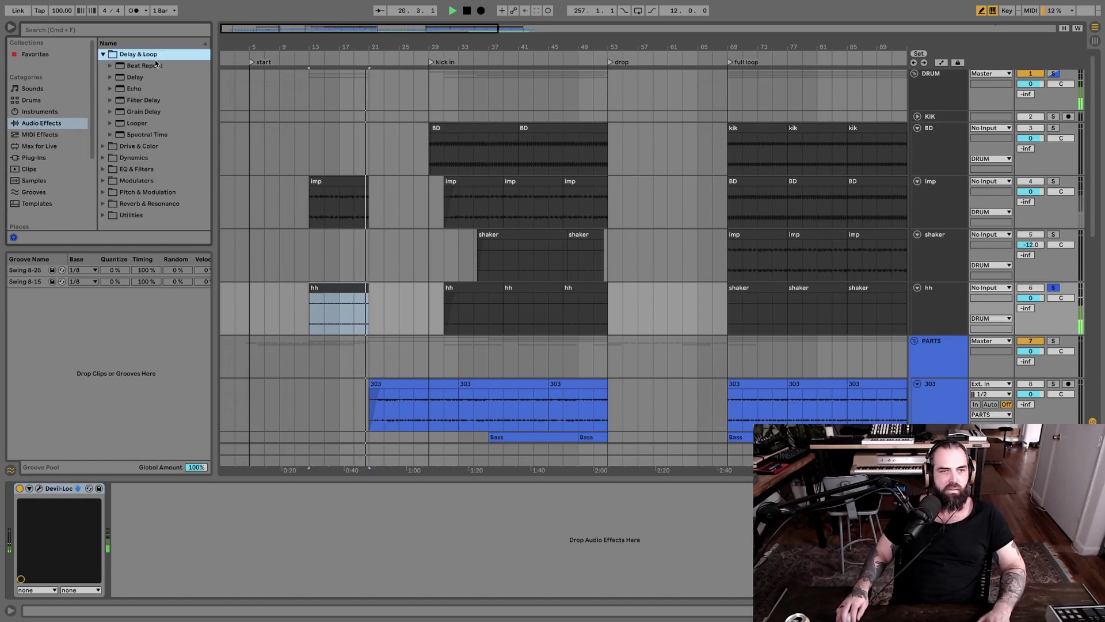
{"action": "left_click", "coordinate": [137, 91]}
{"action": "left_click_drag", "start_coordinate": [138, 91], "coordinate": [236, 495]}
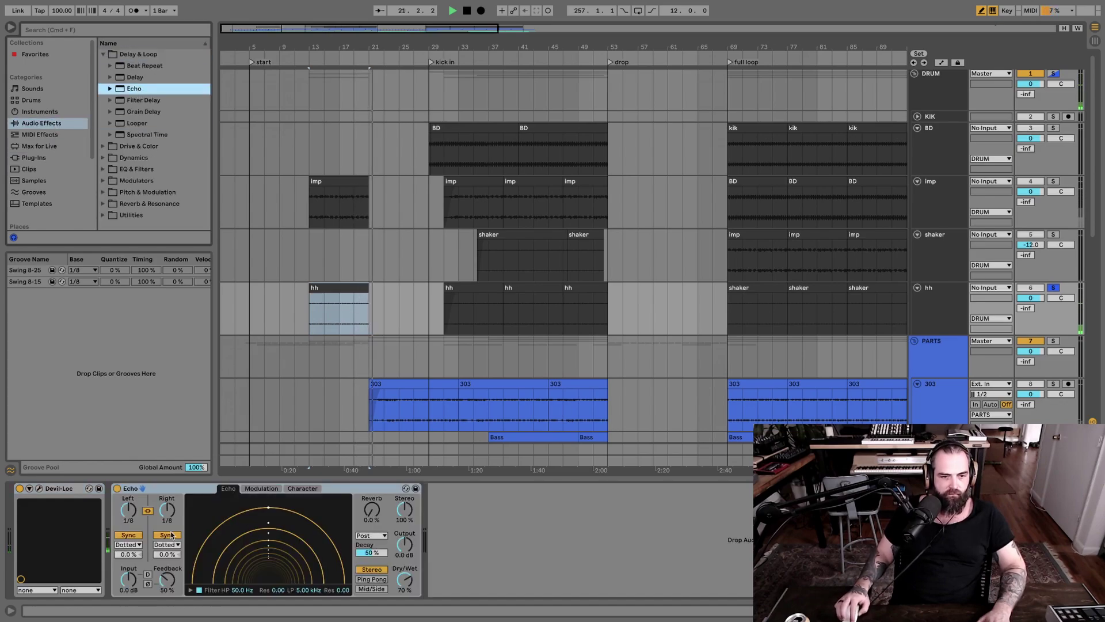
Step: Restart playback from bar 13, set the hh Echo's Stereo width to 140% and Dry/Wet to 25%, and unsolo hh
{"action": "key", "text": "space"}
{"action": "key", "text": "space"}
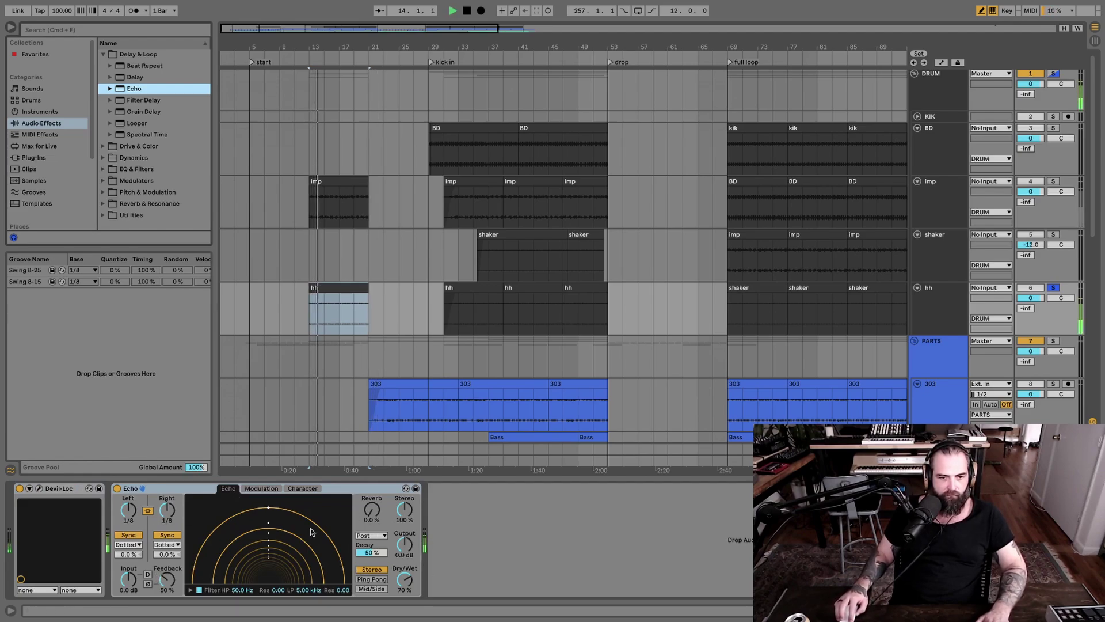
{"action": "left_click_drag", "start_coordinate": [405, 517], "coordinate": [404, 502]}
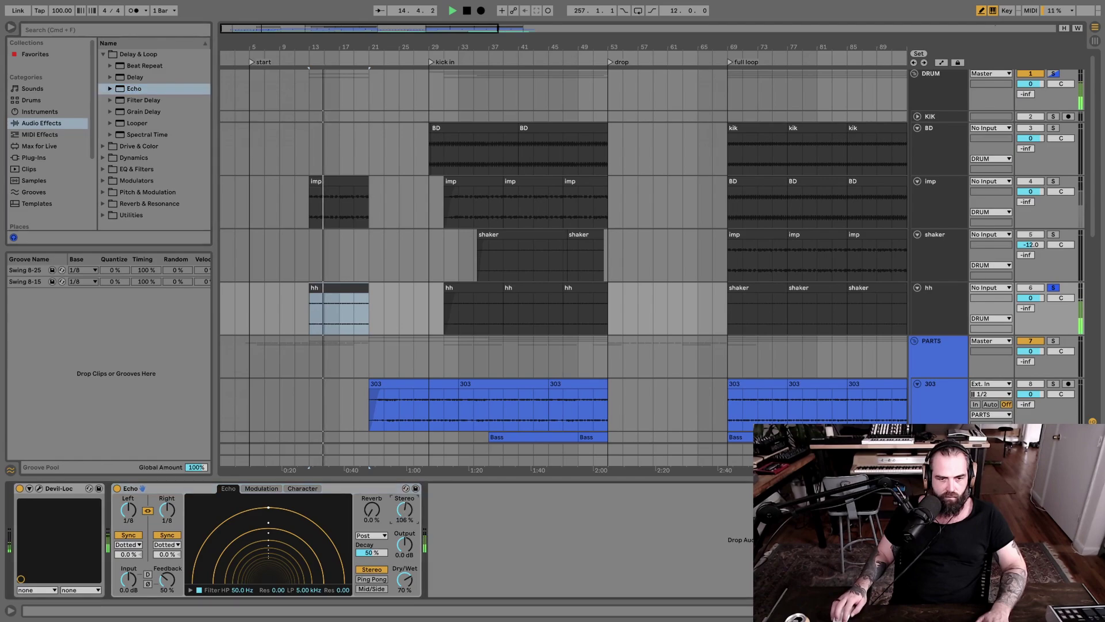
{"action": "left_click_drag", "start_coordinate": [405, 579], "coordinate": [405, 604]}
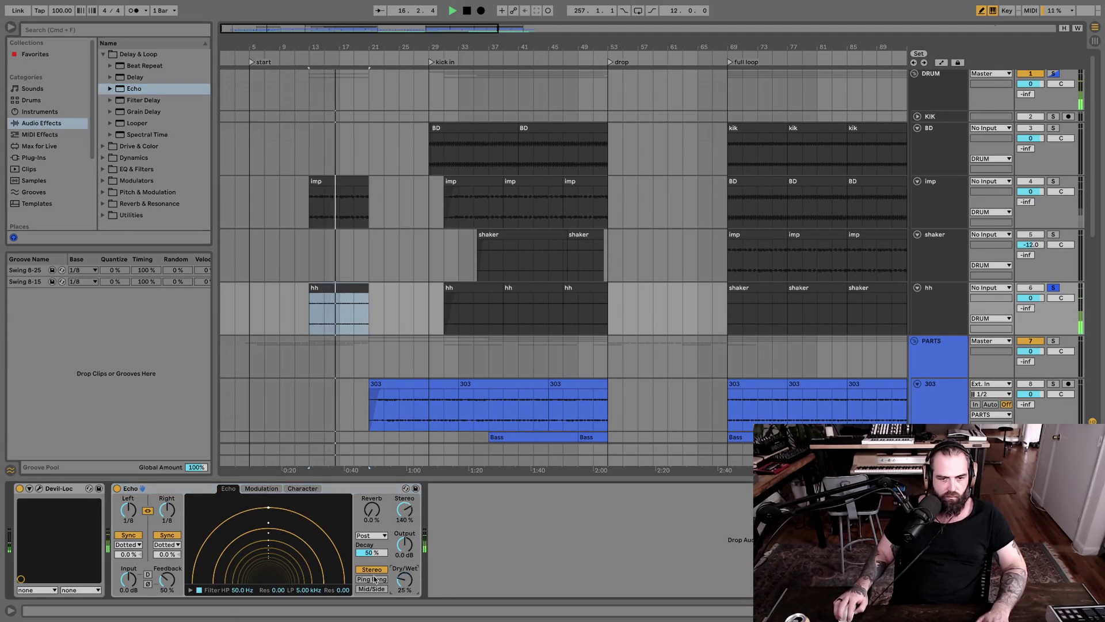
{"action": "left_click", "coordinate": [1053, 288]}
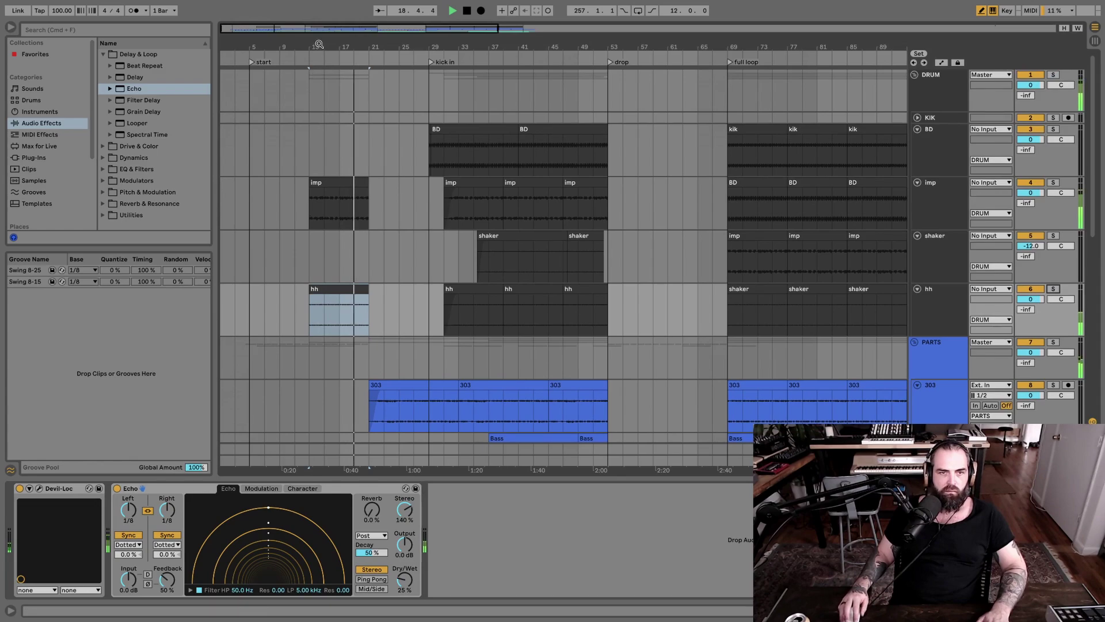
Step: Set the imp track to -8.6 dB panned 11L and the hh track to -13.5 dB panned 8R
{"action": "key", "text": "Tab"}
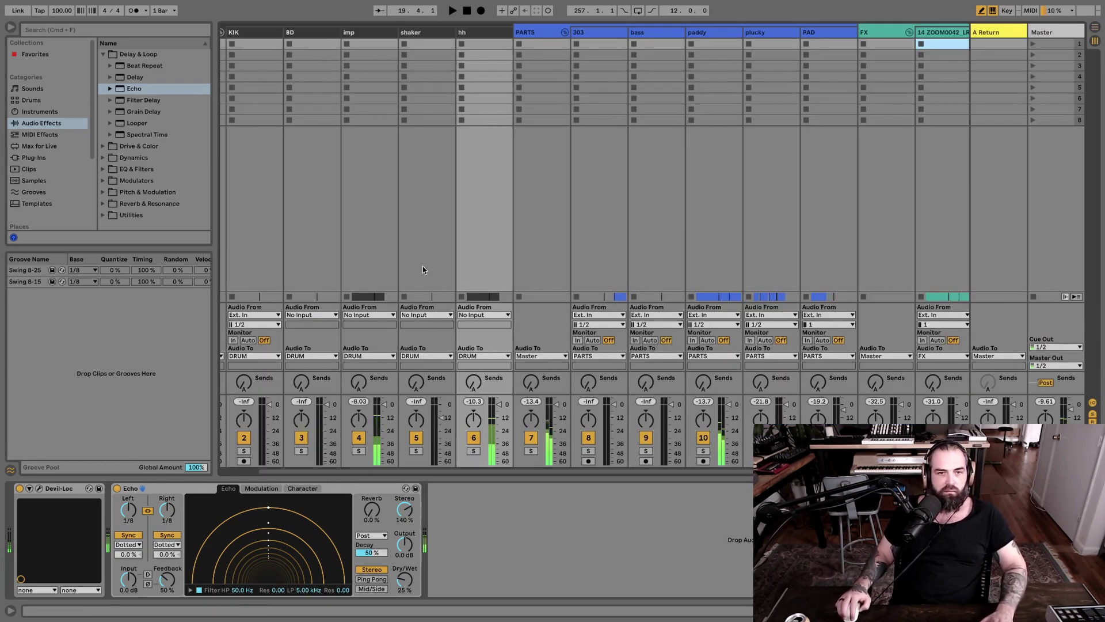
{"action": "key", "text": "Tab"}
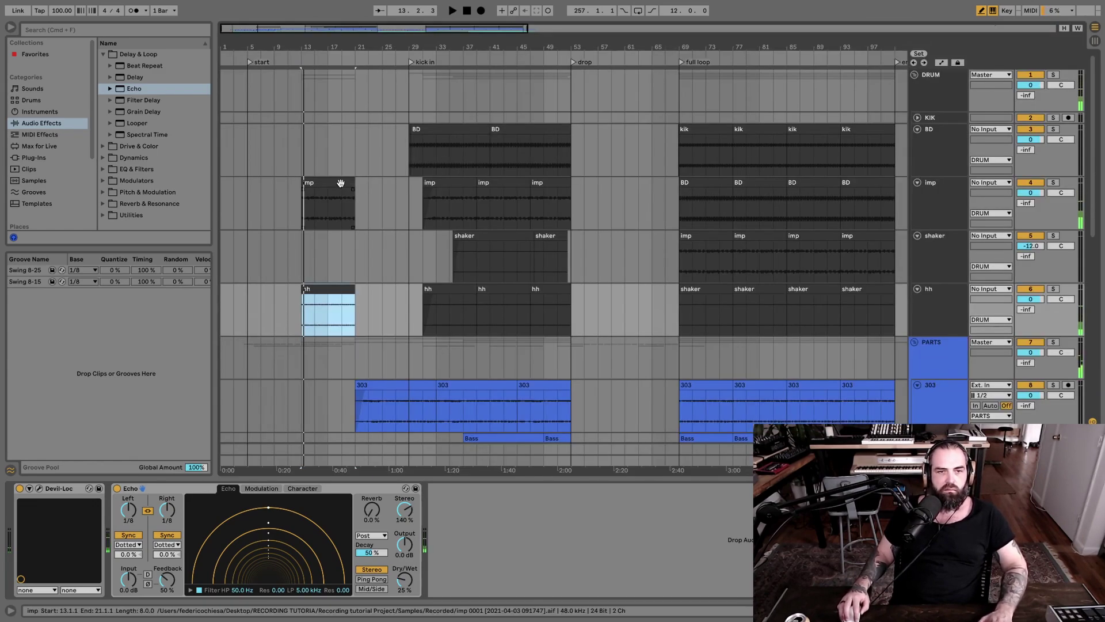
{"action": "left_click", "coordinate": [340, 183]}
{"action": "key", "text": "Tab"}
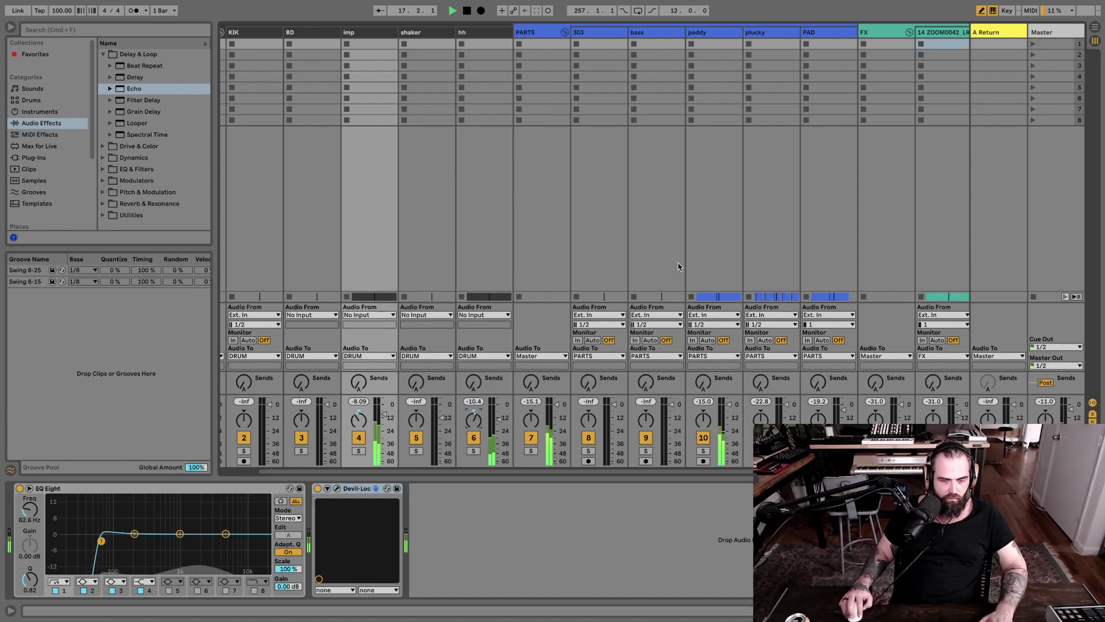
{"action": "key", "text": "Tab"}
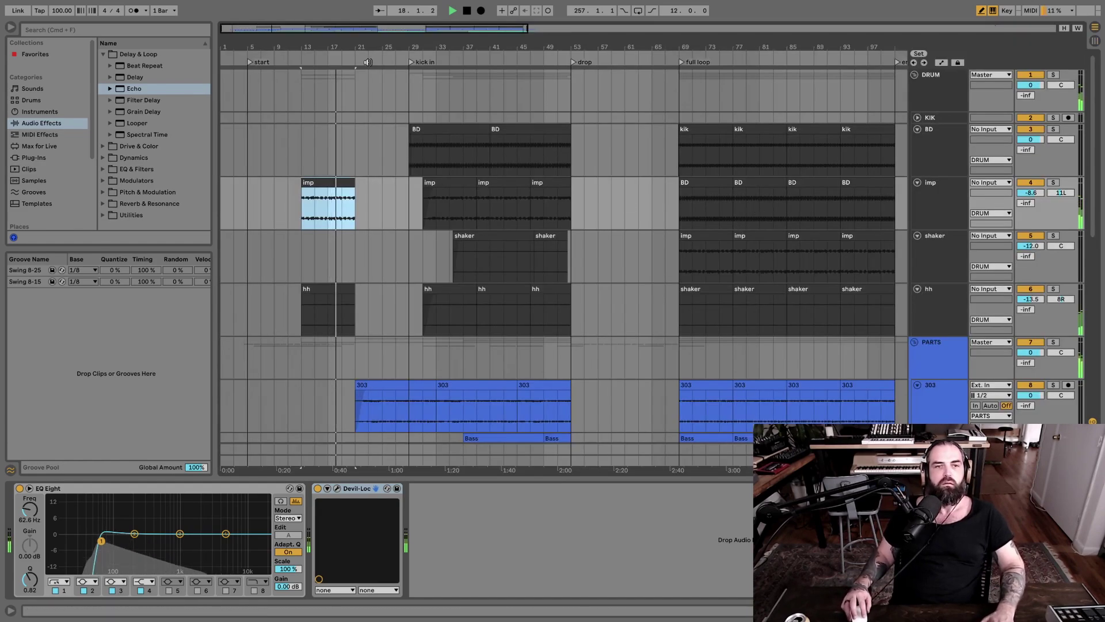
Step: Solo the imp track and audition its first clip closely from bar 13
{"action": "left_click_drag", "start_coordinate": [353, 47], "coordinate": [351, 26]}
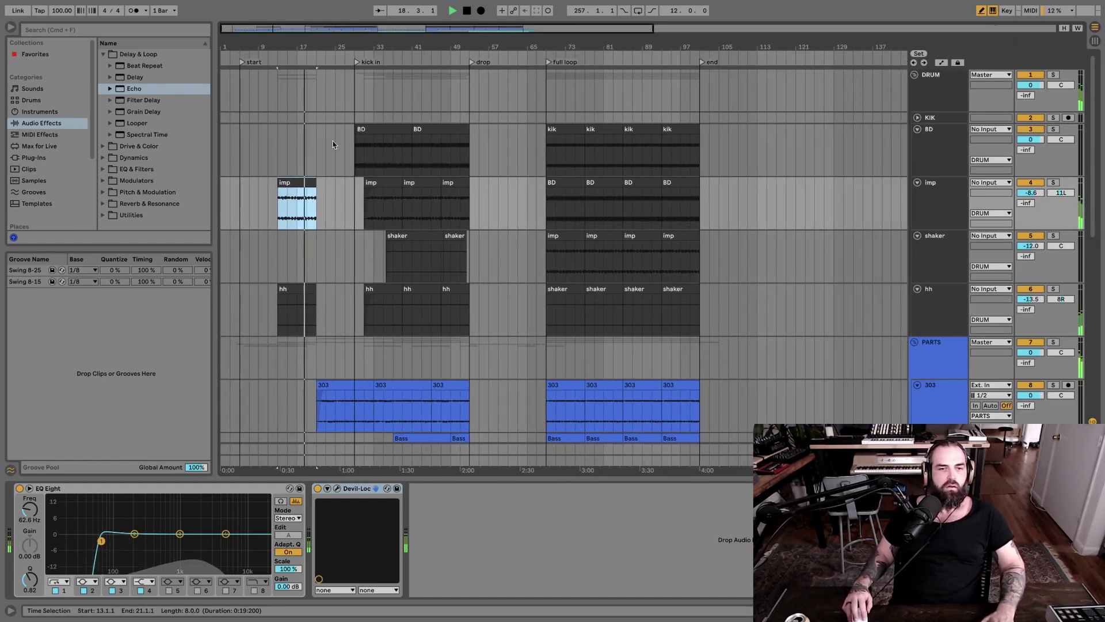
{"action": "left_click", "coordinate": [1053, 182]}
{"action": "key", "text": "space"}
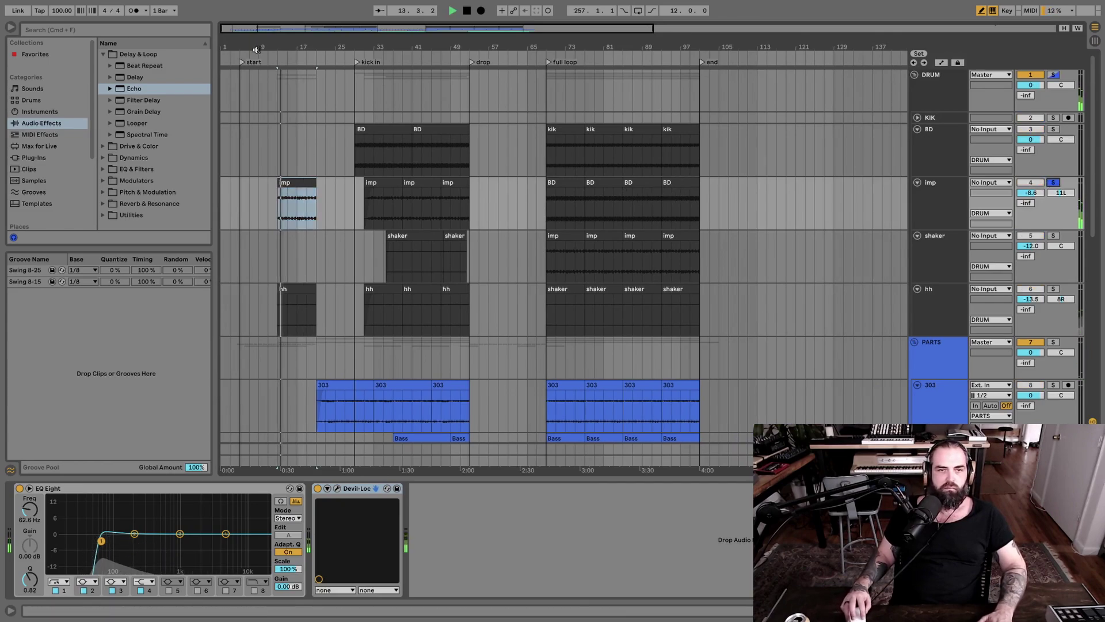
{"action": "left_click_drag", "start_coordinate": [256, 50], "coordinate": [397, 254]}
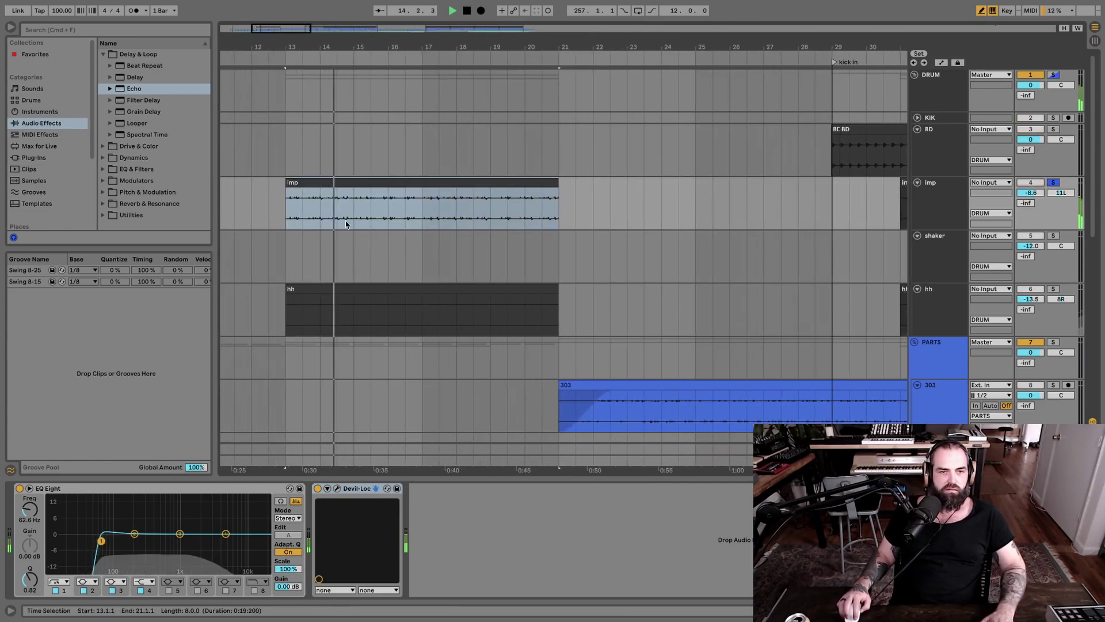
{"action": "left_click_drag", "start_coordinate": [315, 48], "coordinate": [395, 246]}
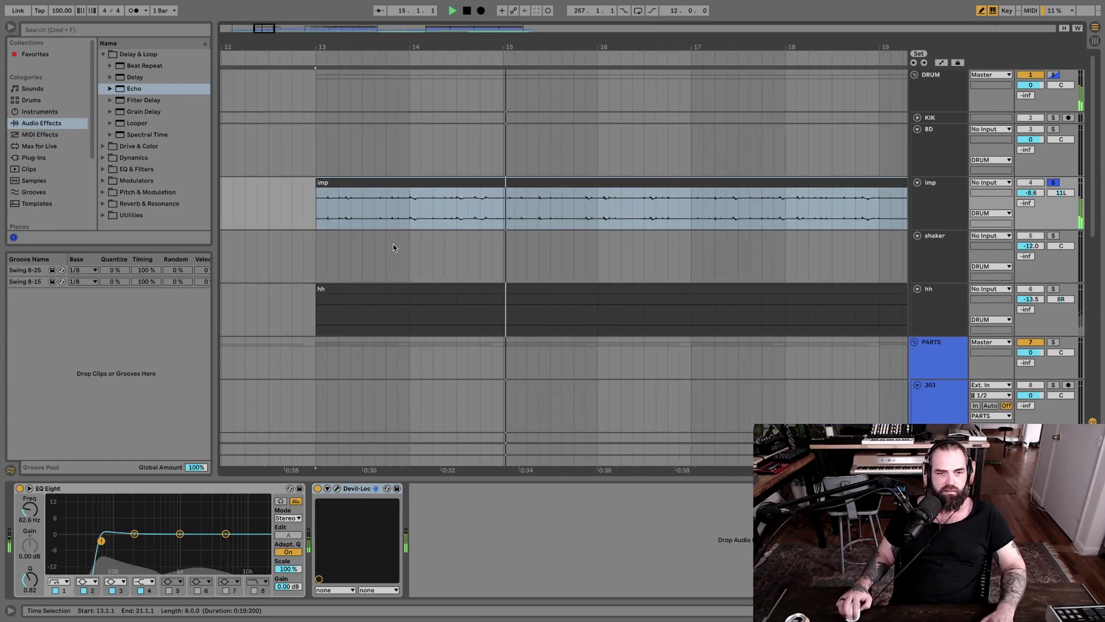
{"action": "left_click", "coordinate": [317, 217]}
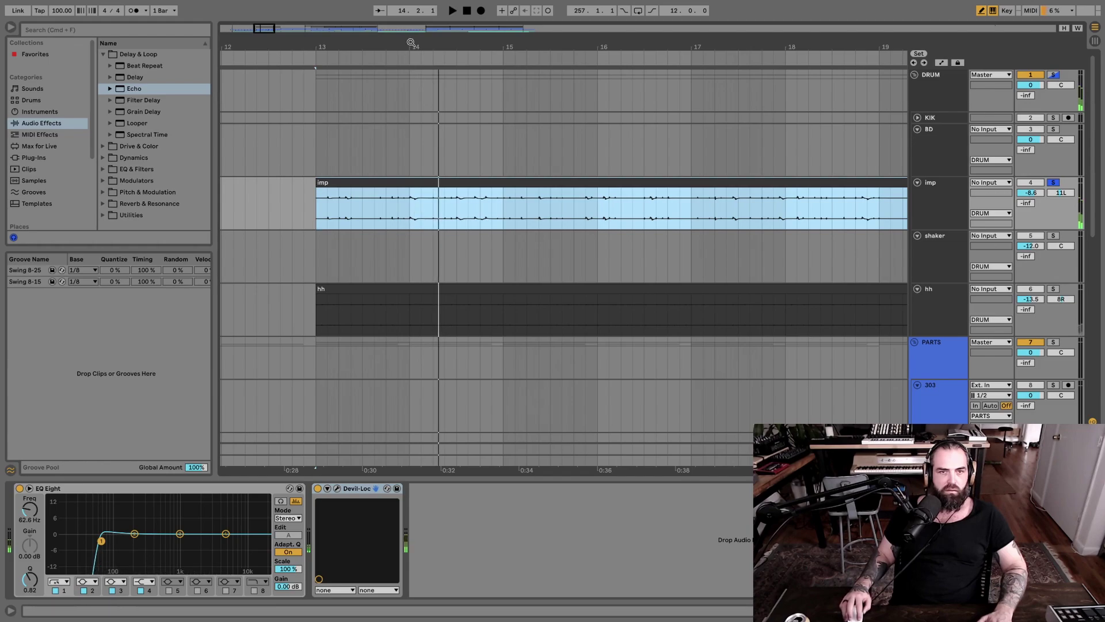
Step: Remove the section from 14.1.1 to 14.1.3 from the first imp clip
{"action": "left_click_drag", "start_coordinate": [411, 42], "coordinate": [411, 104]}
{"action": "left_click_drag", "start_coordinate": [411, 215], "coordinate": [436, 216]}
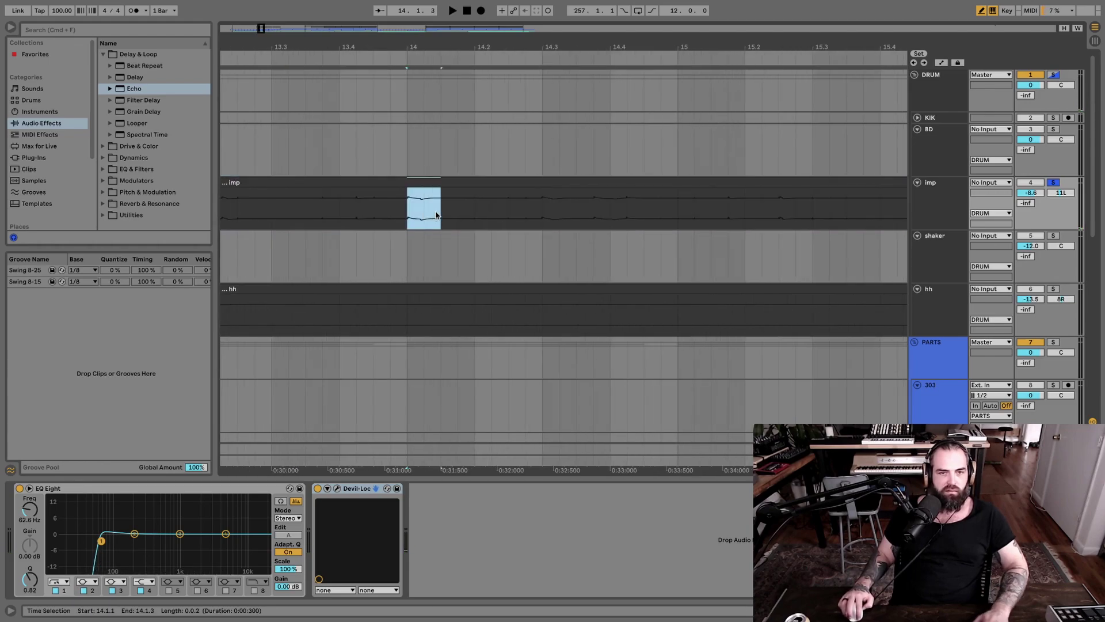
{"action": "key", "text": "ctrl+e"}
{"action": "scroll", "coordinate": [380, 201], "scroll_direction": "left", "scroll_amount": 2}
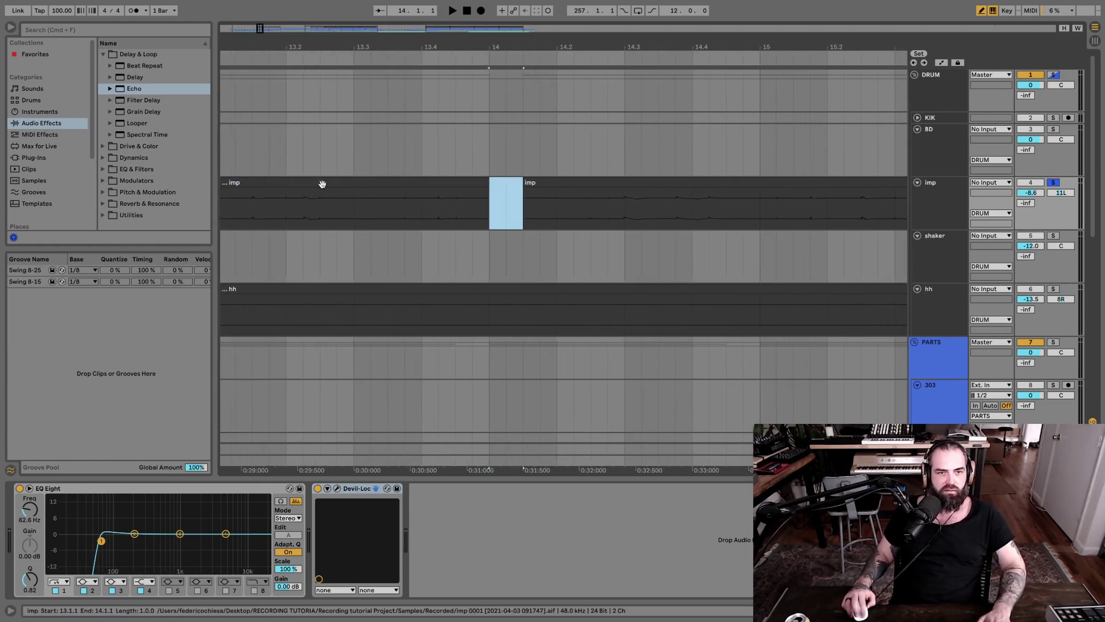
{"action": "scroll", "coordinate": [319, 196], "scroll_direction": "left", "scroll_amount": 3}
{"action": "key", "text": "Delete"}
Step: Play the soloed imp track from 13.1.2 through bar 15 to check the cut, and stop playback
{"action": "left_click", "coordinate": [308, 206]}
{"action": "key", "text": "space"}
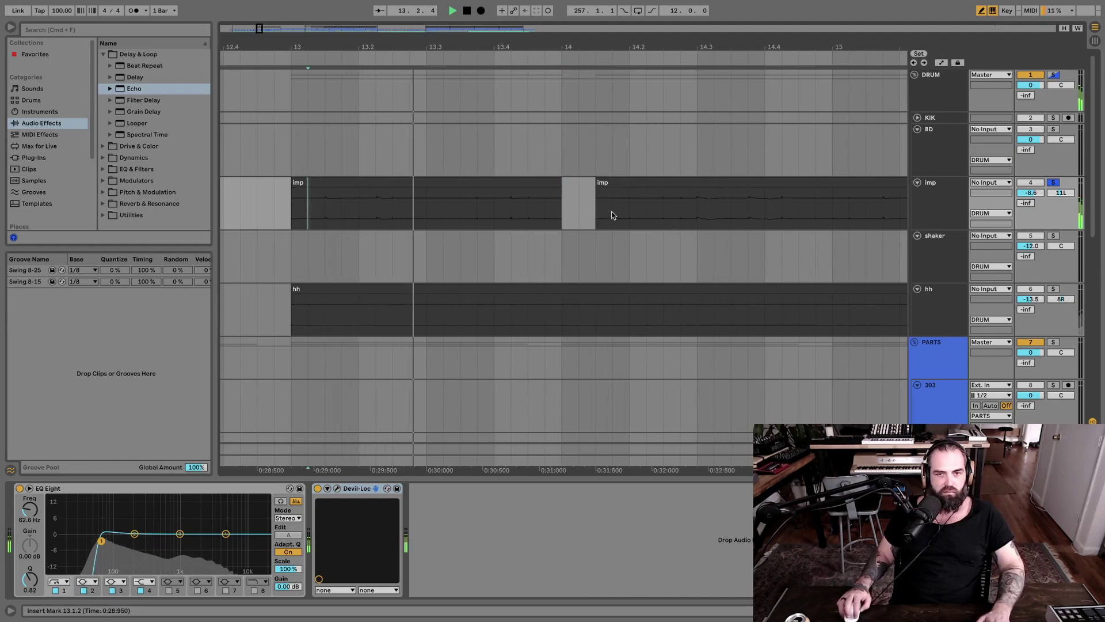
{"action": "scroll", "coordinate": [637, 173], "scroll_direction": "right", "scroll_amount": 2}
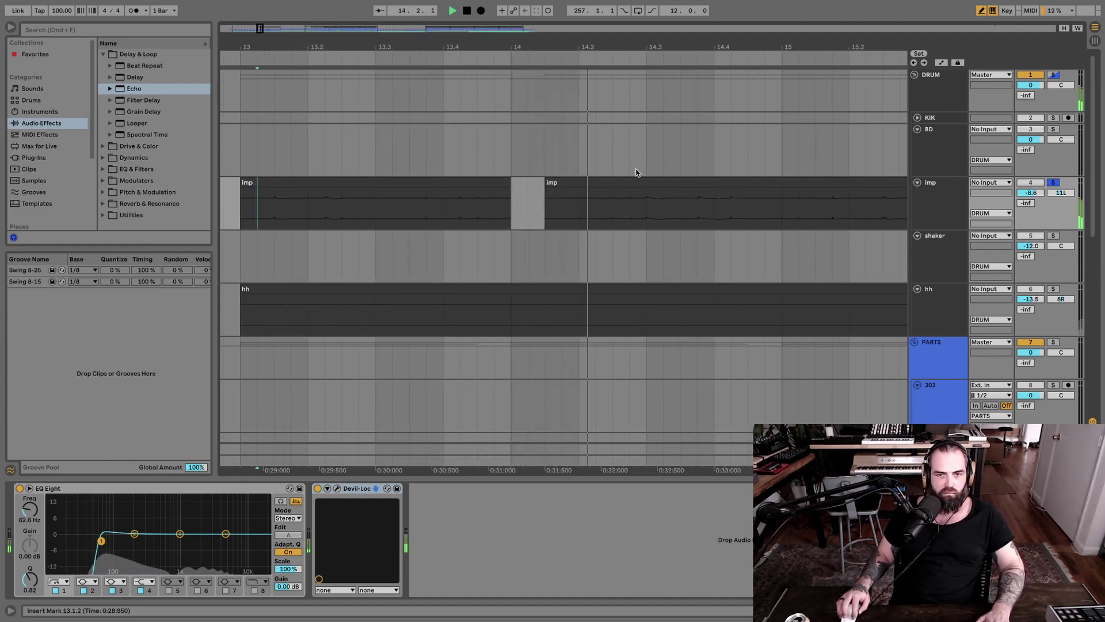
{"action": "scroll", "coordinate": [637, 172], "scroll_direction": "right", "scroll_amount": 2}
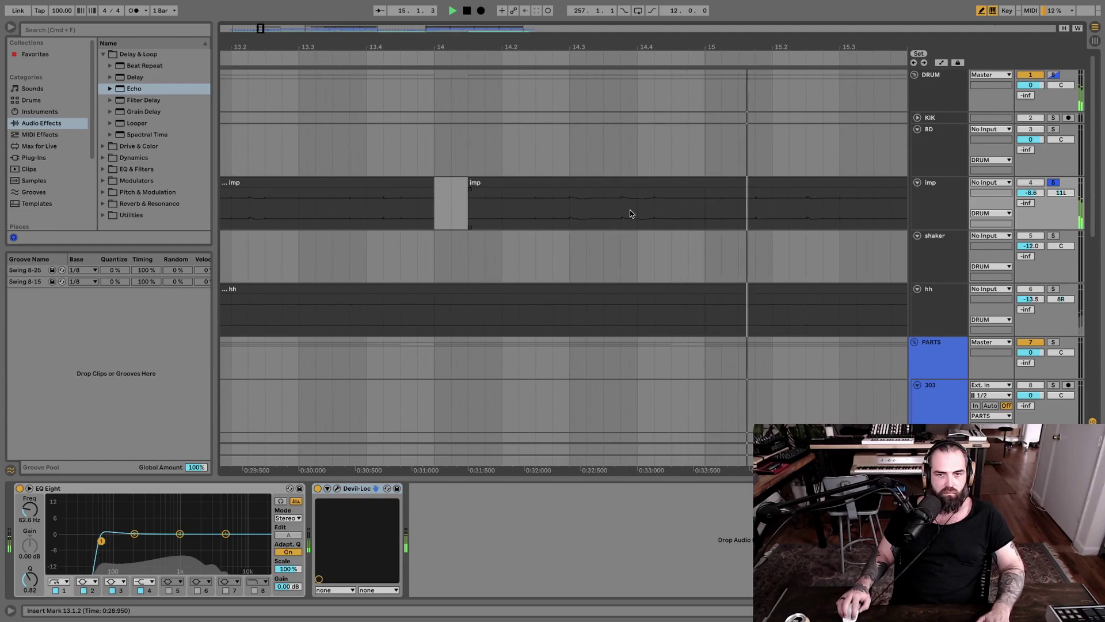
{"action": "key", "text": "space"}
Step: Shorten the second imp clip to end at 15.3.1 and paste a copy of both imp pieces from that position
{"action": "left_click_drag", "start_coordinate": [658, 36], "coordinate": [649, 1]}
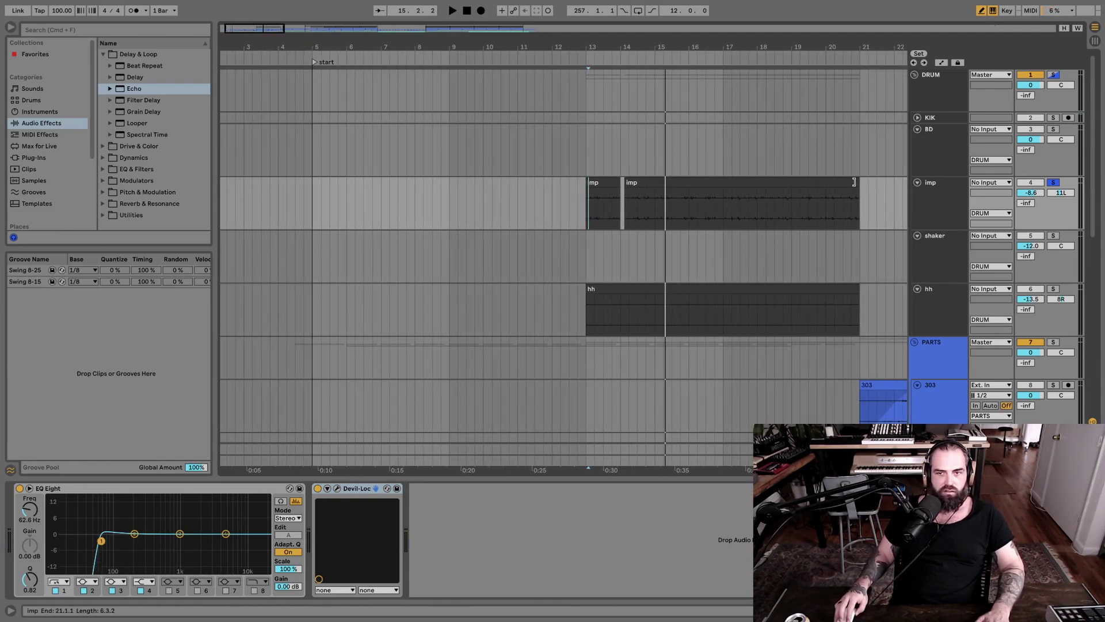
{"action": "left_click_drag", "start_coordinate": [854, 182], "coordinate": [672, 184]}
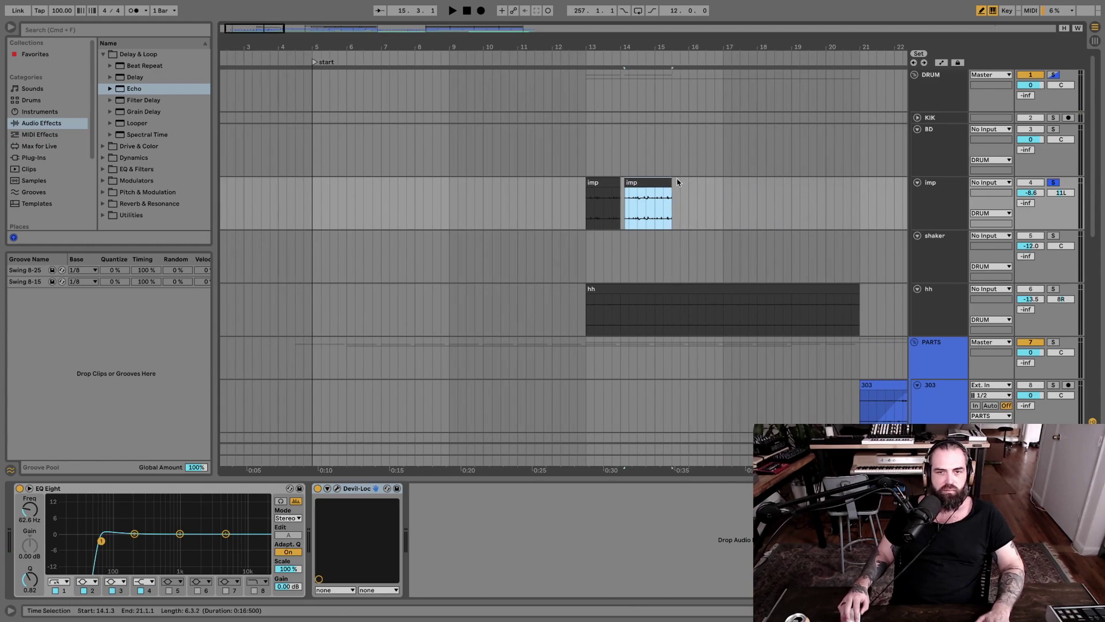
{"action": "left_click", "coordinate": [575, 209], "text": "shift"}
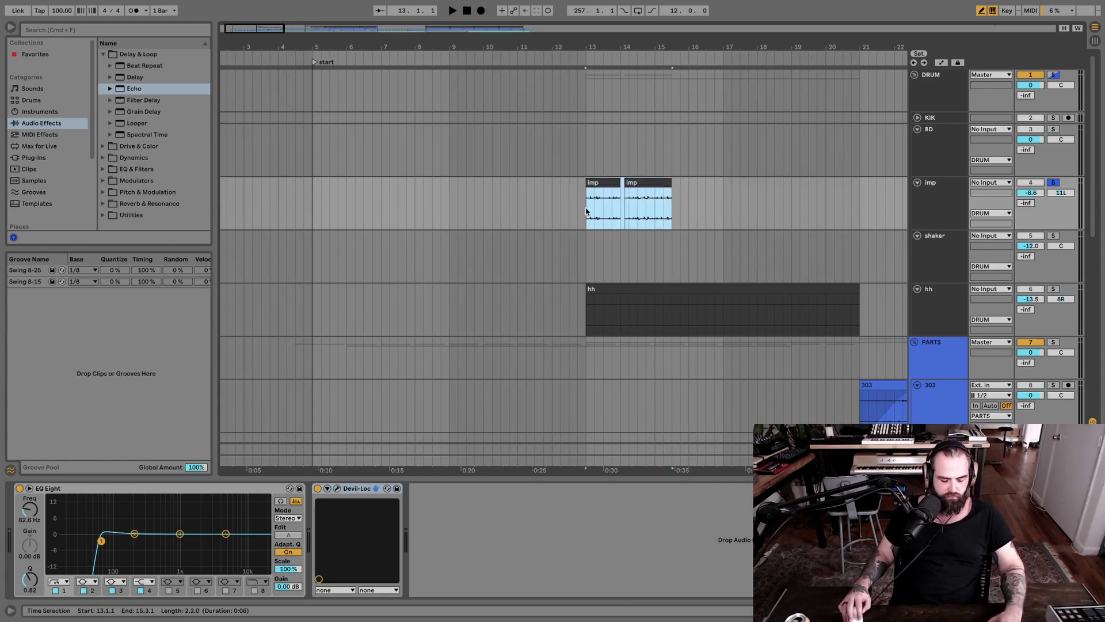
{"action": "left_click", "coordinate": [672, 213]}
{"action": "key", "text": "super+v"}
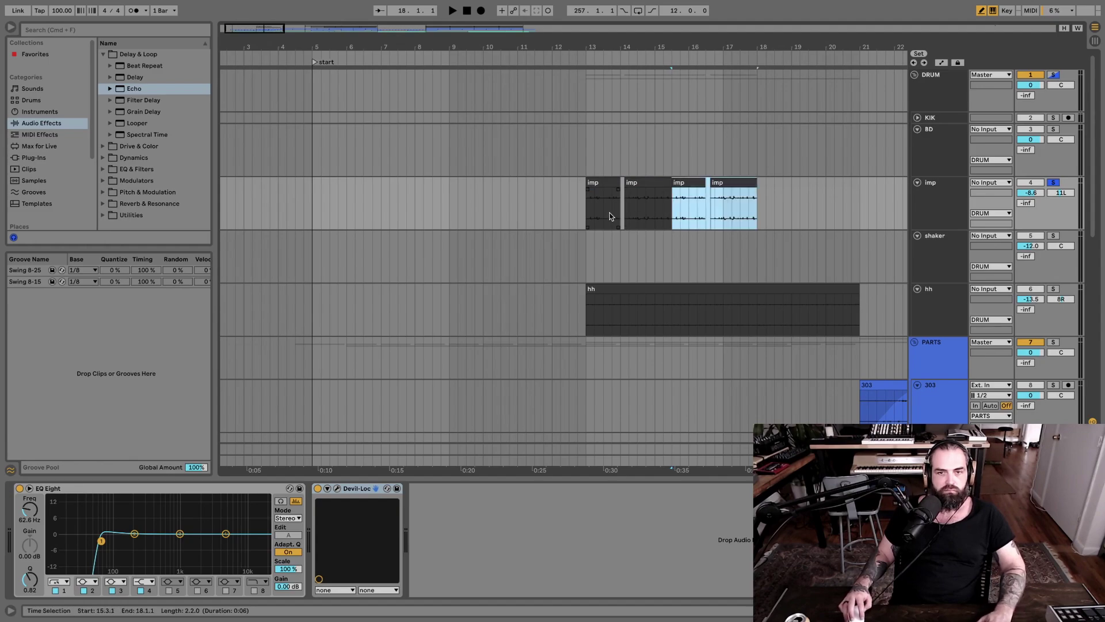
Step: Play from 13.4.1 and unsolo the imp track to hear the repeated imp pattern in the full mix
{"action": "left_click", "coordinate": [611, 215]}
{"action": "key", "text": "space"}
{"action": "left_click", "coordinate": [1053, 182]}
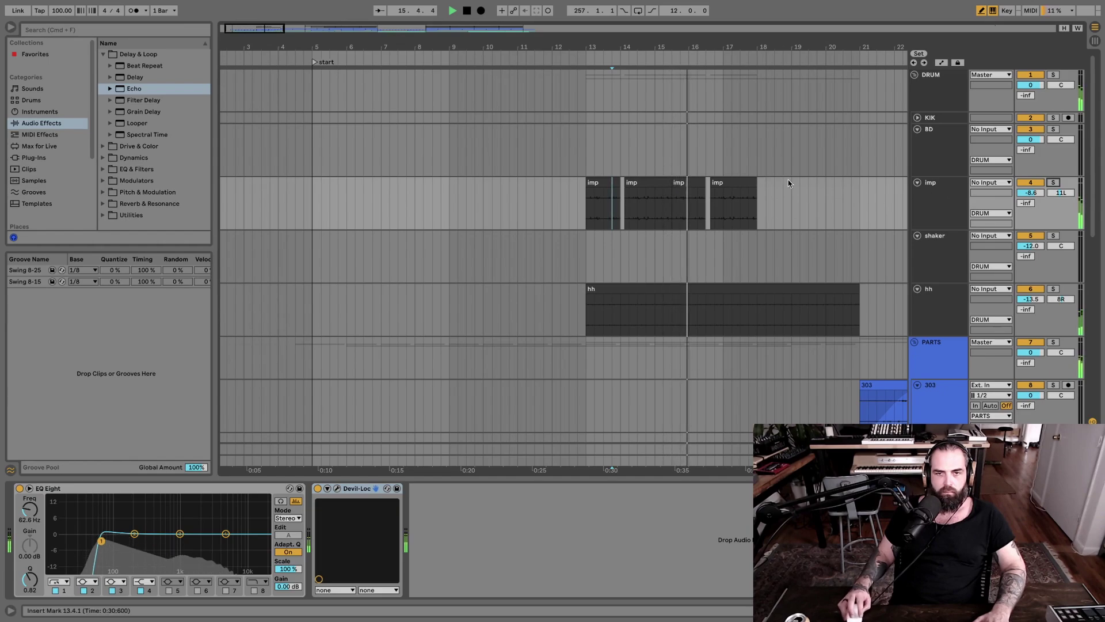
{"action": "scroll", "coordinate": [765, 191], "scroll_direction": "left", "scroll_amount": 2}
{"action": "scroll", "coordinate": [765, 191], "scroll_direction": "right", "scroll_amount": 5}
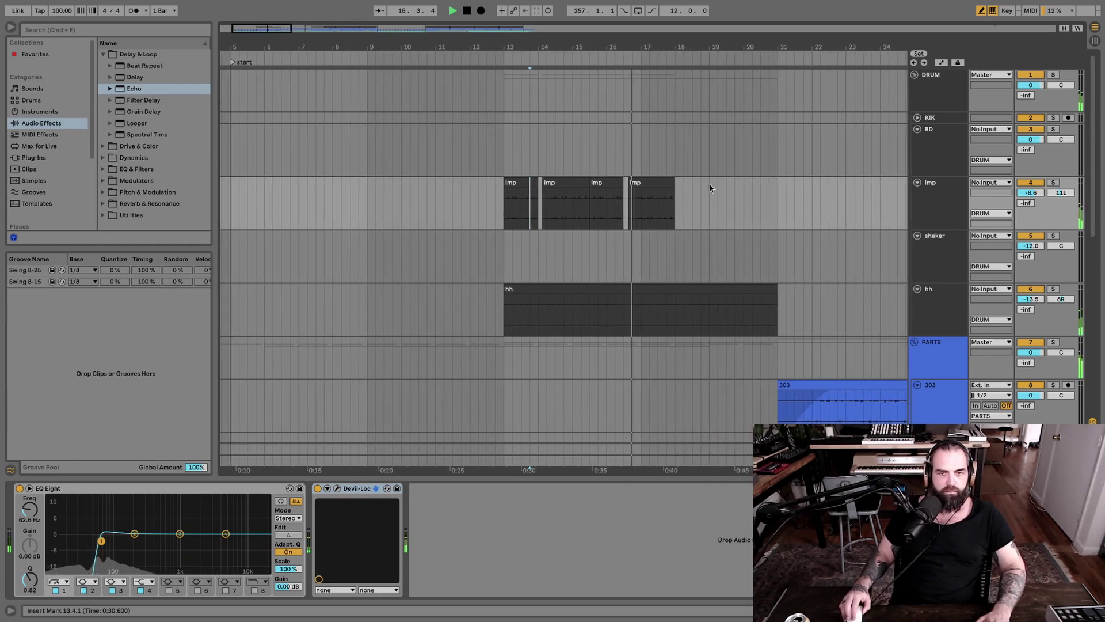
Step: Stop playback, duplicate the imp clips from 13.1.1 to 18.1.1 after themselves, remove the last copy, and trim the pattern to end at 21.1.1
{"action": "key", "text": "space"}
{"action": "left_click_drag", "start_coordinate": [675, 188], "coordinate": [507, 205]}
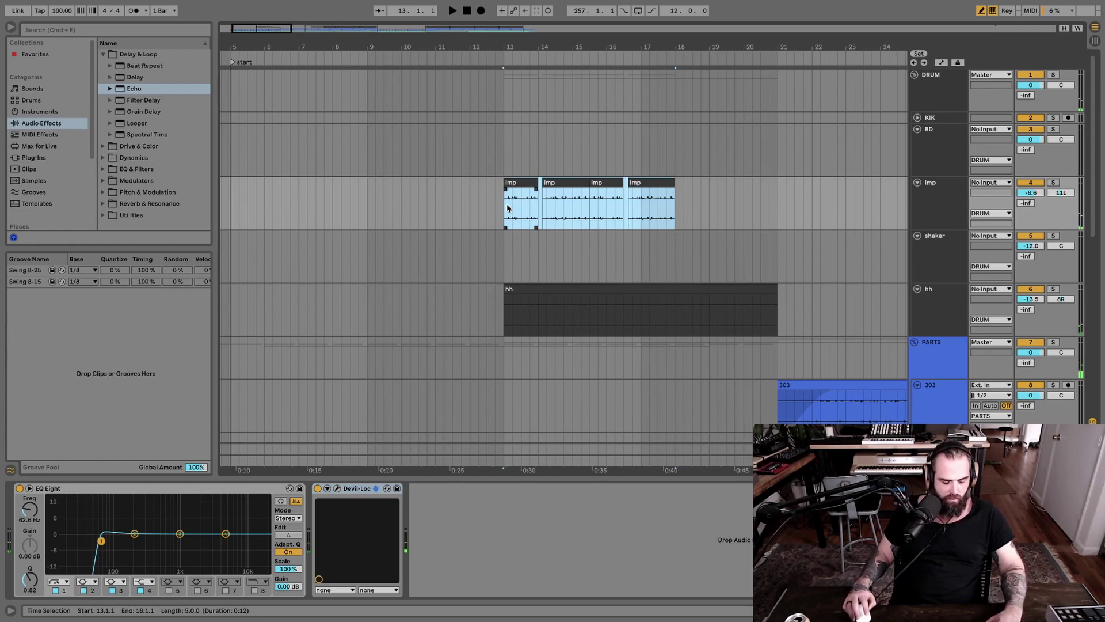
{"action": "key", "text": "super+d"}
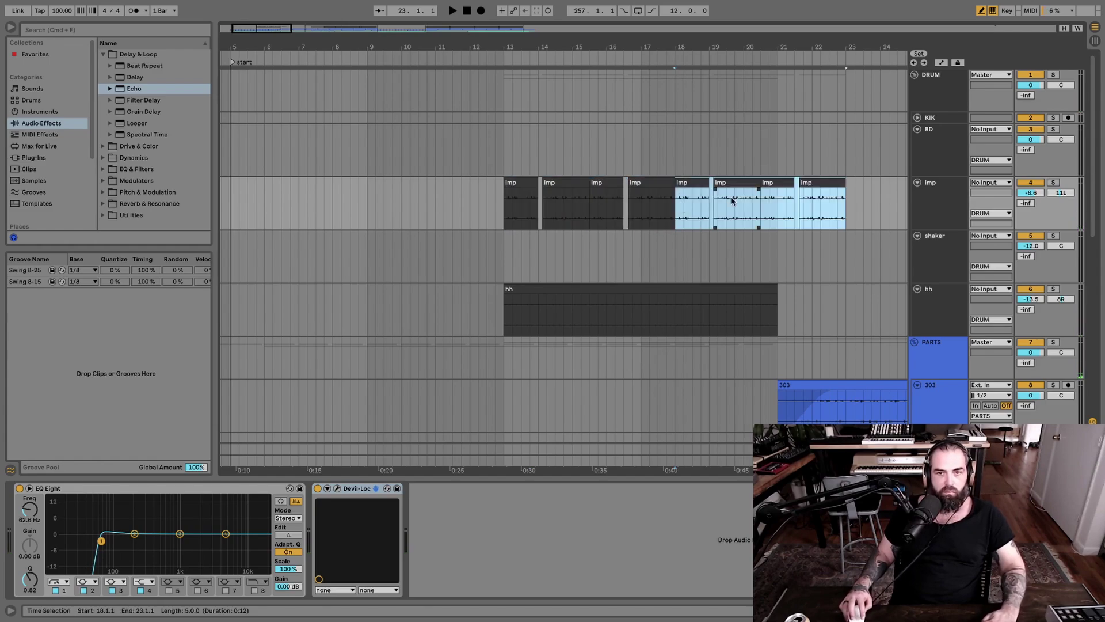
{"action": "left_click", "coordinate": [817, 185]}
{"action": "key", "text": "Delete"}
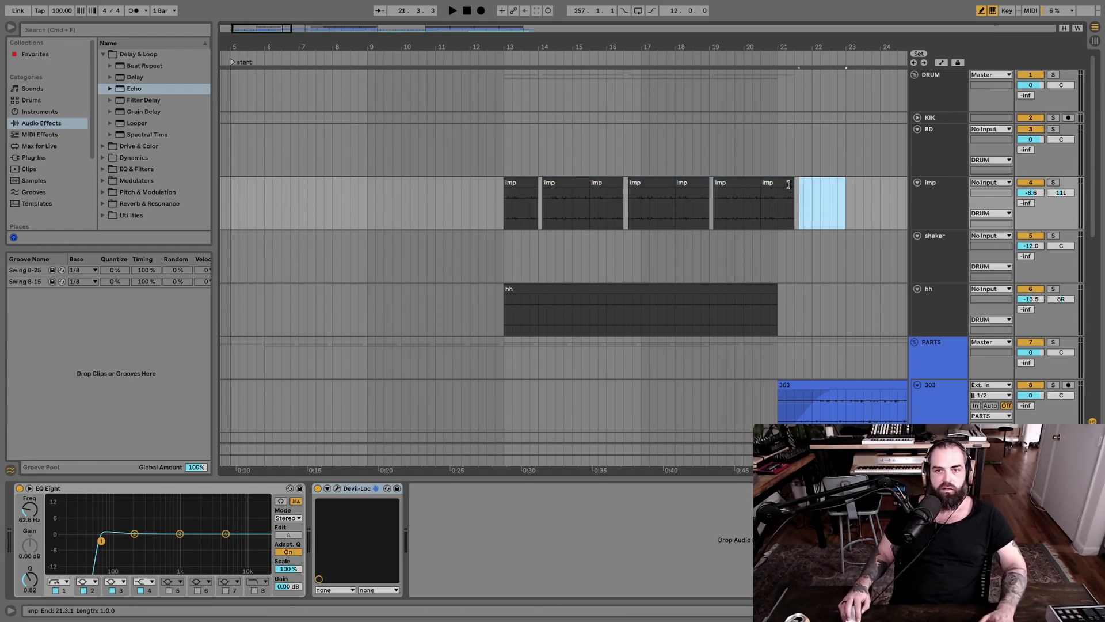
{"action": "left_click_drag", "start_coordinate": [792, 183], "coordinate": [778, 183]}
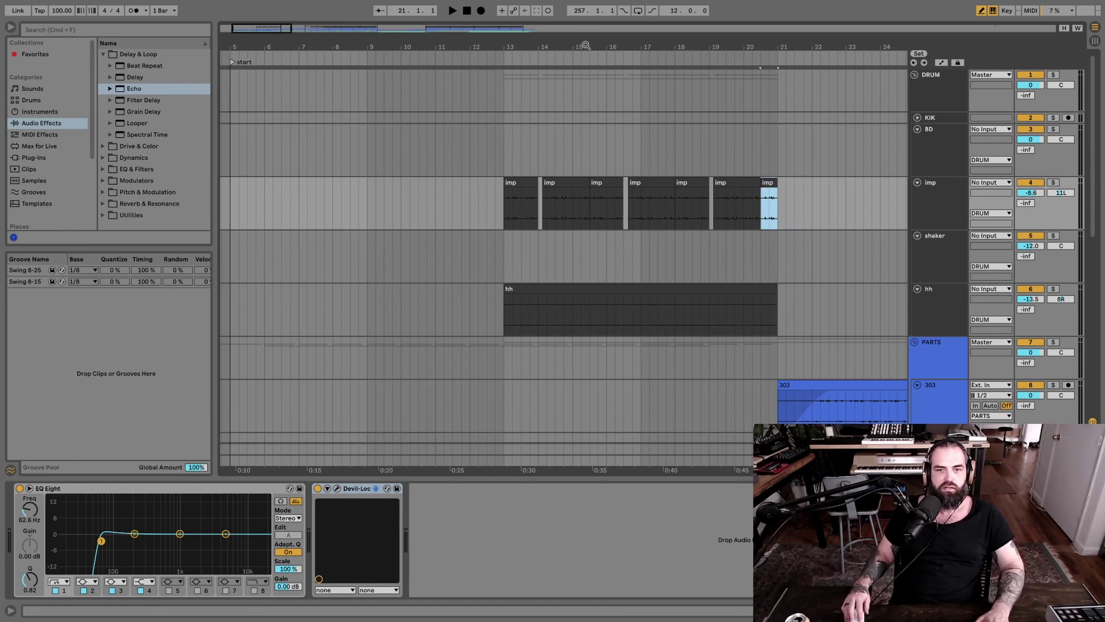
Step: Play from 15.1.1 to hear the extended imp pattern in the full mix
{"action": "left_click_drag", "start_coordinate": [585, 47], "coordinate": [473, 44]}
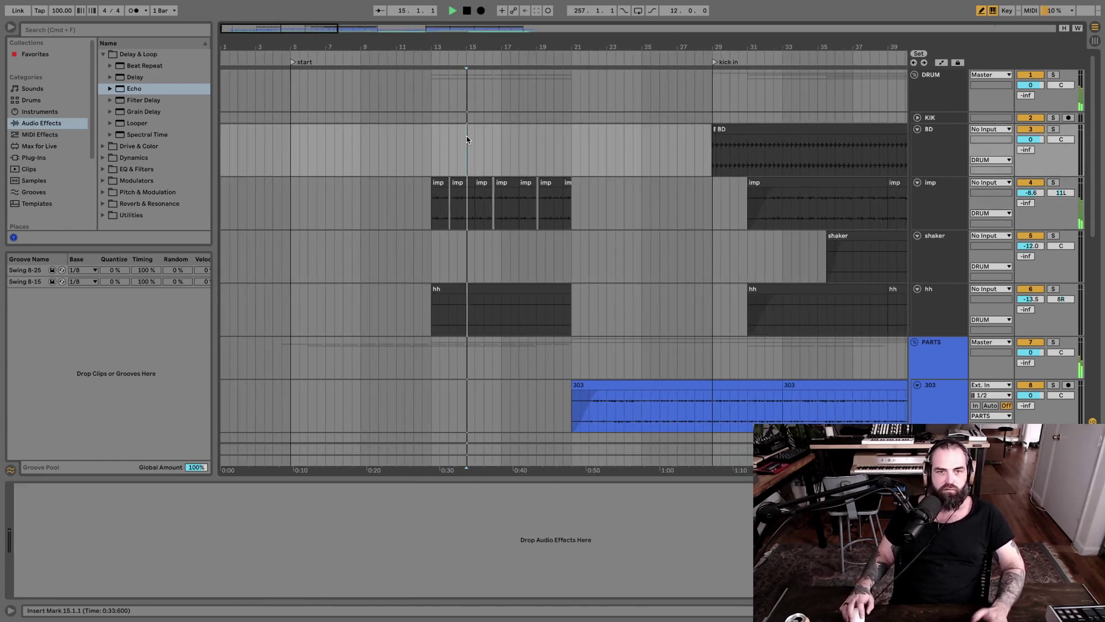
{"action": "left_click", "coordinate": [466, 136]}
{"action": "key", "text": "space"}
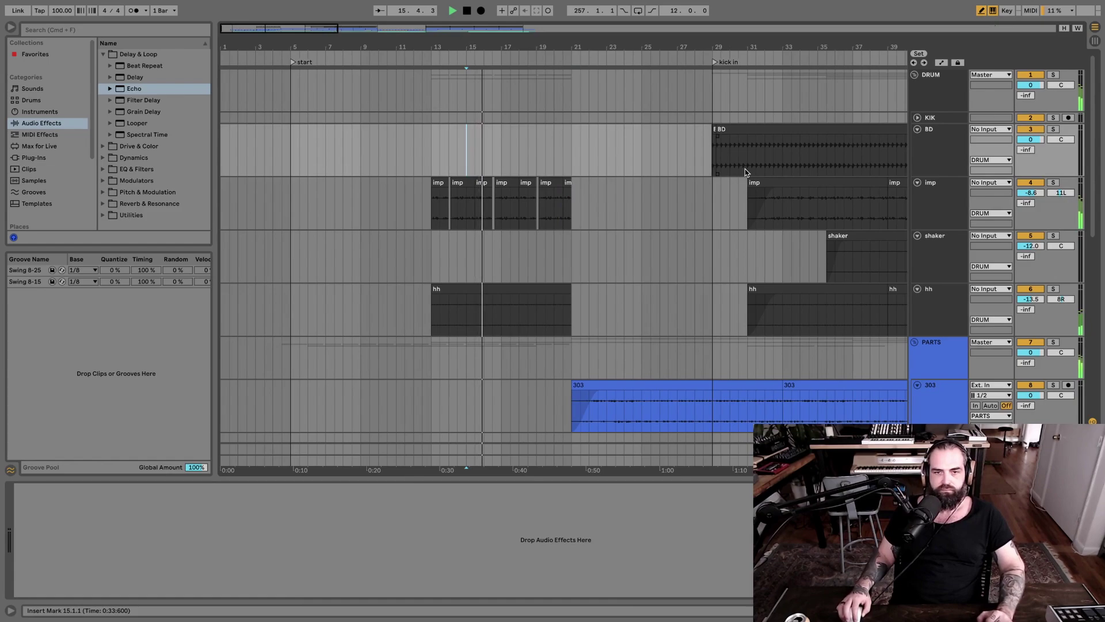
{"action": "left_click_drag", "start_coordinate": [548, 44], "coordinate": [511, 41]}
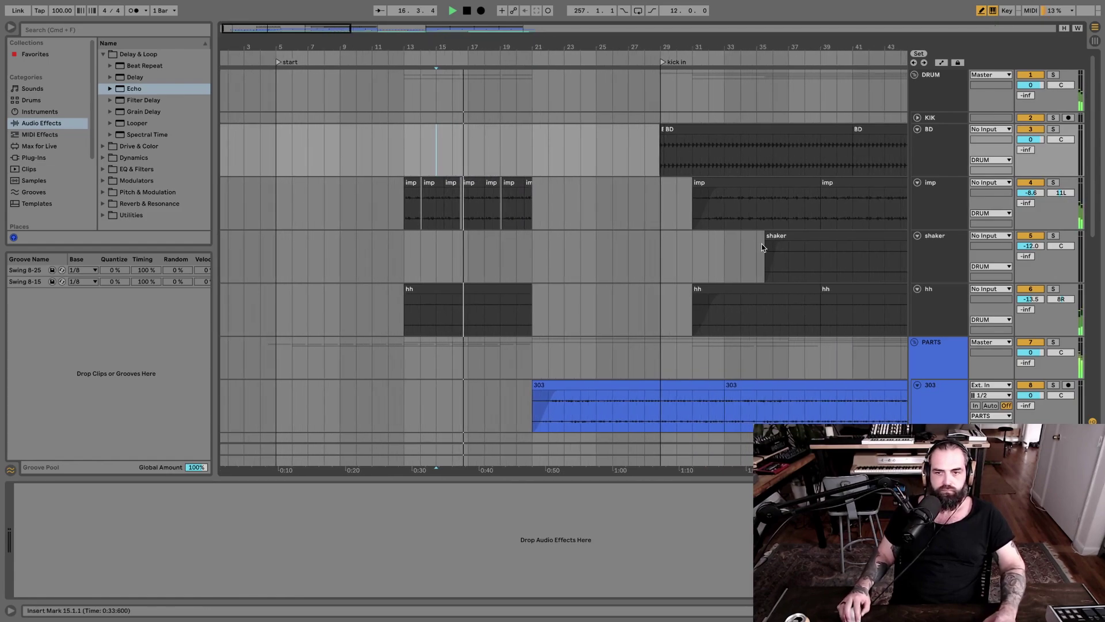
Step: Move the imp track below the shaker track, group it with the hh track, and collapse the new group
{"action": "left_click_drag", "start_coordinate": [935, 202], "coordinate": [936, 281]}
{"action": "left_click", "coordinate": [949, 286], "text": "shift"}
{"action": "right_click", "coordinate": [945, 252]}
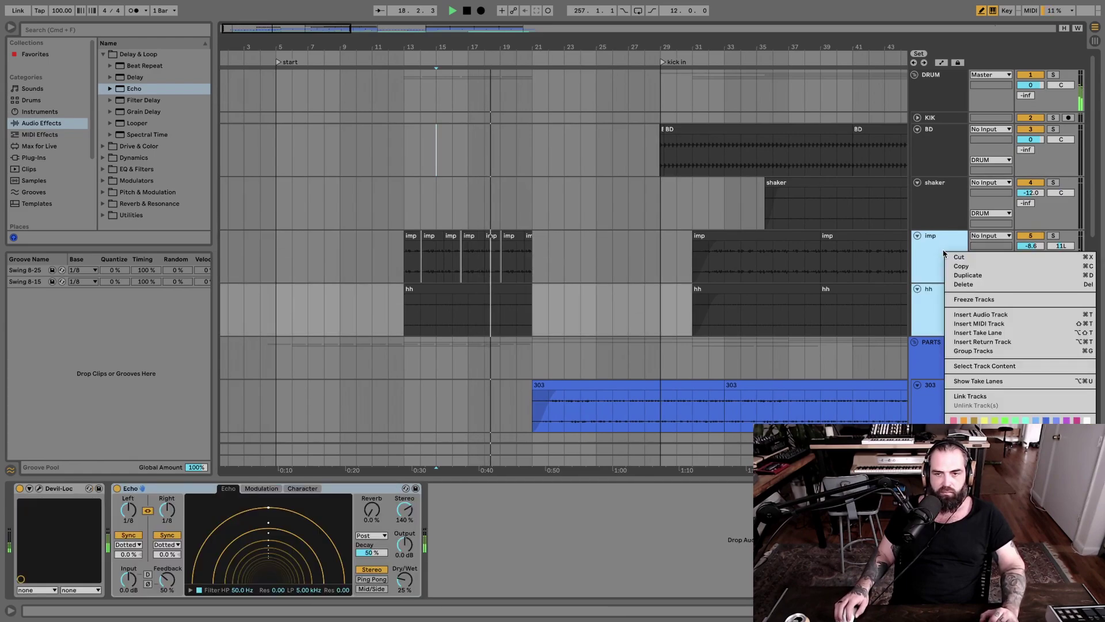
{"action": "left_click", "coordinate": [985, 351]}
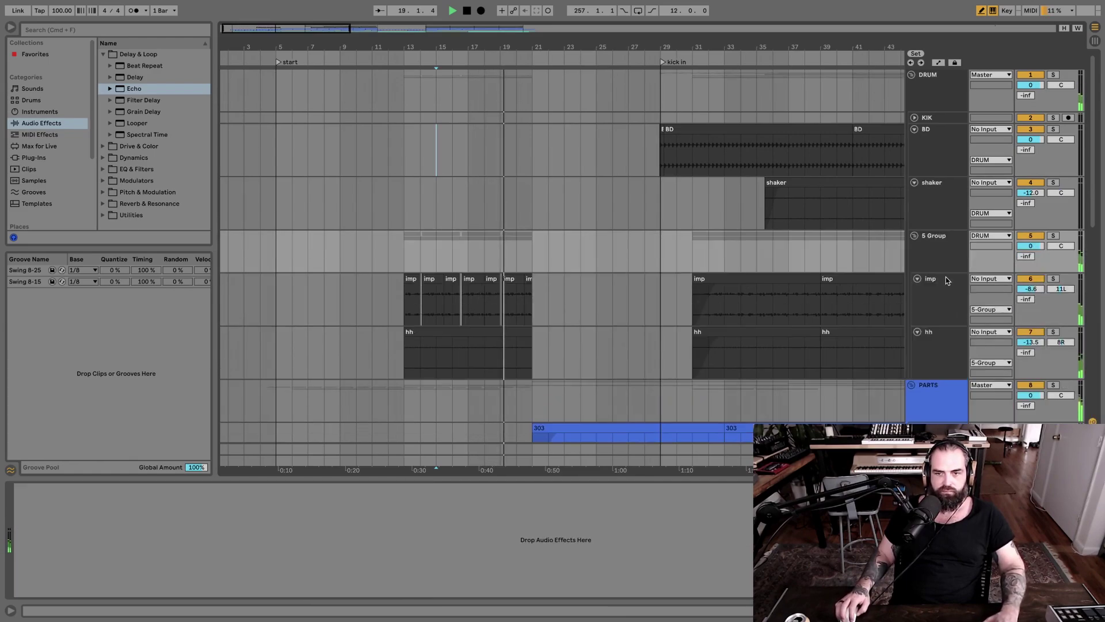
{"action": "left_click", "coordinate": [932, 245]}
{"action": "left_click", "coordinate": [914, 236]}
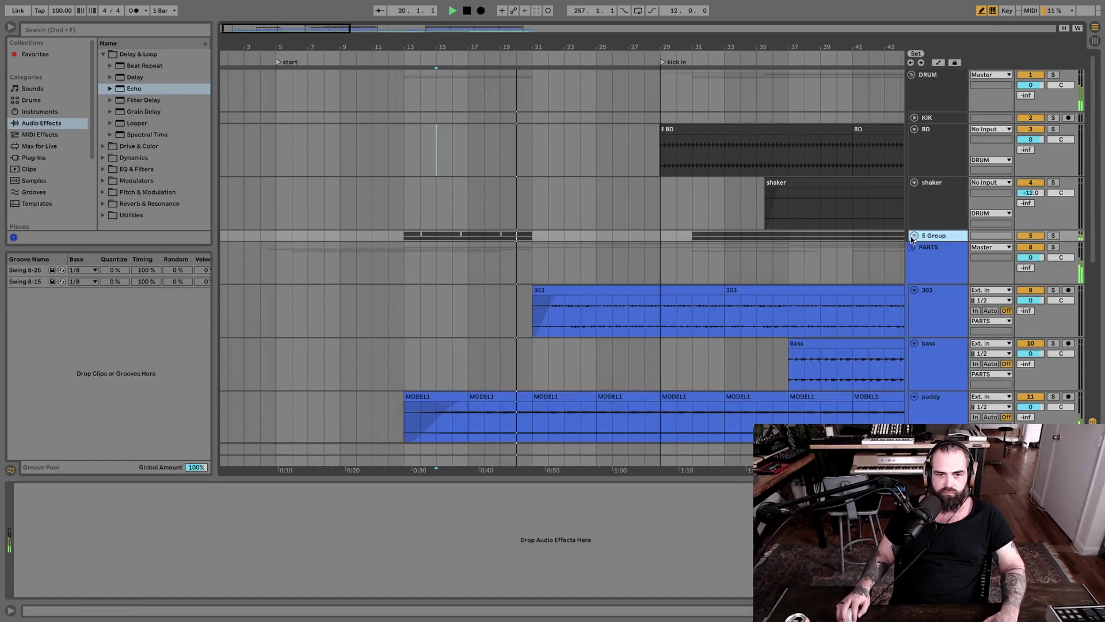
Step: Play from the kick in marker at bar 29 to hear the BD entry, and stop playback
{"action": "scroll", "coordinate": [670, 234], "scroll_direction": "right", "scroll_amount": 2}
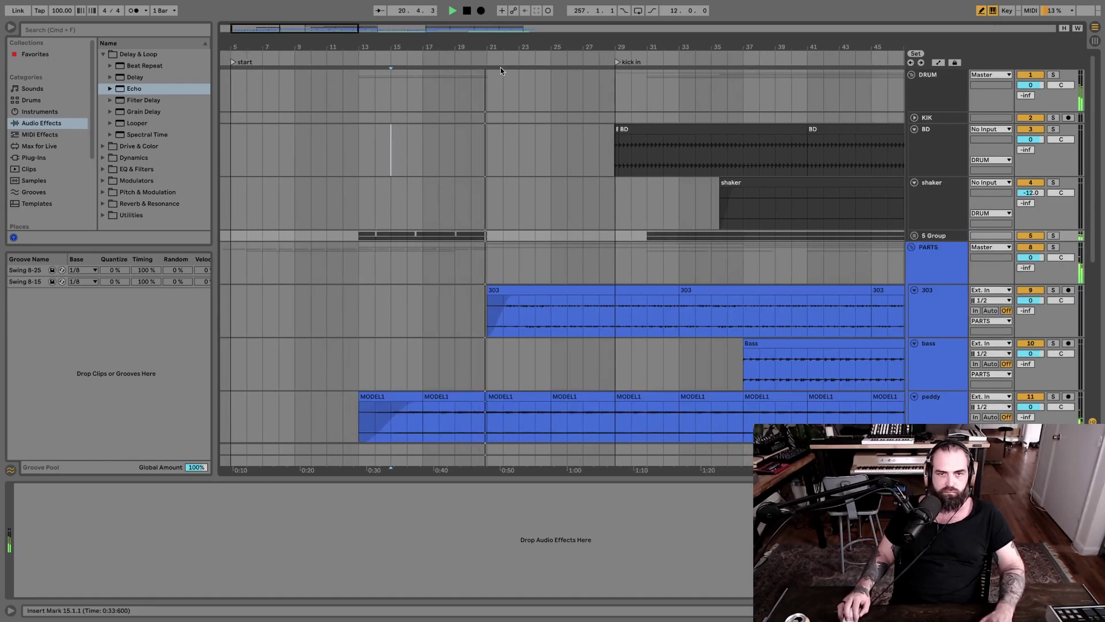
{"action": "left_click_drag", "start_coordinate": [500, 49], "coordinate": [498, 27]}
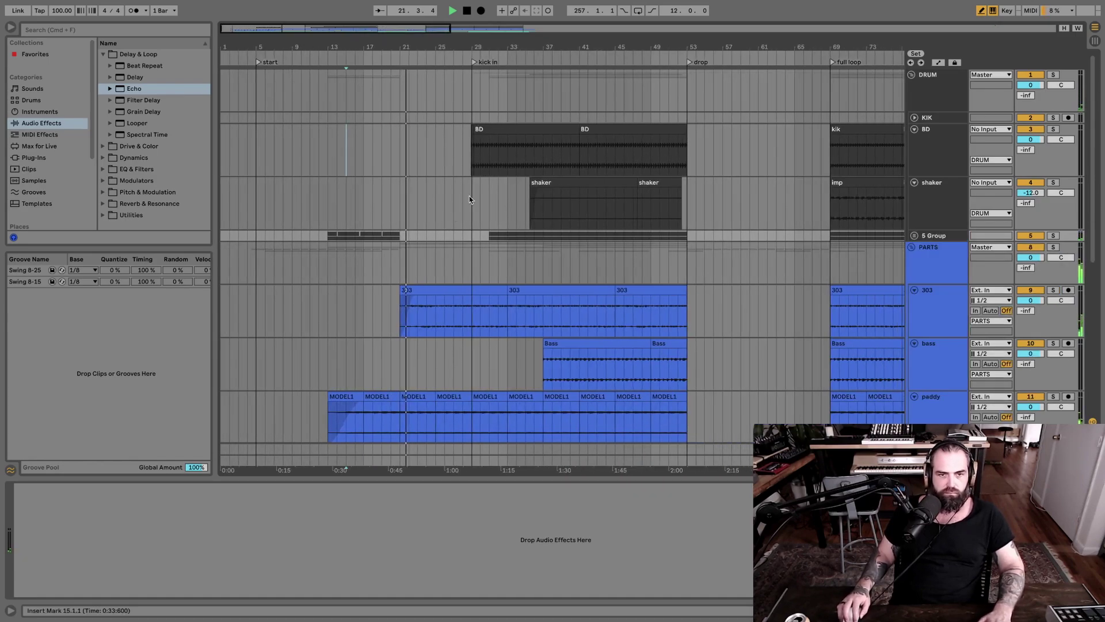
{"action": "left_click", "coordinate": [472, 203]}
{"action": "key", "text": "space"}
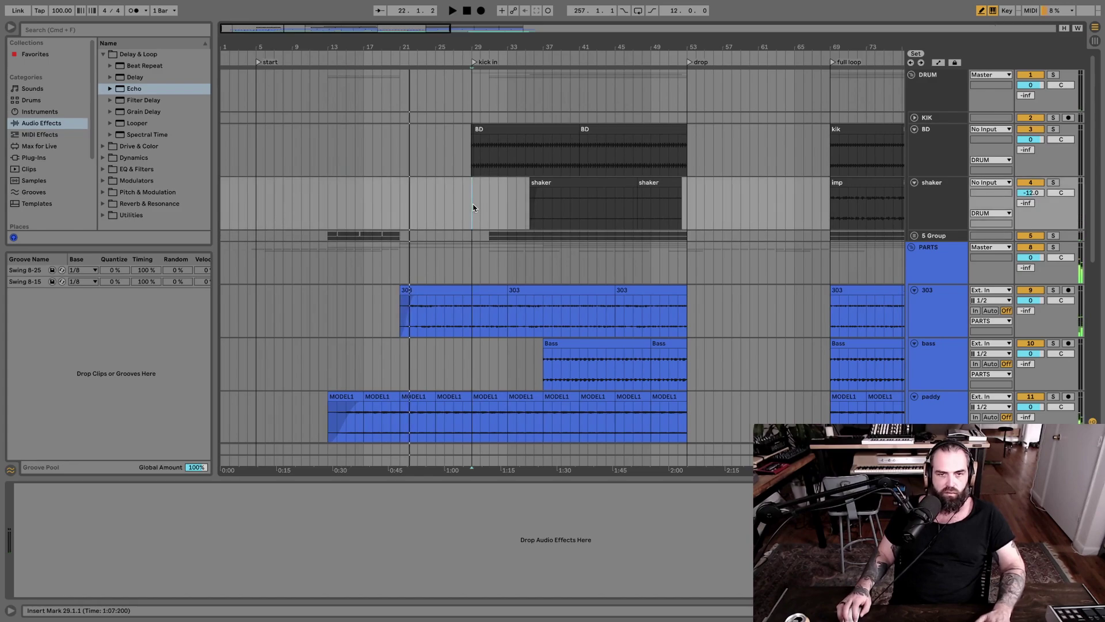
{"action": "left_click", "coordinate": [474, 61]}
{"action": "left_click", "coordinate": [874, 149]}
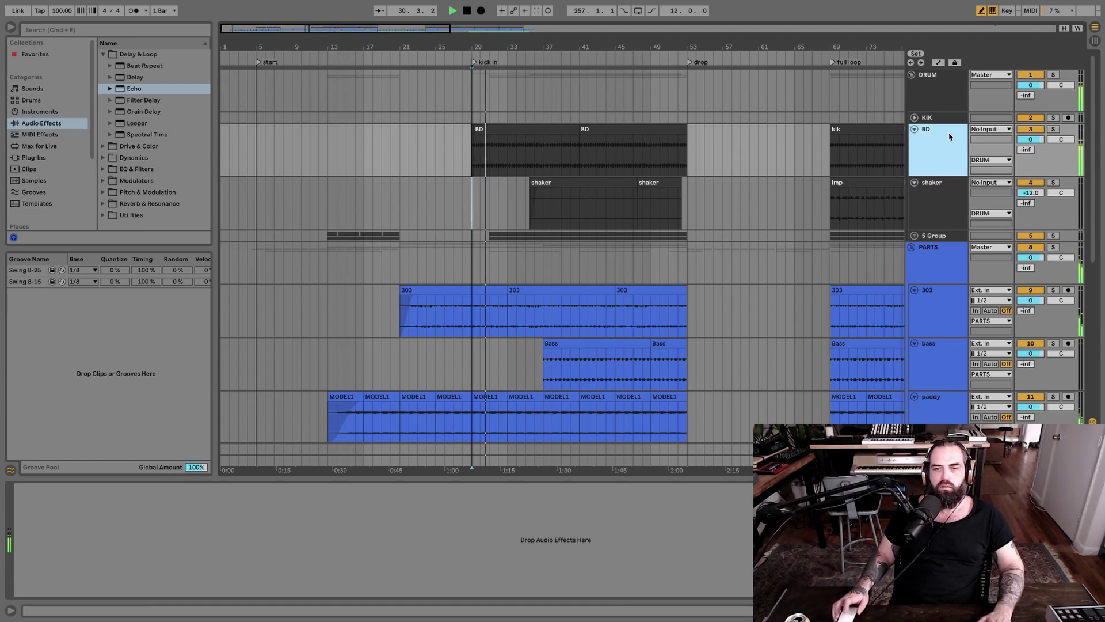
{"action": "scroll", "coordinate": [674, 142], "scroll_direction": "down", "scroll_amount": 2}
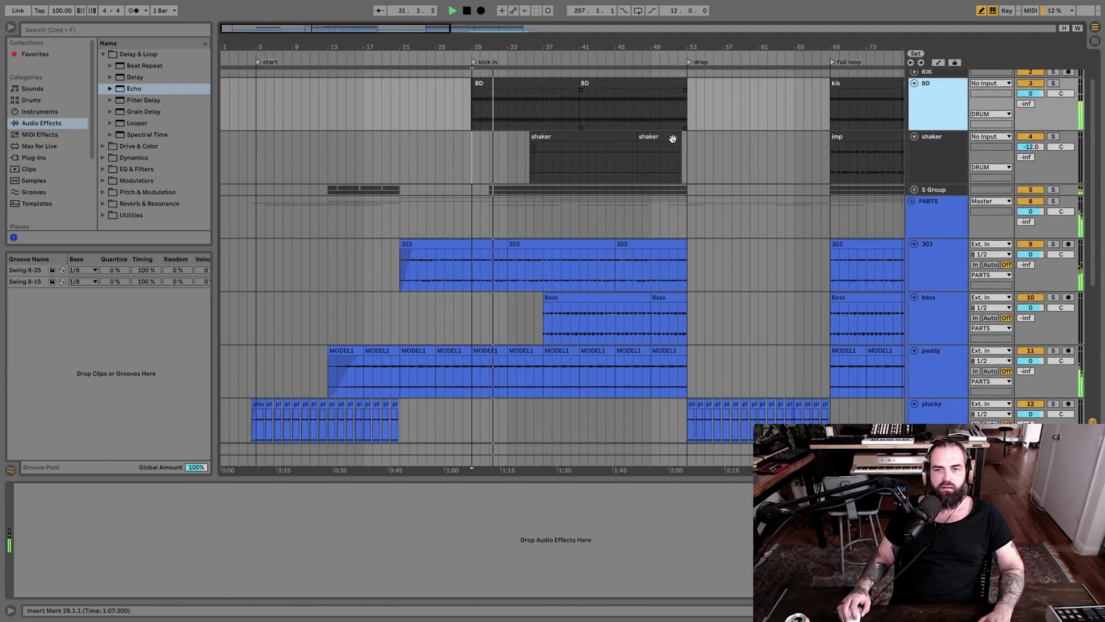
{"action": "scroll", "coordinate": [675, 142], "scroll_direction": "up", "scroll_amount": 2}
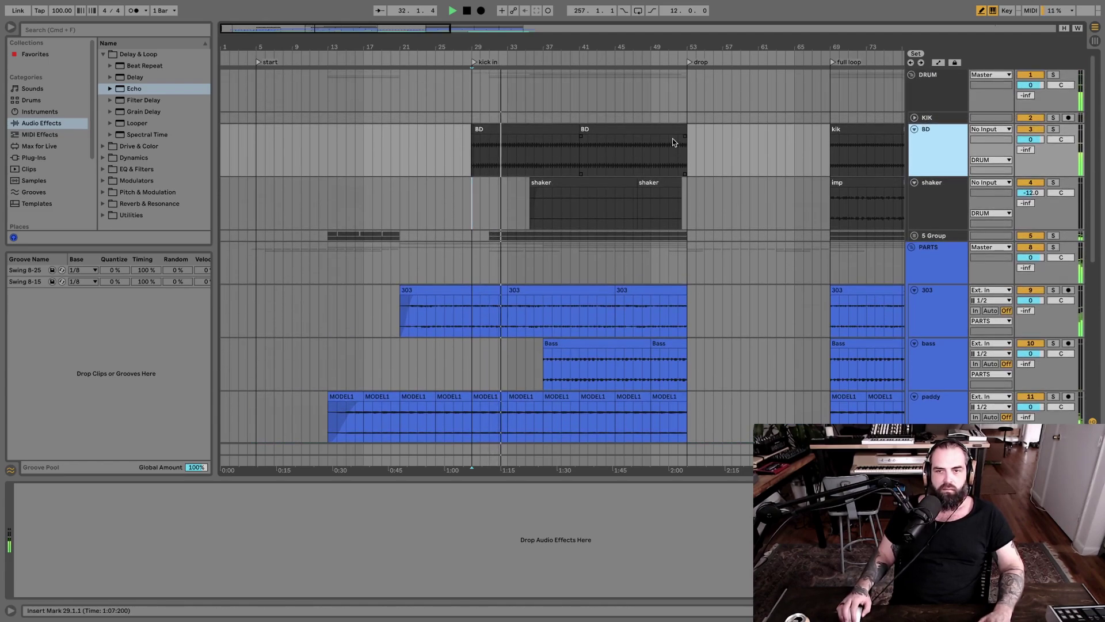
{"action": "scroll", "coordinate": [674, 142], "scroll_direction": "right", "scroll_amount": 2}
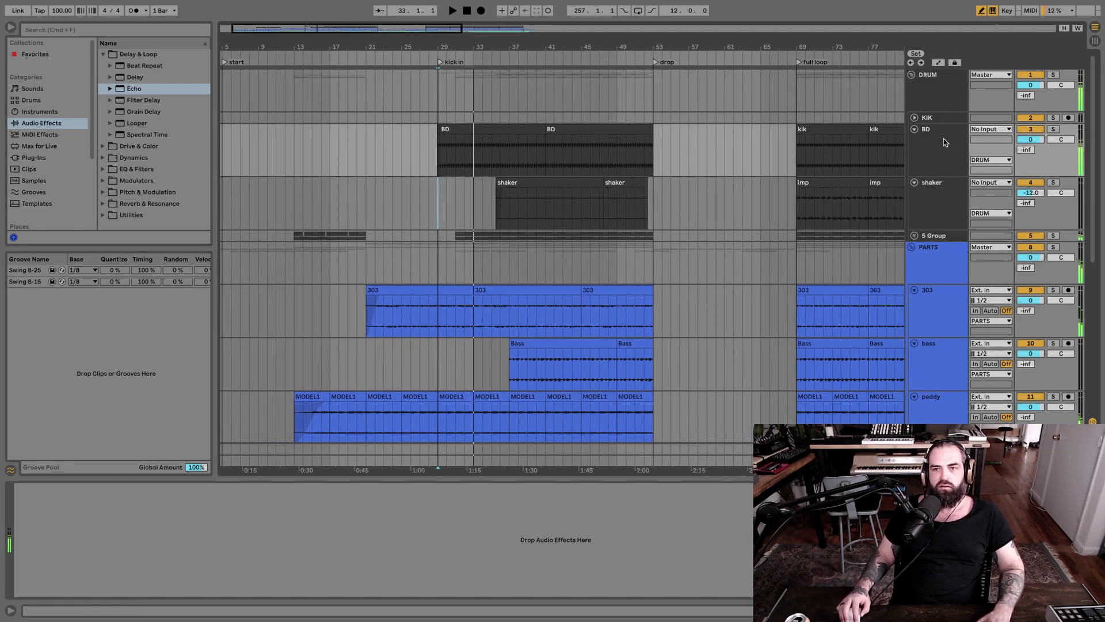
{"action": "left_click", "coordinate": [530, 140]}
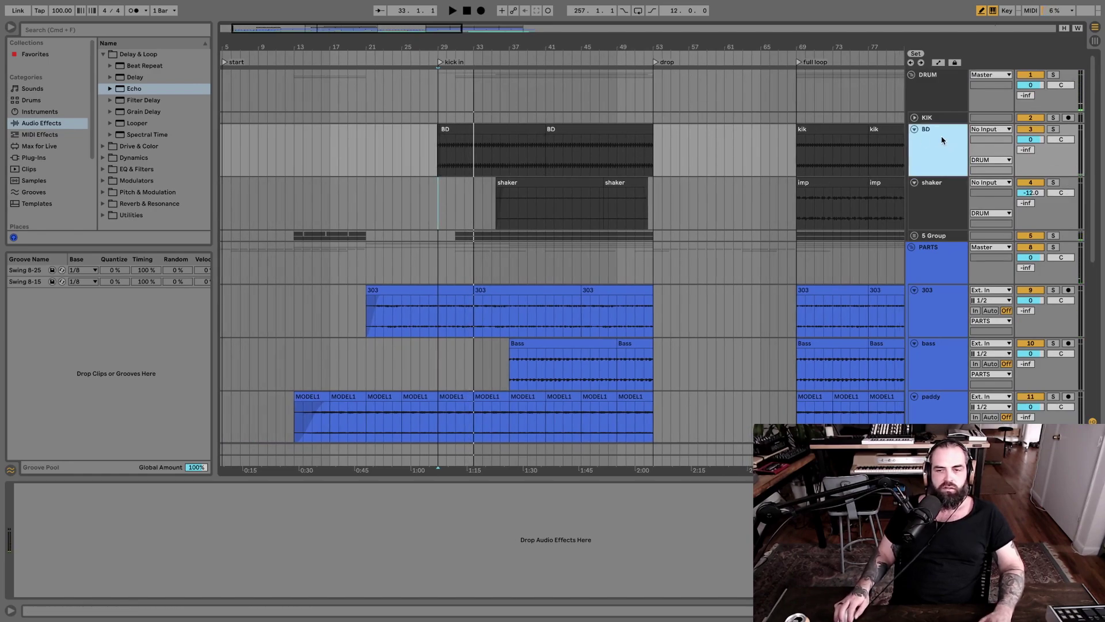
Step: Collapse the PARTS group, solo the BD track while playing from bar 29, and stop playback
{"action": "scroll", "coordinate": [852, 206], "scroll_direction": "down", "scroll_amount": 3}
{"action": "scroll", "coordinate": [853, 206], "scroll_direction": "up", "scroll_amount": 3}
{"action": "left_click", "coordinate": [921, 259]}
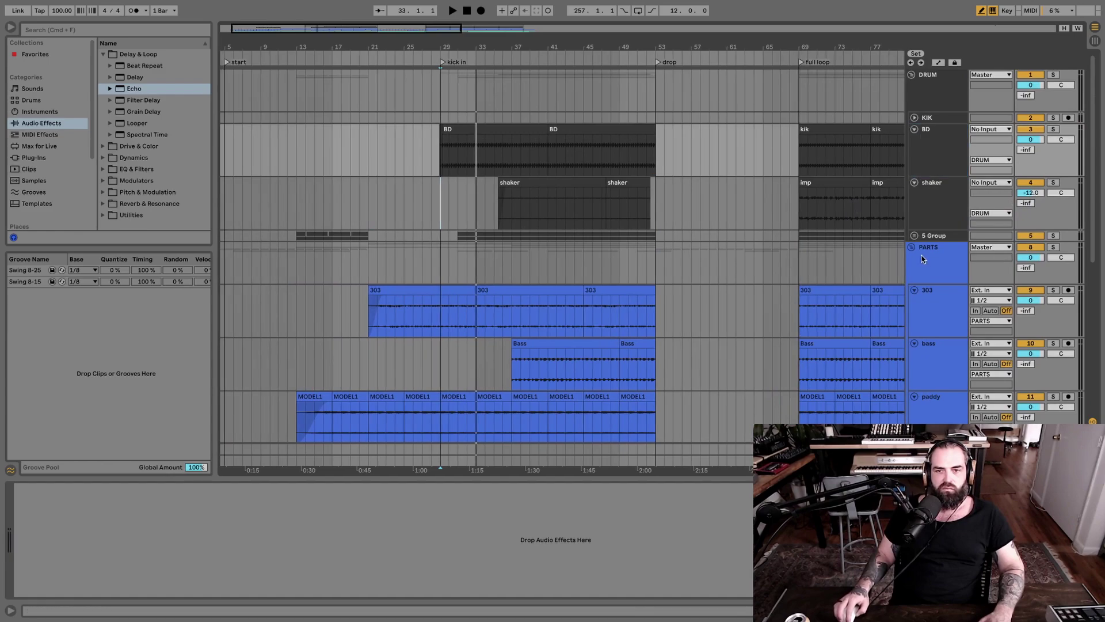
{"action": "left_click", "coordinate": [912, 249]}
{"action": "key", "text": "space"}
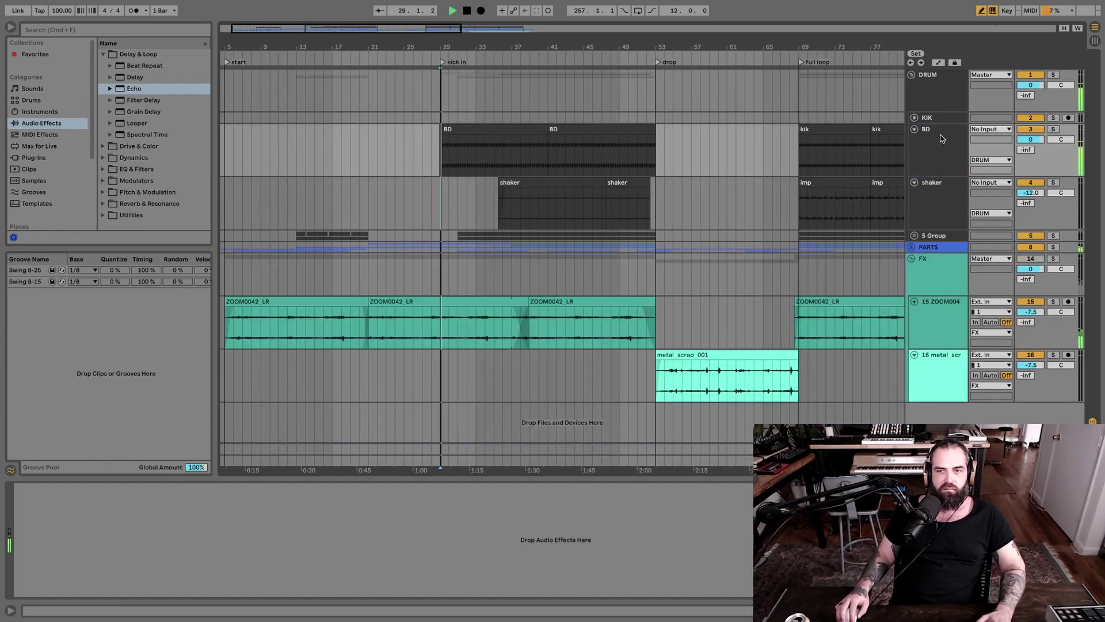
{"action": "left_click", "coordinate": [1053, 129]}
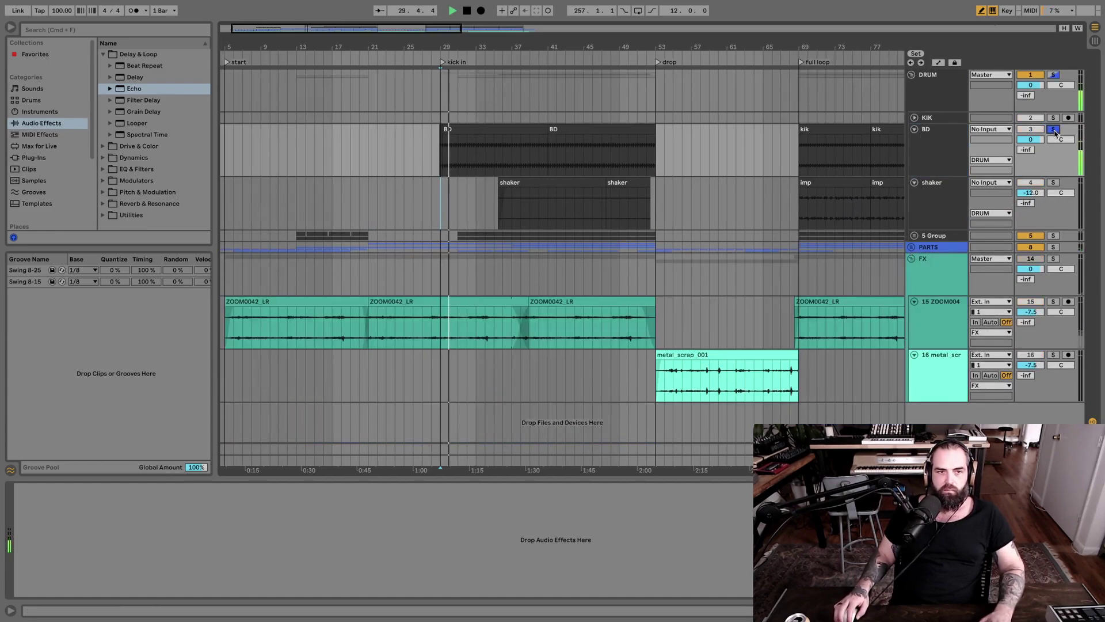
{"action": "key", "text": "space"}
Step: Load the UAD Pultec EQP-1A from the favorites onto the BD track and move its window clear of the drum tracks
{"action": "left_click", "coordinate": [36, 54]}
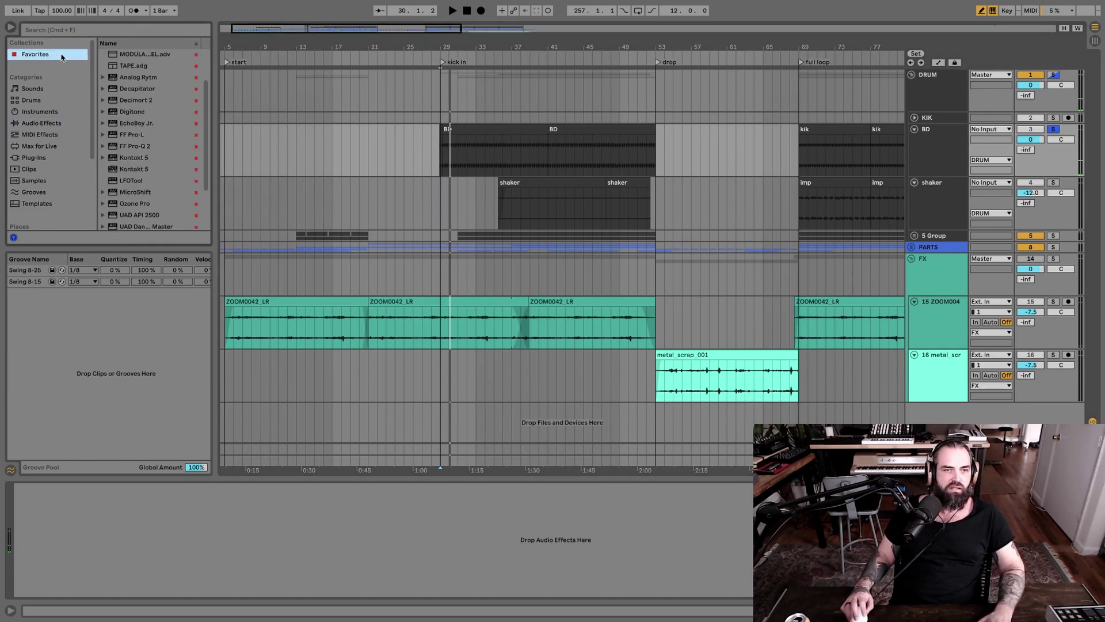
{"action": "scroll", "coordinate": [160, 124], "scroll_direction": "down", "scroll_amount": 5}
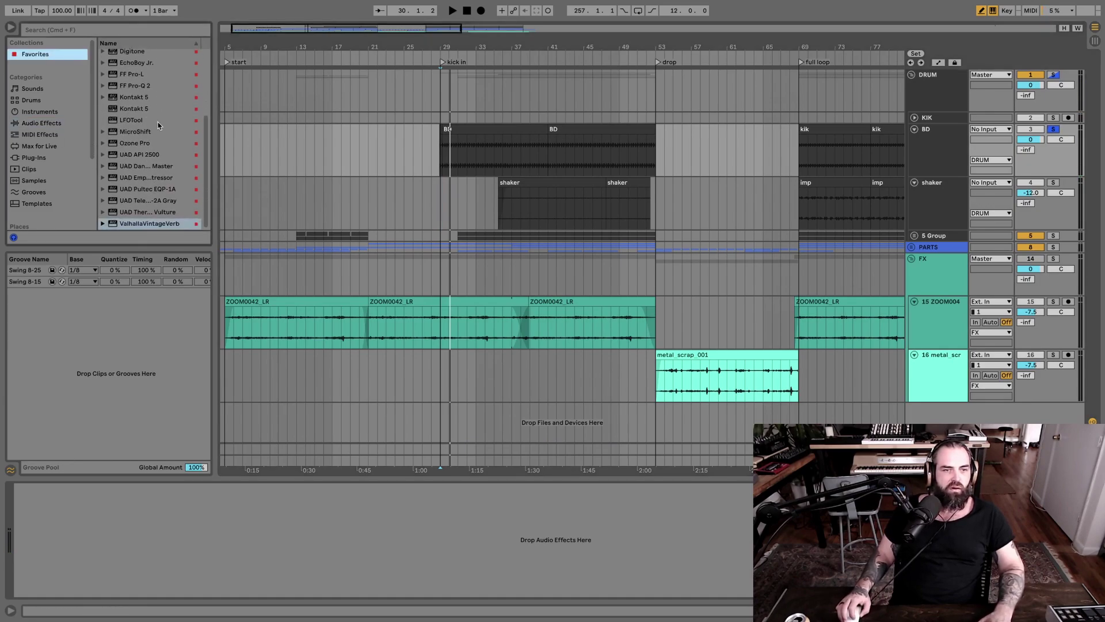
{"action": "double_click", "coordinate": [144, 192]}
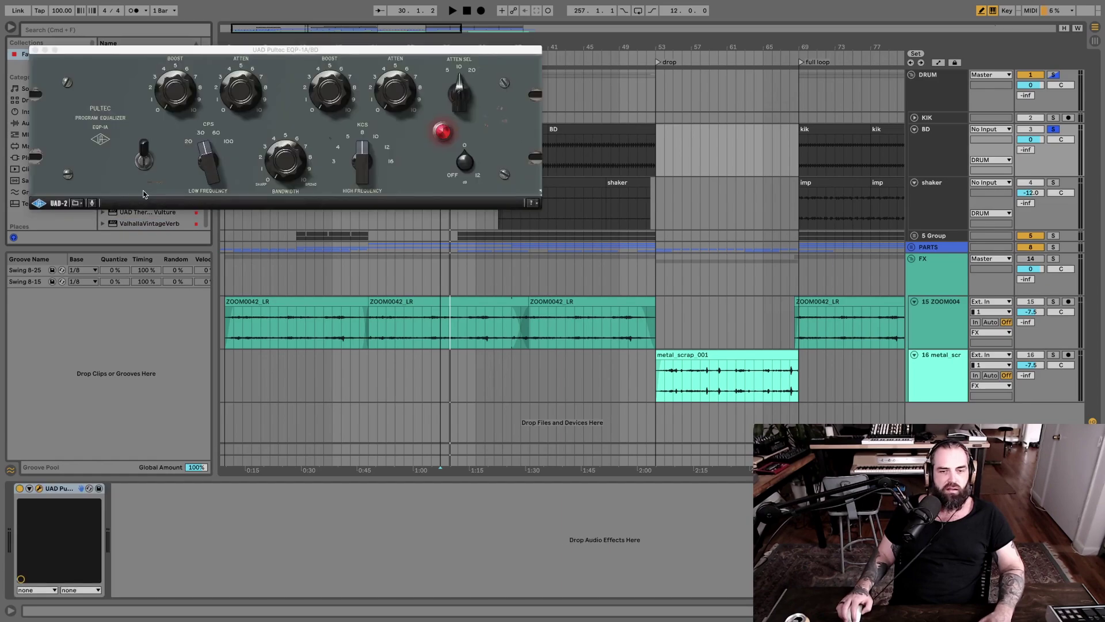
{"action": "left_click_drag", "start_coordinate": [273, 56], "coordinate": [596, 312]}
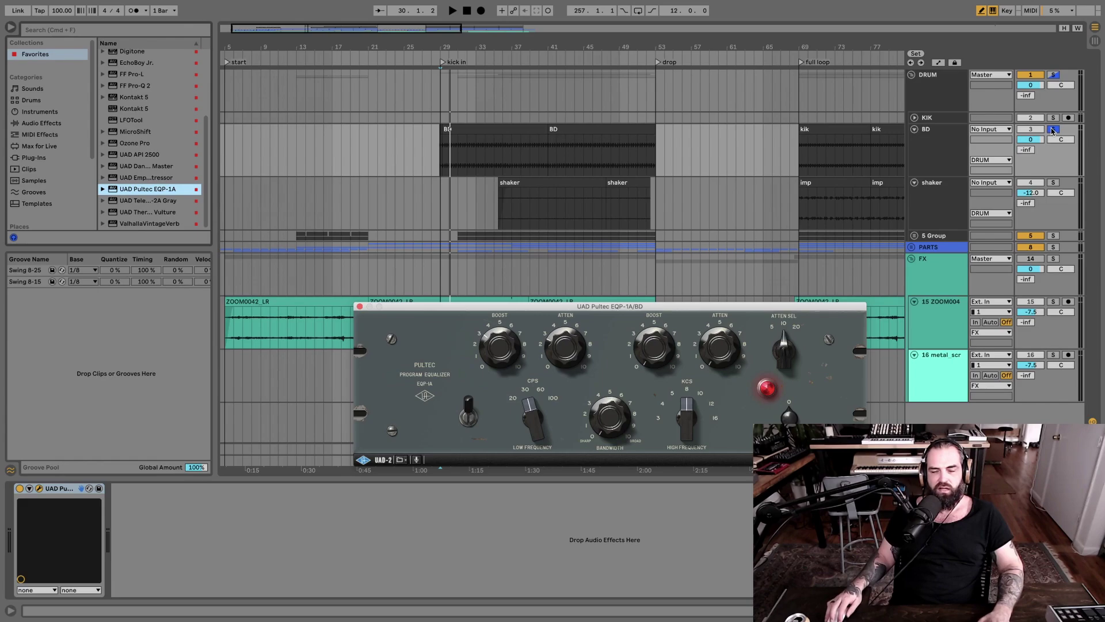
Step: Compare the soloed BD with the Pultec bypassed and active, unsolo the track, and close the plug-in window
{"action": "key", "text": "space"}
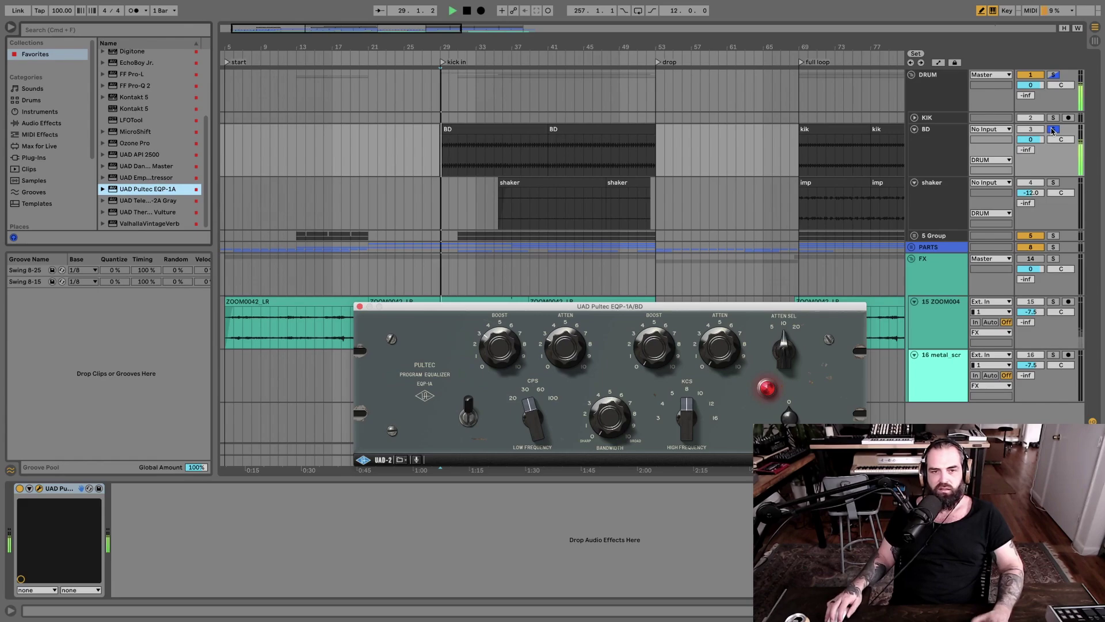
{"action": "left_click", "coordinate": [19, 488]}
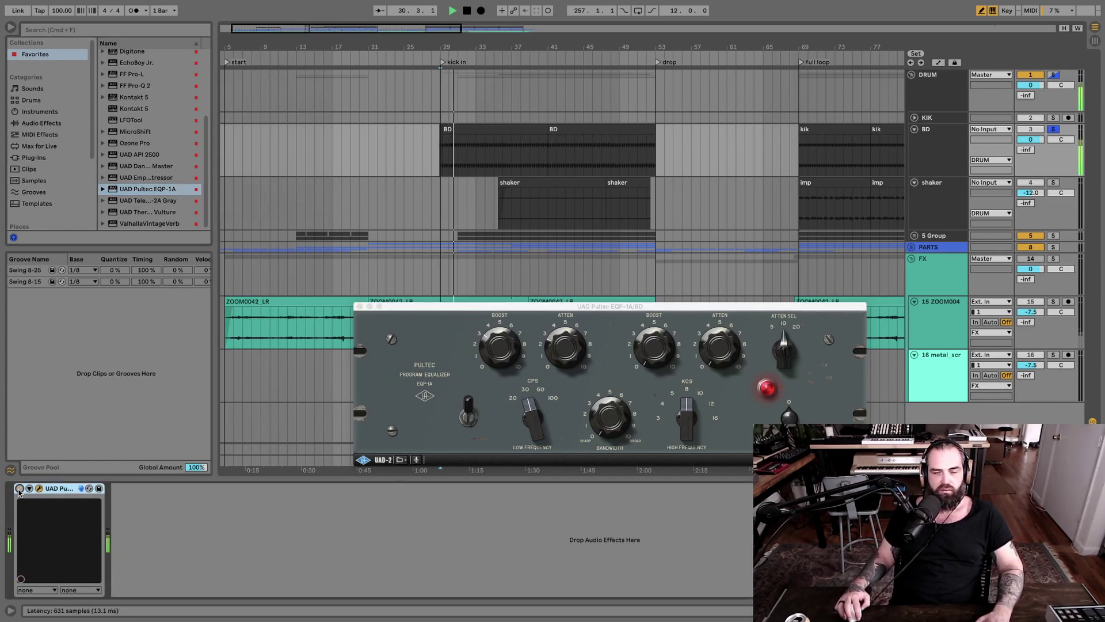
{"action": "left_click", "coordinate": [19, 488]}
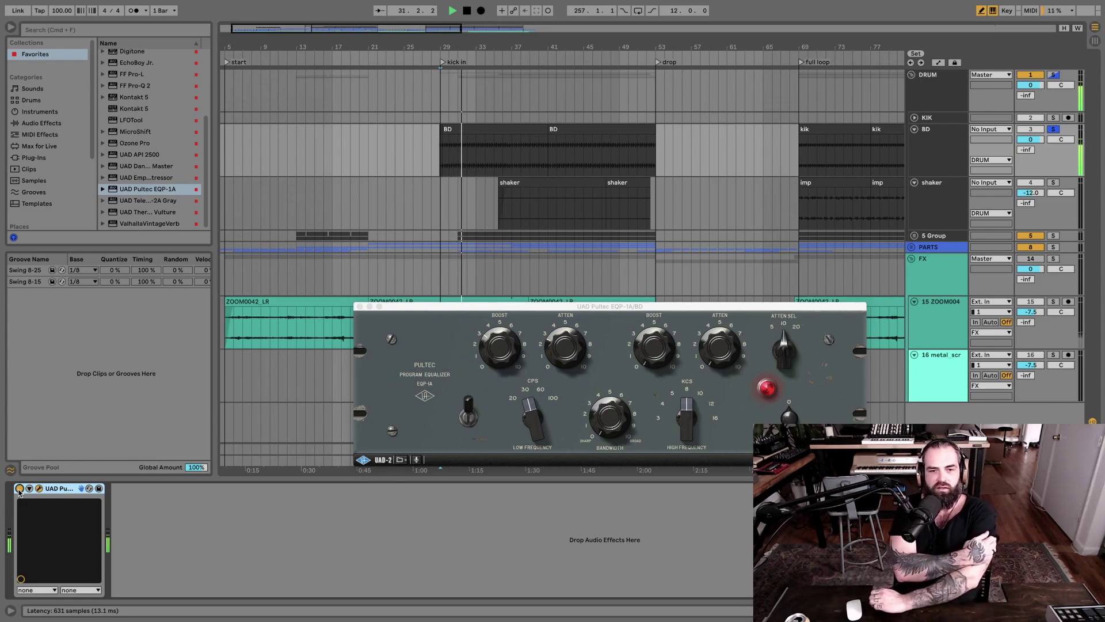
{"action": "left_click", "coordinate": [493, 363]}
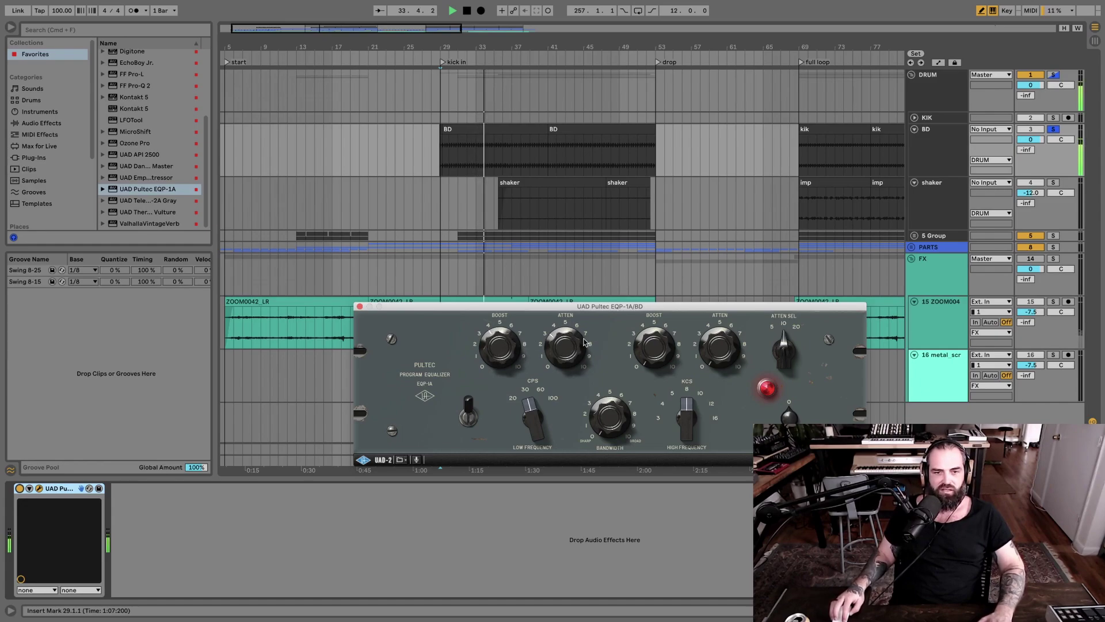
{"action": "left_click", "coordinate": [1053, 130]}
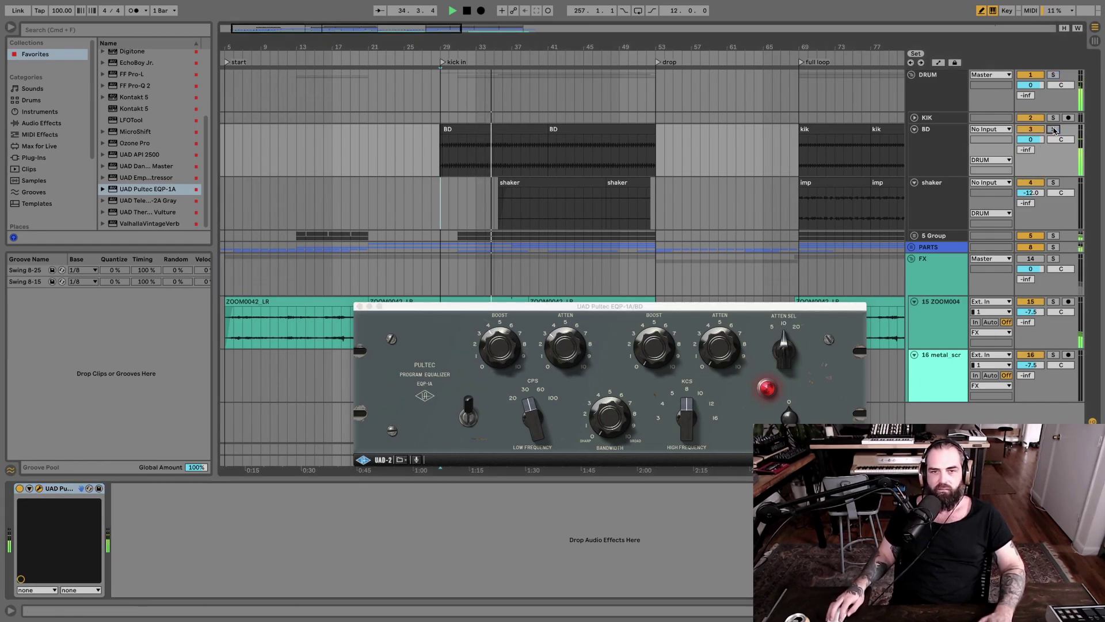
{"action": "left_click", "coordinate": [359, 307]}
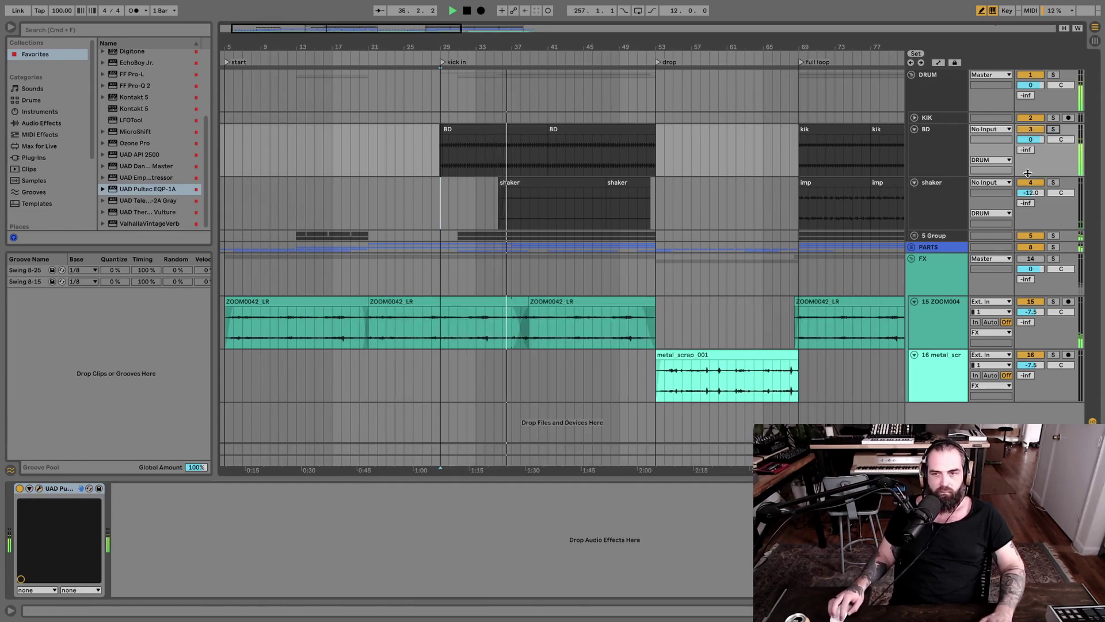
Step: Switch to the Session mixer, briefly solo BD to check it, and solo and select the shaker track
{"action": "left_click", "coordinate": [933, 190]}
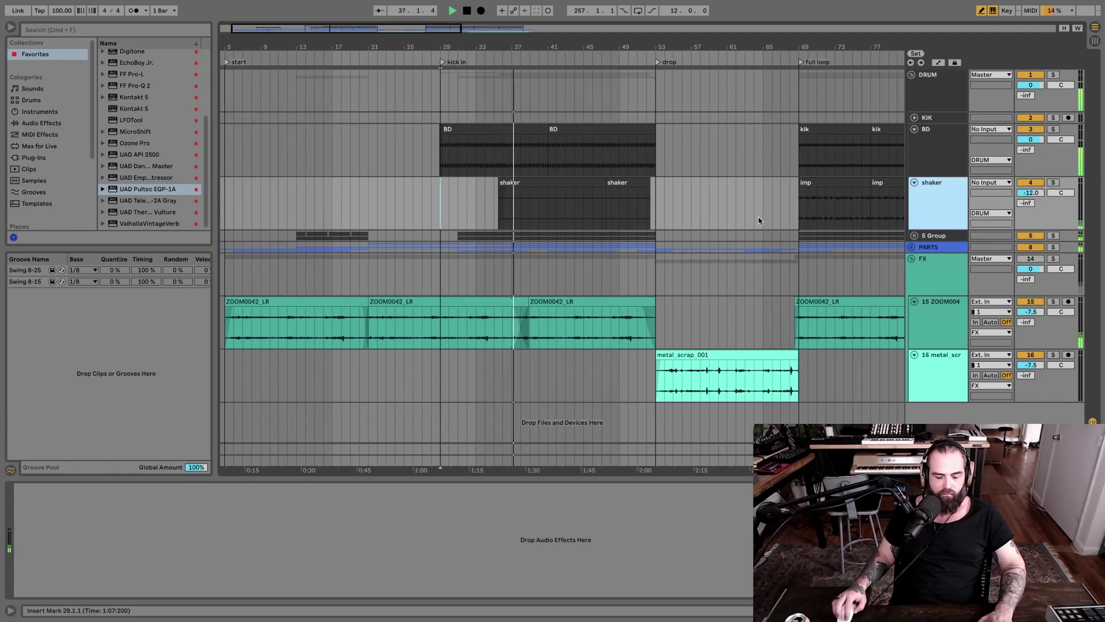
{"action": "key", "text": "Tab"}
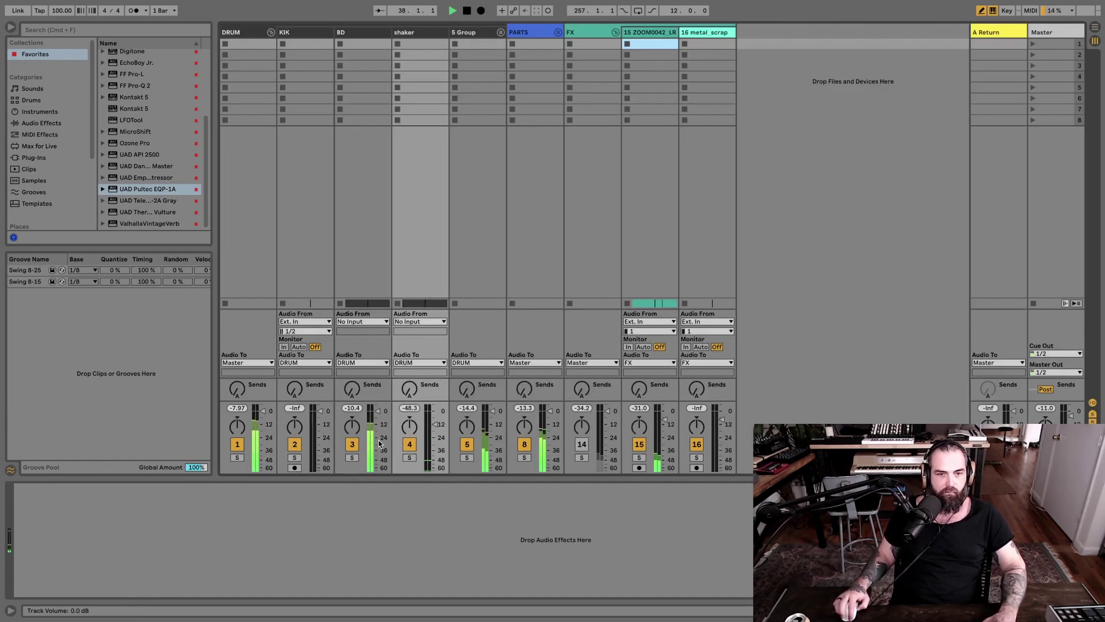
{"action": "left_click", "coordinate": [352, 458]}
{"action": "left_click", "coordinate": [352, 458]}
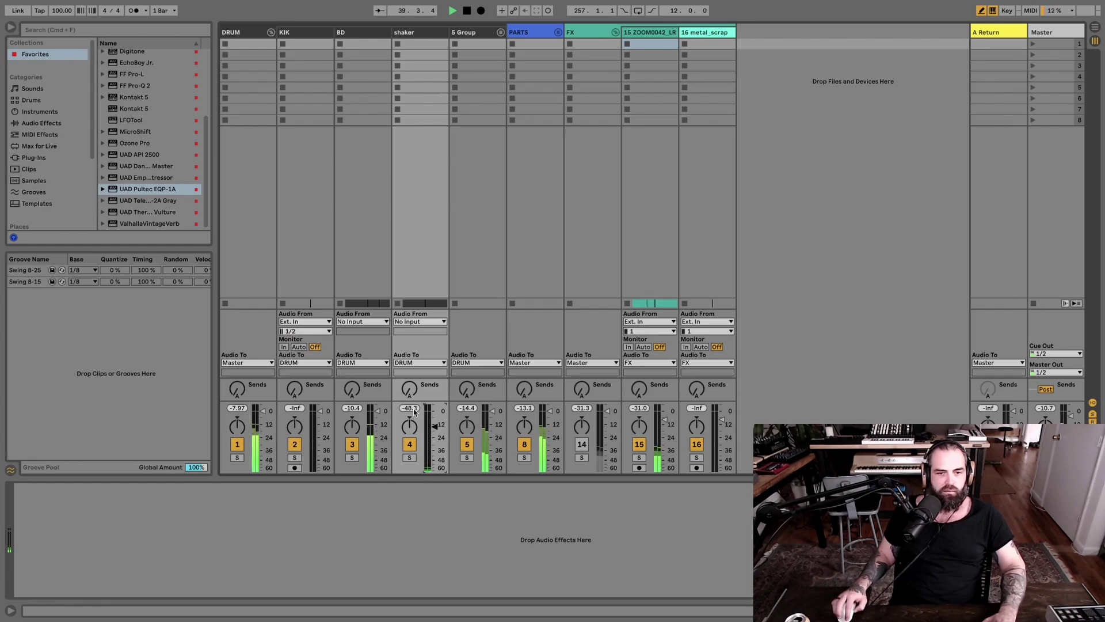
{"action": "left_click", "coordinate": [410, 459]}
{"action": "left_click", "coordinate": [419, 36]}
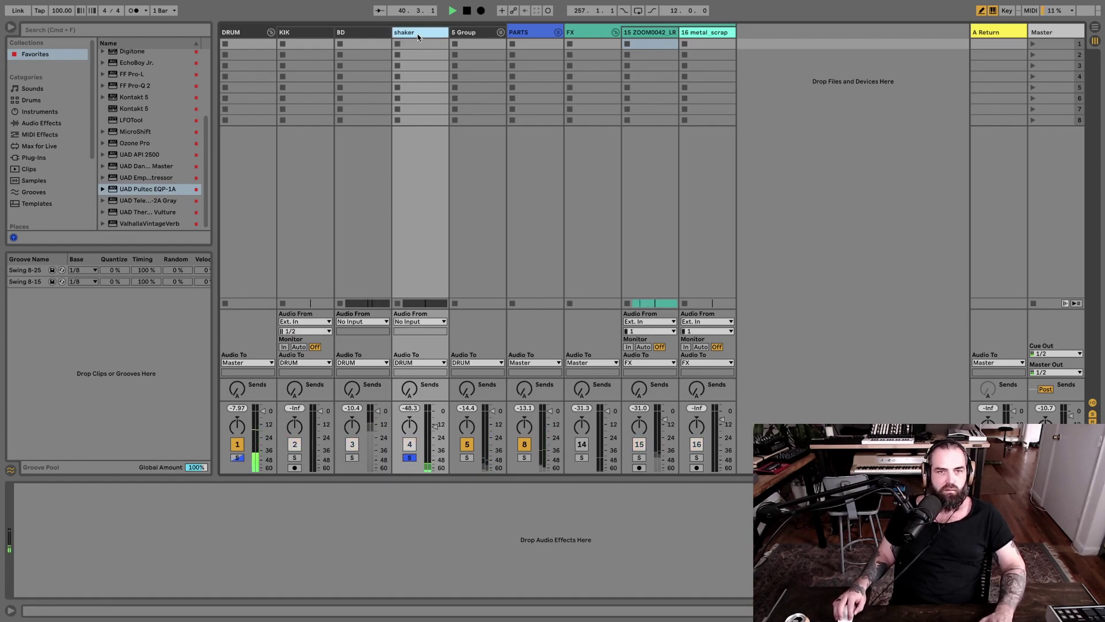
Step: Load EchoBoy Jr. from the favorites onto the shaker track and move its window clear of the mixer controls
{"action": "key", "text": "space"}
{"action": "scroll", "coordinate": [155, 121], "scroll_direction": "up", "scroll_amount": 3}
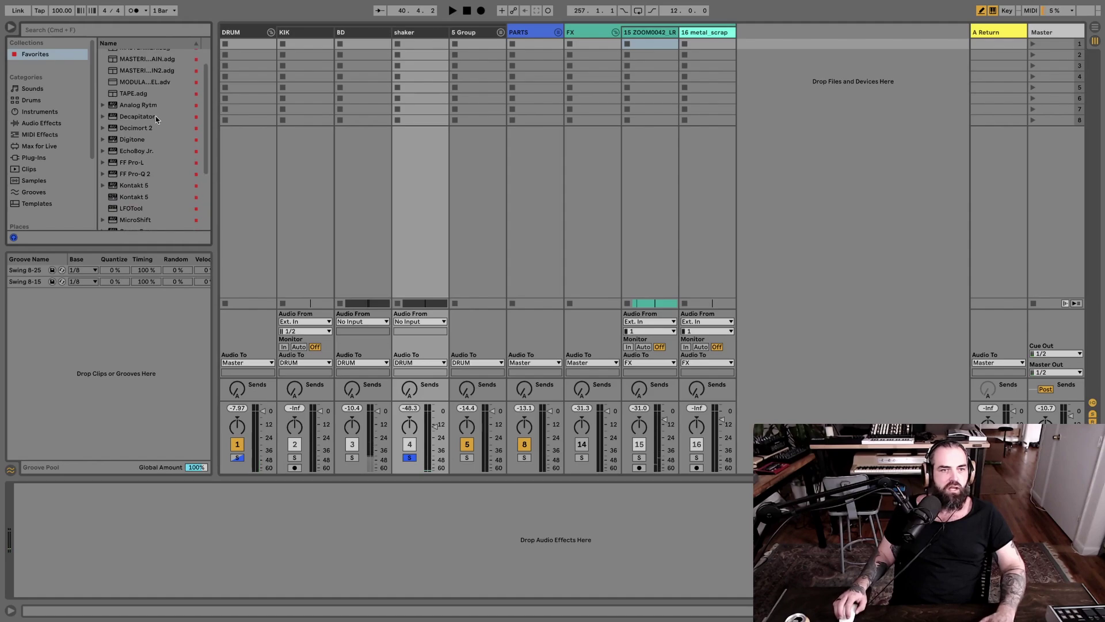
{"action": "double_click", "coordinate": [137, 152]}
{"action": "key", "text": "space"}
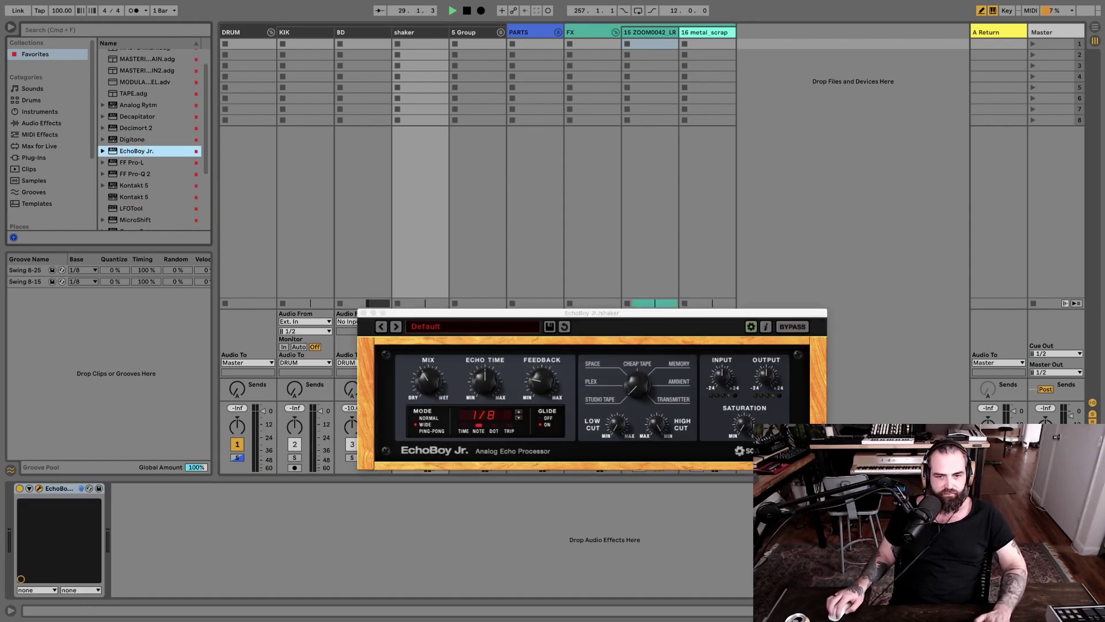
{"action": "left_click_drag", "start_coordinate": [469, 317], "coordinate": [522, 126]}
Step: Return to the Arrangement view and play the soloed shaker from bar 37 with the EchoBoy Jr. window below its clips
{"action": "key", "text": "space"}
{"action": "key", "text": "Tab"}
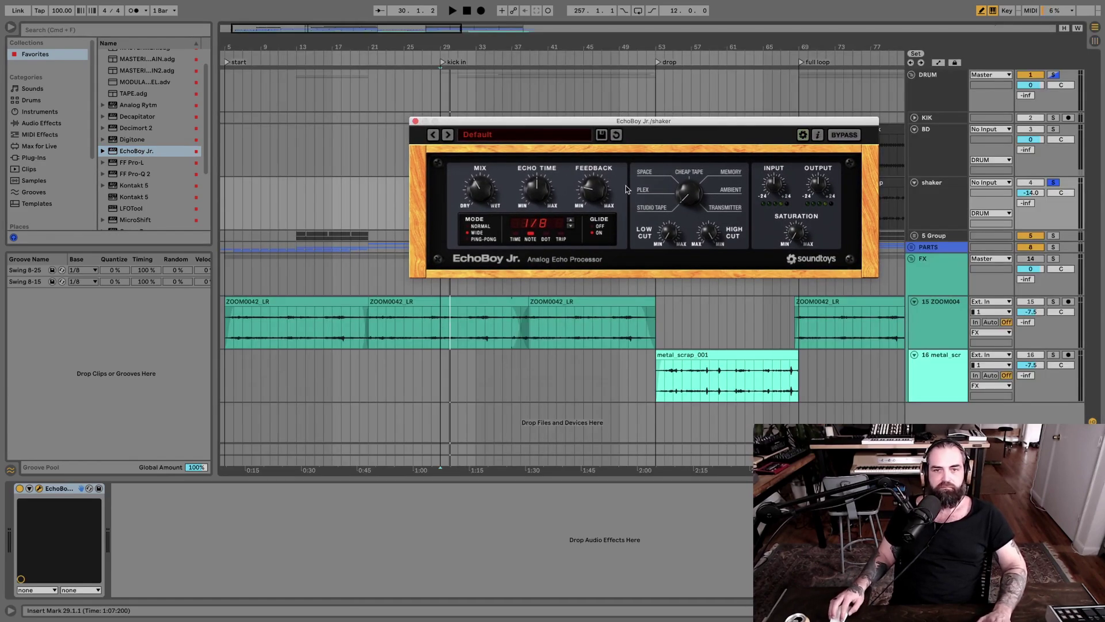
{"action": "left_click_drag", "start_coordinate": [600, 126], "coordinate": [507, 328]}
{"action": "left_click", "coordinate": [510, 205]}
{"action": "key", "text": "space"}
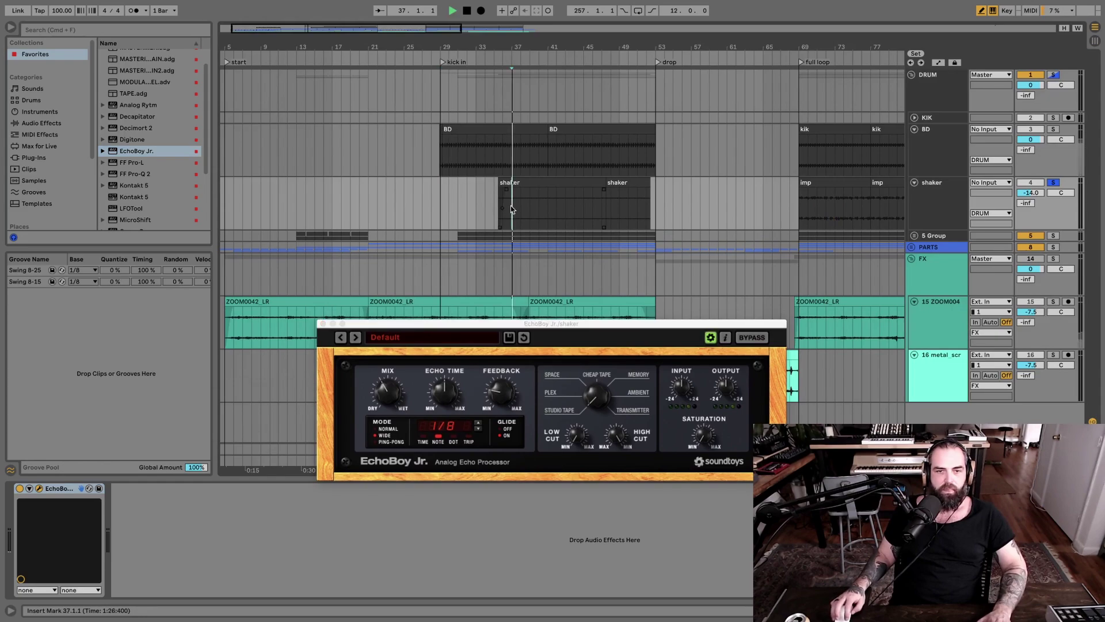
{"action": "left_click_drag", "start_coordinate": [586, 324], "coordinate": [567, 293]}
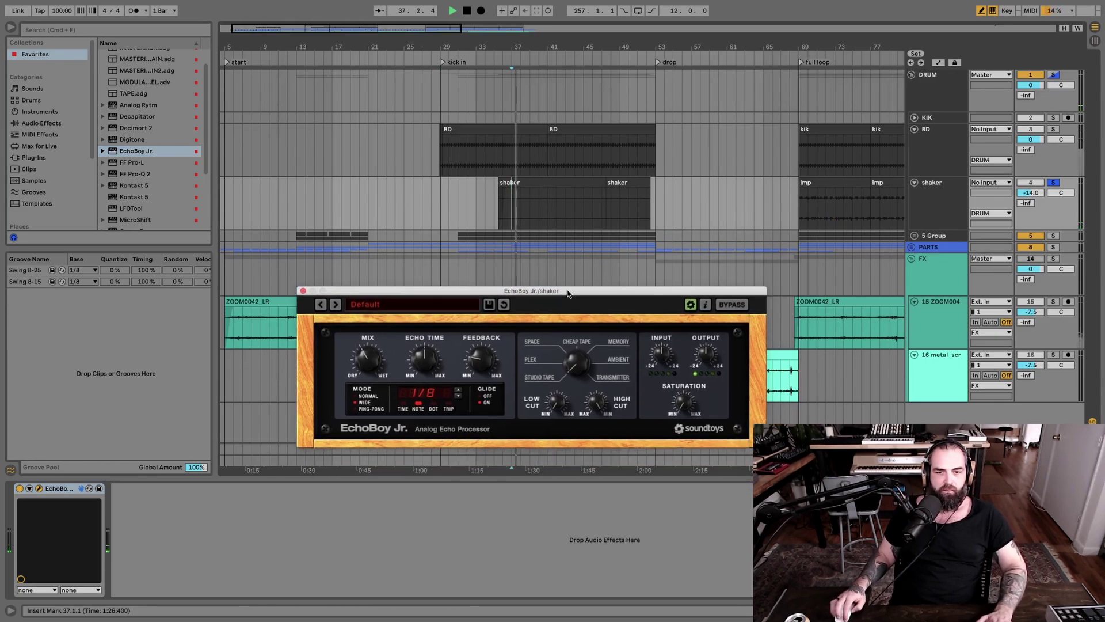
Step: Set the shaker's EchoBoy Jr. to ping-pong mode with a dotted 1/32 echo time, then close its window
{"action": "left_click", "coordinate": [371, 409]}
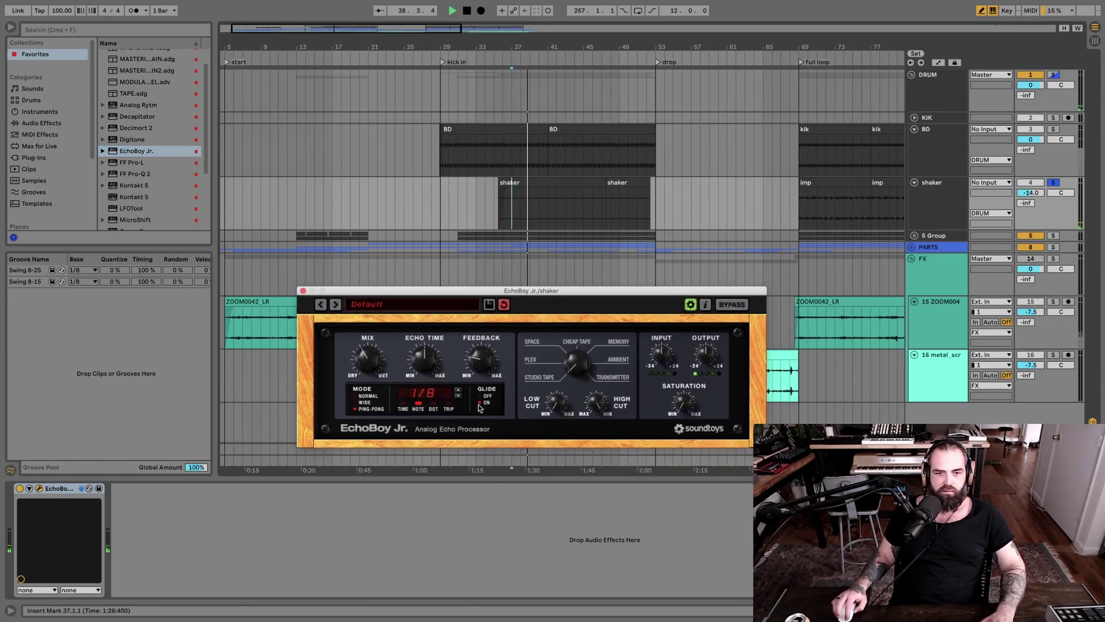
{"action": "left_click_drag", "start_coordinate": [426, 363], "coordinate": [424, 367]}
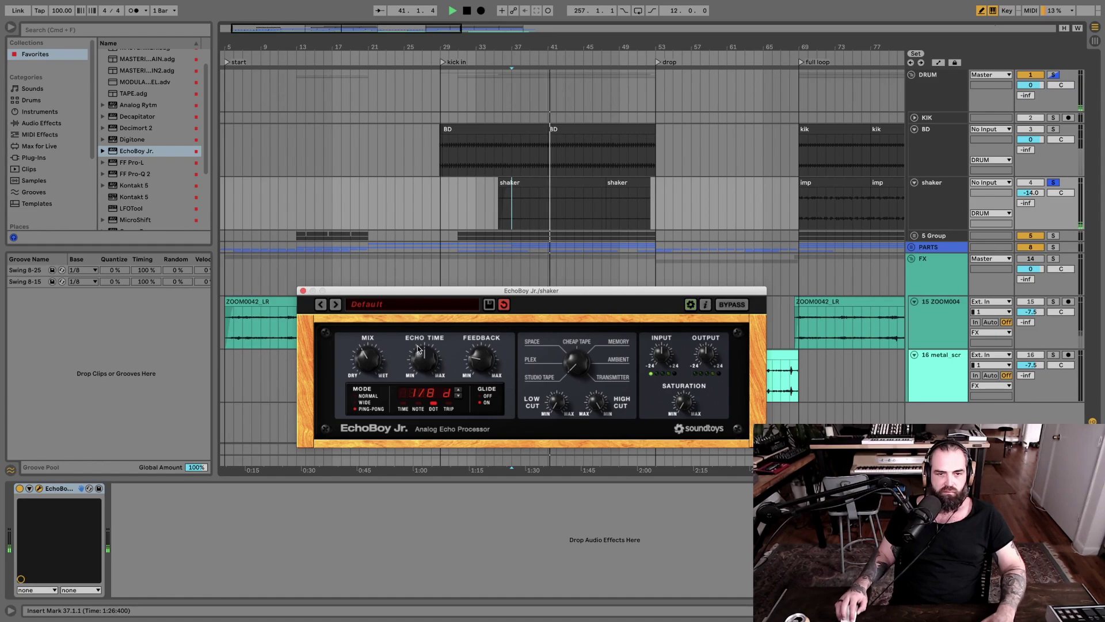
{"action": "left_click_drag", "start_coordinate": [419, 349], "coordinate": [415, 364]}
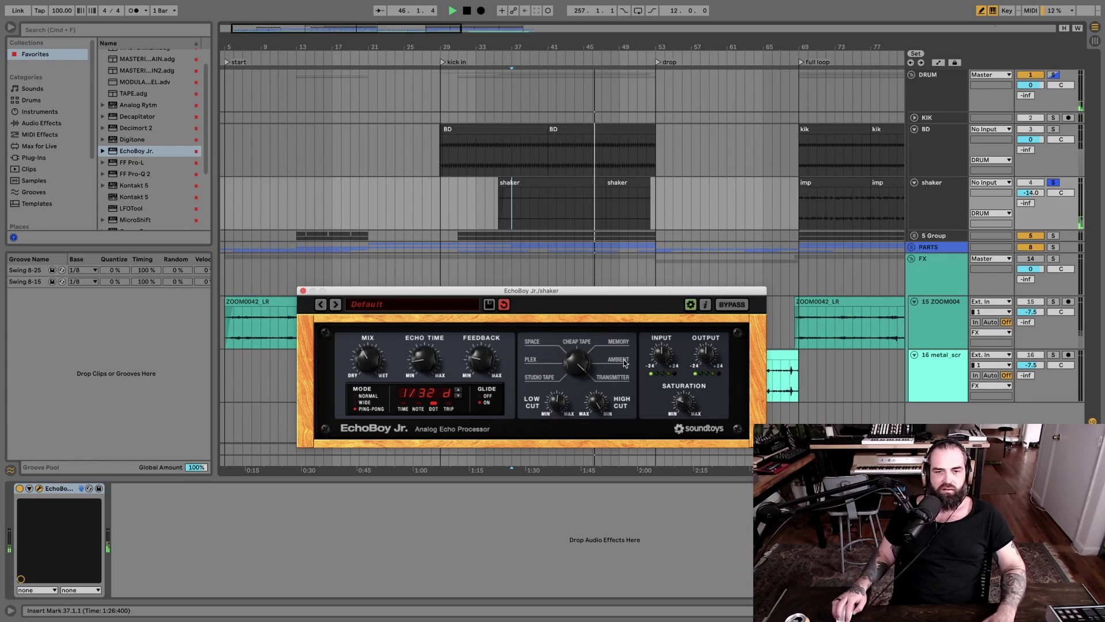
{"action": "left_click", "coordinate": [303, 291]}
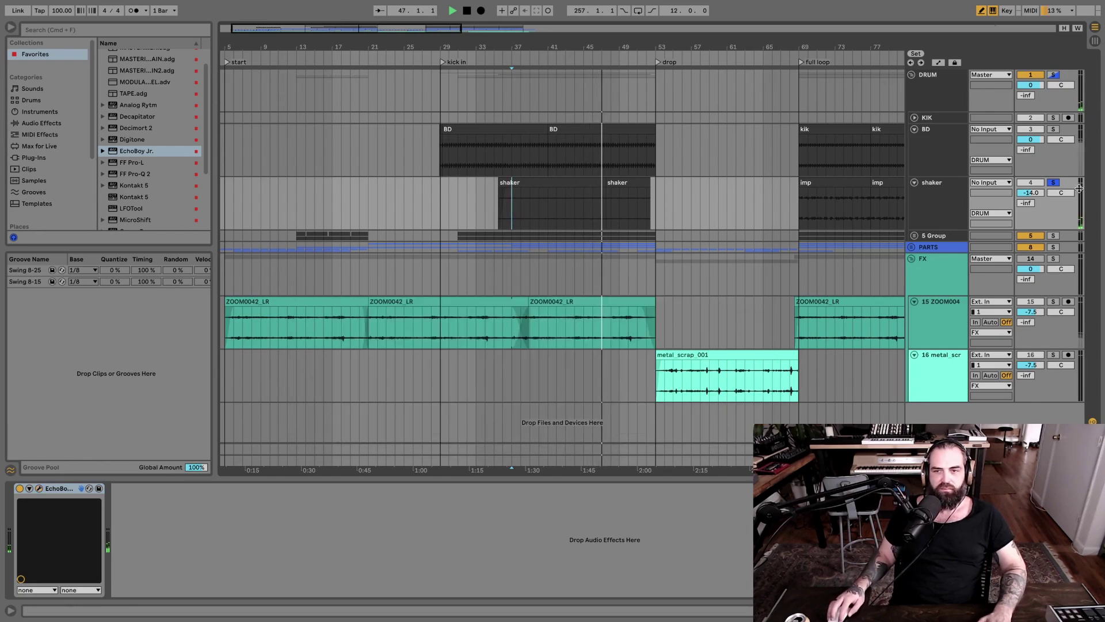
Step: Unsolo the shaker, play the full mix from bar 38, and lower the EchoBoy Jr. mix toward dry
{"action": "left_click", "coordinate": [1053, 182]}
{"action": "left_click", "coordinate": [523, 219]}
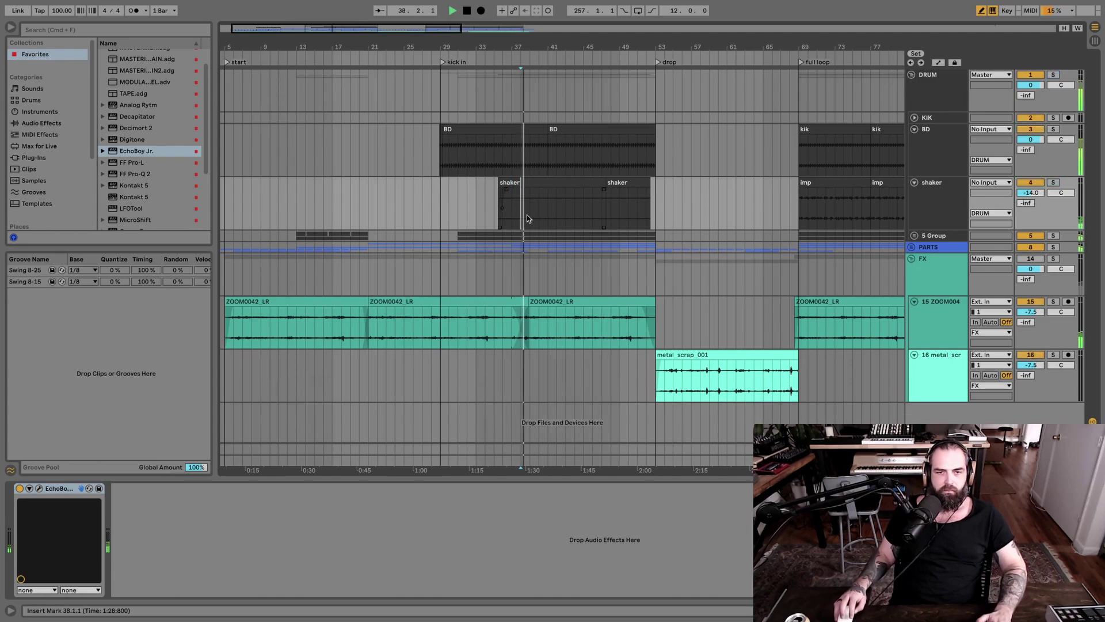
{"action": "left_click", "coordinate": [39, 488]}
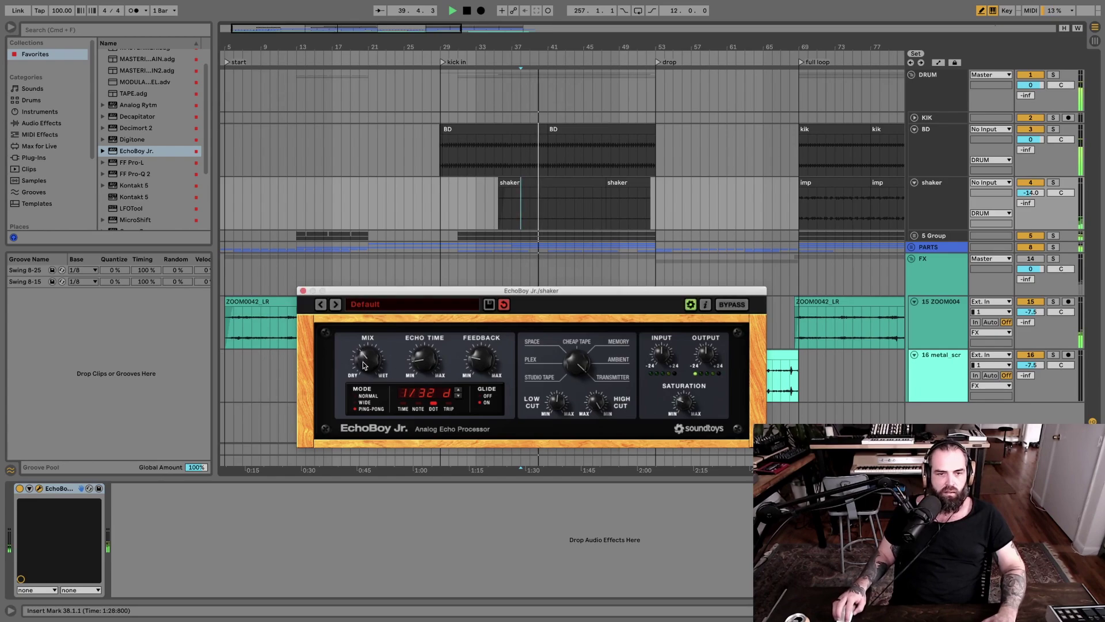
{"action": "left_click_drag", "start_coordinate": [363, 365], "coordinate": [362, 373]}
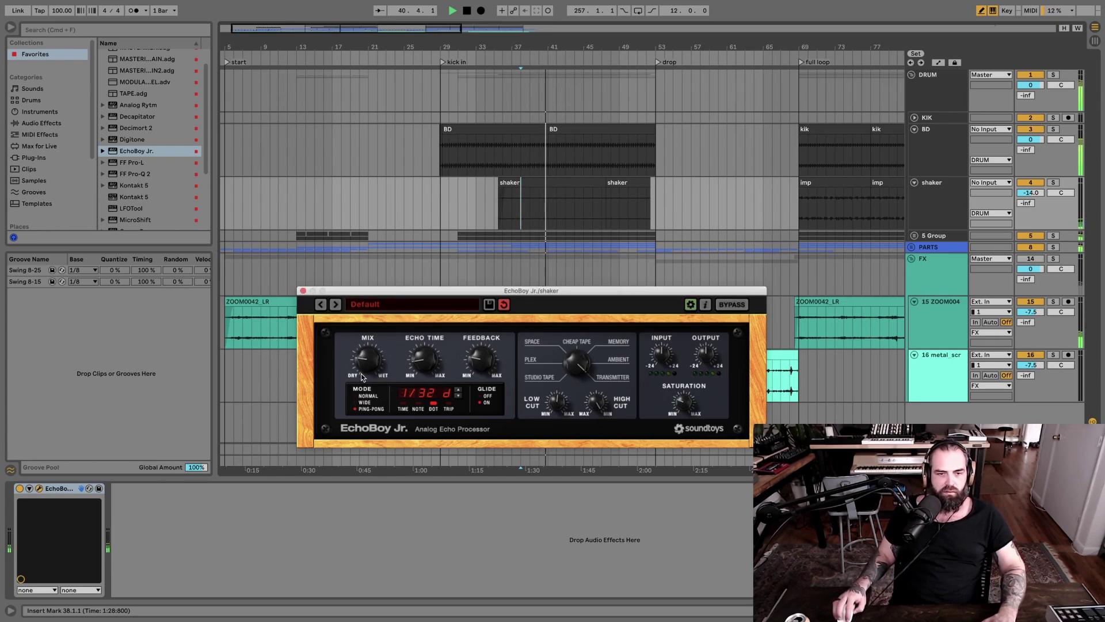
{"action": "left_click", "coordinate": [303, 291]}
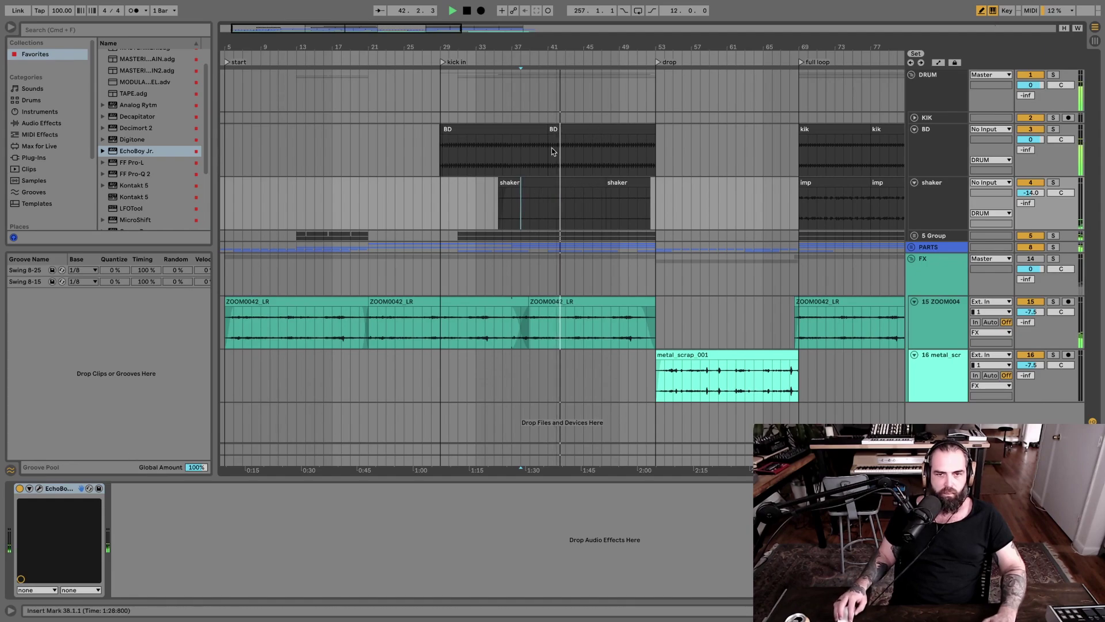
Step: Reopen the shaker's EchoBoy Jr., raise its feedback, set the echo time to dotted 1/16, and close it
{"action": "left_click", "coordinate": [39, 488]}
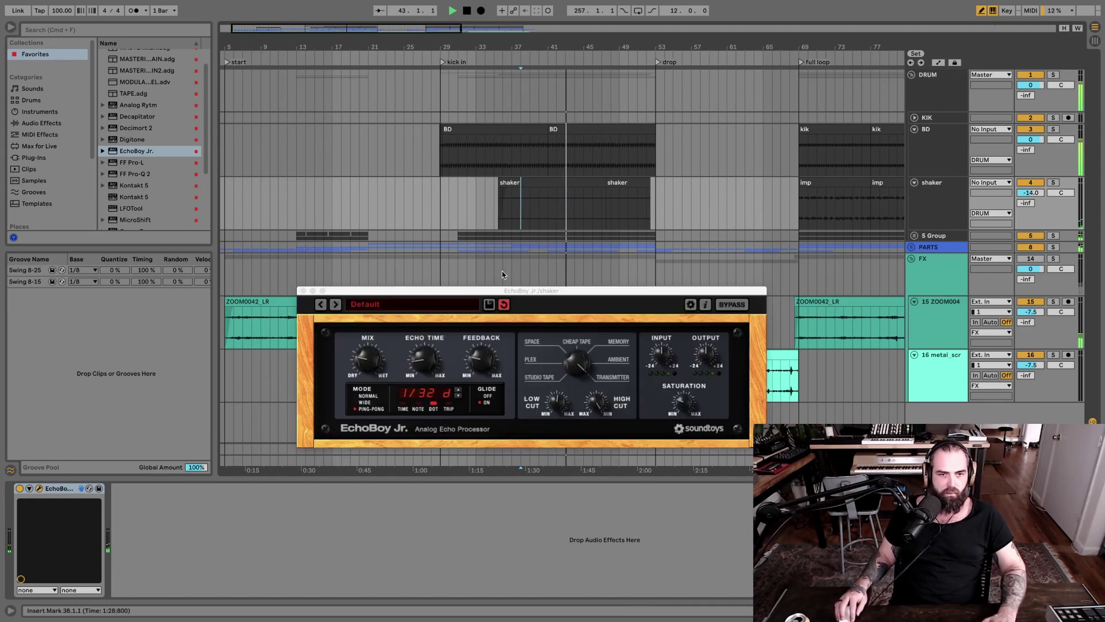
{"action": "left_click", "coordinate": [469, 362]}
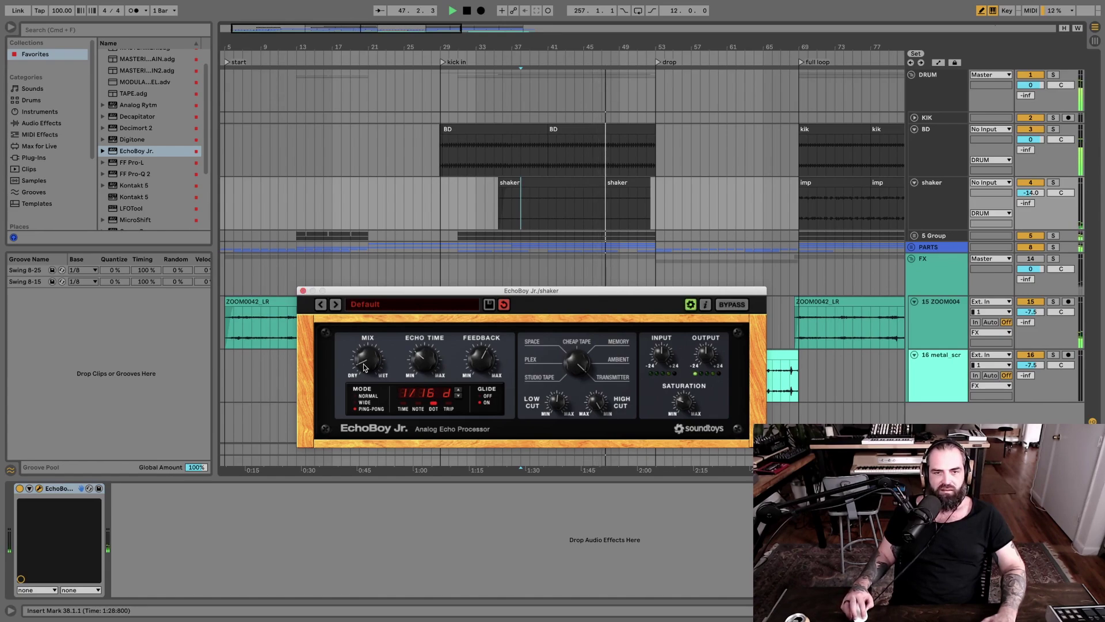
{"action": "left_click", "coordinate": [303, 292]}
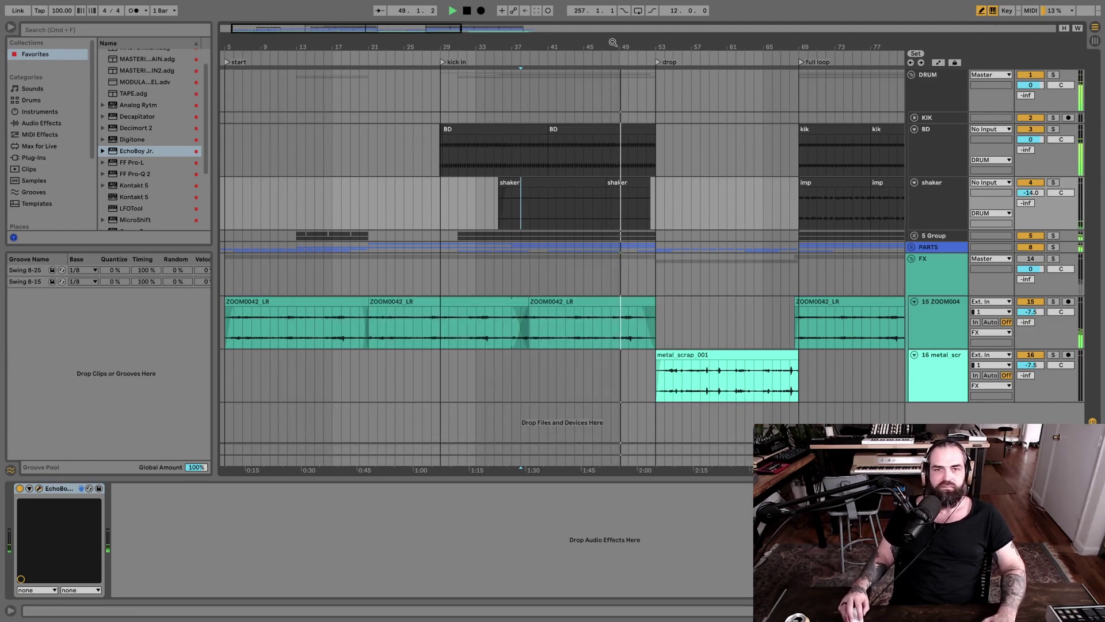
Step: Expand 5 Group to show its imp and hh tracks and play the arrangement from the full loop marker
{"action": "left_click_drag", "start_coordinate": [613, 43], "coordinate": [610, 18]}
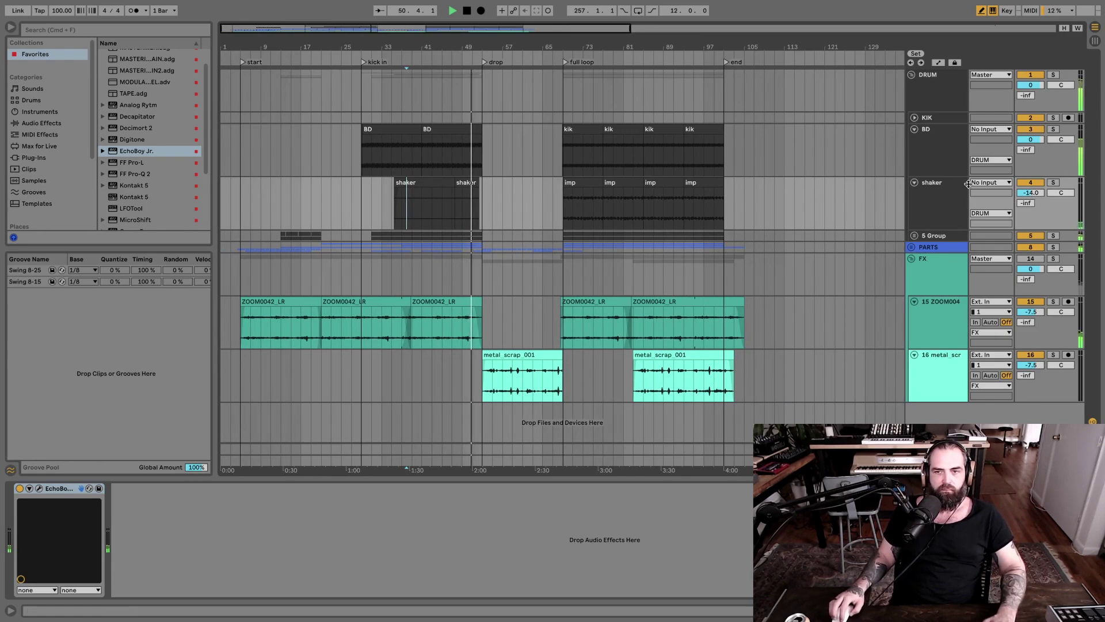
{"action": "left_click", "coordinate": [915, 235]}
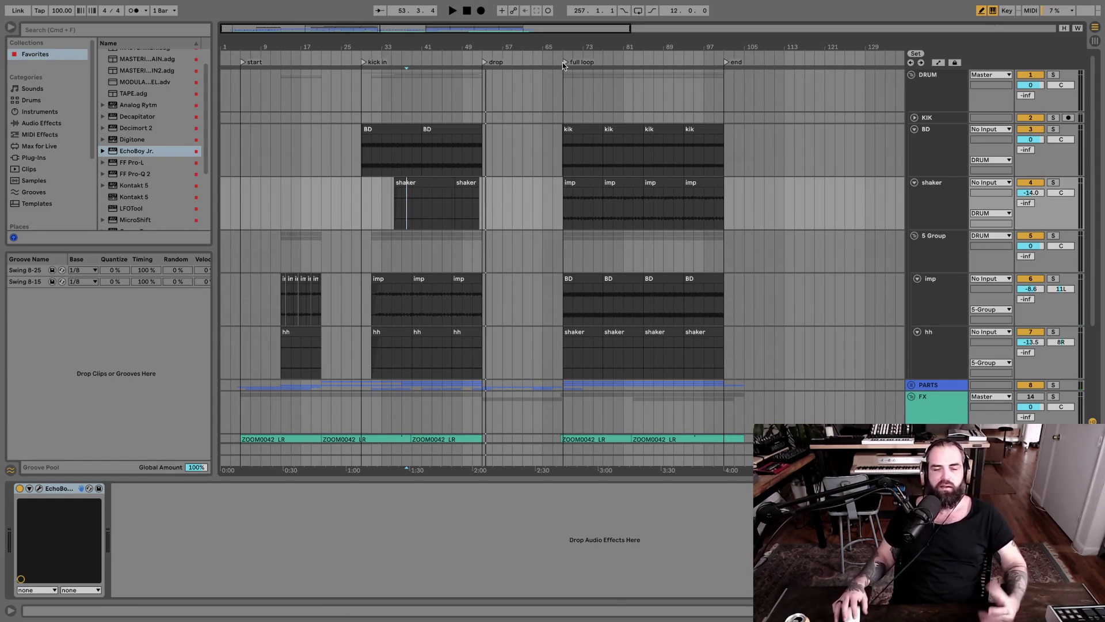
{"action": "left_click", "coordinate": [562, 62]}
{"action": "left_click", "coordinate": [615, 183]}
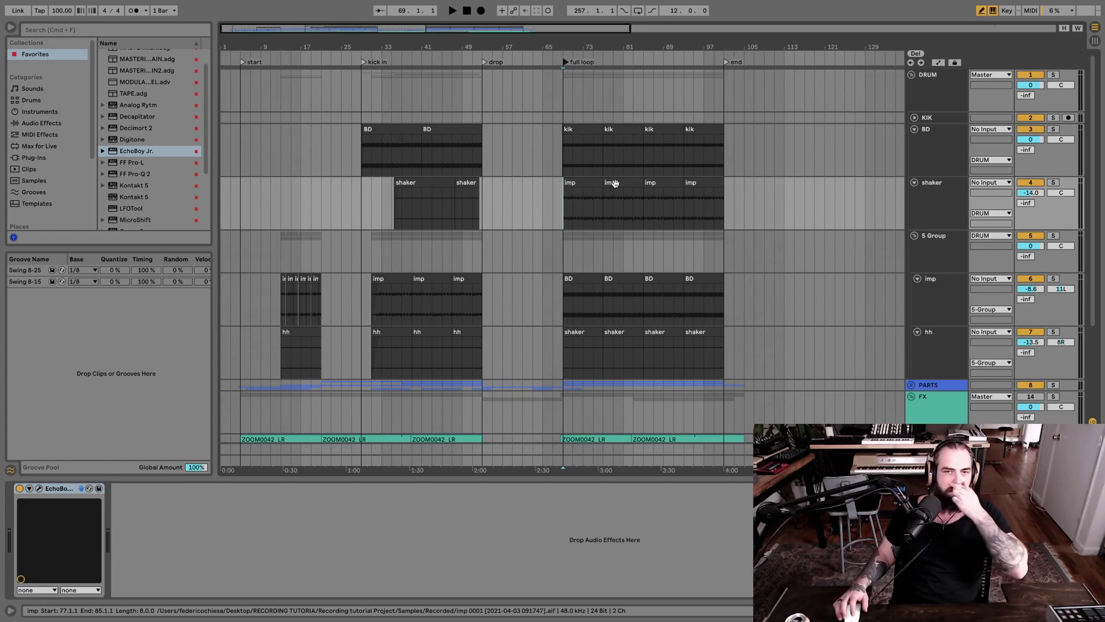
{"action": "key", "text": "space"}
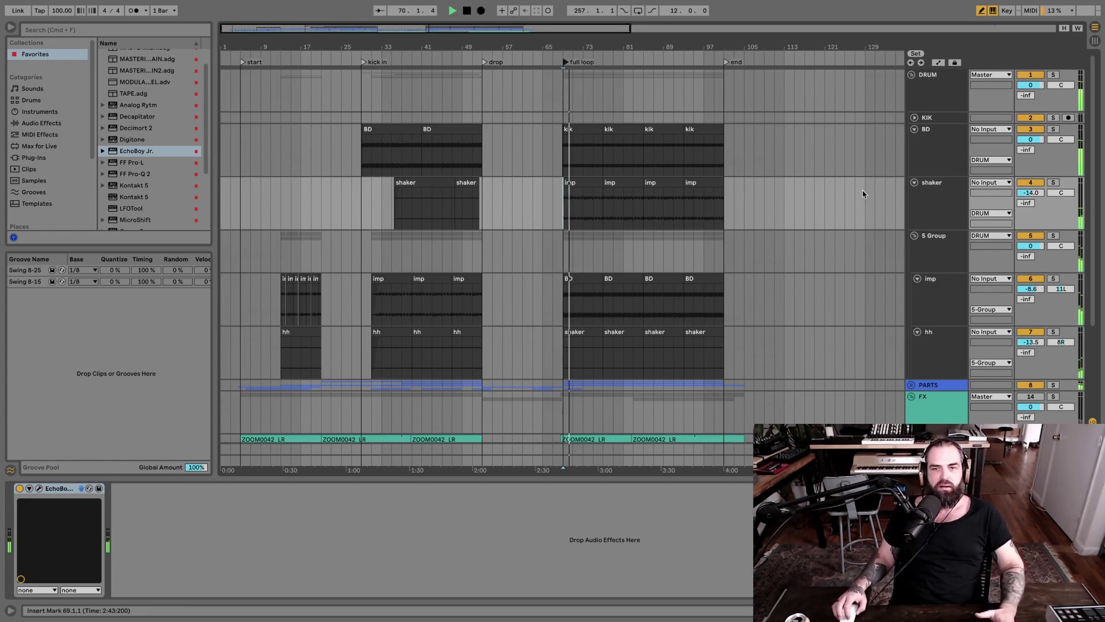
Step: Expand the KIK track, solo shaker and BD in turn, and play BD from bar 41 to compare its clips
{"action": "left_click", "coordinate": [915, 119]}
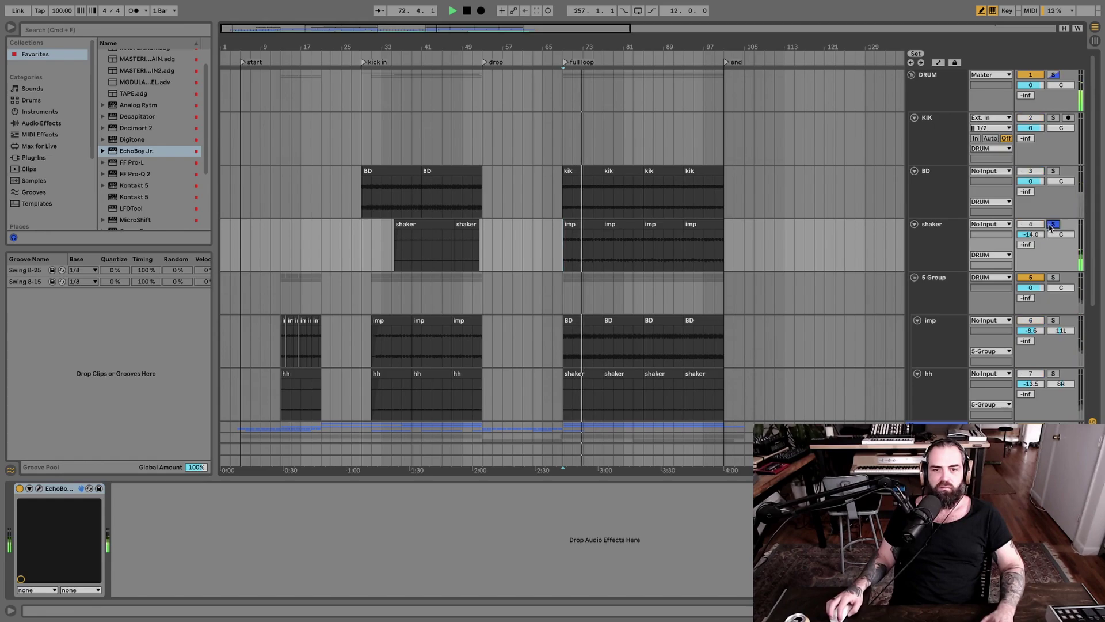
{"action": "left_click", "coordinate": [1053, 171]}
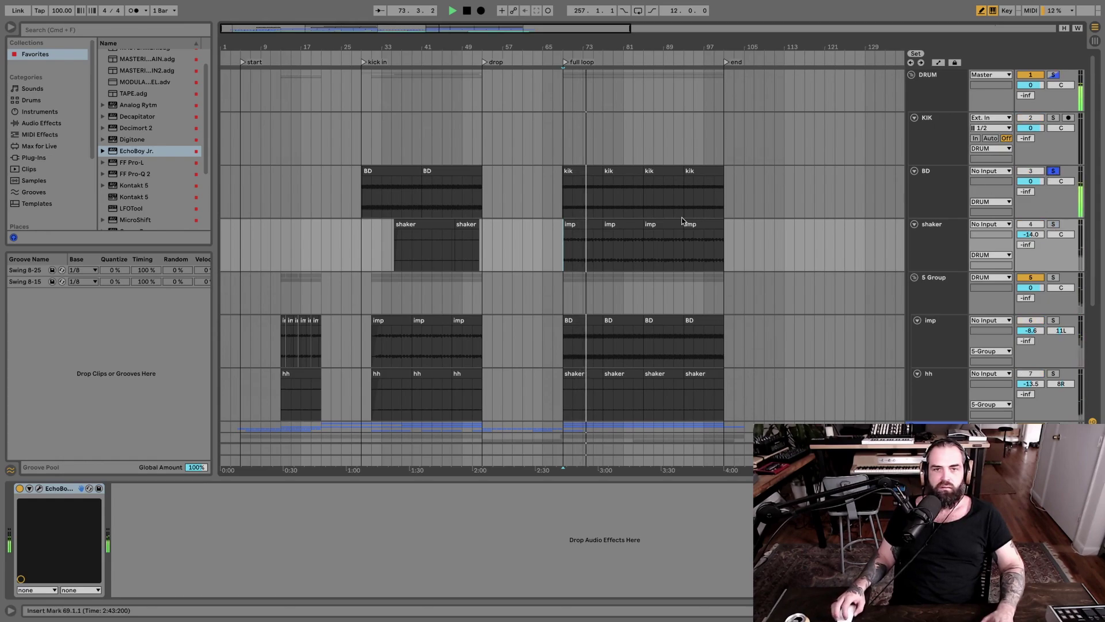
{"action": "scroll", "coordinate": [679, 217], "scroll_direction": "down", "scroll_amount": 1}
{"action": "left_click", "coordinate": [425, 185]}
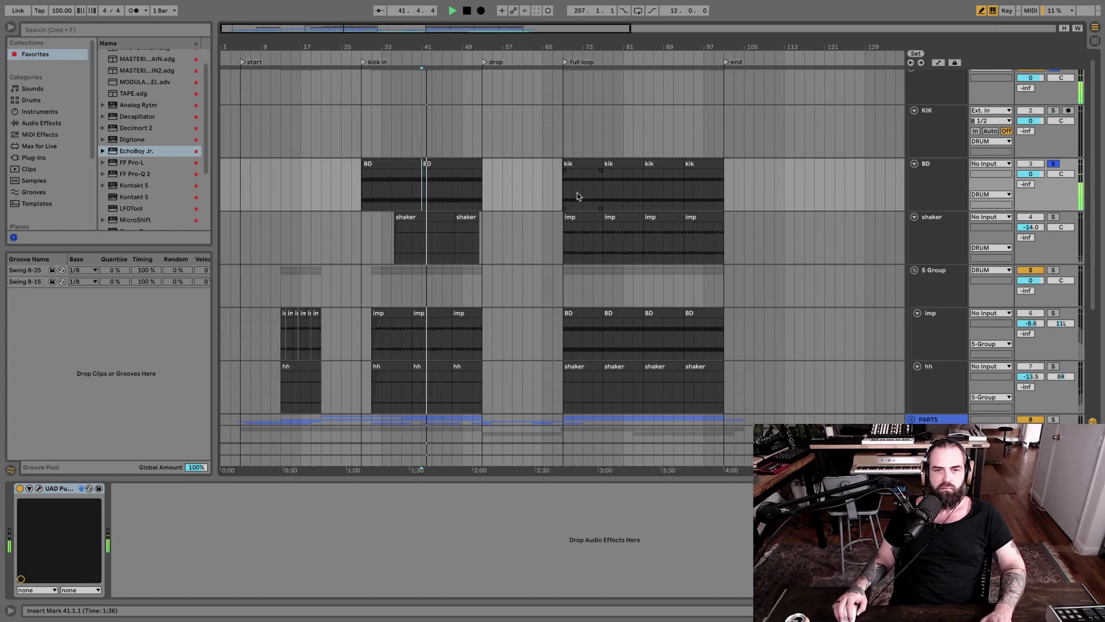
{"action": "scroll", "coordinate": [501, 178], "scroll_direction": "down", "scroll_amount": 2}
{"action": "scroll", "coordinate": [502, 182], "scroll_direction": "up", "scroll_amount": 3}
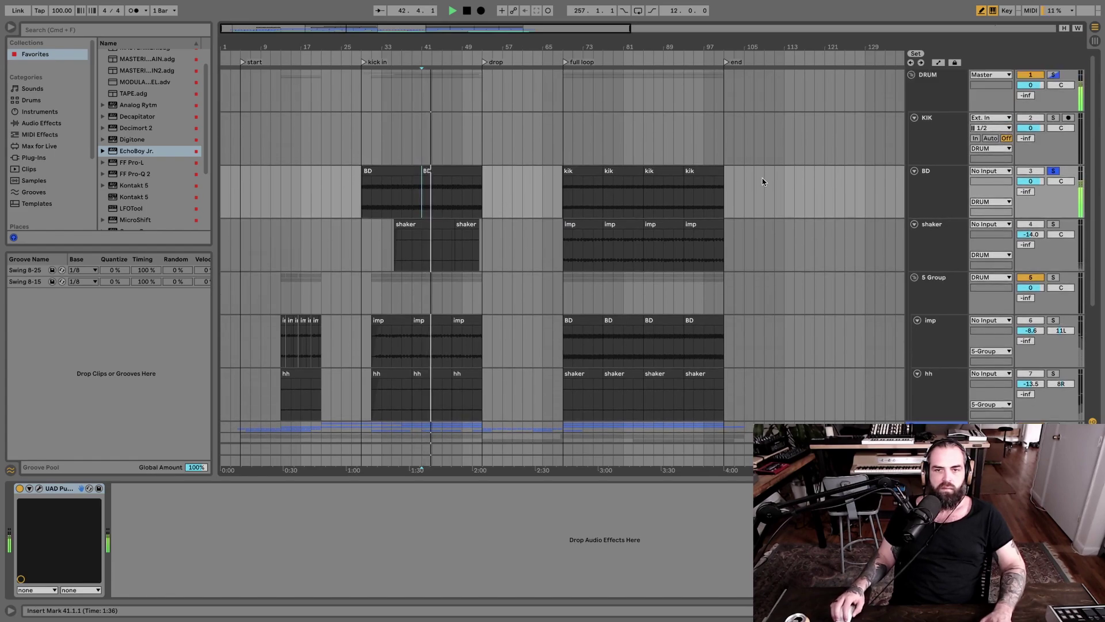
Step: Play the full loop section from bar 73, briefly solo the imp track to check its clips, and stop playback
{"action": "scroll", "coordinate": [762, 181], "scroll_direction": "down", "scroll_amount": 10}
{"action": "scroll", "coordinate": [763, 181], "scroll_direction": "right", "scroll_amount": 10}
{"action": "scroll", "coordinate": [764, 182], "scroll_direction": "left", "scroll_amount": 2}
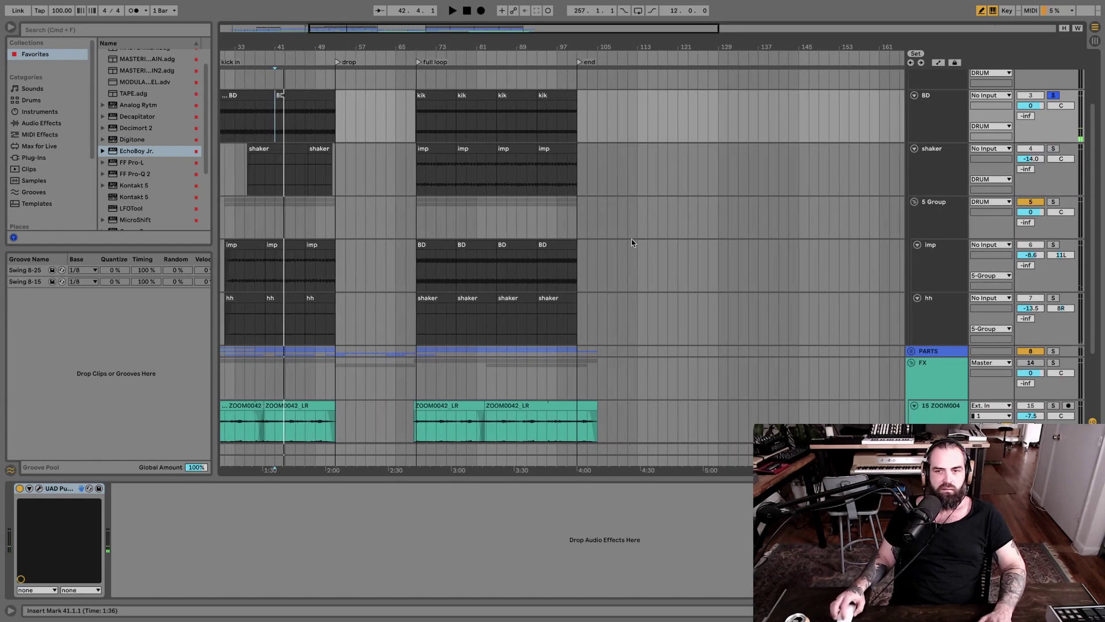
{"action": "left_click", "coordinate": [435, 267]}
{"action": "key", "text": "space"}
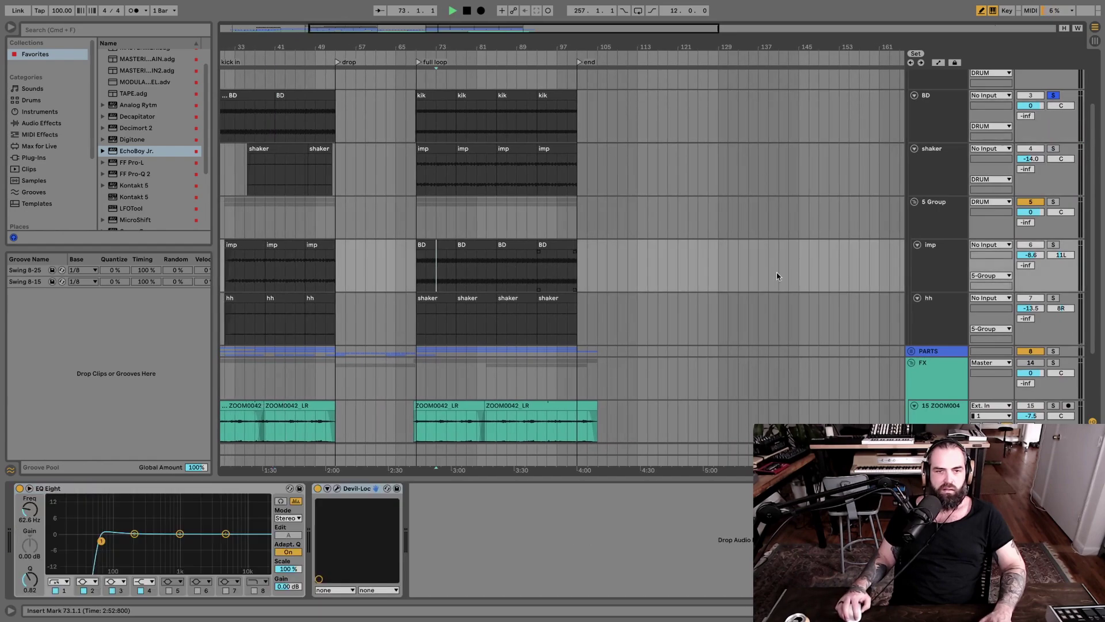
{"action": "left_click", "coordinate": [1053, 245]}
{"action": "left_click", "coordinate": [1053, 246]}
{"action": "key", "text": "space"}
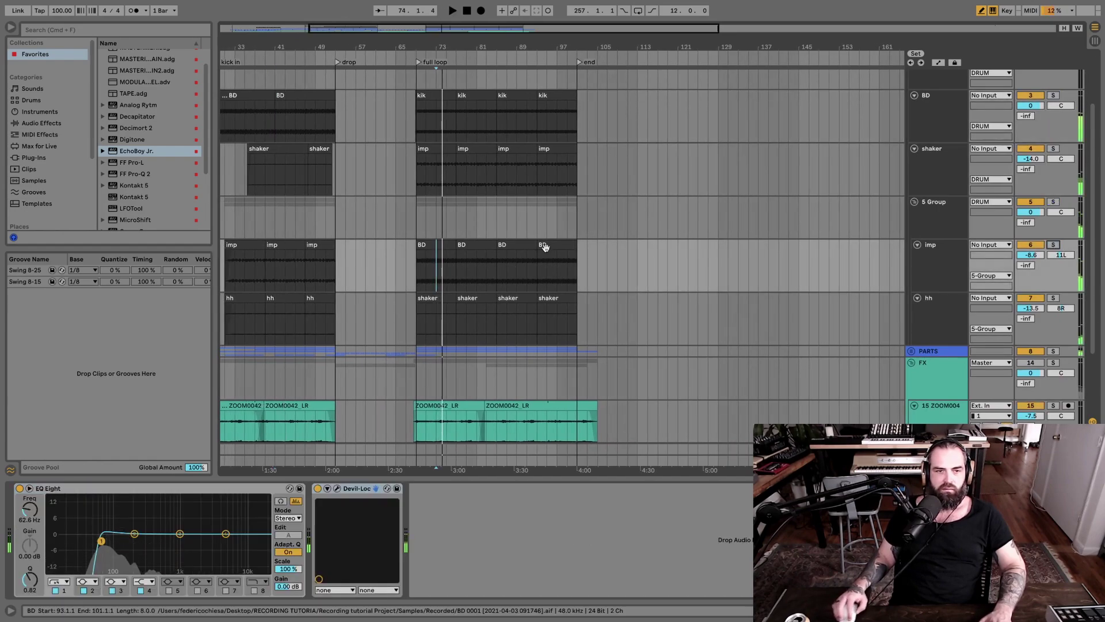
Step: Move all four kik clips of the full loop section from the BD track up to the KIK track
{"action": "scroll", "coordinate": [557, 243], "scroll_direction": "up", "scroll_amount": 1}
{"action": "scroll", "coordinate": [557, 243], "scroll_direction": "up", "scroll_amount": 1}
{"action": "scroll", "coordinate": [677, 253], "scroll_direction": "left", "scroll_amount": 5}
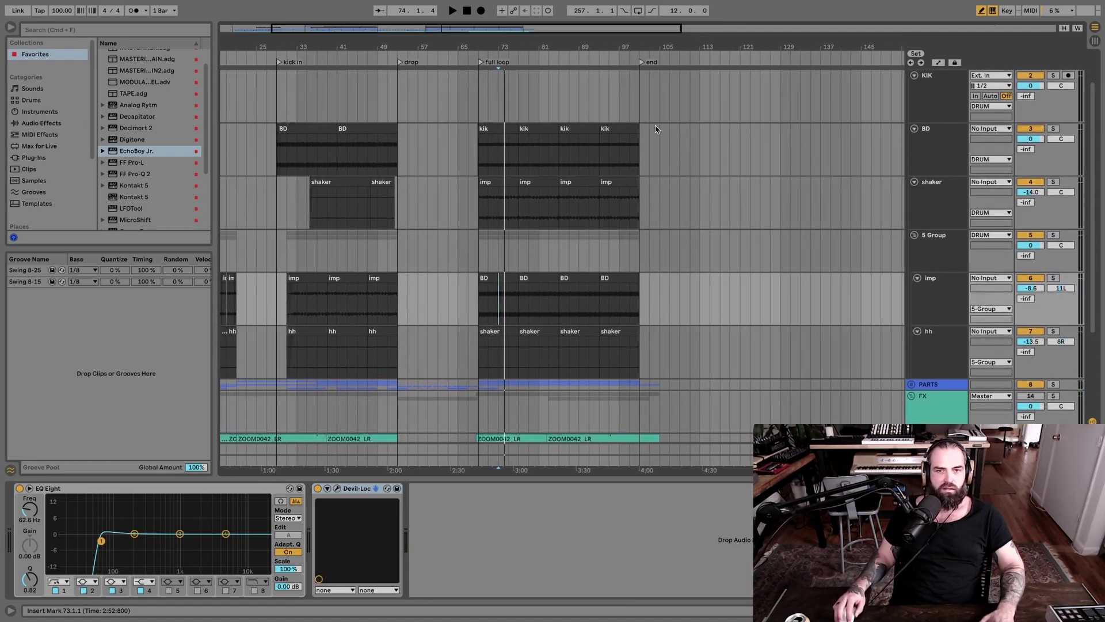
{"action": "left_click_drag", "start_coordinate": [630, 130], "coordinate": [663, 137]}
{"action": "key", "text": "super+z"}
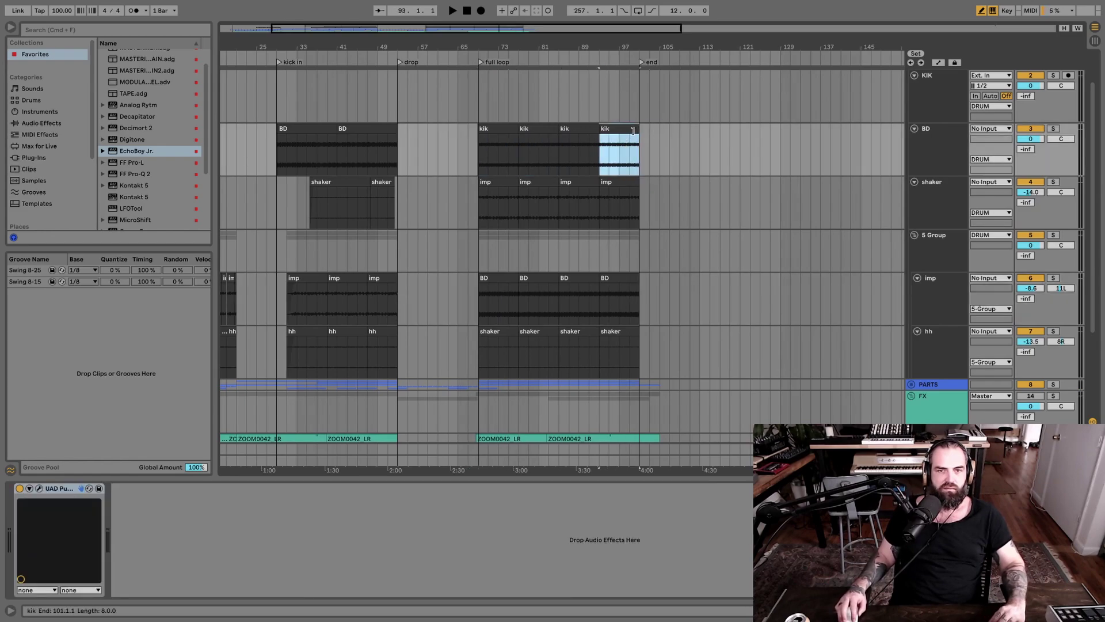
{"action": "left_click", "coordinate": [485, 129], "text": "shift"}
{"action": "left_click_drag", "start_coordinate": [491, 129], "coordinate": [496, 98]}
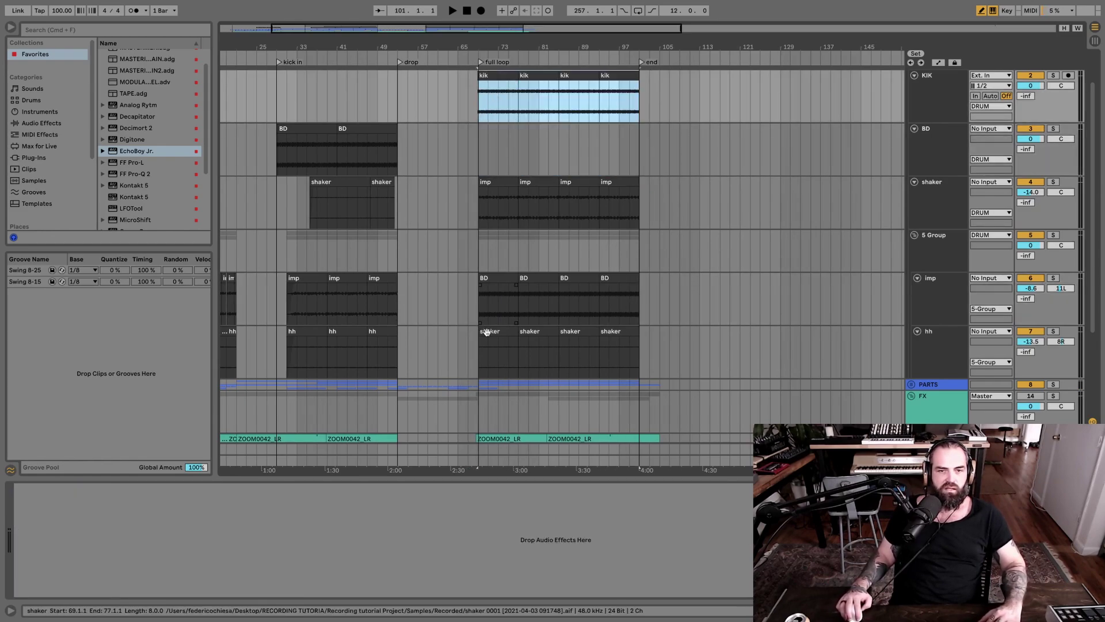
Step: Copy the four BD clips from the imp track to the BD track at bar 69
{"action": "left_click", "coordinate": [491, 280]}
{"action": "left_click", "coordinate": [492, 279], "text": "shift"}
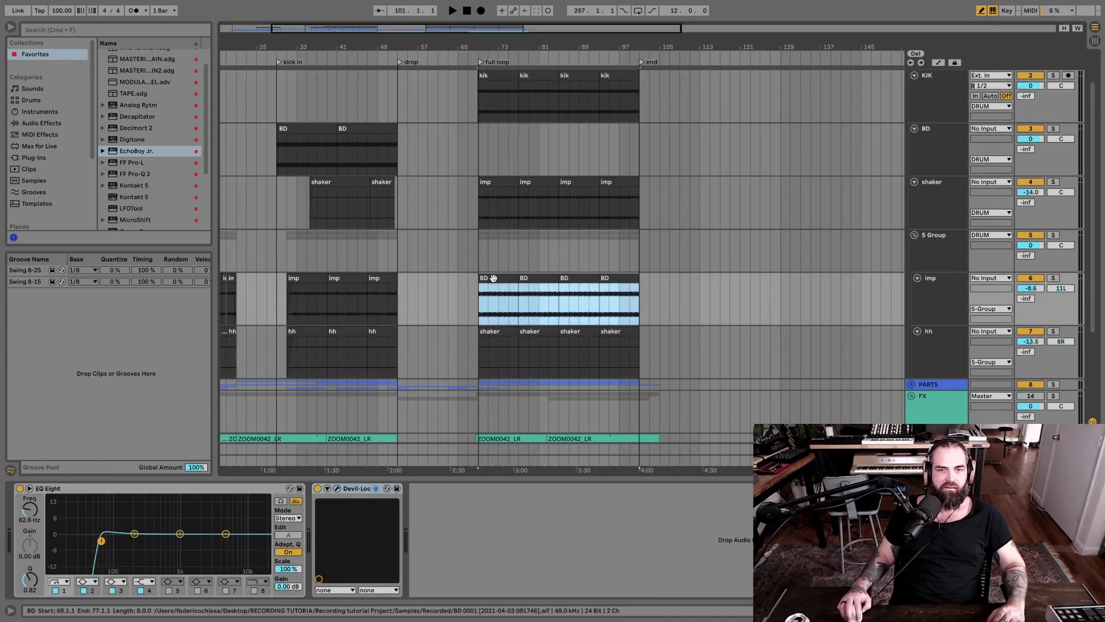
{"action": "left_click", "coordinate": [480, 145]}
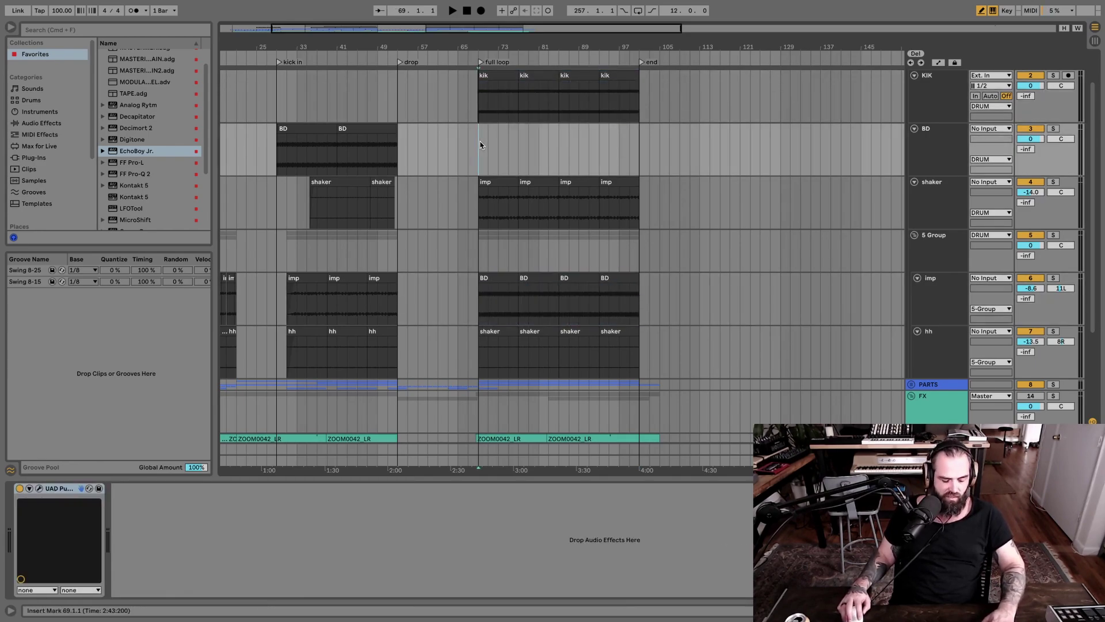
{"action": "key", "text": "super+v"}
Step: Delete the BD clips from the imp track between bars 69 and 101 and play the section from bar 69
{"action": "left_click_drag", "start_coordinate": [645, 281], "coordinate": [476, 278]}
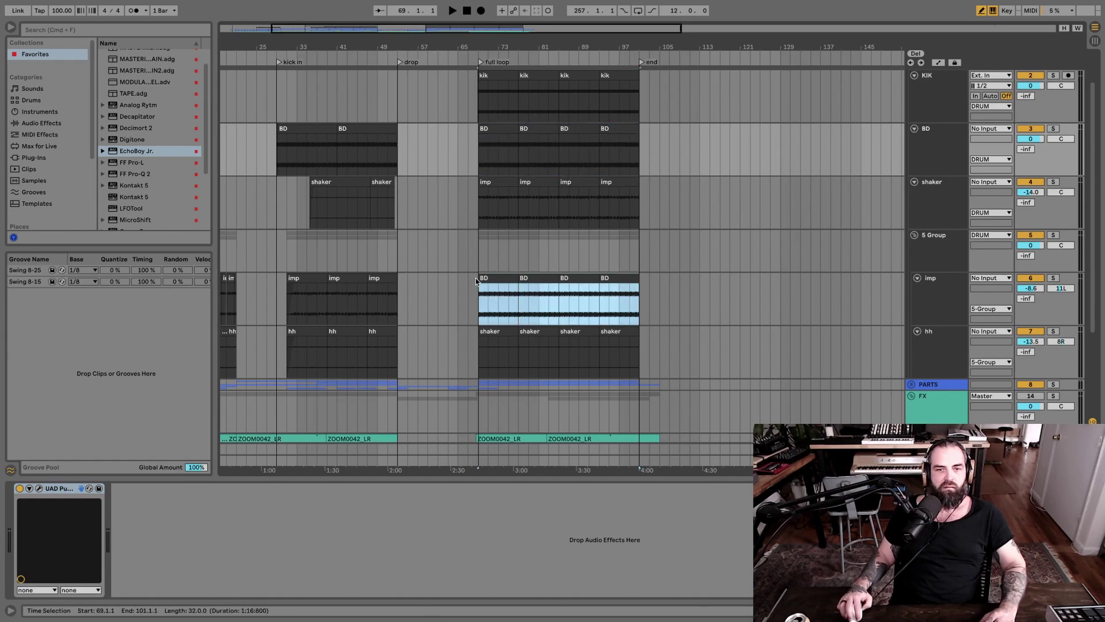
{"action": "key", "text": "Delete"}
{"action": "left_click", "coordinate": [474, 109]}
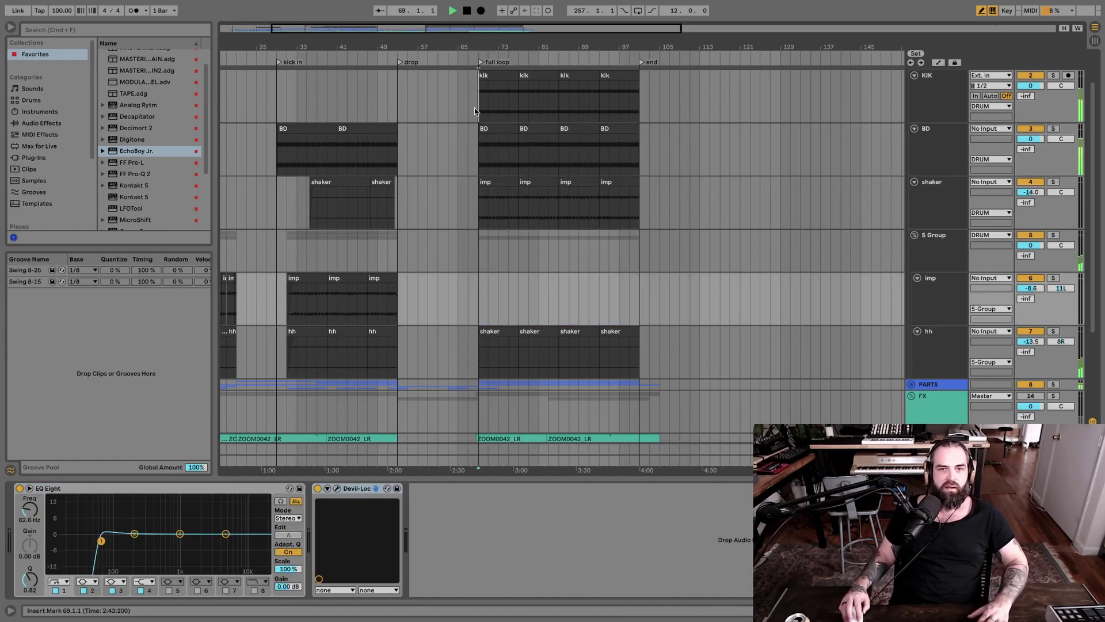
{"action": "key", "text": "space"}
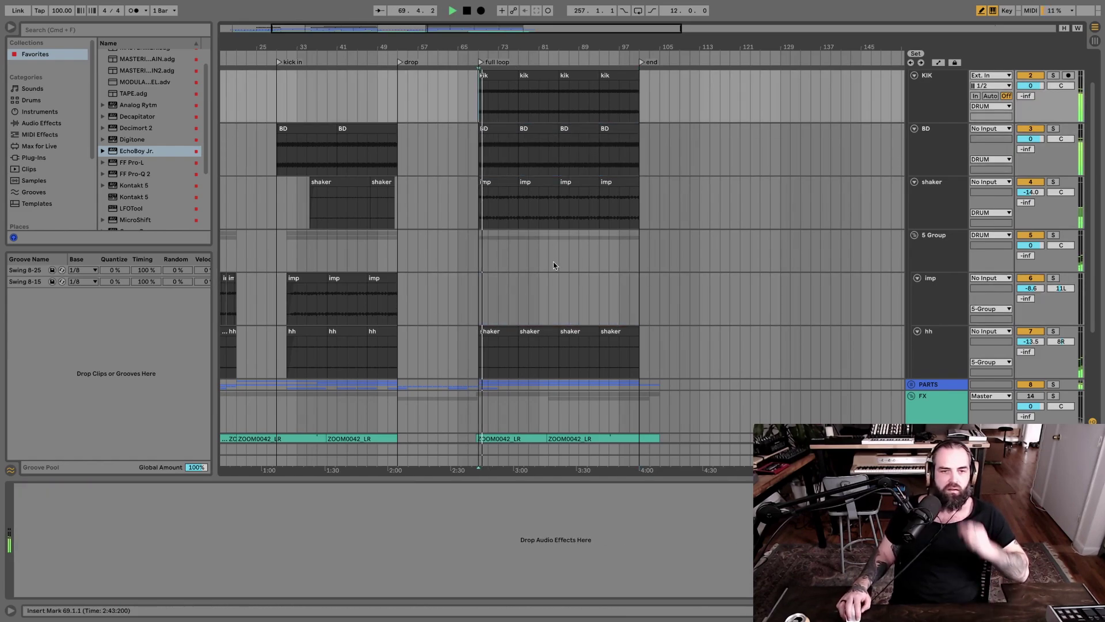
Step: Delete the four imp clips from the shaker track between bars 69 and 101
{"action": "scroll", "coordinate": [416, 288], "scroll_direction": "down", "scroll_amount": 3}
{"action": "scroll", "coordinate": [416, 288], "scroll_direction": "left", "scroll_amount": 3}
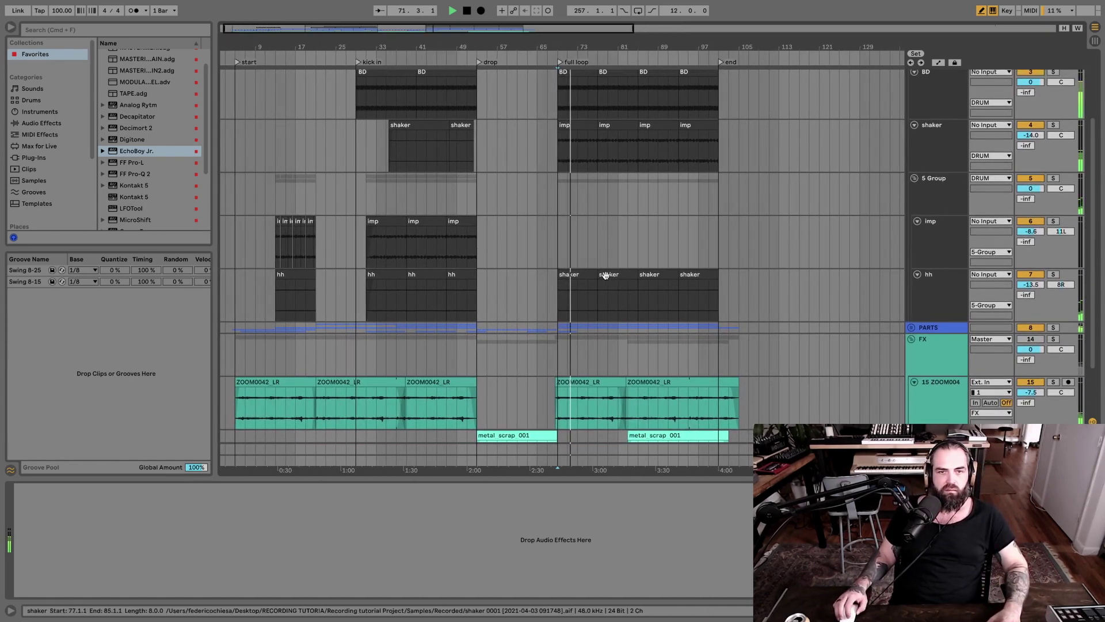
{"action": "scroll", "coordinate": [606, 275], "scroll_direction": "up", "scroll_amount": 1}
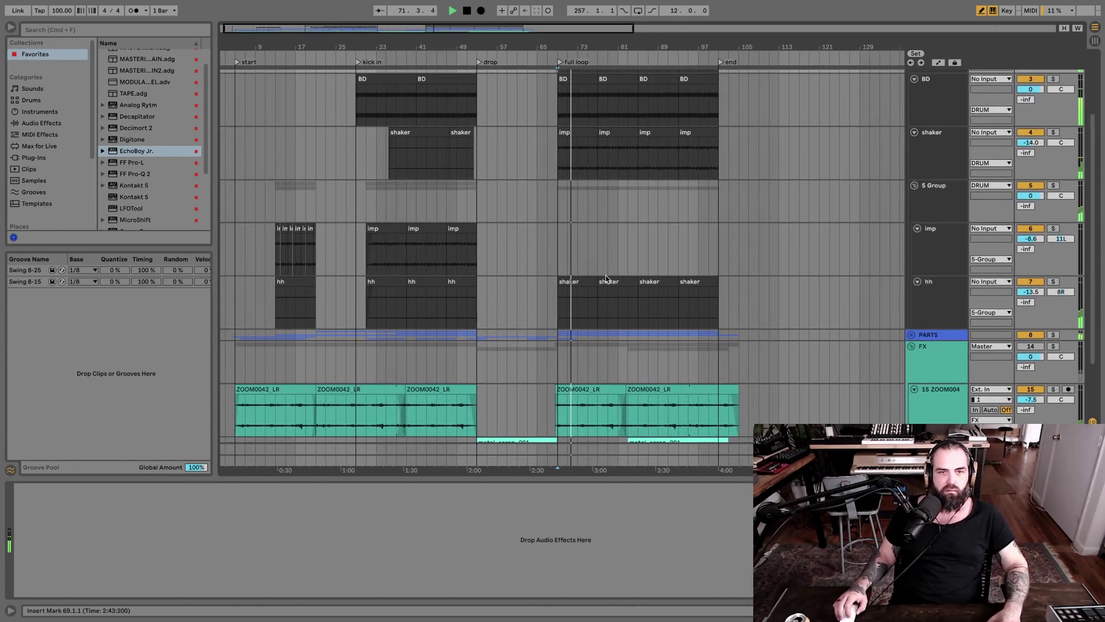
{"action": "left_click", "coordinate": [577, 132]}
{"action": "left_click", "coordinate": [698, 133], "text": "shift"}
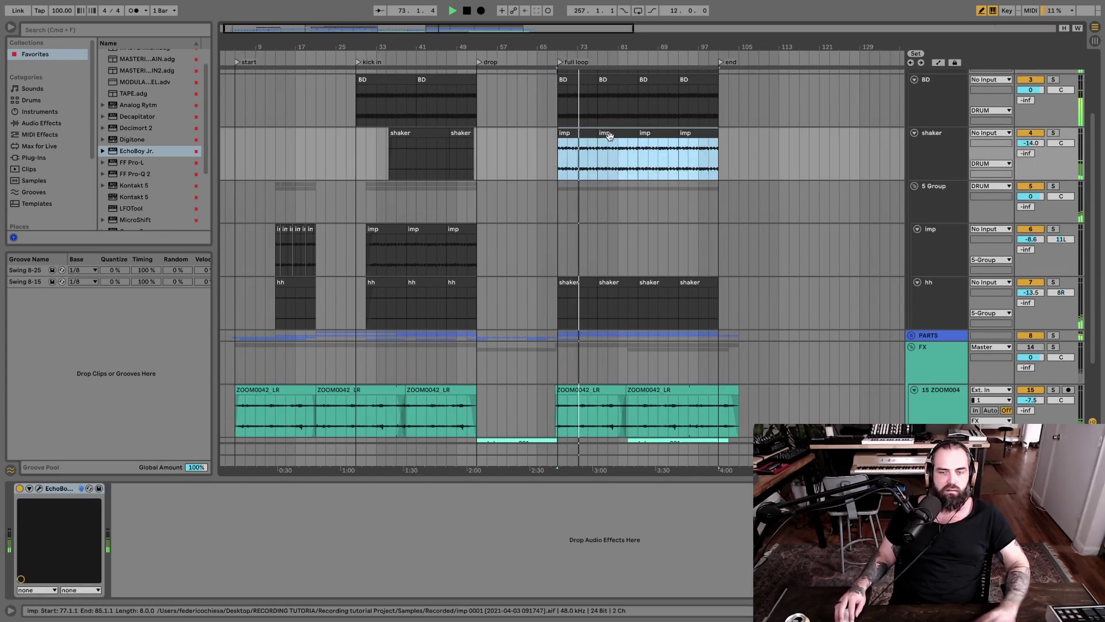
{"action": "key", "text": "Delete"}
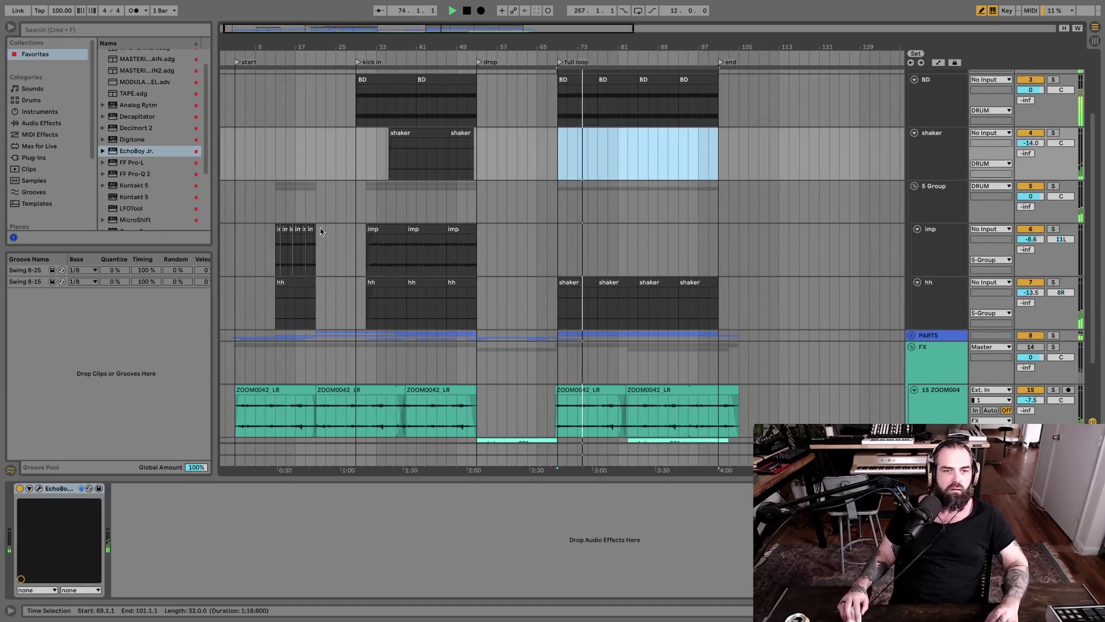
Step: Copy the short imp clips from bars 13–21 and paste them four times back to back on the imp track from bar 69 to 101
{"action": "left_click", "coordinate": [315, 229]}
{"action": "left_click_drag", "start_coordinate": [316, 230], "coordinate": [278, 246]}
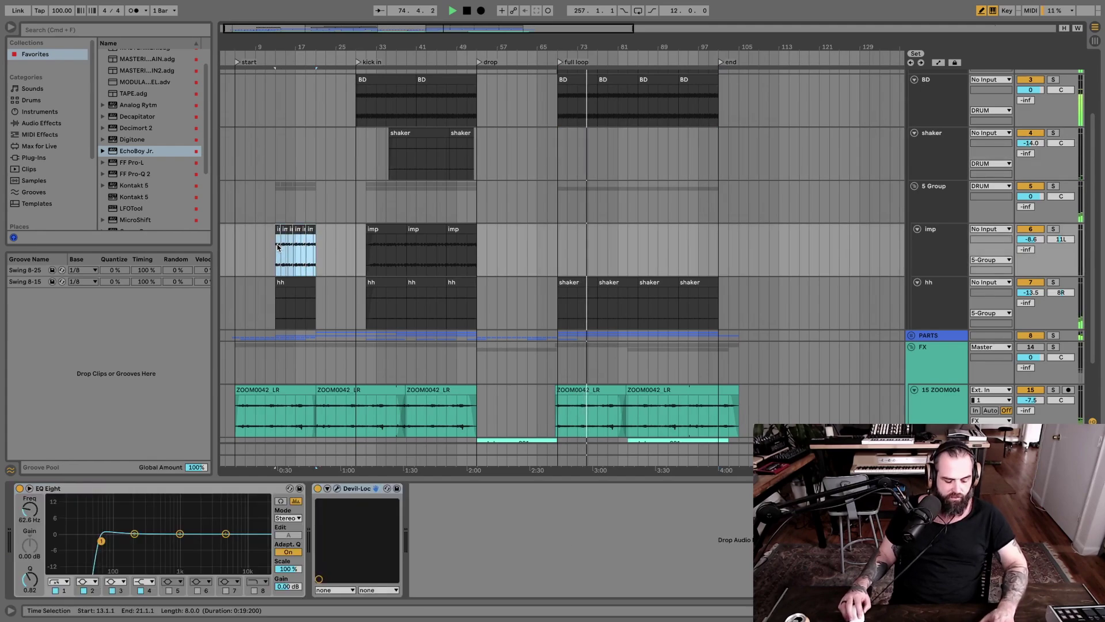
{"action": "left_click", "coordinate": [559, 247]}
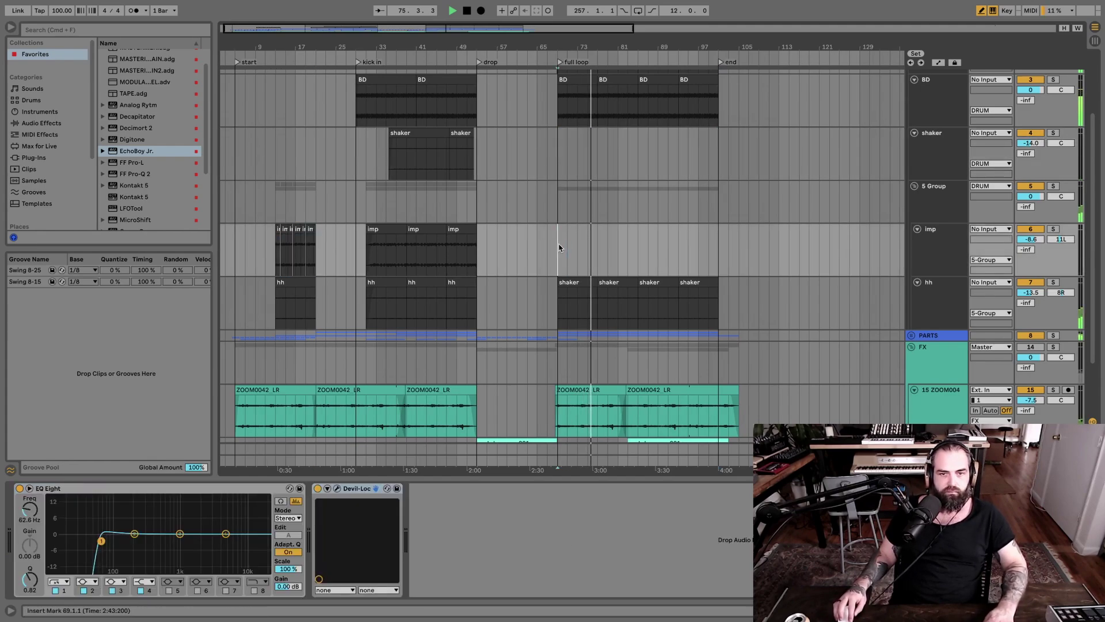
{"action": "key", "text": "super+v"}
{"action": "key", "text": "super+v"}
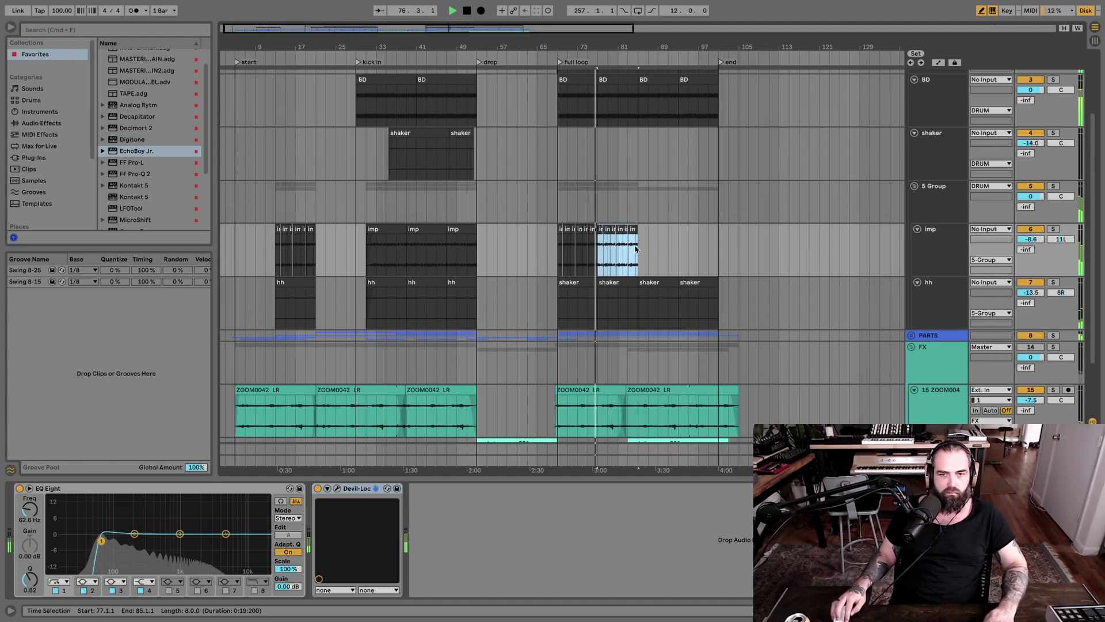
{"action": "key", "text": "super+v"}
{"action": "left_click", "coordinate": [680, 253]}
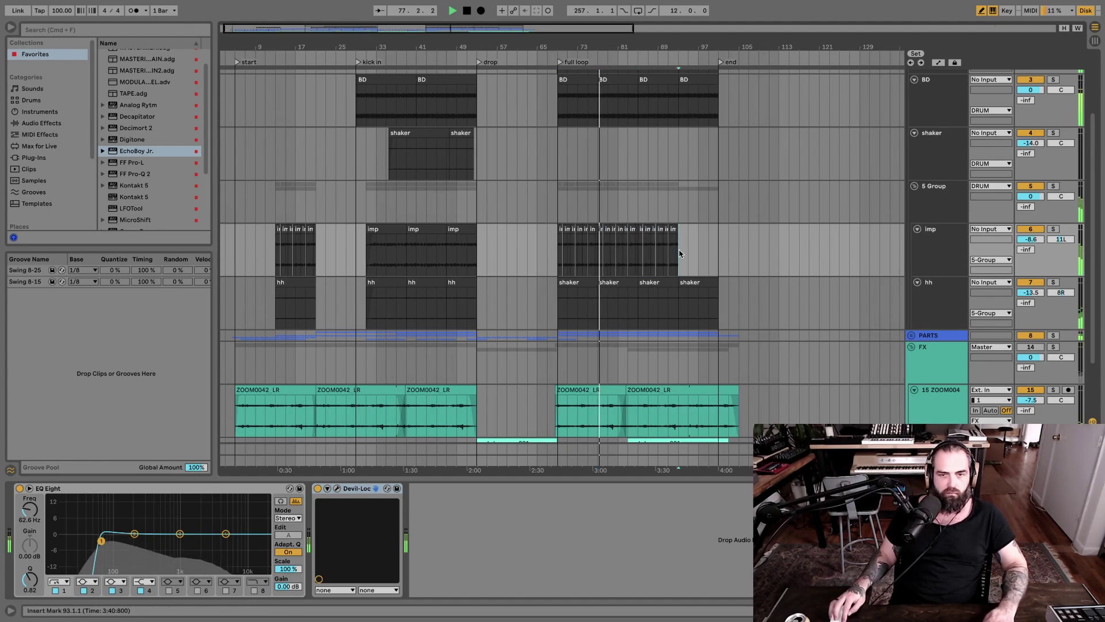
{"action": "key", "text": "super+v"}
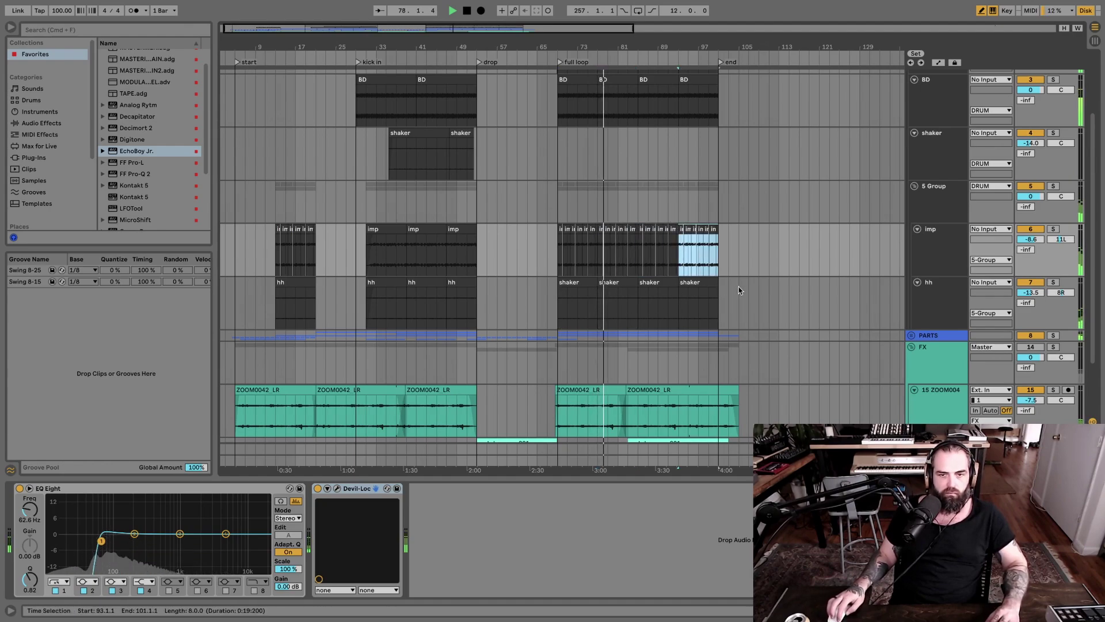
Step: Move the full loop shaker clips from the hh track to the shaker track, and fill the hh track's bars 69–101 with four copies of bar 13's clip
{"action": "left_click_drag", "start_coordinate": [720, 292], "coordinate": [580, 165]}
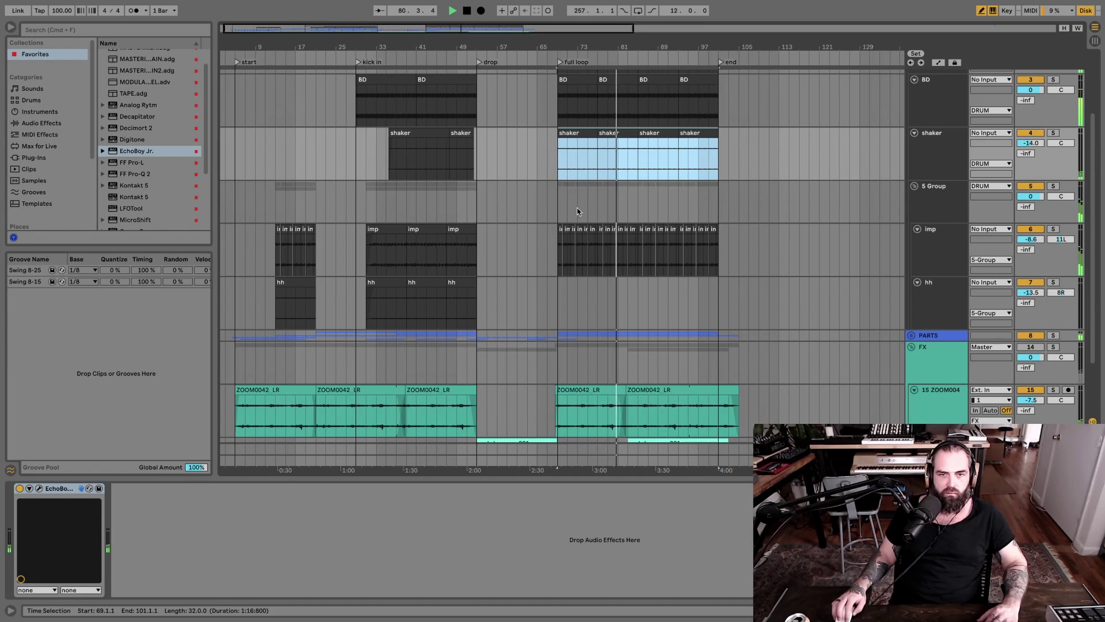
{"action": "left_click", "coordinate": [463, 287]}
{"action": "left_click", "coordinate": [377, 284], "text": "shift"}
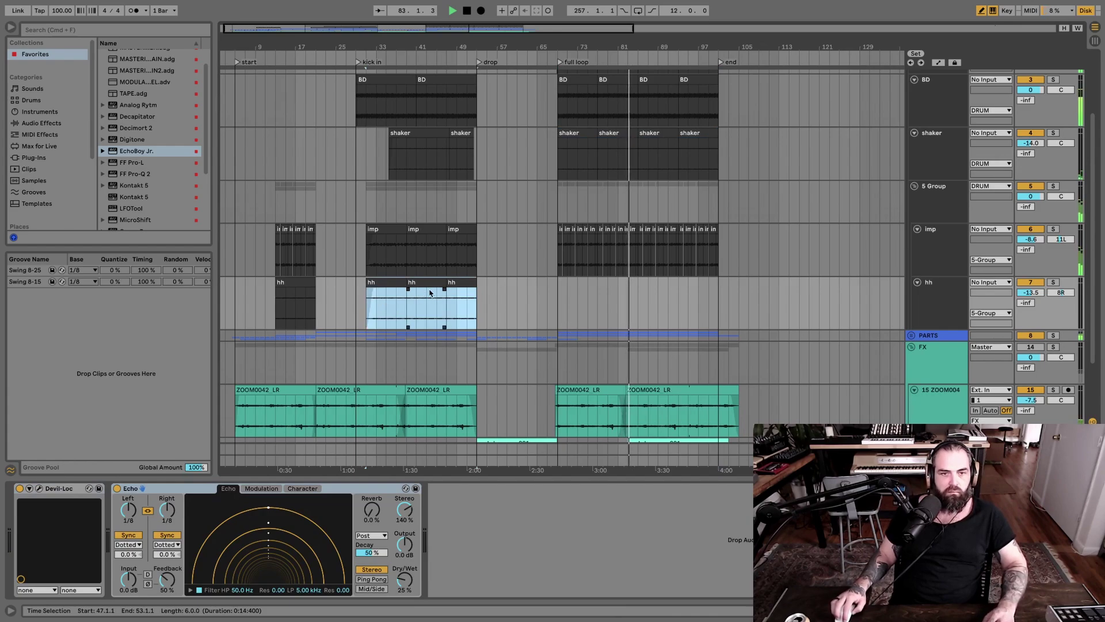
{"action": "left_click", "coordinate": [281, 283]}
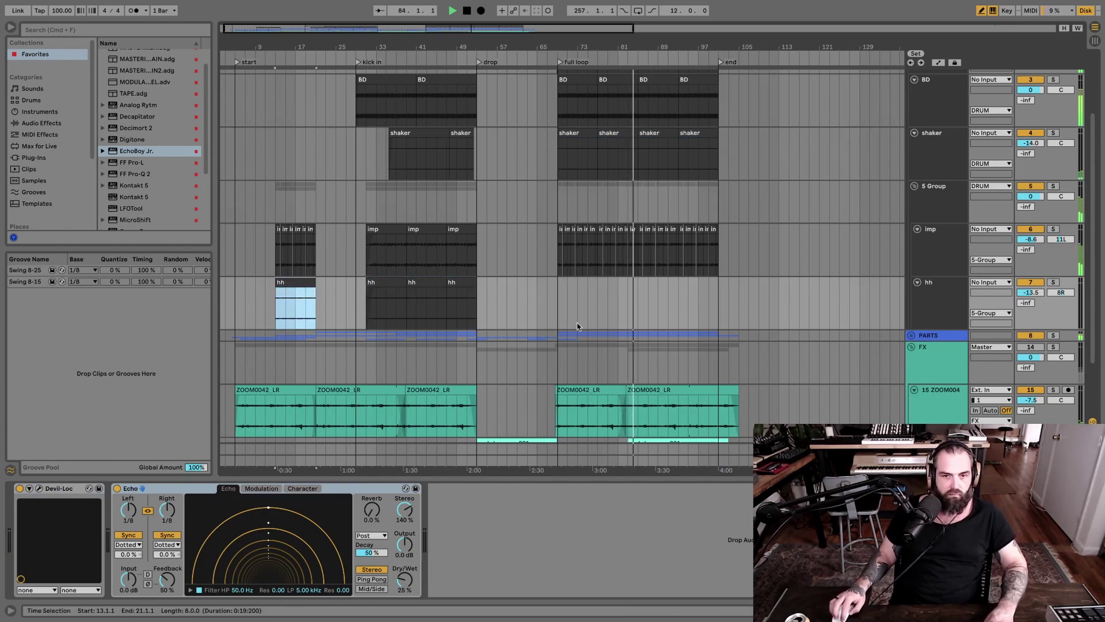
{"action": "left_click", "coordinate": [560, 312]}
{"action": "key", "text": "ctrl+v"}
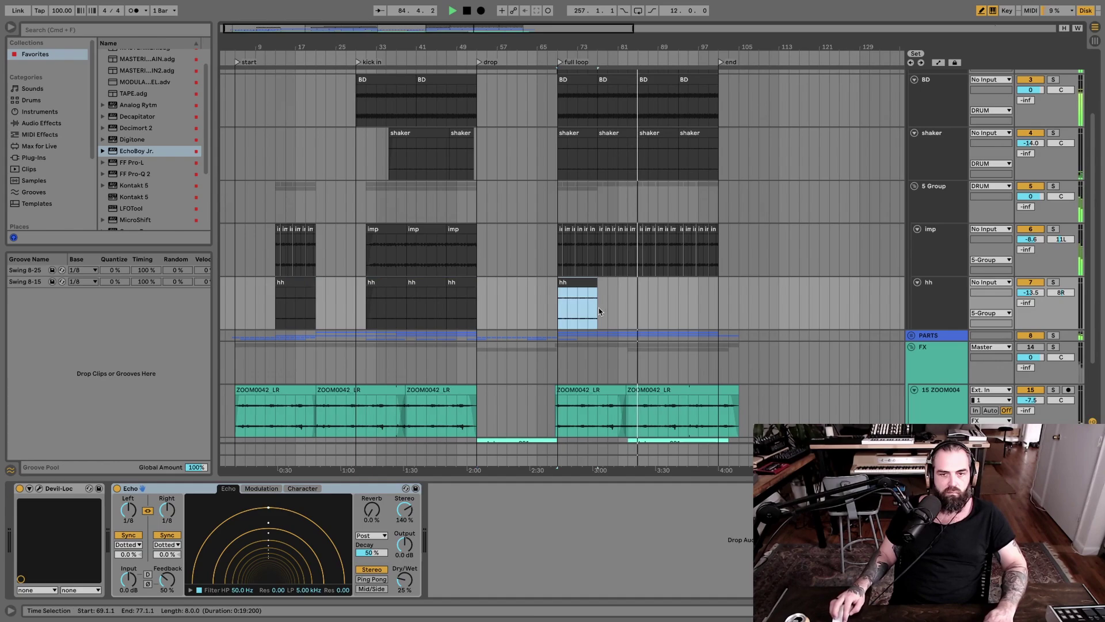
{"action": "key", "text": "ctrl+v"}
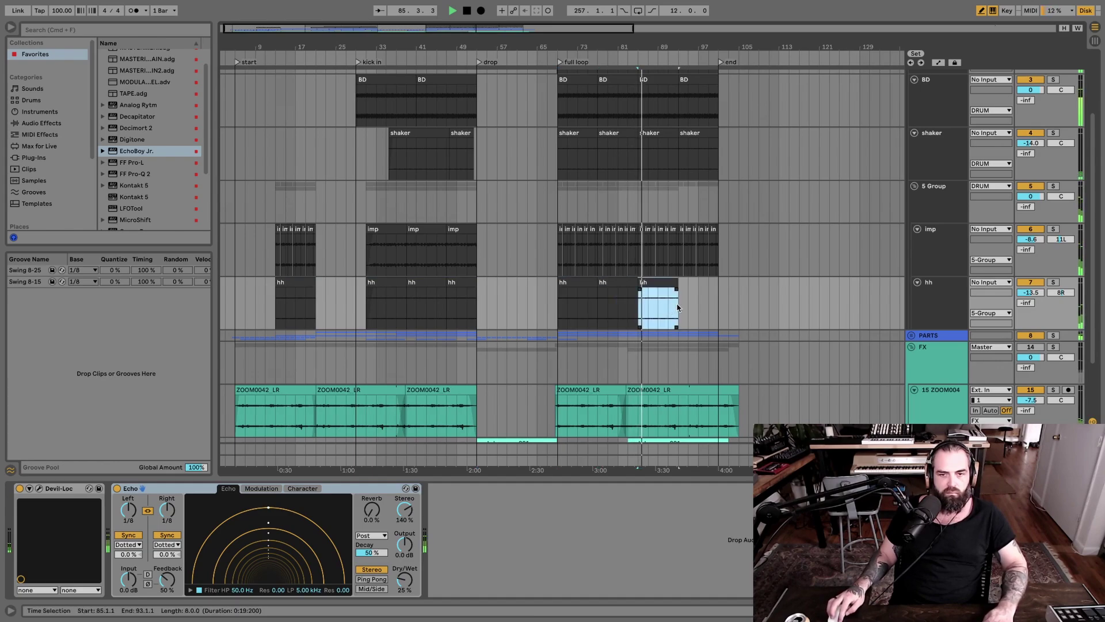
{"action": "left_click", "coordinate": [680, 308]}
{"action": "key", "text": "ctrl+v"}
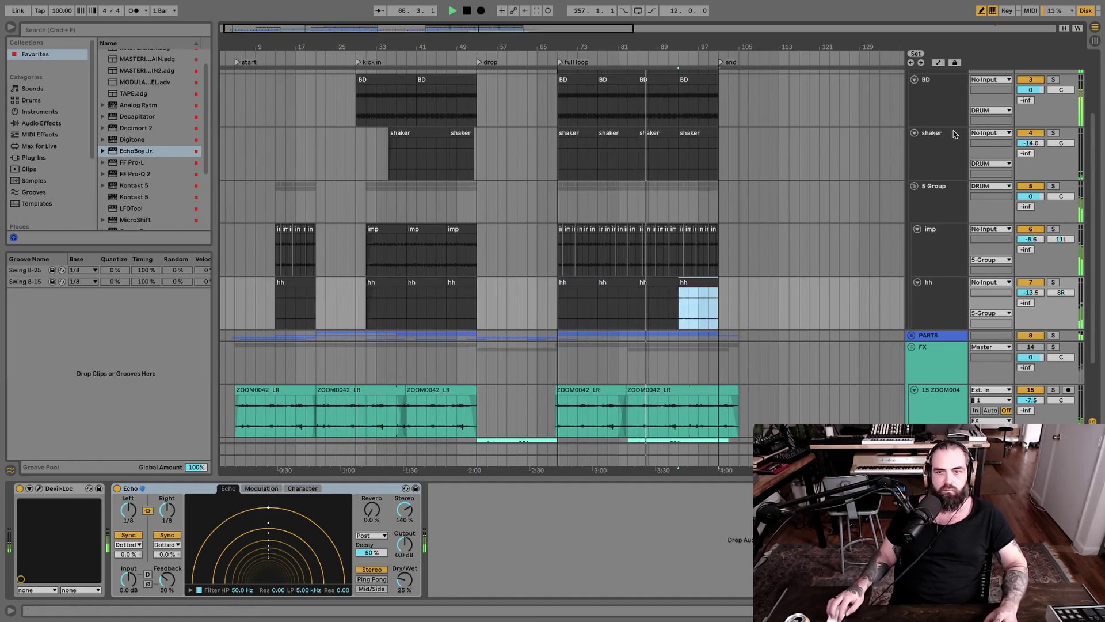
Step: Raise the shaker track's volume to -8.0 dB in the mixer
{"action": "key", "text": "Tab"}
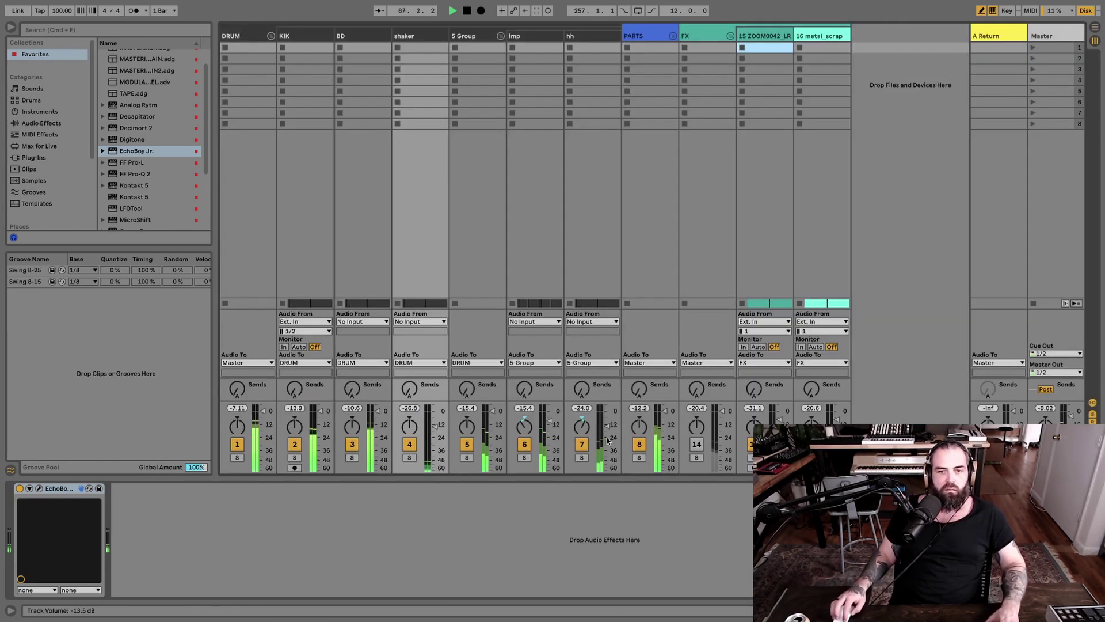
{"action": "left_click_drag", "start_coordinate": [439, 432], "coordinate": [439, 427]}
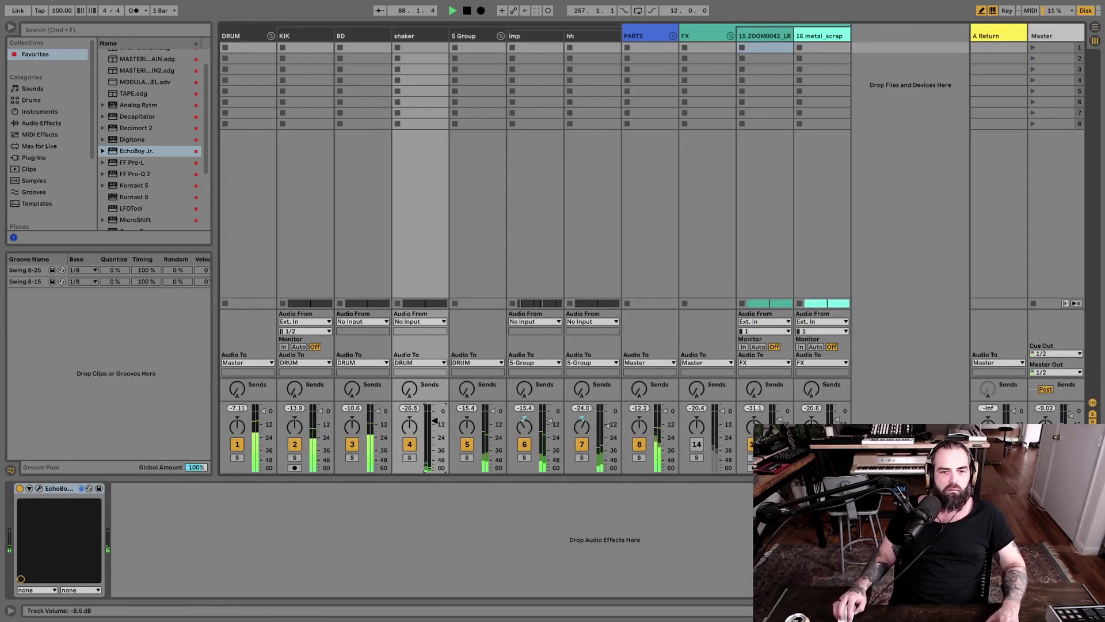
Step: Try a 1/32 note echo time with lower feedback in the shaker track's EchoBoy Jr
{"action": "left_click", "coordinate": [39, 488]}
{"action": "mouse_move", "coordinate": [424, 370]}
{"action": "left_mouse_down"}
{"action": "mouse_move", "coordinate": [423, 351]}
{"action": "mouse_move", "coordinate": [414, 379]}
{"action": "left_mouse_up"}
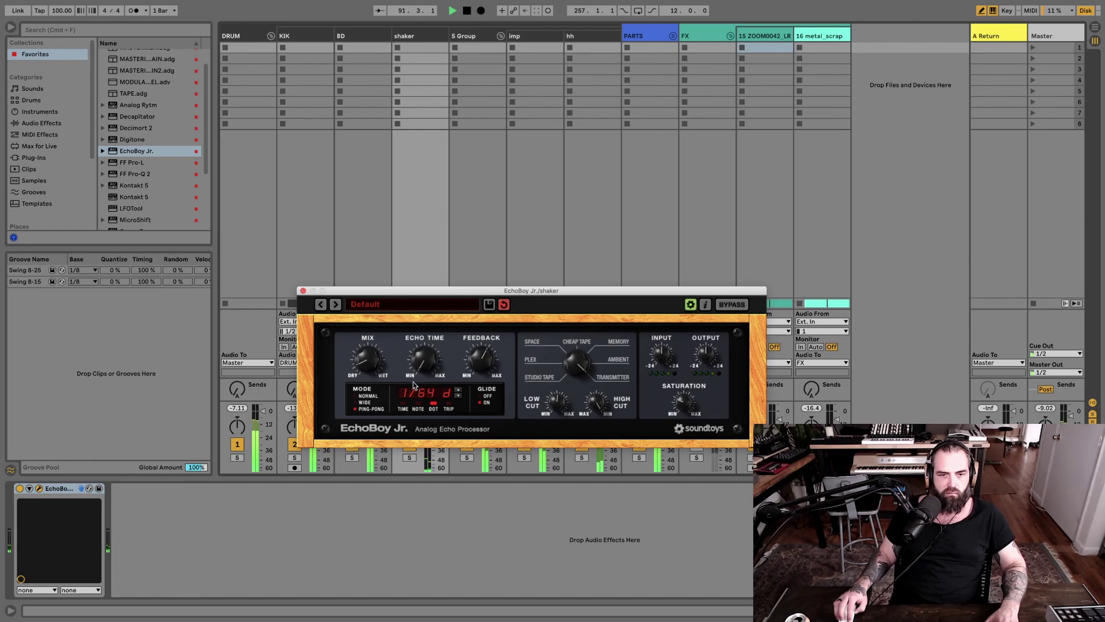
{"action": "left_click", "coordinate": [422, 405]}
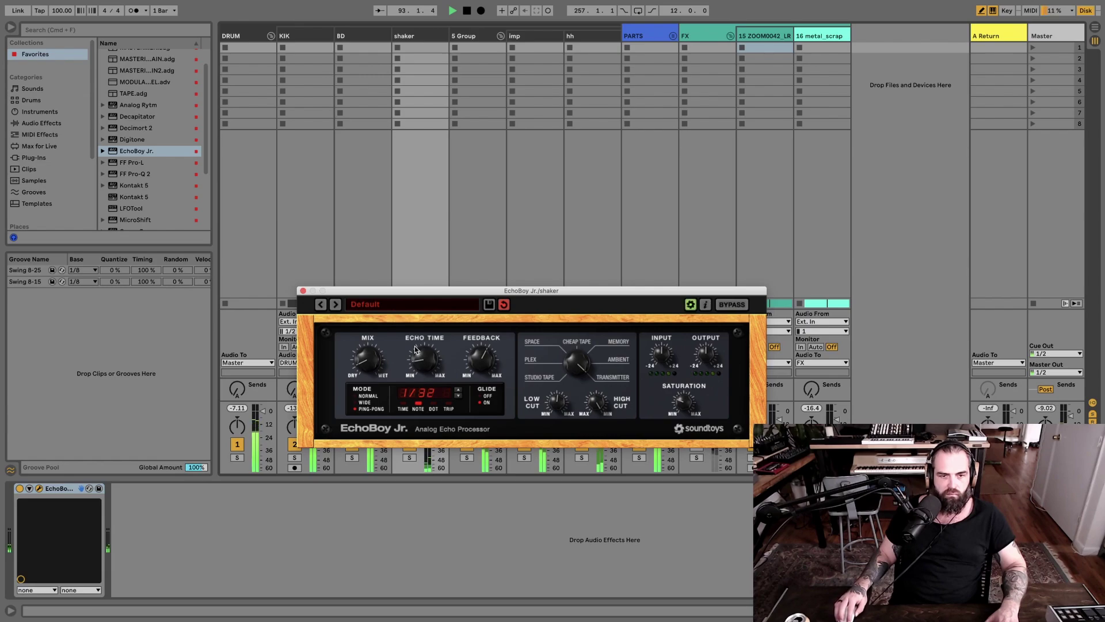
{"action": "left_click_drag", "start_coordinate": [484, 352], "coordinate": [483, 361]}
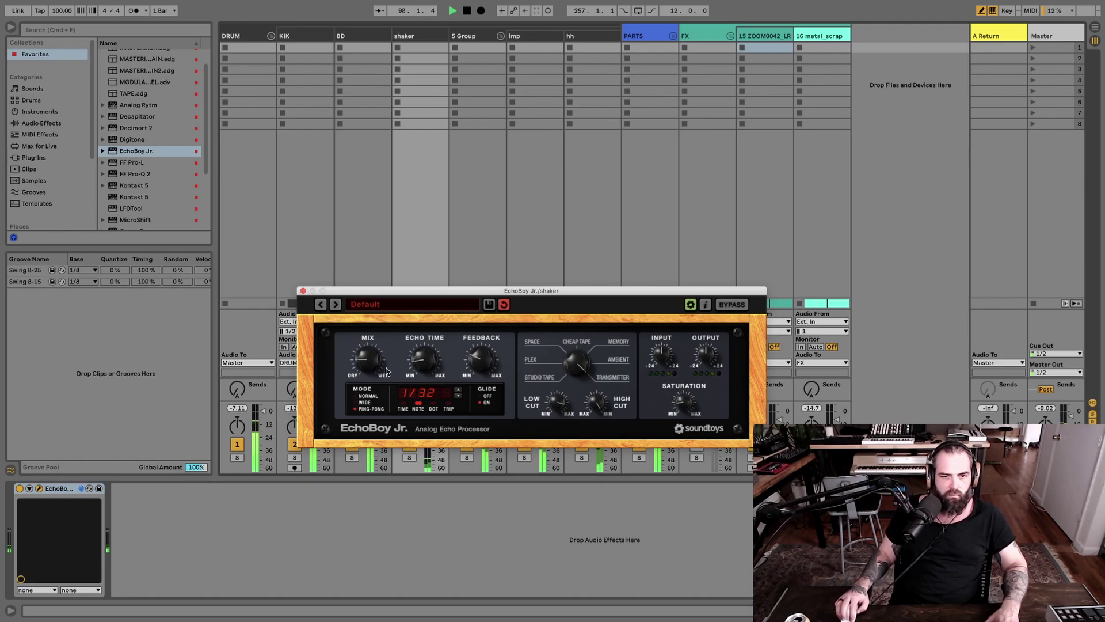
Step: Close and delete the EchoBoy Jr. device from the shaker track, and return to the arrangement
{"action": "left_click", "coordinate": [303, 291]}
{"action": "left_click", "coordinate": [52, 489]}
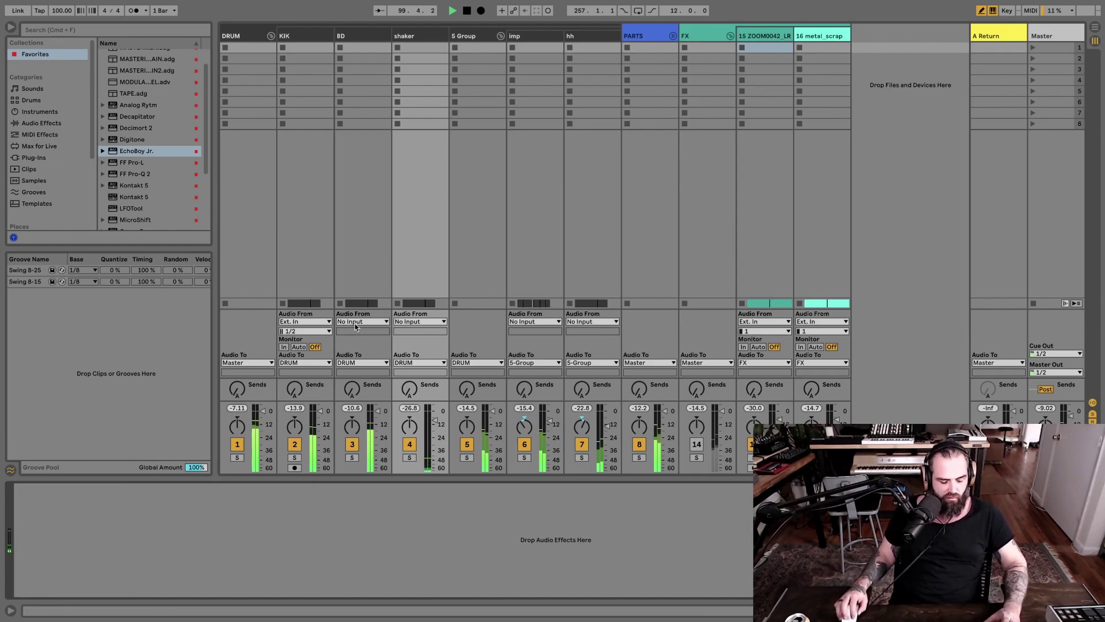
{"action": "key", "text": "Tab"}
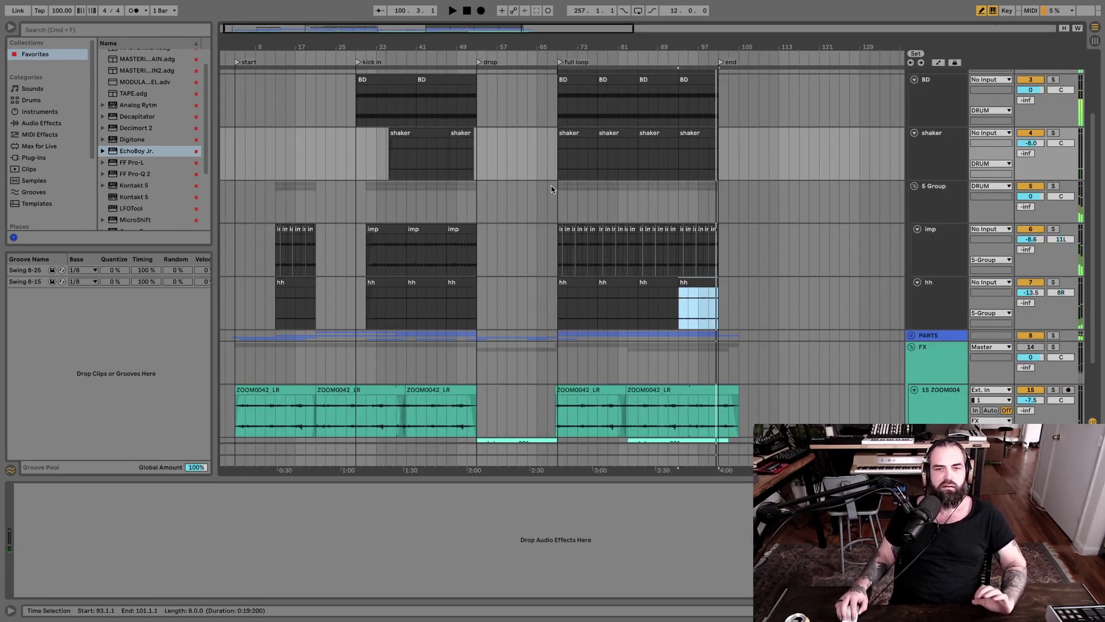
Step: Restart playback from bar 71 to listen to the rearranged full loop section
{"action": "key", "text": "space"}
{"action": "left_click", "coordinate": [548, 190]}
{"action": "left_click", "coordinate": [564, 167]}
{"action": "key", "text": "space"}
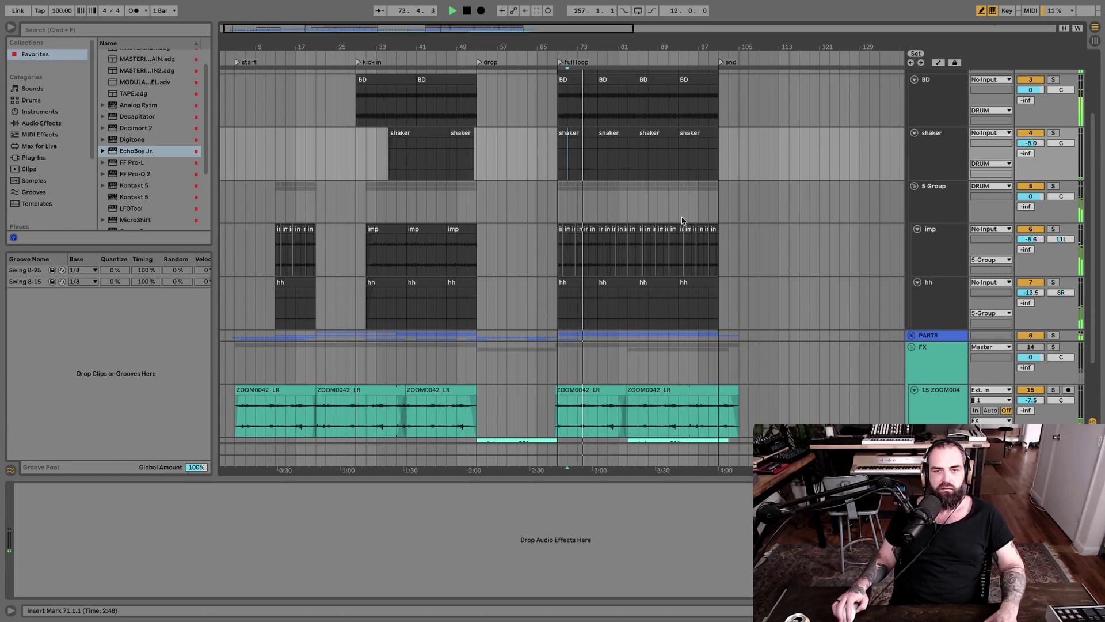
Step: Solo the KIK track during playback and add the UAD Pultec EQP-1A equalizer to it
{"action": "scroll", "coordinate": [841, 153], "scroll_direction": "up", "scroll_amount": 4}
{"action": "left_click", "coordinate": [931, 125]}
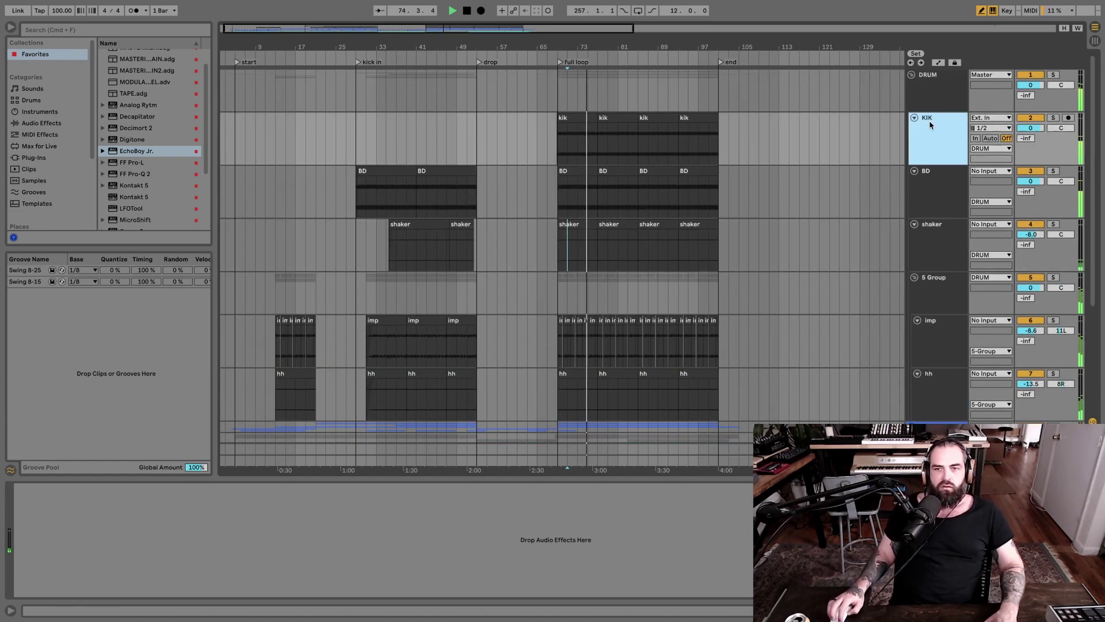
{"action": "left_click", "coordinate": [1054, 118]}
{"action": "key", "text": "space"}
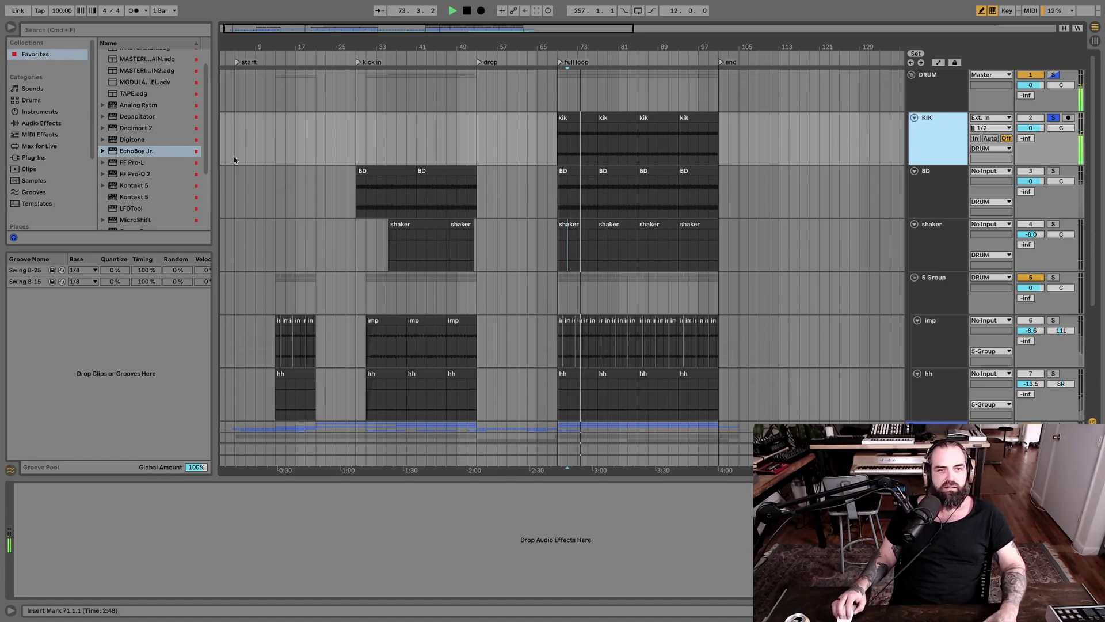
{"action": "left_click", "coordinate": [153, 151]}
{"action": "scroll", "coordinate": [155, 167], "scroll_direction": "down", "scroll_amount": 4}
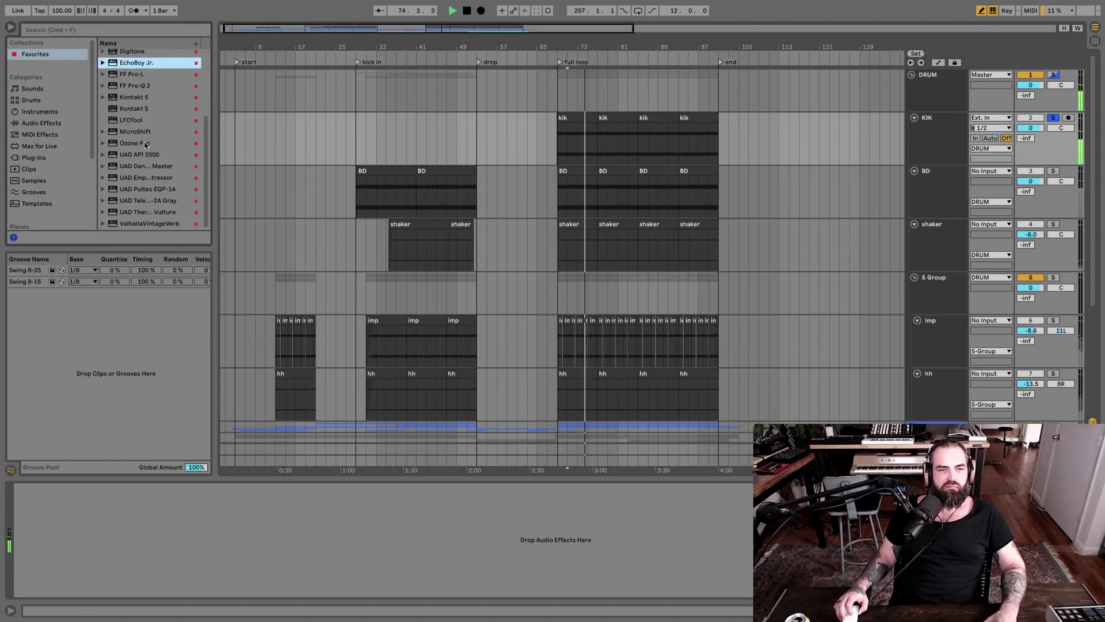
{"action": "double_click", "coordinate": [156, 193]}
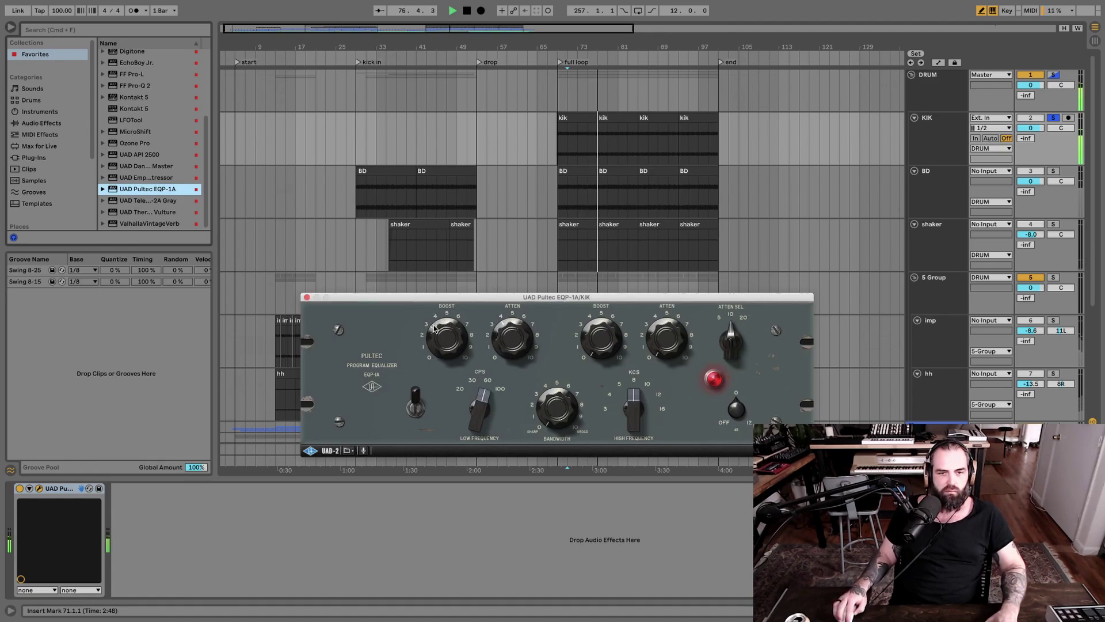
{"action": "left_click", "coordinate": [305, 297]}
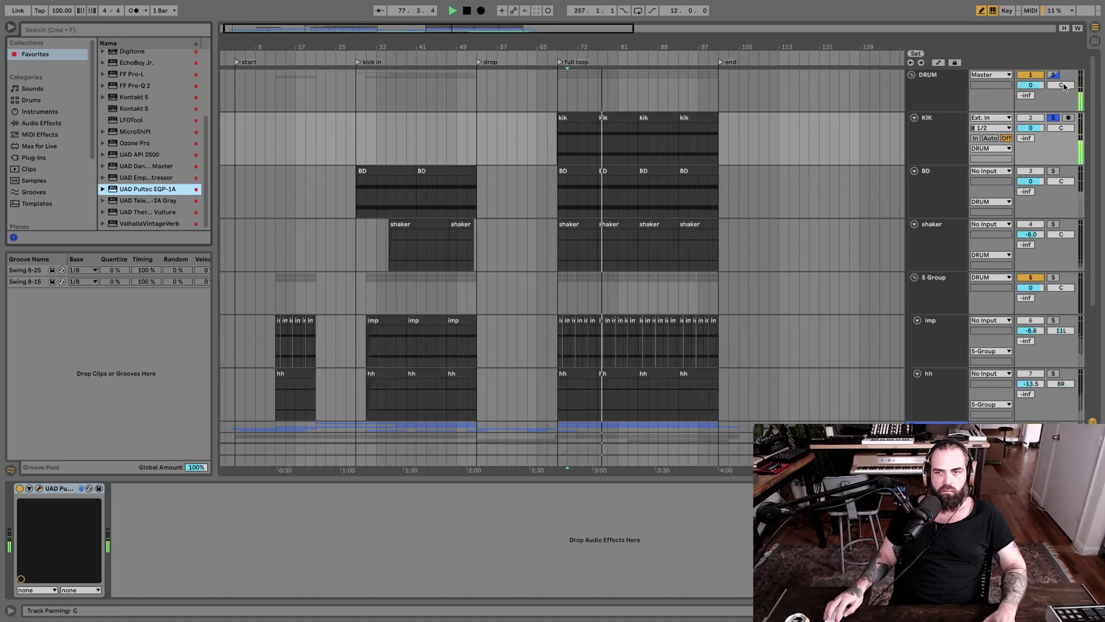
Step: Solo the DRUM group instead of KIK and add the UAD API 2500 bus compressor to the group
{"action": "left_click", "coordinate": [1054, 76]}
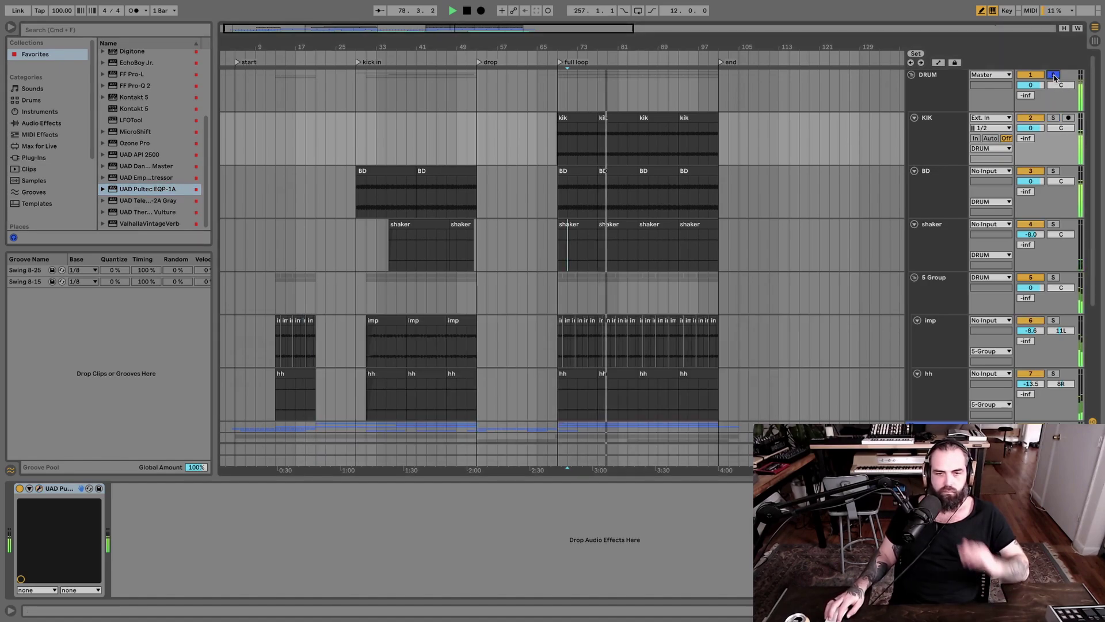
{"action": "left_click", "coordinate": [947, 80]}
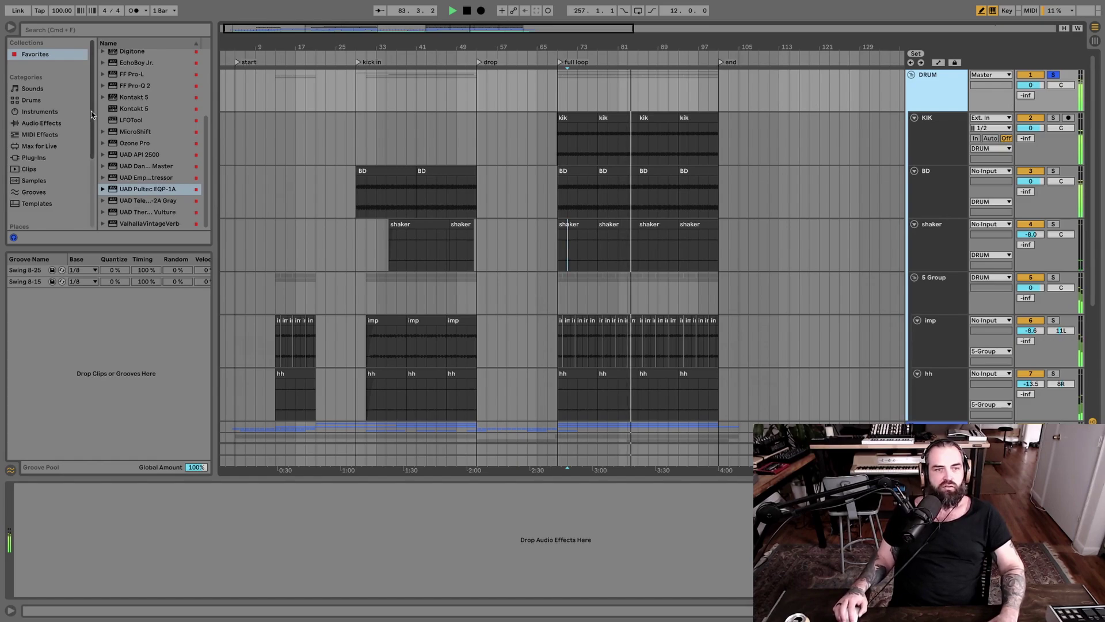
{"action": "left_click", "coordinate": [149, 156]}
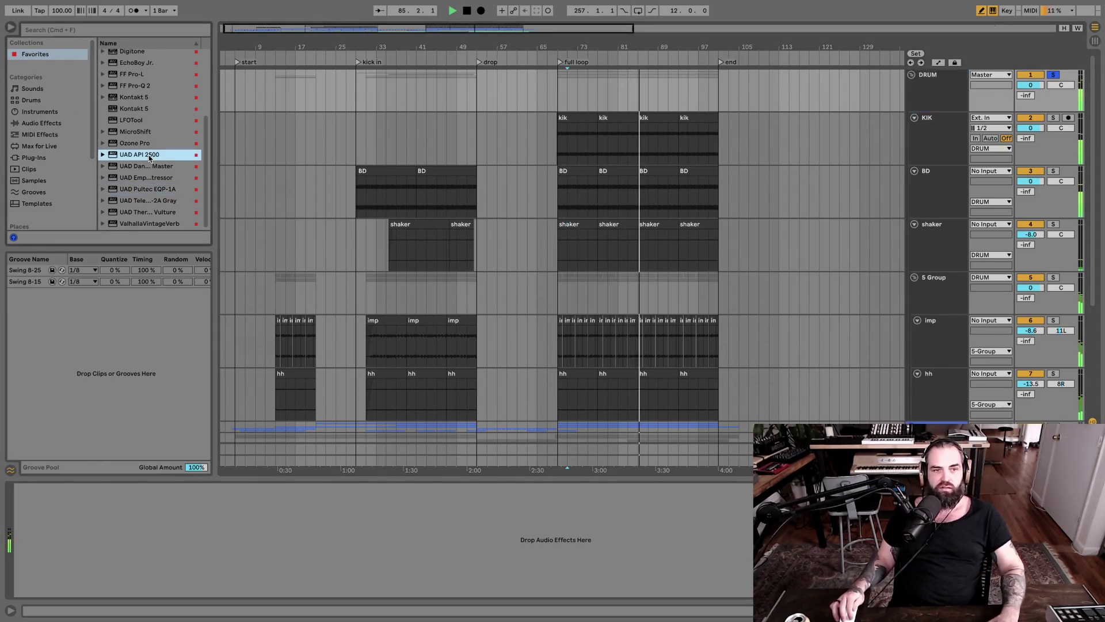
{"action": "double_click", "coordinate": [148, 154]}
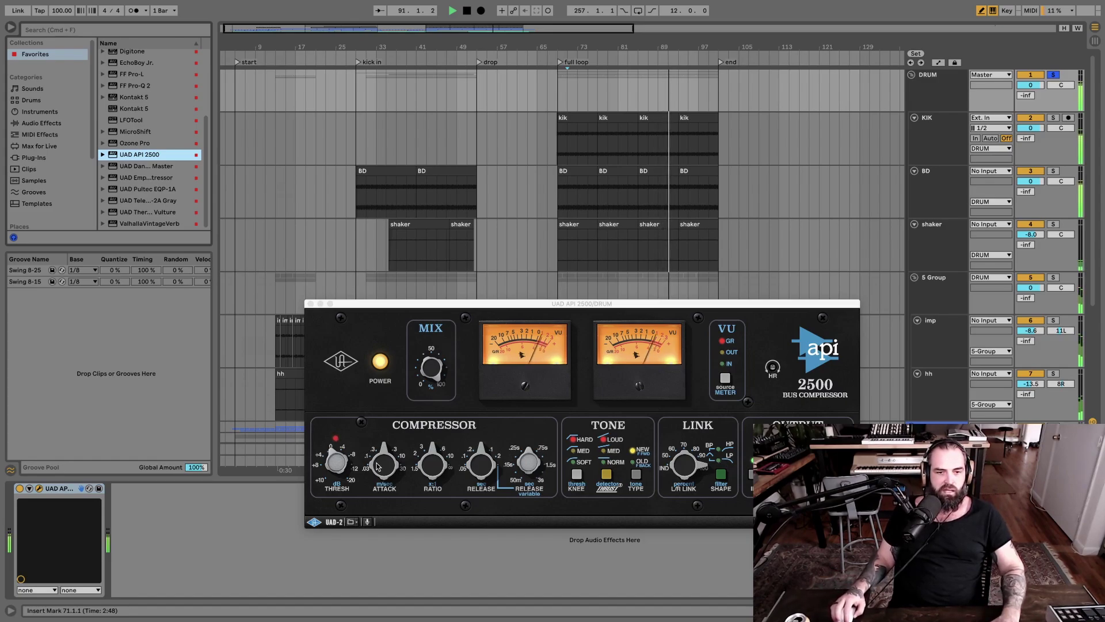
Step: Slow the API 2500's attack, shorten its release, and switch its power off to compare the drums without compression
{"action": "left_click_drag", "start_coordinate": [385, 473], "coordinate": [386, 417]}
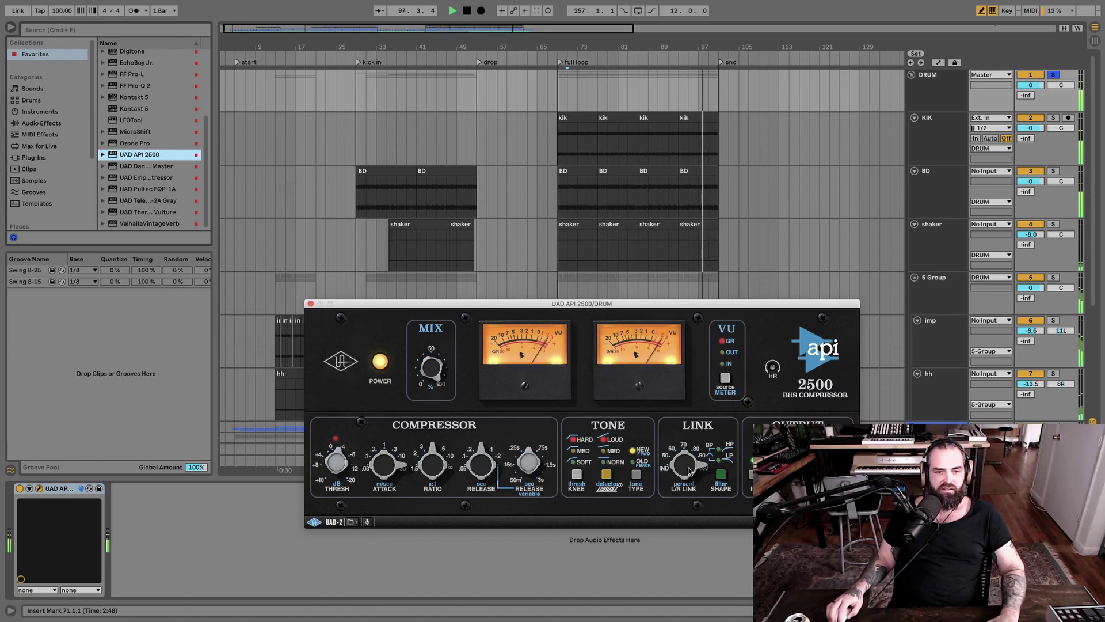
{"action": "left_click_drag", "start_coordinate": [485, 468], "coordinate": [432, 474]}
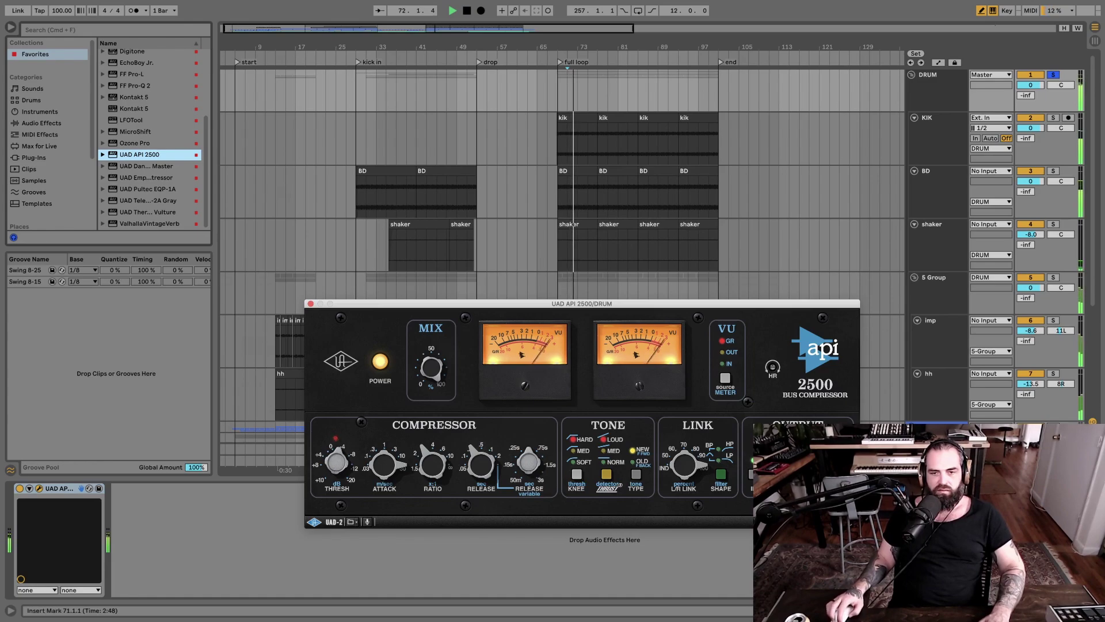
{"action": "left_click", "coordinate": [380, 362]}
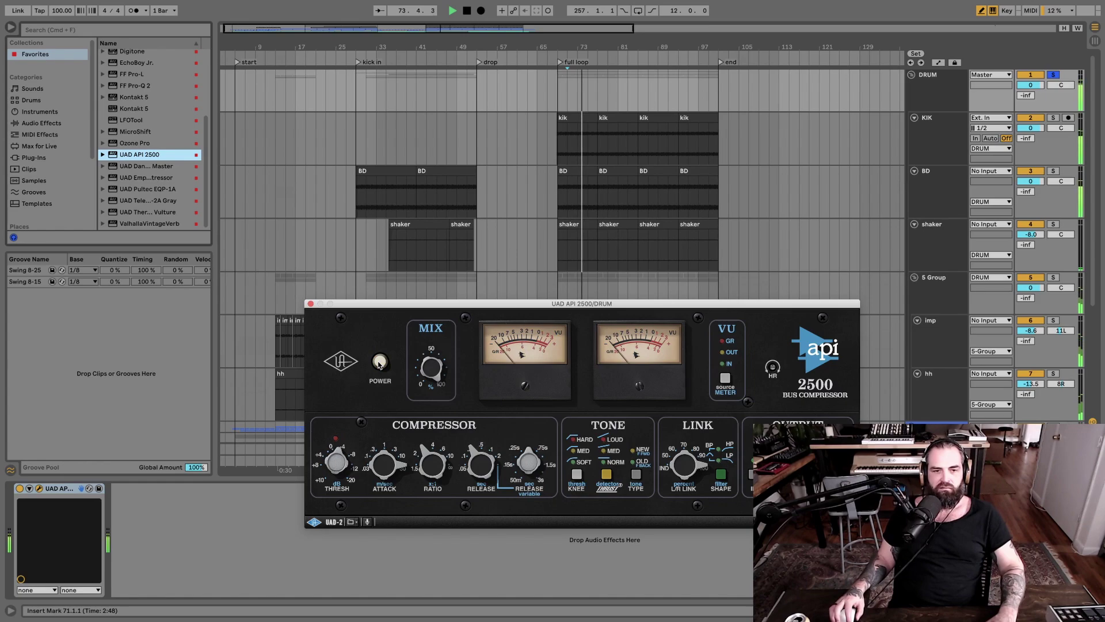
Step: Toggle the API 2500's power to compare the drums, leave it on, and unsolo the DRUM group
{"action": "left_click", "coordinate": [379, 362]}
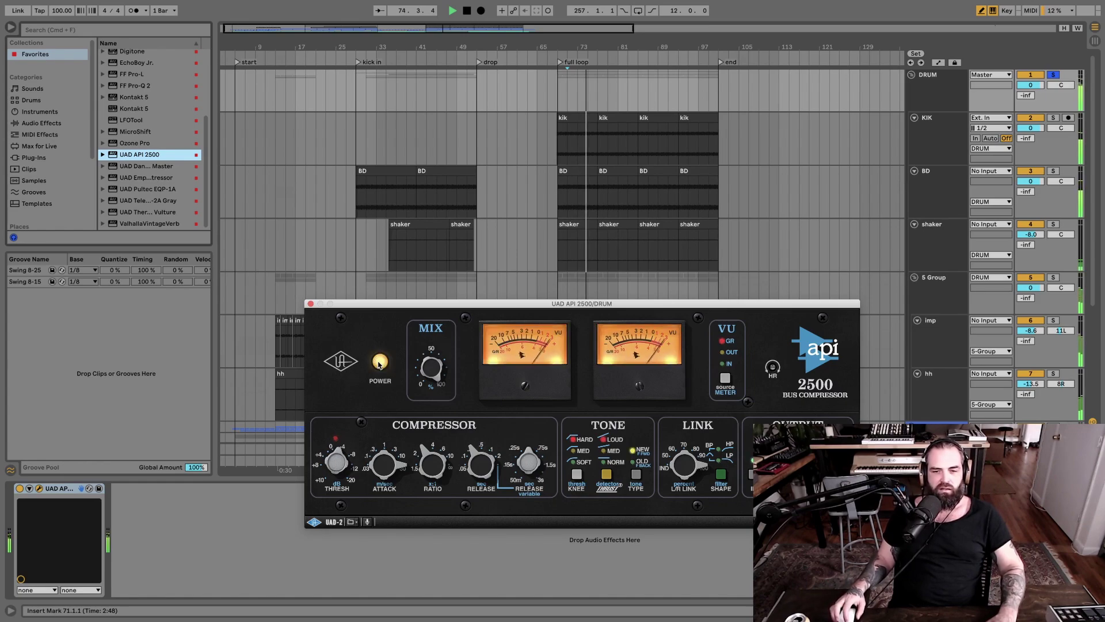
{"action": "left_click", "coordinate": [378, 364]}
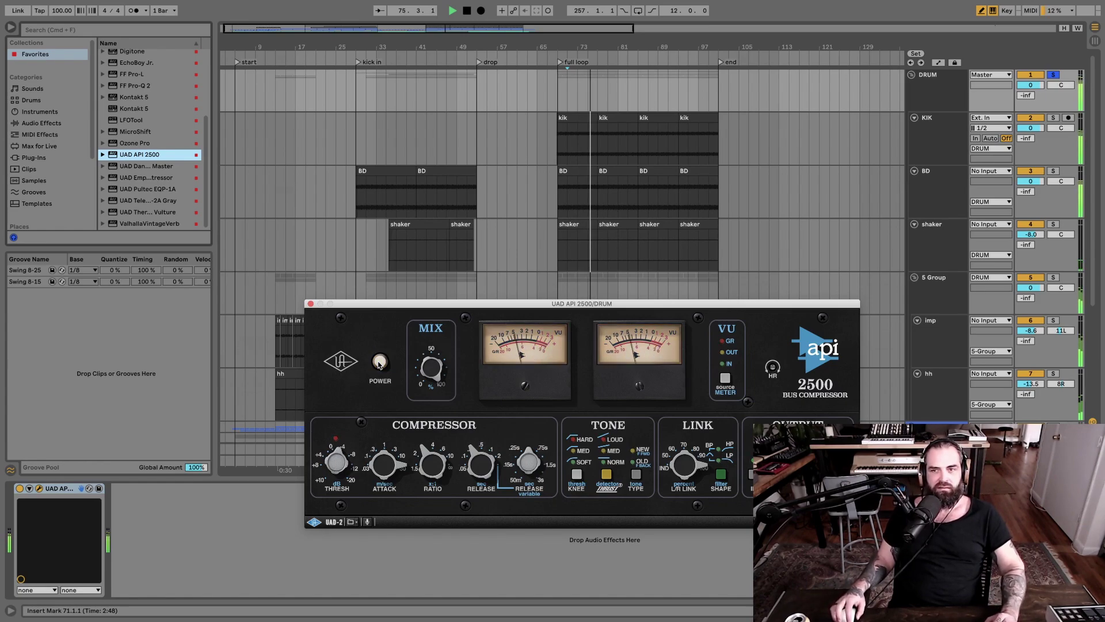
{"action": "left_click", "coordinate": [378, 364]}
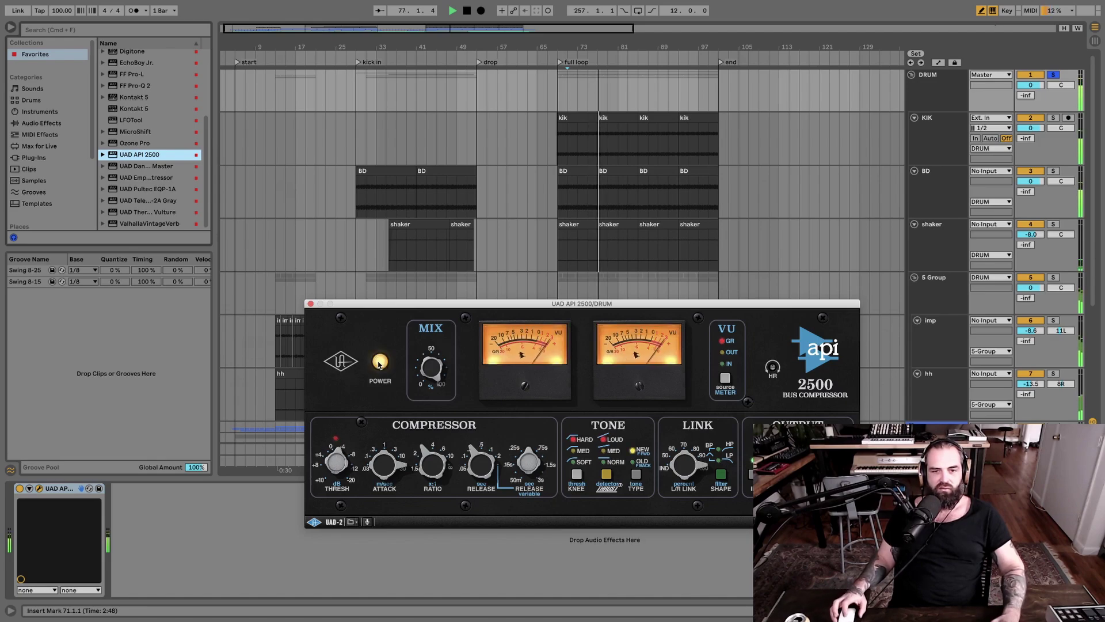
{"action": "left_click", "coordinate": [1058, 77]}
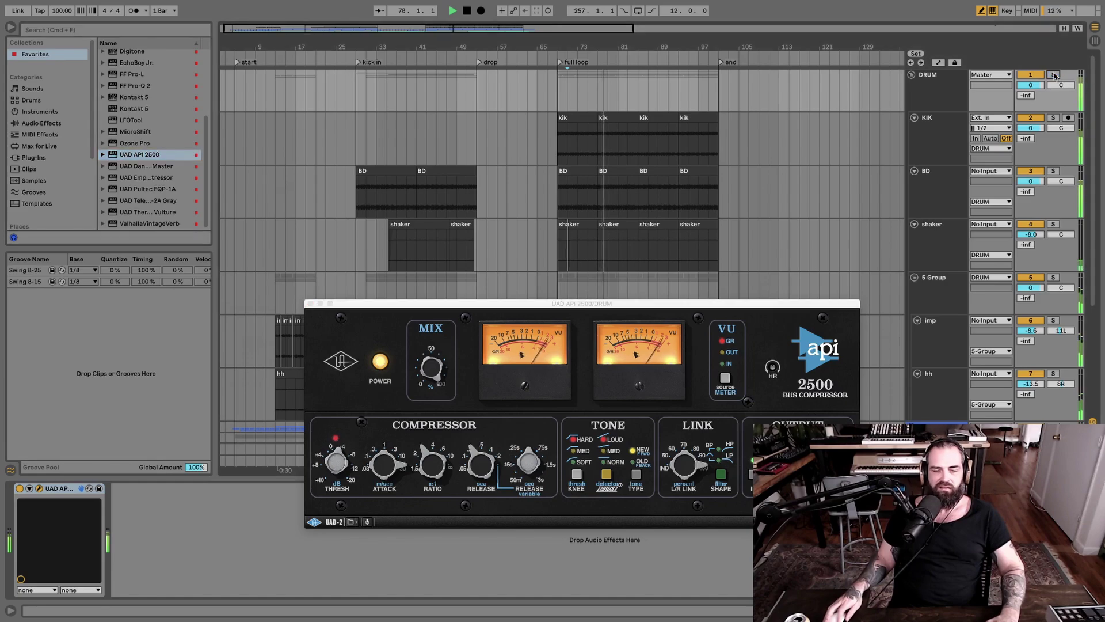
{"action": "left_click", "coordinate": [310, 304]}
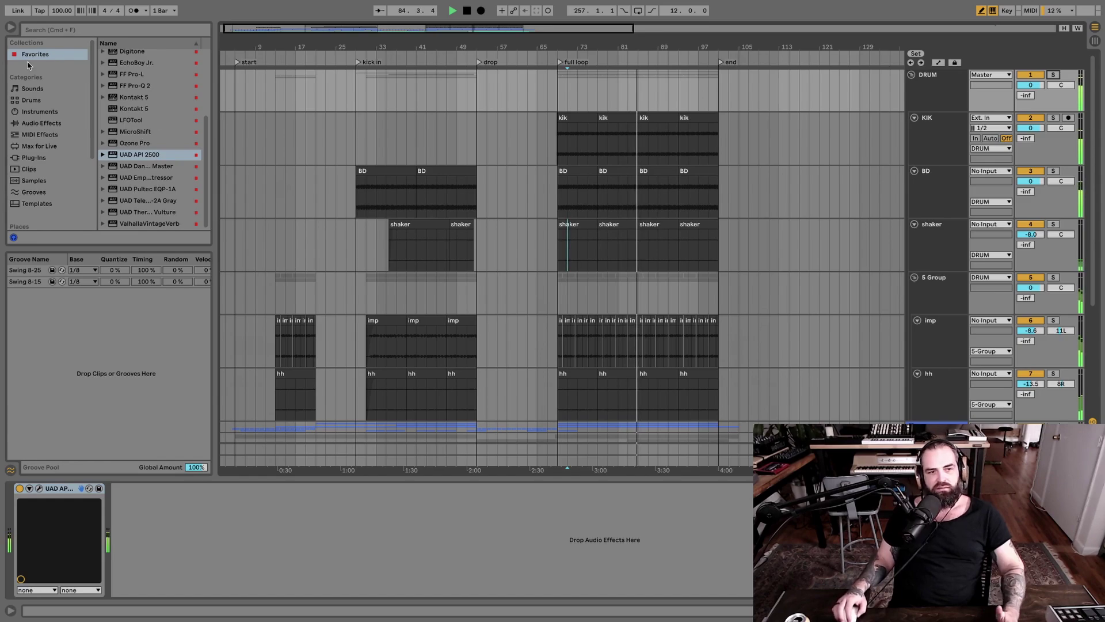
Step: Find Drum Buss among the Drive & Color effects and insert it on the DRUM group ahead of the API 2500
{"action": "left_click", "coordinate": [40, 134]}
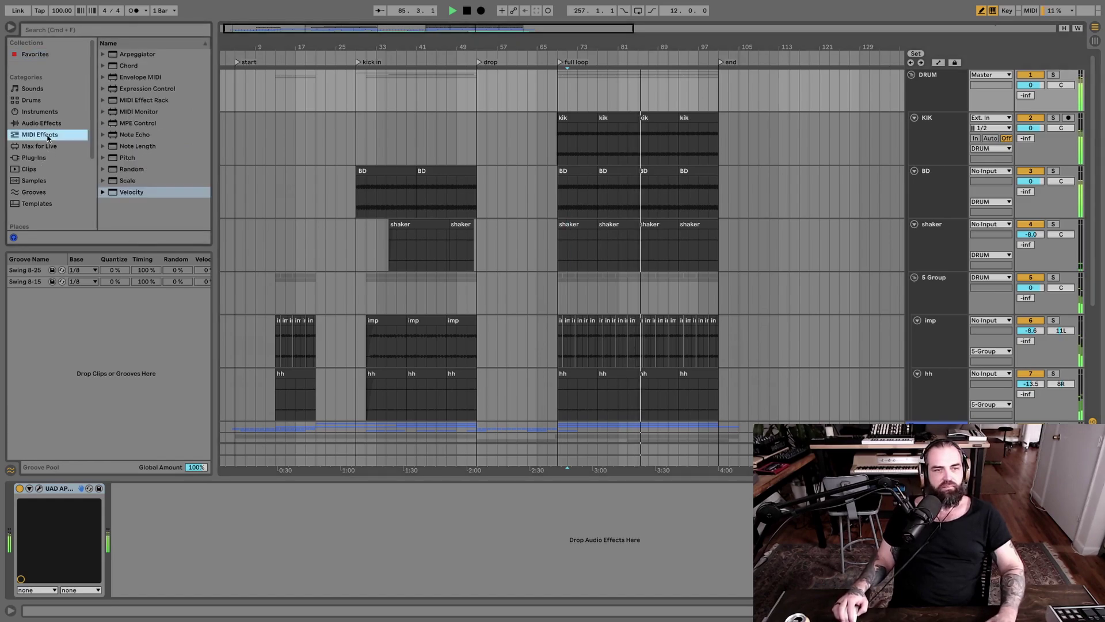
{"action": "left_click", "coordinate": [41, 102]}
{"action": "left_click", "coordinate": [38, 159]}
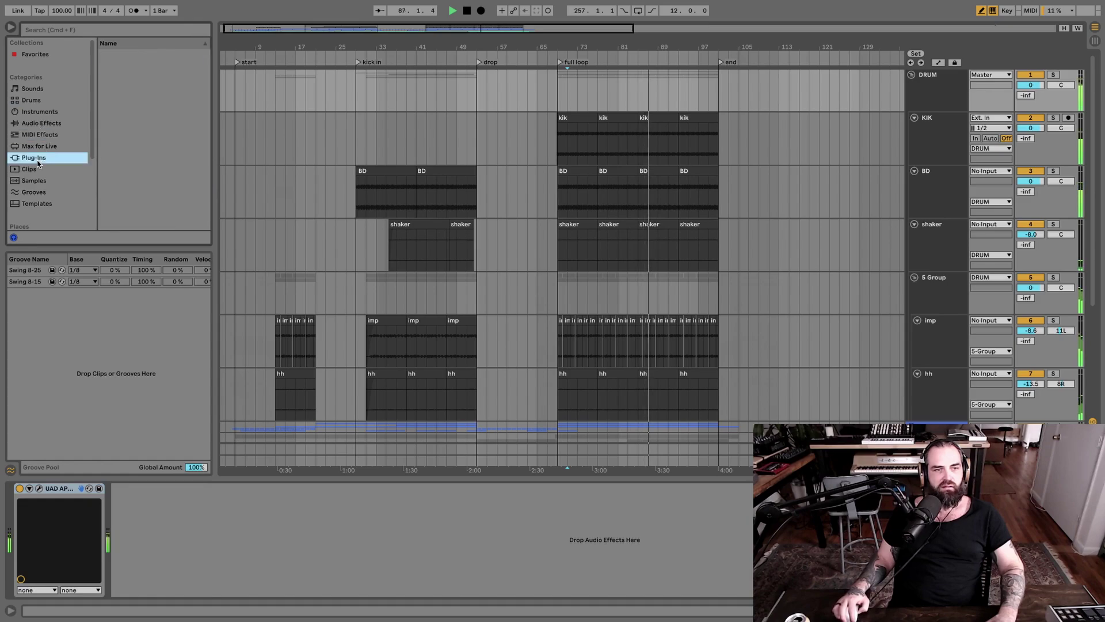
{"action": "left_click", "coordinate": [41, 123]}
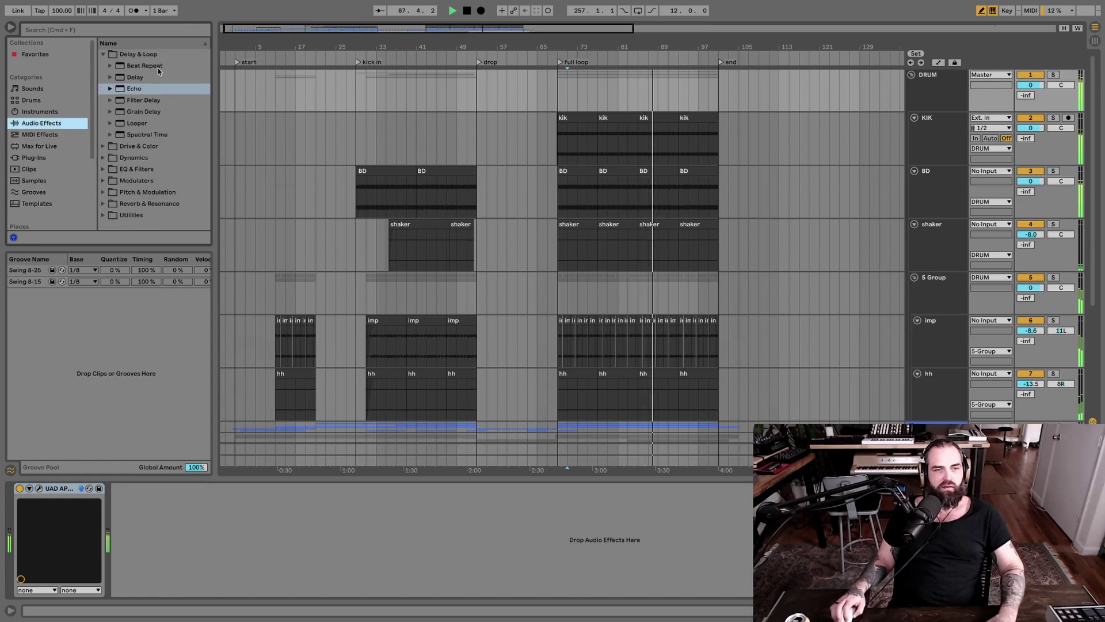
{"action": "left_click", "coordinate": [104, 54]}
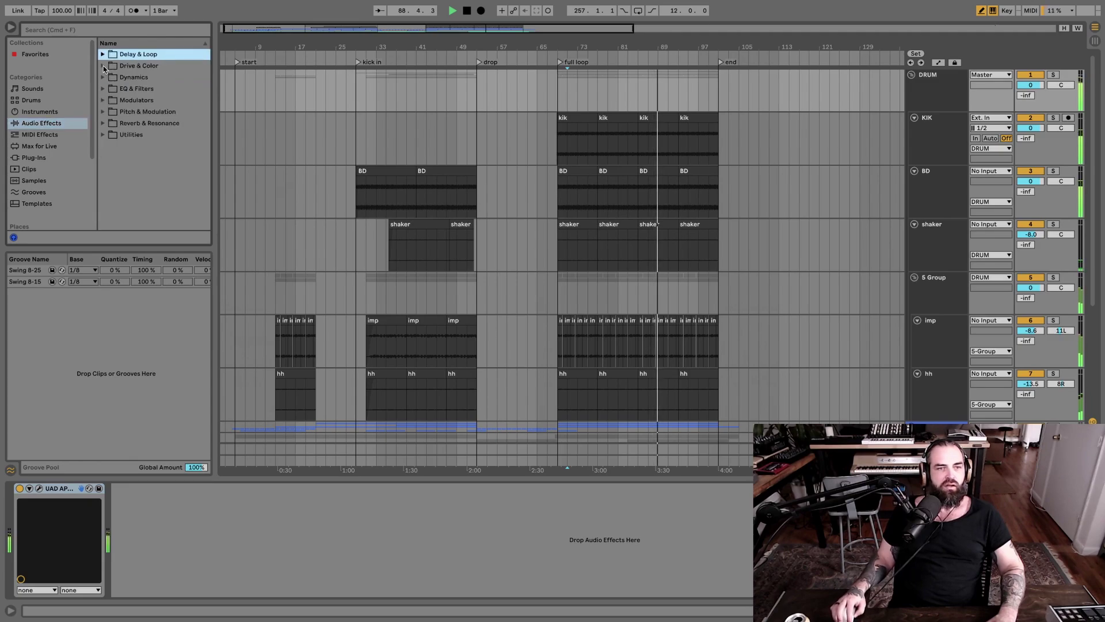
{"action": "left_click", "coordinate": [103, 66]}
{"action": "left_click", "coordinate": [134, 100]}
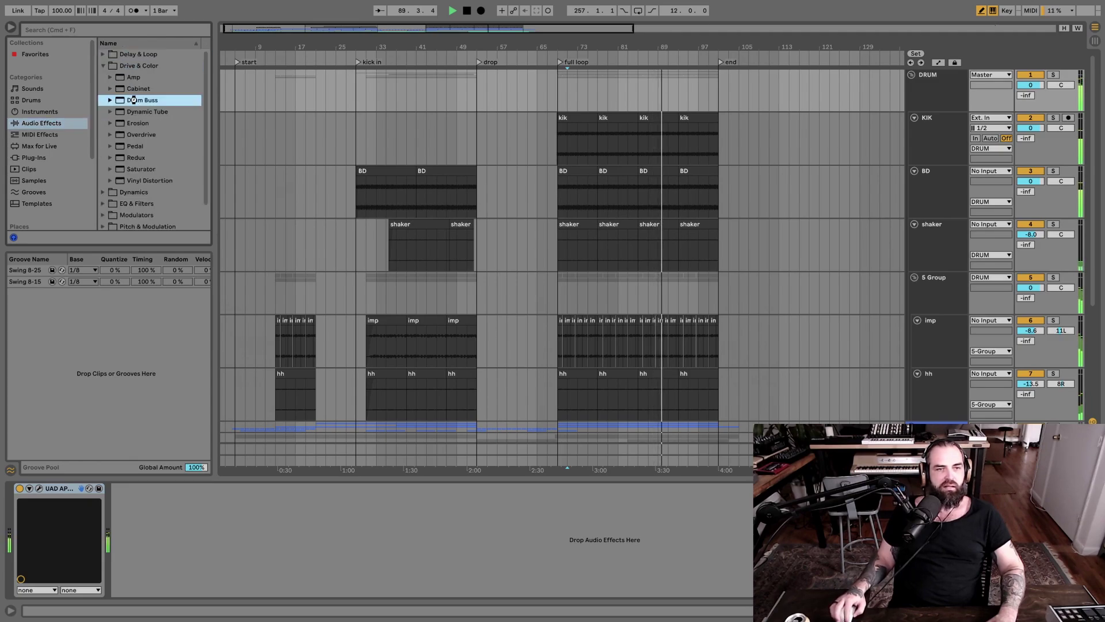
{"action": "left_click_drag", "start_coordinate": [134, 100], "coordinate": [89, 496]}
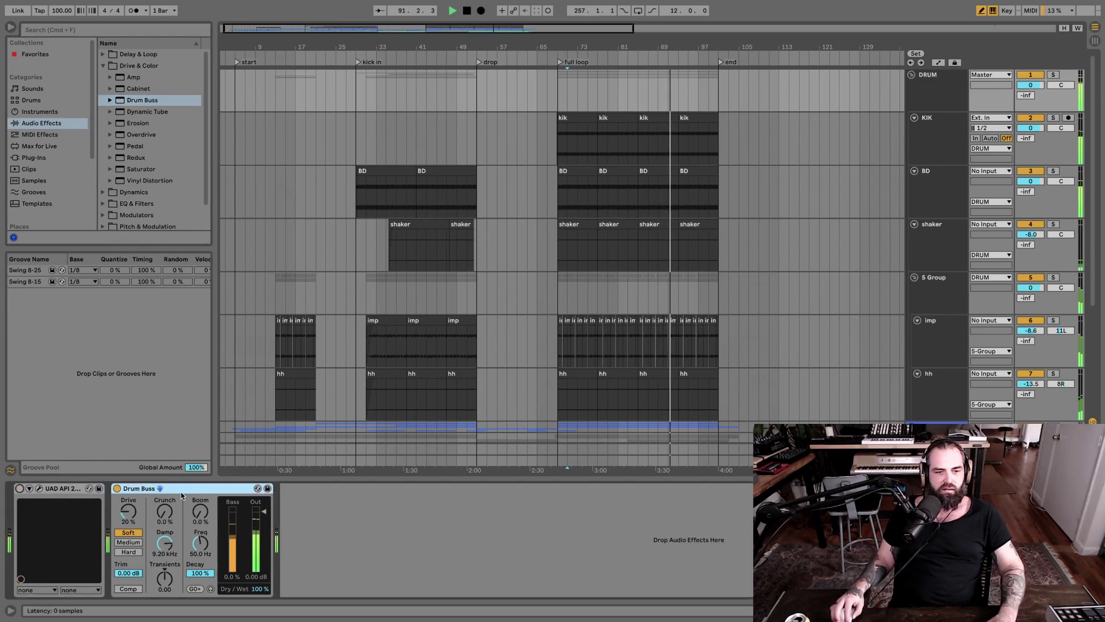
{"action": "left_click_drag", "start_coordinate": [182, 495], "coordinate": [35, 498]}
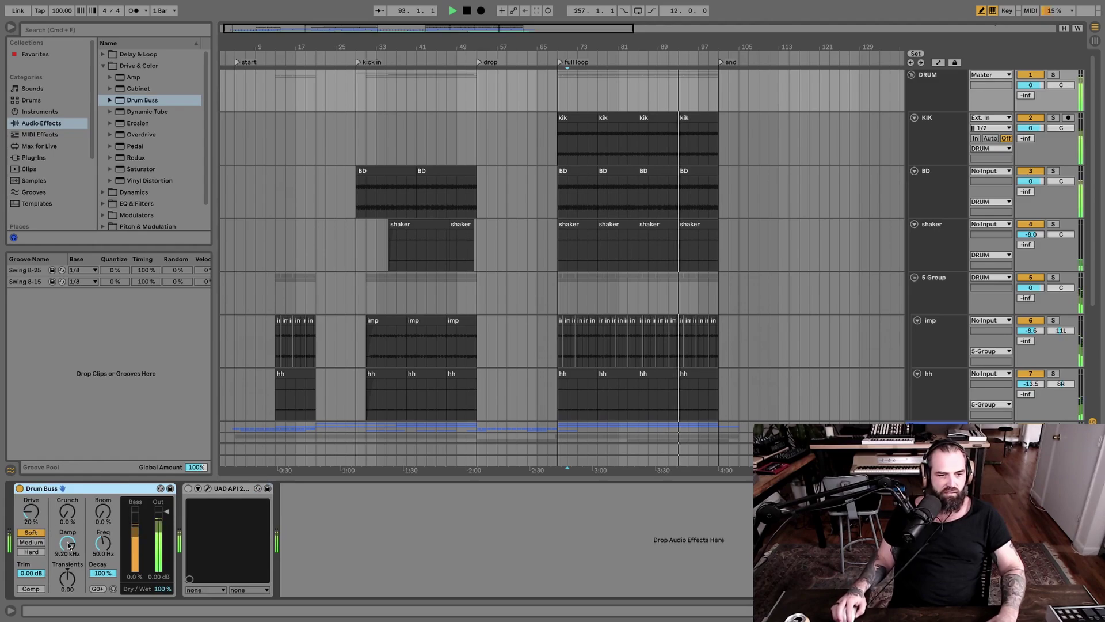
Step: Set Drum Buss's Damp to 5.85 kHz and its Crunch to 13%
{"action": "left_click_drag", "start_coordinate": [68, 544], "coordinate": [68, 561]}
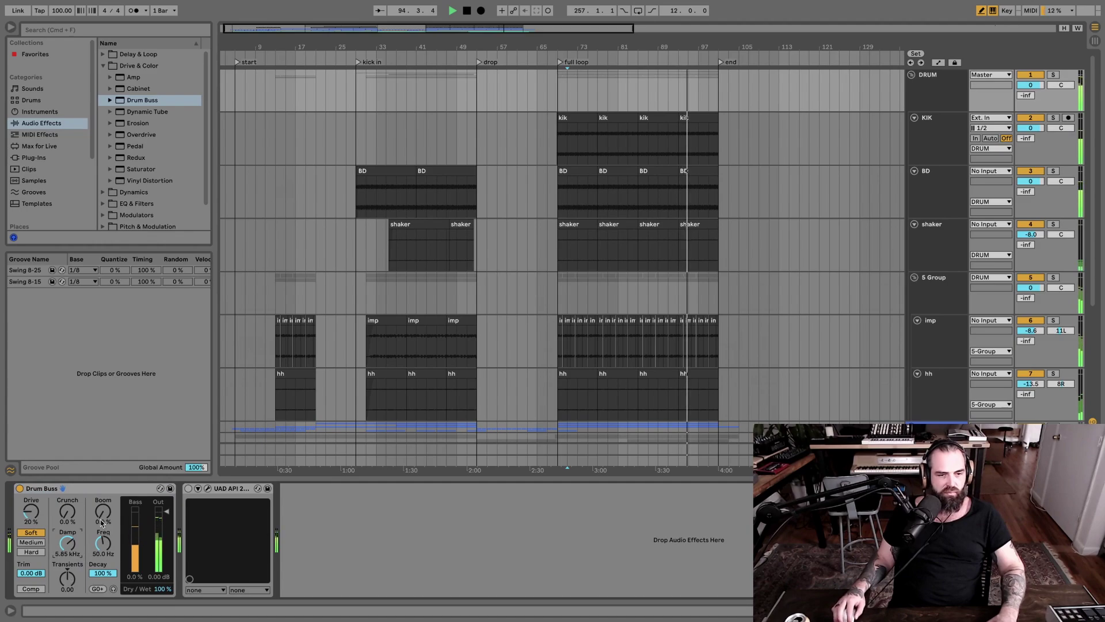
{"action": "left_click_drag", "start_coordinate": [68, 513], "coordinate": [68, 504]}
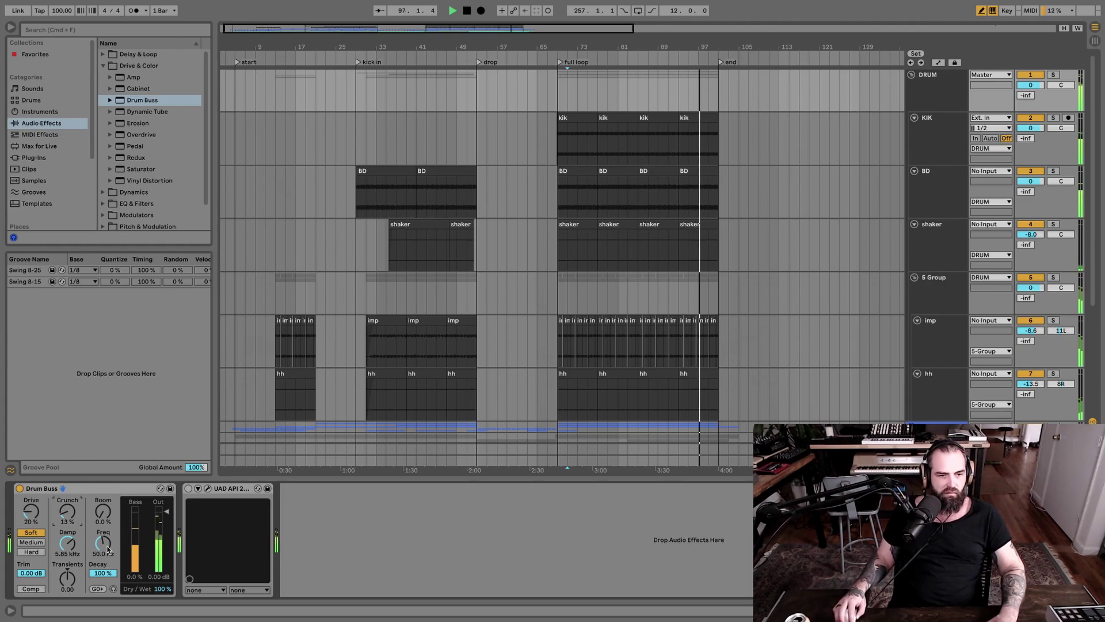
{"action": "left_click", "coordinate": [114, 589]}
{"action": "left_click", "coordinate": [114, 589]}
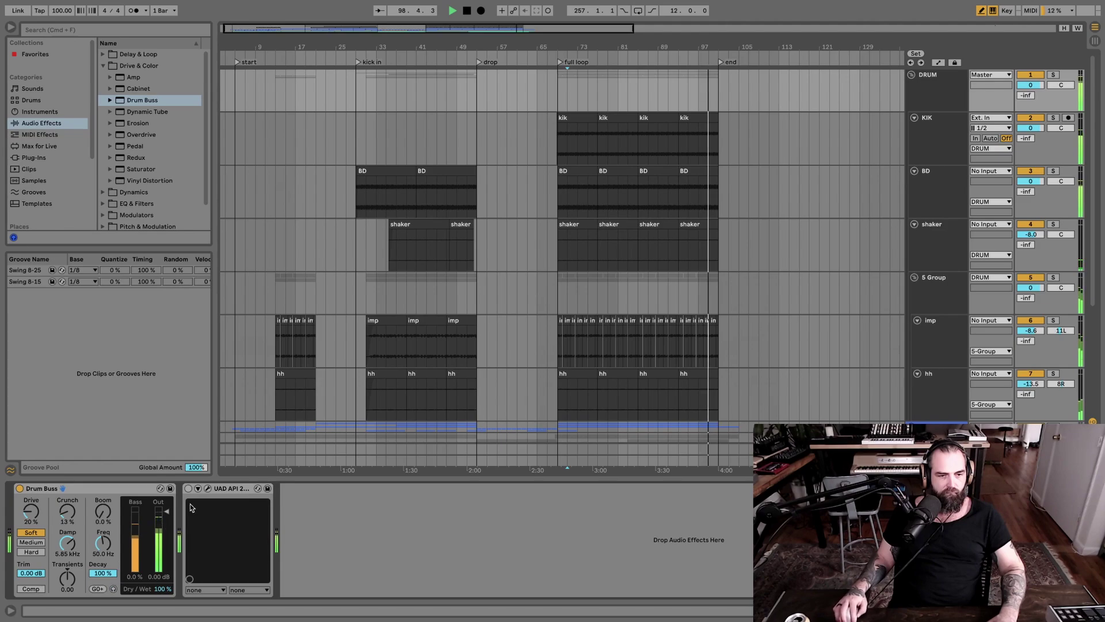
Step: Reactivate the API 2500 and delete Drum Buss from the DRUM group
{"action": "left_click", "coordinate": [188, 489]}
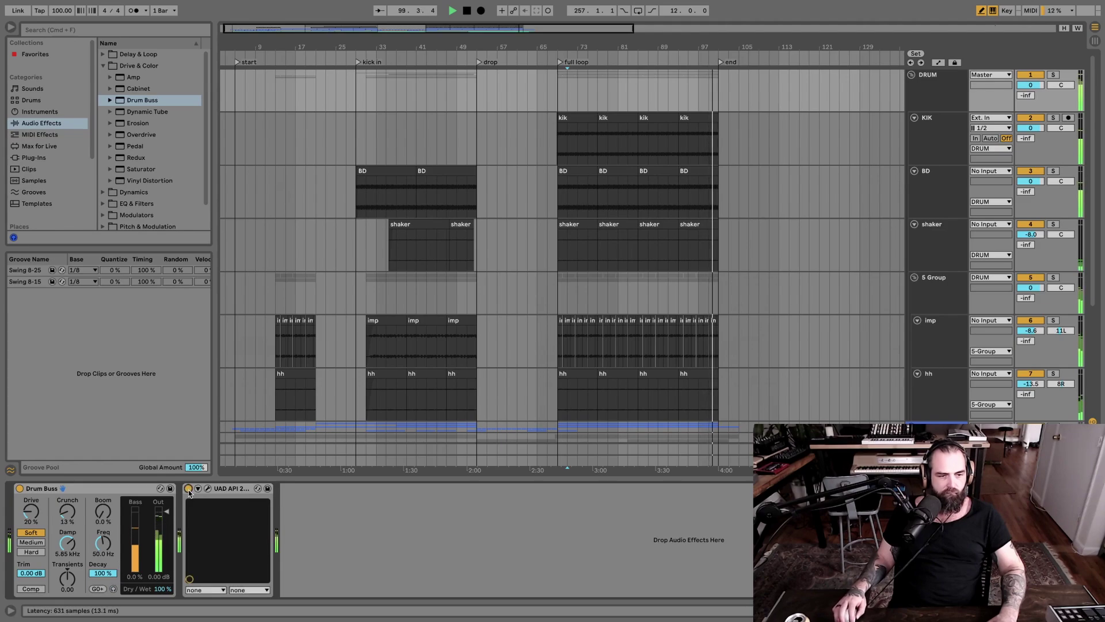
{"action": "left_click", "coordinate": [89, 490]}
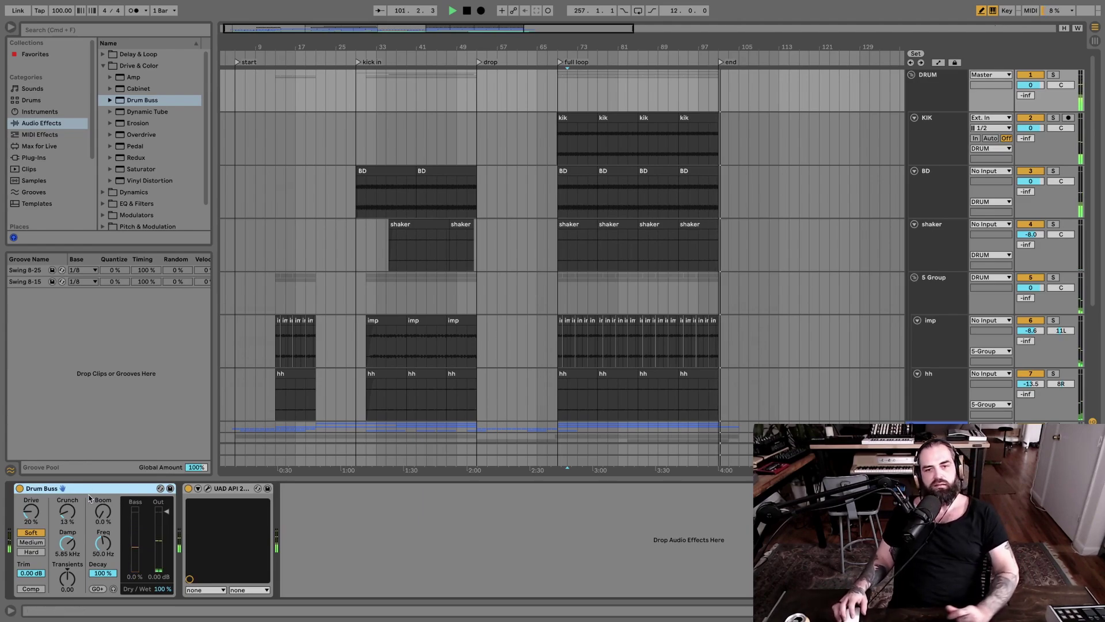
{"action": "key", "text": "Delete"}
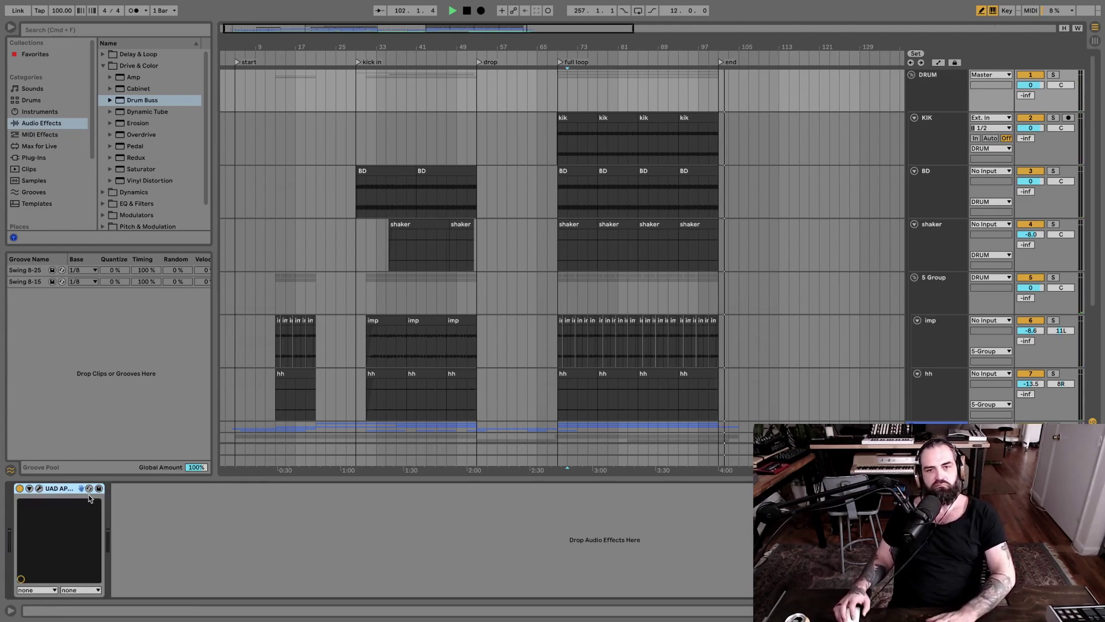
Step: Restart playback from bar 71 and collapse the DRUM group to listen to the full loop with the FX tracks in view
{"action": "left_click", "coordinate": [566, 198]}
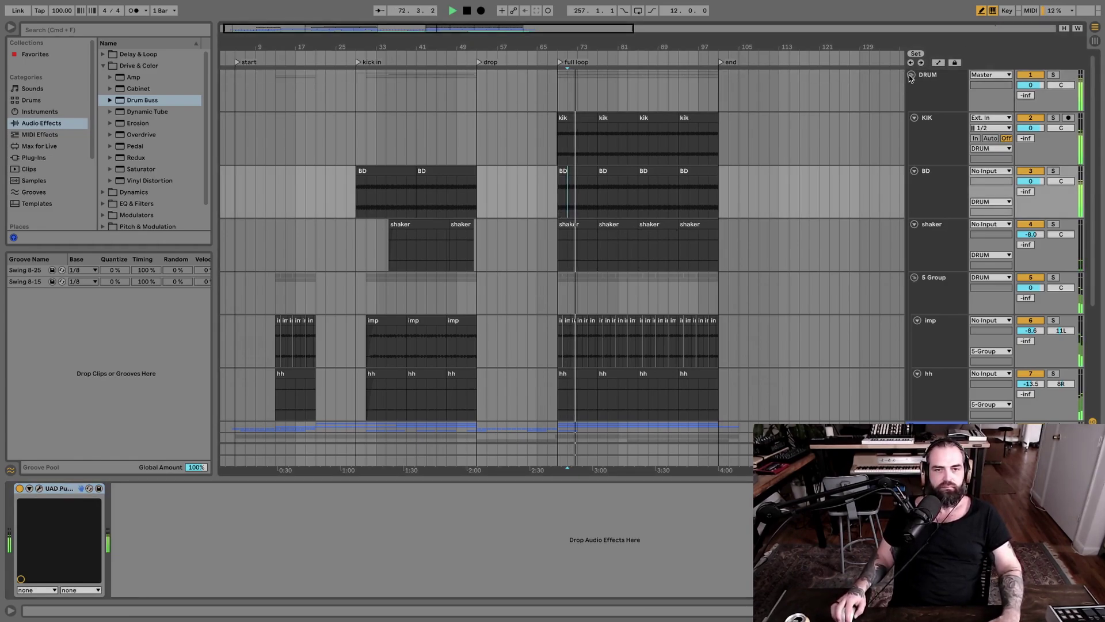
{"action": "left_click", "coordinate": [911, 75]}
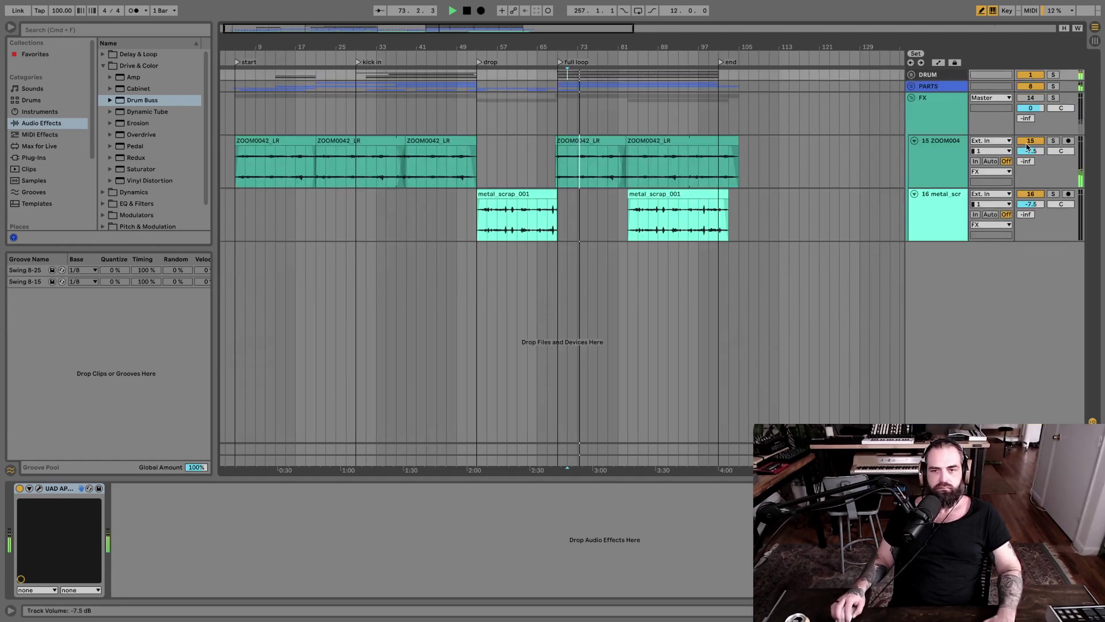
{"action": "left_click", "coordinate": [1028, 100]}
{"action": "scroll", "coordinate": [625, 152], "scroll_direction": "left", "scroll_amount": 1}
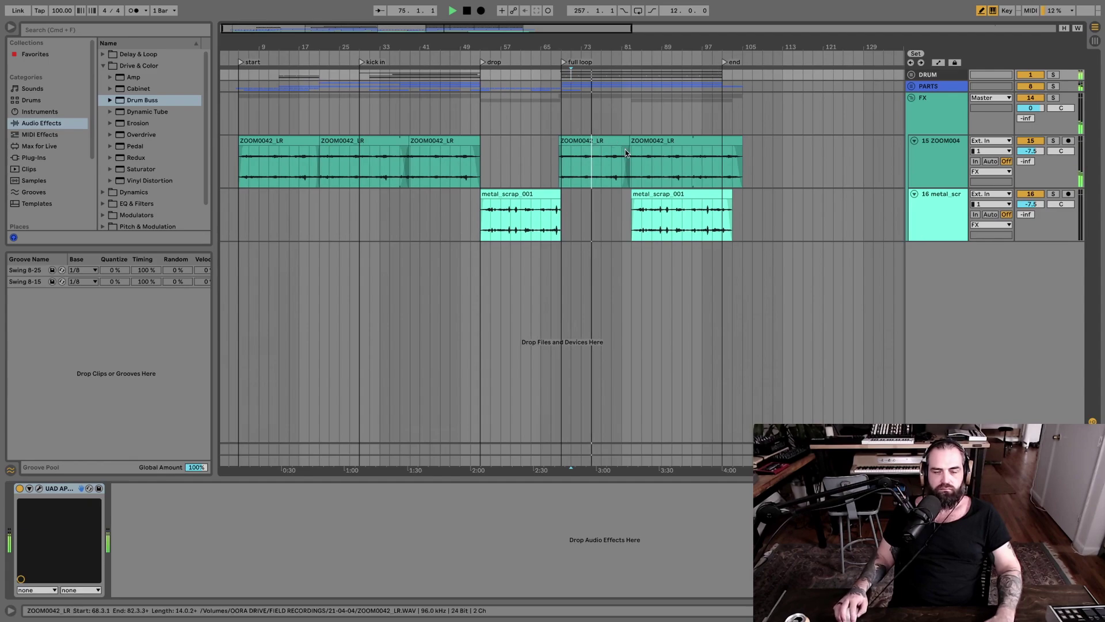
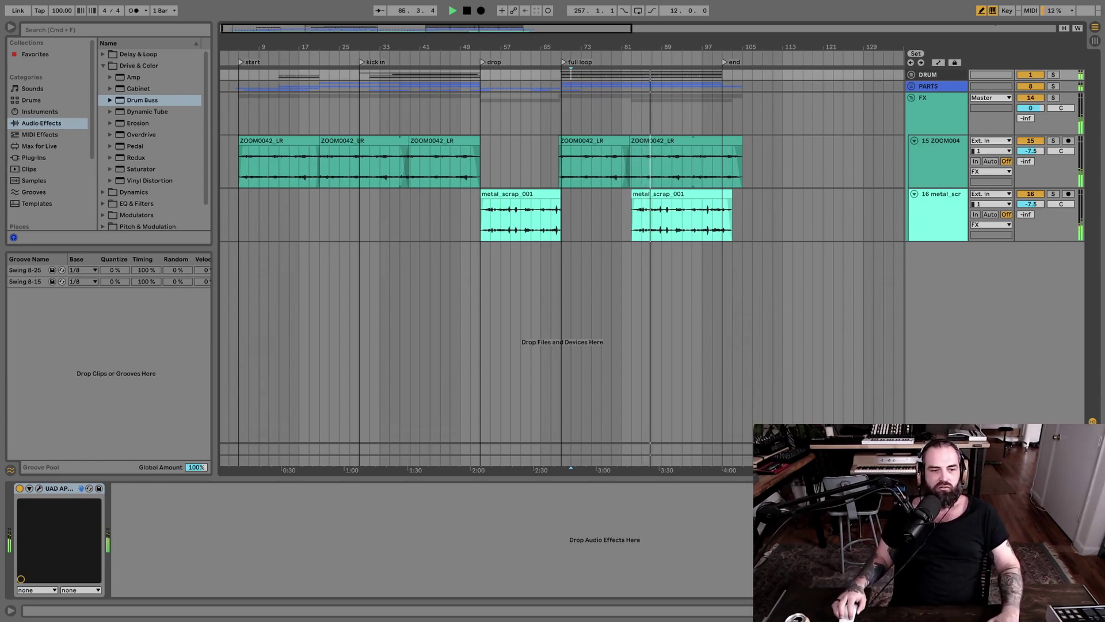
Step: Stop playback and add the Glue Compressor from the Dynamics effects to the FX group
{"action": "key", "text": "Delete"}
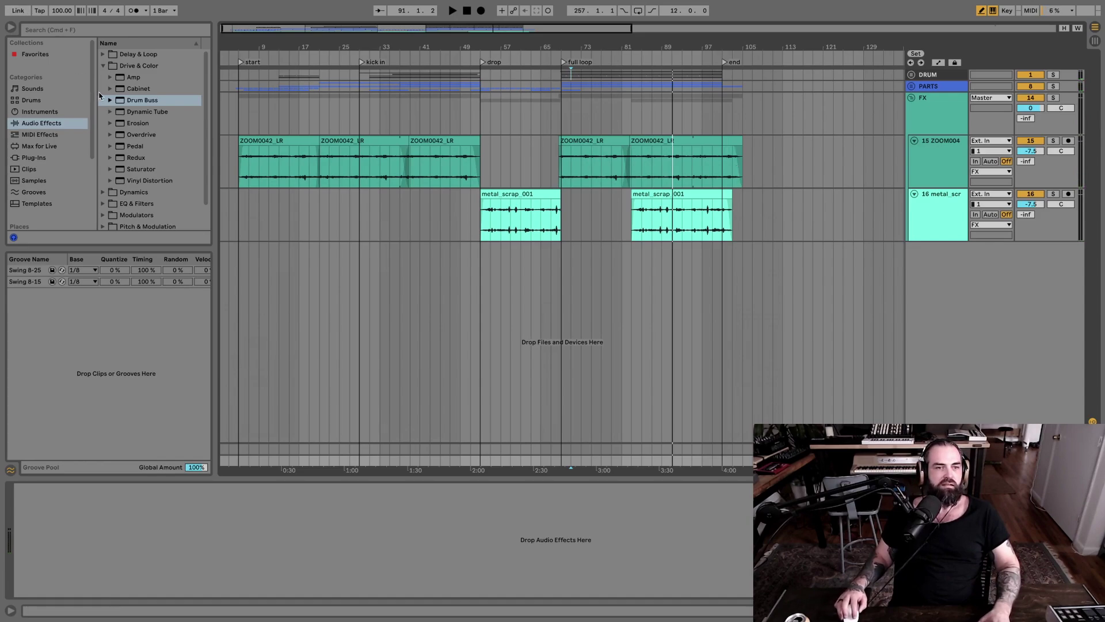
{"action": "left_click", "coordinate": [103, 67]}
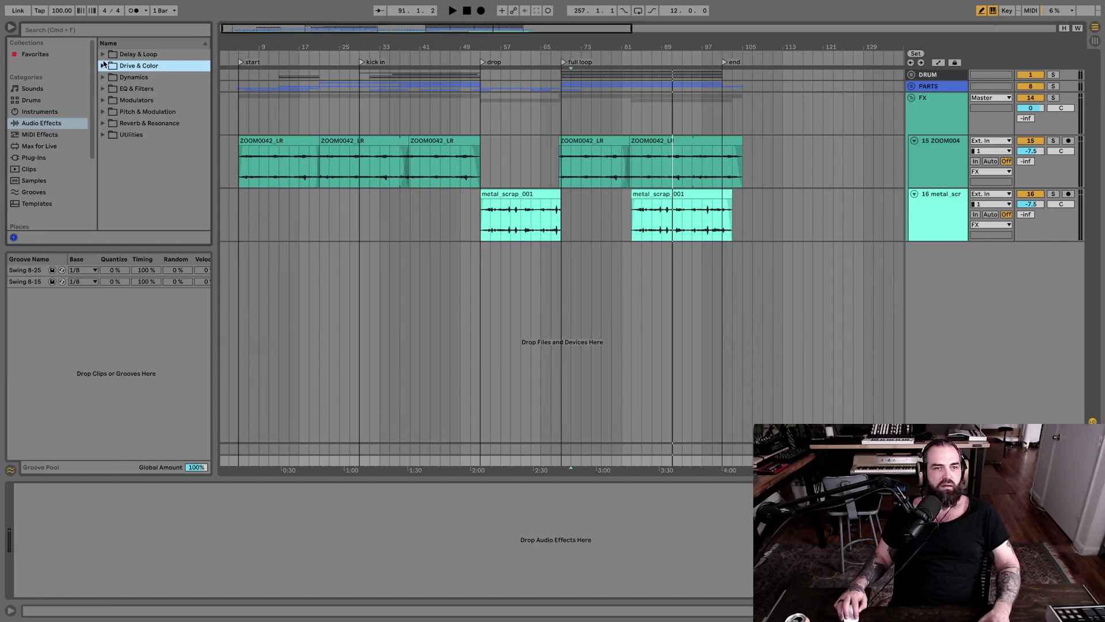
{"action": "left_click", "coordinate": [103, 67]}
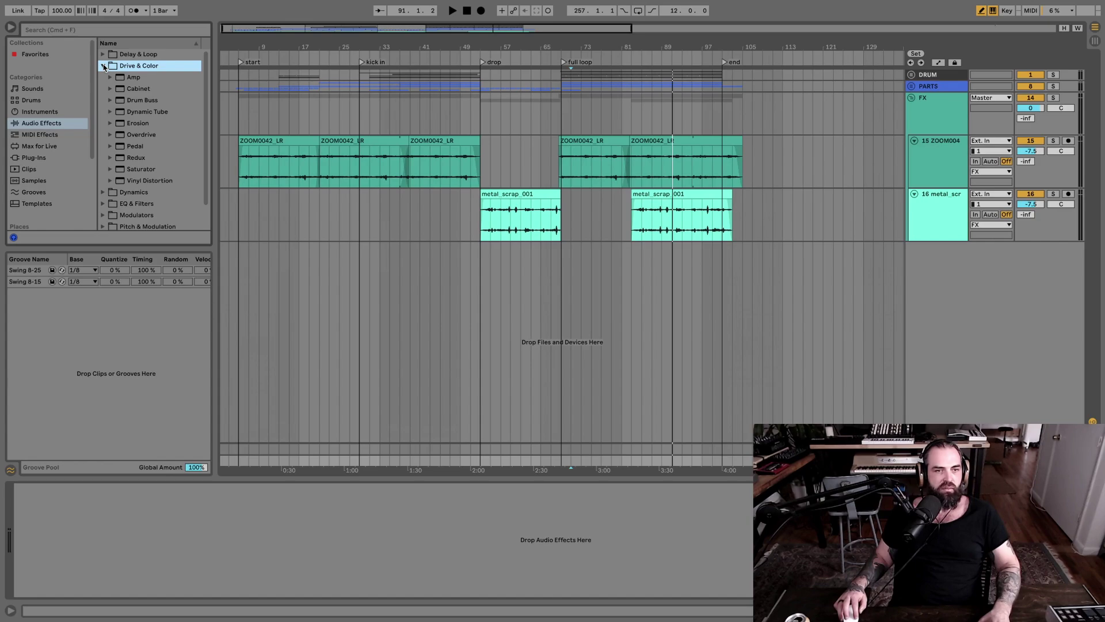
{"action": "left_click", "coordinate": [104, 192]}
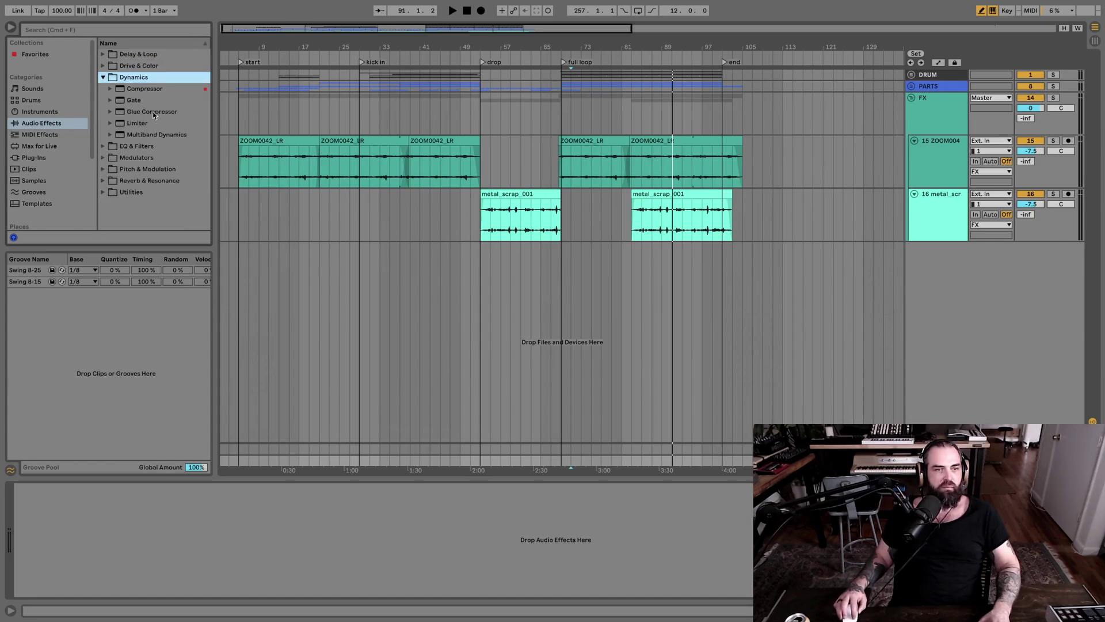
{"action": "double_click", "coordinate": [154, 115]}
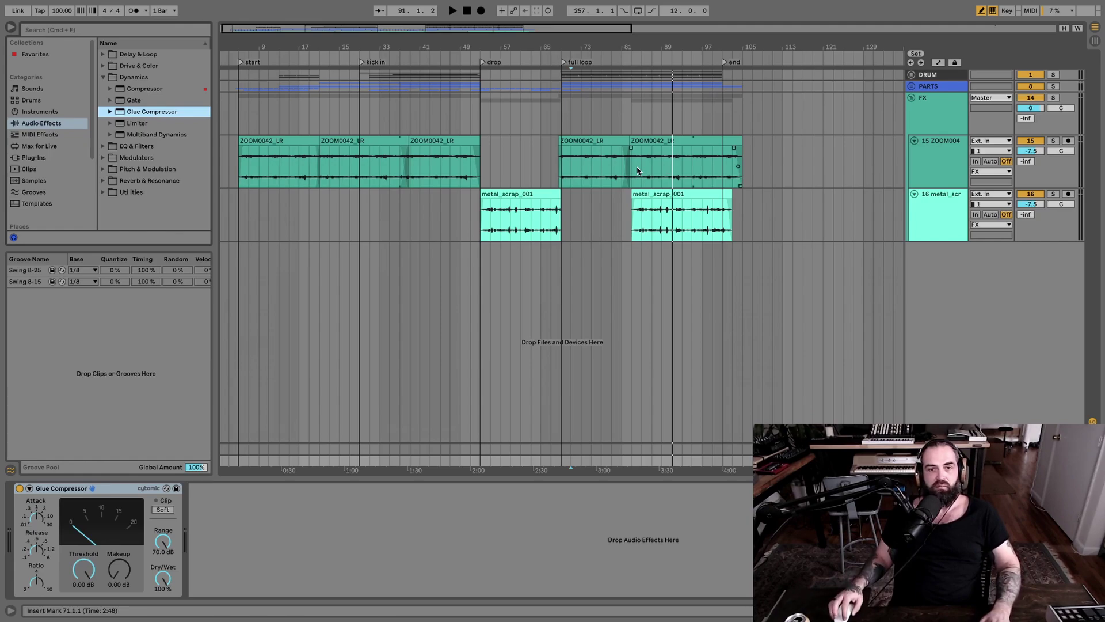
Step: Play from bar 87 and lower the threshold of the FX group's Glue Compressor to -11.7 dB
{"action": "left_click", "coordinate": [642, 172]}
{"action": "key", "text": "space"}
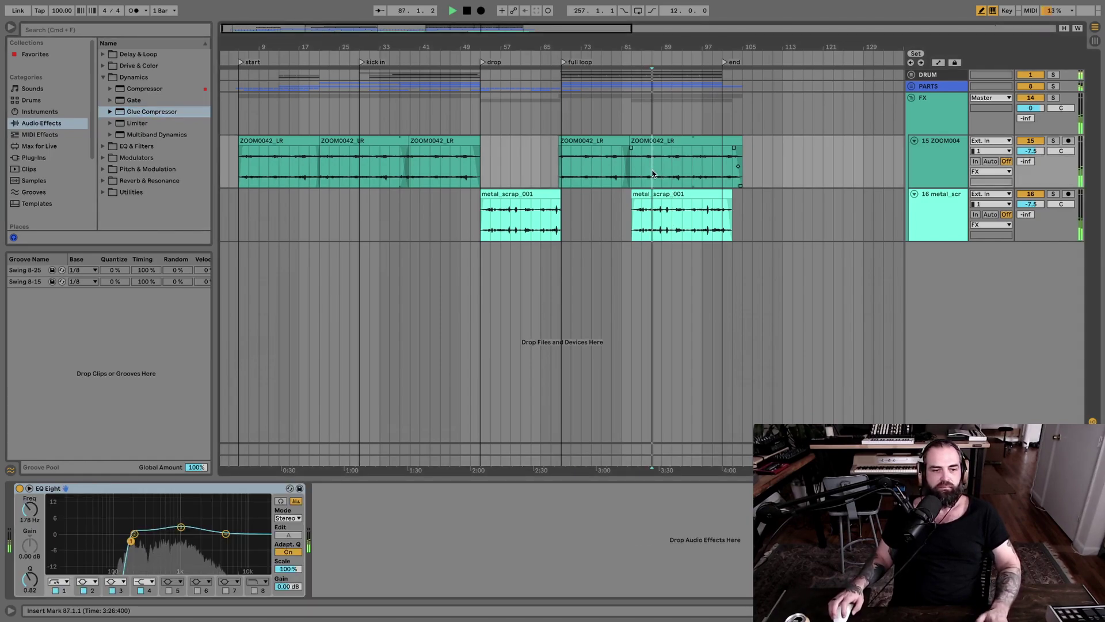
{"action": "left_click", "coordinate": [938, 460]}
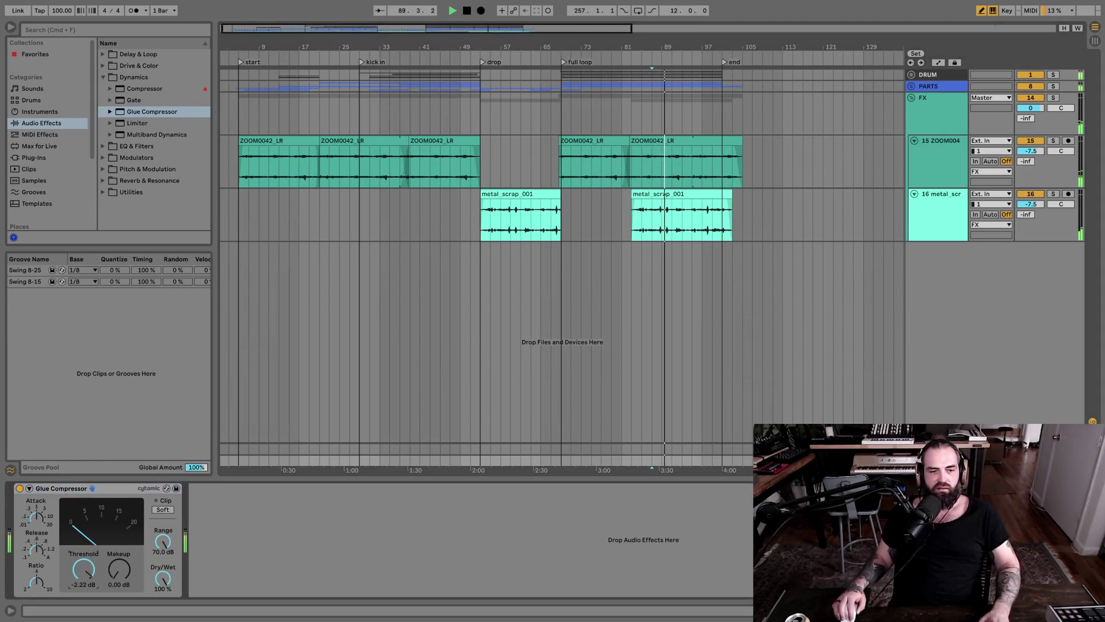
{"action": "left_click_drag", "start_coordinate": [81, 570], "coordinate": [81, 594]}
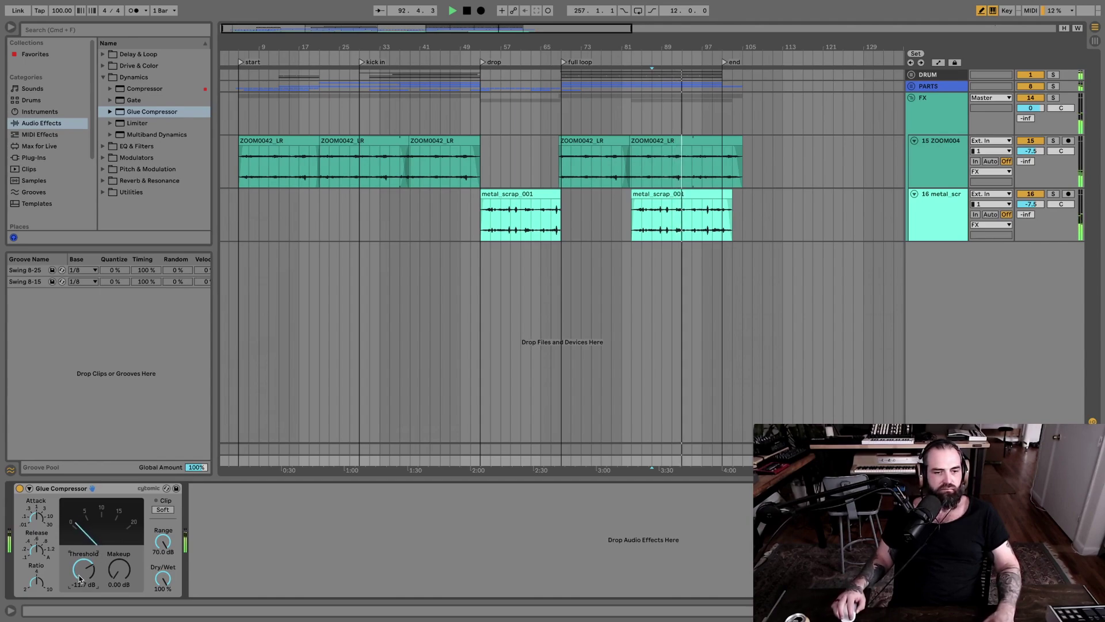
{"action": "left_click_drag", "start_coordinate": [84, 569], "coordinate": [83, 570]}
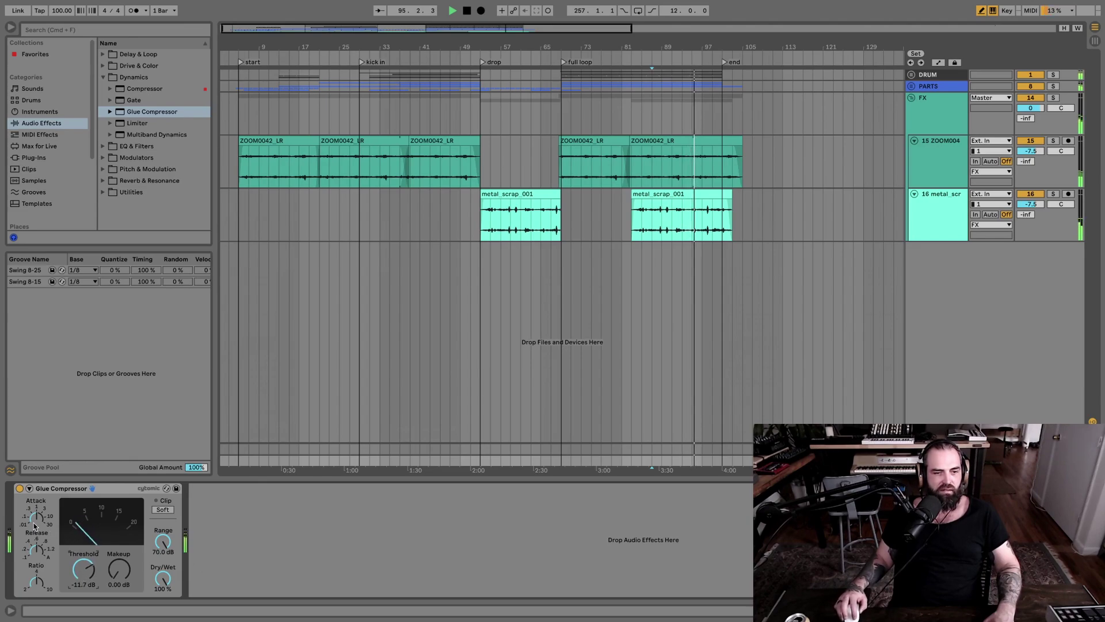
Step: Adjust the Glue Compressor's release and ratio, and set its makeup gain to 1.90 dB
{"action": "left_click_drag", "start_coordinate": [38, 551], "coordinate": [38, 559]}
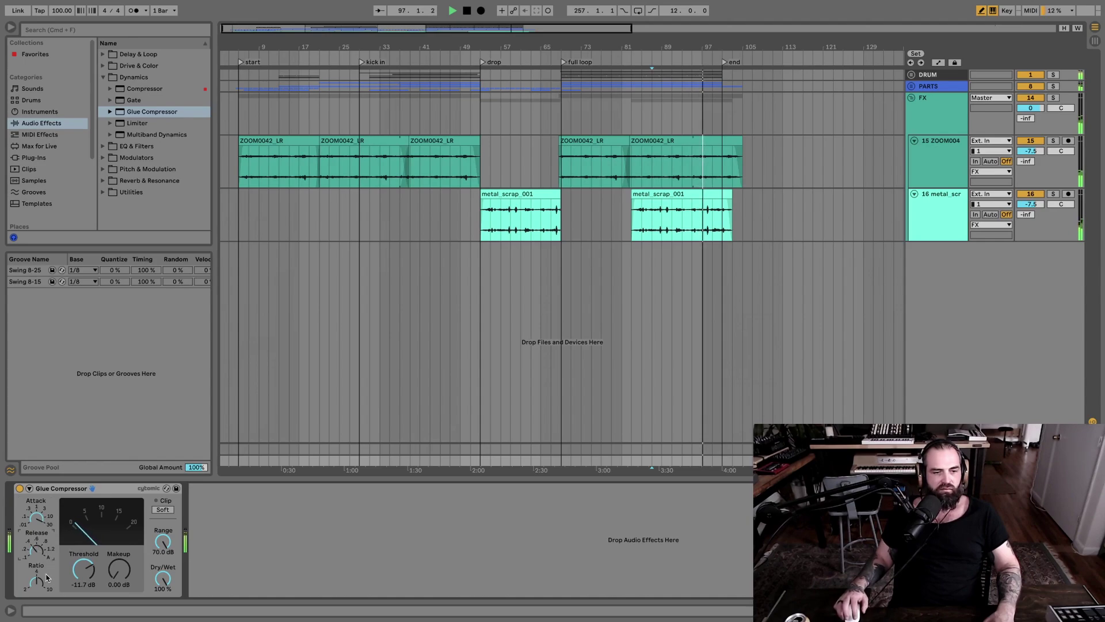
{"action": "left_click_drag", "start_coordinate": [38, 588], "coordinate": [38, 605]}
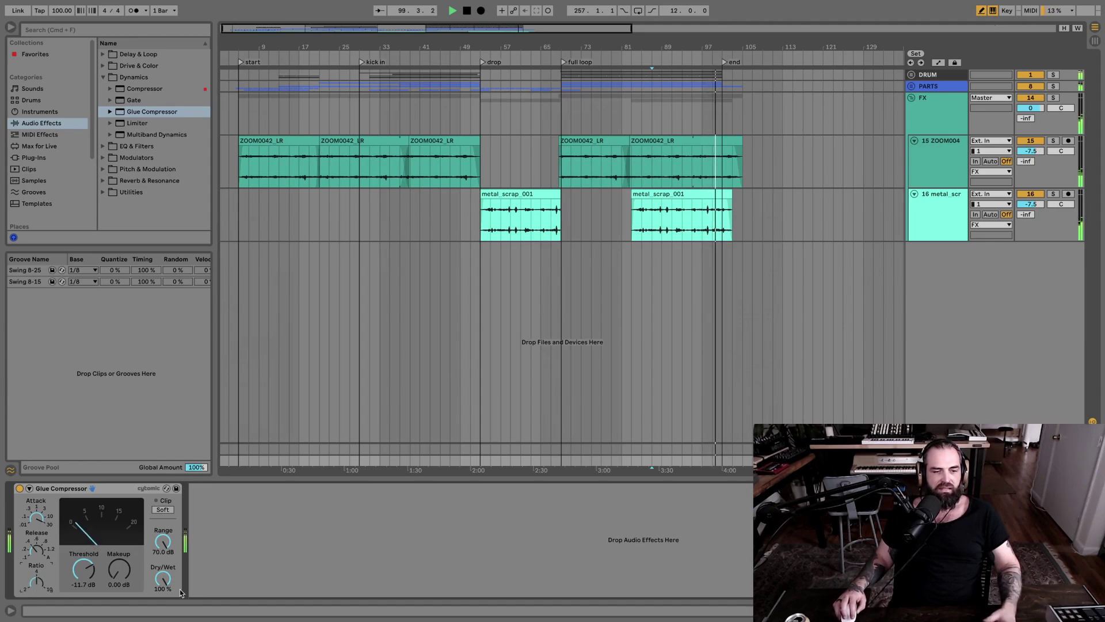
{"action": "mouse_move", "coordinate": [120, 575]}
{"action": "left_mouse_down"}
{"action": "mouse_move", "coordinate": [120, 564]}
{"action": "mouse_move", "coordinate": [121, 576]}
{"action": "left_mouse_up"}
Step: Play from bar 87 and compare the FX group with its Glue Compressor bypassed and re-enabled, then stop playback
{"action": "key", "text": "space"}
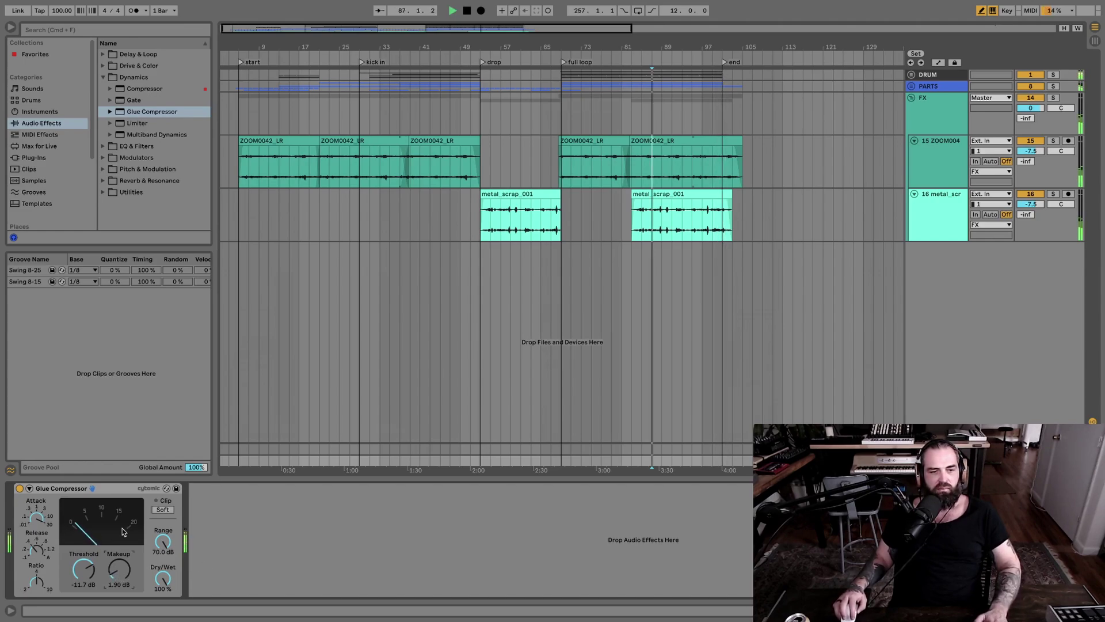
{"action": "left_click", "coordinate": [19, 490]}
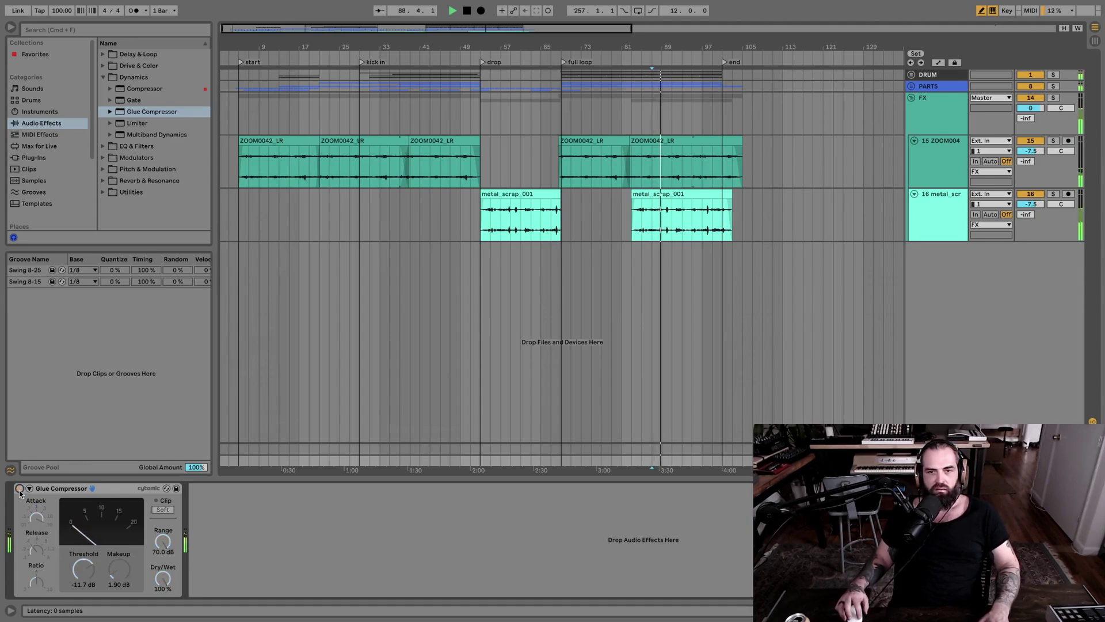
{"action": "left_click", "coordinate": [20, 489]}
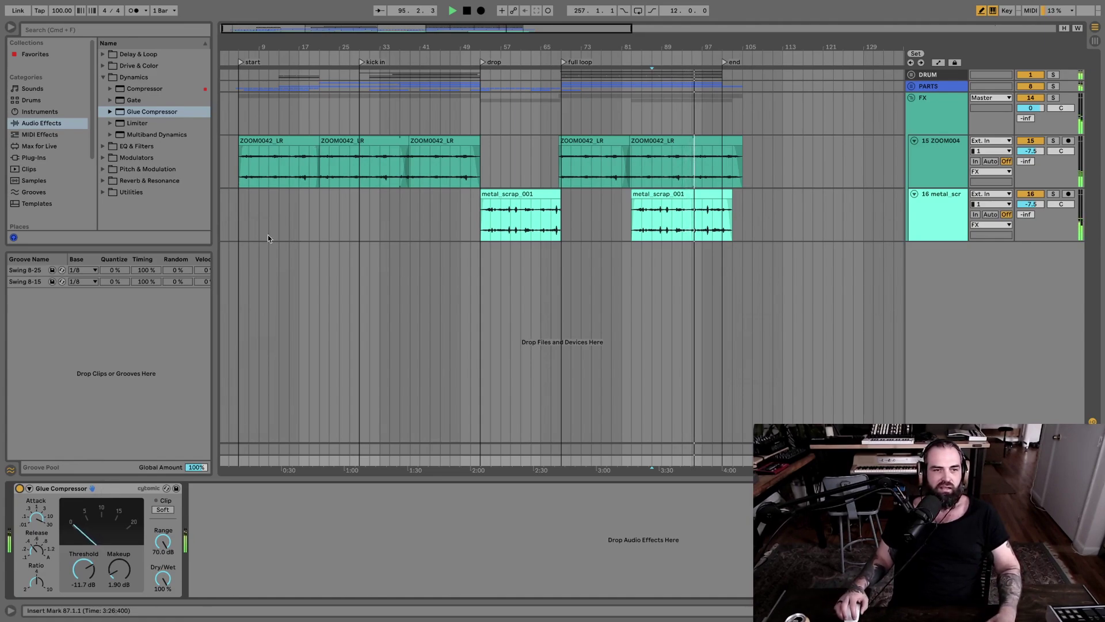
{"action": "key", "text": "space"}
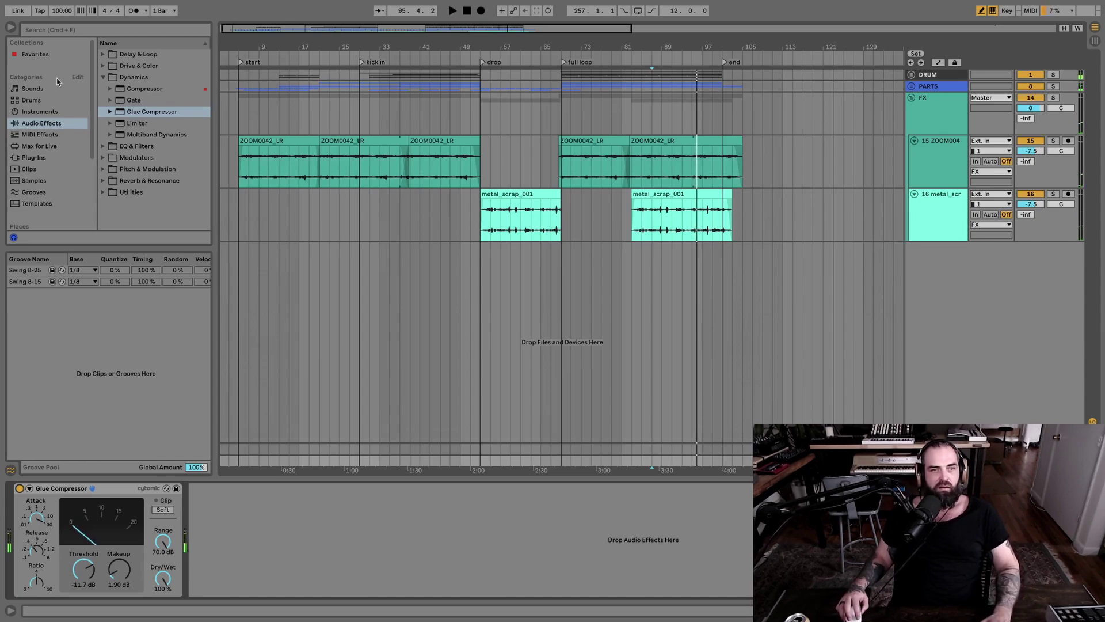
Step: Browse the Favorites collection for effects and select the first MASTER rack preset in the list
{"action": "left_click", "coordinate": [36, 54]}
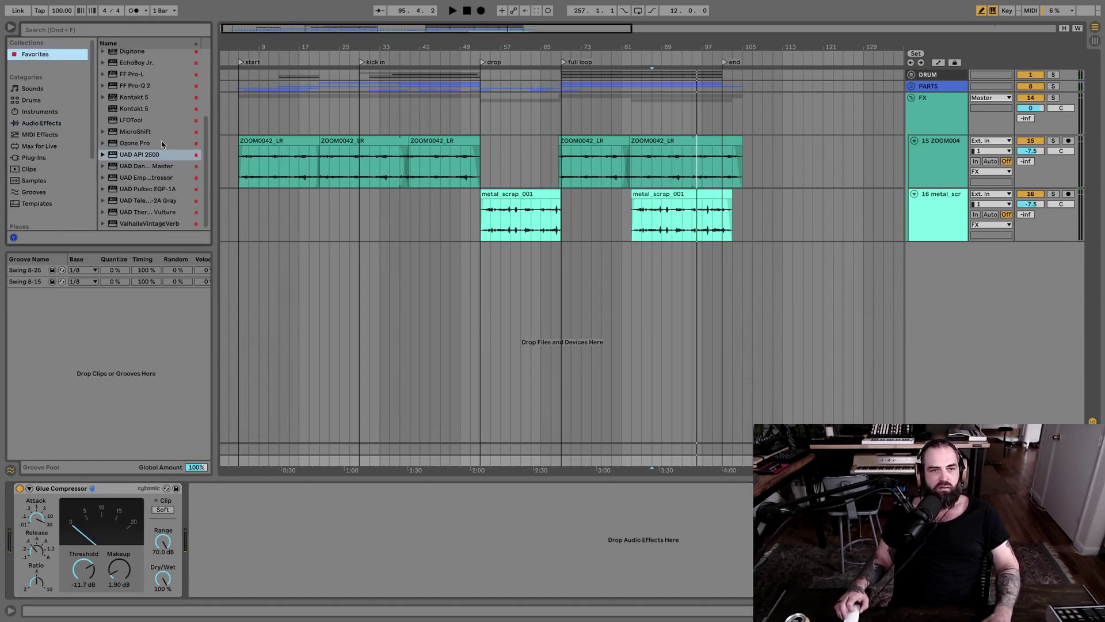
{"action": "scroll", "coordinate": [162, 145], "scroll_direction": "up", "scroll_amount": 3}
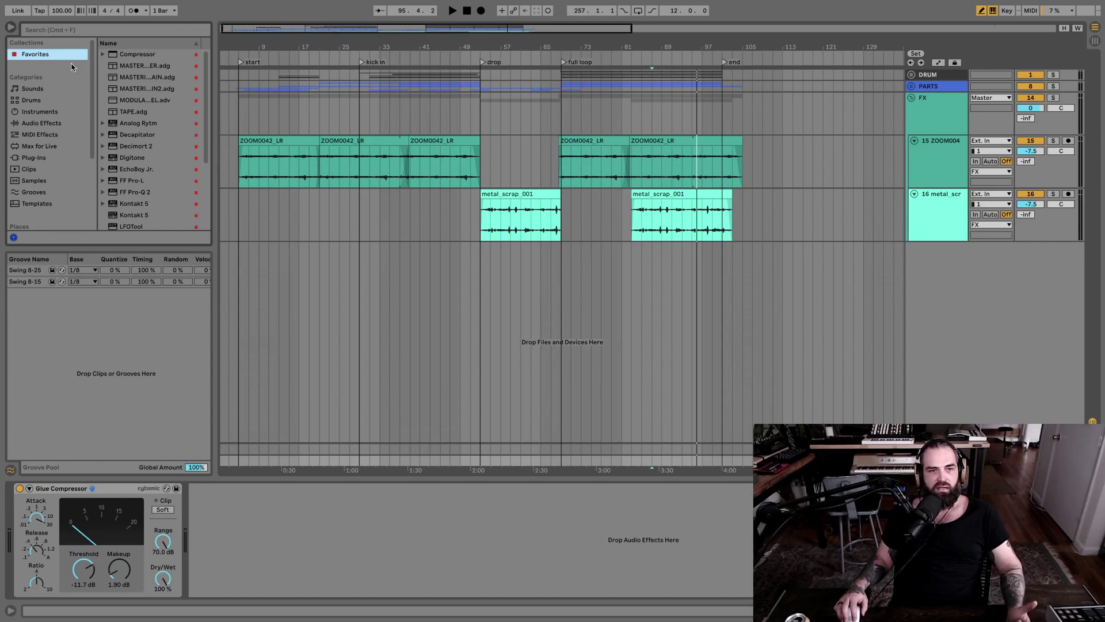
{"action": "left_click", "coordinate": [128, 68]}
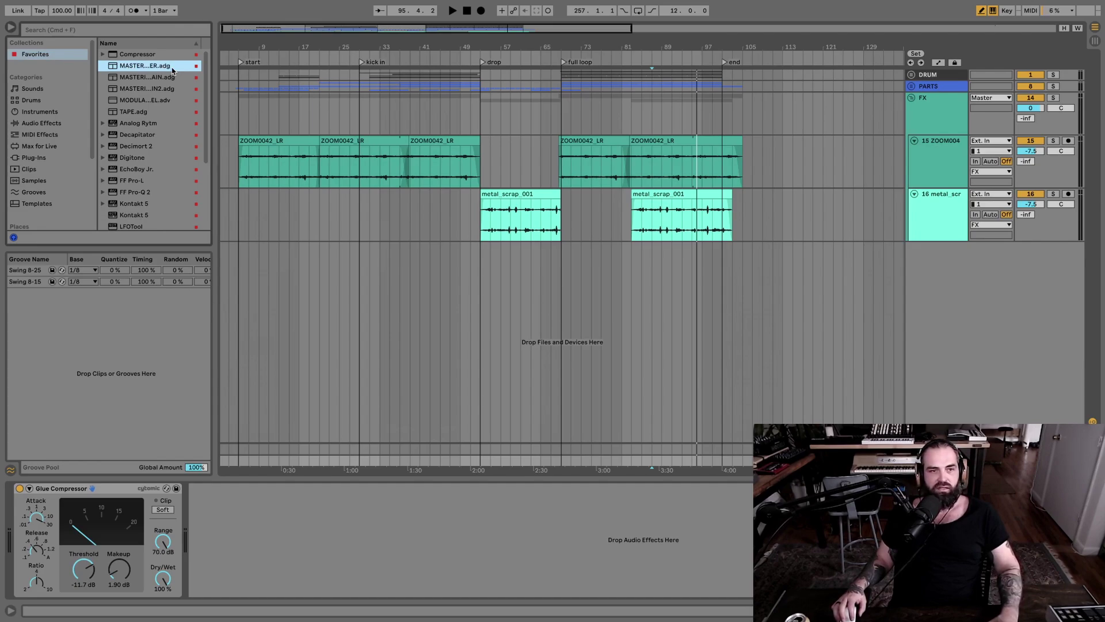
Step: Play from bar 93 in the metal_scrap_001 clip, solo its track and restart playback to hear it in isolation
{"action": "left_click", "coordinate": [679, 224]}
{"action": "key", "text": "space"}
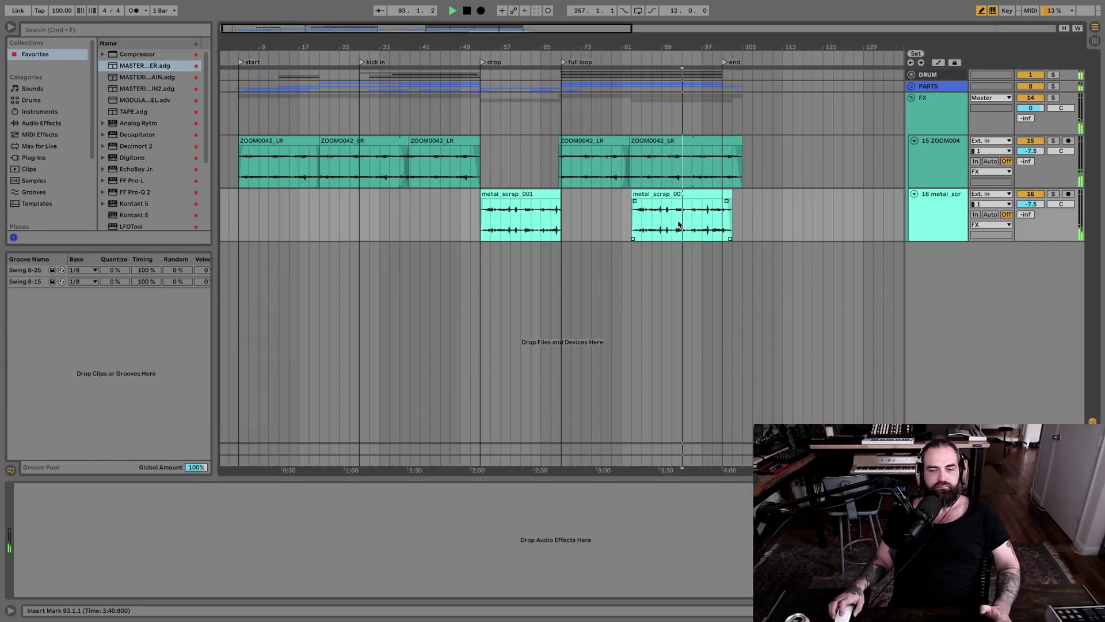
{"action": "left_click", "coordinate": [954, 203]}
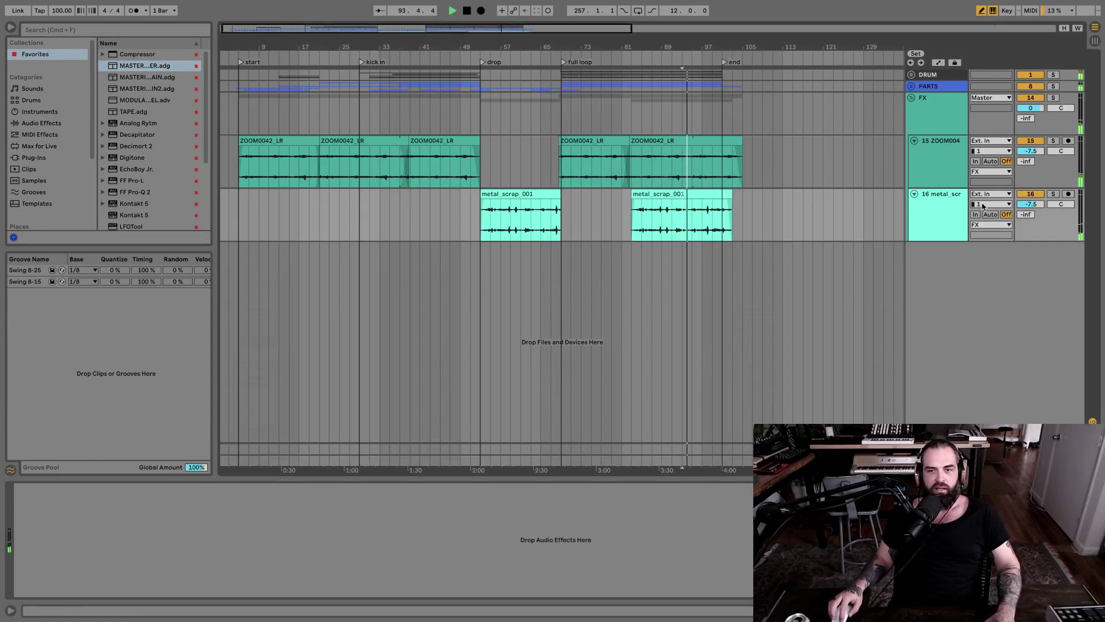
{"action": "left_click", "coordinate": [1053, 194]}
{"action": "key", "text": "space"}
{"action": "key", "text": "space"}
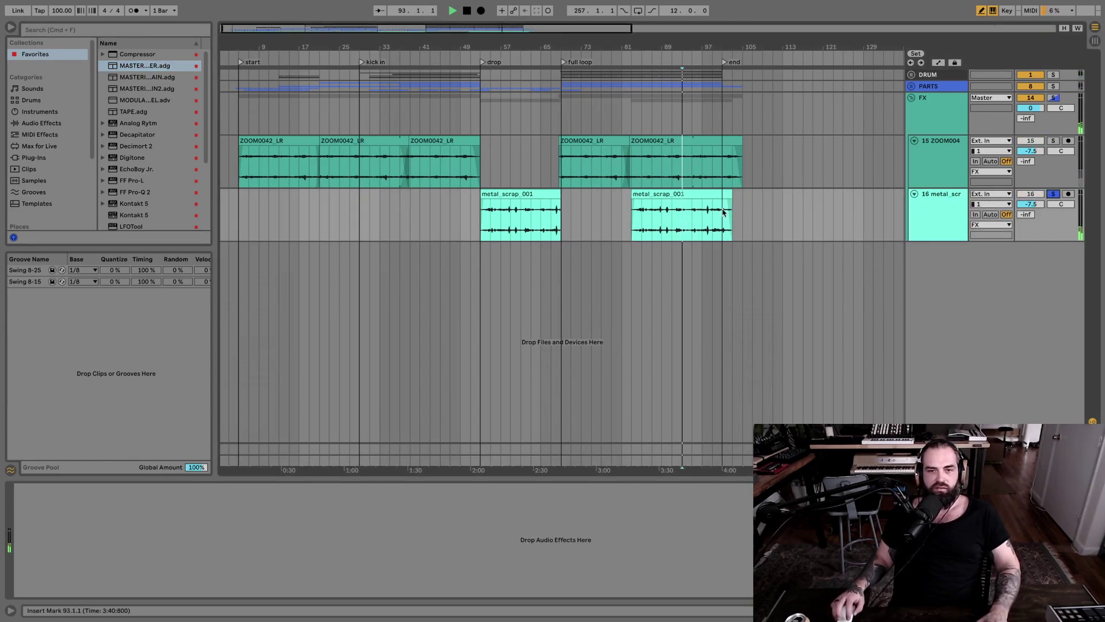
Step: Play the second metal_scrap clip from bar 87 and slightly lower the metal_scrap track's volume in the Session View mixer
{"action": "left_click", "coordinate": [674, 220]}
{"action": "key", "text": "space"}
{"action": "key", "text": "space"}
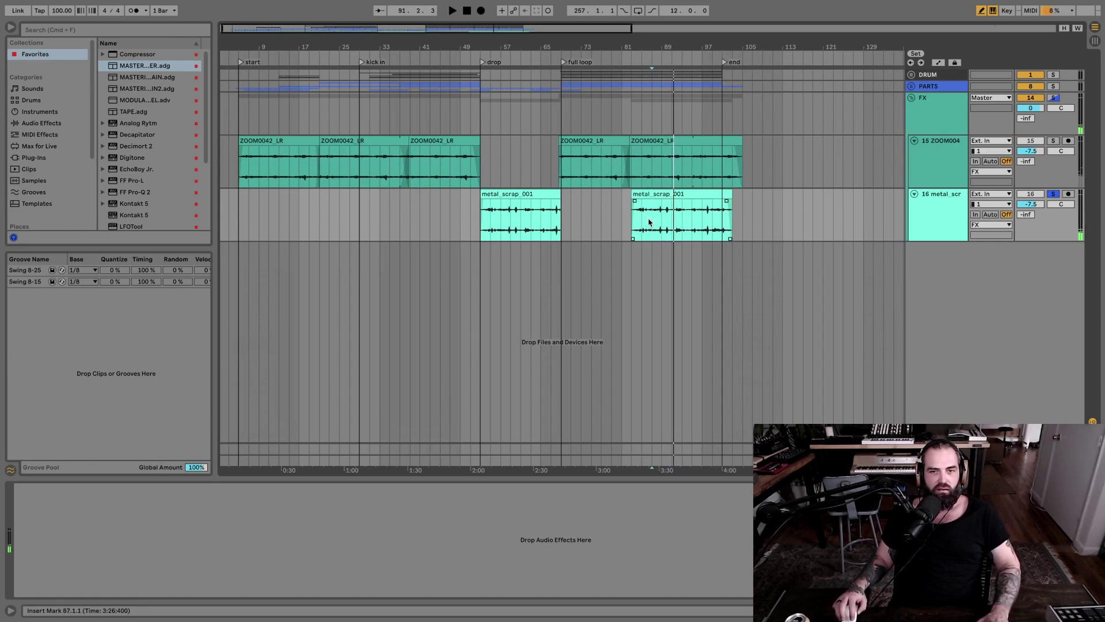
{"action": "key", "text": "Tab"}
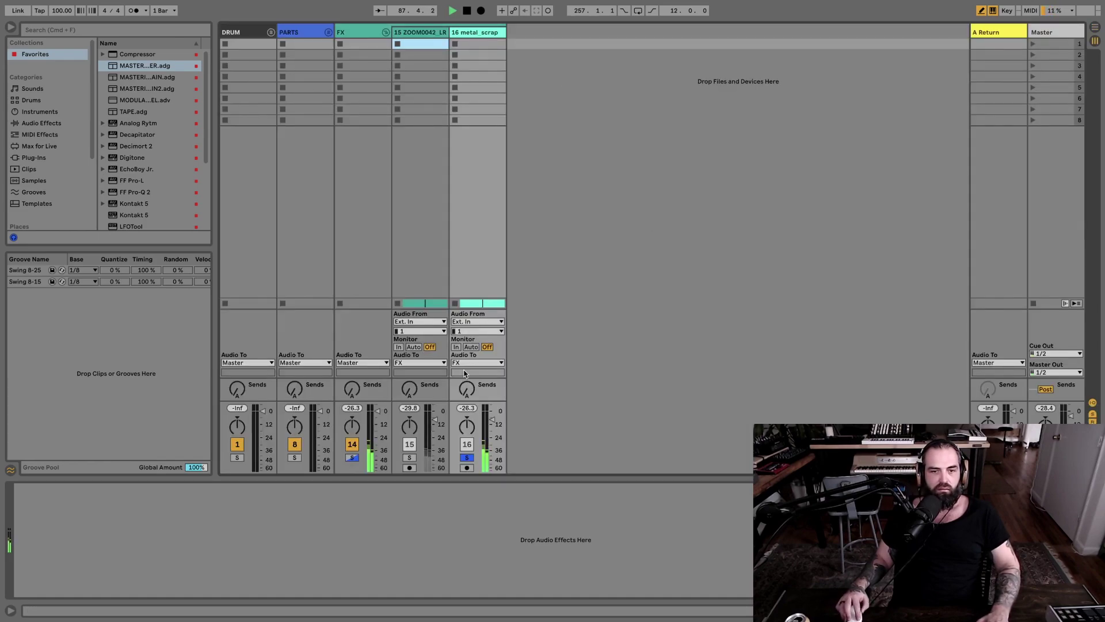
{"action": "left_click_drag", "start_coordinate": [492, 419], "coordinate": [493, 424]}
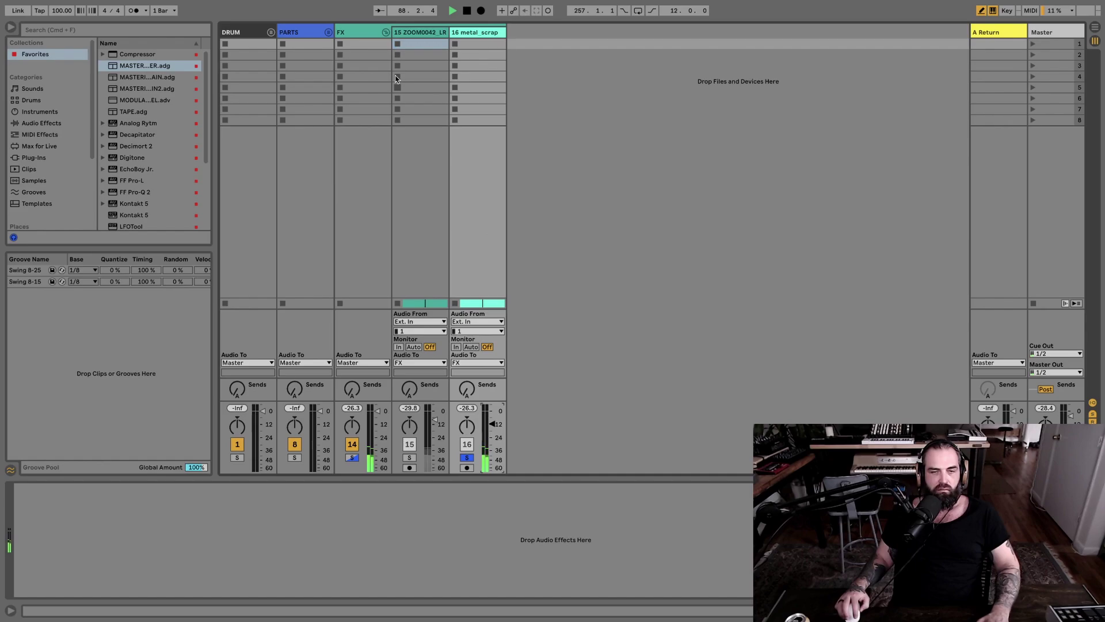
Step: Copy the EQ Eight from the ZOOM0042_LR track onto the metal_scrap track
{"action": "left_click", "coordinate": [421, 35]}
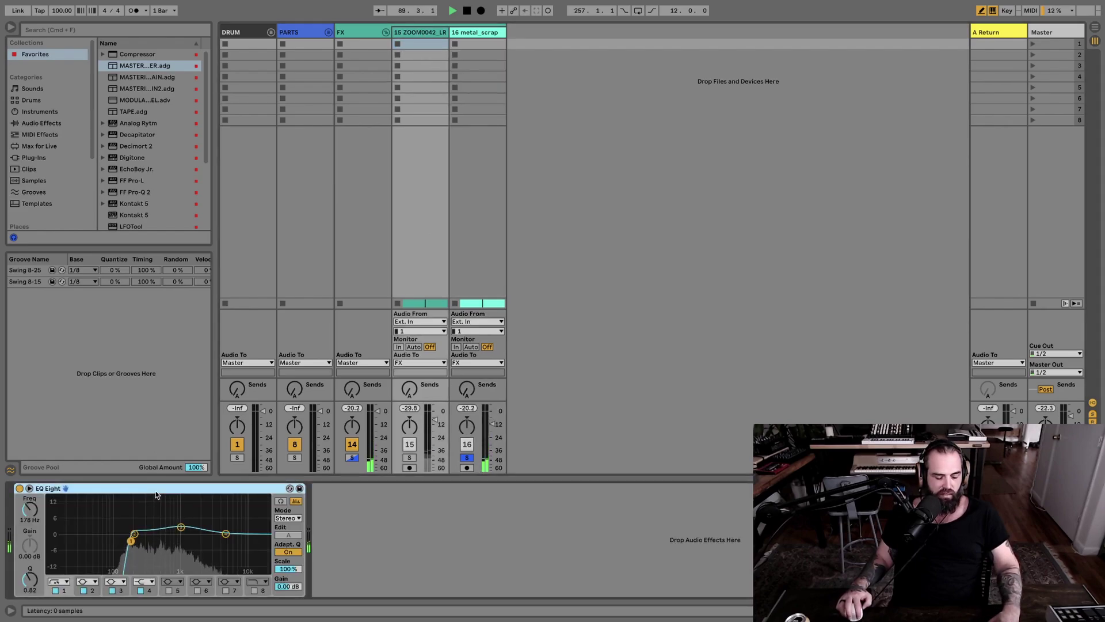
{"action": "left_click", "coordinate": [478, 34]}
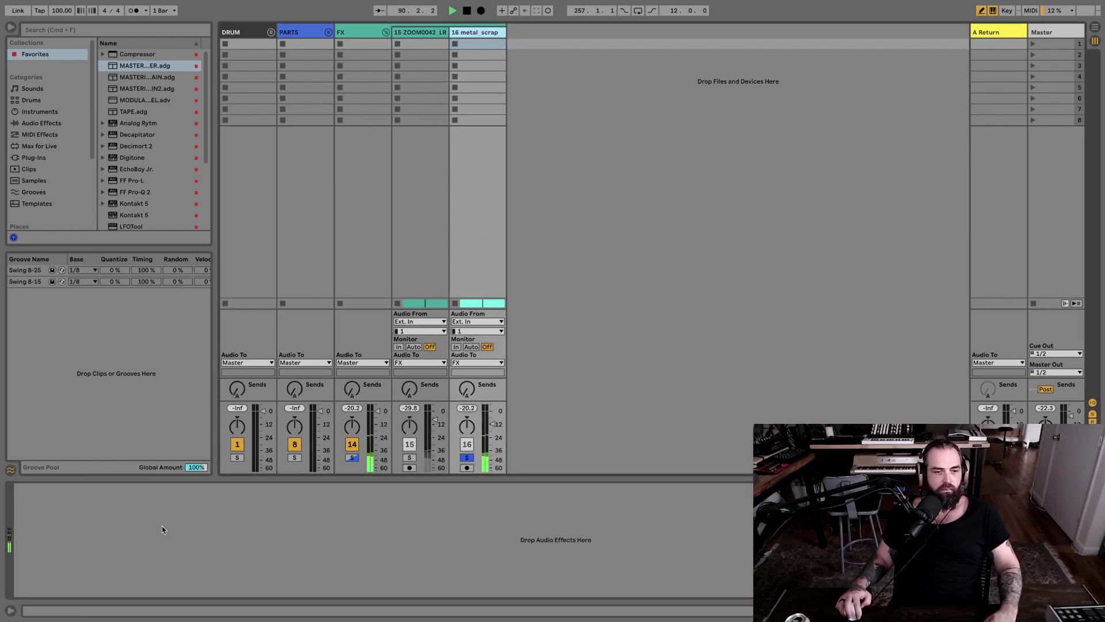
{"action": "key", "text": "super+v"}
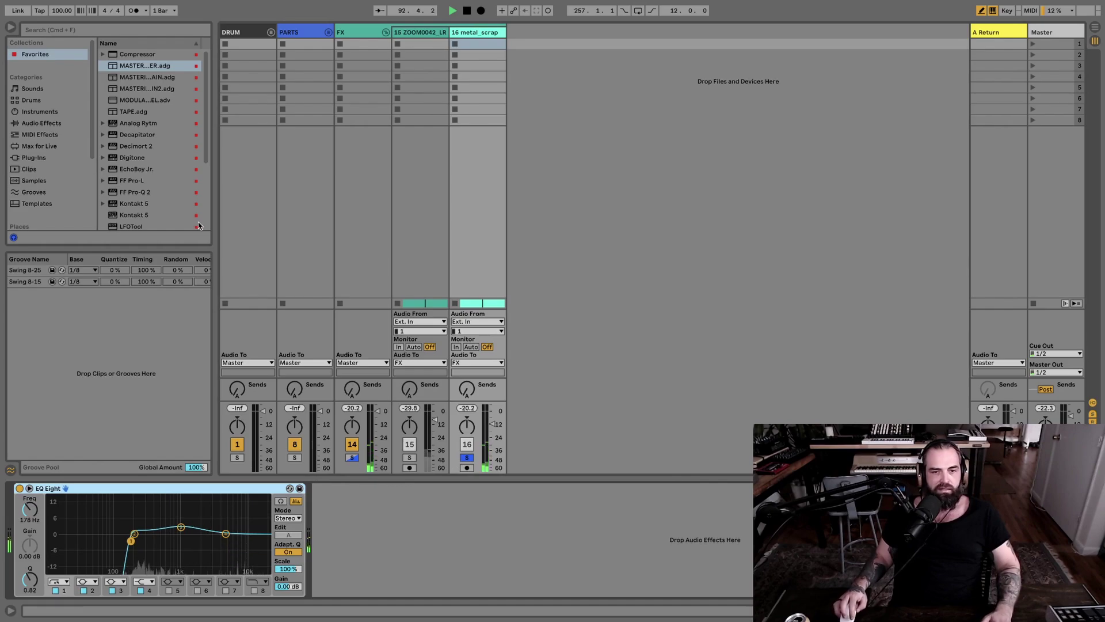
Step: Try ValhallaVintageVerb from the Favorites on return track A, and remove it again
{"action": "scroll", "coordinate": [173, 172], "scroll_direction": "down", "scroll_amount": 1}
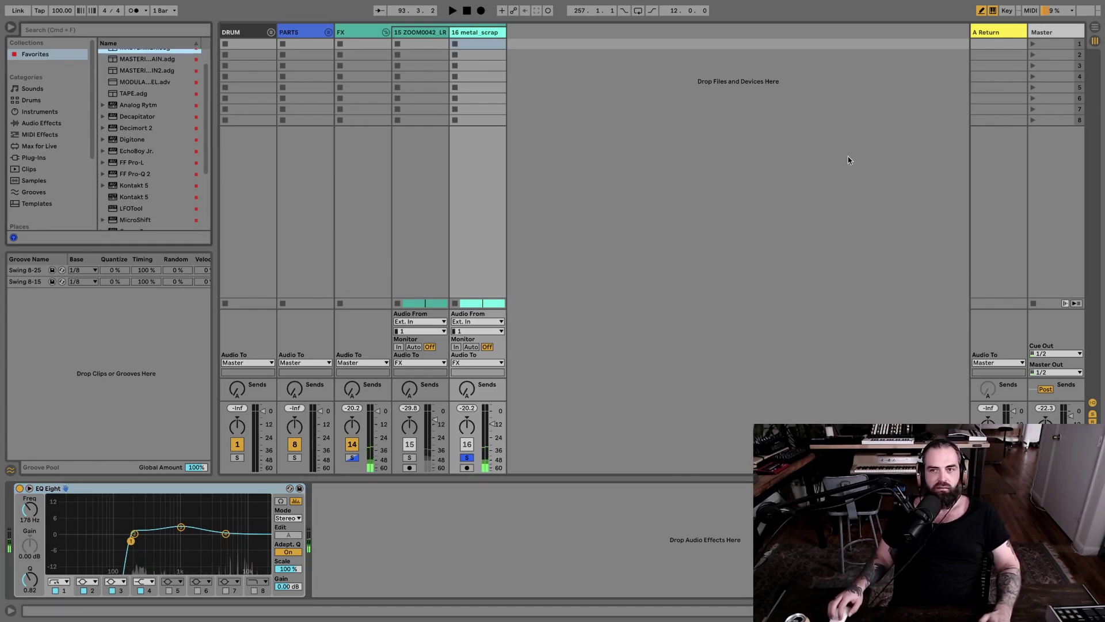
{"action": "left_click", "coordinate": [997, 31]}
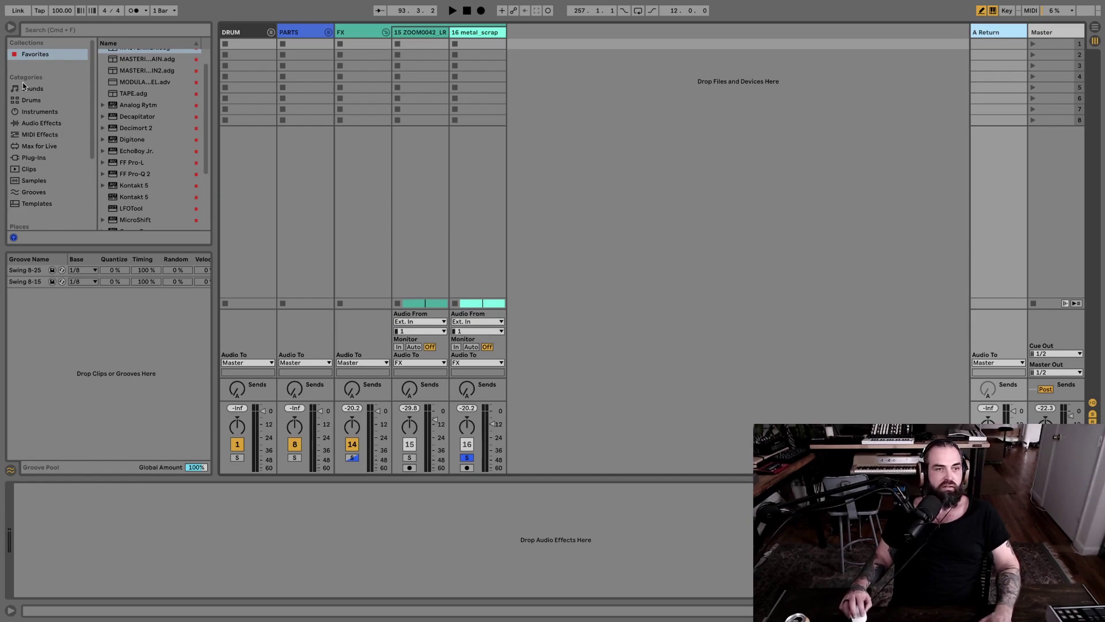
{"action": "left_click", "coordinate": [46, 58]}
{"action": "scroll", "coordinate": [156, 174], "scroll_direction": "down", "scroll_amount": 5}
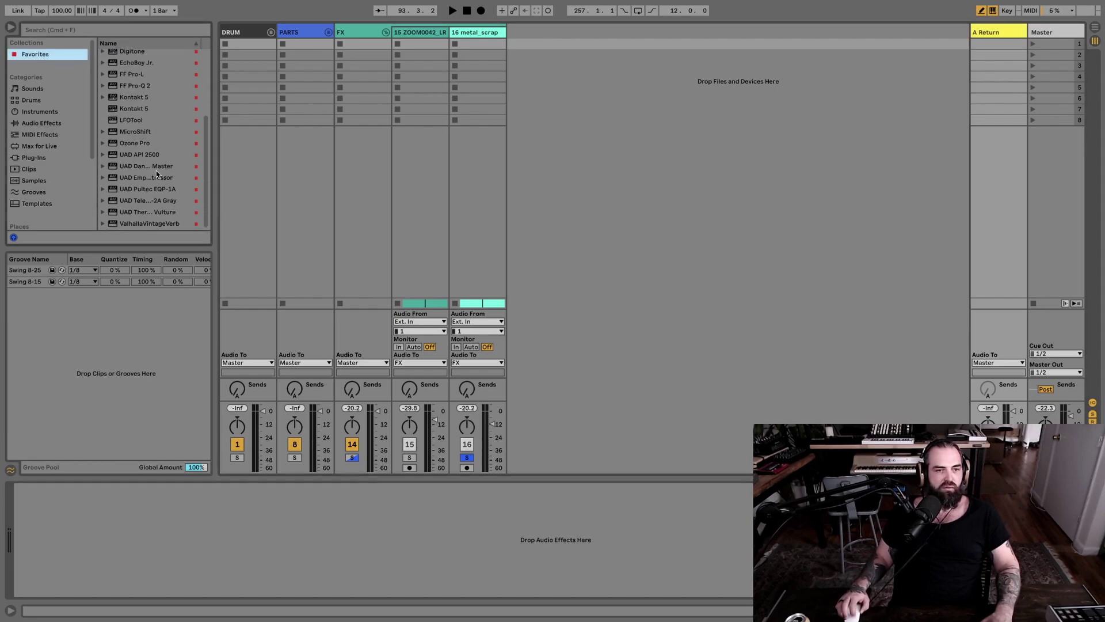
{"action": "double_click", "coordinate": [147, 226]}
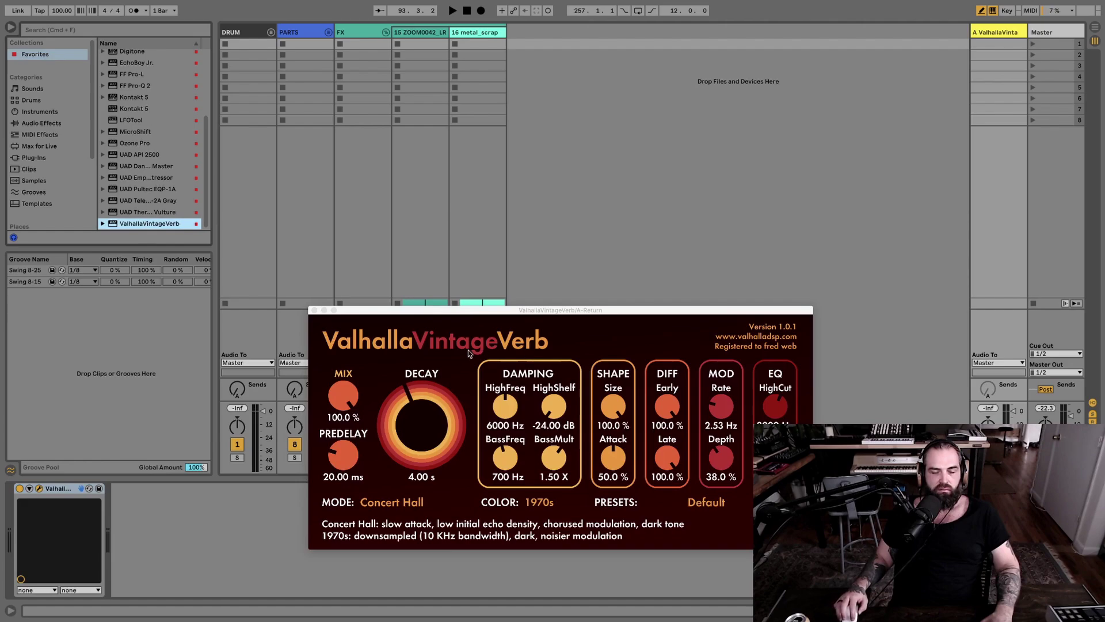
{"action": "left_click_drag", "start_coordinate": [610, 310], "coordinate": [757, 352]}
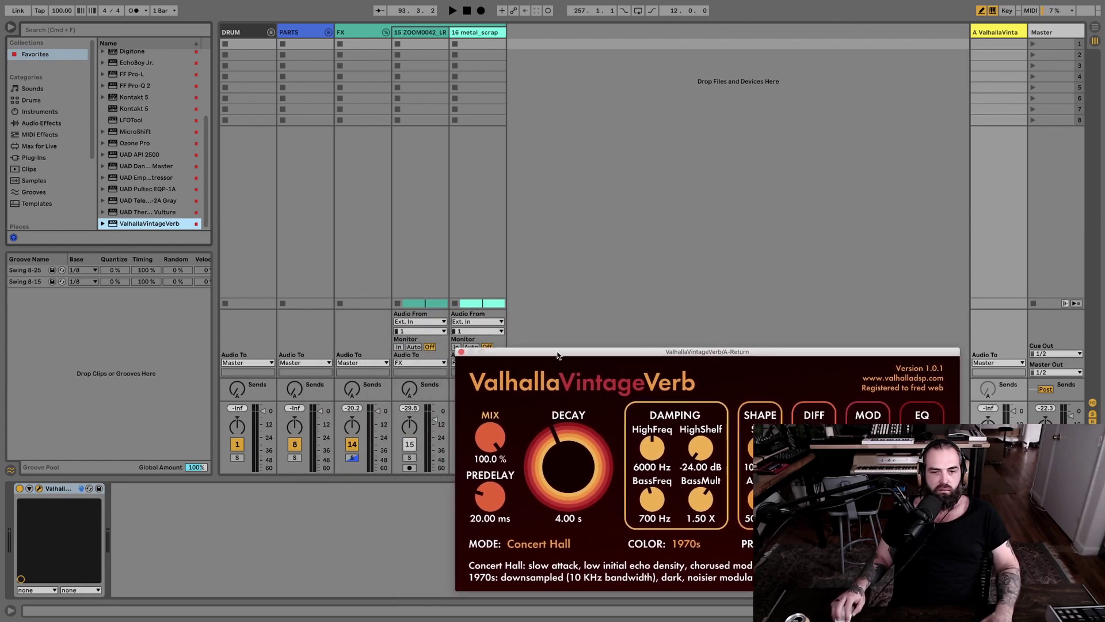
{"action": "left_click", "coordinate": [461, 352]}
{"action": "left_click", "coordinate": [57, 489]}
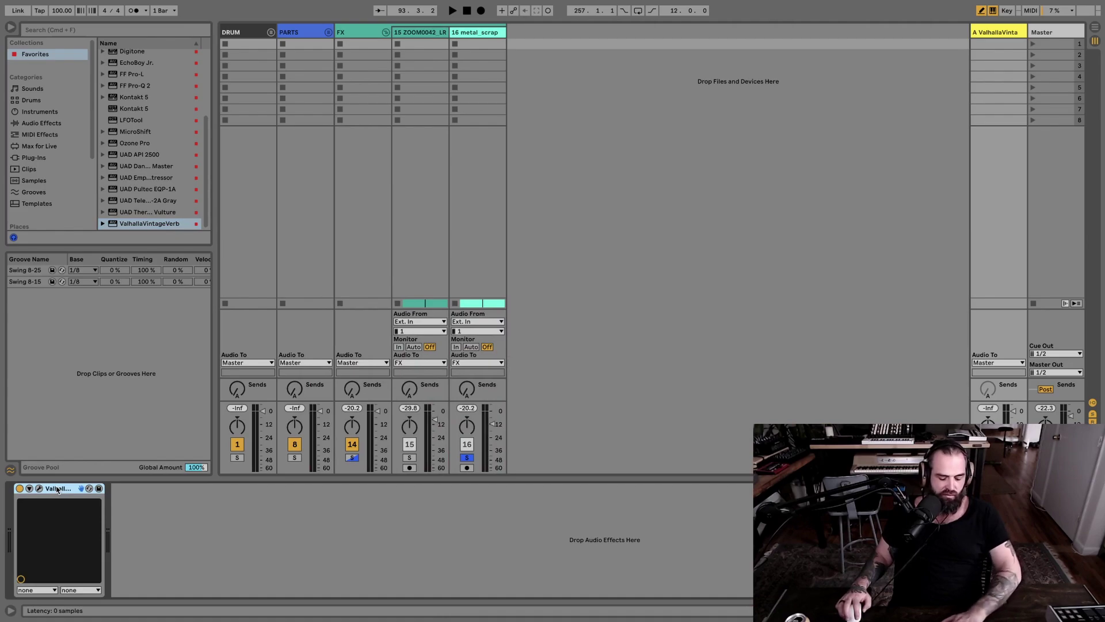
{"action": "key", "text": "Delete"}
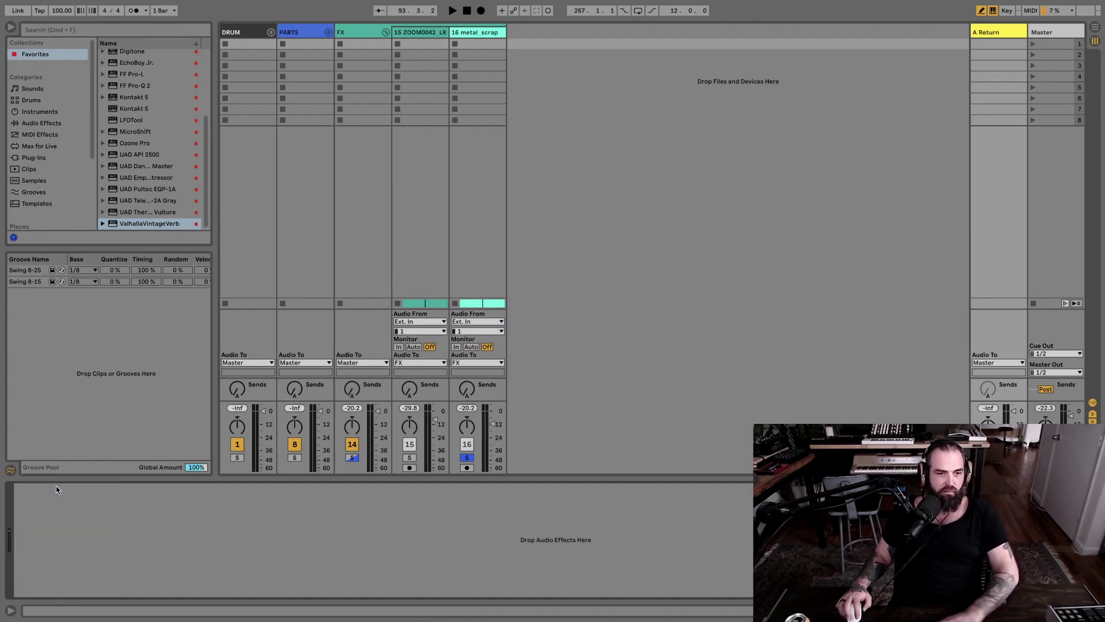
Step: Load Hybrid Reverb from the Reverb & Resonance audio effects onto return track A
{"action": "left_click", "coordinate": [49, 90]}
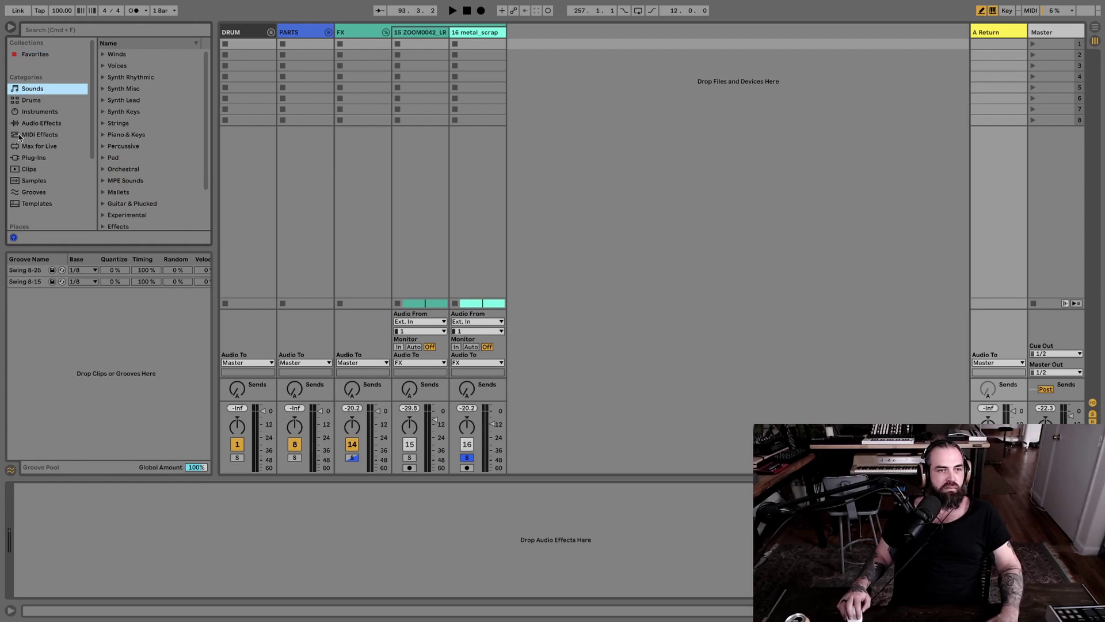
{"action": "left_click", "coordinate": [49, 147]}
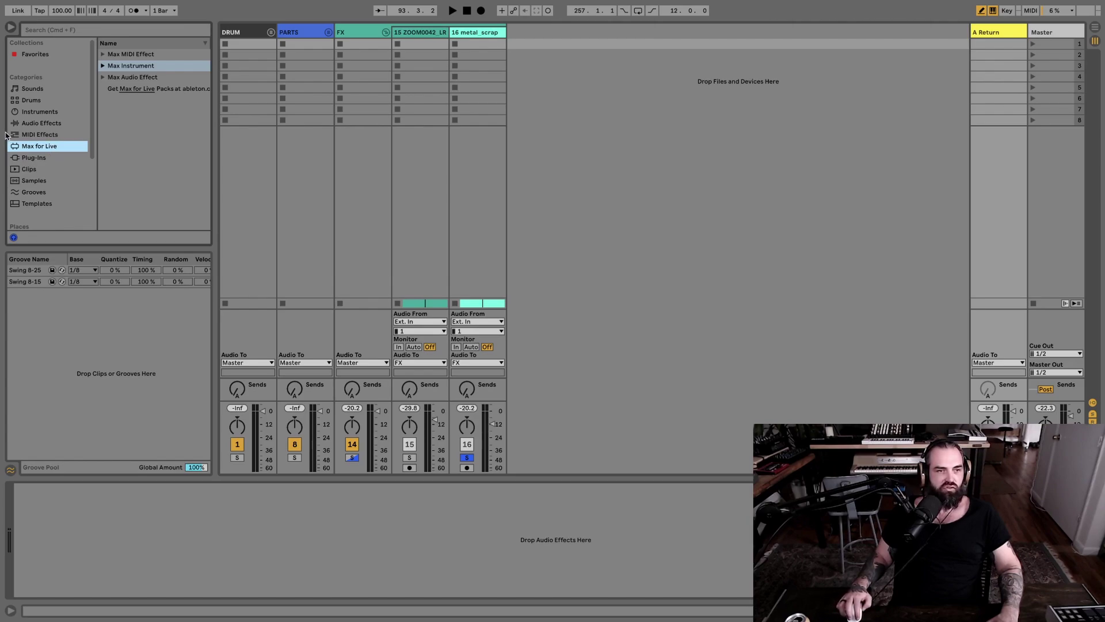
{"action": "left_click", "coordinate": [42, 124]}
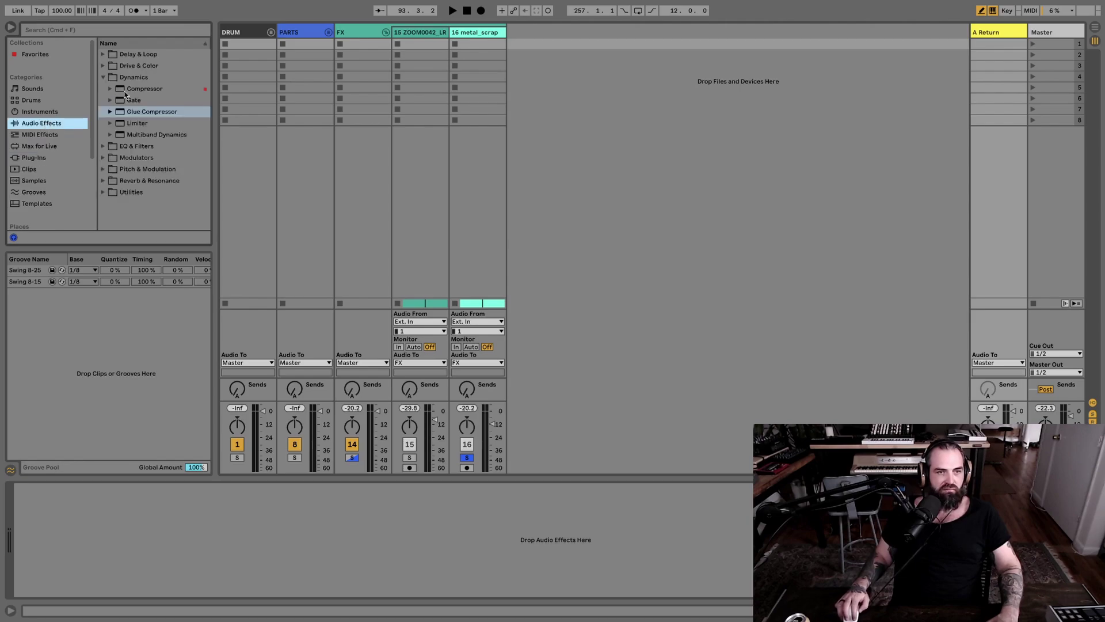
{"action": "left_click", "coordinate": [104, 79]}
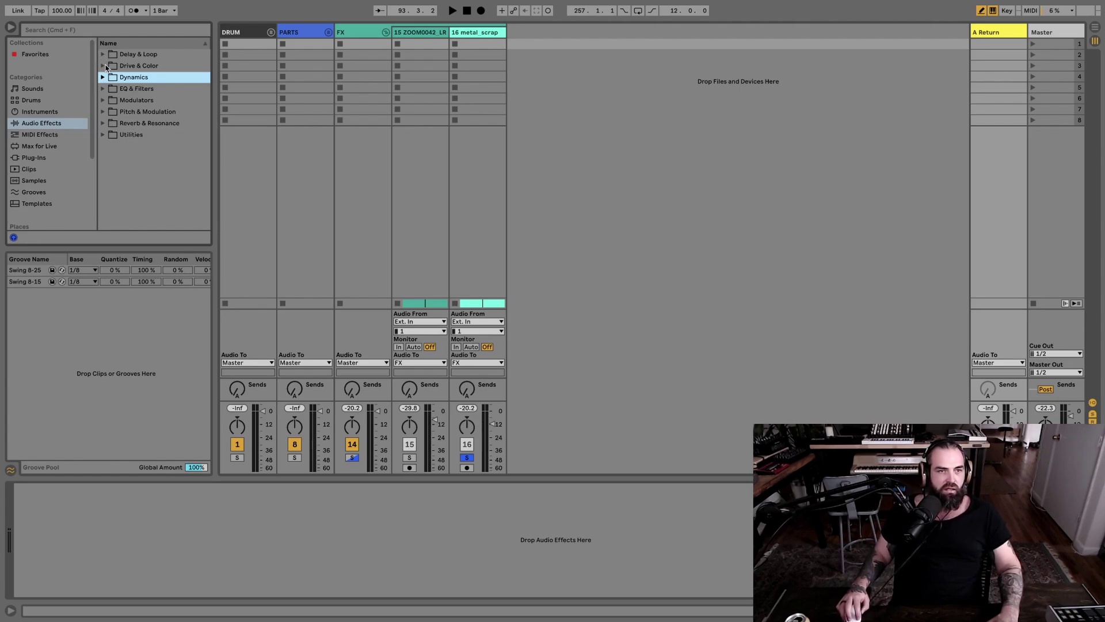
{"action": "left_click", "coordinate": [102, 124]}
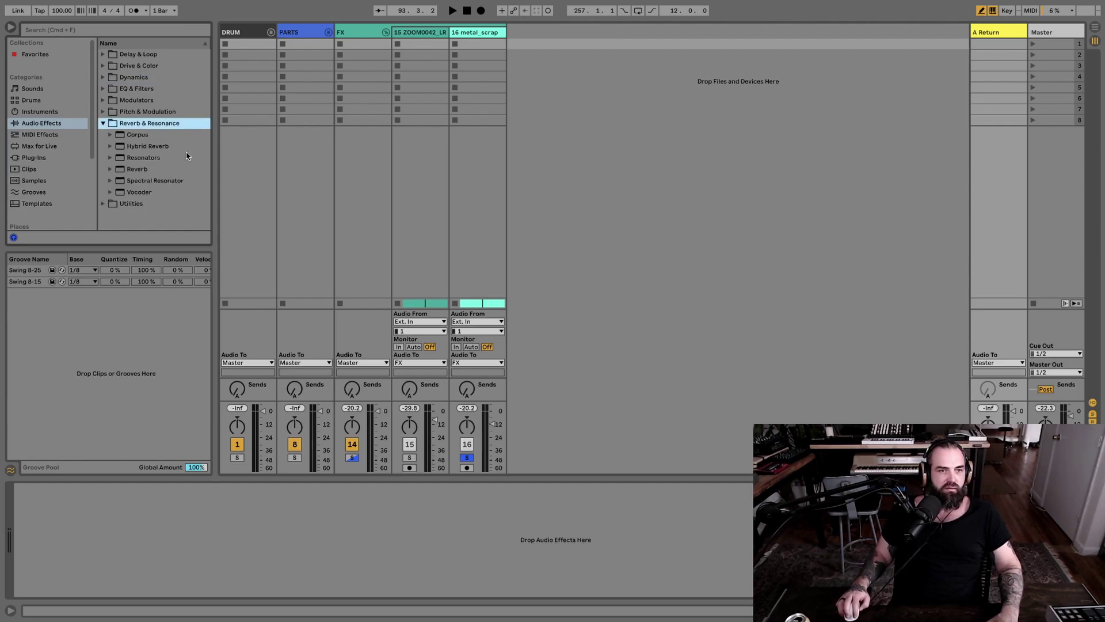
{"action": "left_click", "coordinate": [158, 148]}
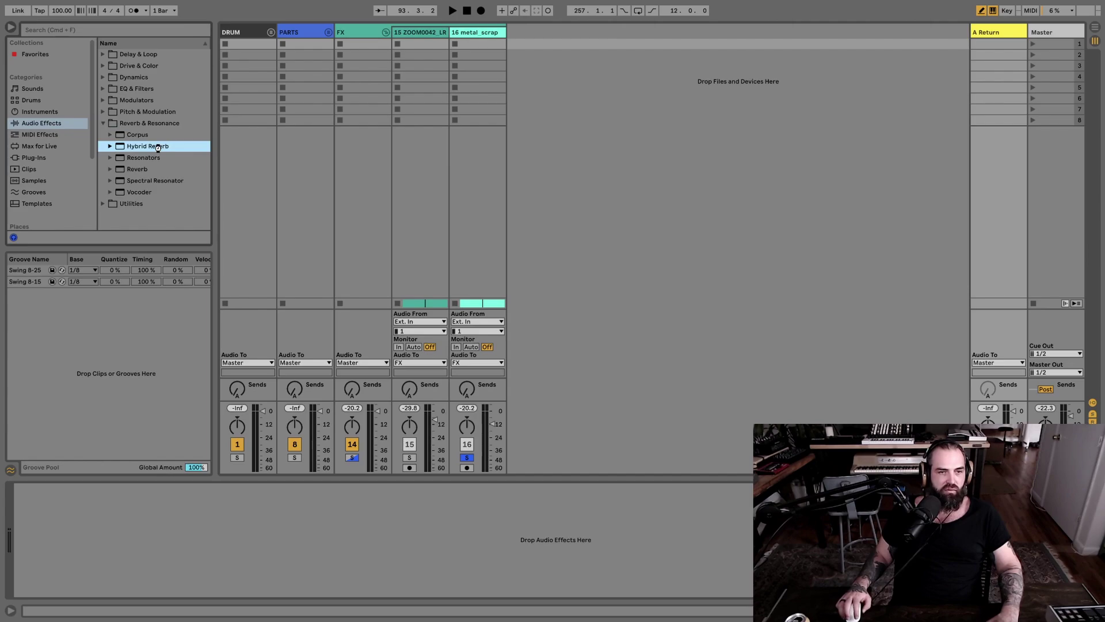
{"action": "double_click", "coordinate": [158, 148]}
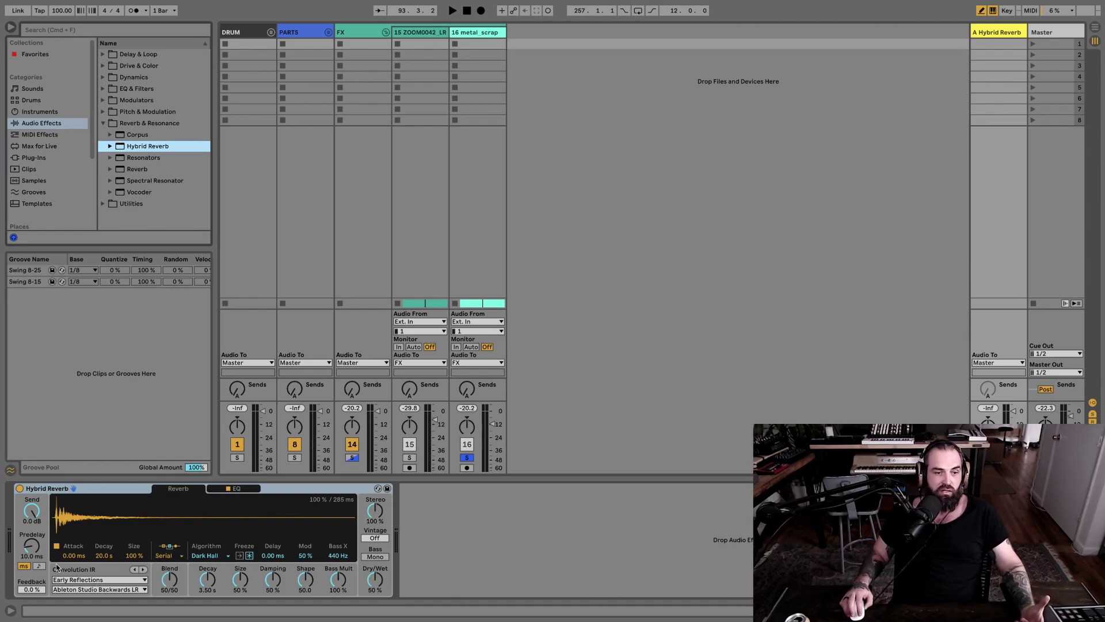
{"action": "left_click", "coordinate": [109, 581]}
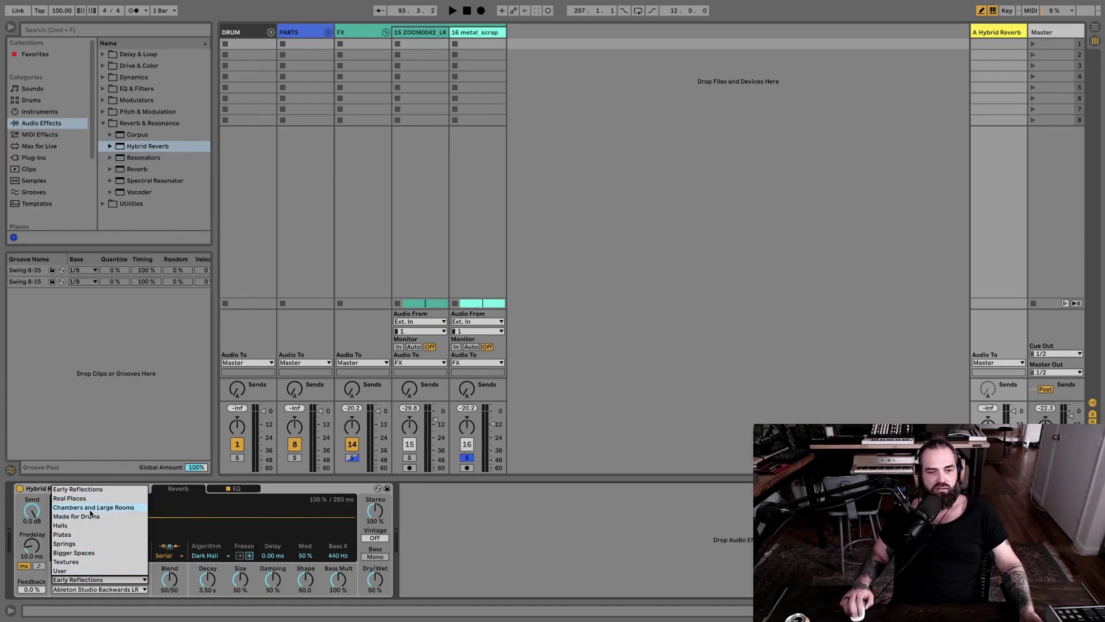
{"action": "left_click", "coordinate": [97, 589]}
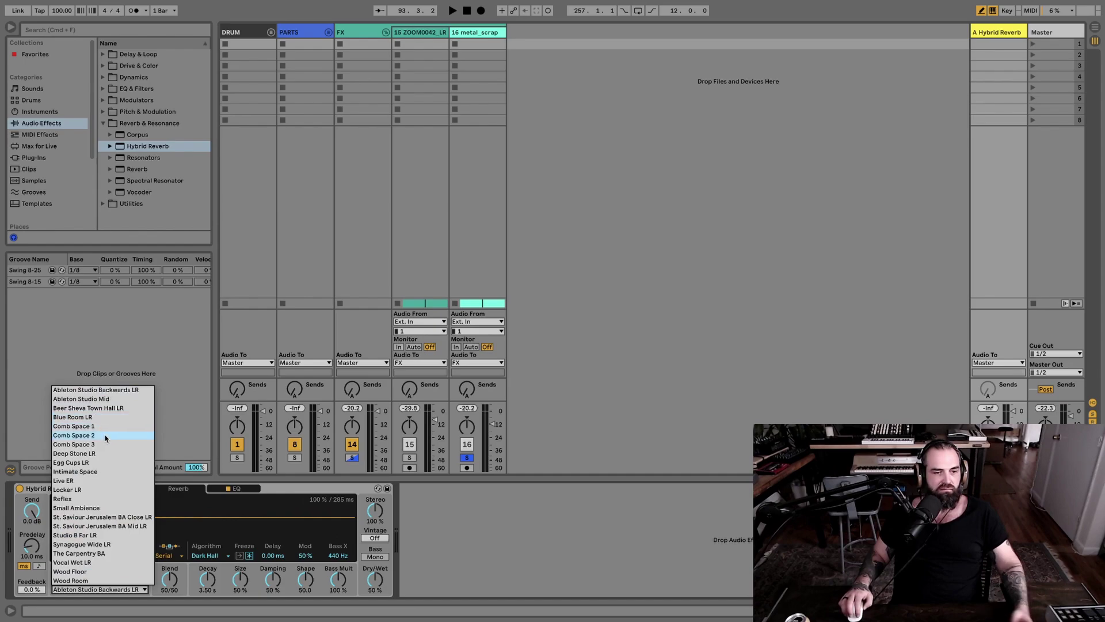
{"action": "left_click", "coordinate": [623, 443]}
Step: During playback, raise the metal_scrap track's send to return A and set Hybrid Reverb's Dry/Wet to 100%
{"action": "key", "text": "space"}
{"action": "left_click_drag", "start_coordinate": [467, 389], "coordinate": [467, 323]}
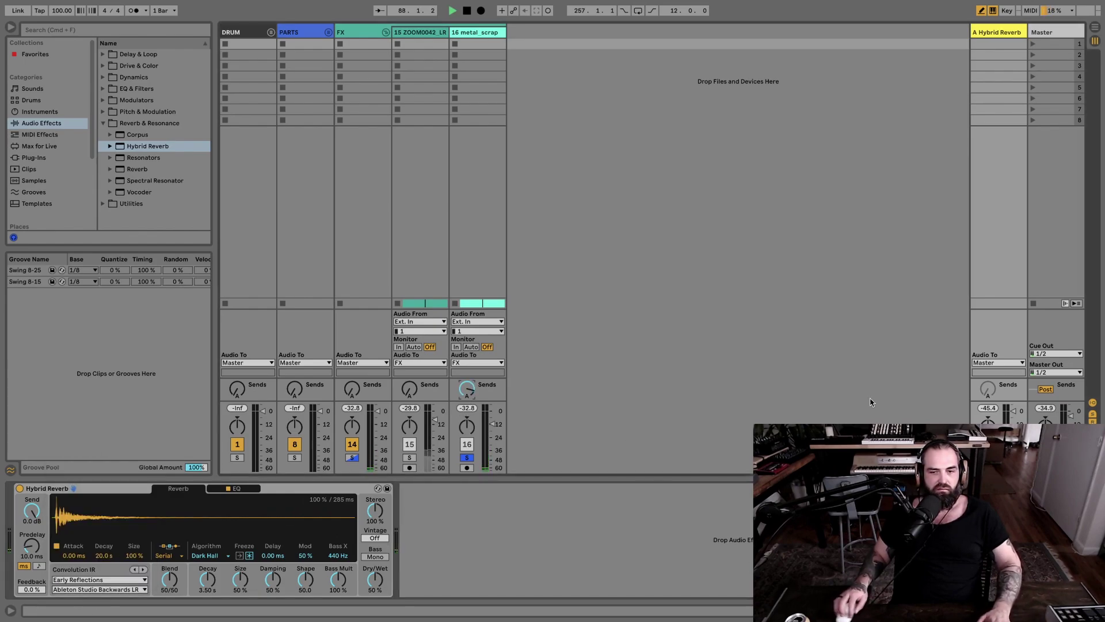
{"action": "left_click_drag", "start_coordinate": [379, 584], "coordinate": [378, 547]}
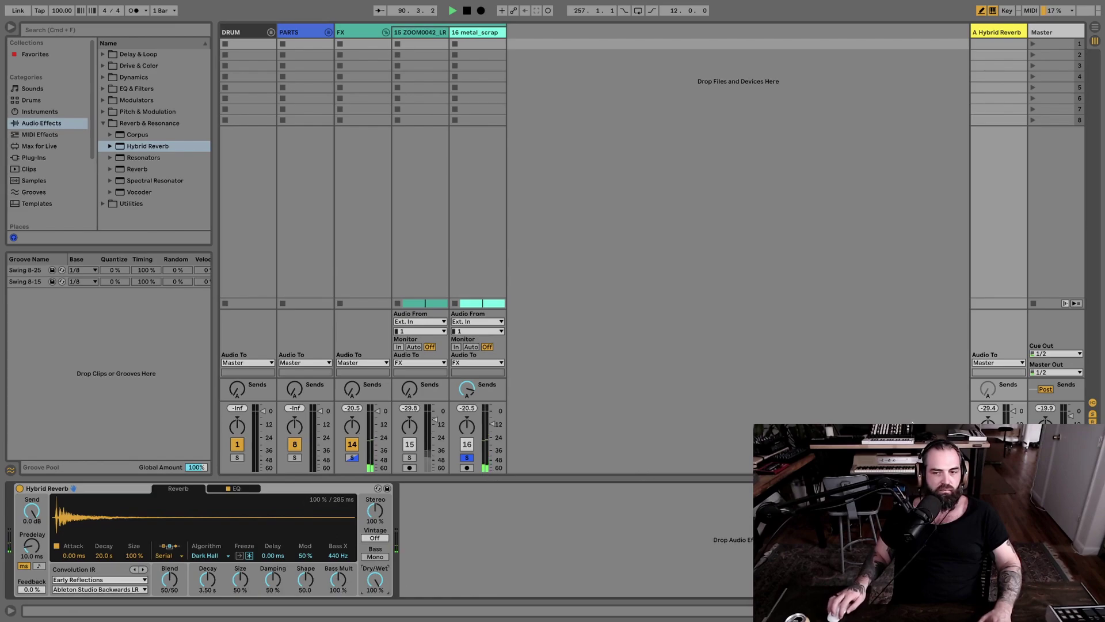
Step: Set Hybrid Reverb's Blend to 100/0 and choose the Rich Verb LR impulse response from the Halls category
{"action": "left_click_drag", "start_coordinate": [175, 582], "coordinate": [174, 616]}
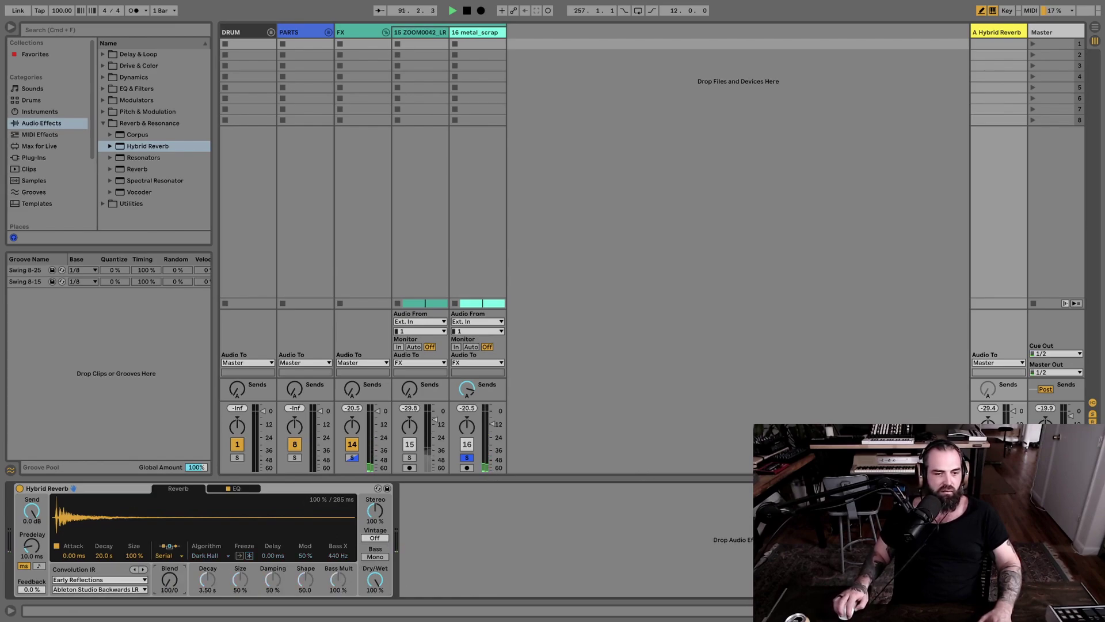
{"action": "left_click", "coordinate": [73, 590]}
{"action": "left_click", "coordinate": [74, 590]}
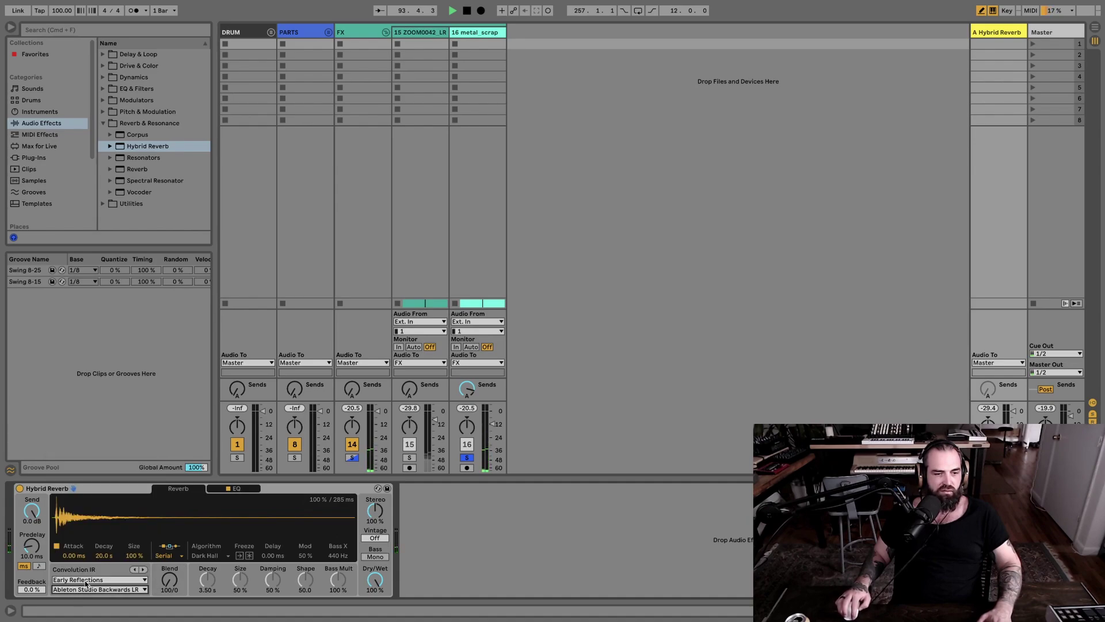
{"action": "left_click", "coordinate": [85, 582]}
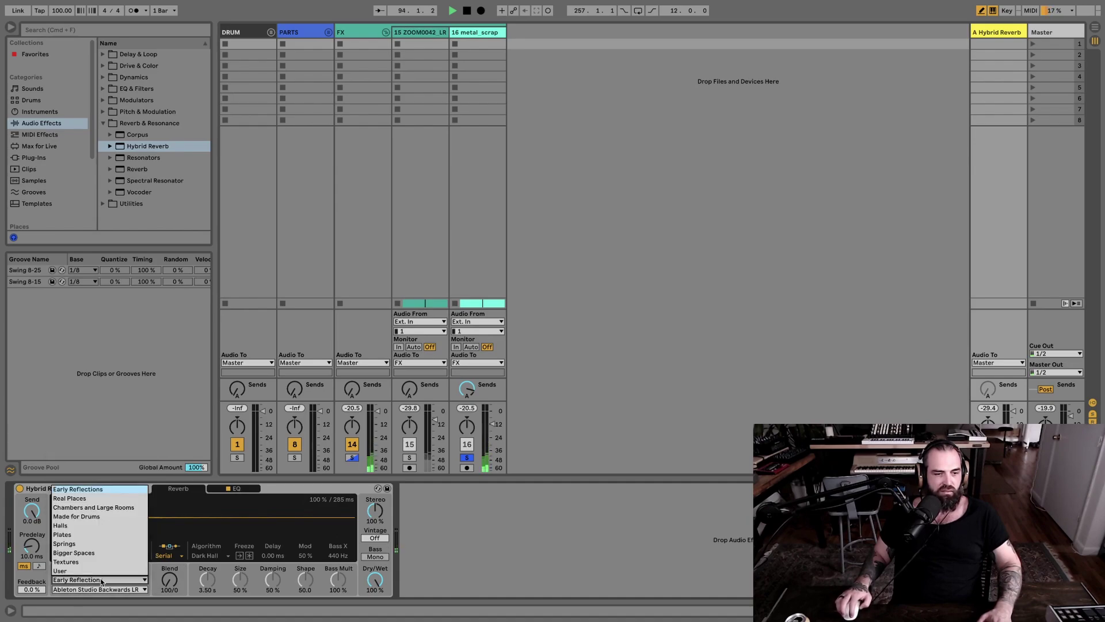
{"action": "left_click", "coordinate": [108, 525]}
{"action": "left_click", "coordinate": [99, 590]}
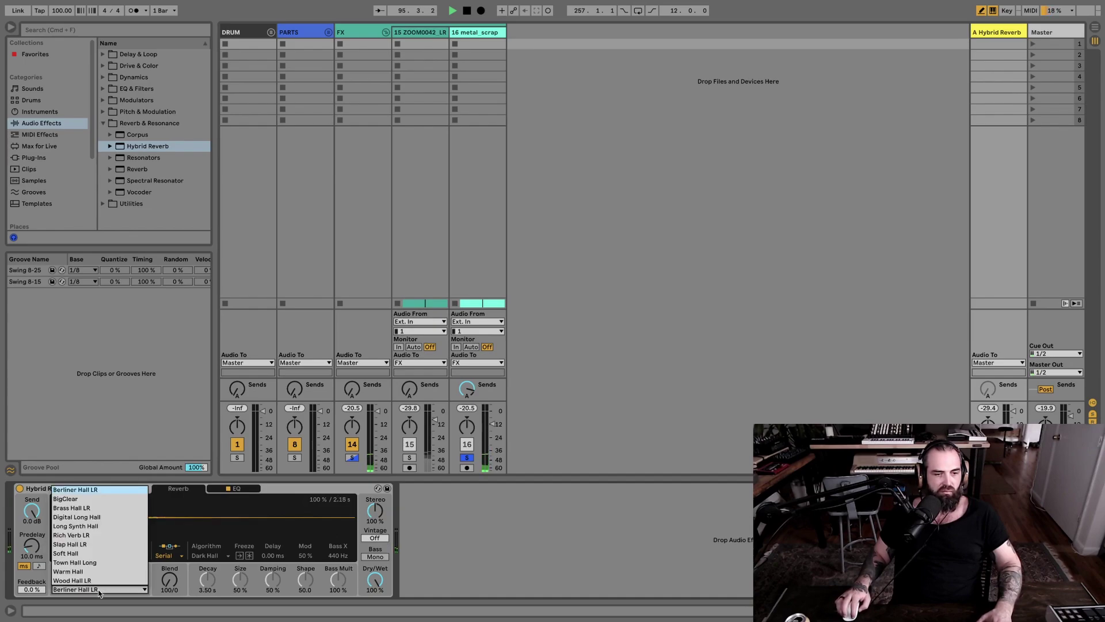
{"action": "left_click", "coordinate": [100, 535]}
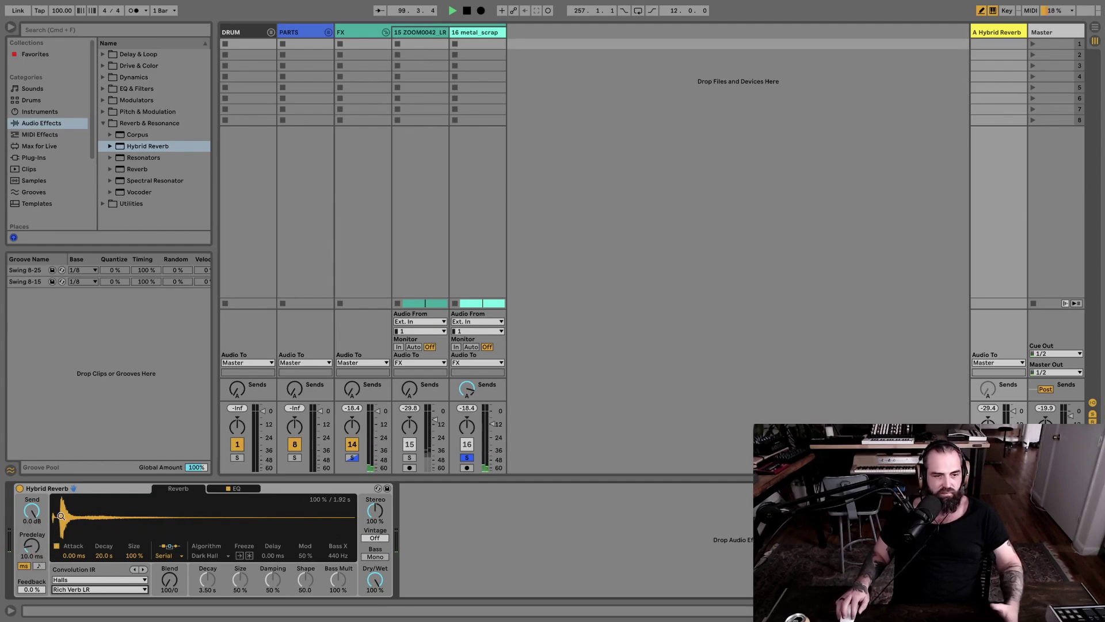
Step: Audition the Dark Hall algorithm alone, and set Hybrid Reverb's Blend to 35/65 with a Decay of 8.03 s
{"action": "left_click_drag", "start_coordinate": [173, 583], "coordinate": [173, 530]}
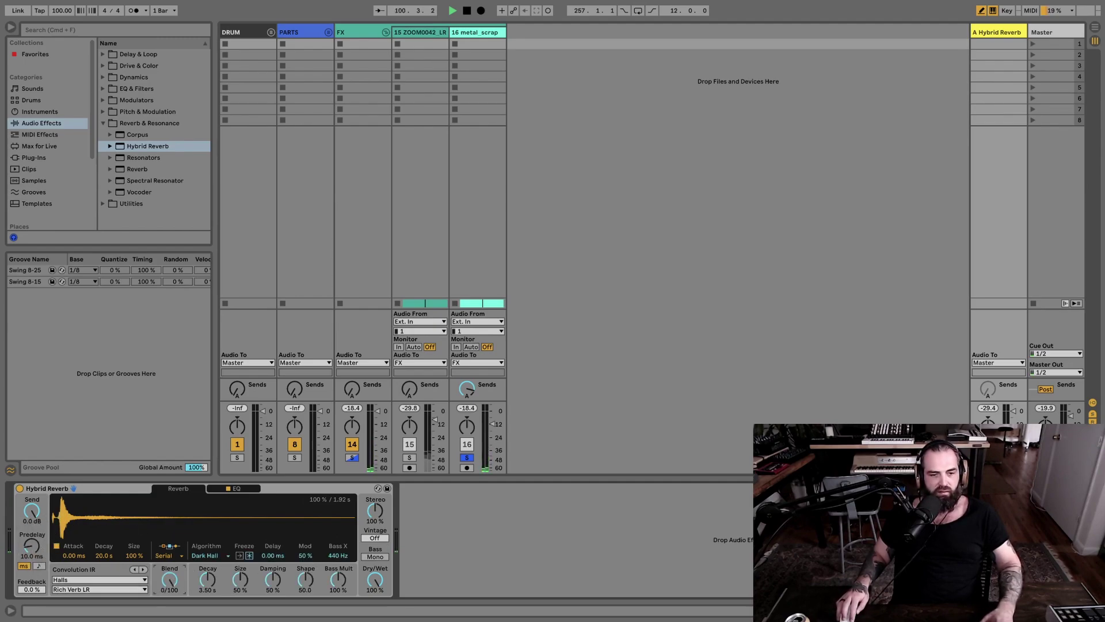
{"action": "left_click", "coordinate": [205, 556]}
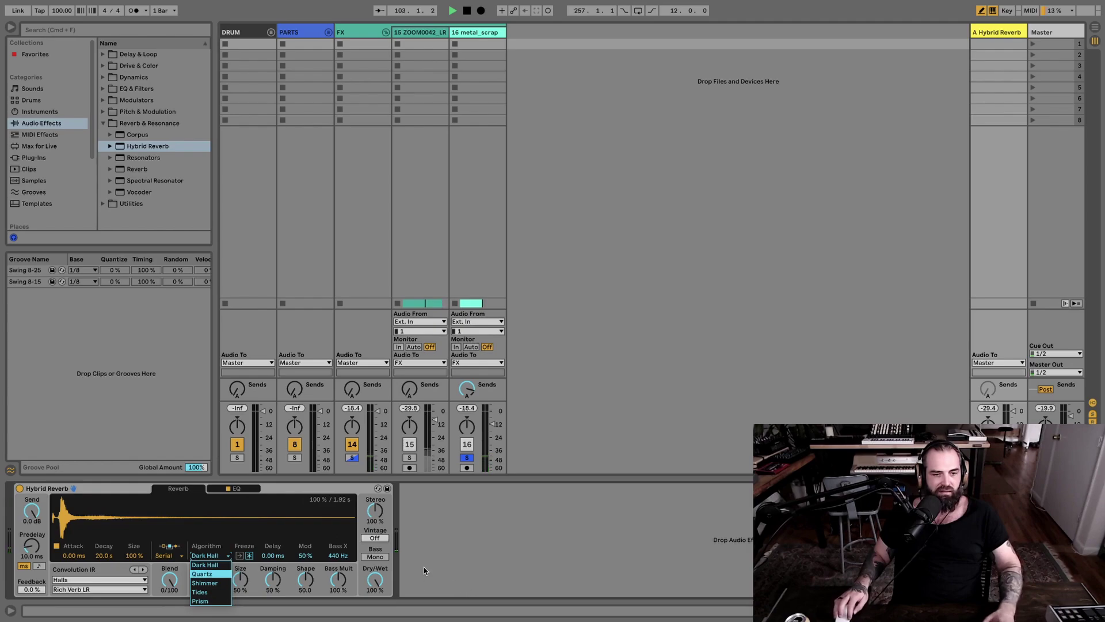
{"action": "left_click", "coordinate": [215, 566]}
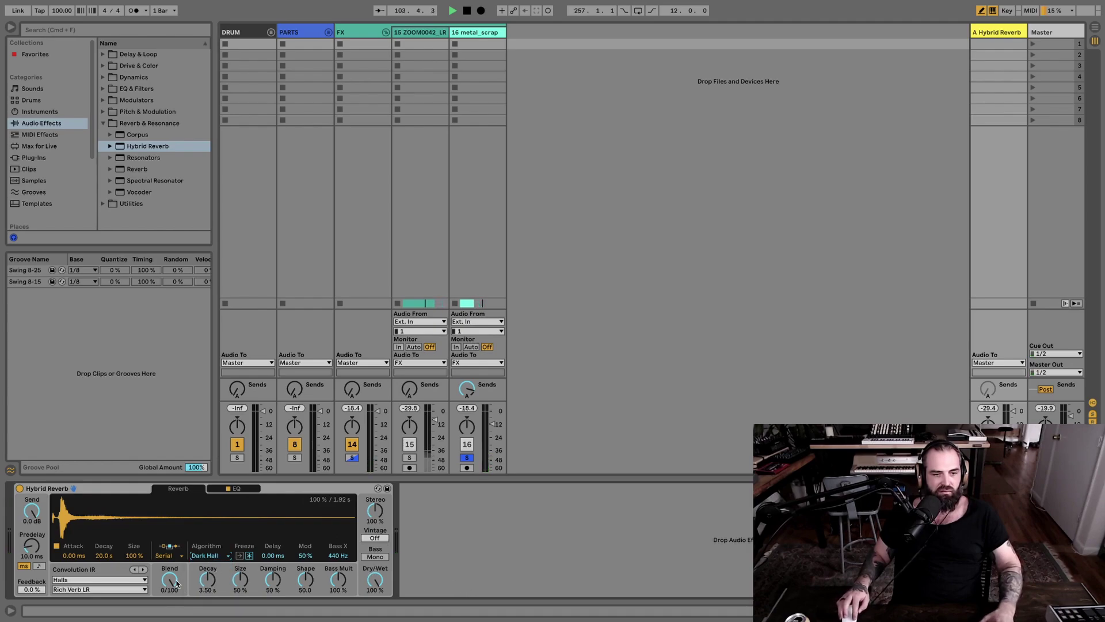
{"action": "left_click_drag", "start_coordinate": [159, 584], "coordinate": [160, 579]}
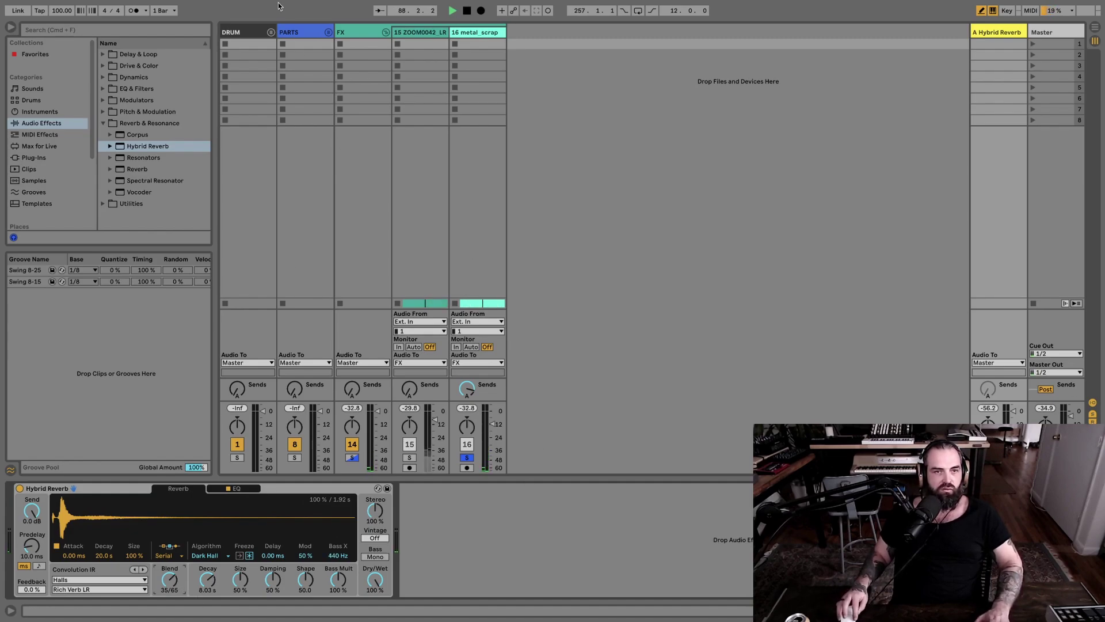
Step: Unfold the PARTS group and clear the solos on the metal_scrap track and the FX group
{"action": "left_click", "coordinate": [305, 33]}
{"action": "left_click", "coordinate": [327, 33]}
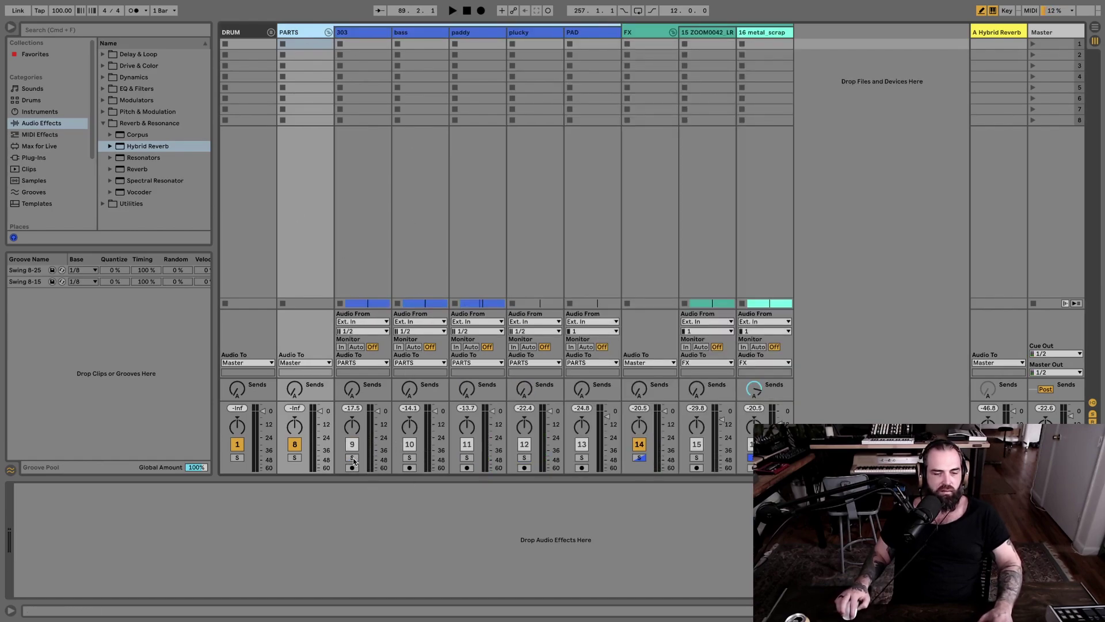
{"action": "left_click", "coordinate": [639, 458]}
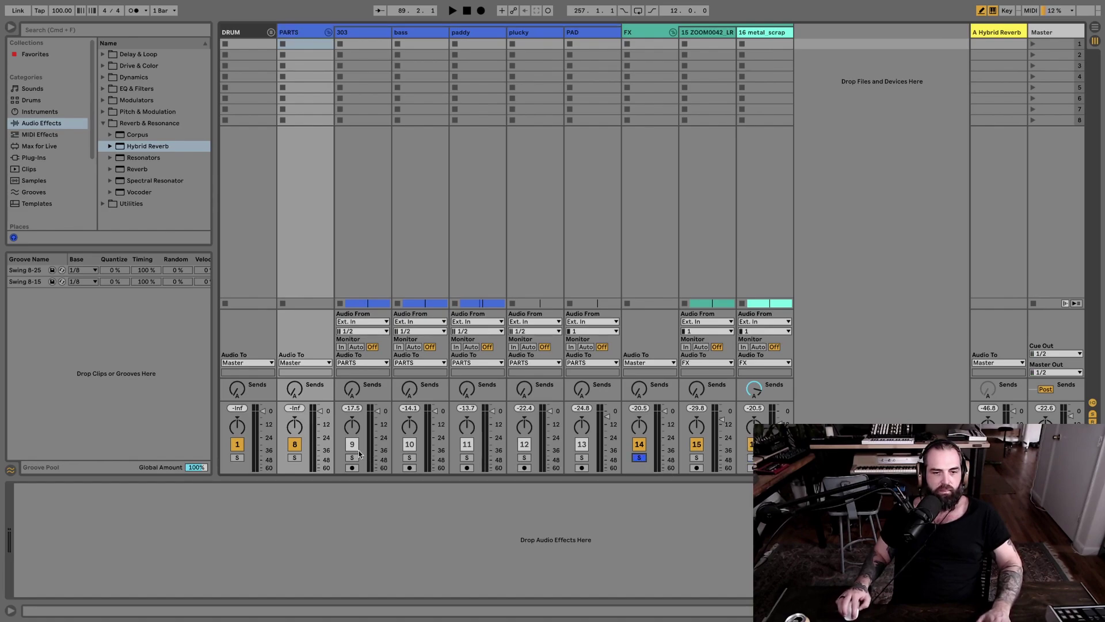
{"action": "left_click", "coordinate": [639, 459]}
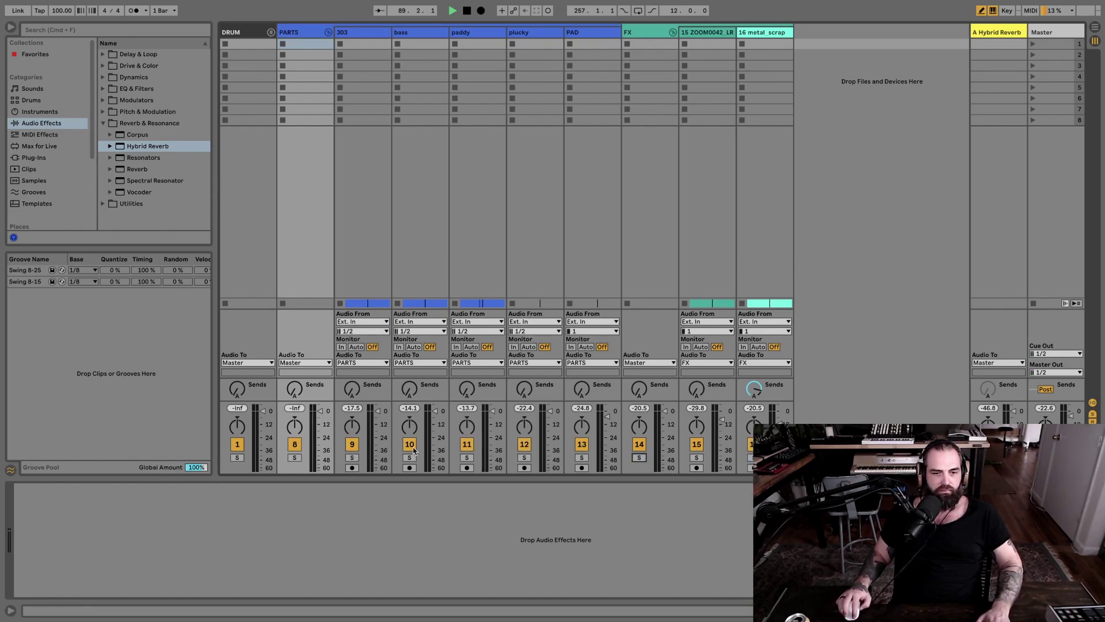
Step: Solo the 303 track during playback and raise its send to return A
{"action": "key", "text": "space"}
{"action": "left_click", "coordinate": [354, 457]}
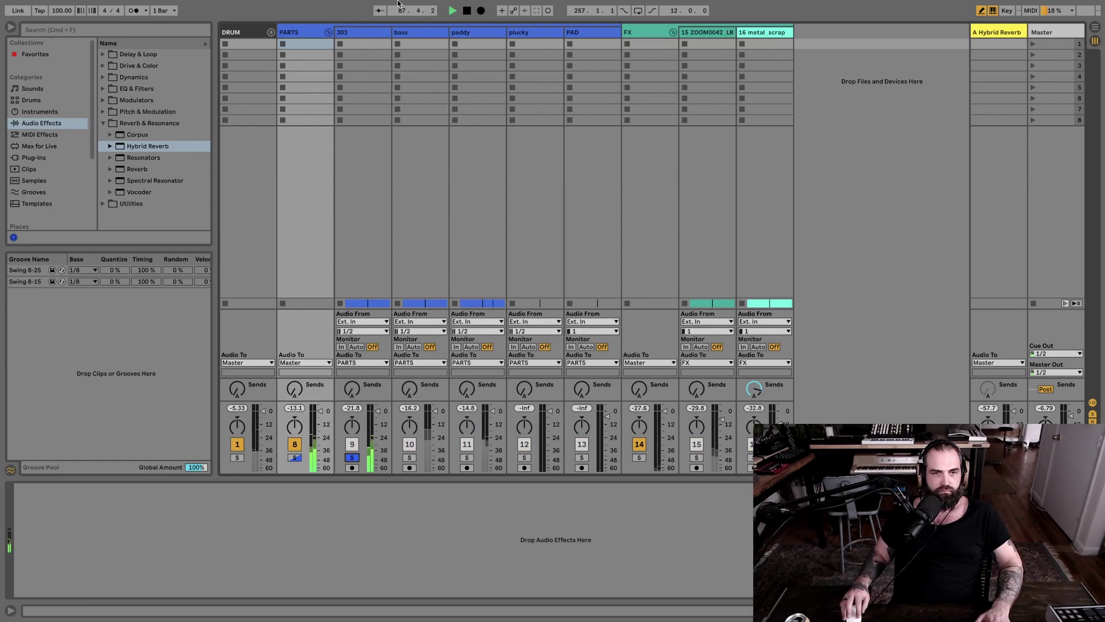
{"action": "left_click", "coordinate": [360, 36]}
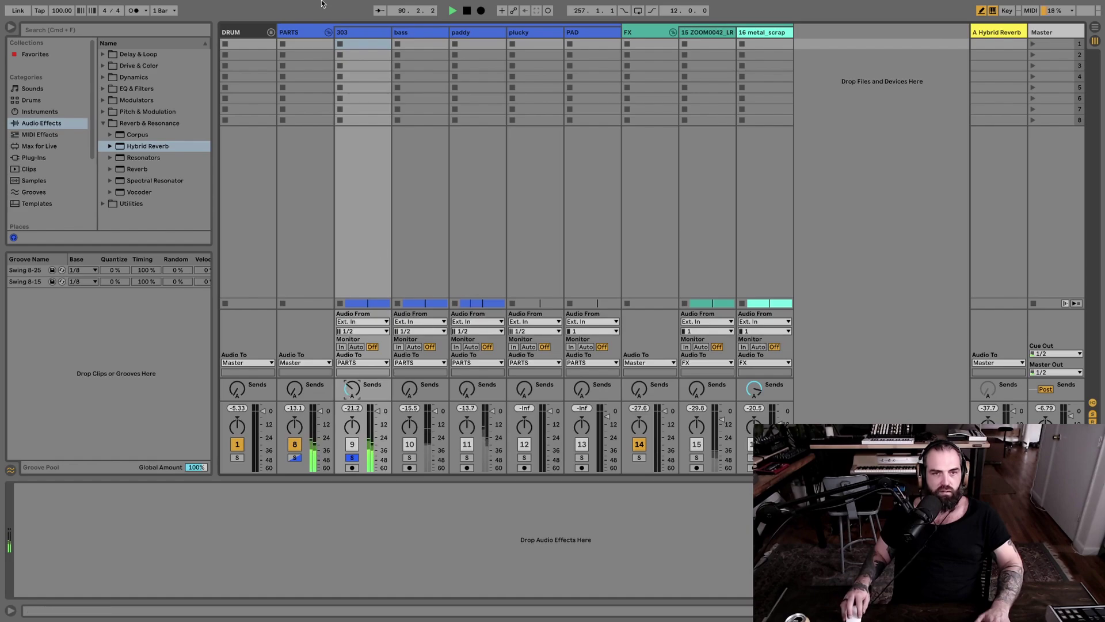
Step: Browse to the EQ & Filters folder of the audio effects
{"action": "left_click", "coordinate": [35, 54]}
{"action": "scroll", "coordinate": [163, 119], "scroll_direction": "up", "scroll_amount": 5}
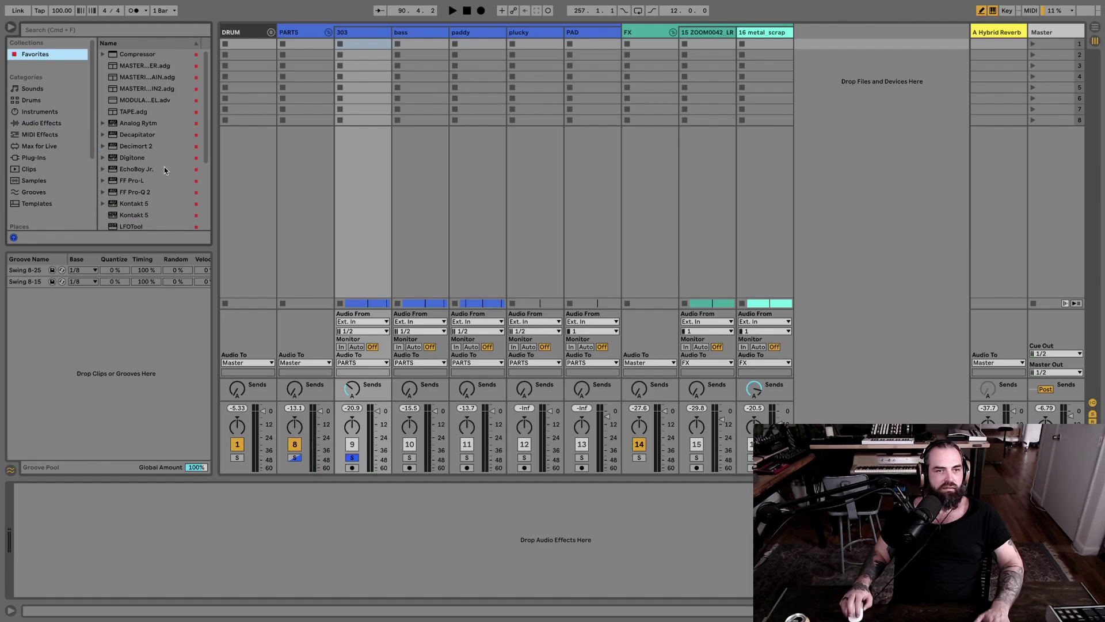
{"action": "left_click", "coordinate": [51, 91]}
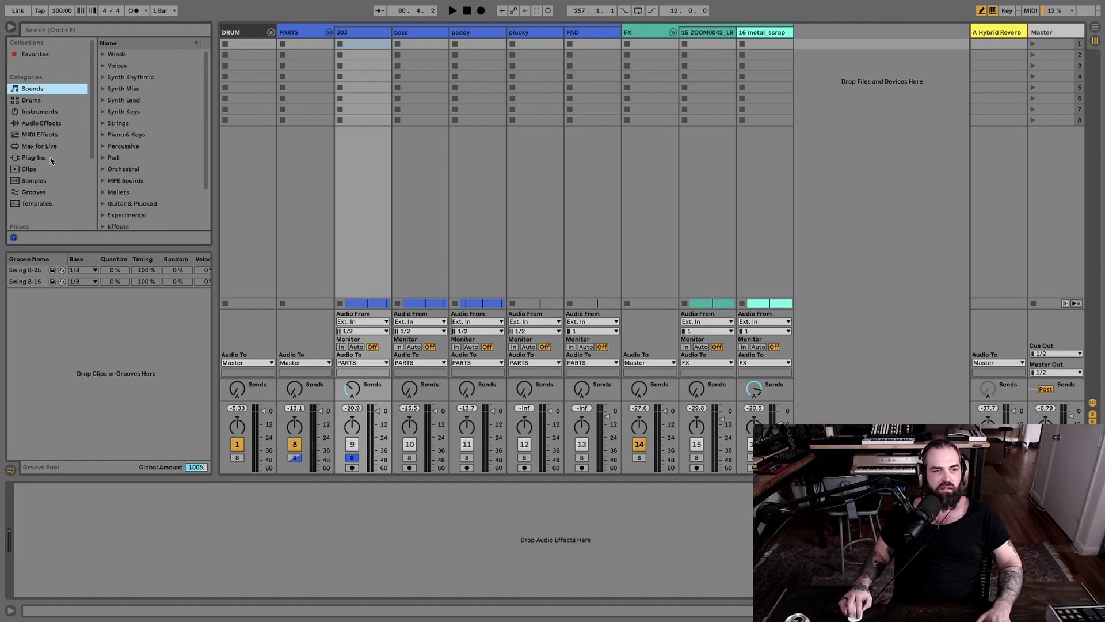
{"action": "left_click", "coordinate": [41, 123]}
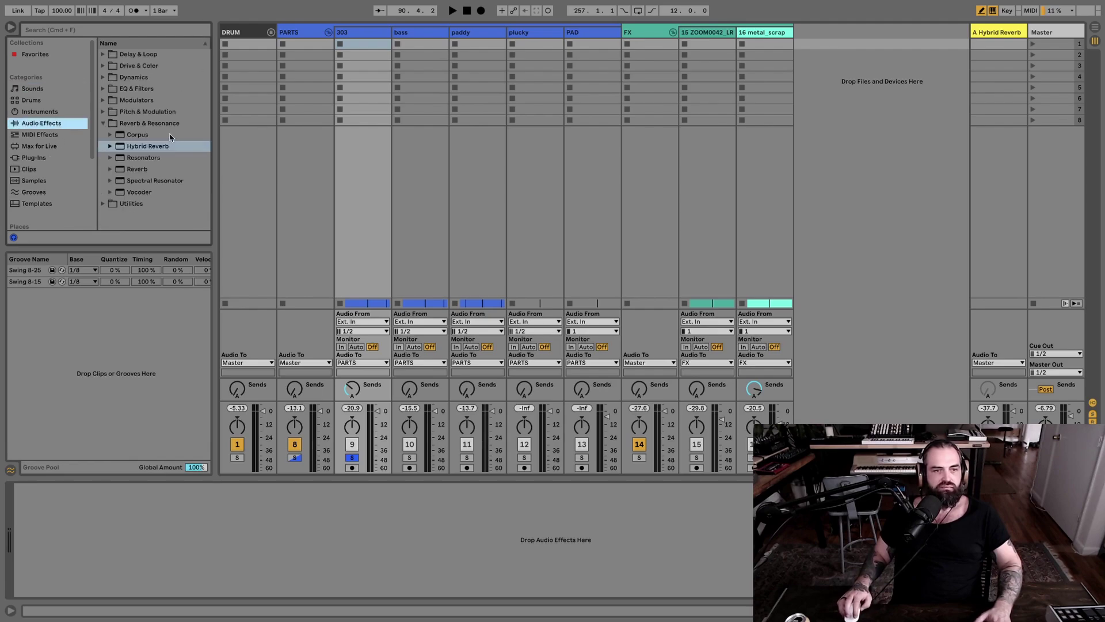
{"action": "left_click", "coordinate": [104, 88]}
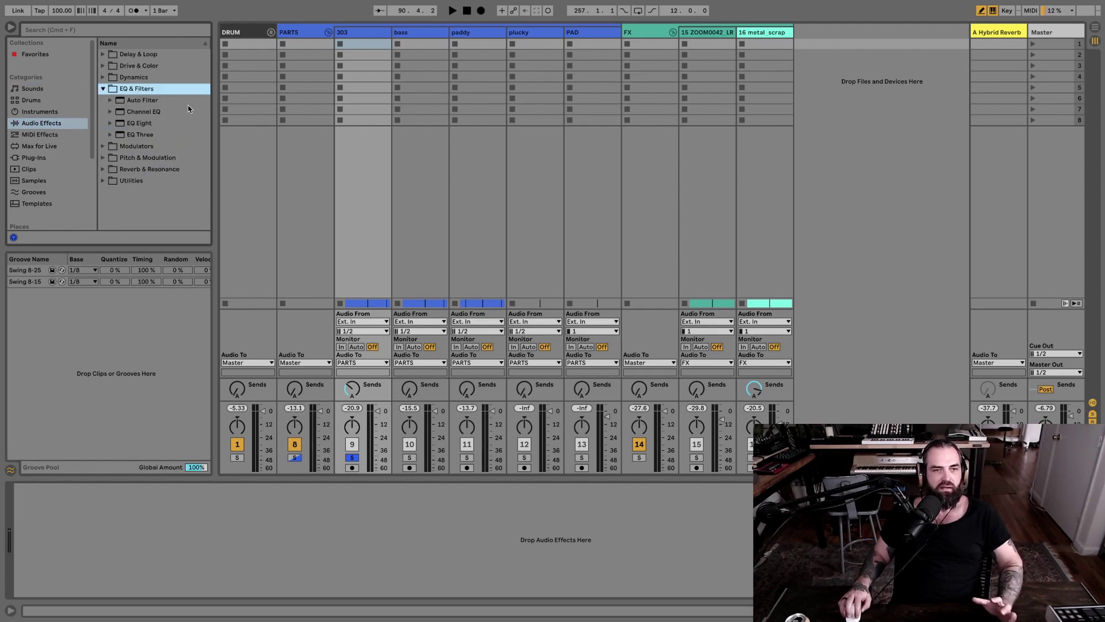
{"action": "double_click", "coordinate": [141, 123]}
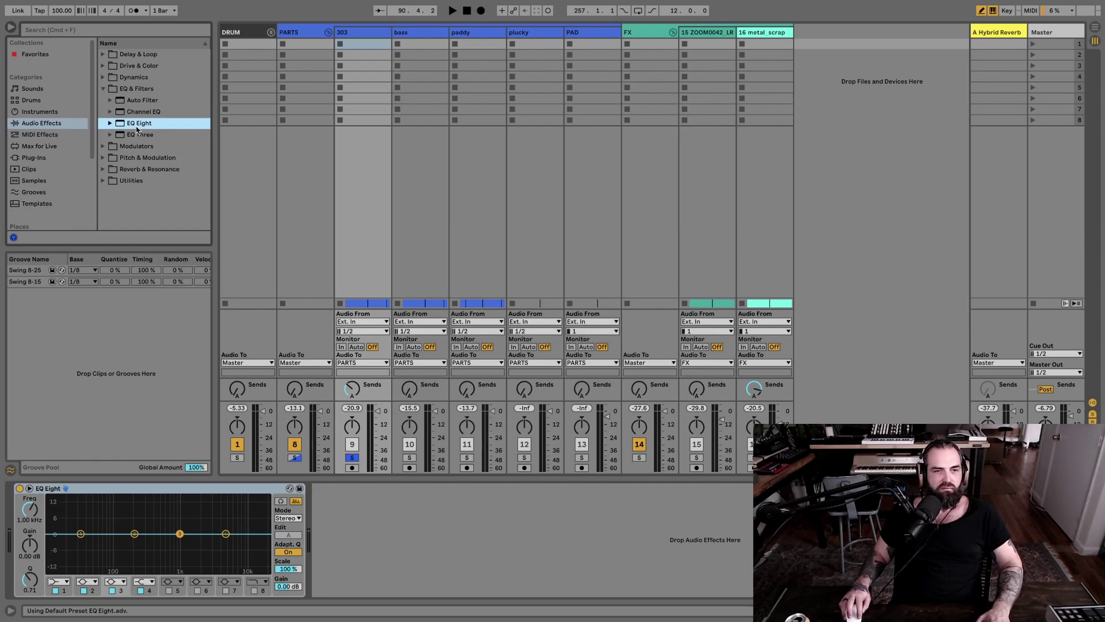
{"action": "key", "text": "Delete"}
{"action": "double_click", "coordinate": [144, 134]}
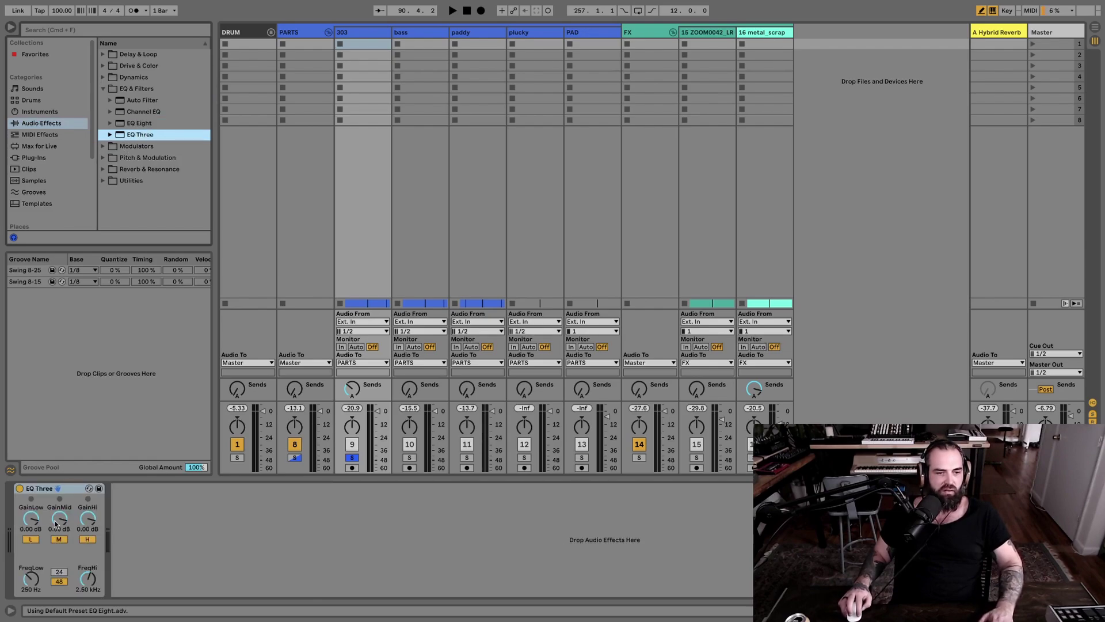
{"action": "key", "text": "Delete"}
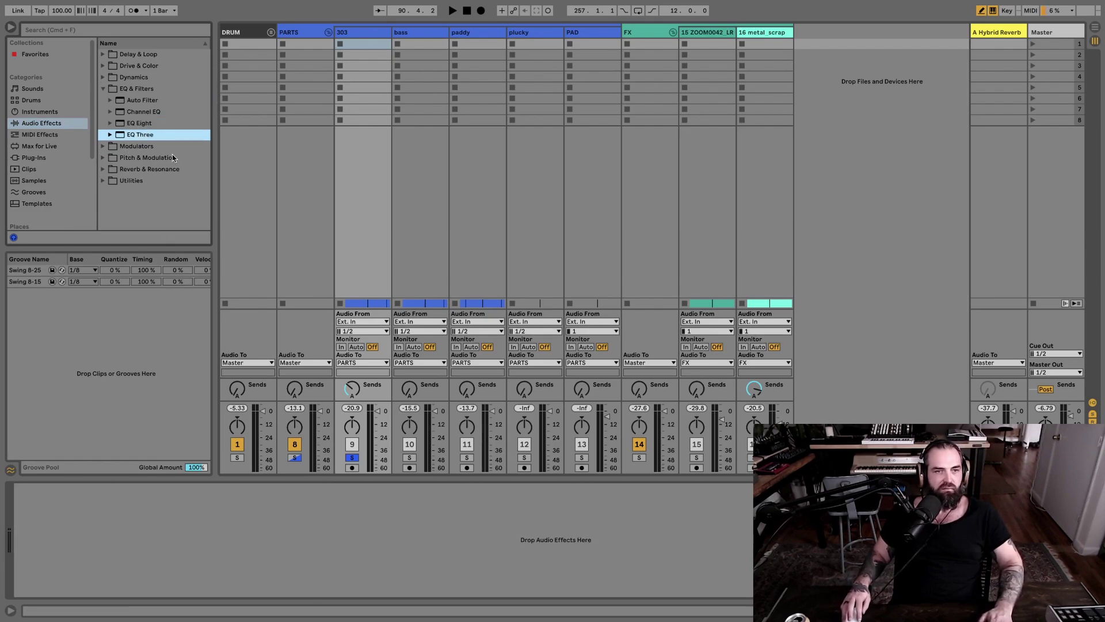
Step: Load Channel EQ onto the 303 track and set Low to 3.6 dB, Mid to -0.8 dB at 548 Hz and High to 2.2 dB
{"action": "double_click", "coordinate": [153, 111]}
{"action": "key", "text": "space"}
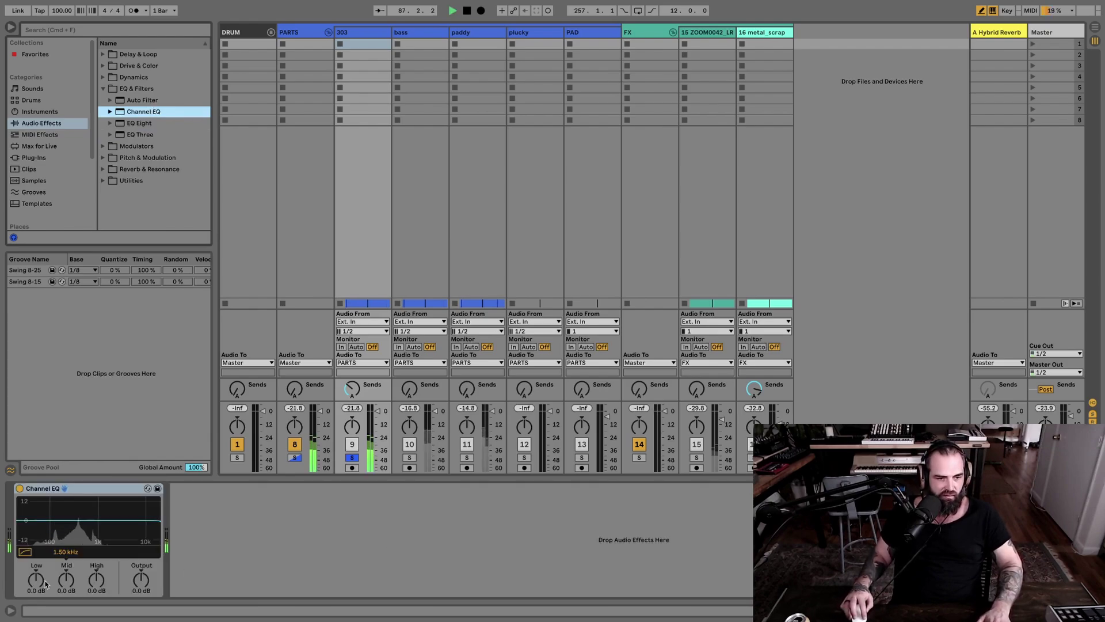
{"action": "left_click_drag", "start_coordinate": [45, 584], "coordinate": [66, 567]}
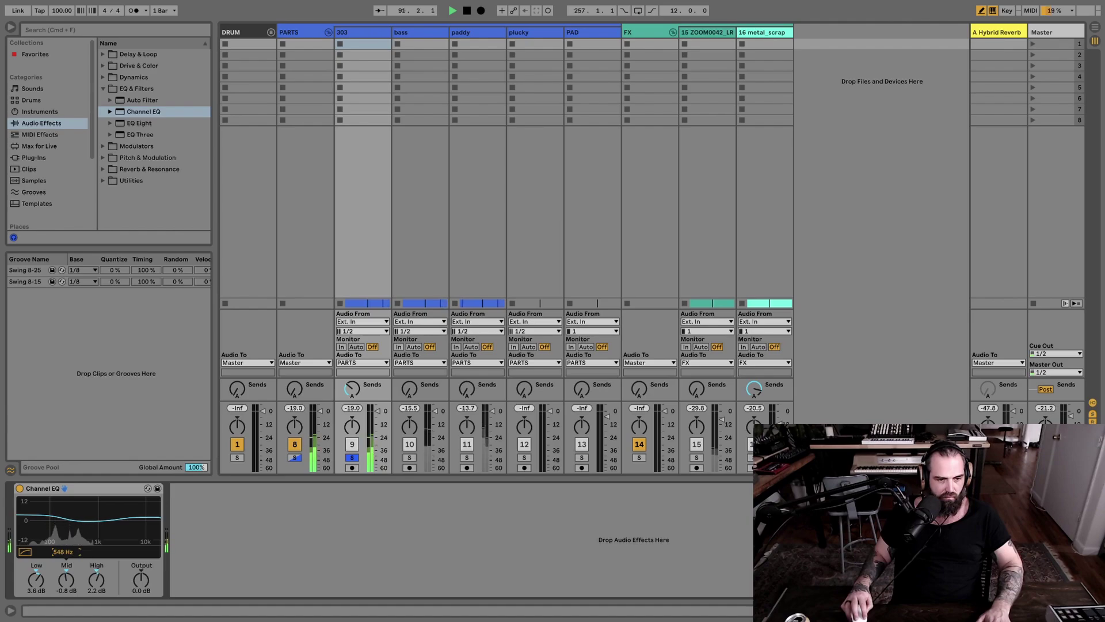
Step: Compare the 303 with Channel EQ bypassed and engaged, and hear it unsoloed within the full mix
{"action": "left_click", "coordinate": [20, 488]}
{"action": "left_click", "coordinate": [19, 489]}
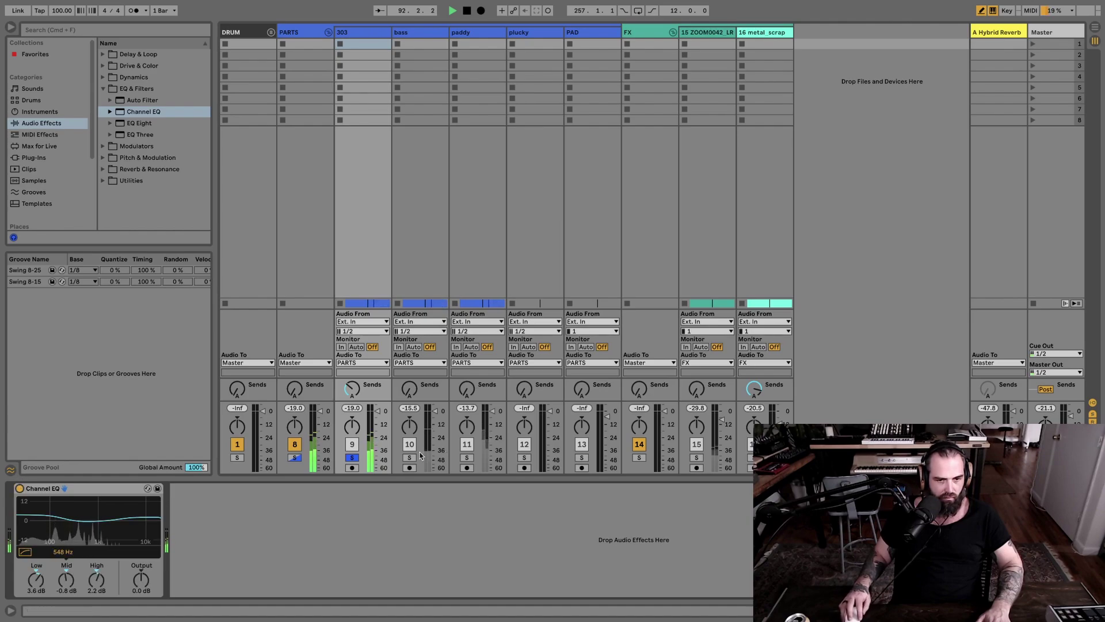
{"action": "left_click", "coordinate": [354, 458]}
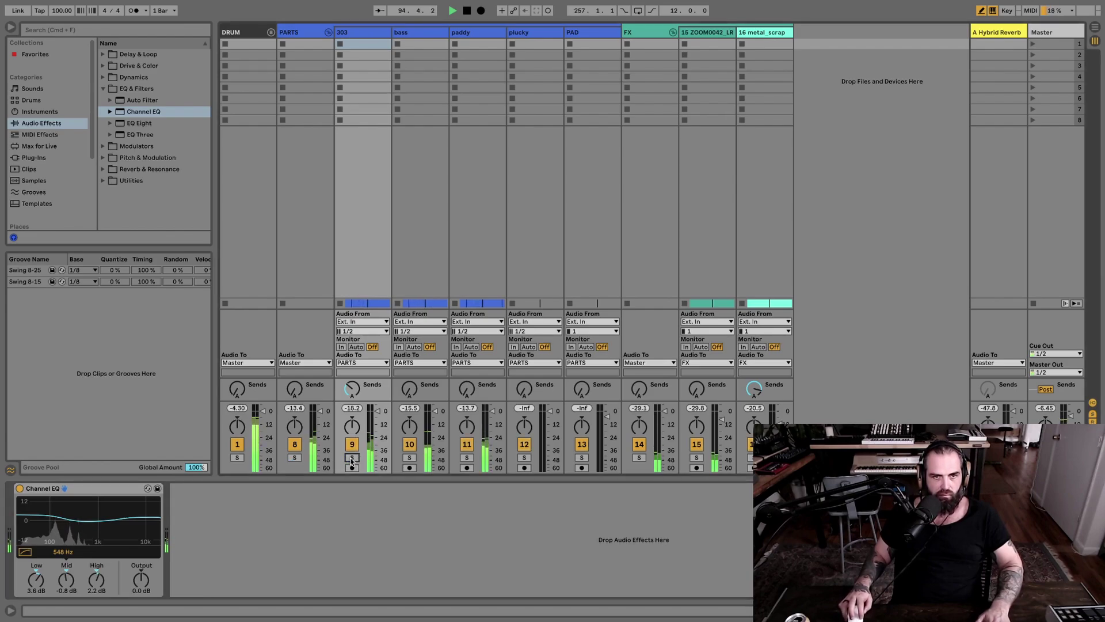
{"action": "left_click", "coordinate": [351, 458]}
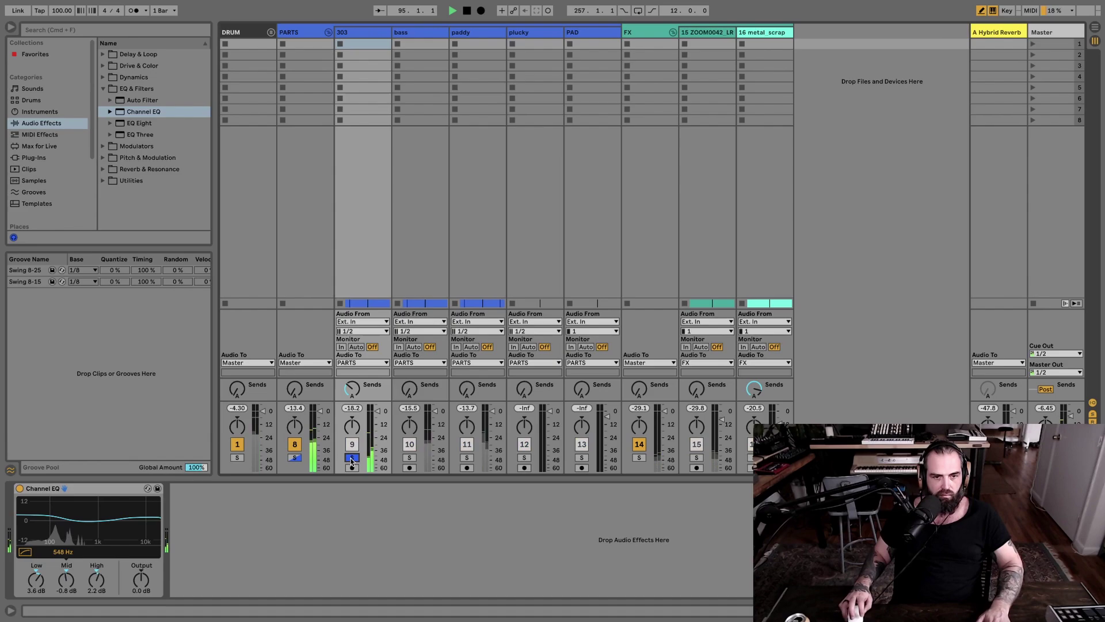
Step: Add the favourite UAD Teletronix LA-2A Gray to the 303 track, and set the track's volume to -2.0 dB while hearing the full mix
{"action": "left_click", "coordinate": [35, 54]}
{"action": "scroll", "coordinate": [136, 173], "scroll_direction": "down", "scroll_amount": 5}
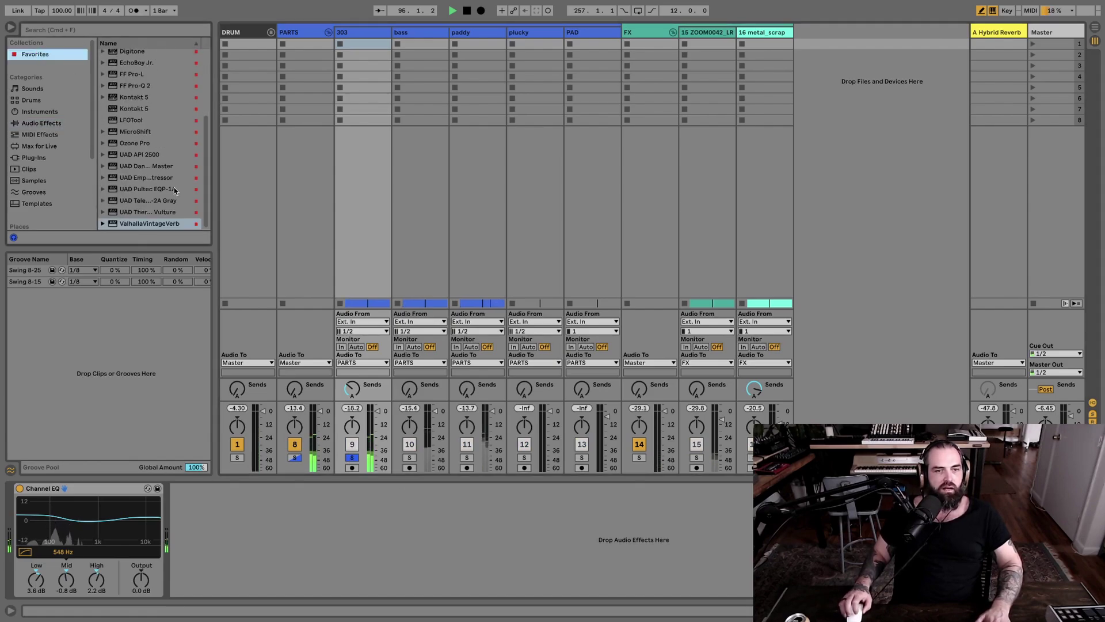
{"action": "double_click", "coordinate": [140, 201]}
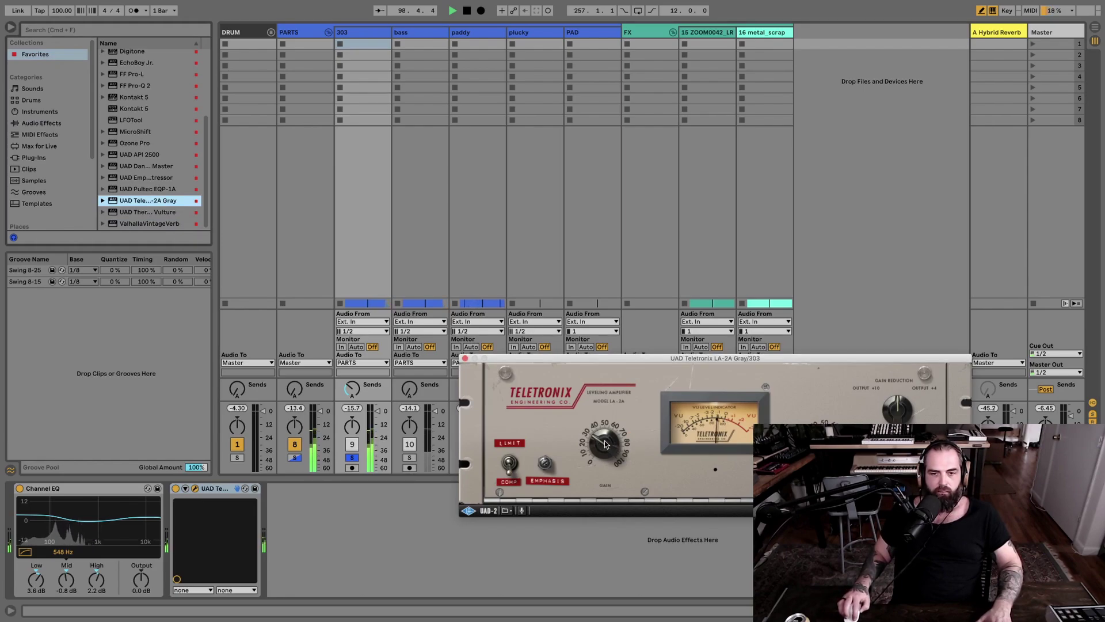
{"action": "left_click", "coordinate": [465, 359]}
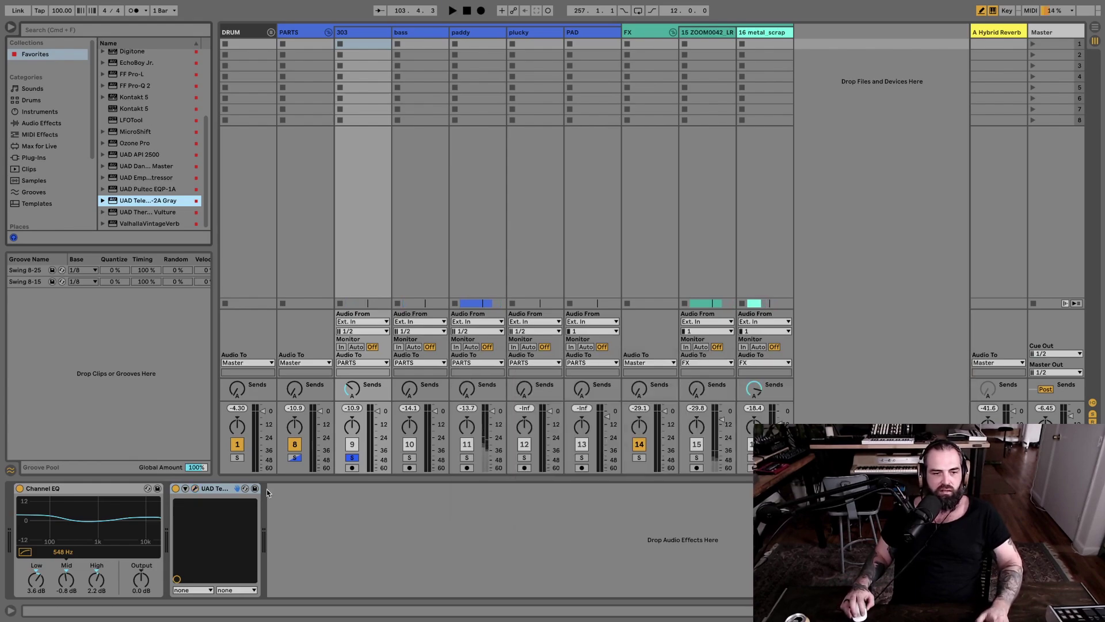
{"action": "key", "text": "space"}
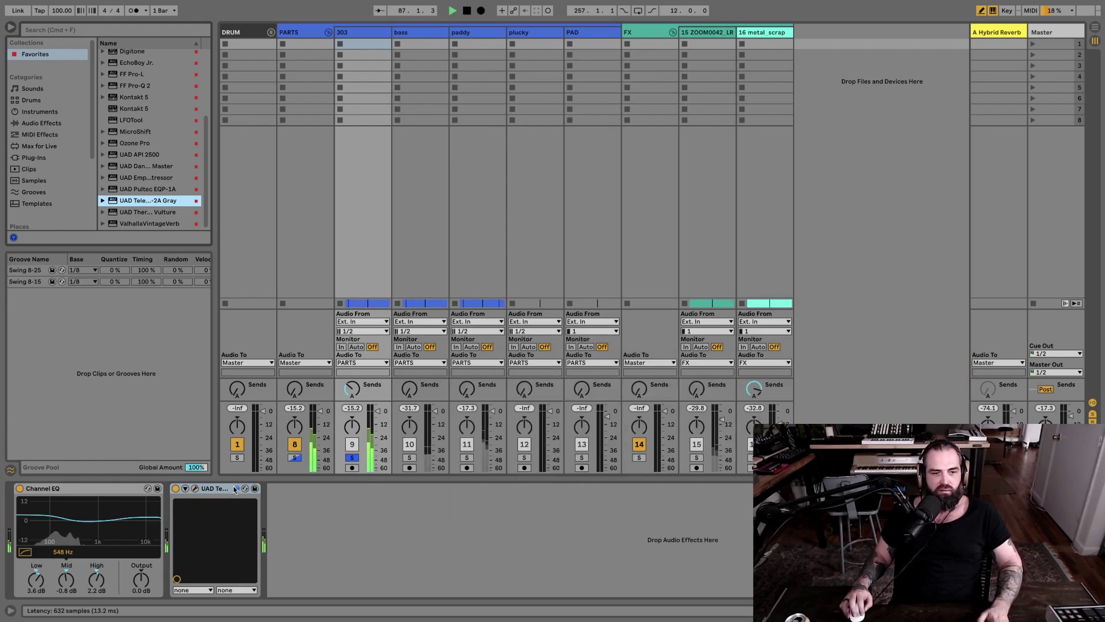
{"action": "left_click", "coordinate": [352, 458]}
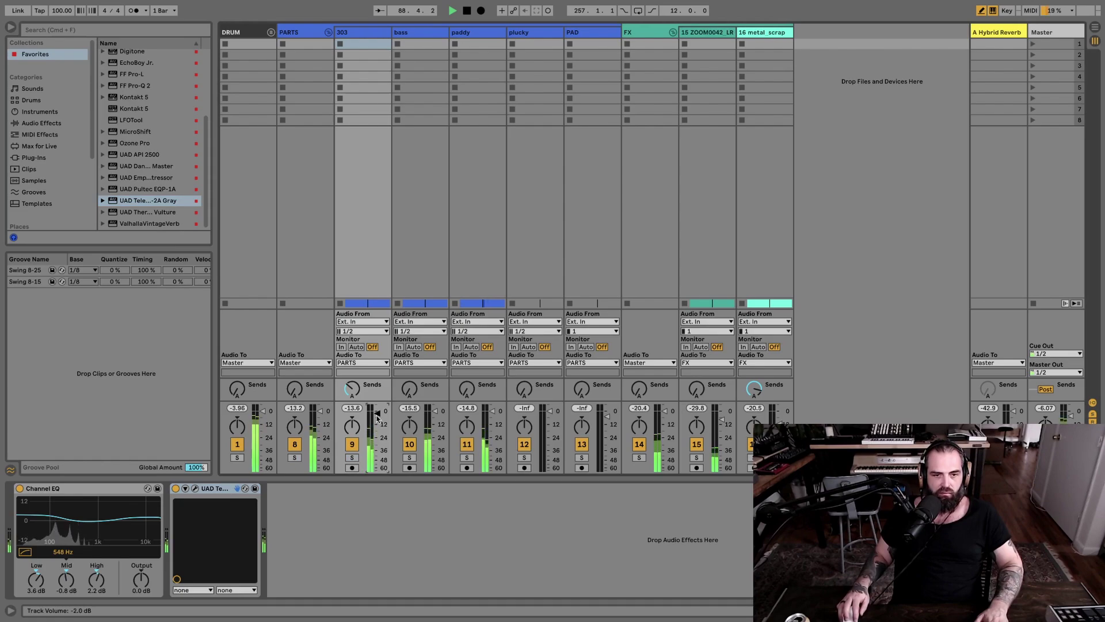
Step: Solo the bass track, shape its low end with the UAD Pultec EQP-1A's boost and attenuation, and return it to the full mix
{"action": "left_click", "coordinate": [407, 458]}
{"action": "left_click", "coordinate": [420, 33]}
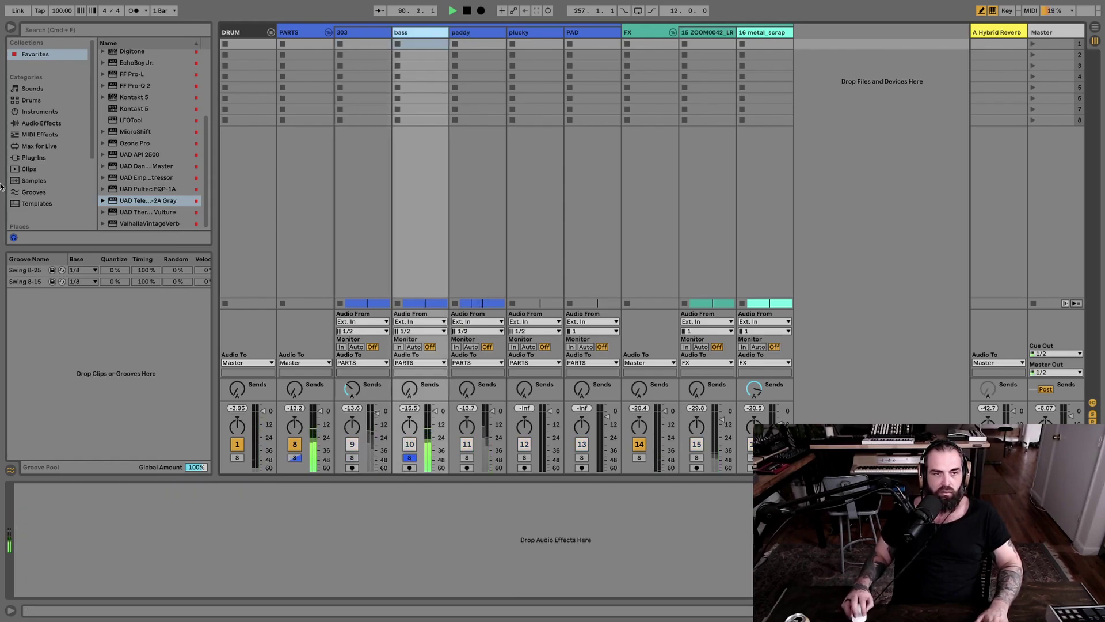
{"action": "double_click", "coordinate": [151, 188]}
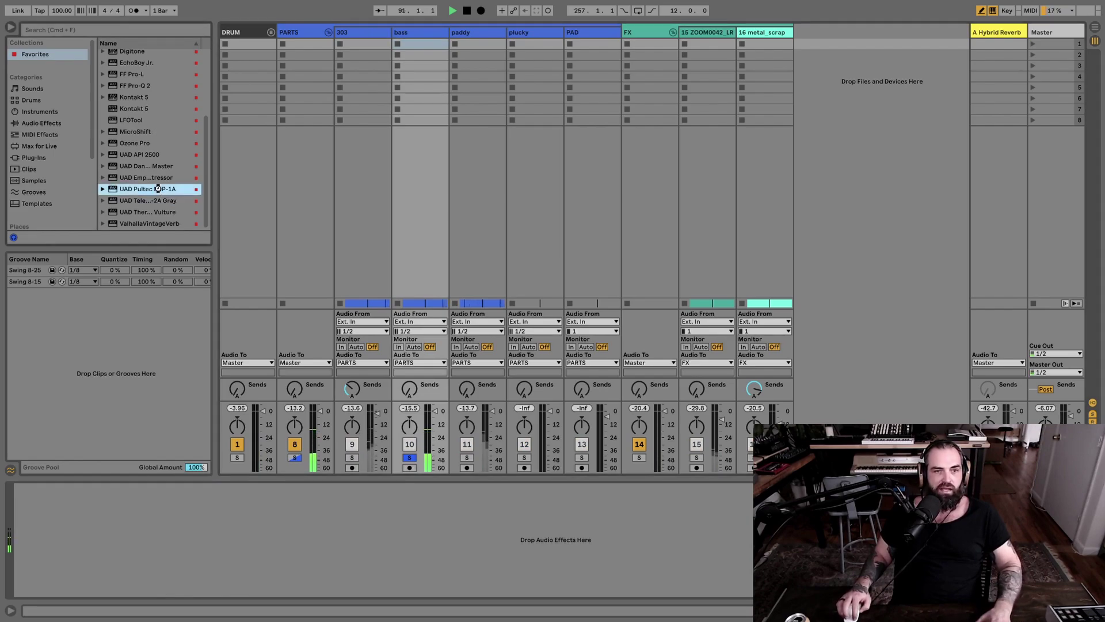
{"action": "left_click", "coordinate": [609, 395]}
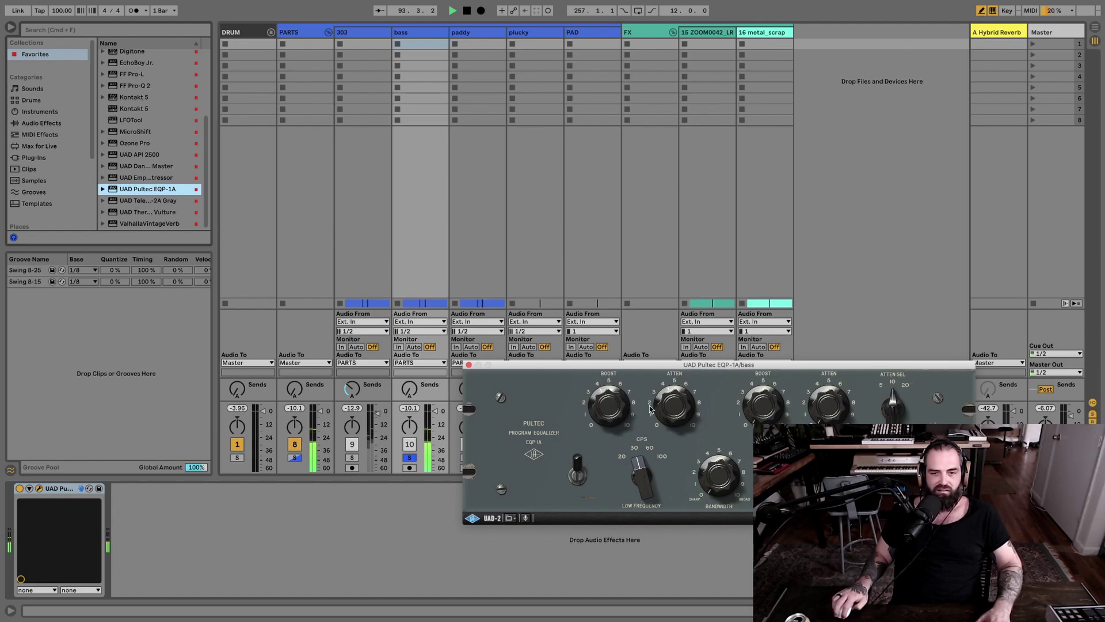
{"action": "left_click_drag", "start_coordinate": [649, 409], "coordinate": [665, 412]}
{"action": "left_click", "coordinate": [469, 365]}
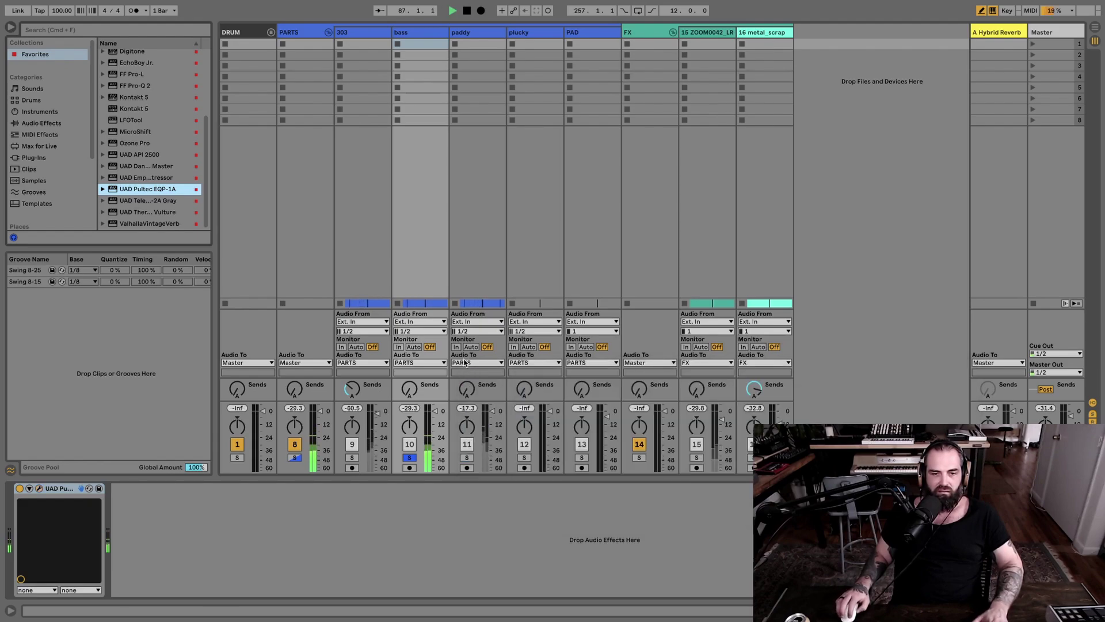
{"action": "left_click", "coordinate": [409, 458]}
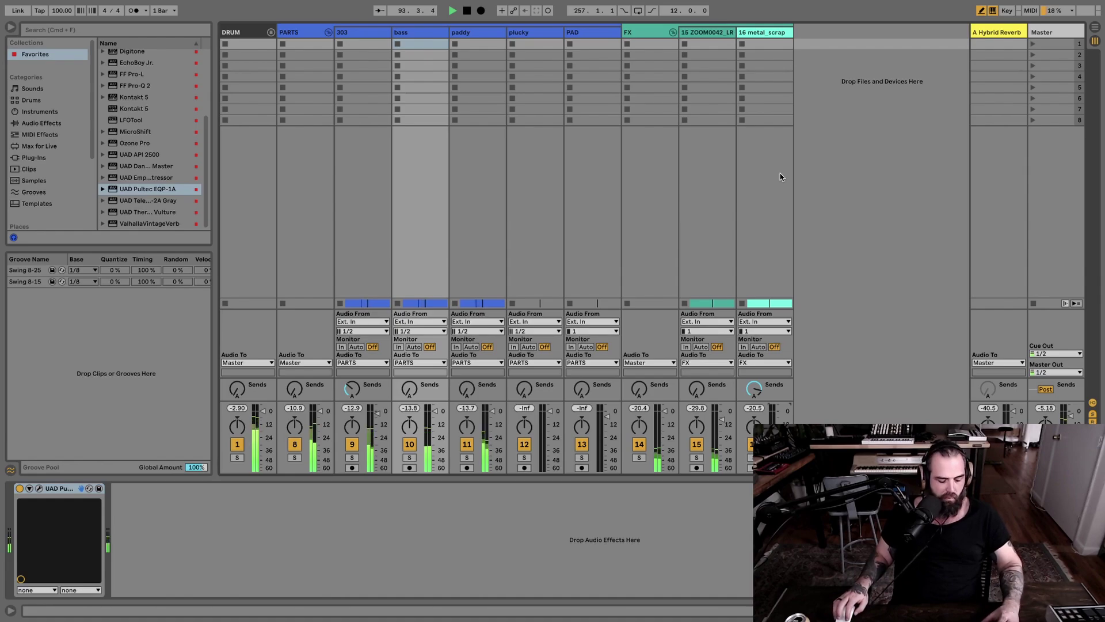
Step: Switch to the arrangement and play it from bar 23, just after the 303 enters
{"action": "key", "text": "Tab"}
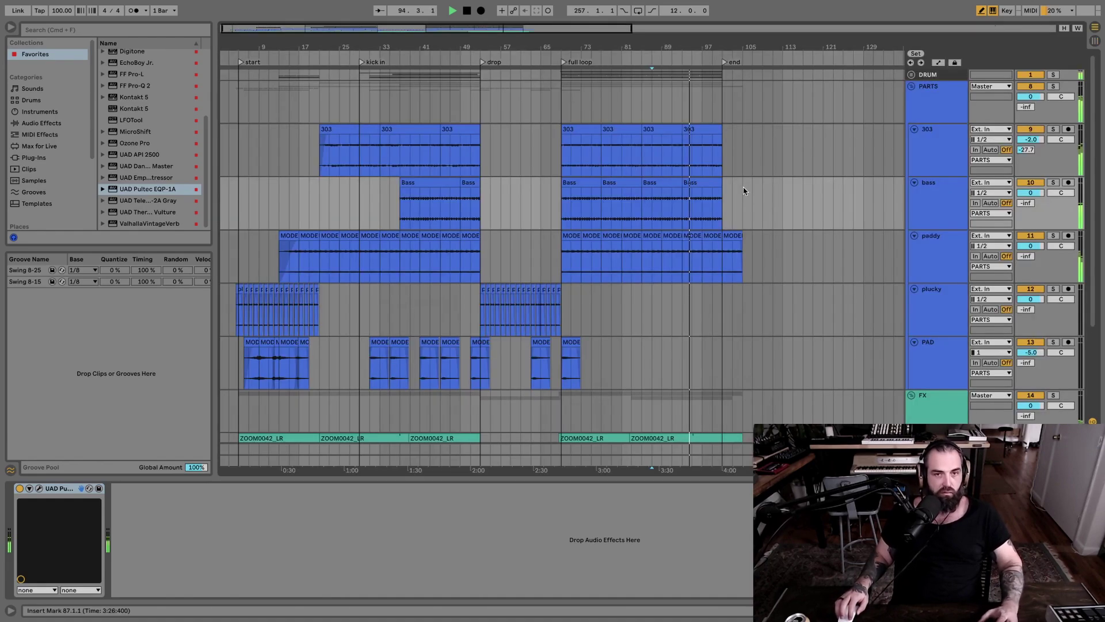
{"action": "left_click", "coordinate": [330, 150]}
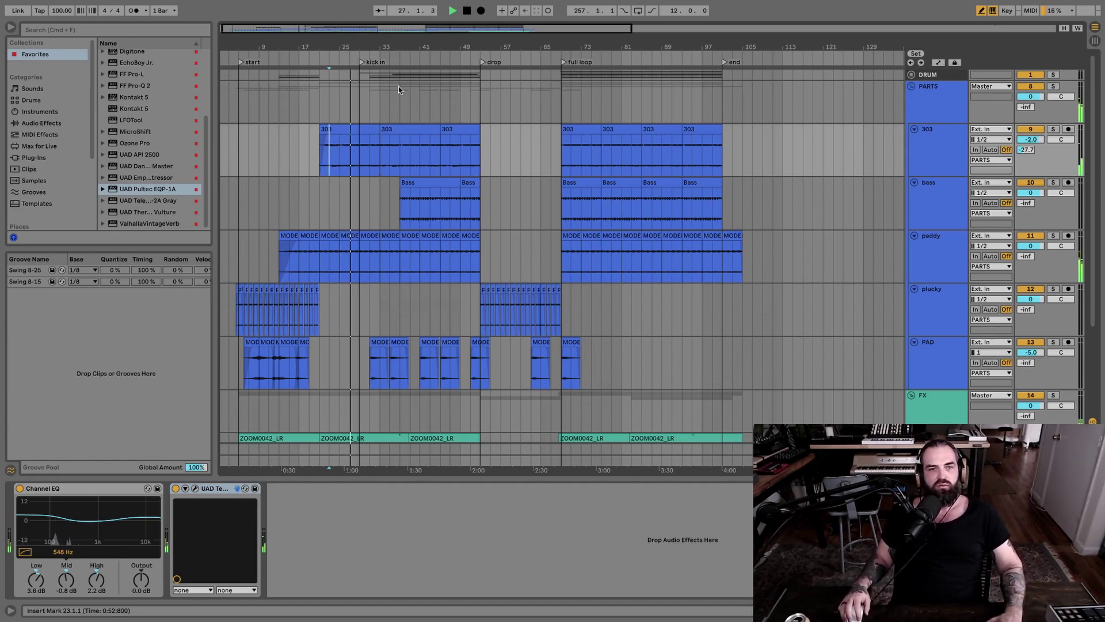
{"action": "scroll", "coordinate": [462, 138], "scroll_direction": "down", "scroll_amount": 1}
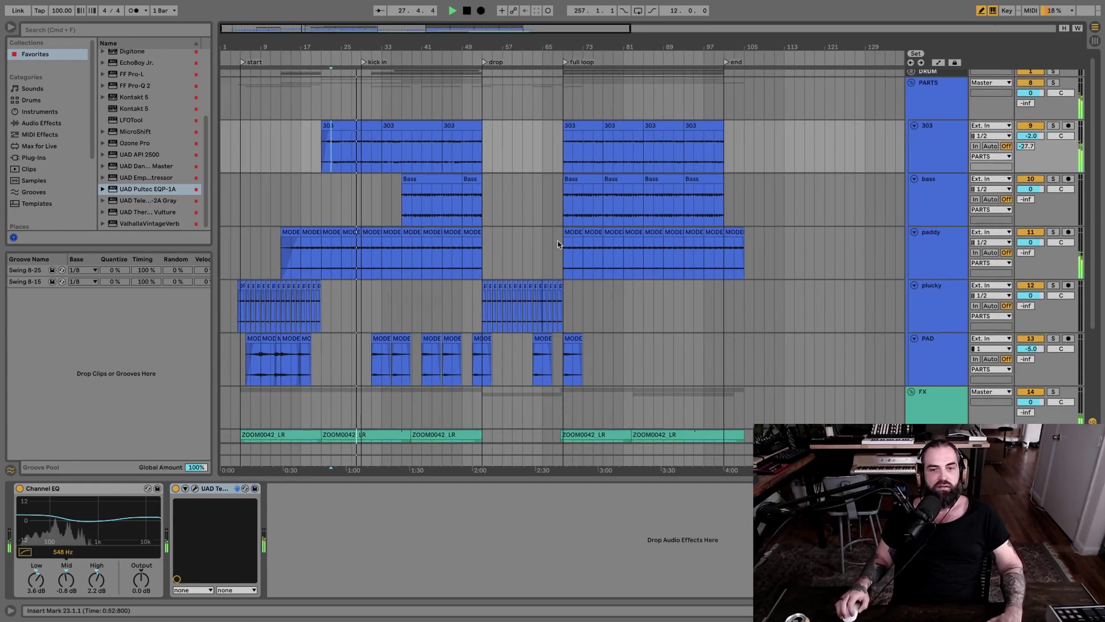
Step: Zoom in on the drop marker and listen to the transition from bar 52.2.1 into the drop
{"action": "left_click", "coordinate": [470, 246]}
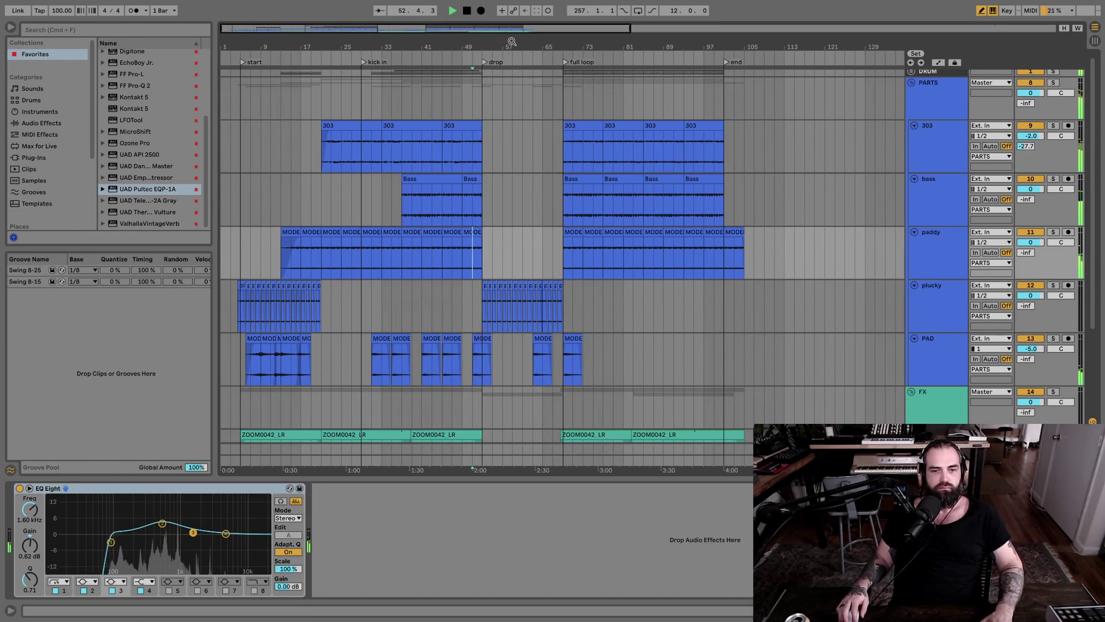
{"action": "left_click_drag", "start_coordinate": [512, 41], "coordinate": [316, 256]}
{"action": "key", "text": "space"}
{"action": "left_click", "coordinate": [331, 250]}
{"action": "key", "text": "space"}
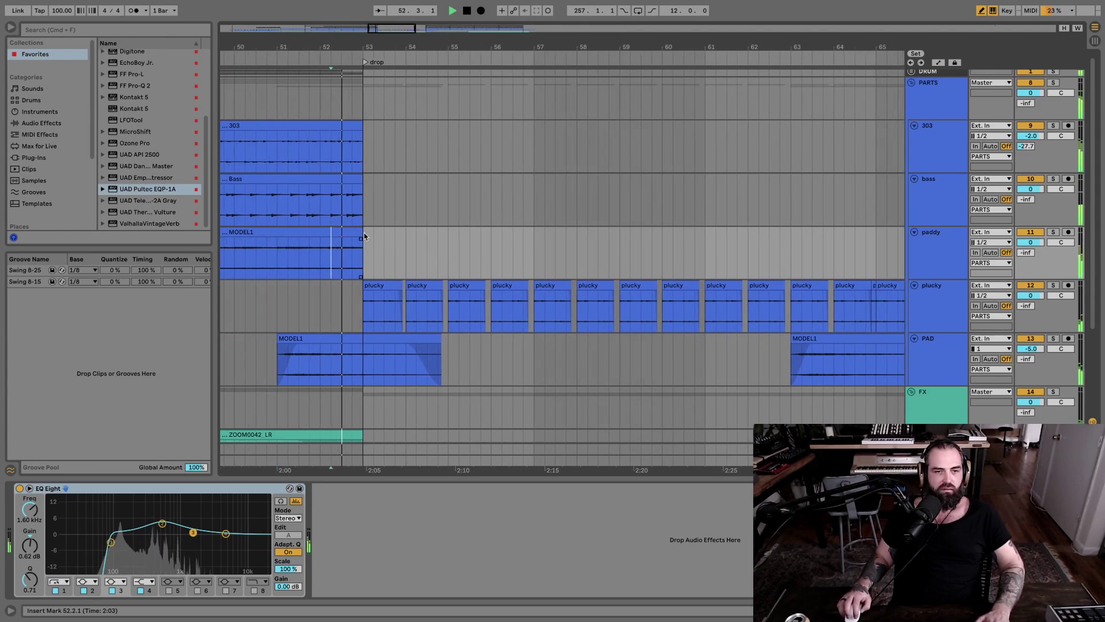
{"action": "scroll", "coordinate": [374, 233], "scroll_direction": "down", "scroll_amount": 1}
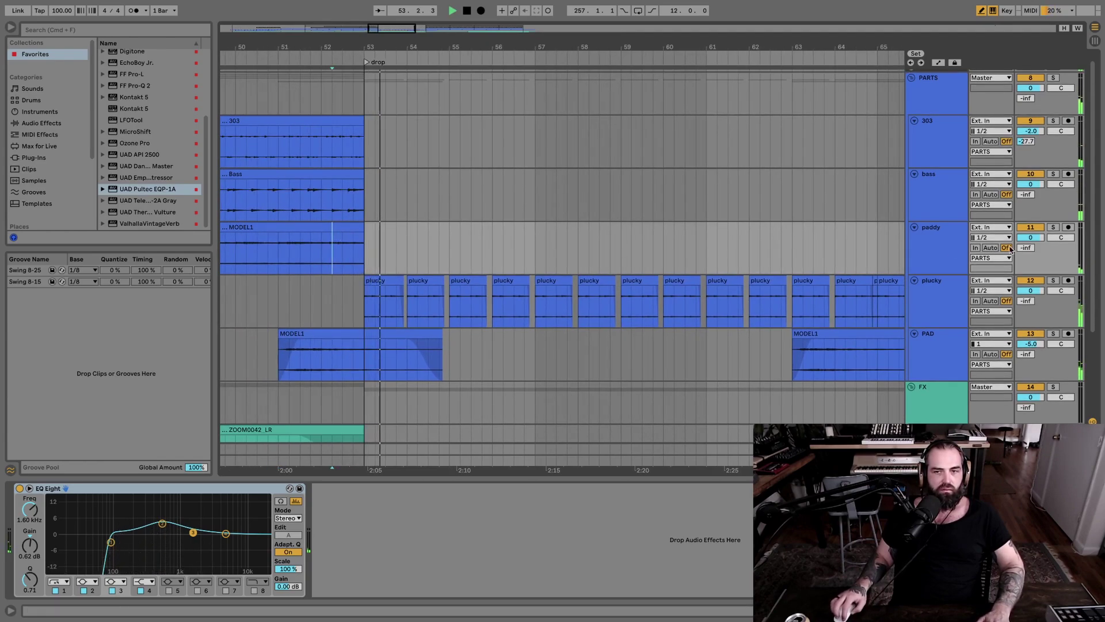
Step: Solo the paddy track, listen to how its last clip ends before the drop, and select the track
{"action": "key", "text": "space"}
{"action": "key", "text": "space"}
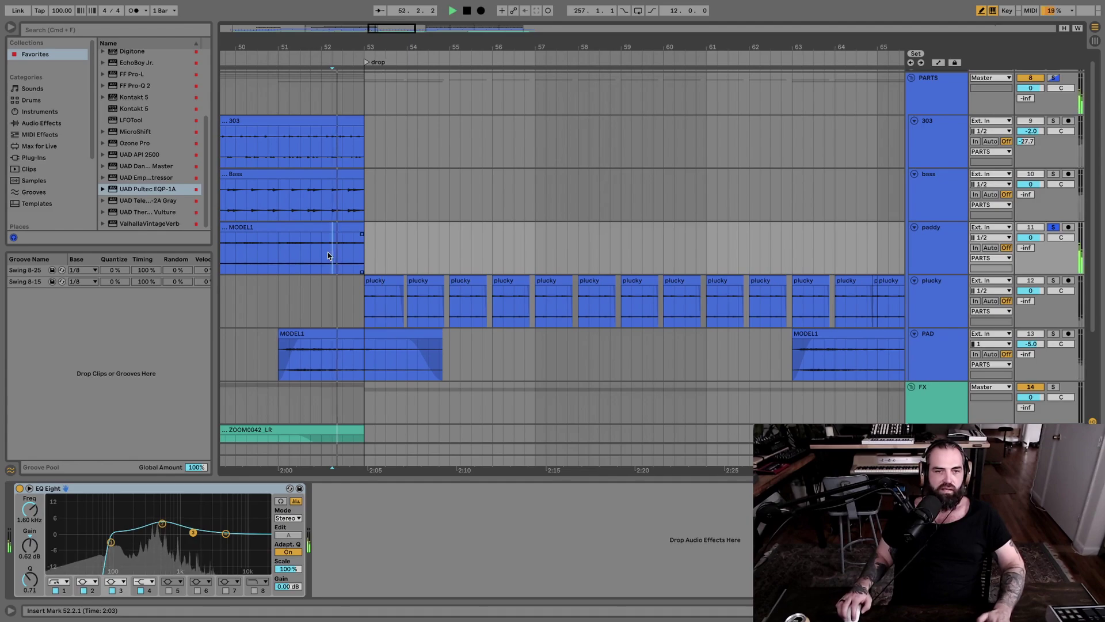
{"action": "left_click", "coordinate": [353, 226]}
{"action": "key", "text": "space"}
{"action": "left_click", "coordinate": [948, 235]}
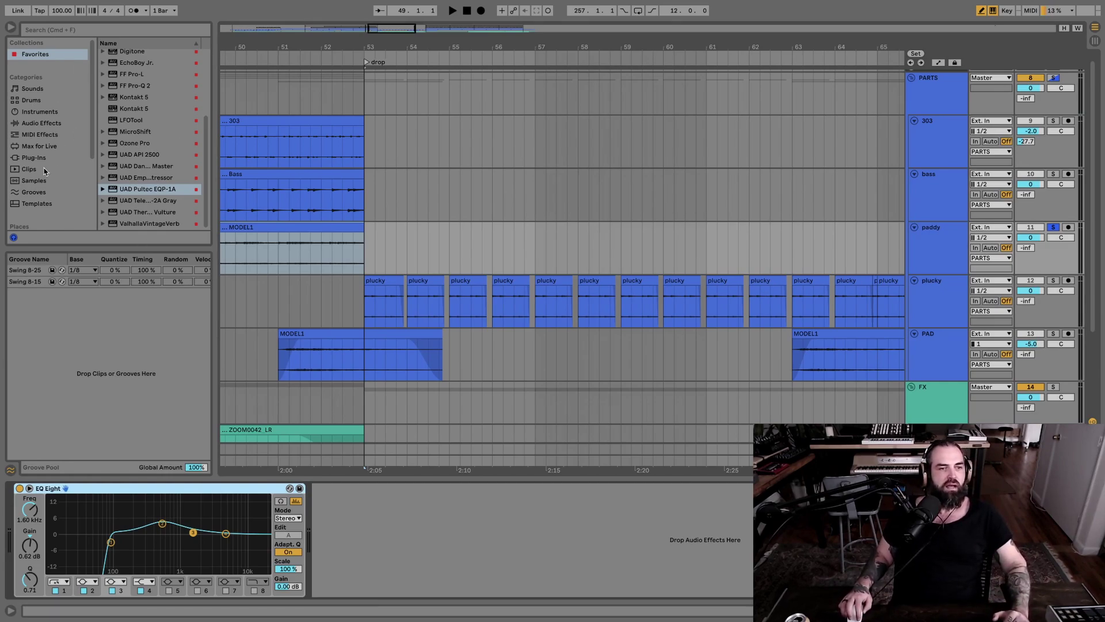
Step: Play the soloed paddy clip before the drop and add EchoBoy Jr. after the track's EQ Eight
{"action": "scroll", "coordinate": [533, 323], "scroll_direction": "down", "scroll_amount": 2}
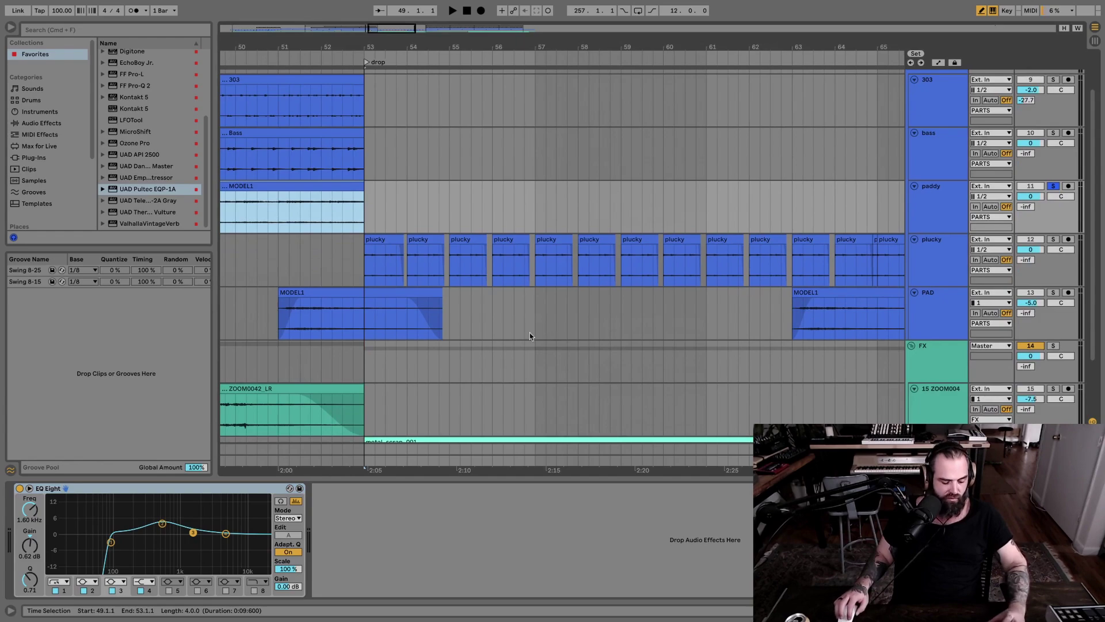
{"action": "key", "text": "Tab"}
{"action": "key", "text": "space"}
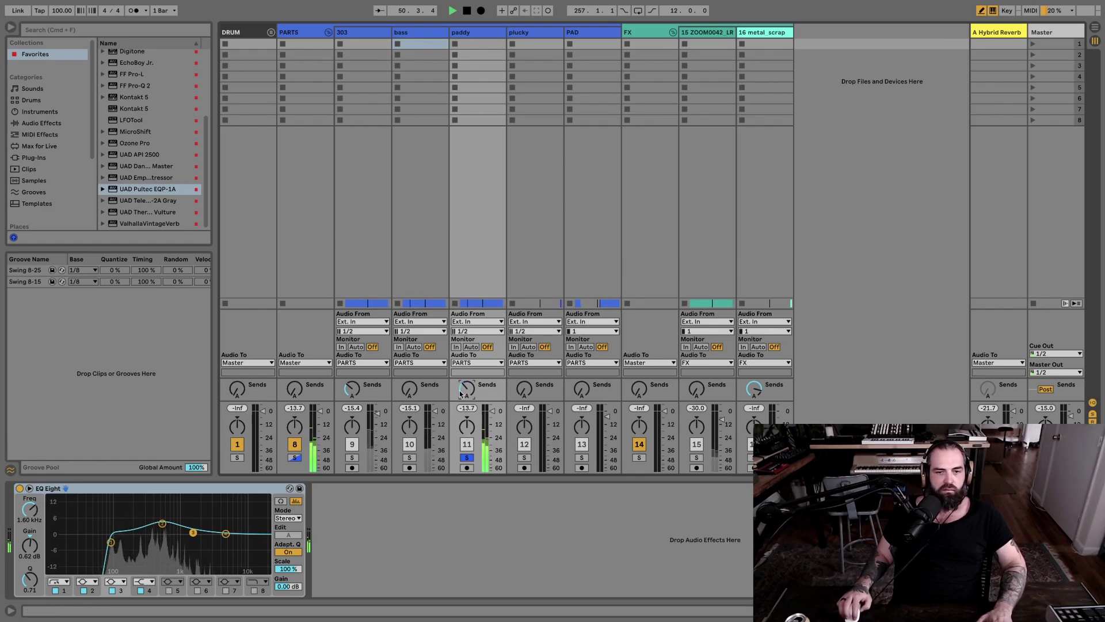
{"action": "key", "text": "Tab"}
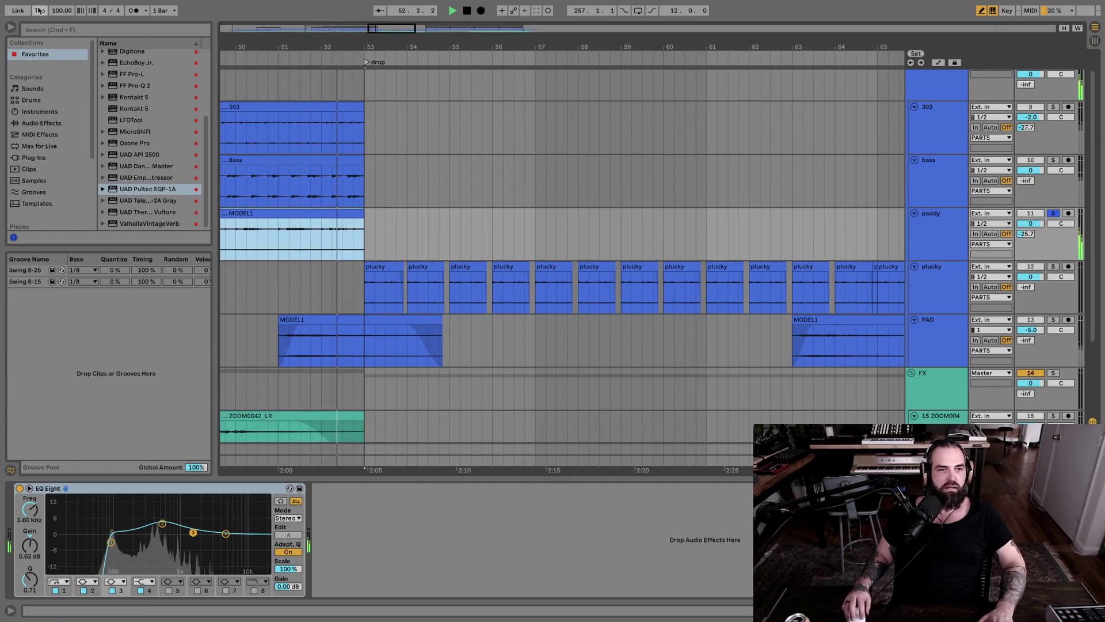
{"action": "double_click", "coordinate": [138, 62]}
{"action": "key", "text": "space"}
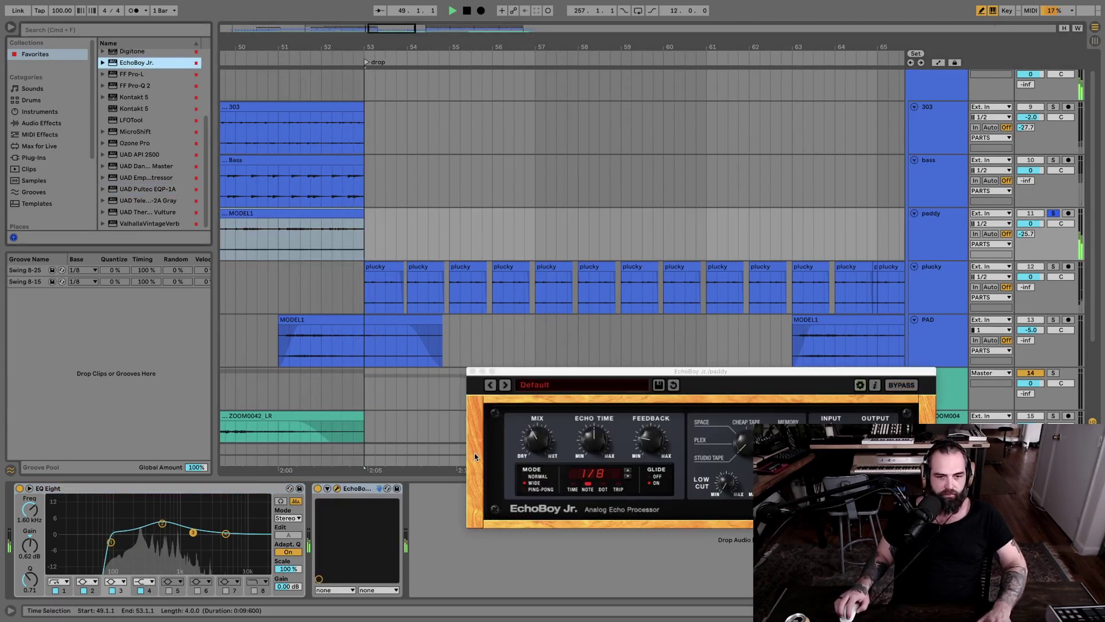
Step: Listen to the soloed paddy echo running into the drop, starting playback from 51.2.1 and from 52.2.1
{"action": "left_click", "coordinate": [290, 184]}
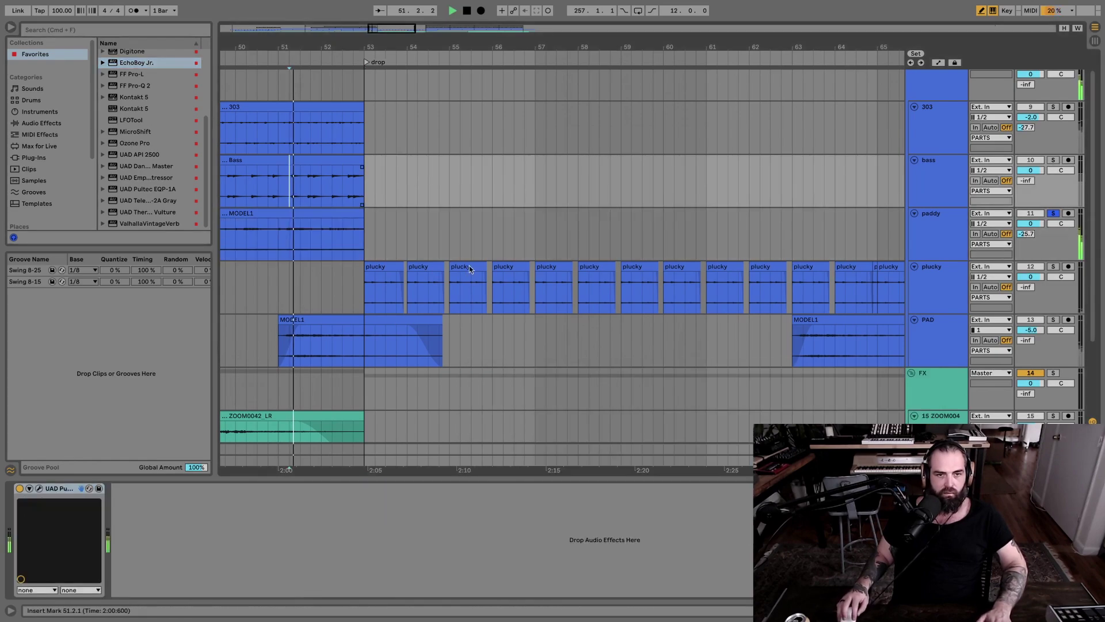
{"action": "left_click", "coordinate": [940, 220]}
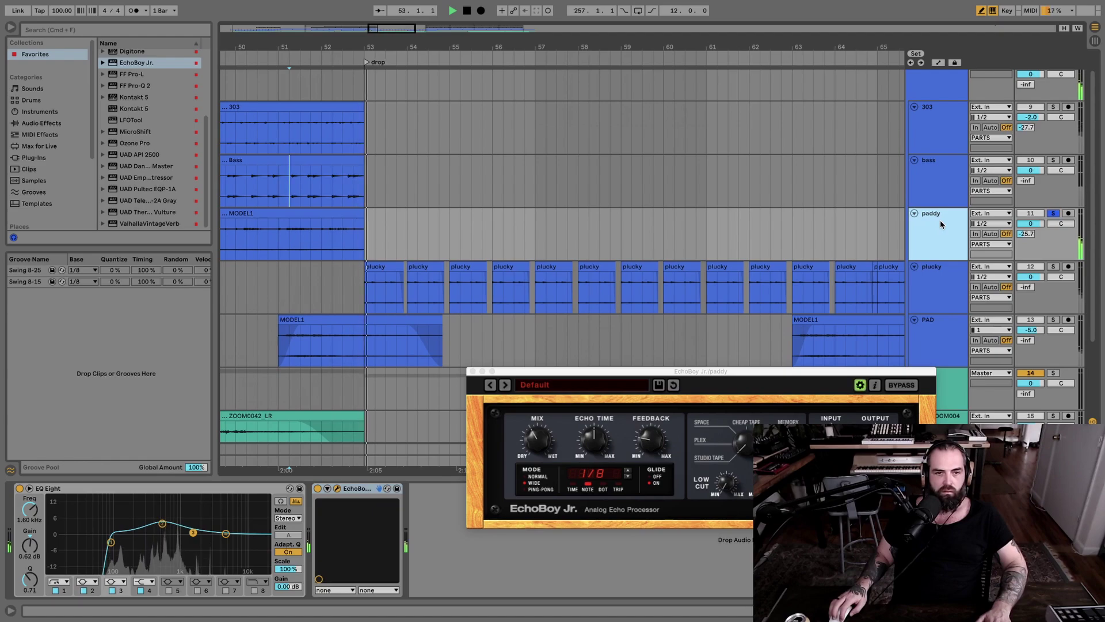
{"action": "key", "text": "space"}
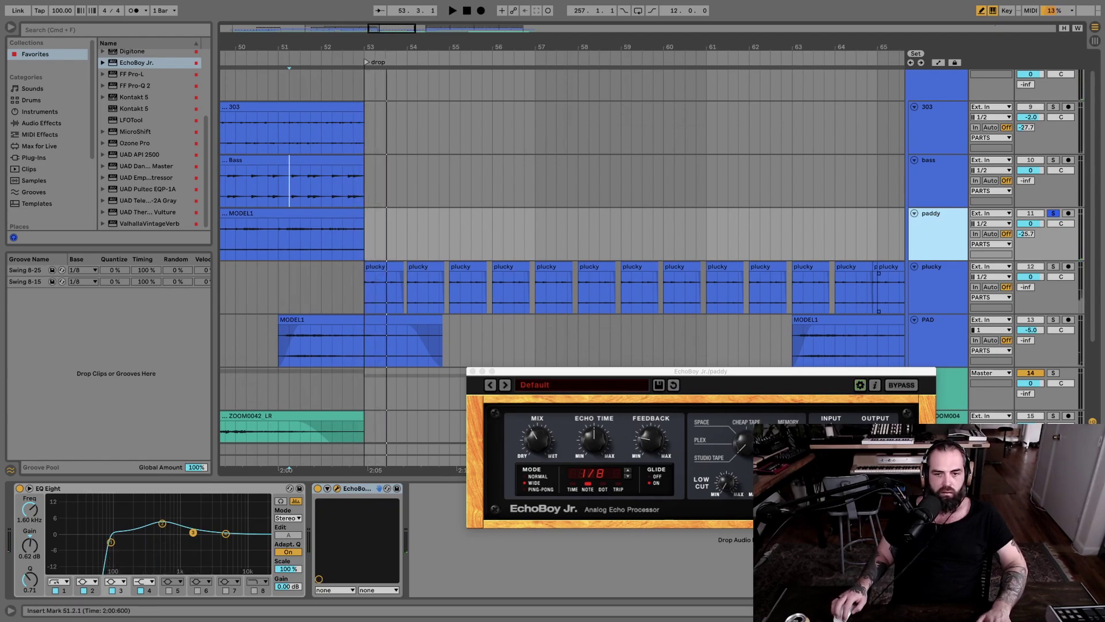
{"action": "left_click", "coordinate": [536, 444]}
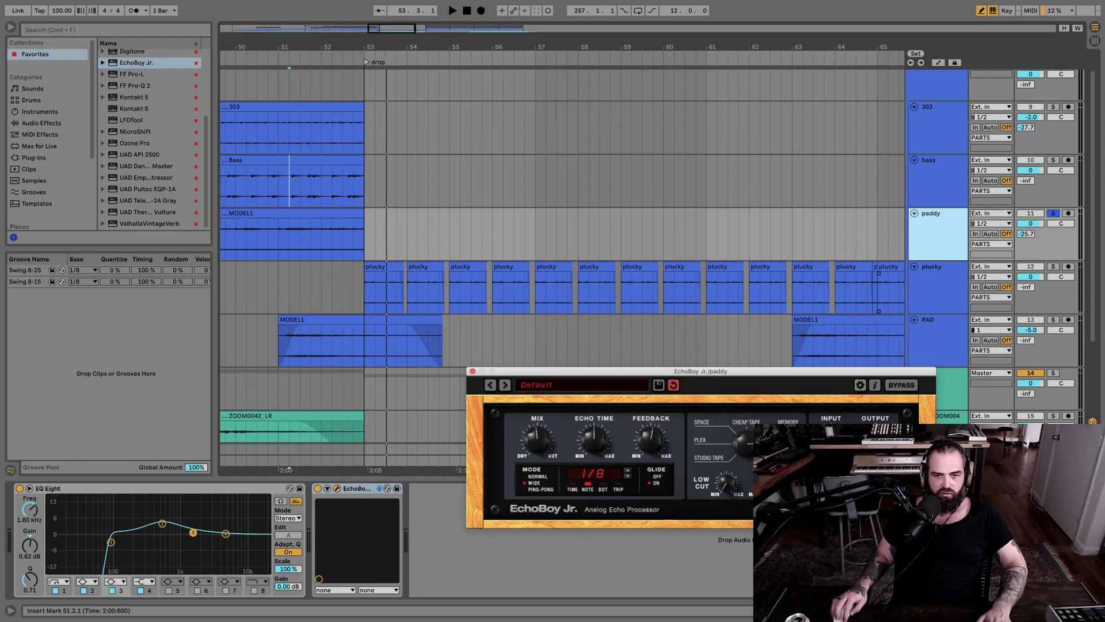
{"action": "left_click", "coordinate": [333, 183]}
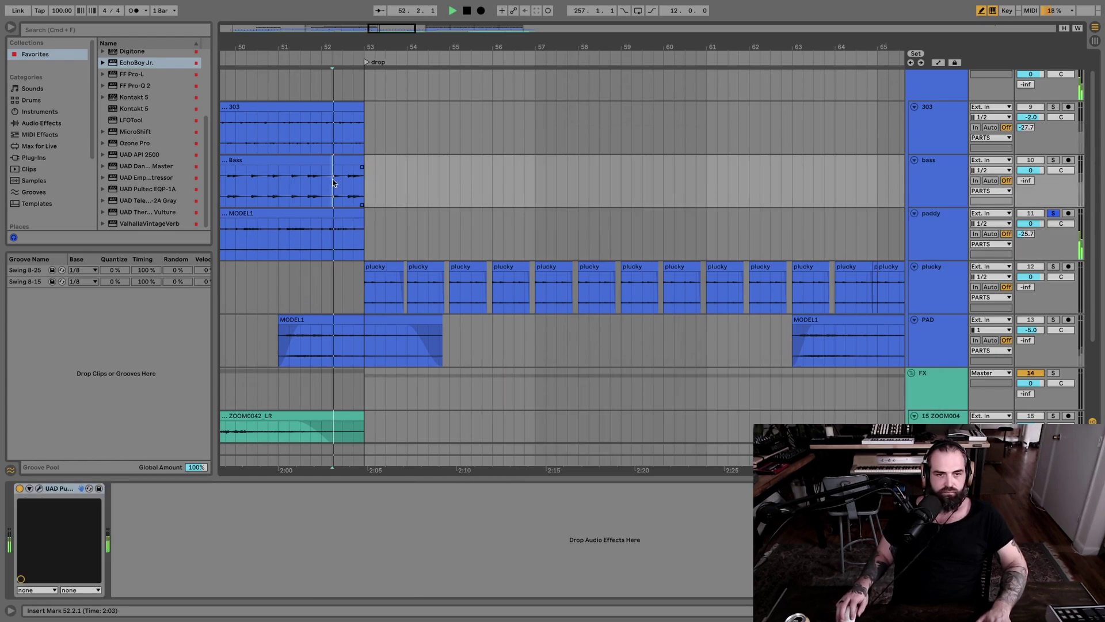
{"action": "key", "text": "space"}
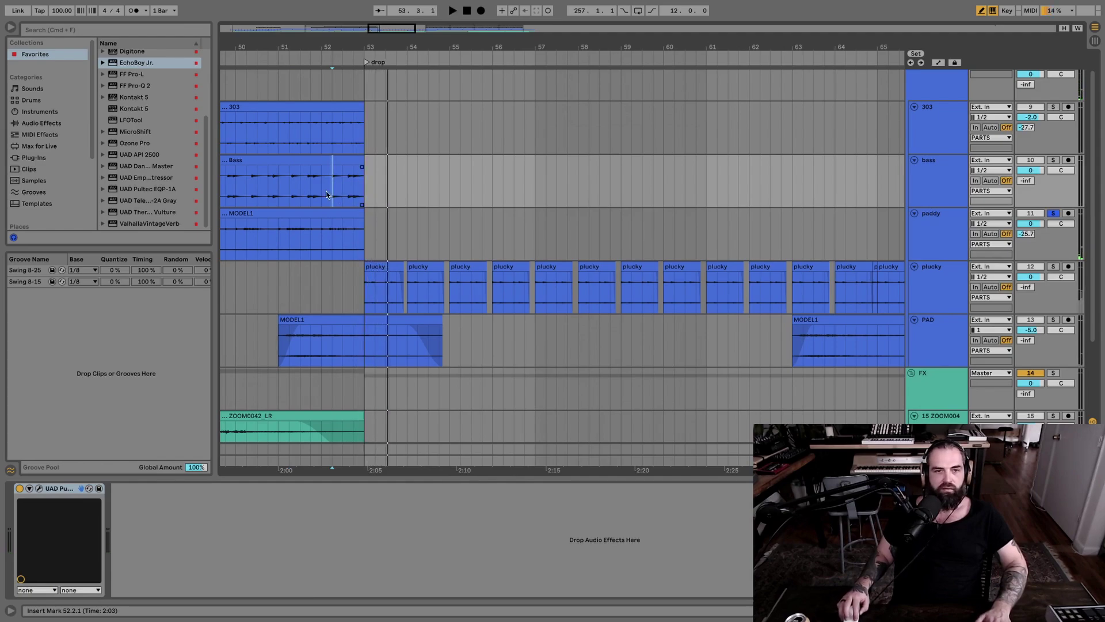
Step: Unsolo the paddy track and play the full mix from 51.2.1 into the drop
{"action": "left_click_drag", "start_coordinate": [291, 181], "coordinate": [298, 183]}
{"action": "left_click", "coordinate": [1053, 214]}
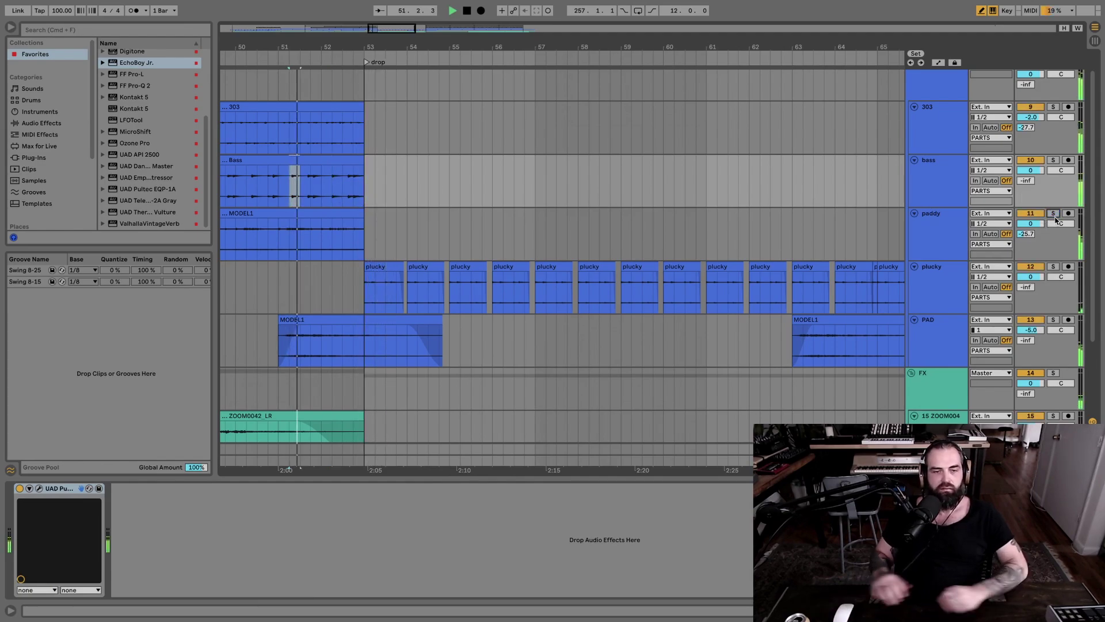
{"action": "key", "text": "space"}
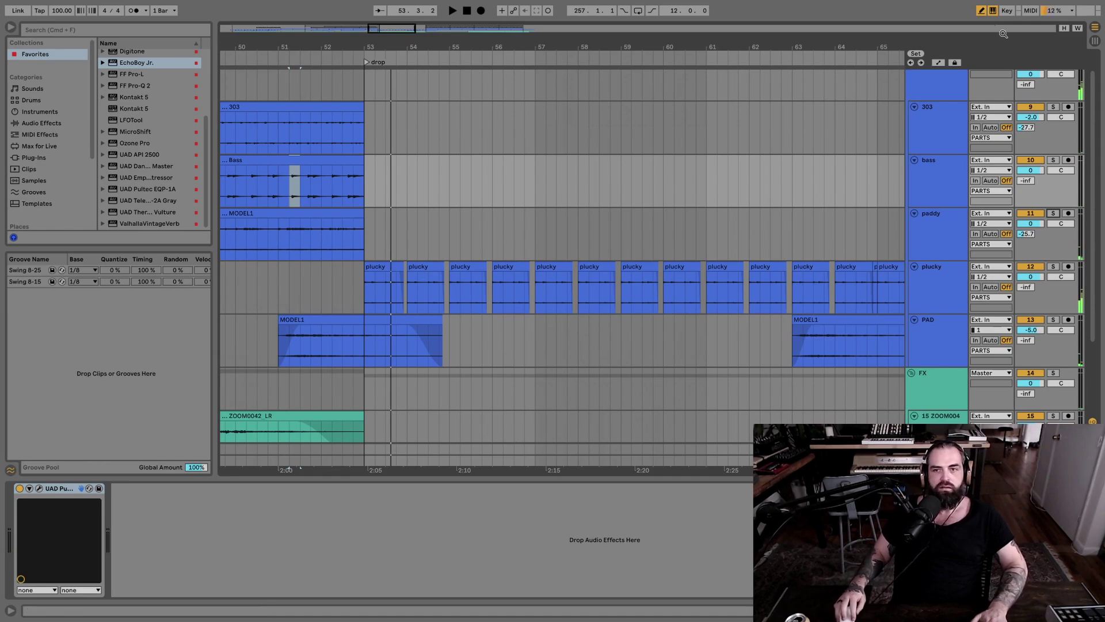
Step: Show the automation lanes and ramp the paddy track's EchoBoy Jr. Feedback up from just before bar 52 to about 0.70 at the drop
{"action": "left_click", "coordinate": [939, 62]}
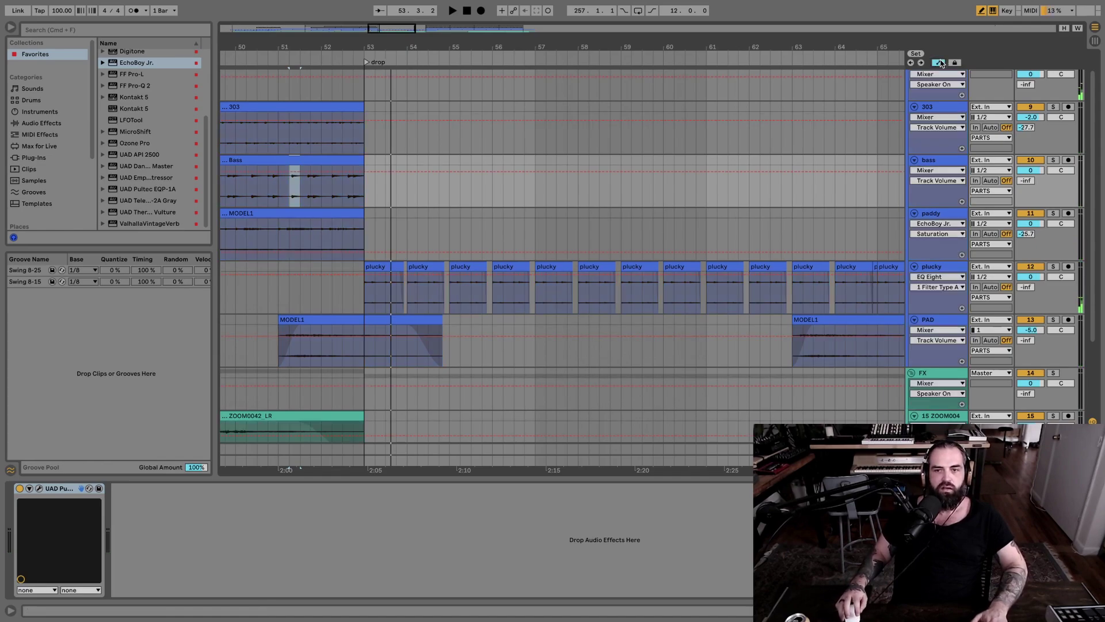
{"action": "left_click", "coordinate": [335, 211]}
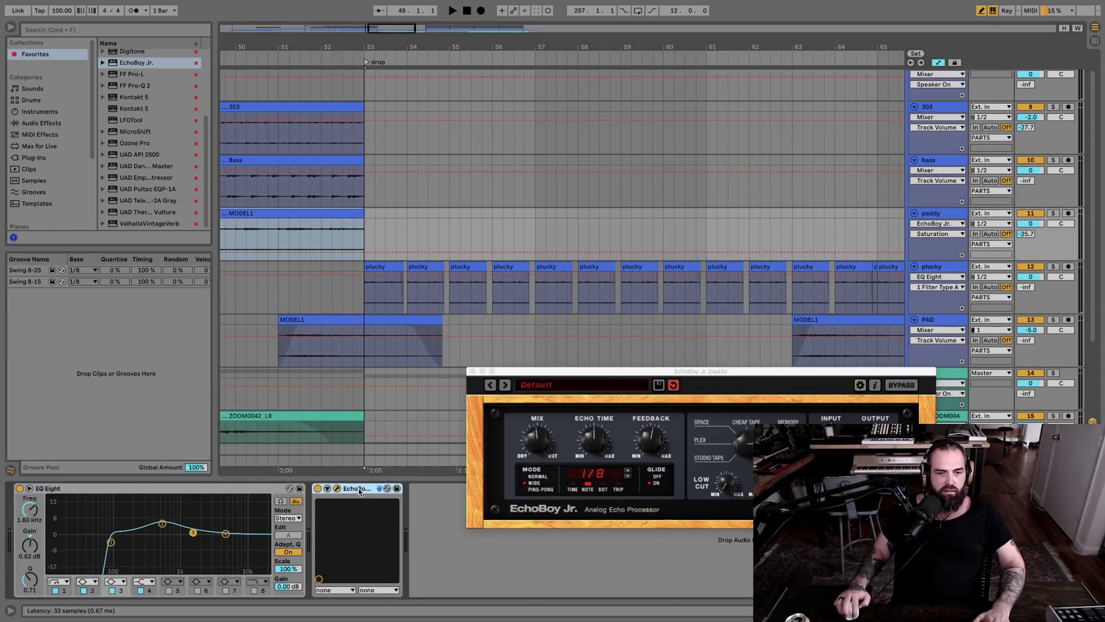
{"action": "scroll", "coordinate": [375, 183], "scroll_direction": "up", "scroll_amount": 1}
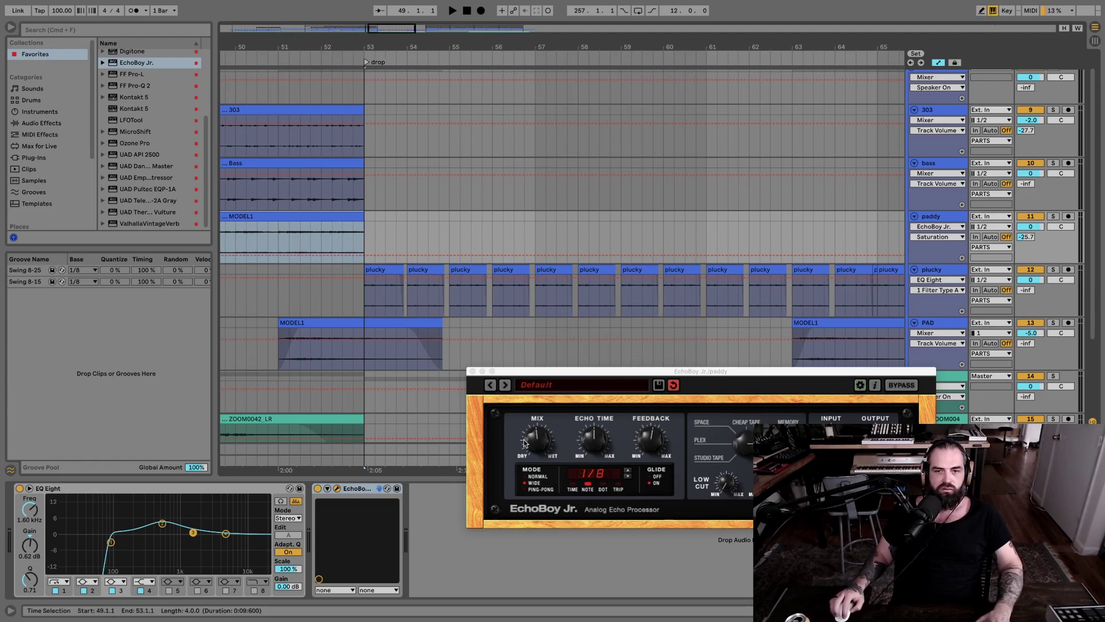
{"action": "left_click", "coordinate": [606, 373]}
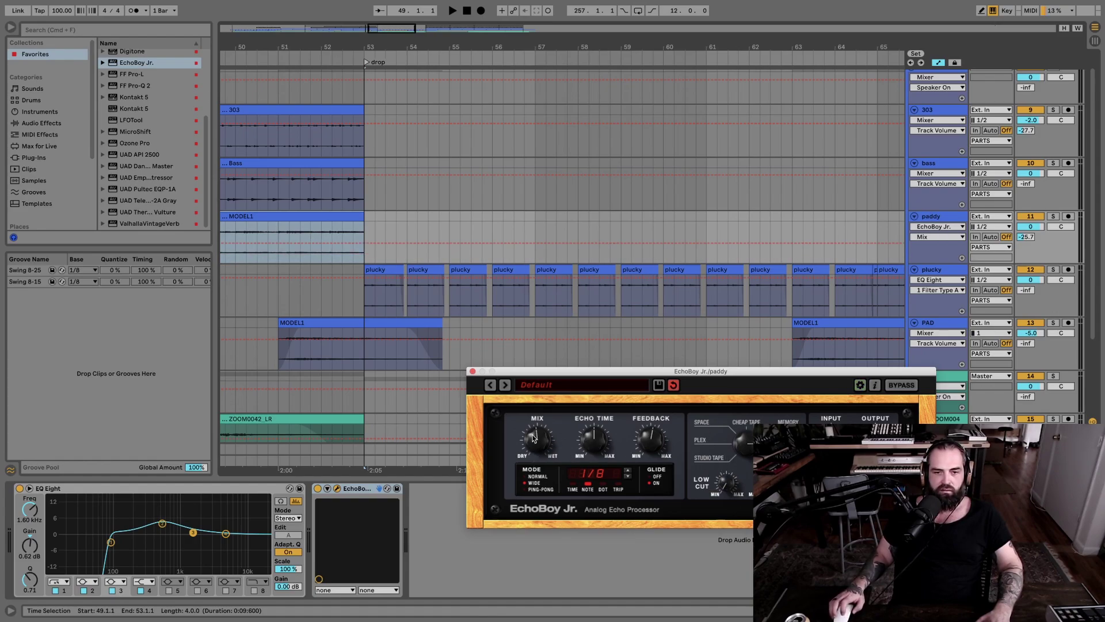
{"action": "mouse_move", "coordinate": [334, 244]}
{"action": "left_mouse_down"}
{"action": "mouse_move", "coordinate": [352, 254]}
{"action": "mouse_move", "coordinate": [312, 252]}
{"action": "mouse_move", "coordinate": [366, 234]}
{"action": "left_mouse_up"}
{"action": "left_click", "coordinate": [650, 435]}
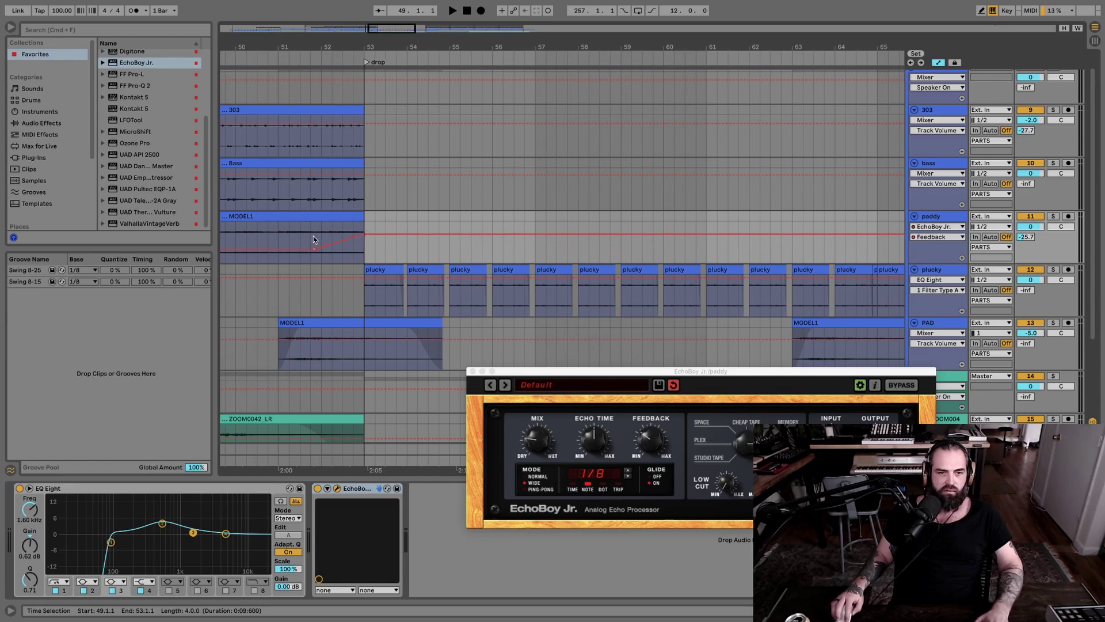
Step: Audition the echo, raise the Feedback peak at the drop to about 0.74, and draw a fall after bar 54 to about 0.09
{"action": "left_click", "coordinate": [297, 234]}
{"action": "key", "text": "space"}
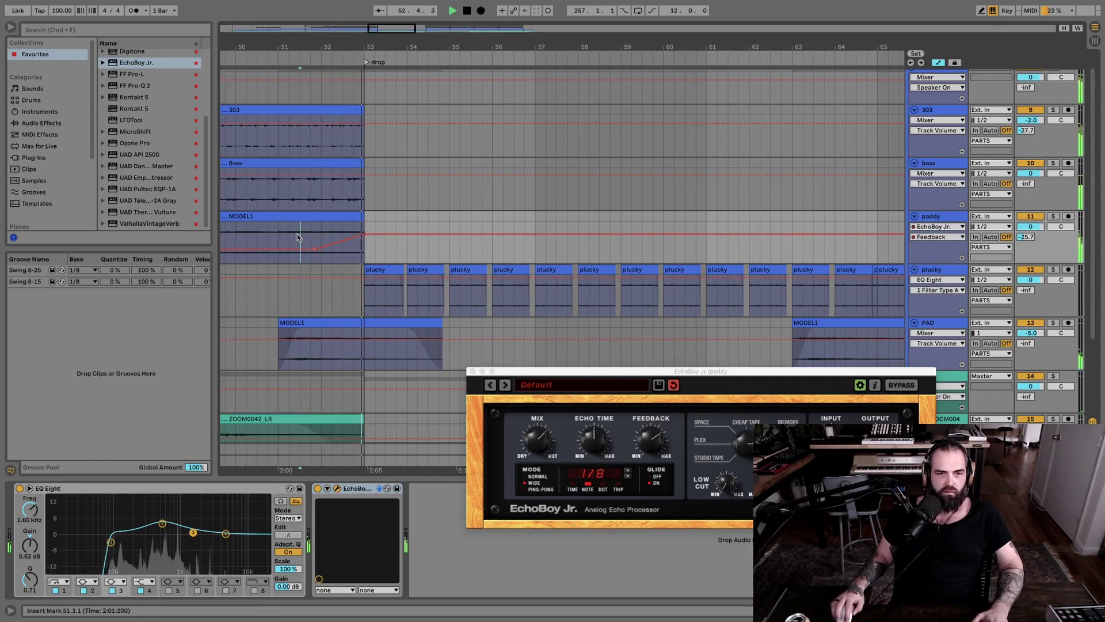
{"action": "key", "text": "space"}
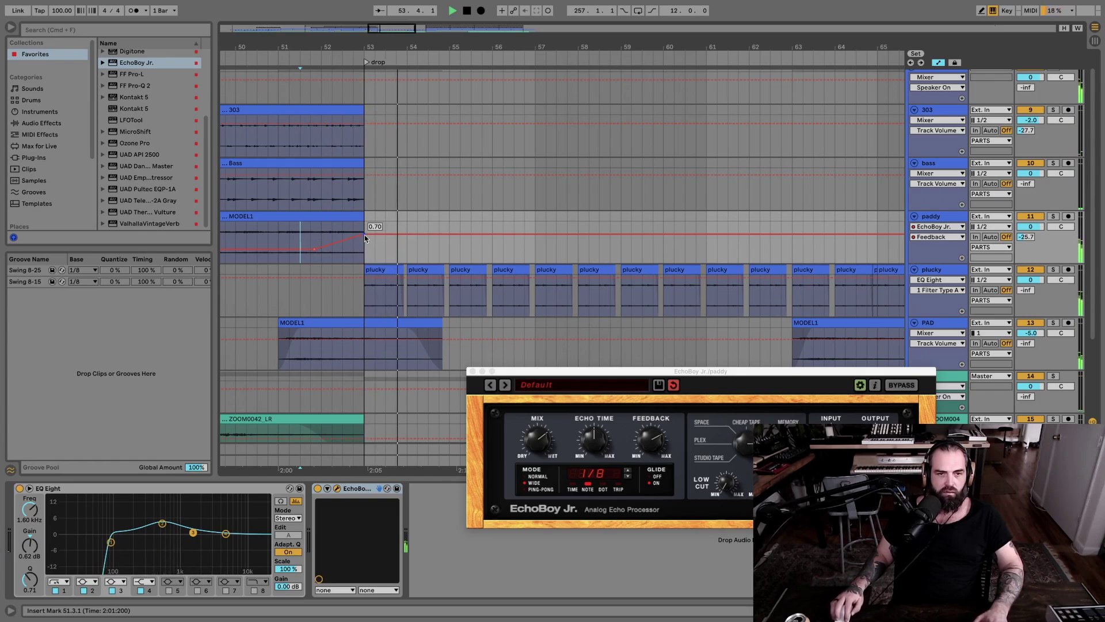
{"action": "left_click_drag", "start_coordinate": [364, 233], "coordinate": [365, 232]}
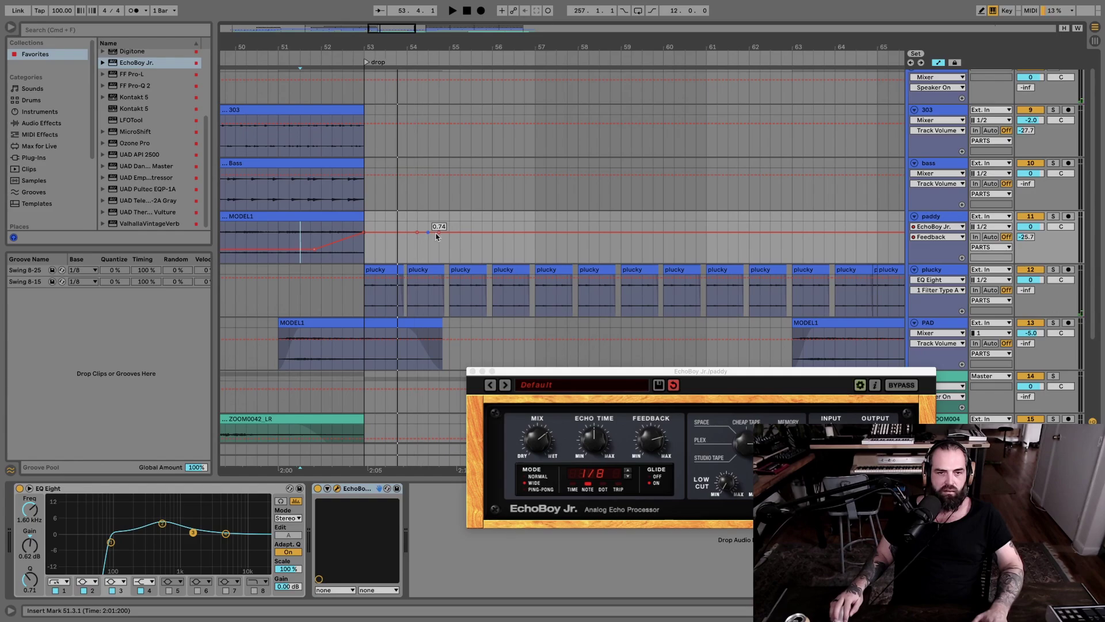
{"action": "left_click_drag", "start_coordinate": [436, 233], "coordinate": [471, 259]}
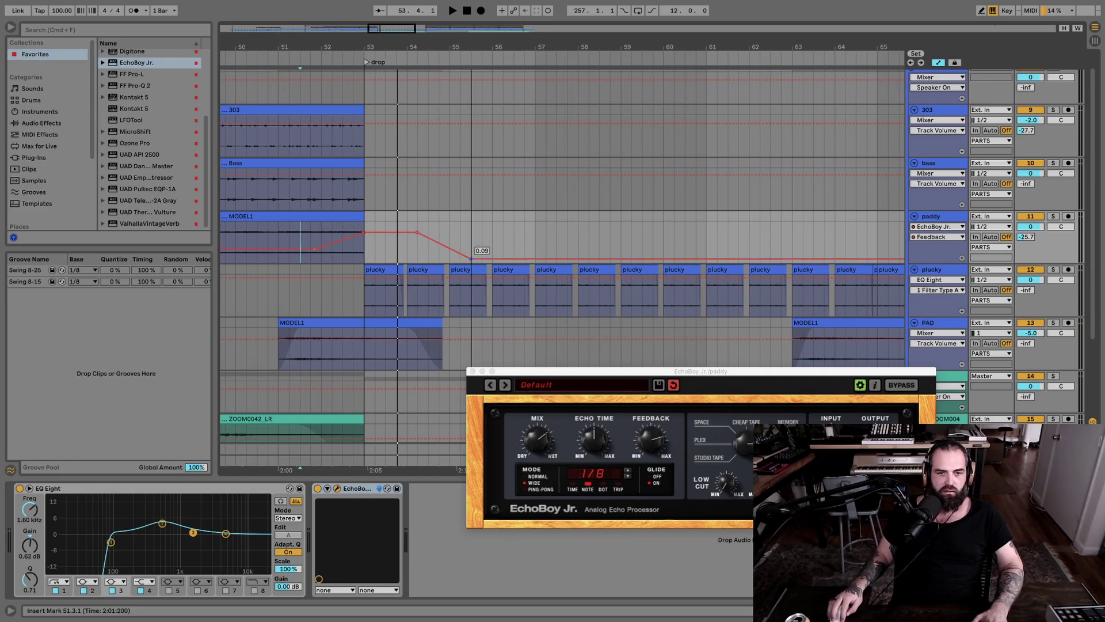
{"action": "key", "text": "space"}
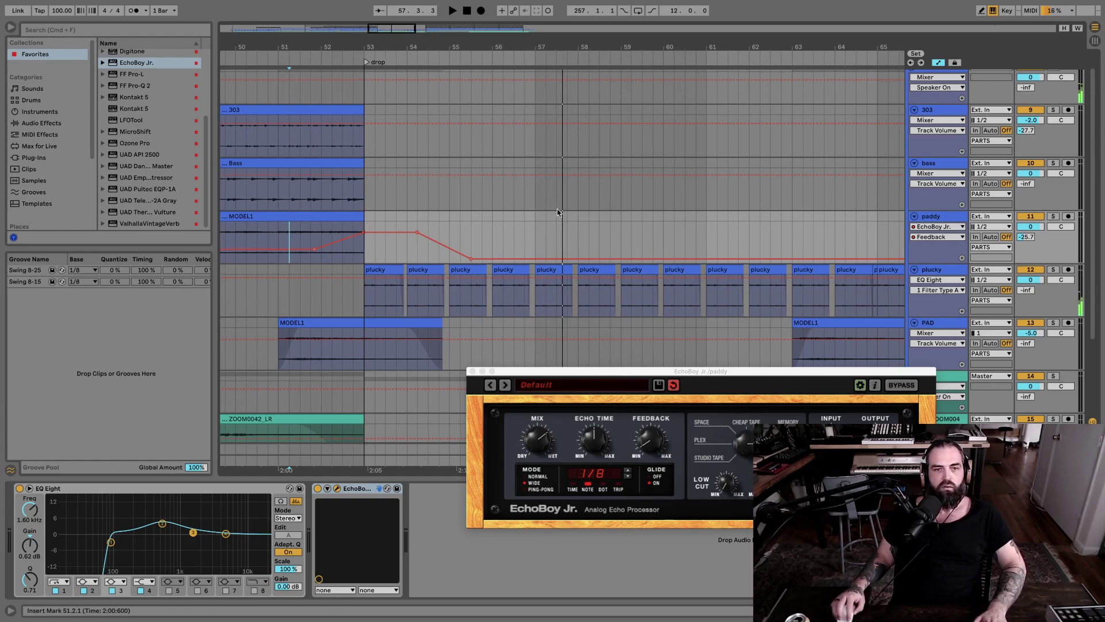
Step: Hide the automation lanes and shorten the 303 and bass clips before the drop so they end at 52.4.1
{"action": "left_click", "coordinate": [941, 63]}
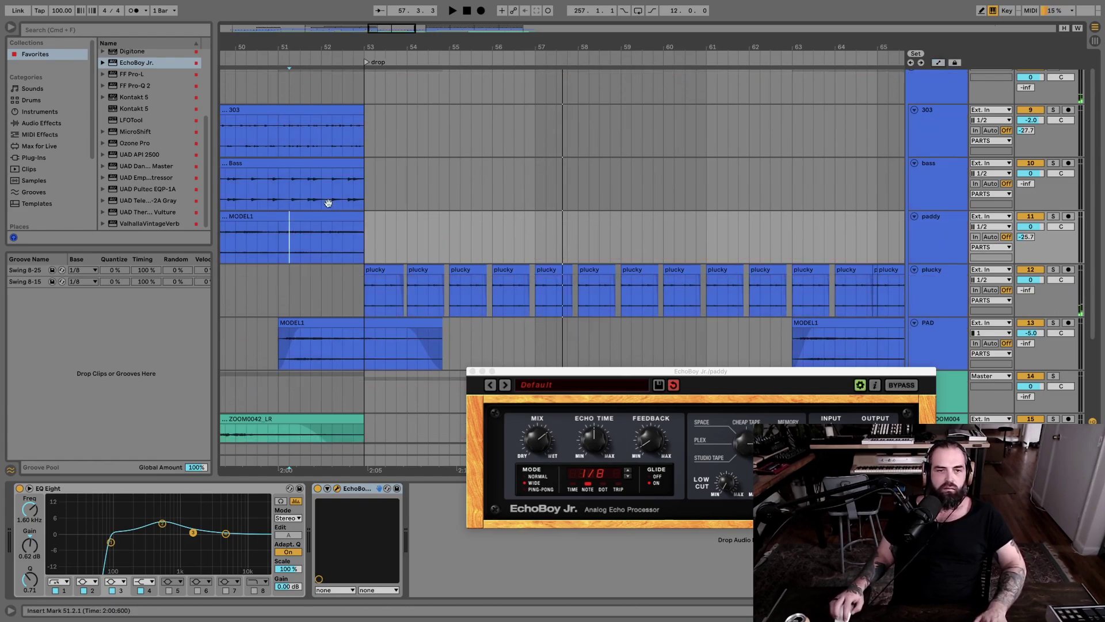
{"action": "left_click", "coordinate": [361, 171]}
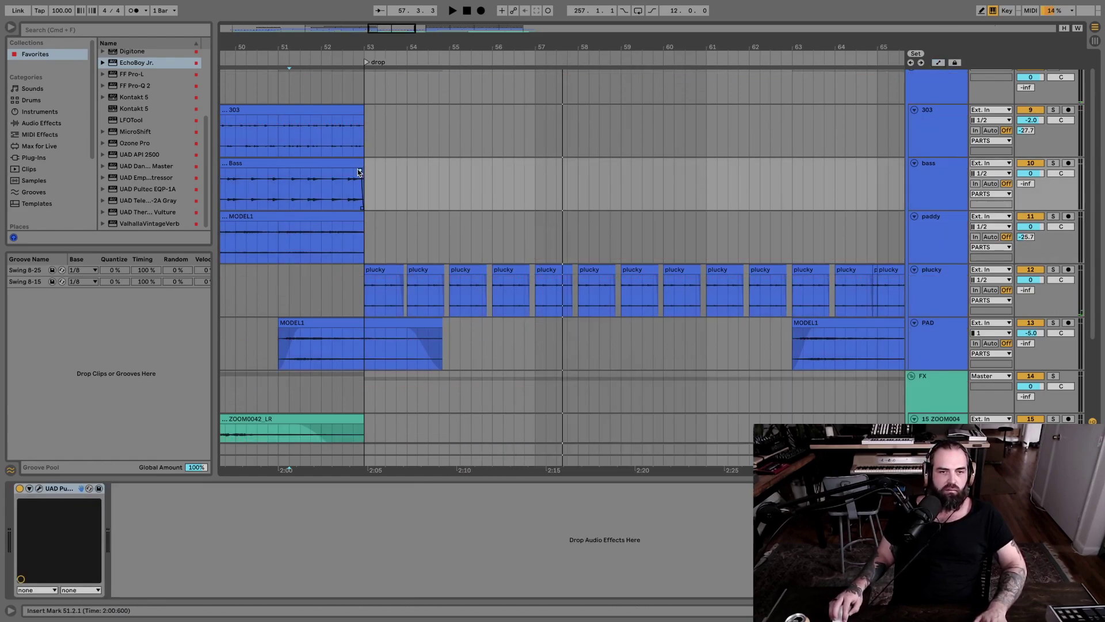
{"action": "left_click", "coordinate": [363, 115]}
{"action": "left_click", "coordinate": [362, 129]}
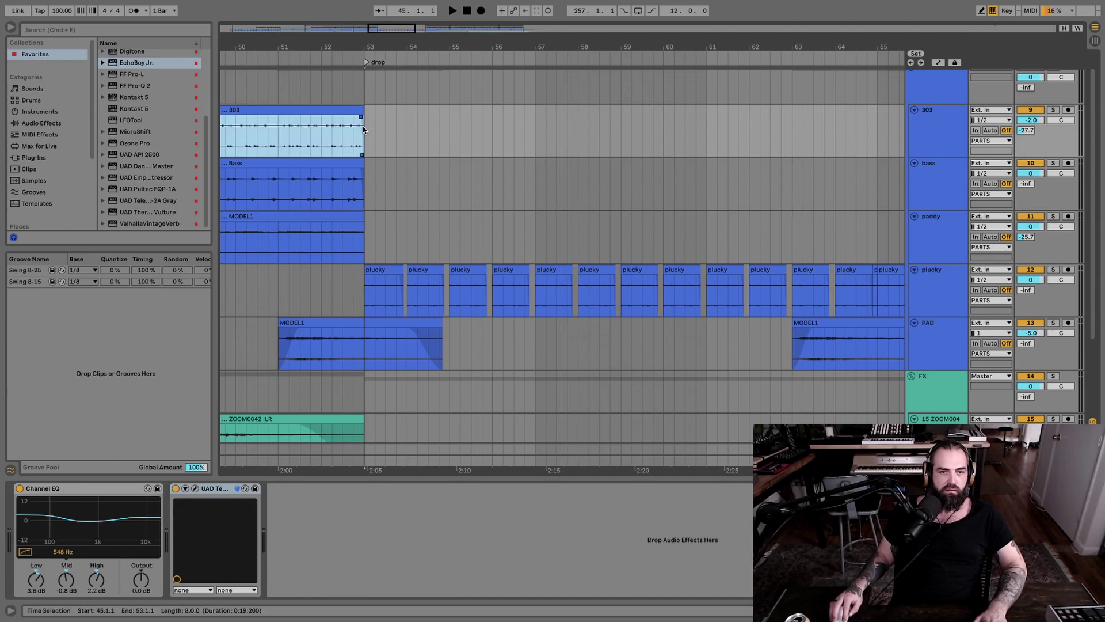
{"action": "left_click_drag", "start_coordinate": [363, 167], "coordinate": [353, 167]}
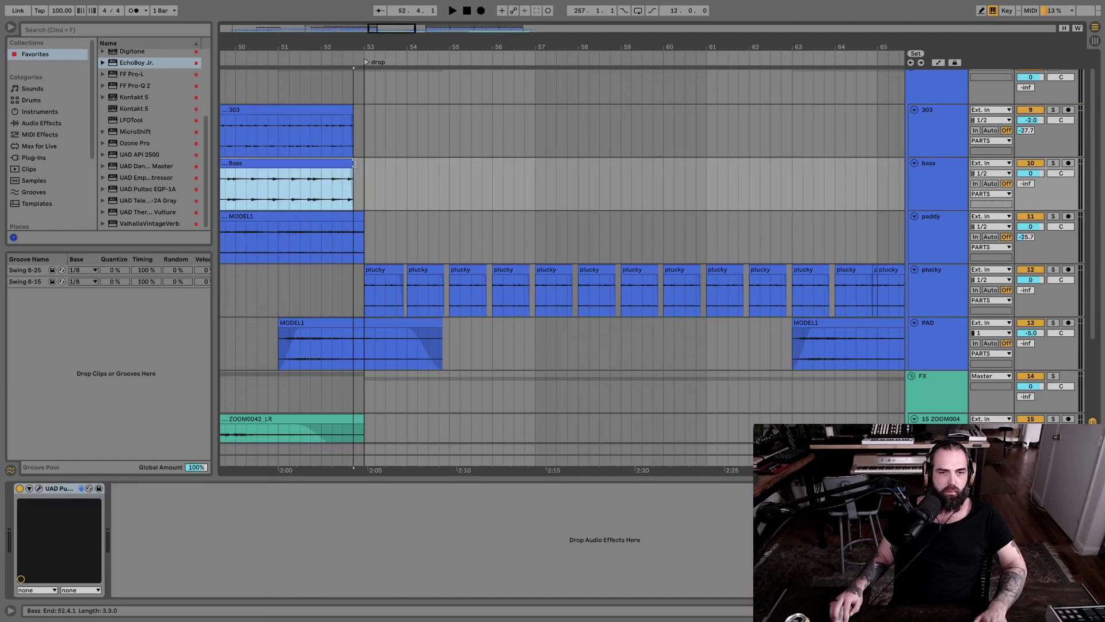
Step: Play from 51.2.1 to hear the shortened 303 and bass clips leading into the drop
{"action": "left_click", "coordinate": [289, 184]}
{"action": "key", "text": "space"}
{"action": "left_click_drag", "start_coordinate": [308, 47], "coordinate": [308, 34]}
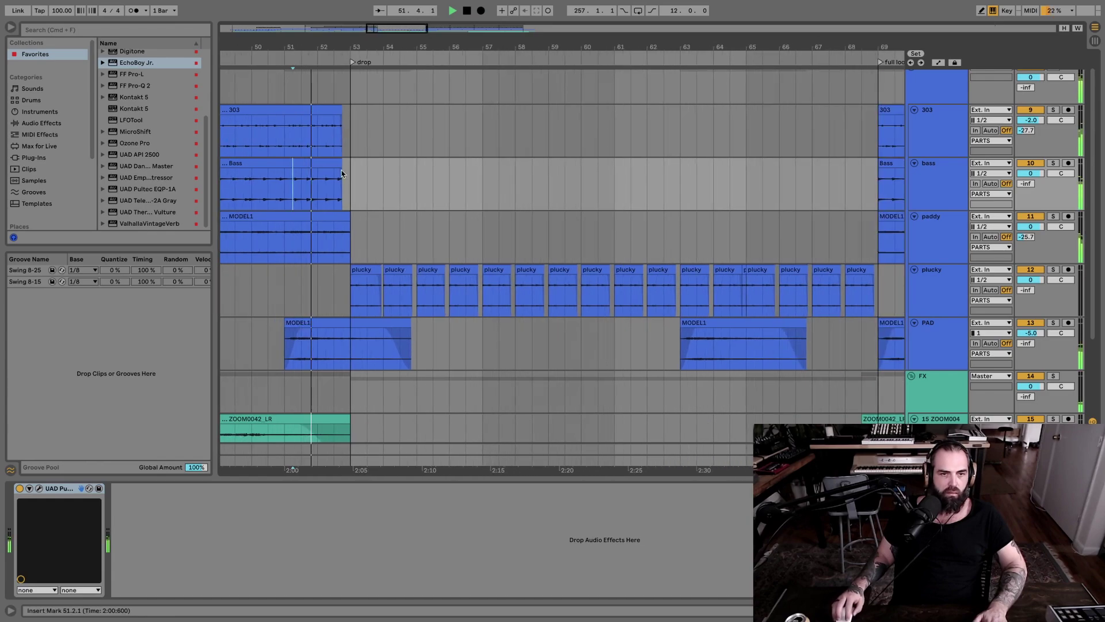
{"action": "scroll", "coordinate": [327, 192], "scroll_direction": "left", "scroll_amount": 2}
{"action": "scroll", "coordinate": [327, 192], "scroll_direction": "up", "scroll_amount": 1}
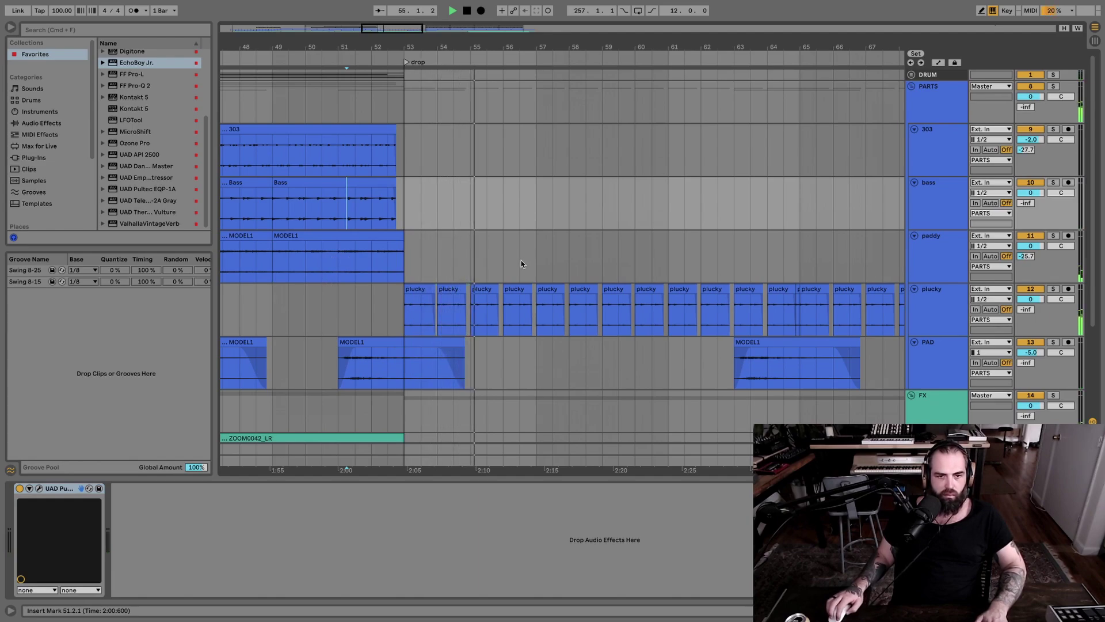
Step: Lengthen the paddy Feedback automation while listening, starting its rise at bar 51 and ending its fall at bar 56, and hide the automation lanes
{"action": "left_click", "coordinate": [371, 237]}
{"action": "key", "text": "a"}
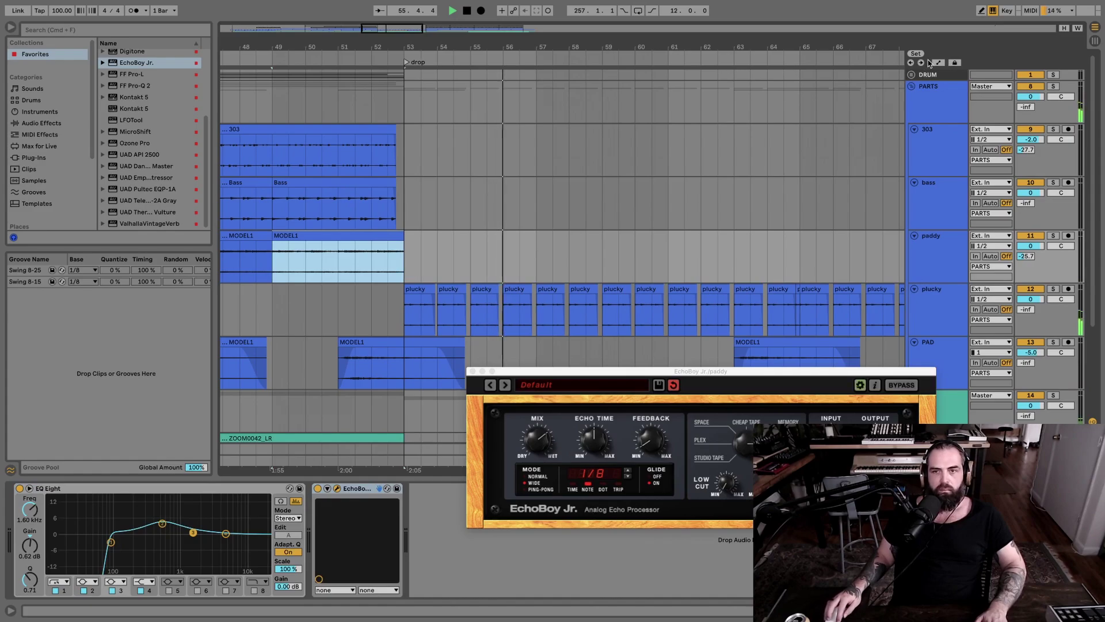
{"action": "left_click", "coordinate": [321, 265]}
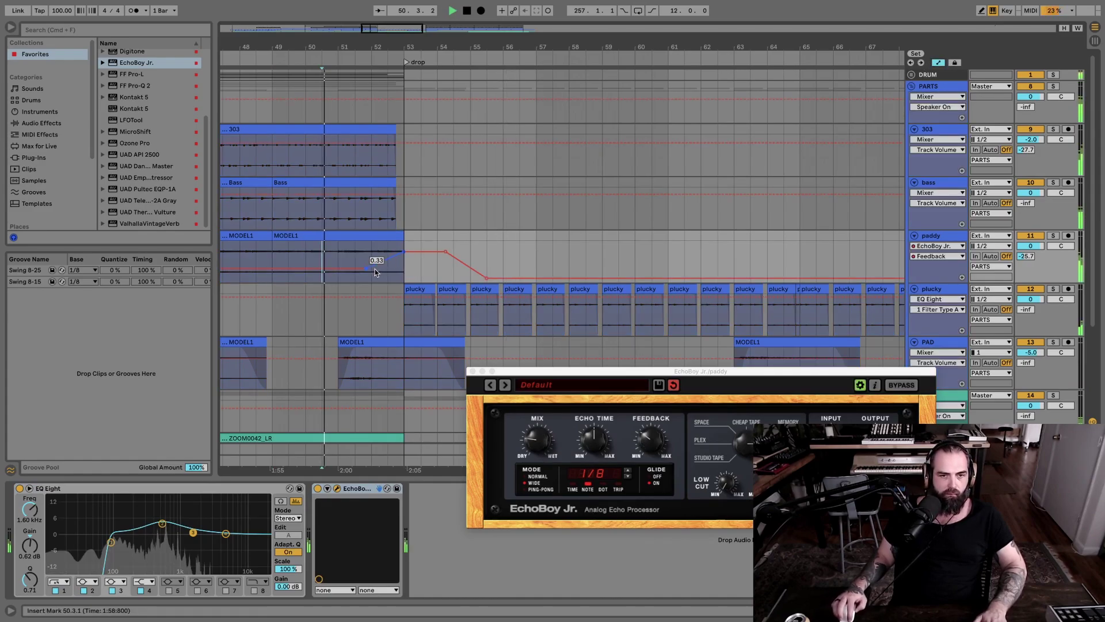
{"action": "key", "text": "space"}
{"action": "scroll", "coordinate": [493, 304], "scroll_direction": "down", "scroll_amount": 4}
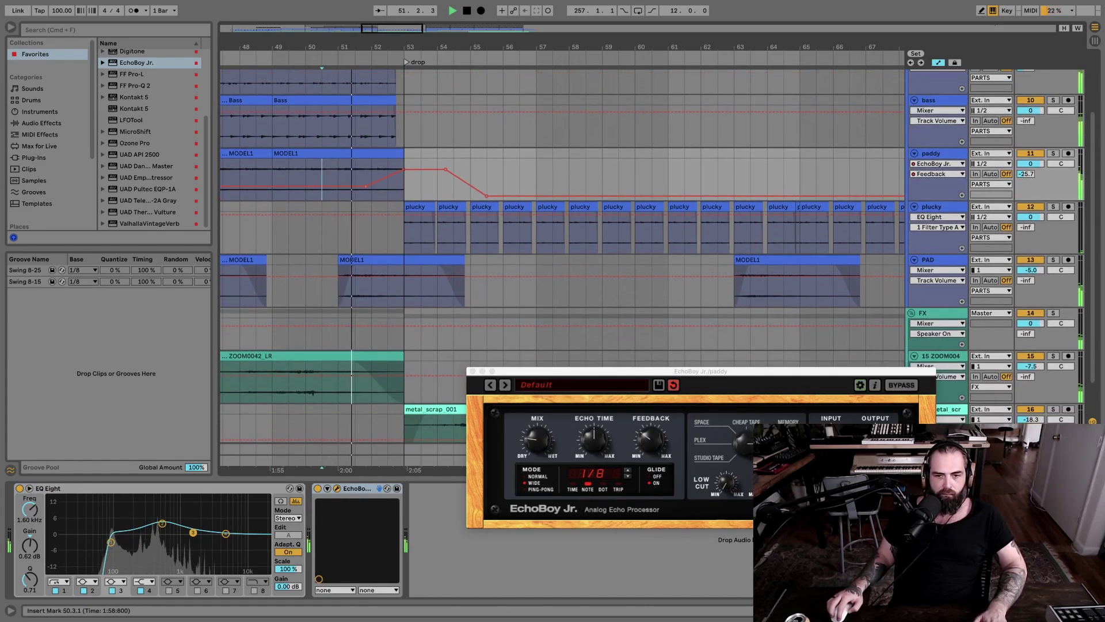
{"action": "scroll", "coordinate": [443, 230], "scroll_direction": "up", "scroll_amount": 2}
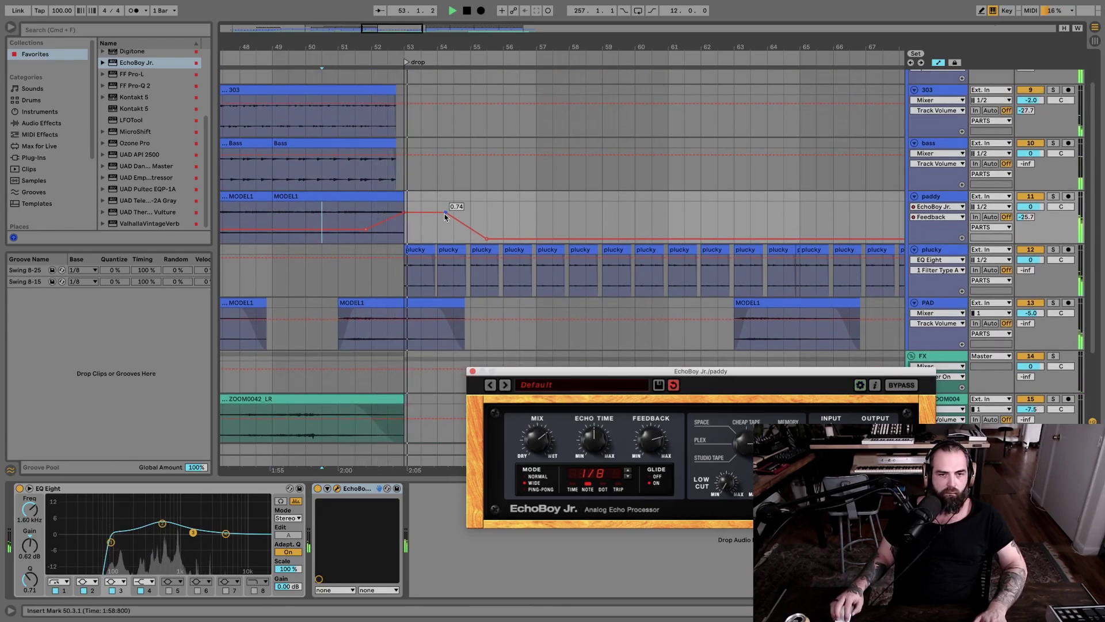
{"action": "left_click_drag", "start_coordinate": [377, 229], "coordinate": [338, 229]}
{"action": "left_click_drag", "start_coordinate": [484, 239], "coordinate": [503, 238]}
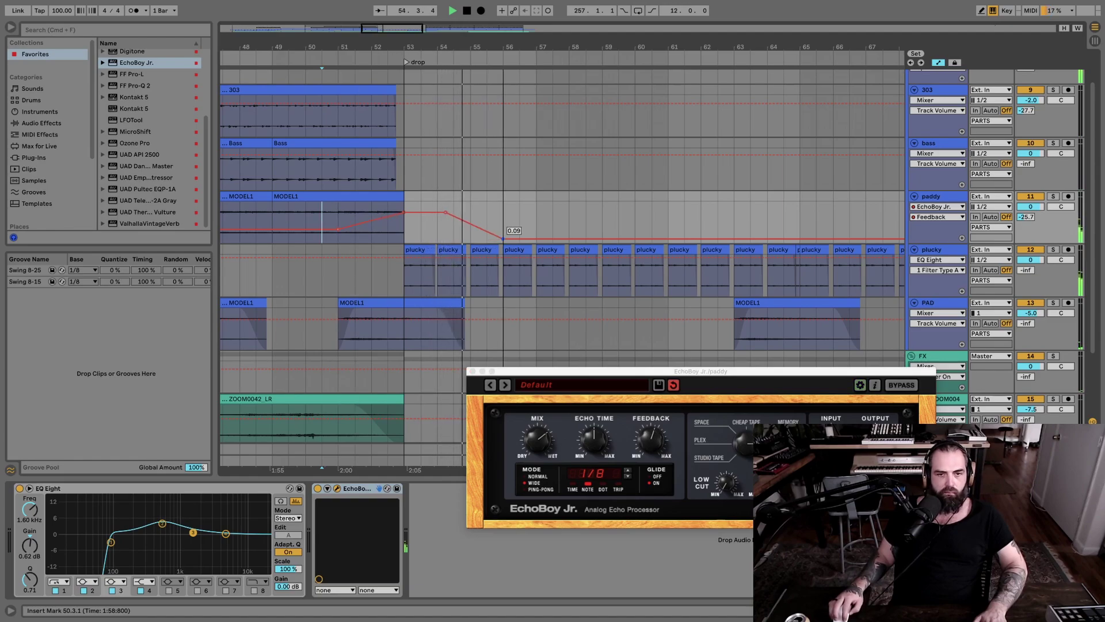
{"action": "left_click", "coordinate": [938, 62]}
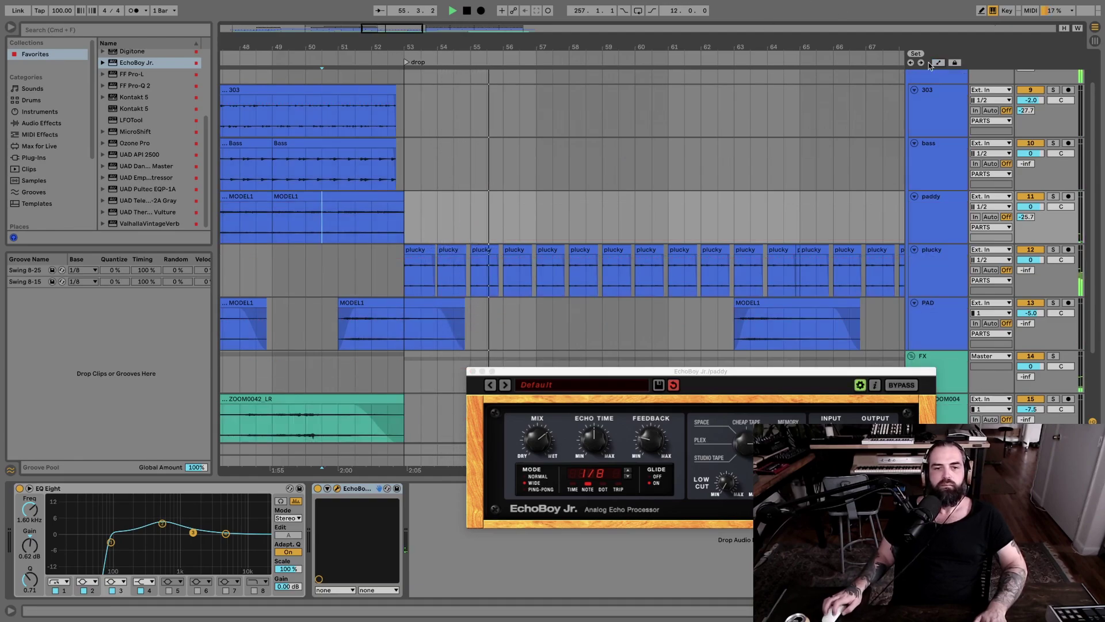
{"action": "scroll", "coordinate": [427, 174], "scroll_direction": "up", "scroll_amount": 2}
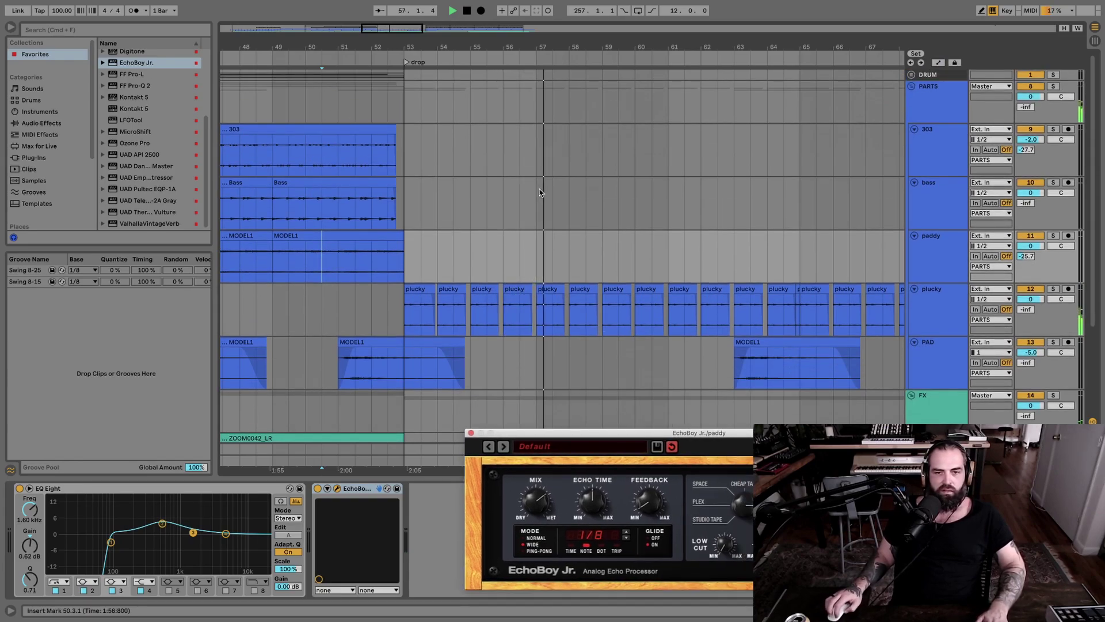
Step: Listen through the drop up to the full loop section and bring up the plucky track's devices
{"action": "left_click_drag", "start_coordinate": [663, 47], "coordinate": [658, 28]}
{"action": "scroll", "coordinate": [657, 307], "scroll_direction": "down", "scroll_amount": 5}
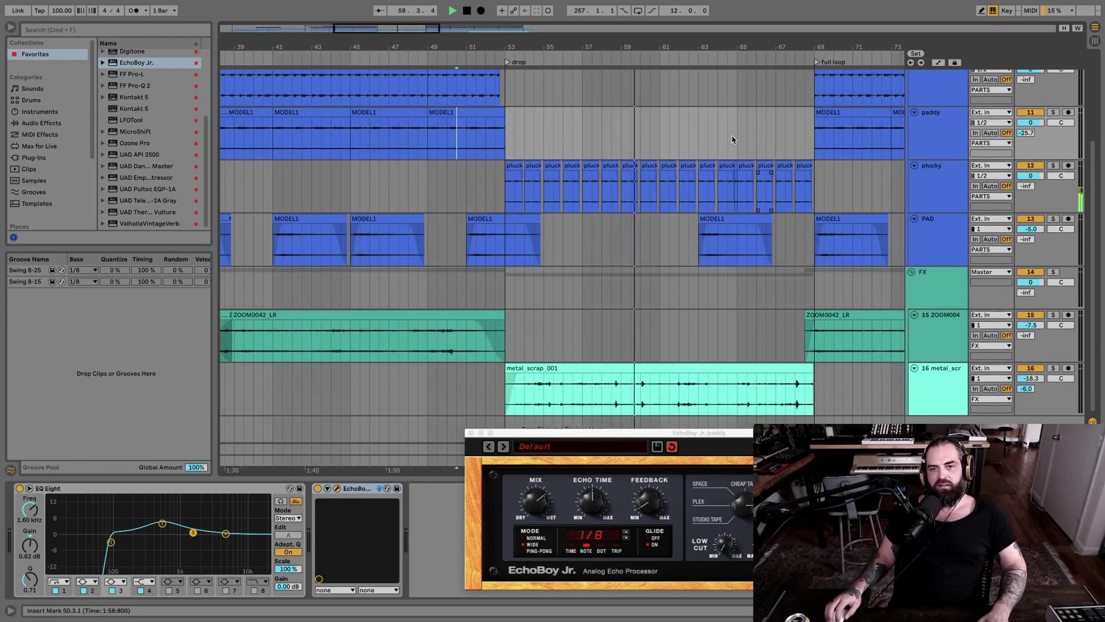
{"action": "scroll", "coordinate": [576, 346], "scroll_direction": "up", "scroll_amount": 1}
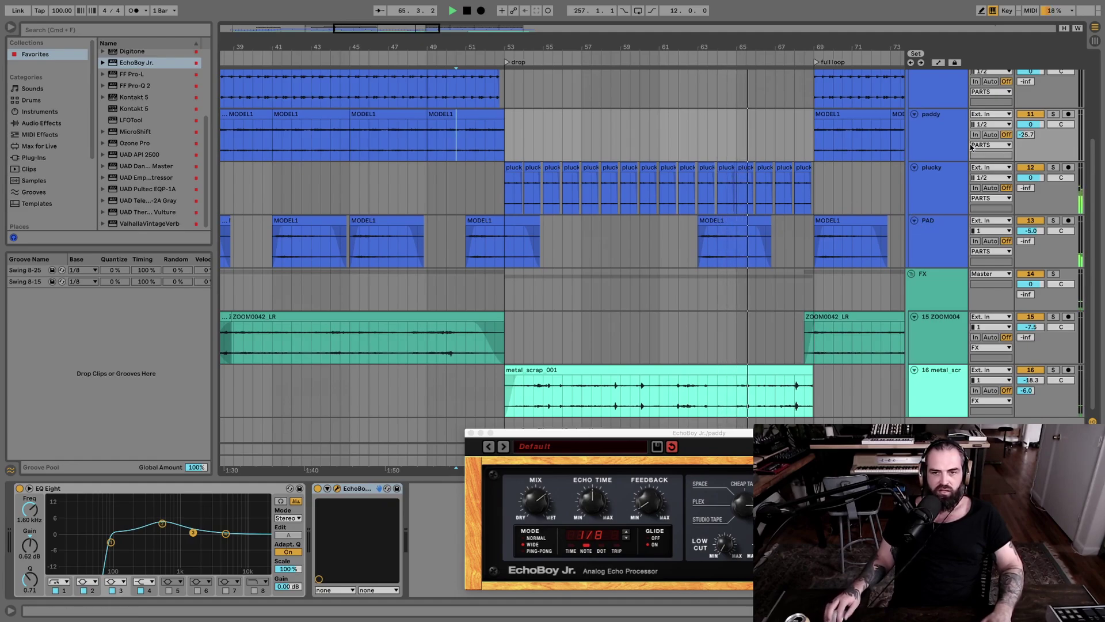
{"action": "left_click", "coordinate": [765, 187]}
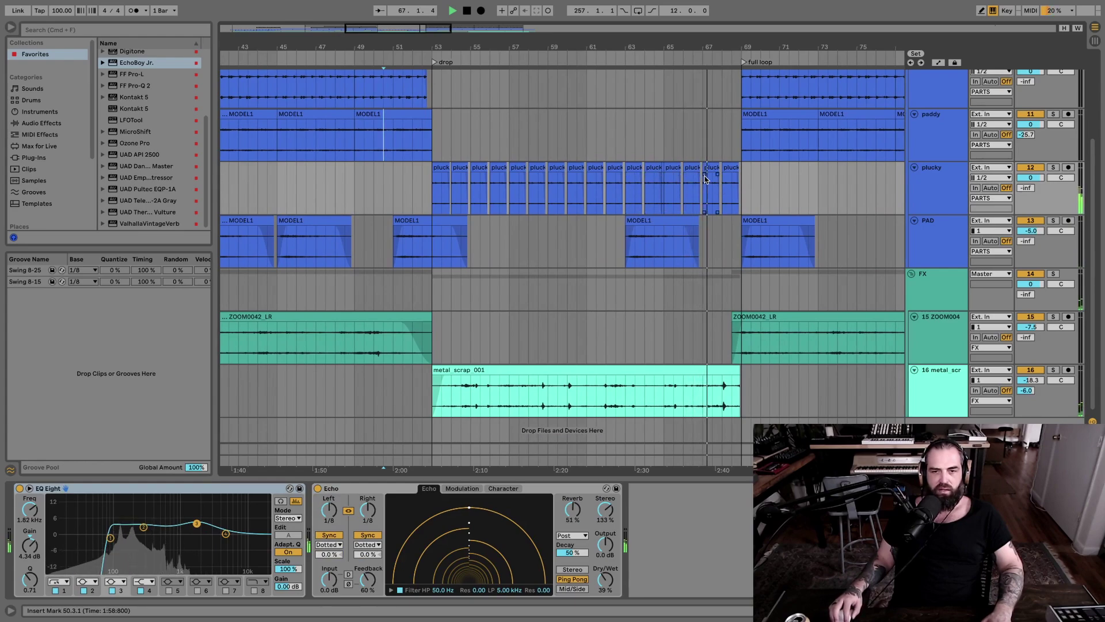
{"action": "left_click", "coordinate": [954, 175]}
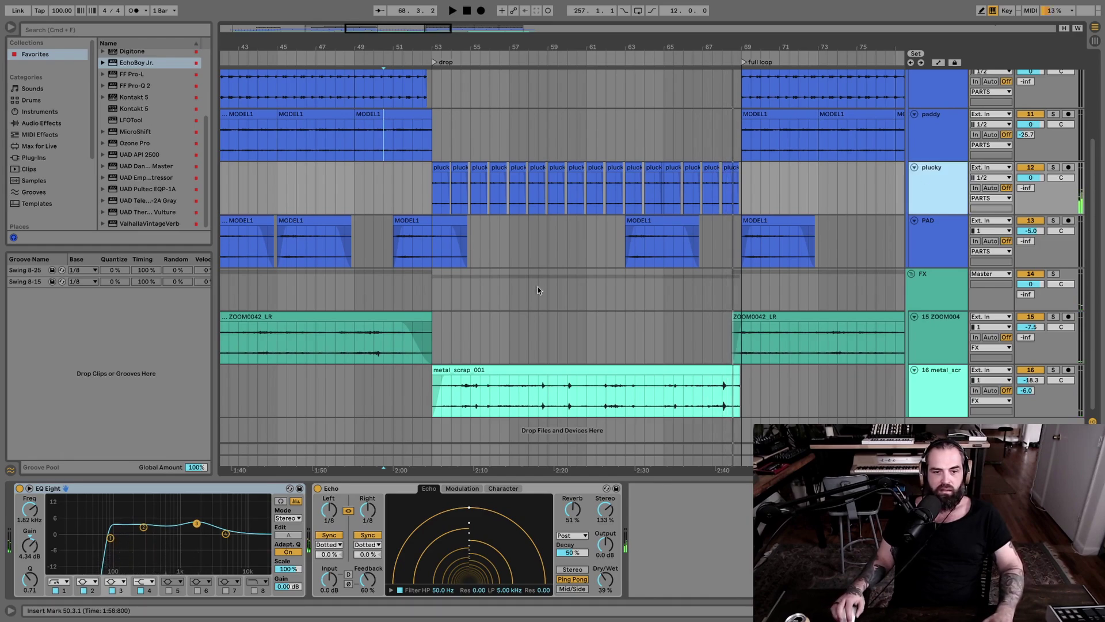
{"action": "left_click", "coordinate": [142, 64]}
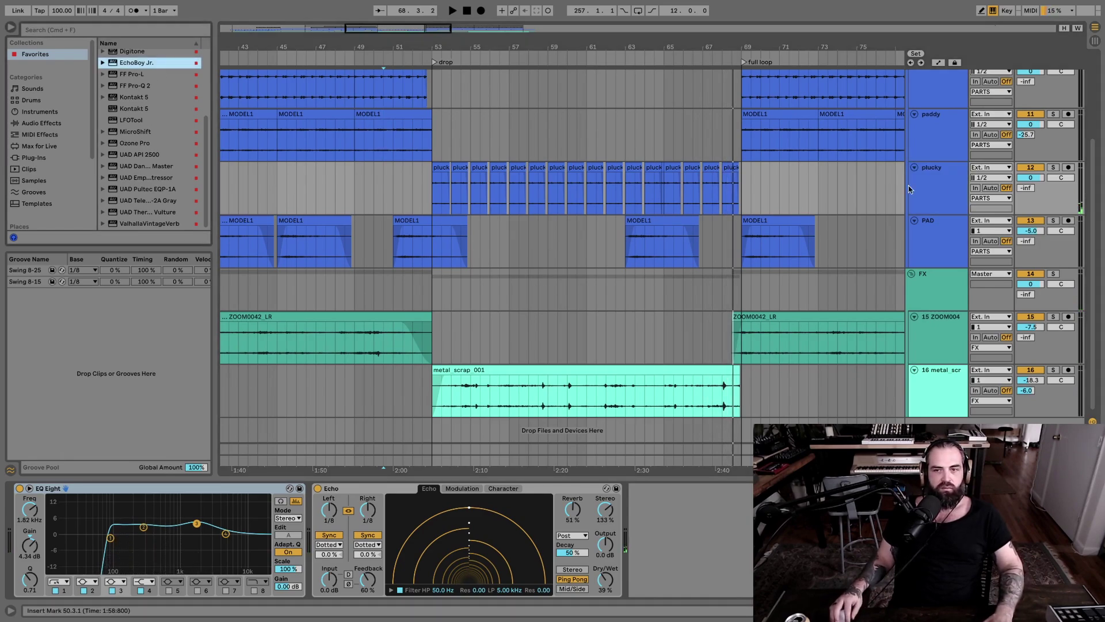
{"action": "left_click_drag", "start_coordinate": [142, 64], "coordinate": [942, 176]}
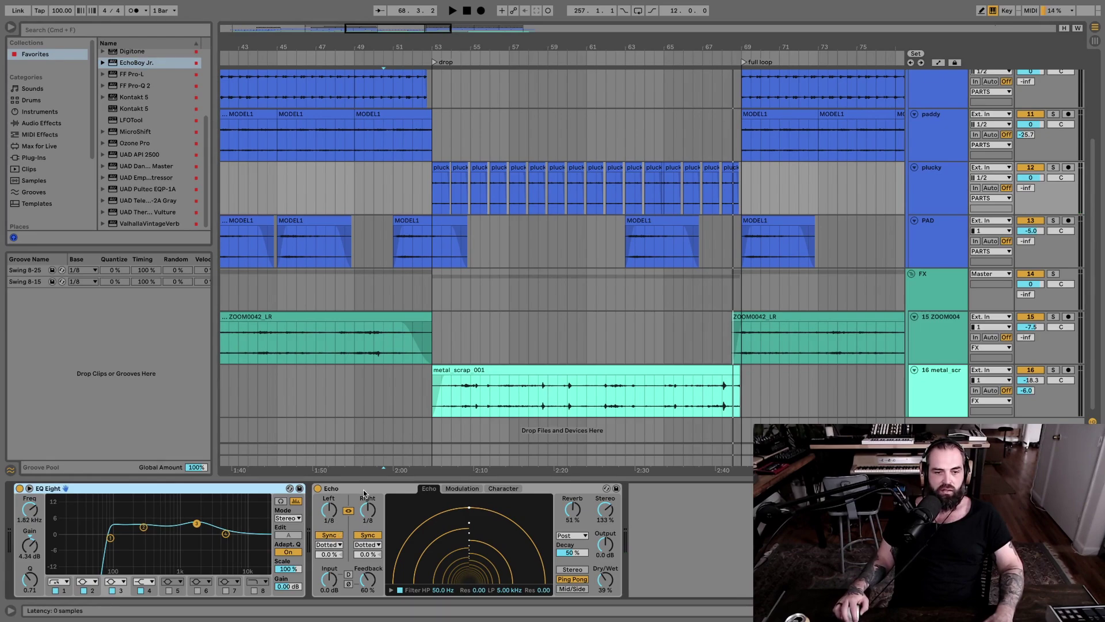
Step: Display the plucky track's Echo Feedback automation and draw a rise from just after bar 66 to about 126 % at bar 69
{"action": "left_click", "coordinate": [938, 63]}
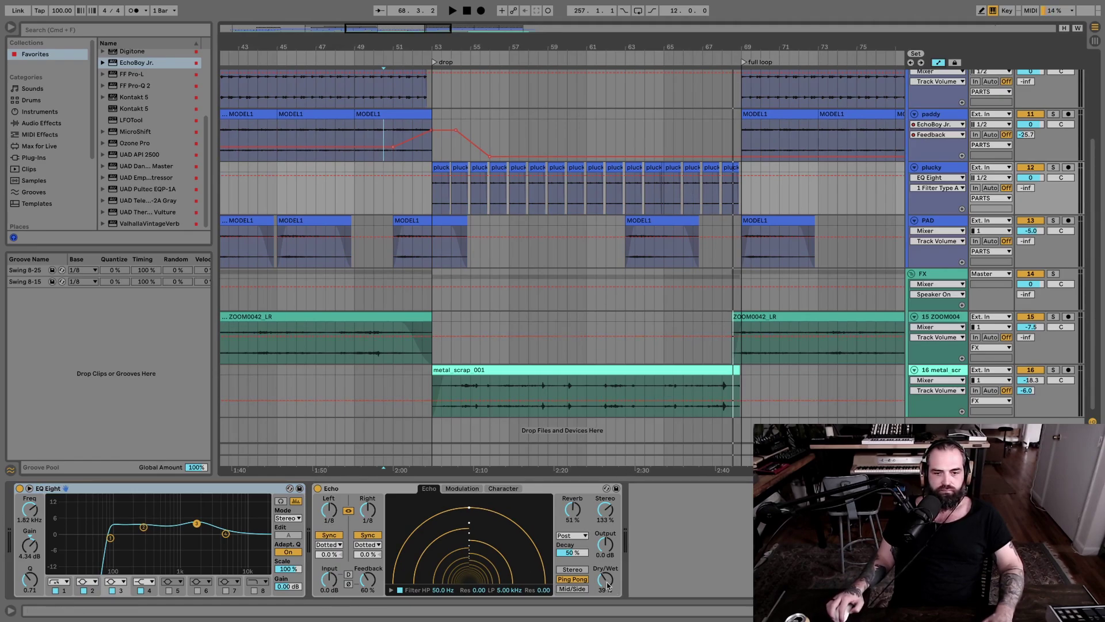
{"action": "left_click", "coordinate": [366, 579]}
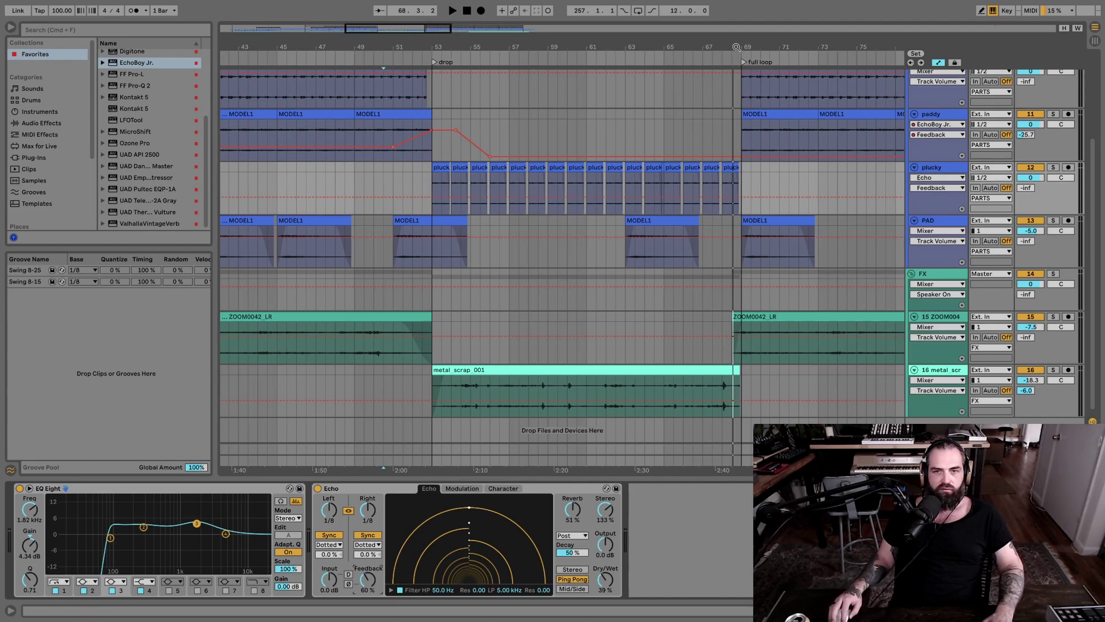
{"action": "left_click_drag", "start_coordinate": [736, 48], "coordinate": [739, 98]}
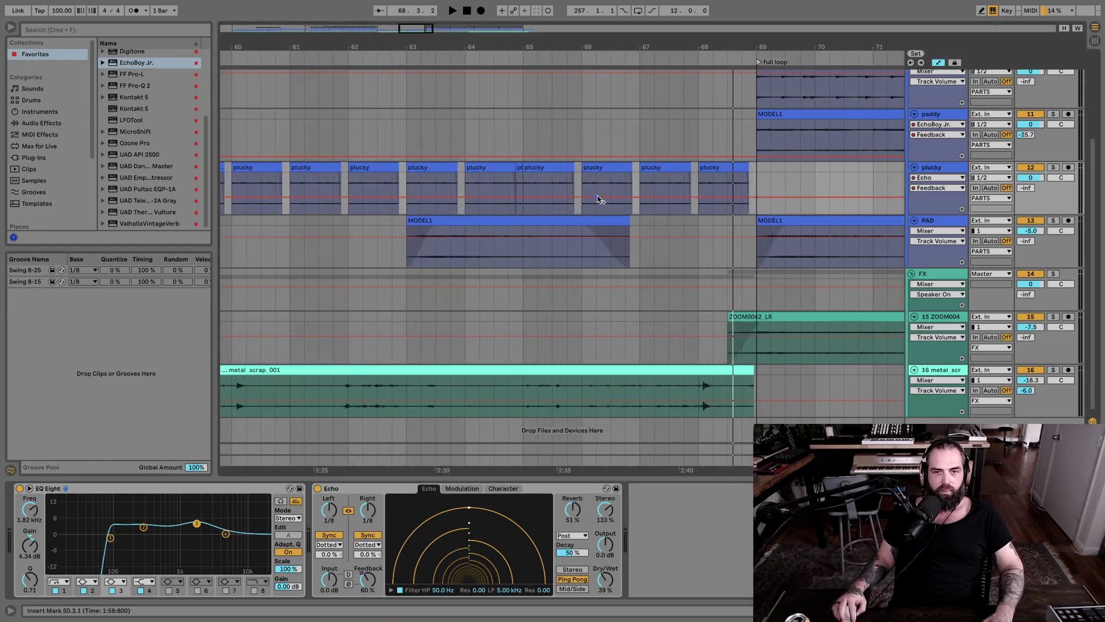
{"action": "left_click_drag", "start_coordinate": [754, 200], "coordinate": [752, 180]}
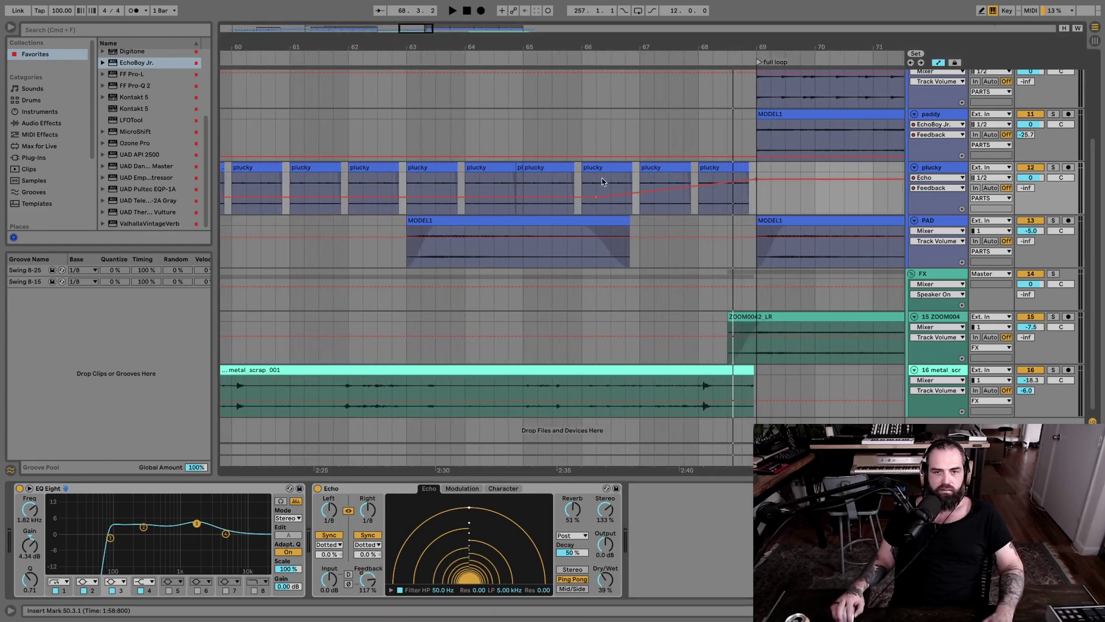
Step: Audition the plucky echo rise from bar 66 and draw a Feedback fall after bar 69 that bottoms out at about 69.4
{"action": "left_click", "coordinate": [579, 183]}
{"action": "key", "text": "space"}
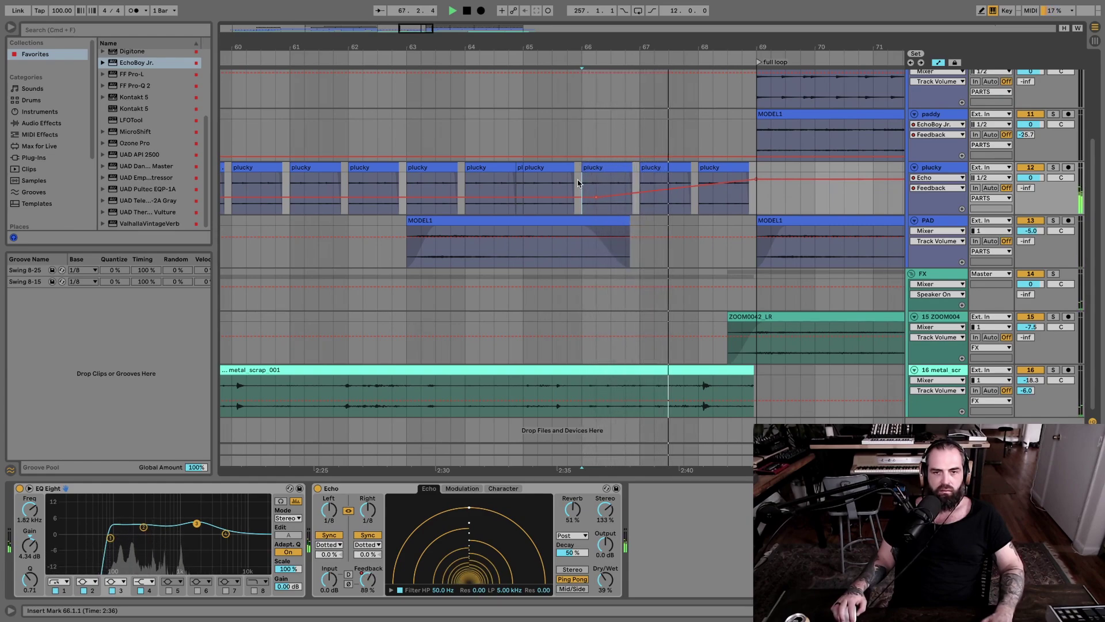
{"action": "left_click_drag", "start_coordinate": [756, 178], "coordinate": [755, 172]}
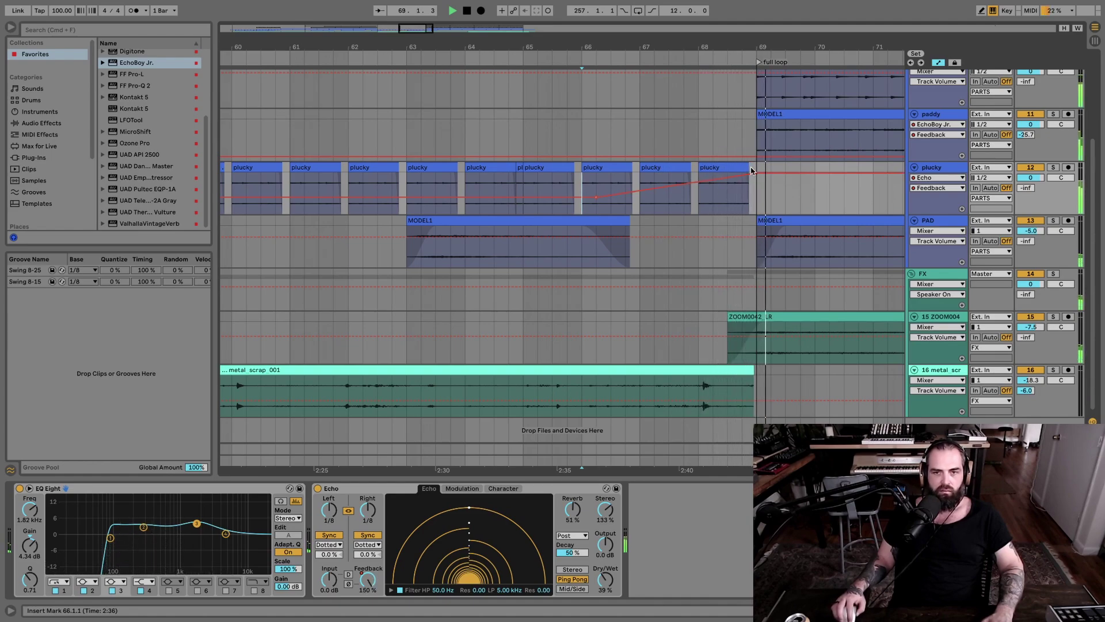
{"action": "key", "text": "space"}
{"action": "key", "text": "space"}
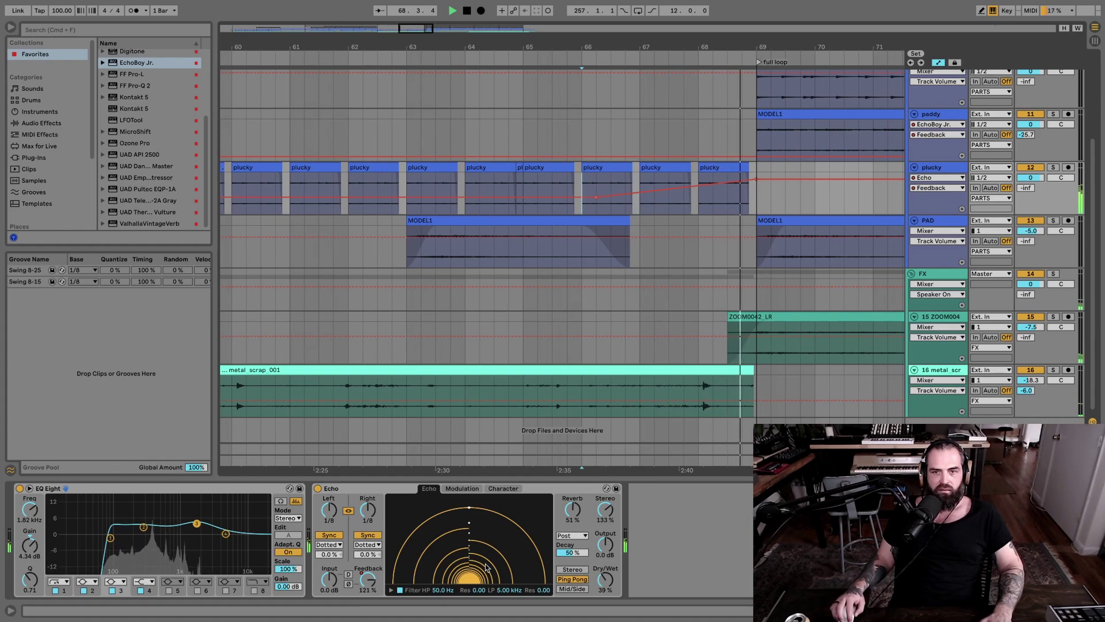
{"action": "key", "text": "space"}
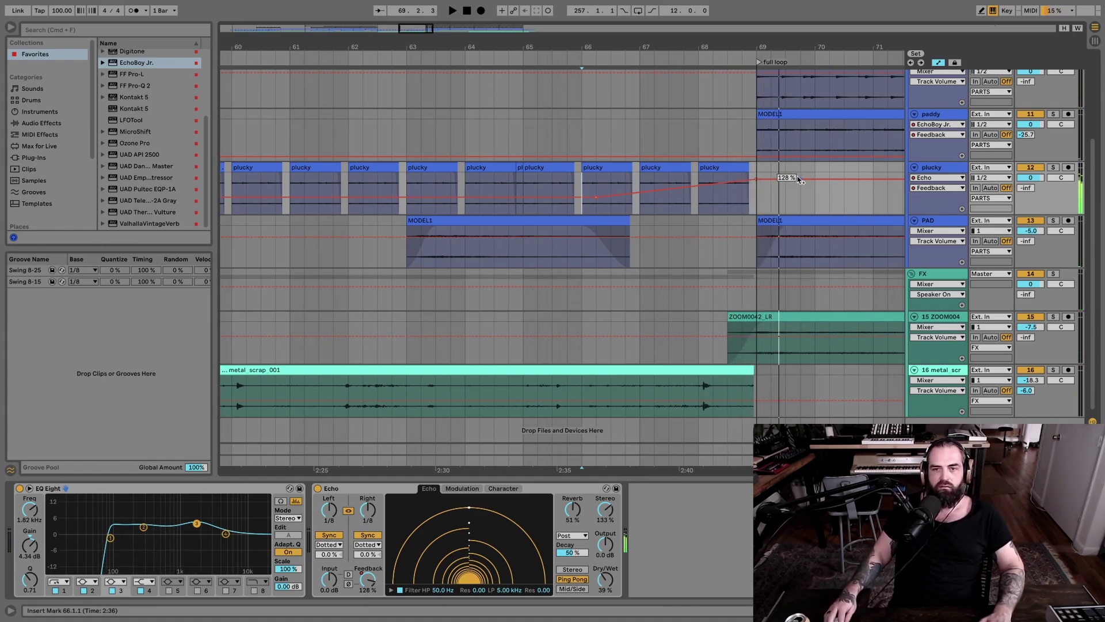
{"action": "left_click_drag", "start_coordinate": [779, 182], "coordinate": [779, 208]}
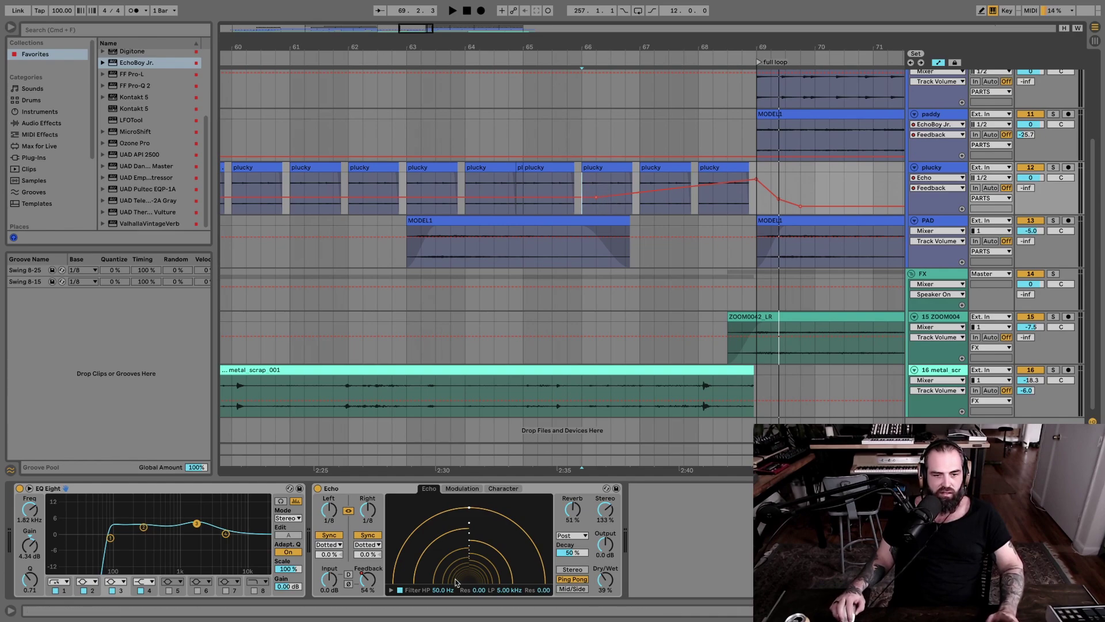
Step: Automate the plucky Echo's HP Freq with a rise from about bar 67 to 730 Hz at bar 69, and audition it
{"action": "left_click", "coordinate": [438, 591]}
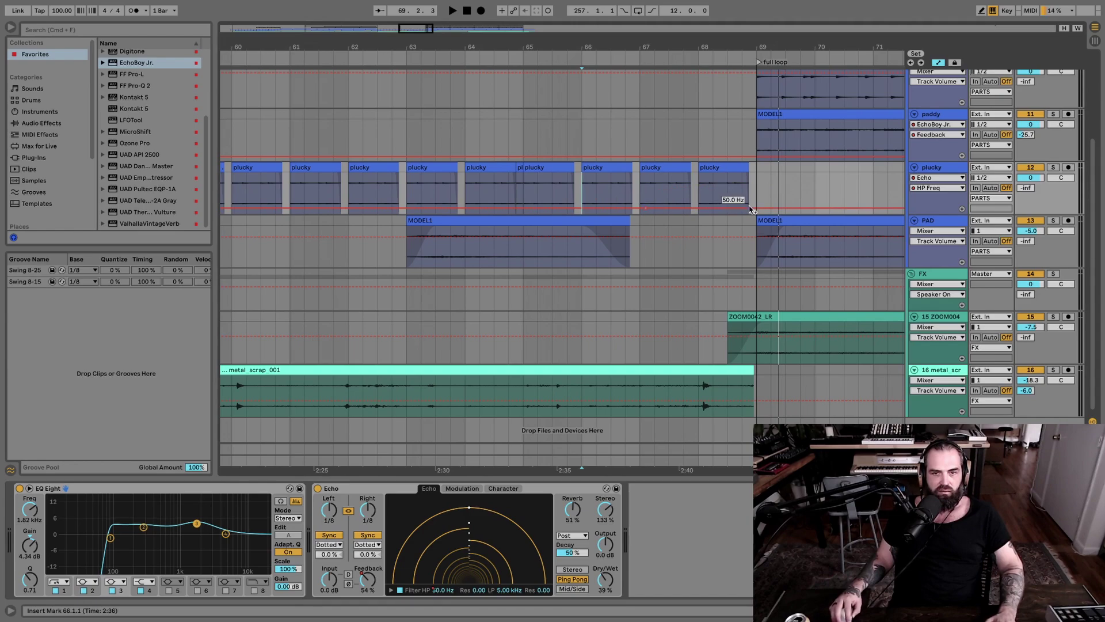
{"action": "left_click_drag", "start_coordinate": [756, 208], "coordinate": [756, 182]}
{"action": "left_click", "coordinate": [627, 189]}
{"action": "key", "text": "space"}
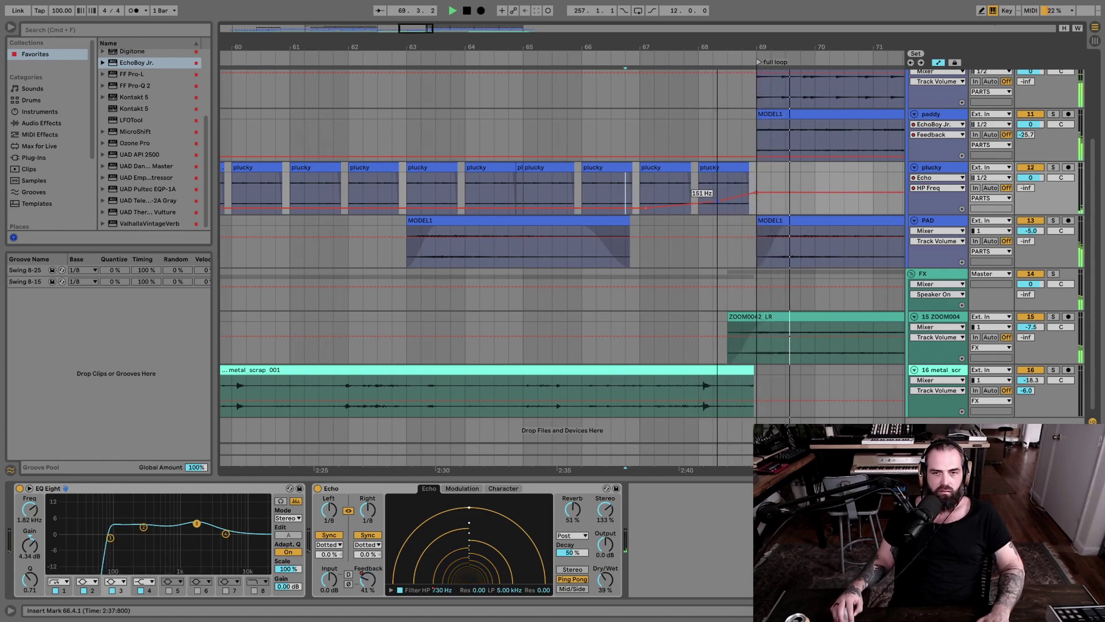
Step: Try bending the HP Freq rise with an extra lower breakpoint near 68.2, play it back, and remove the breakpoint
{"action": "left_click_drag", "start_coordinate": [717, 201], "coordinate": [718, 202]}
{"action": "key", "text": "space"}
{"action": "key", "text": "space"}
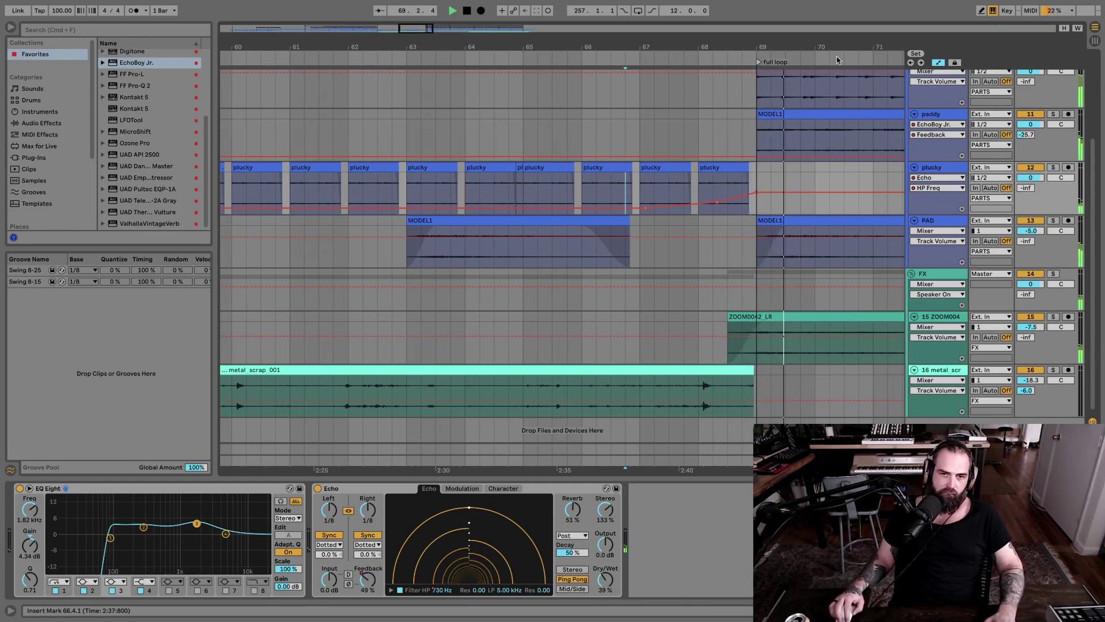
{"action": "left_click_drag", "start_coordinate": [583, 42], "coordinate": [584, 23]}
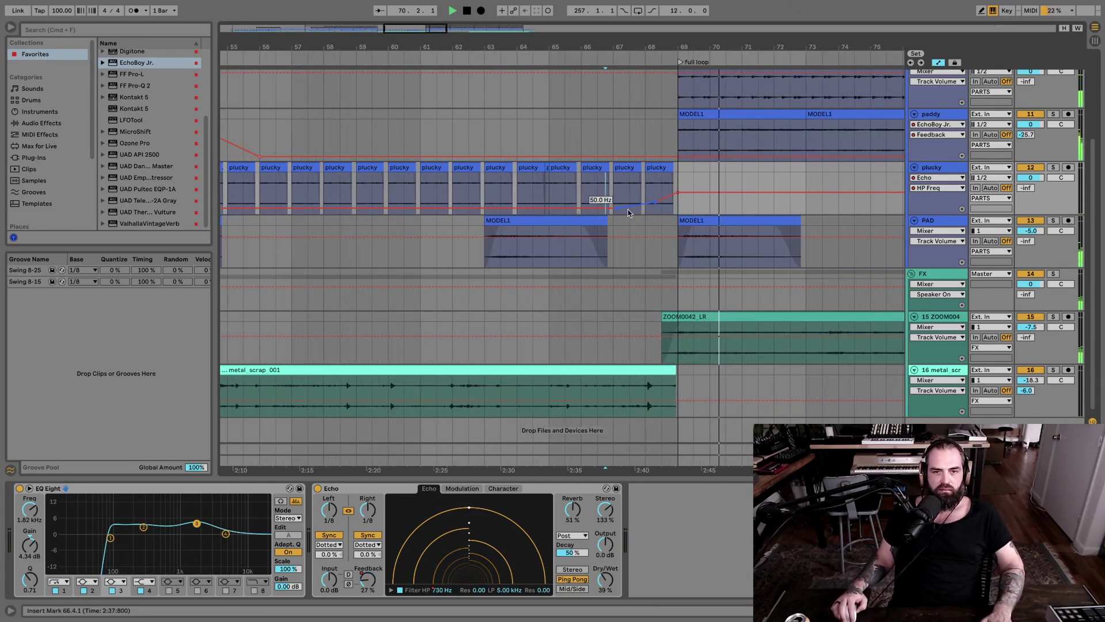
{"action": "key", "text": "space"}
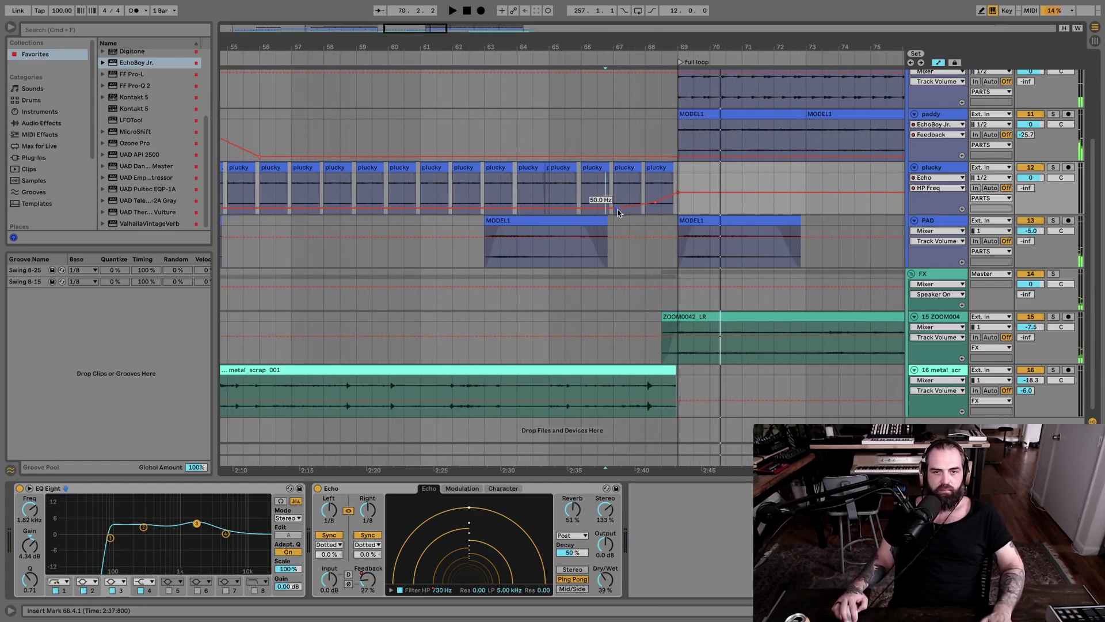
{"action": "left_click", "coordinate": [655, 204]}
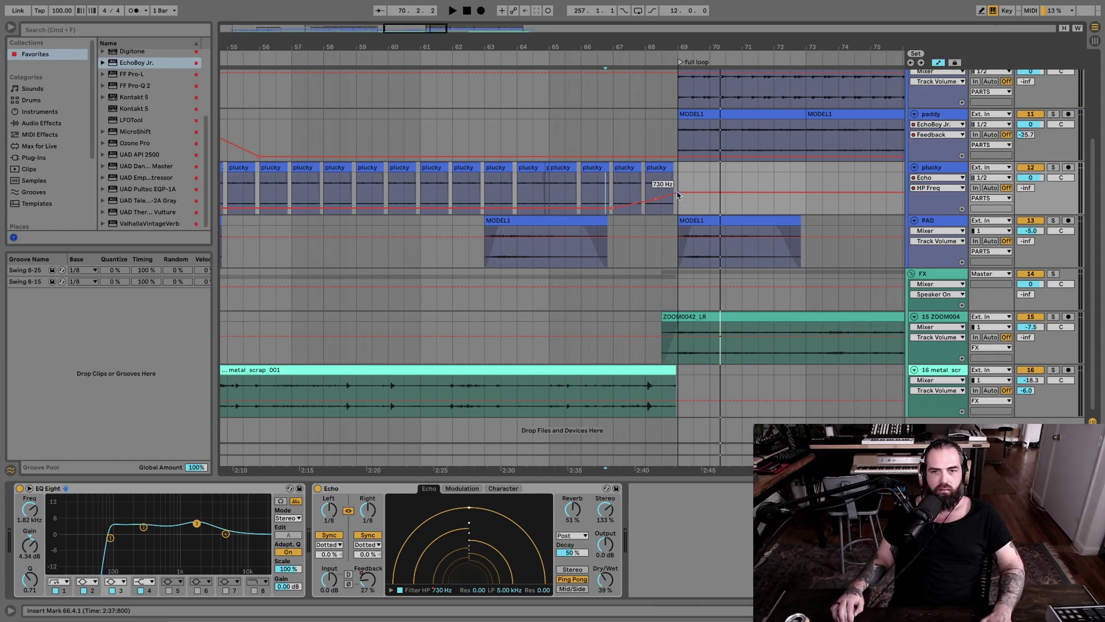
Step: Slightly lower the plucky Echo's HP Freq peak at bar 69, and play from bar 66 with the automation lanes hidden
{"action": "left_click_drag", "start_coordinate": [678, 195], "coordinate": [678, 196]}
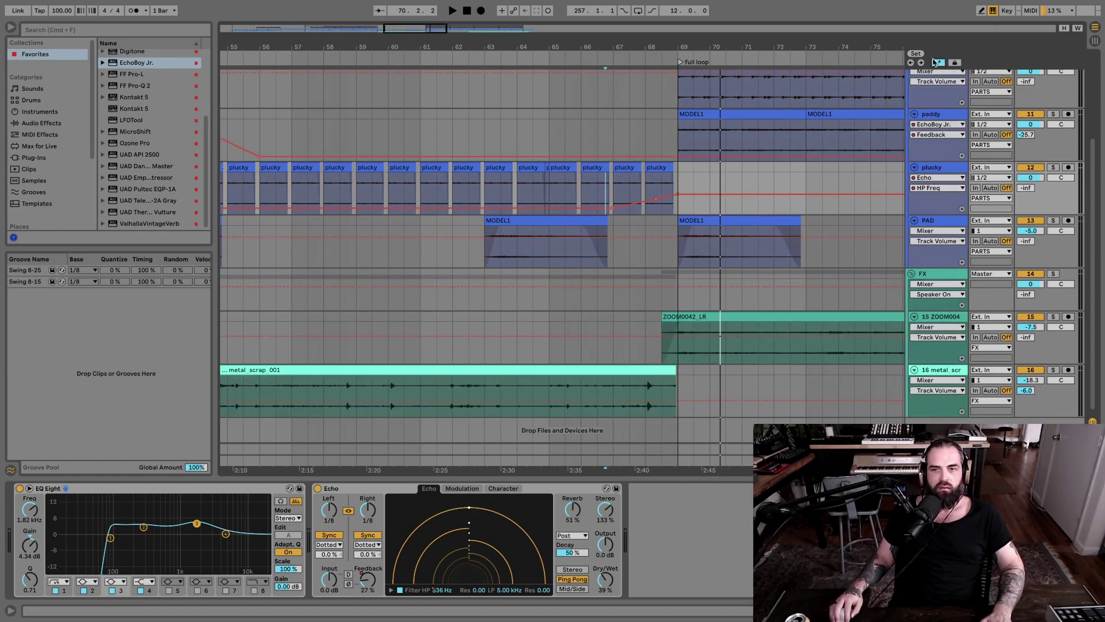
{"action": "left_click", "coordinate": [936, 62]}
{"action": "left_click", "coordinate": [588, 304]}
{"action": "key", "text": "space"}
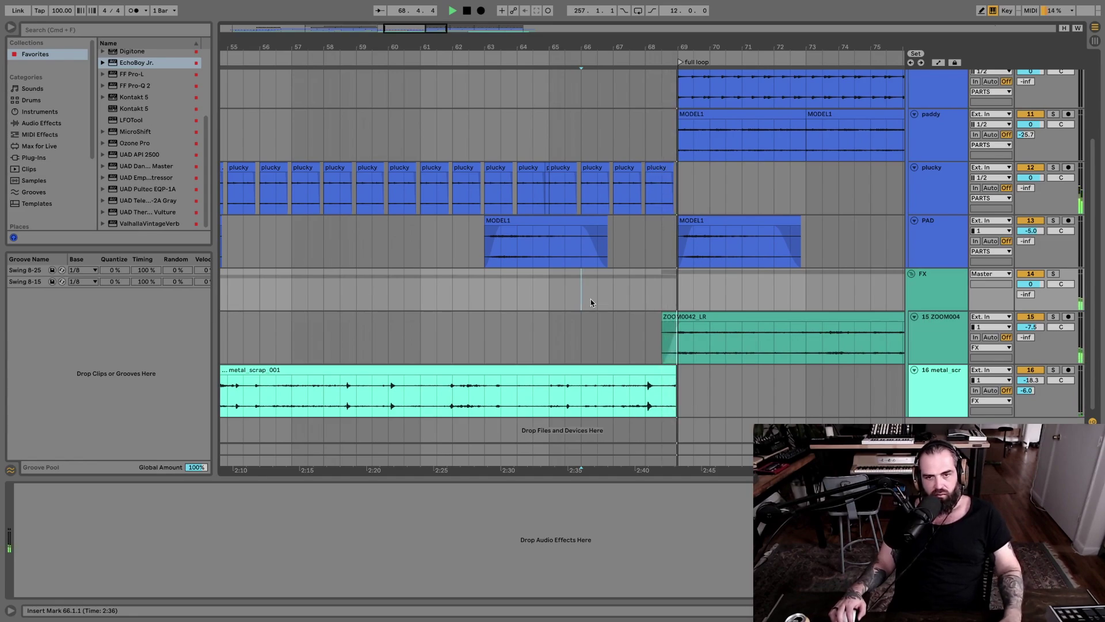
Step: Trim the BD clip's start to about 69.1.4 and fill the gap with a one-beat BD slice starting just before bar 69
{"action": "scroll", "coordinate": [723, 237], "scroll_direction": "up", "scroll_amount": 3}
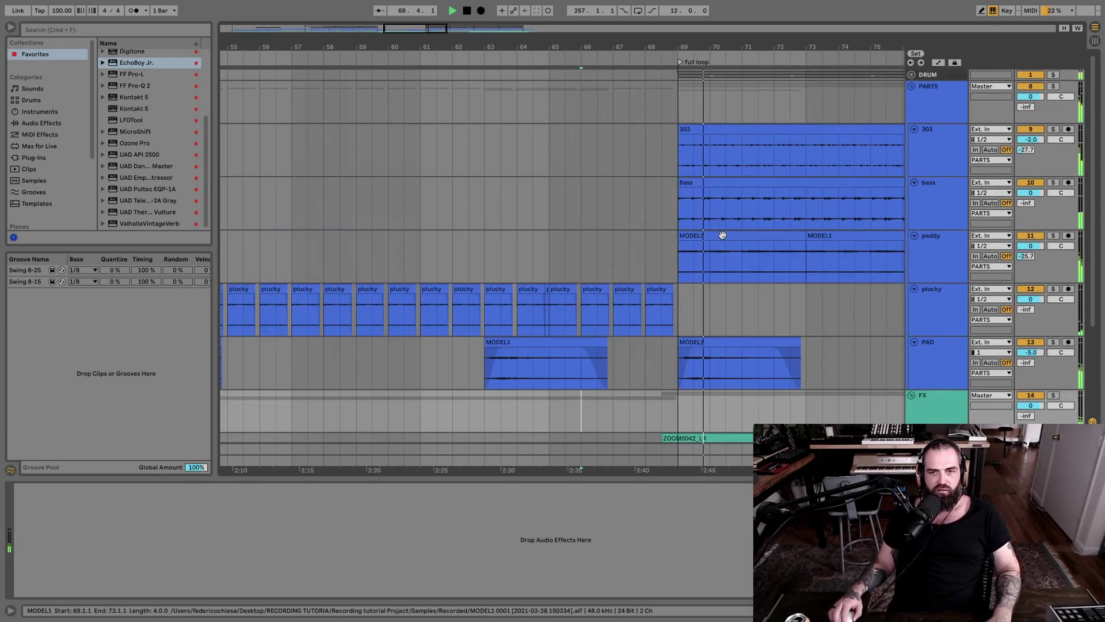
{"action": "scroll", "coordinate": [648, 127], "scroll_direction": "up", "scroll_amount": 5}
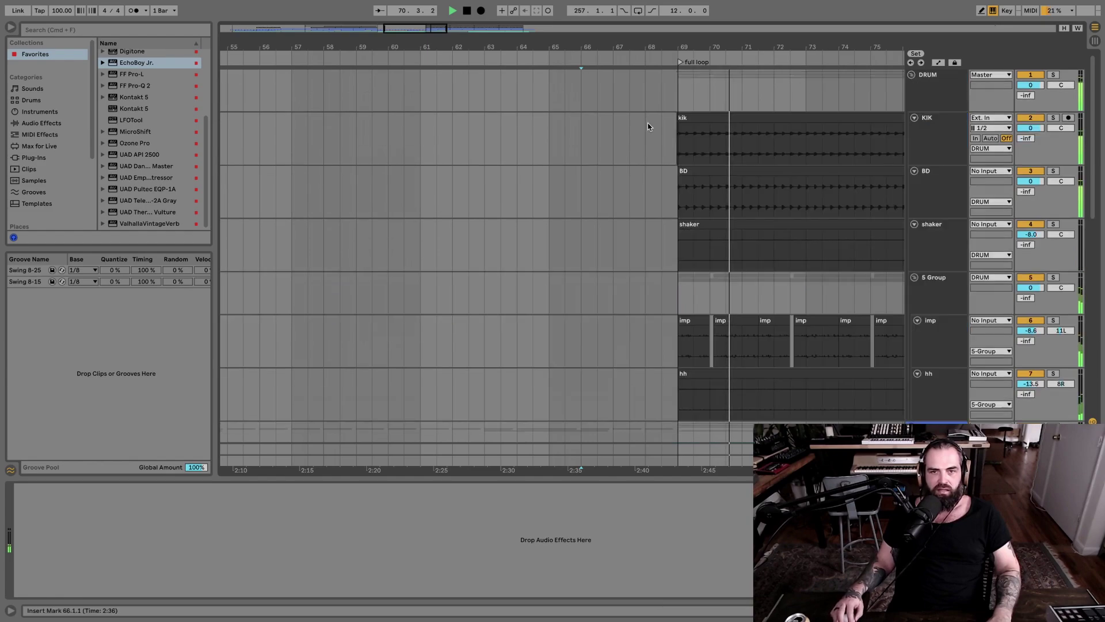
{"action": "scroll", "coordinate": [689, 173], "scroll_direction": "up", "scroll_amount": 6}
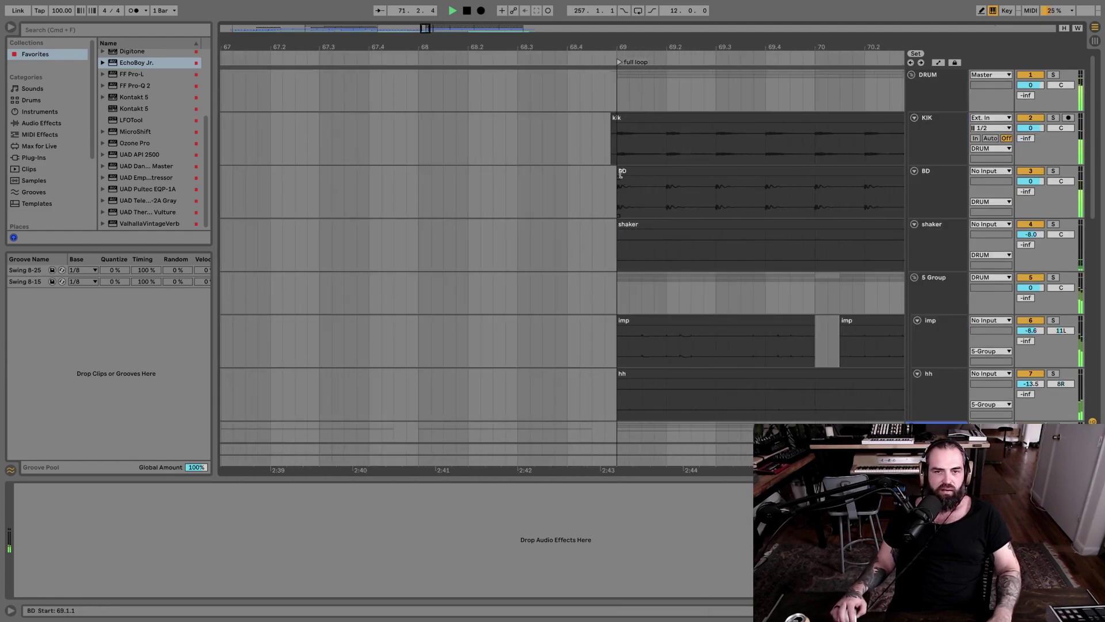
{"action": "left_click_drag", "start_coordinate": [617, 171], "coordinate": [651, 174]}
{"action": "left_click", "coordinate": [555, 184]}
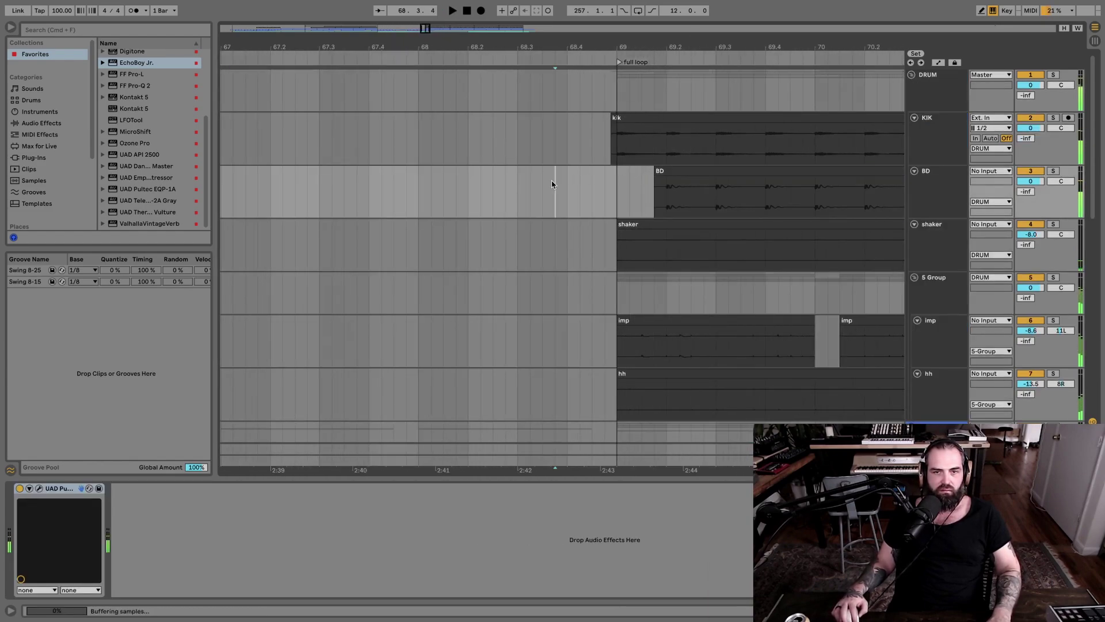
{"action": "left_click", "coordinate": [666, 202]}
{"action": "key", "text": "space"}
{"action": "left_click_drag", "start_coordinate": [658, 203], "coordinate": [629, 179]}
Step: Play from 68.4.1 to hear the edited BD entry, and check the starts of the shaker and imp clips
{"action": "left_click", "coordinate": [565, 144]}
{"action": "key", "text": "space"}
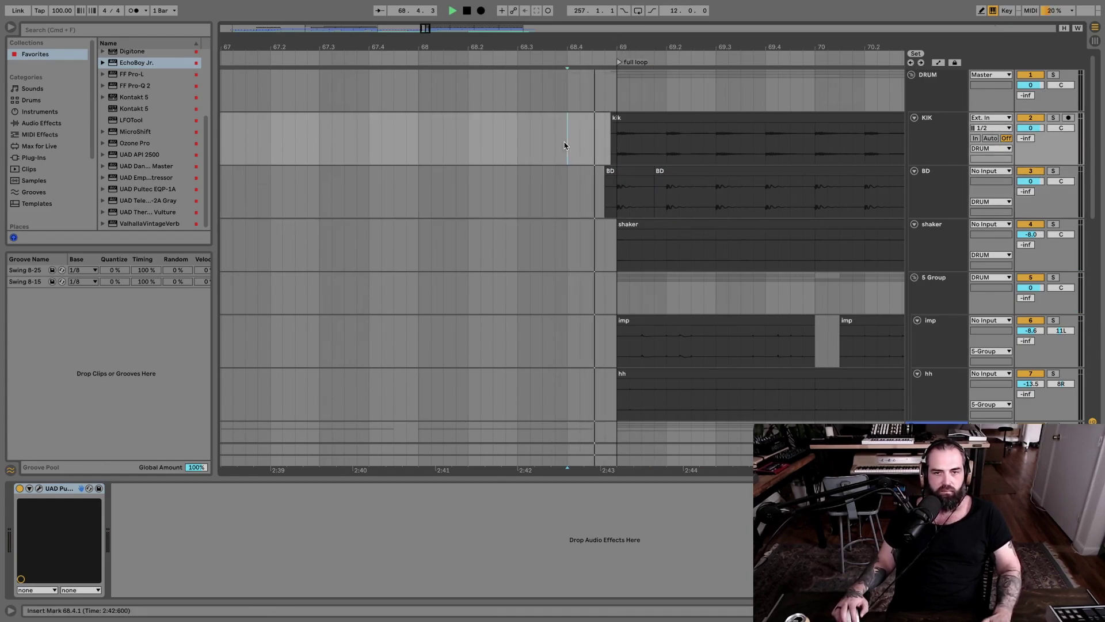
{"action": "left_click", "coordinate": [618, 224]}
{"action": "left_click", "coordinate": [631, 333]}
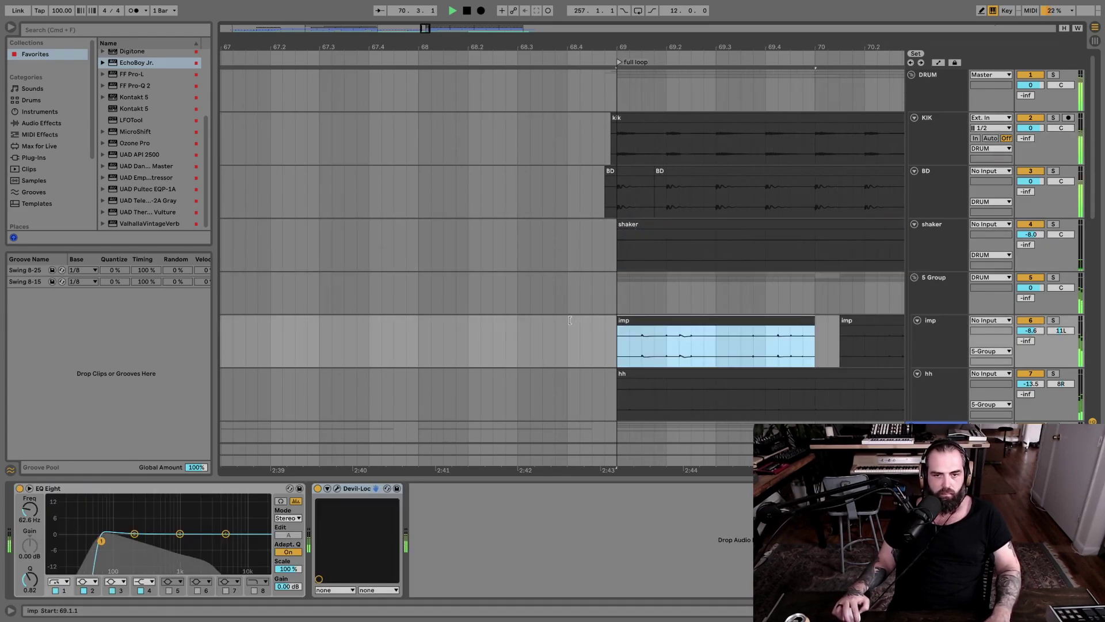
{"action": "key", "text": "space"}
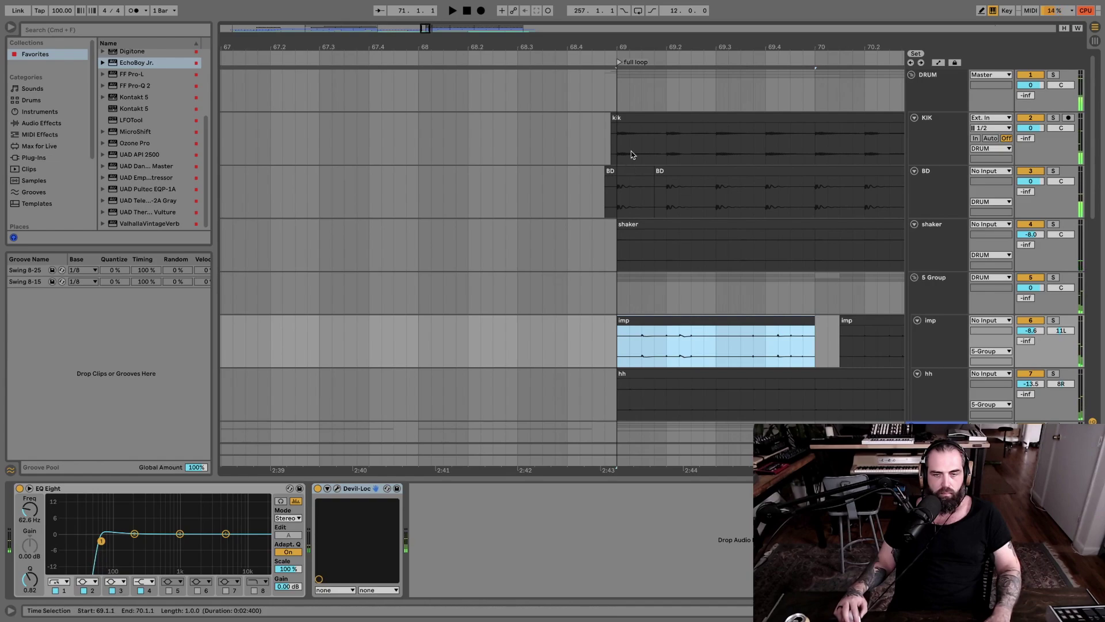
Step: Replay the full loop entry from 68.4.2 and inspect the clip starts on the lower drum, PARTS and FX tracks
{"action": "left_click", "coordinate": [630, 152]}
{"action": "scroll", "coordinate": [605, 302], "scroll_direction": "down", "scroll_amount": 6}
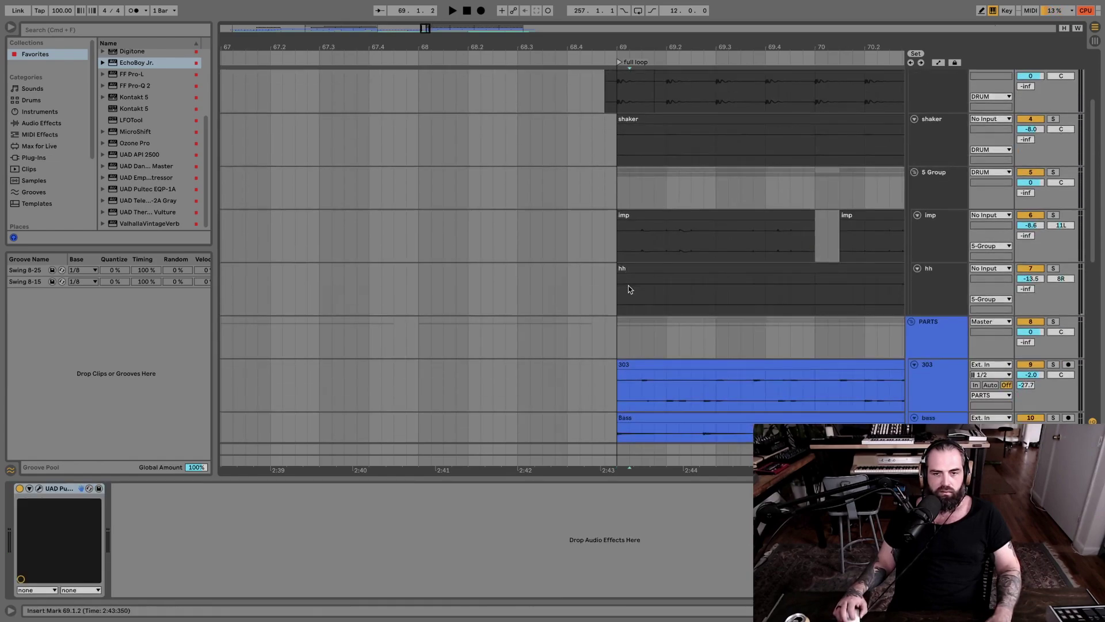
{"action": "left_click", "coordinate": [581, 315]}
{"action": "key", "text": "space"}
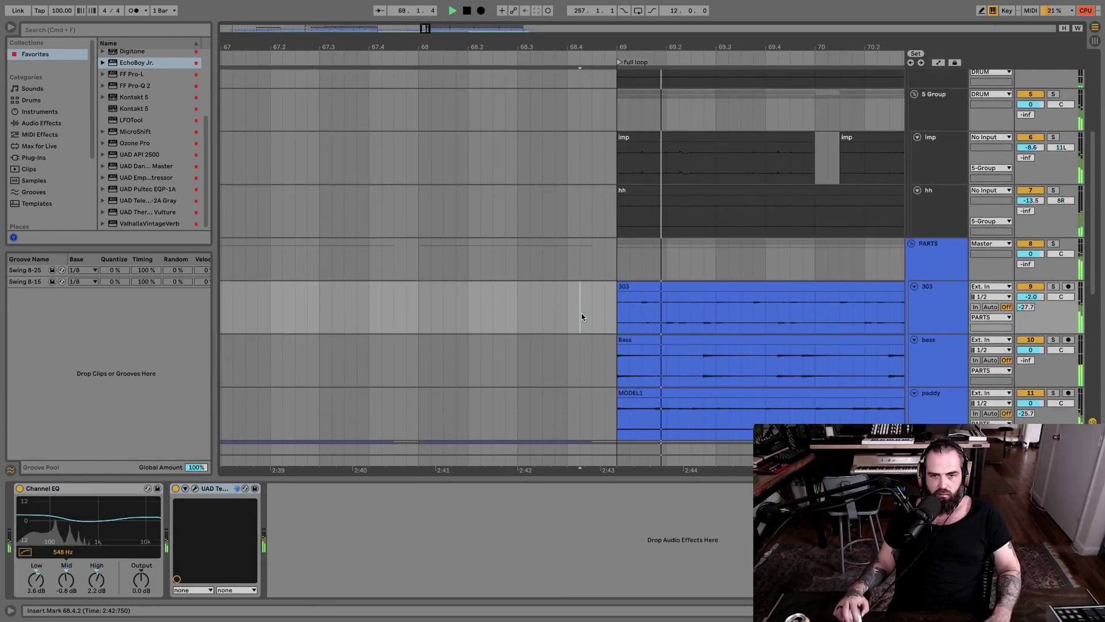
{"action": "scroll", "coordinate": [633, 350], "scroll_direction": "down", "scroll_amount": 5}
{"action": "scroll", "coordinate": [632, 348], "scroll_direction": "down", "scroll_amount": 1}
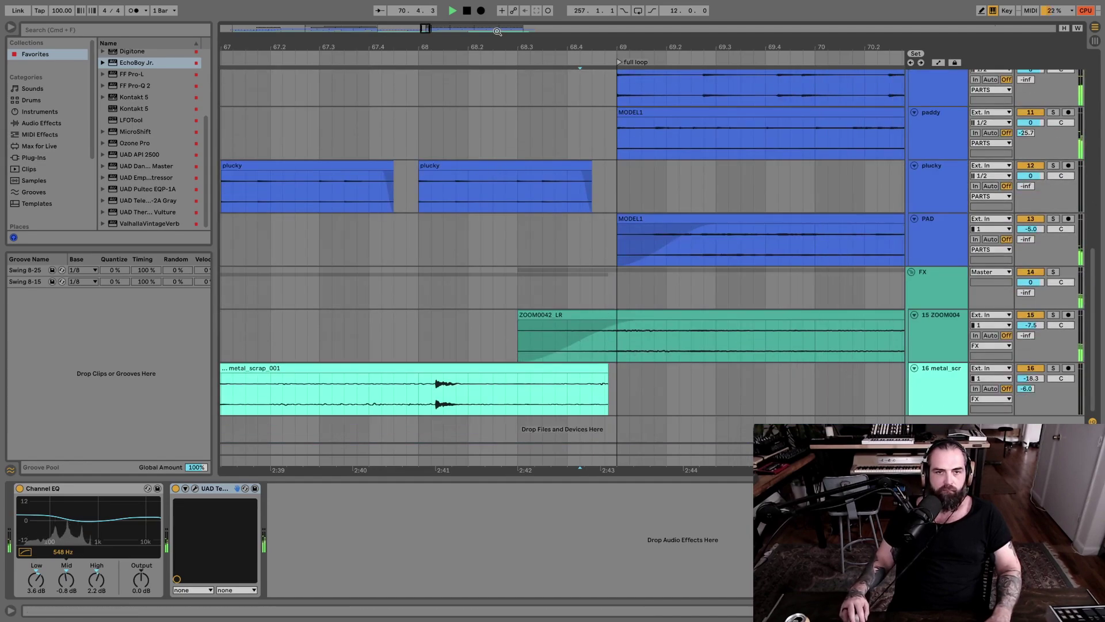
Step: Move the PAD clip at the full loop marker two beats earlier to 68.3.1 and play from 68.2.1
{"action": "left_click_drag", "start_coordinate": [498, 49], "coordinate": [498, 23]}
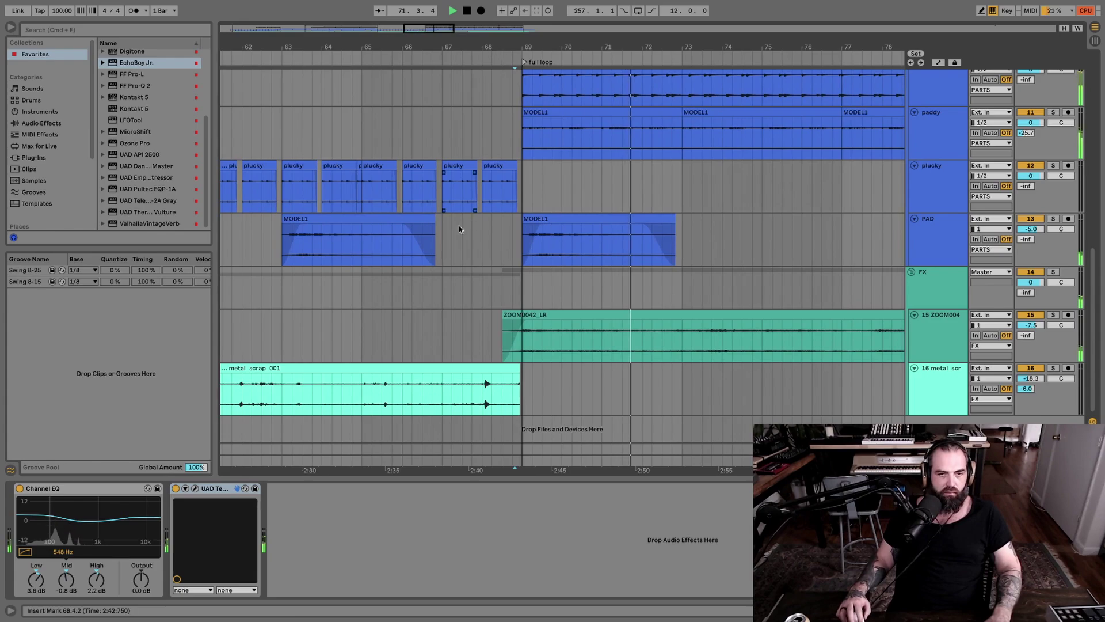
{"action": "left_click", "coordinate": [366, 221]}
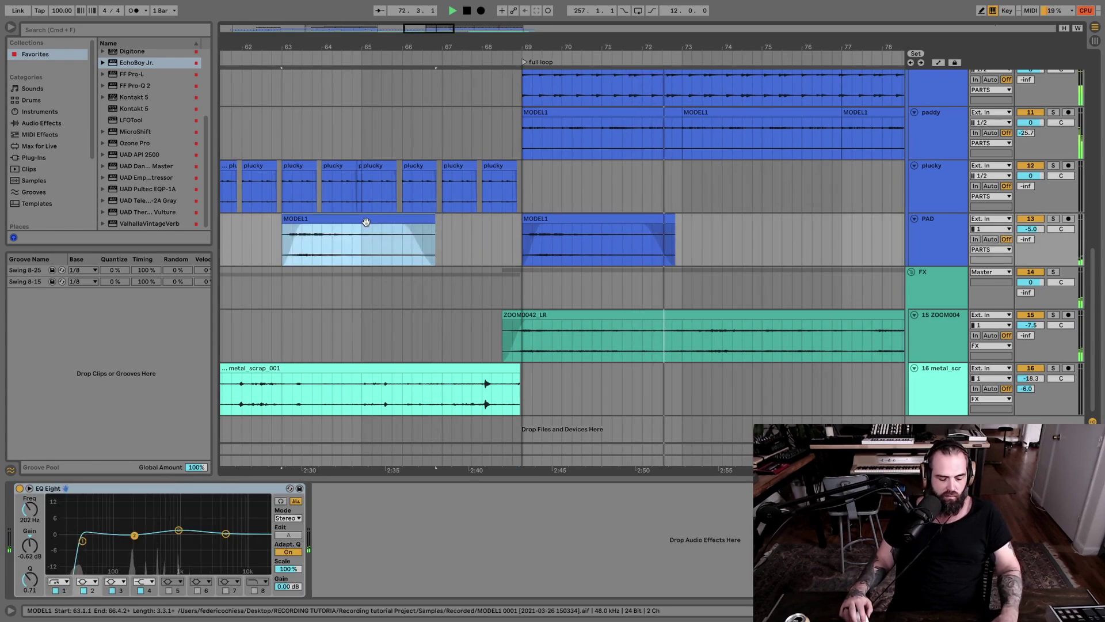
{"action": "key", "text": "space"}
{"action": "left_click", "coordinate": [575, 225]}
{"action": "left_click_drag", "start_coordinate": [575, 224], "coordinate": [554, 225]}
{"action": "left_click", "coordinate": [491, 242]}
{"action": "key", "text": "space"}
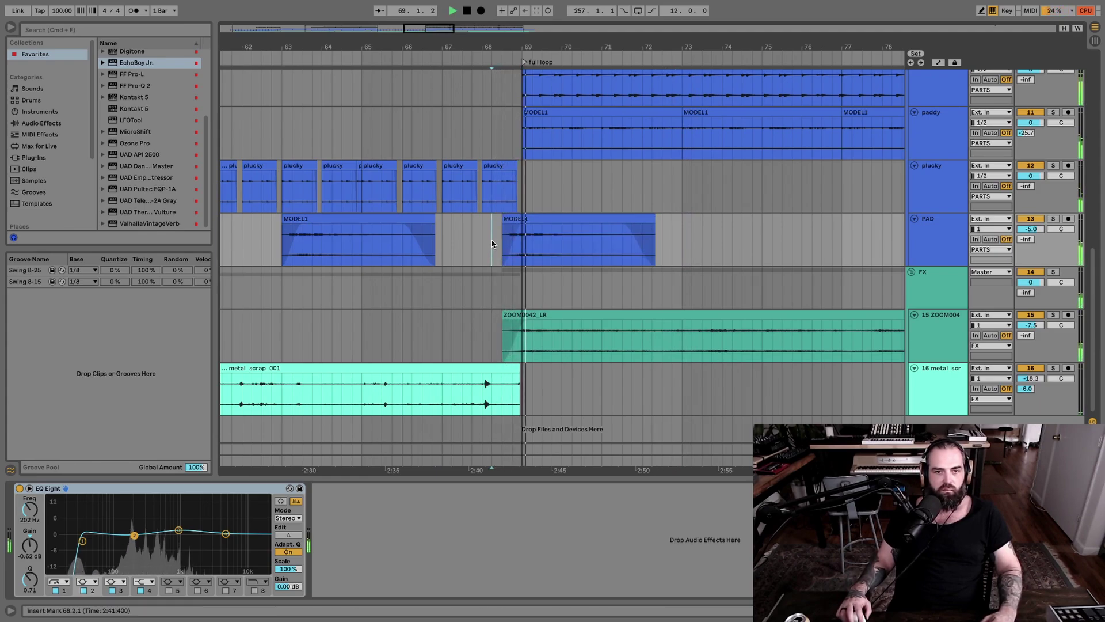
Step: Shift the same PAD clip one more beat earlier to 68.2.1 and play the transition from 67.1.1
{"action": "key", "text": "space"}
{"action": "left_click_drag", "start_coordinate": [555, 219], "coordinate": [547, 227]}
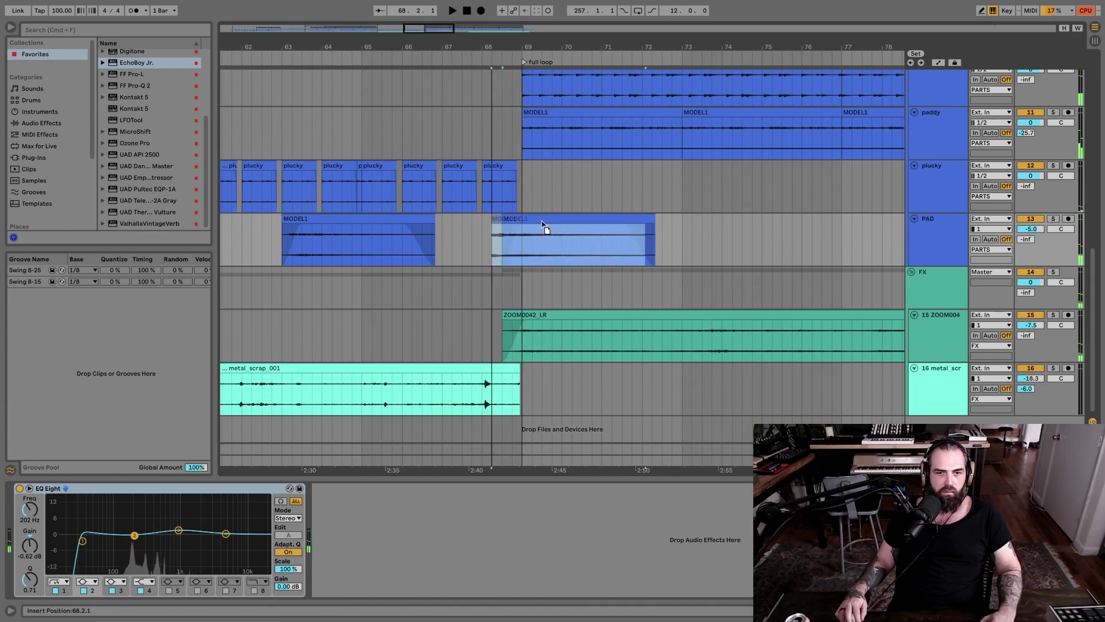
{"action": "left_click", "coordinate": [441, 250]}
{"action": "key", "text": "space"}
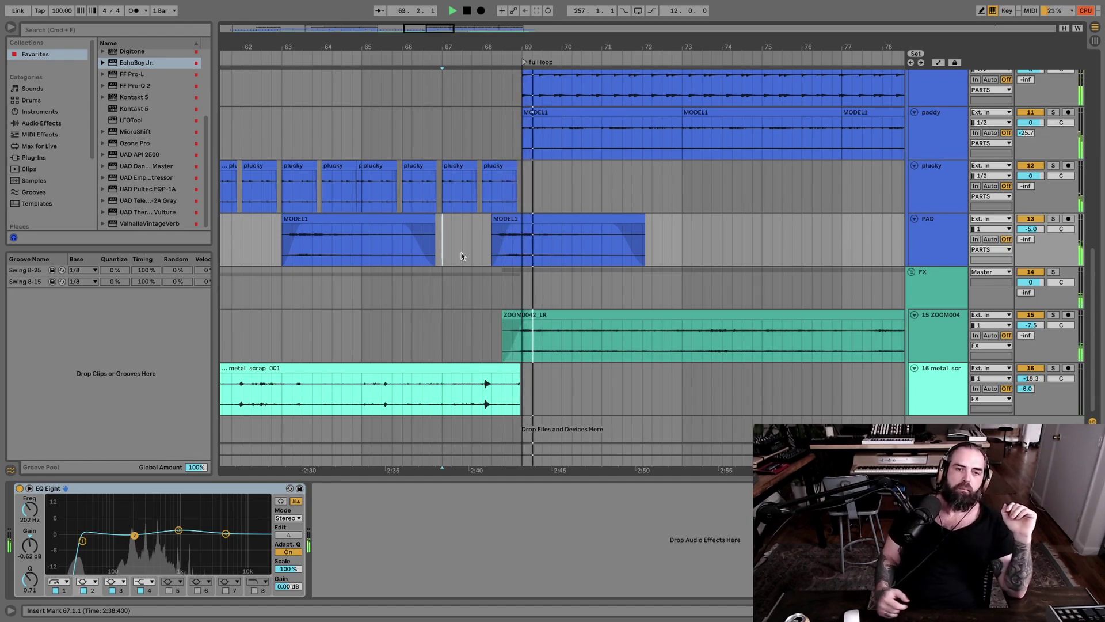
Step: Show the whole arrangement, solo the ZOOM0042 track in the FX group and stop playback
{"action": "key", "text": "w"}
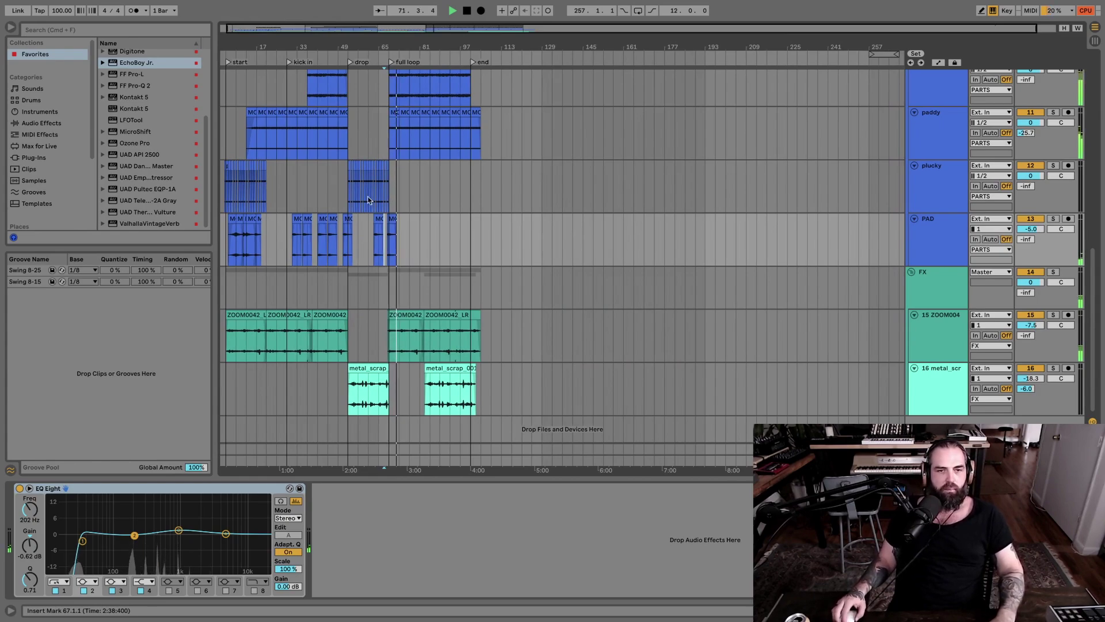
{"action": "scroll", "coordinate": [364, 198], "scroll_direction": "left", "scroll_amount": 1}
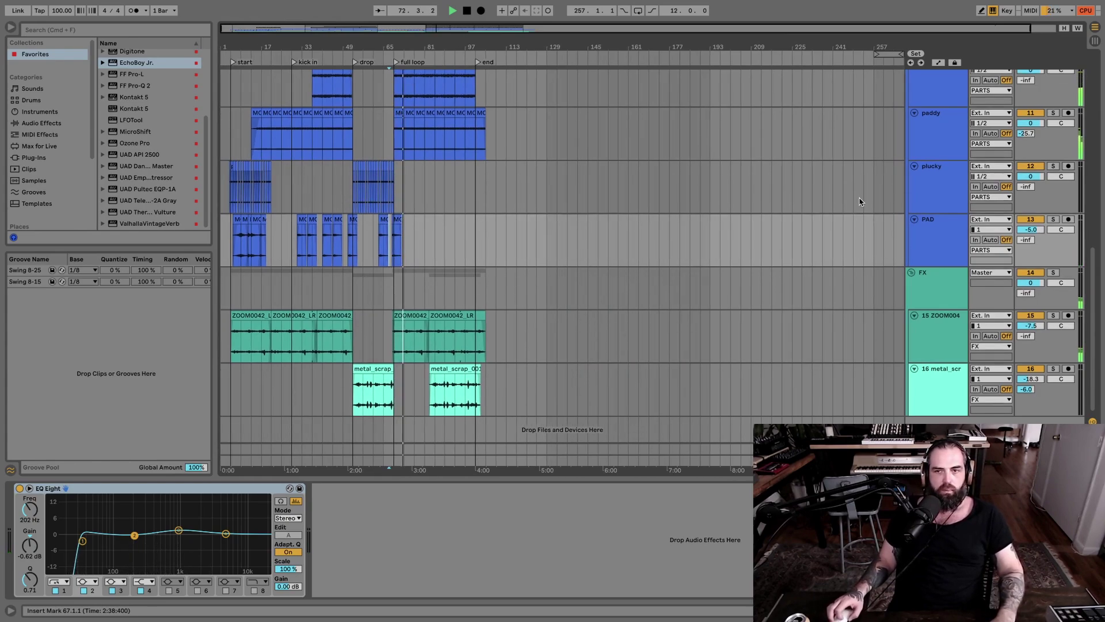
{"action": "scroll", "coordinate": [859, 202], "scroll_direction": "up", "scroll_amount": 5}
{"action": "scroll", "coordinate": [382, 189], "scroll_direction": "down", "scroll_amount": 5}
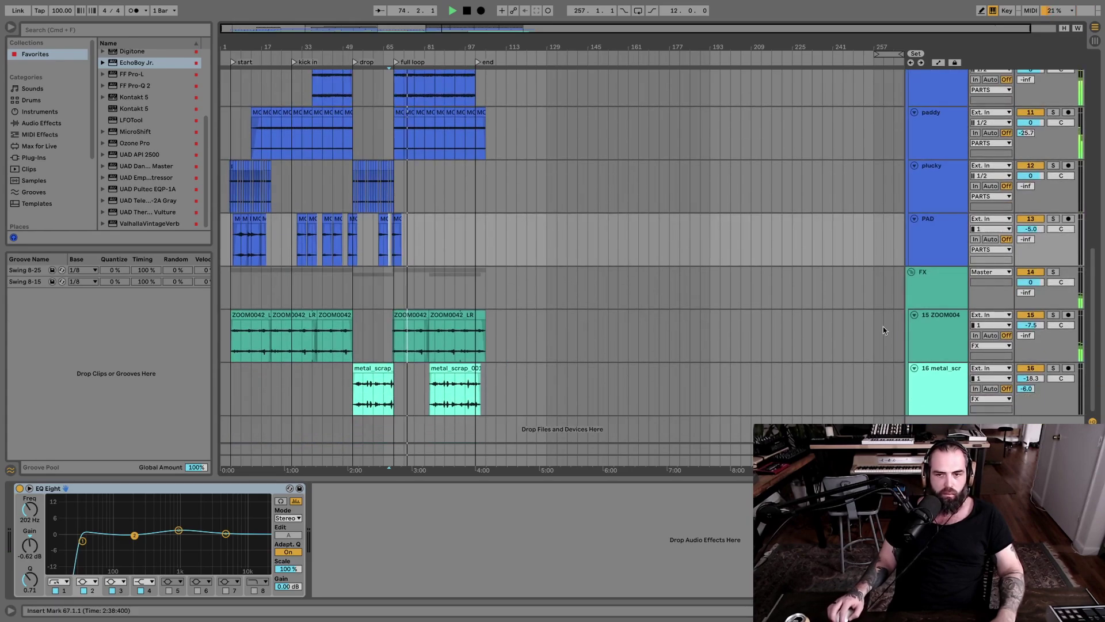
{"action": "left_click", "coordinate": [937, 331]}
{"action": "left_click", "coordinate": [1068, 315]}
{"action": "left_click", "coordinate": [1054, 314]}
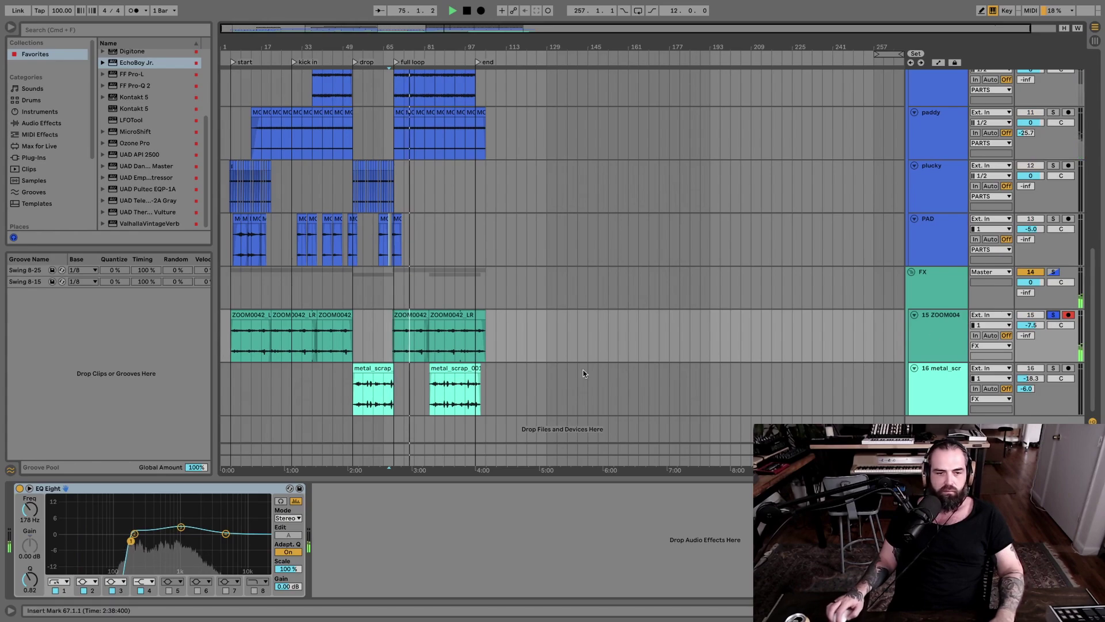
{"action": "key", "text": "space"}
{"action": "left_click", "coordinate": [434, 329]}
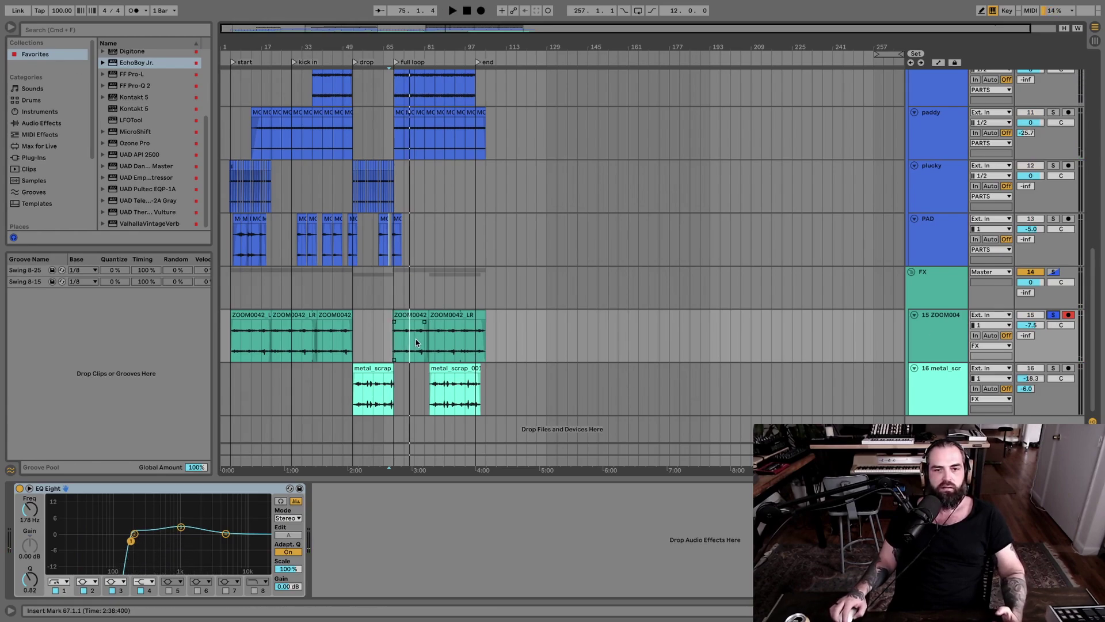
{"action": "left_click", "coordinate": [851, 323]}
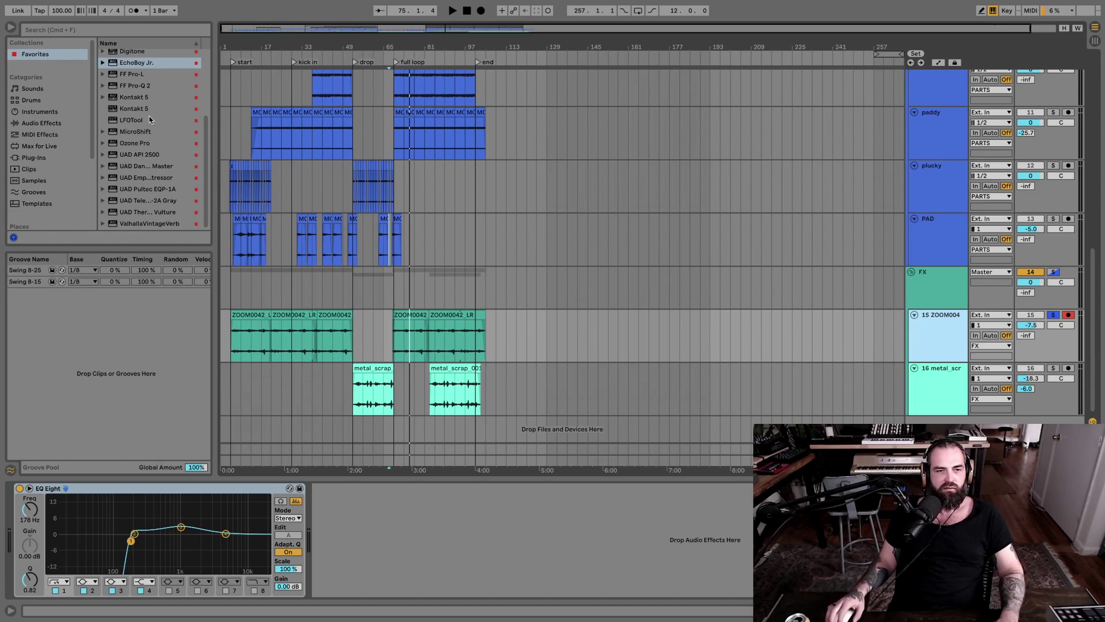
Step: Add a Compressor after the ZOOM0042 track's EQ Eight and enable its sidechain with BD as the source
{"action": "left_click", "coordinate": [39, 123]}
{"action": "left_click", "coordinate": [104, 78]}
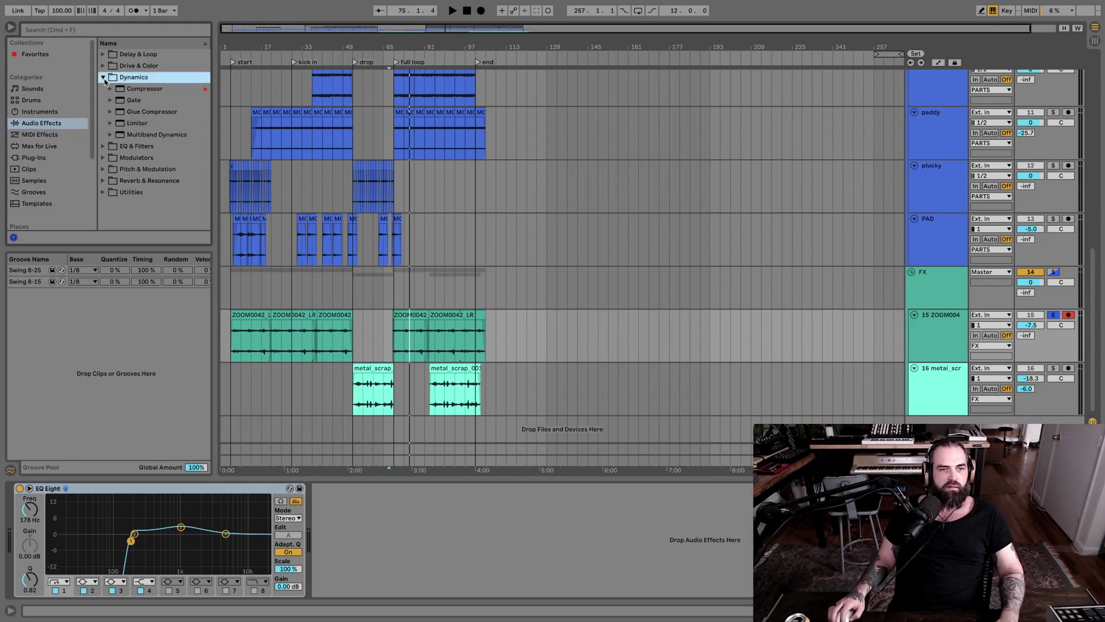
{"action": "left_click_drag", "start_coordinate": [162, 93], "coordinate": [412, 525]}
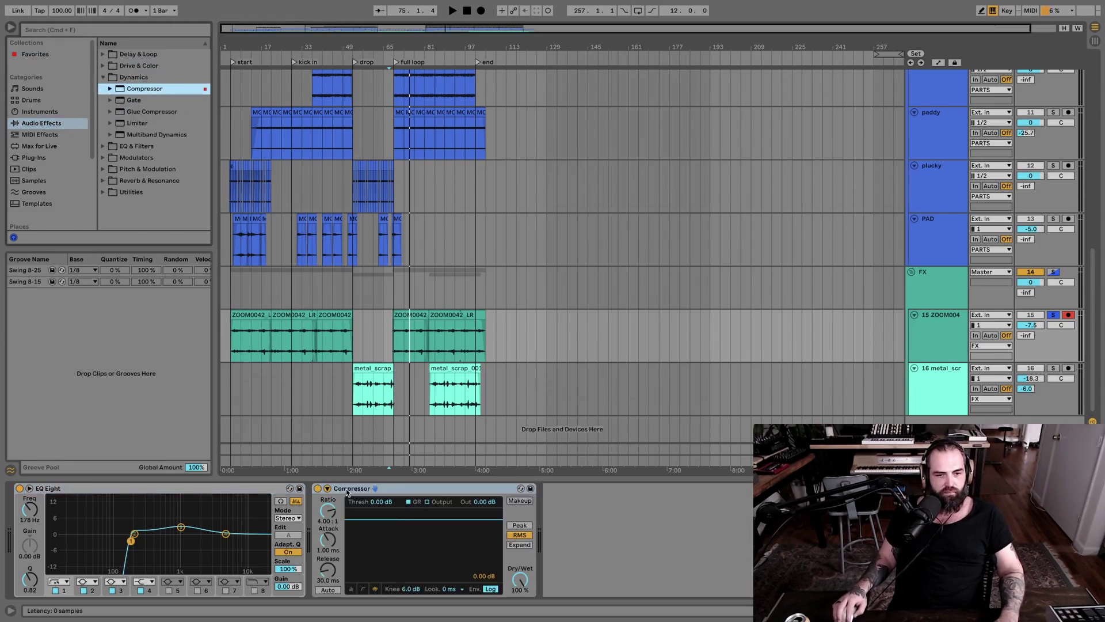
{"action": "left_click", "coordinate": [327, 489]}
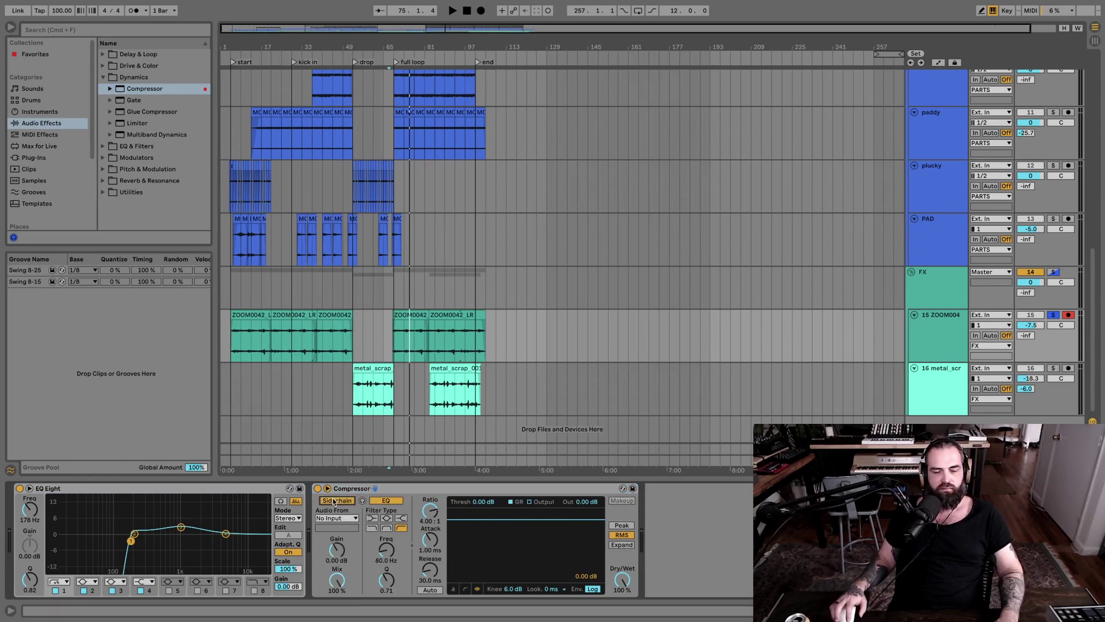
{"action": "left_click", "coordinate": [349, 519]}
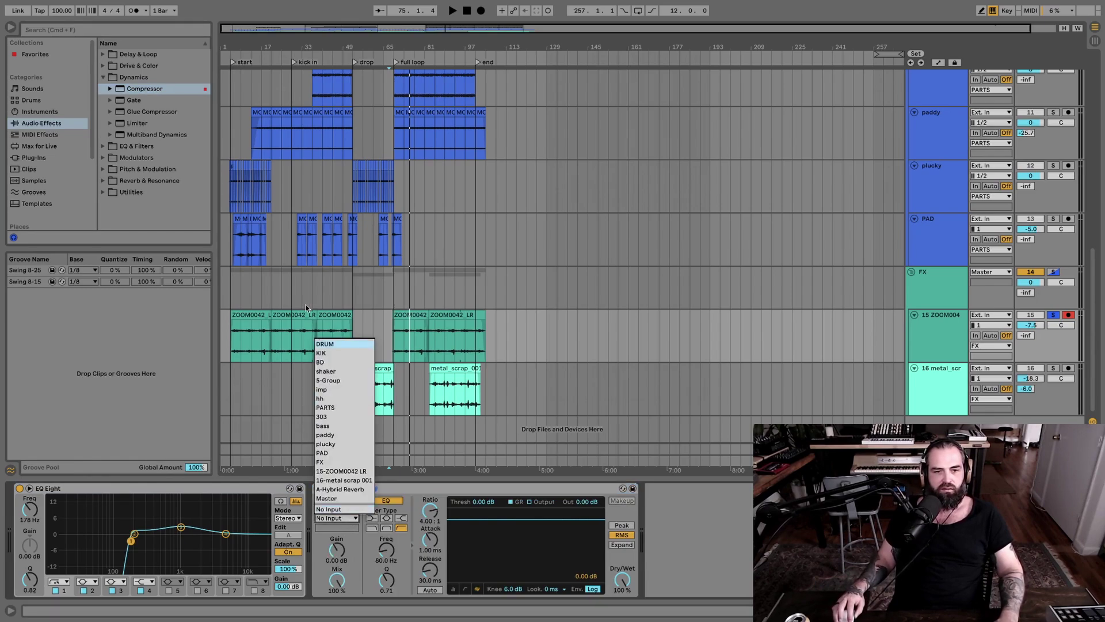
{"action": "left_click", "coordinate": [354, 362]}
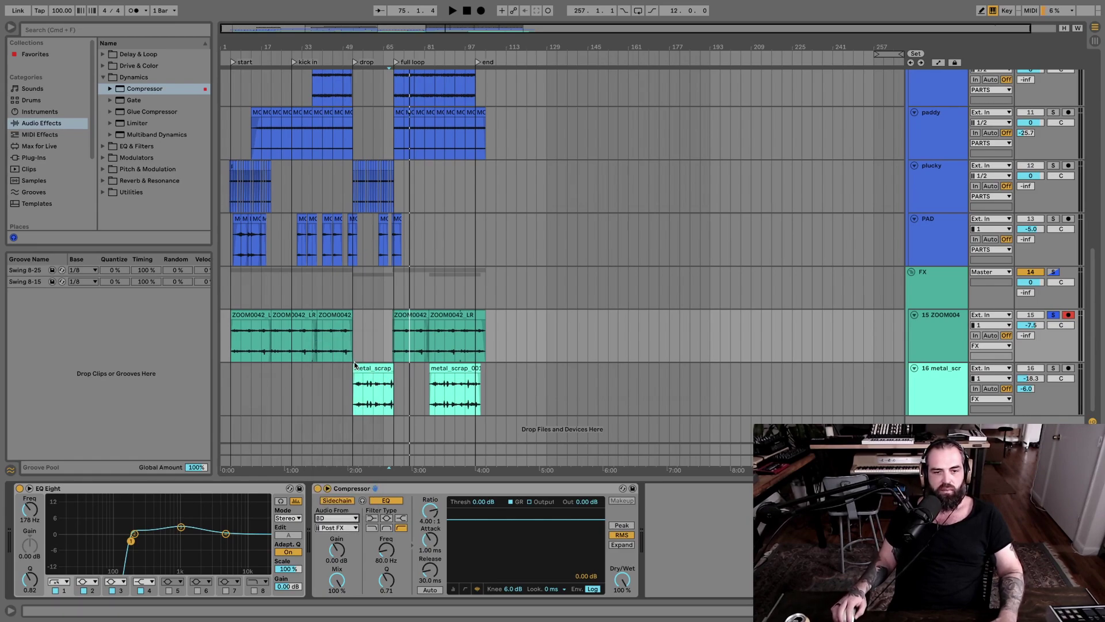
Step: Play from 69.1.1 and set the Compressor's sidechain gain to 10.4 dB and its threshold to -20.1 dB
{"action": "key", "text": "space"}
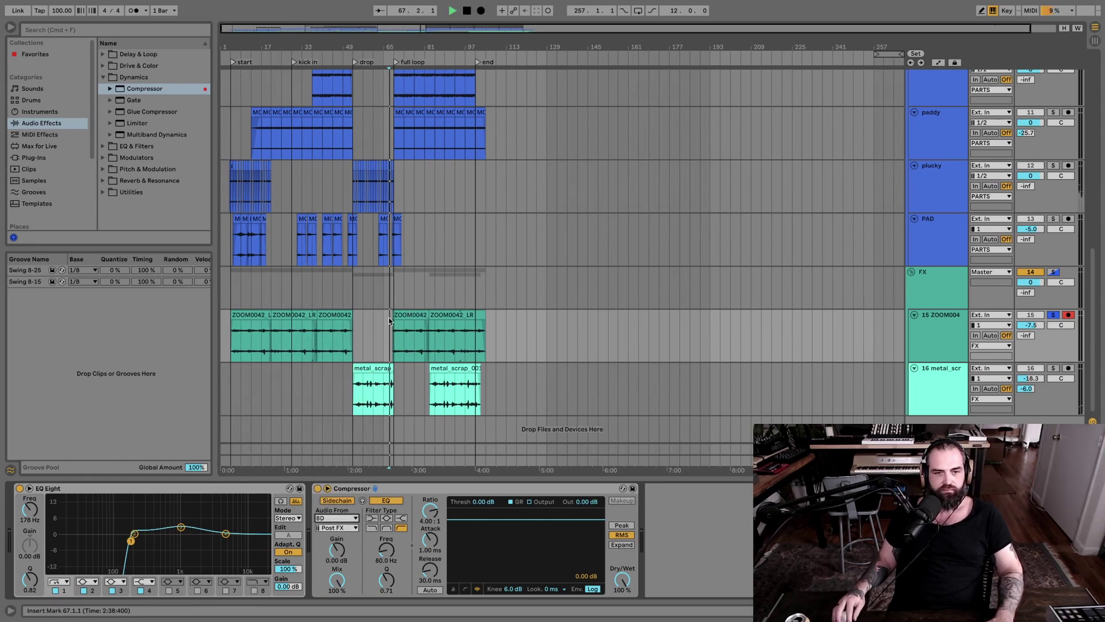
{"action": "left_click", "coordinate": [396, 335]}
{"action": "key", "text": "space"}
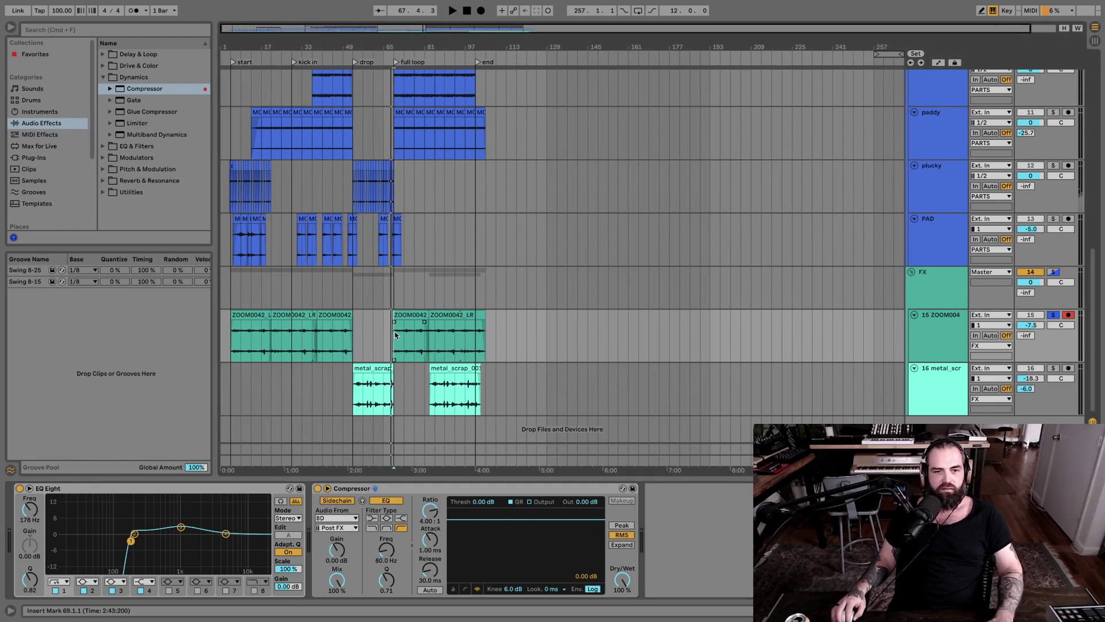
{"action": "key", "text": "space"}
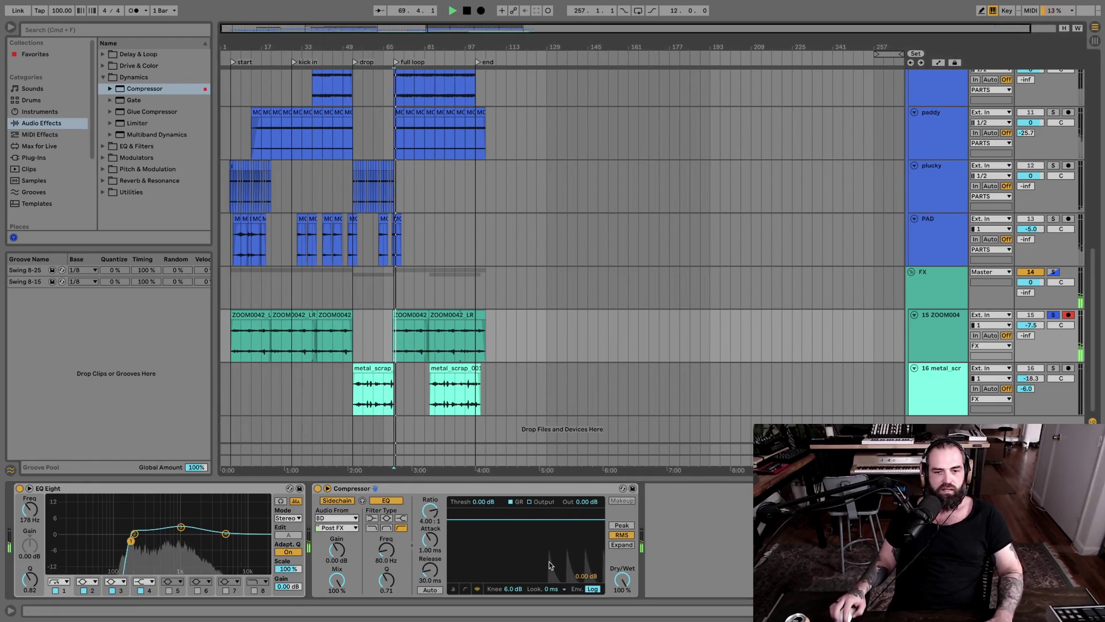
{"action": "left_click_drag", "start_coordinate": [337, 549], "coordinate": [337, 533]}
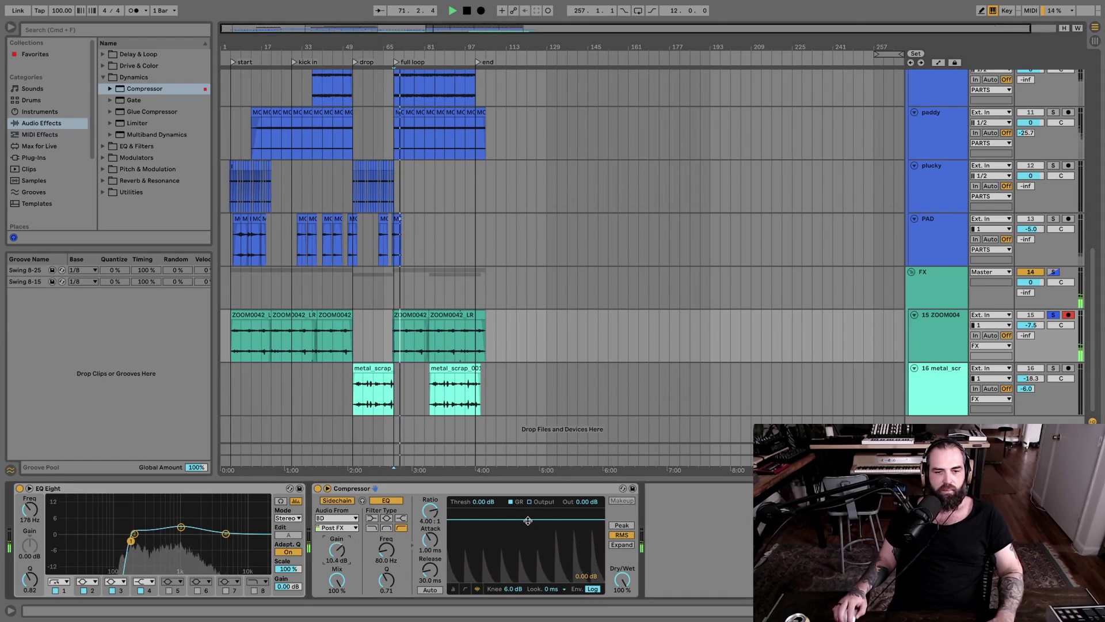
{"action": "left_click_drag", "start_coordinate": [528, 520], "coordinate": [528, 556]}
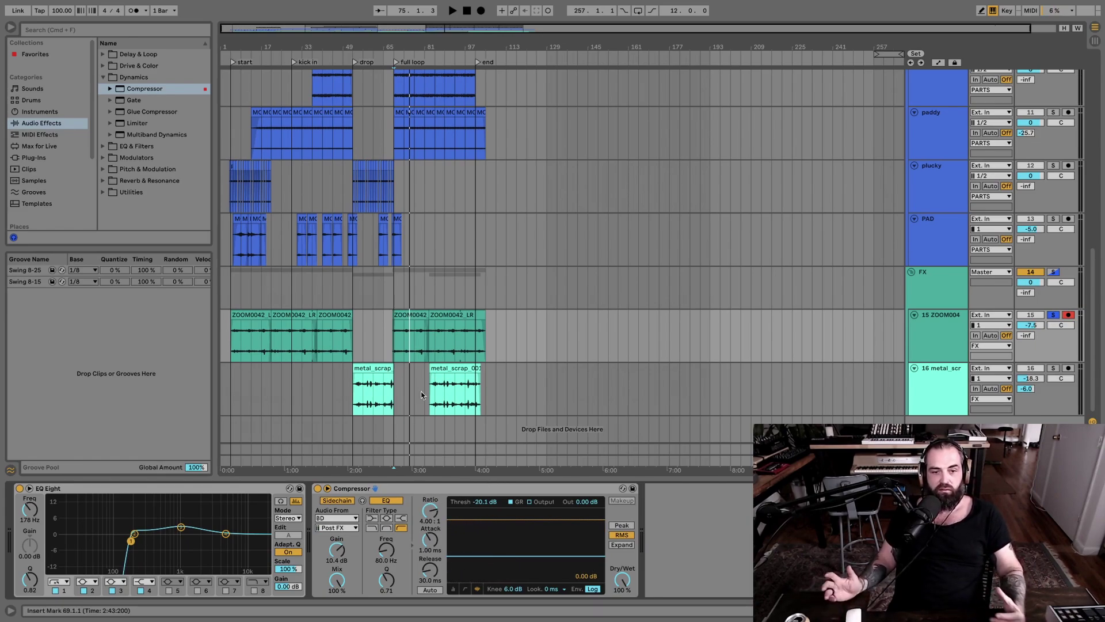
Step: Set the ZOOM0042 Compressor's attack to 10.4 ms, release to 129 ms and ratio to 5.48:1 during playback
{"action": "key", "text": "space"}
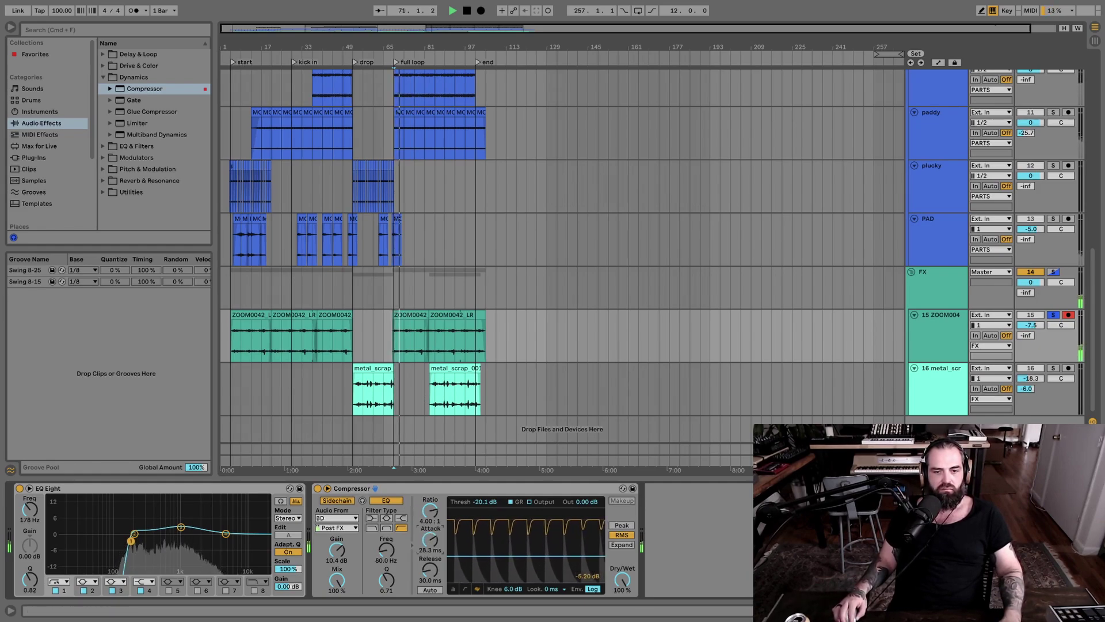
{"action": "mouse_move", "coordinate": [430, 539]}
{"action": "left_mouse_down"}
{"action": "mouse_move", "coordinate": [429, 564]}
{"action": "mouse_move", "coordinate": [430, 518]}
{"action": "mouse_move", "coordinate": [430, 528]}
{"action": "left_mouse_up"}
{"action": "left_click_drag", "start_coordinate": [430, 570], "coordinate": [430, 572]}
{"action": "left_click_drag", "start_coordinate": [428, 514], "coordinate": [429, 502]}
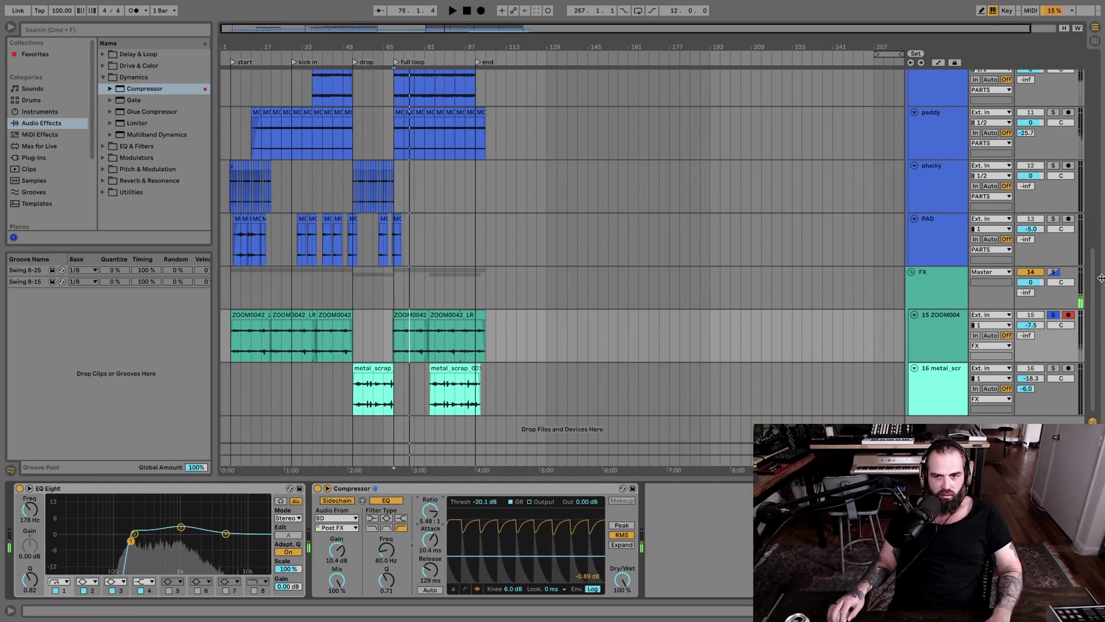
Step: Unsolo the ZOOM0042 track and play the full mix from 69.1.1 to hear the ducking in context
{"action": "left_click", "coordinate": [1052, 315]}
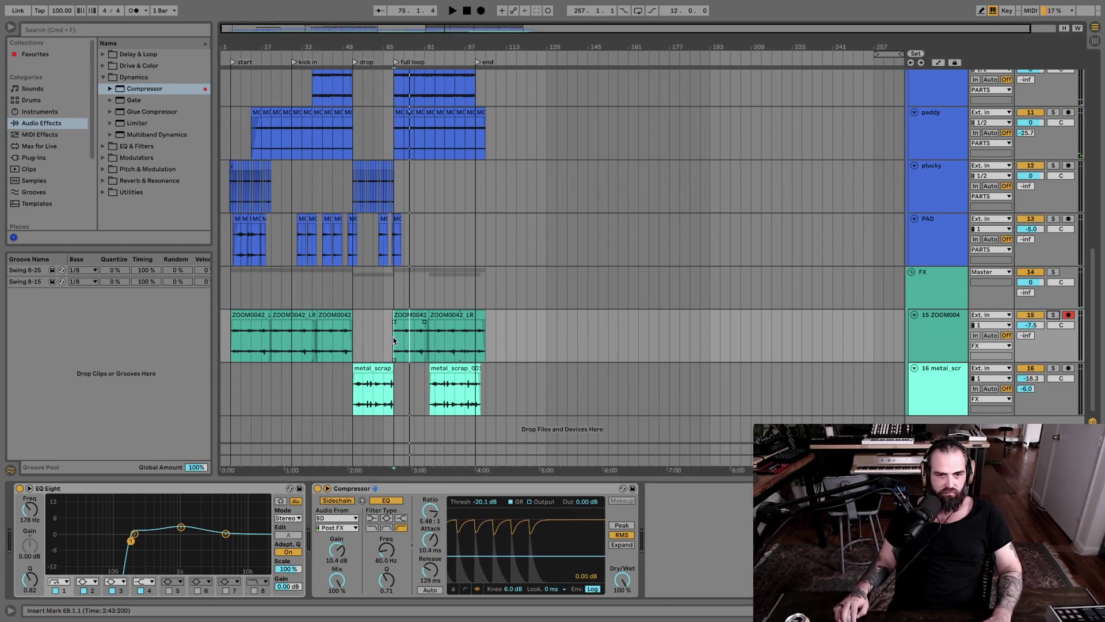
{"action": "key", "text": "space"}
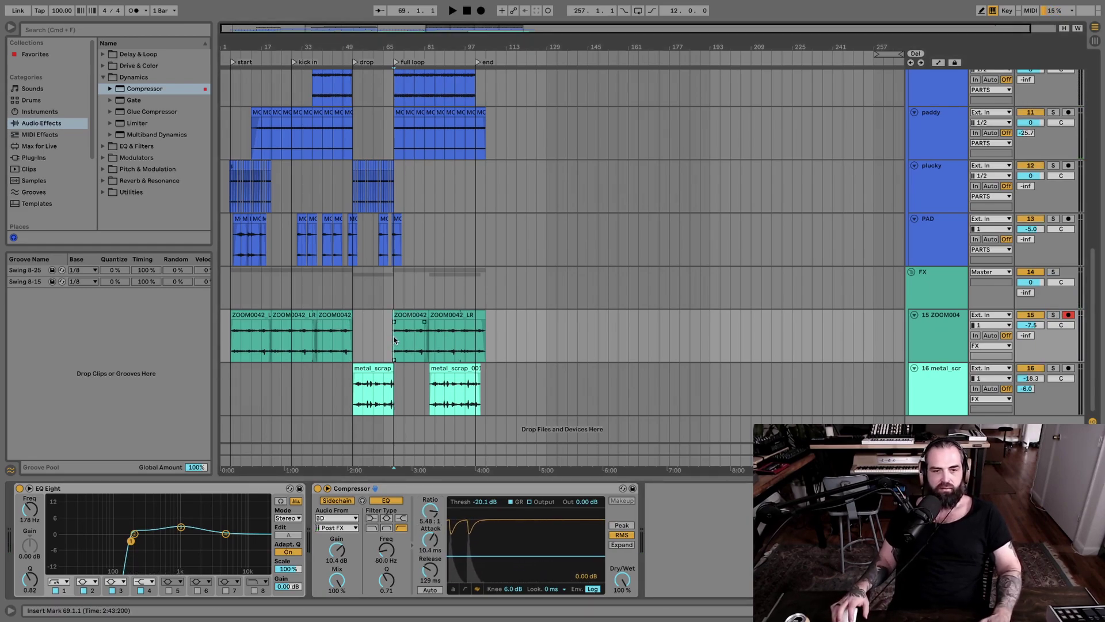
{"action": "key", "text": "space"}
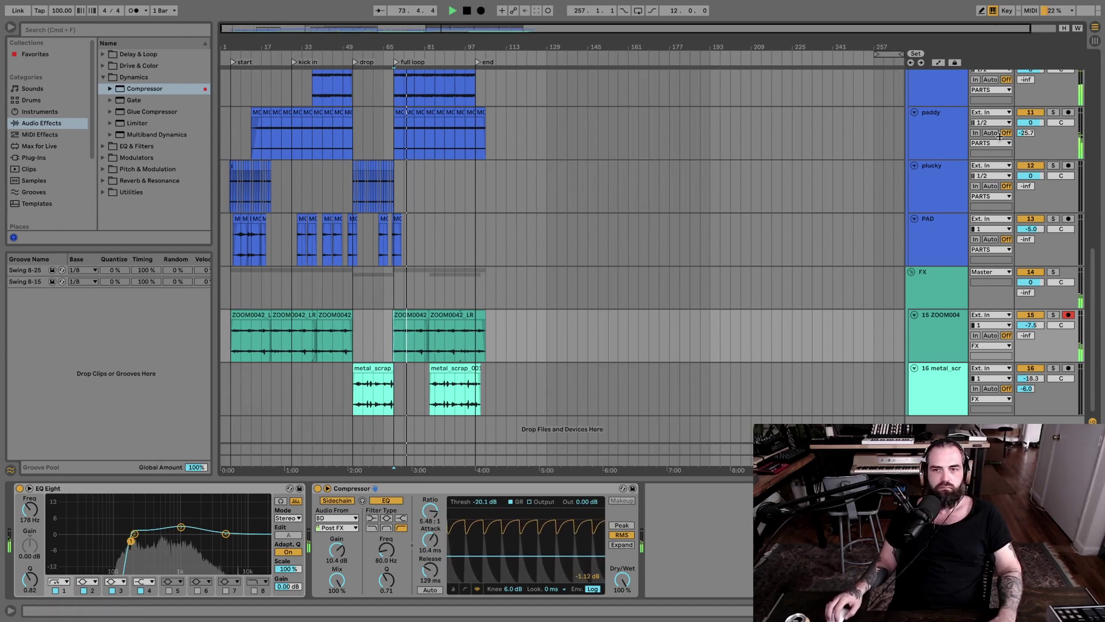
{"action": "scroll", "coordinate": [909, 204], "scroll_direction": "up", "scroll_amount": 5}
{"action": "scroll", "coordinate": [651, 183], "scroll_direction": "down", "scroll_amount": 5}
Step: Copy the sidechained Compressor to the end of the 303 track's device chain and play that track soloed
{"action": "key", "text": "space"}
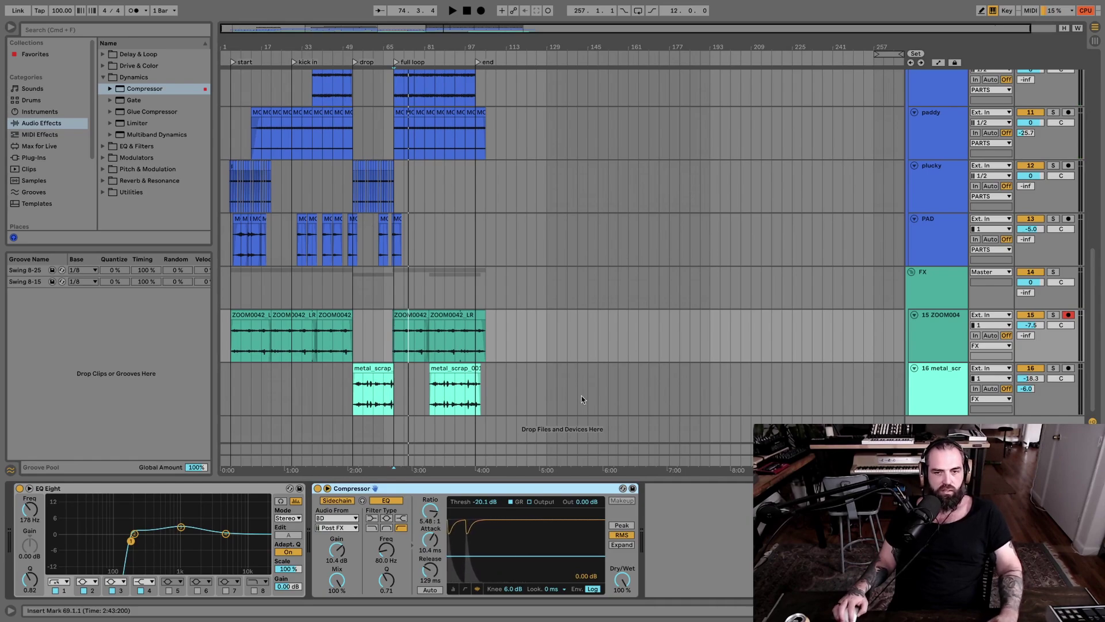
{"action": "scroll", "coordinate": [581, 397], "scroll_direction": "up", "scroll_amount": 9}
{"action": "left_click", "coordinate": [944, 194]}
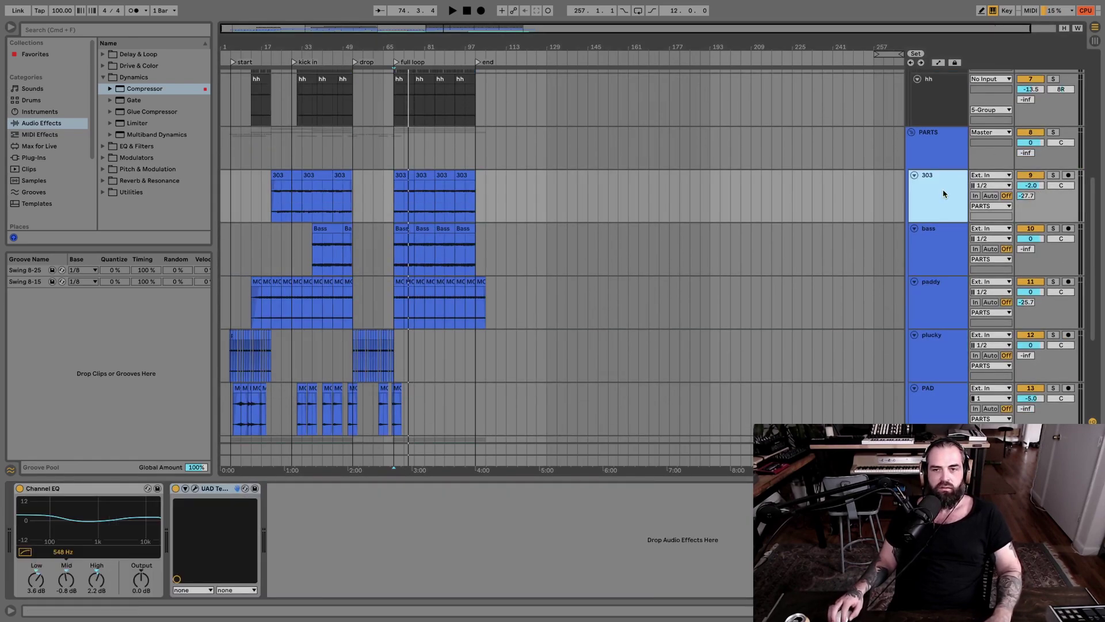
{"action": "left_click", "coordinate": [1054, 176]}
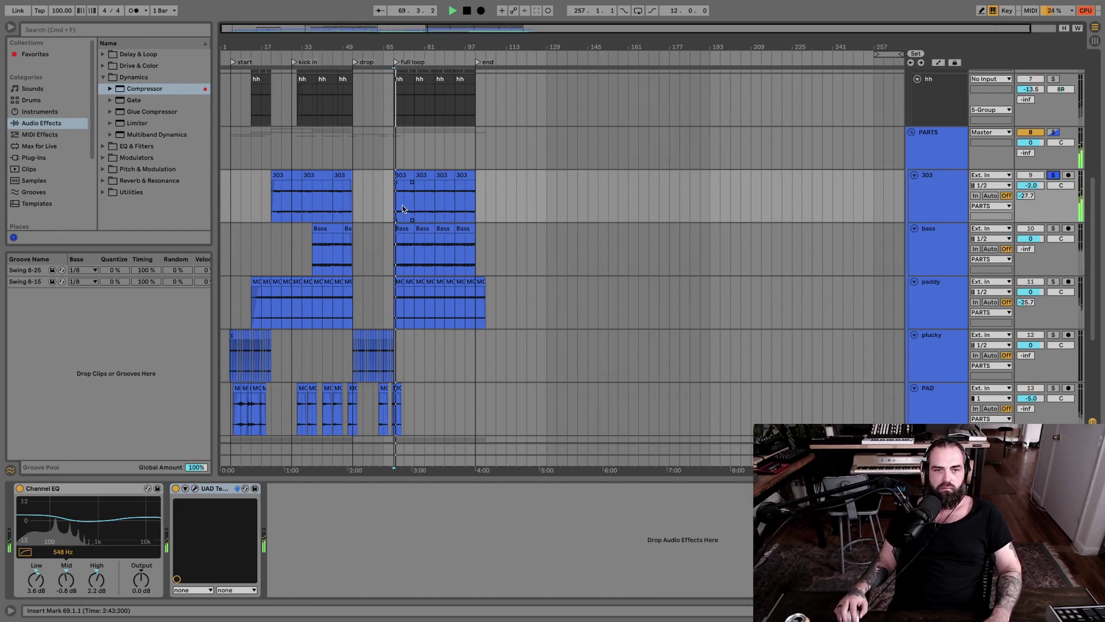
{"action": "left_click", "coordinate": [305, 536]}
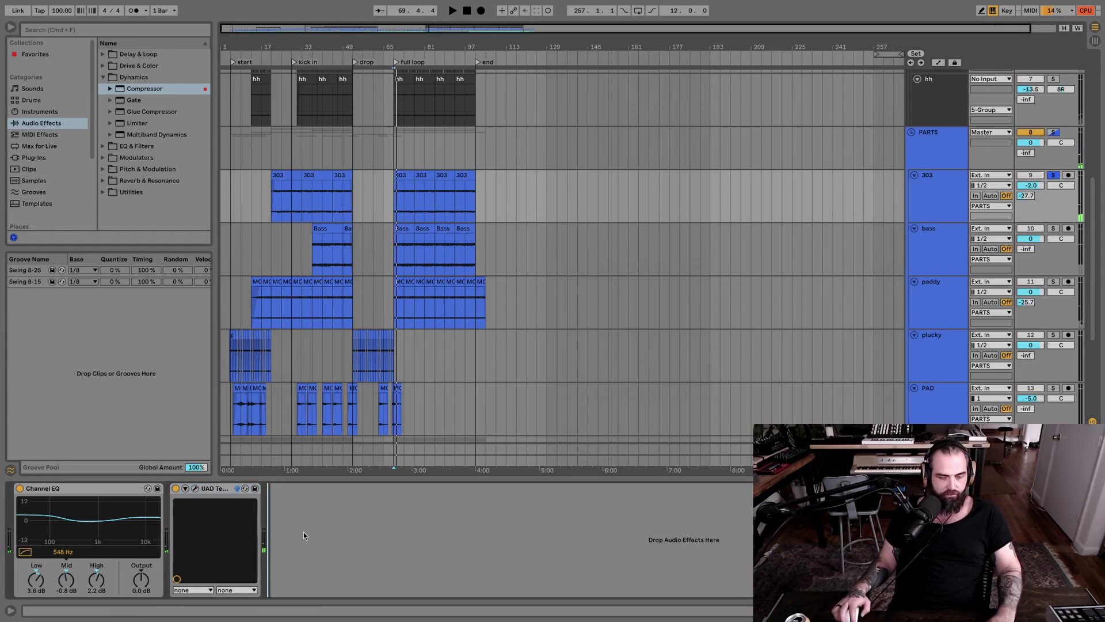
{"action": "key", "text": "super+v"}
{"action": "key", "text": "space"}
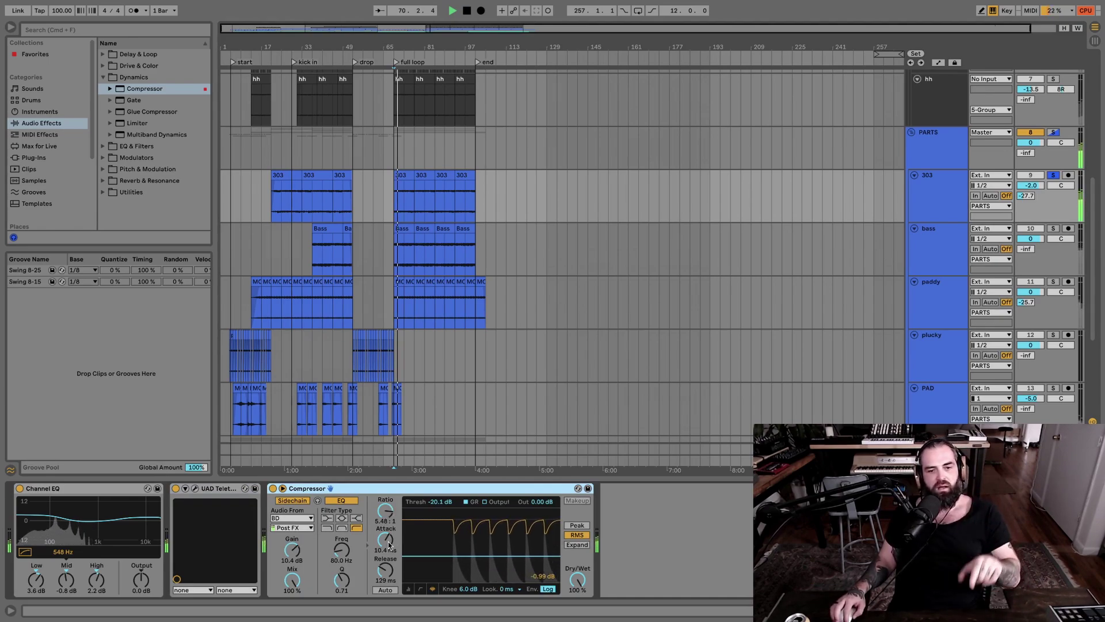
Step: Set the 303 Compressor's attack to 0.39 ms, compare the sound with it bypassed, and unsolo the track
{"action": "left_click_drag", "start_coordinate": [386, 544], "coordinate": [387, 574]}
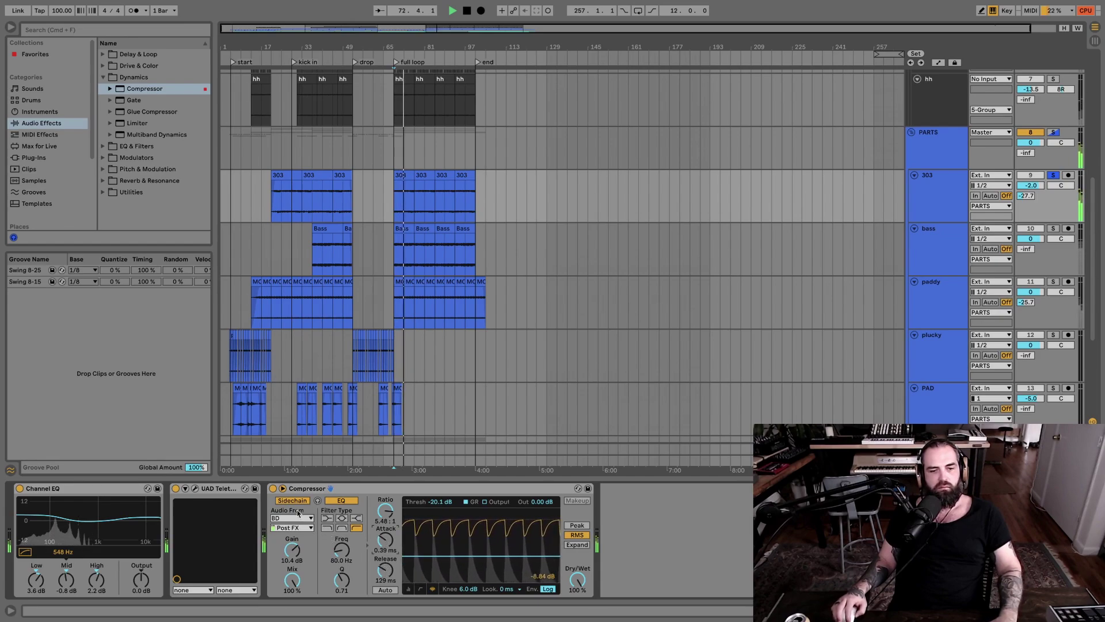
{"action": "left_click", "coordinate": [274, 488]}
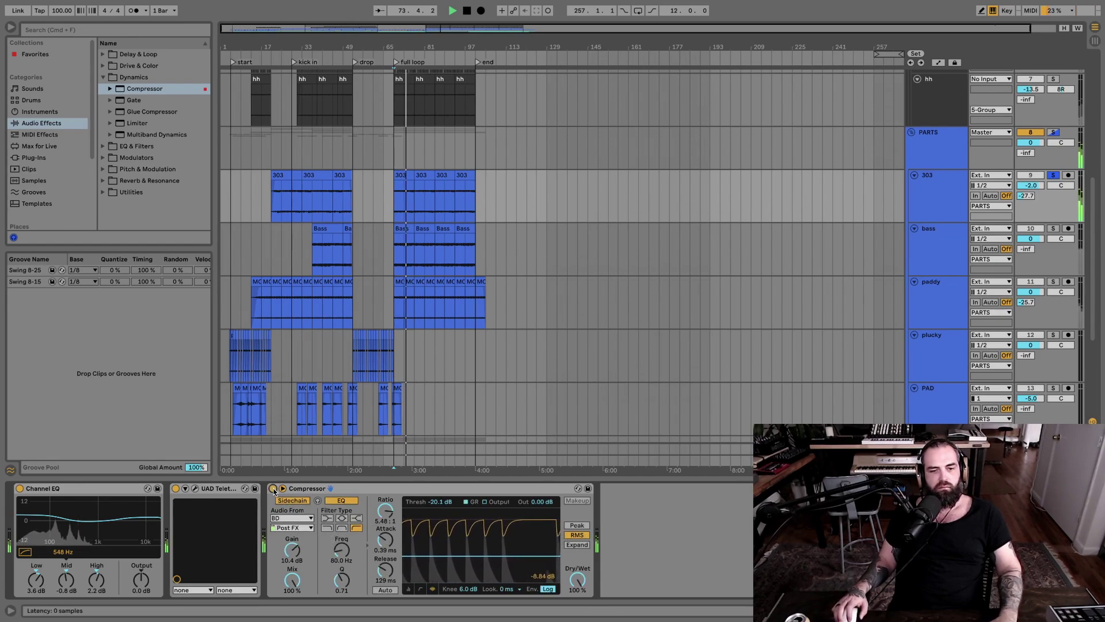
{"action": "left_click", "coordinate": [273, 489]}
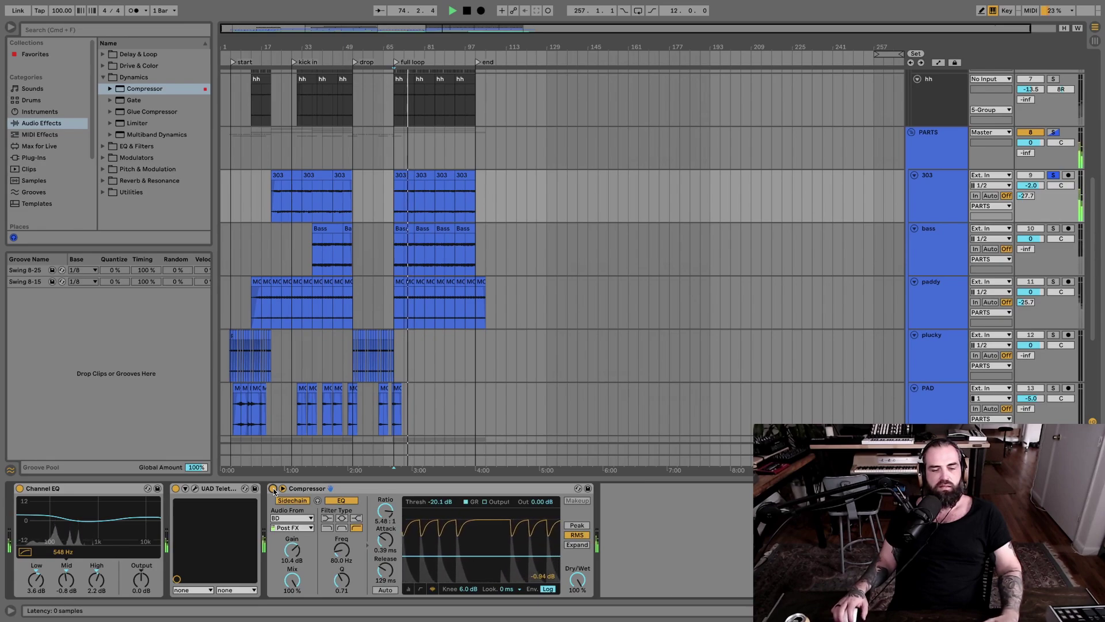
{"action": "left_click", "coordinate": [1051, 177]}
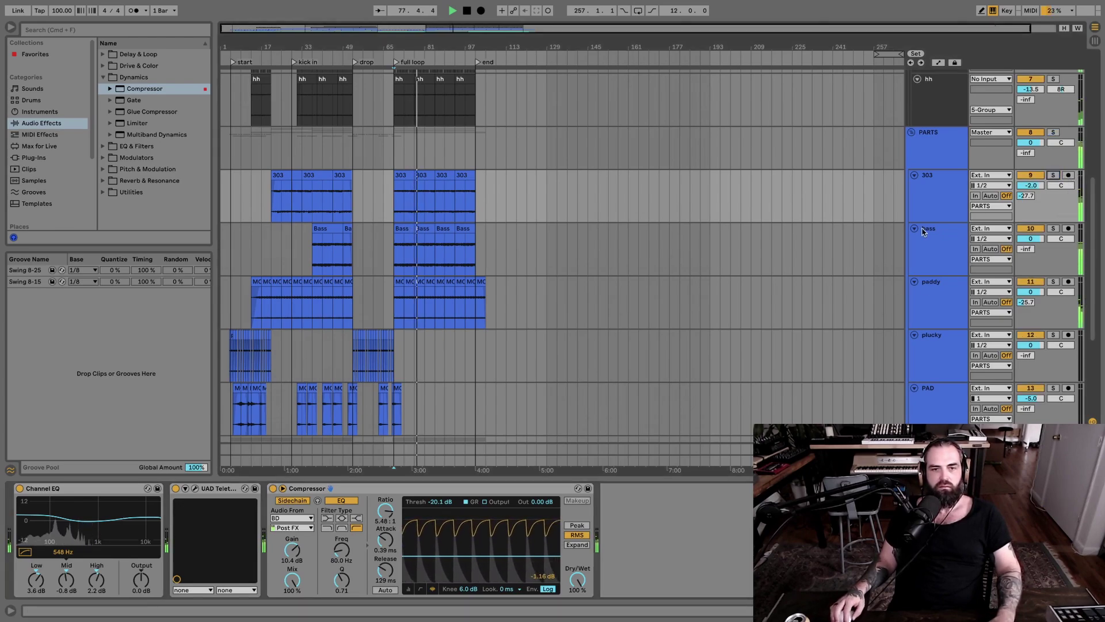
Step: Copy the 303 track's sidechained Compressor to the end of the bass track's device chain and solo that track
{"action": "left_click", "coordinate": [456, 492]}
{"action": "key", "text": "space"}
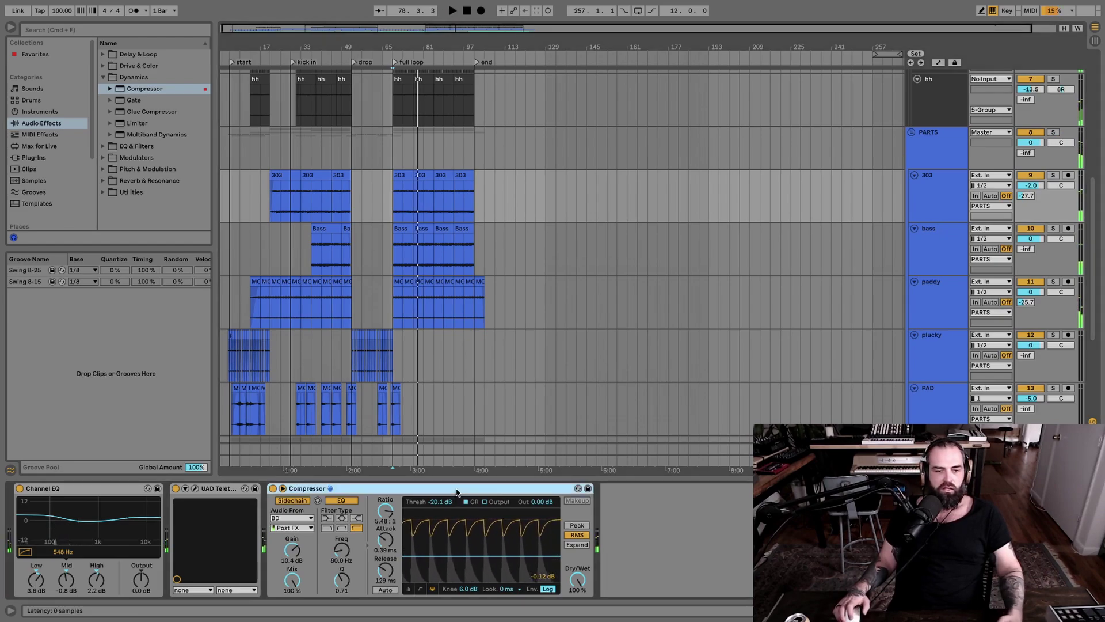
{"action": "left_click", "coordinate": [1053, 229]}
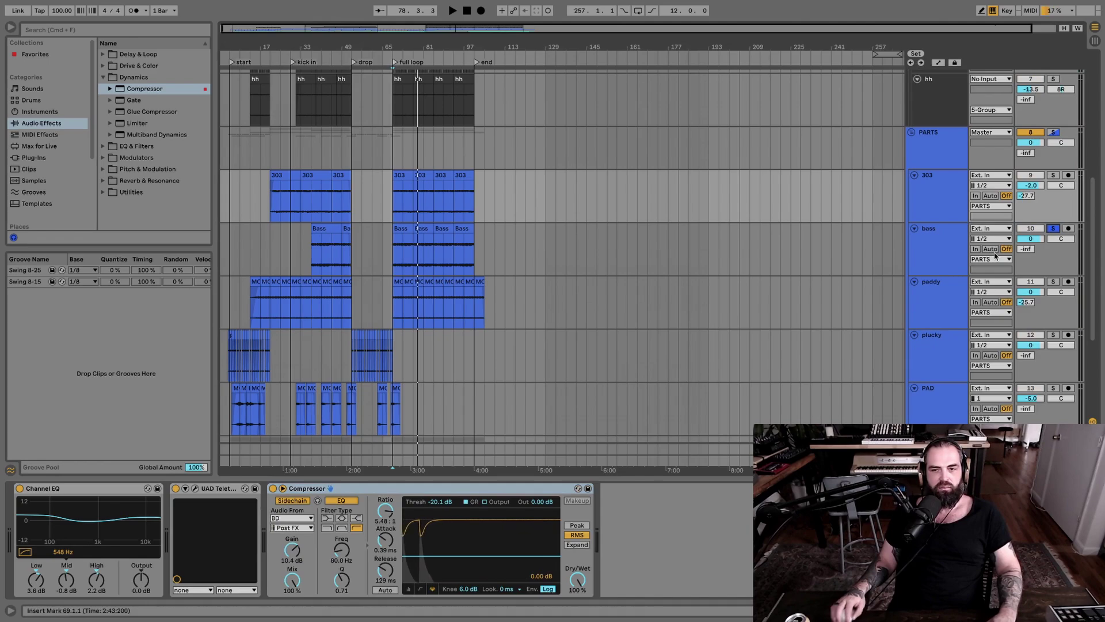
{"action": "left_click", "coordinate": [930, 233]}
{"action": "left_click", "coordinate": [291, 564]}
{"action": "key", "text": "super+v"}
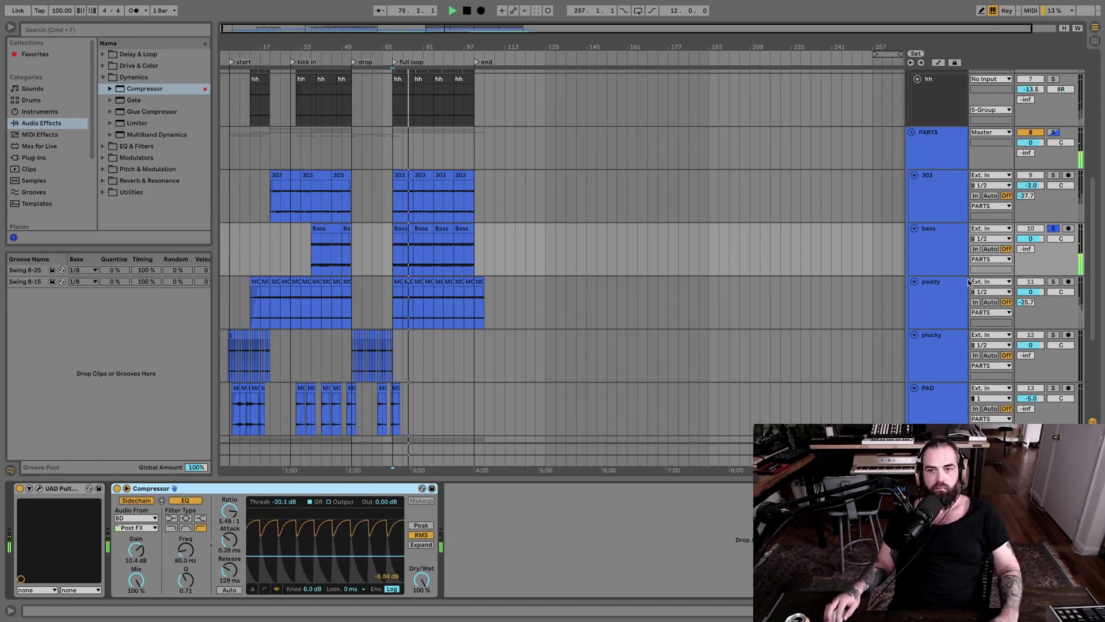
Step: Copy the same sidechained Compressor to the end of the paddy track's chain, after EchoBoy Jr
{"action": "left_click", "coordinate": [937, 299]}
{"action": "left_click", "coordinate": [445, 529]}
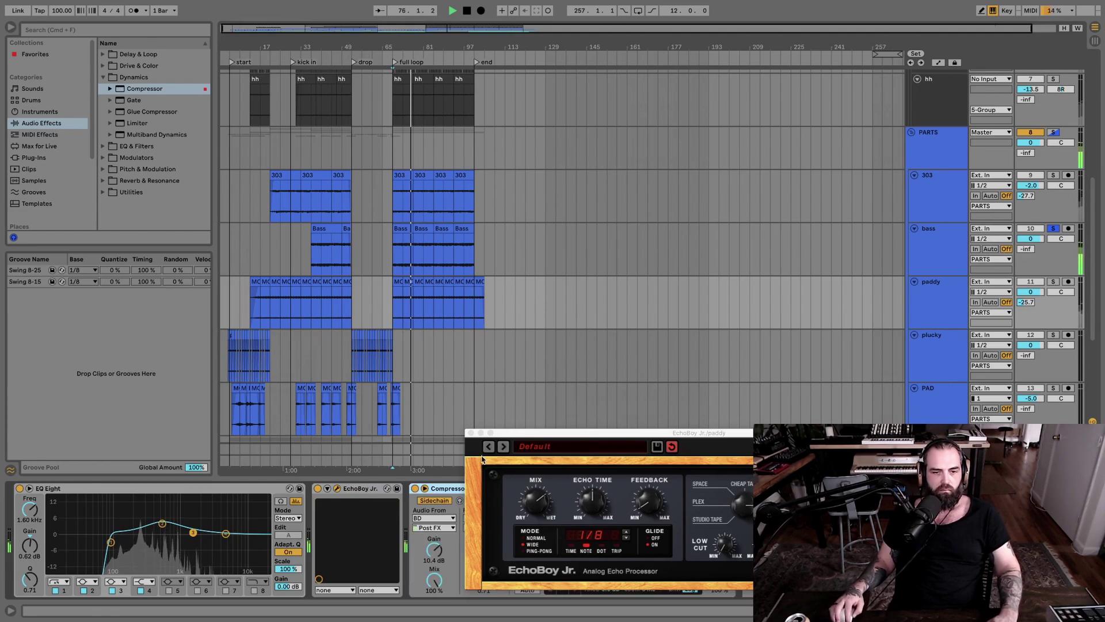
{"action": "key", "text": "super+v"}
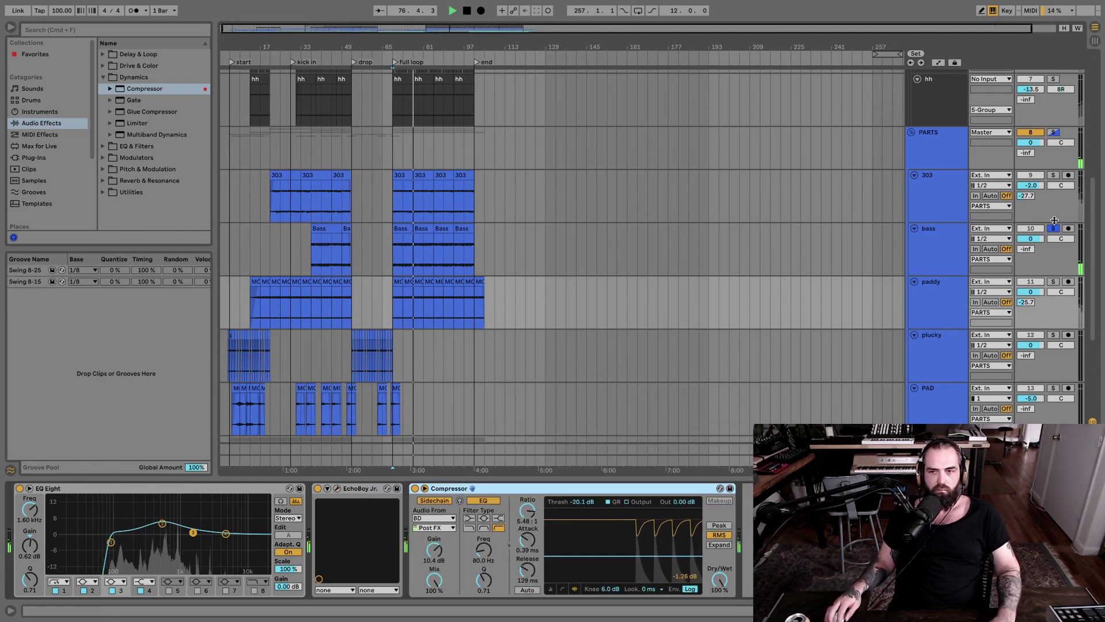
Step: Unsolo the bass track and set the paddy Compressor's sidechain gain to 3.68 dB during playback
{"action": "left_click", "coordinate": [1053, 228]}
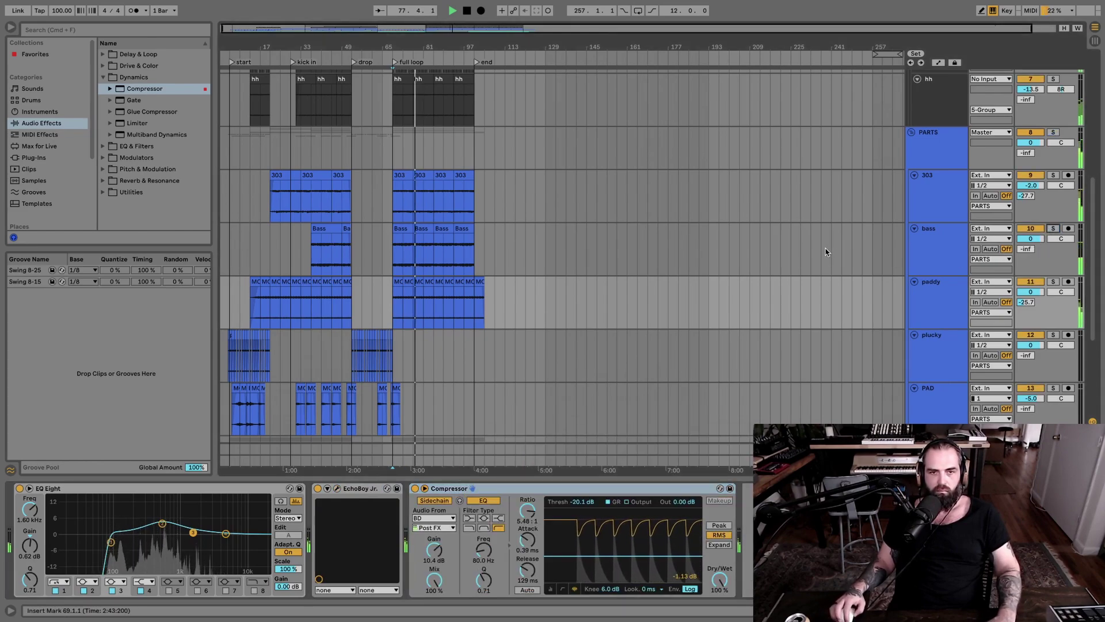
{"action": "left_click", "coordinate": [924, 306]}
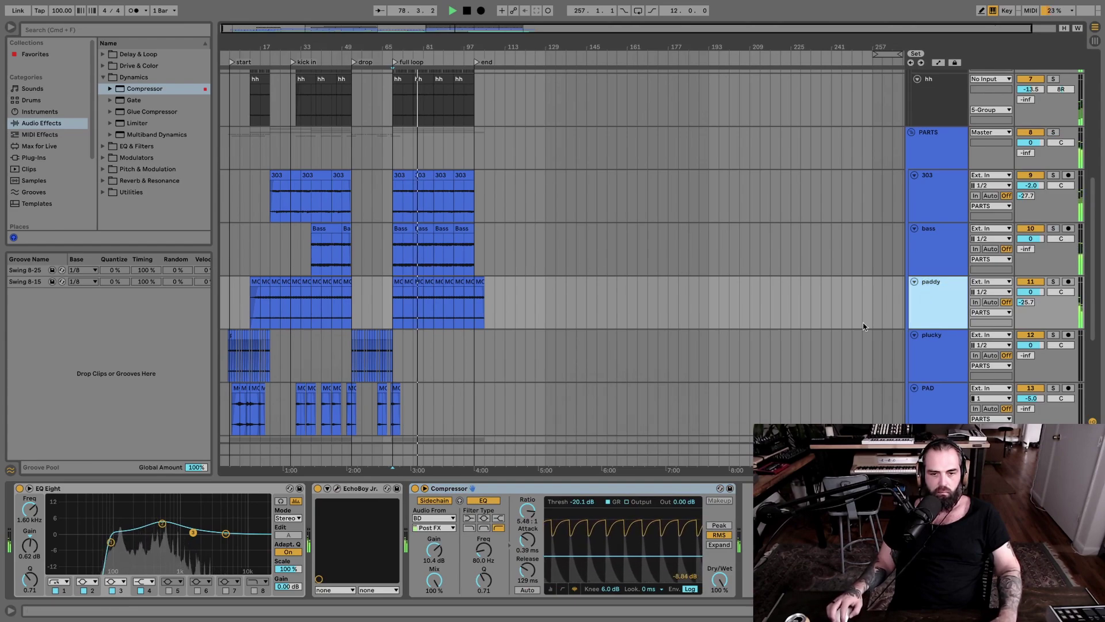
{"action": "left_click_drag", "start_coordinate": [433, 550], "coordinate": [433, 573]}
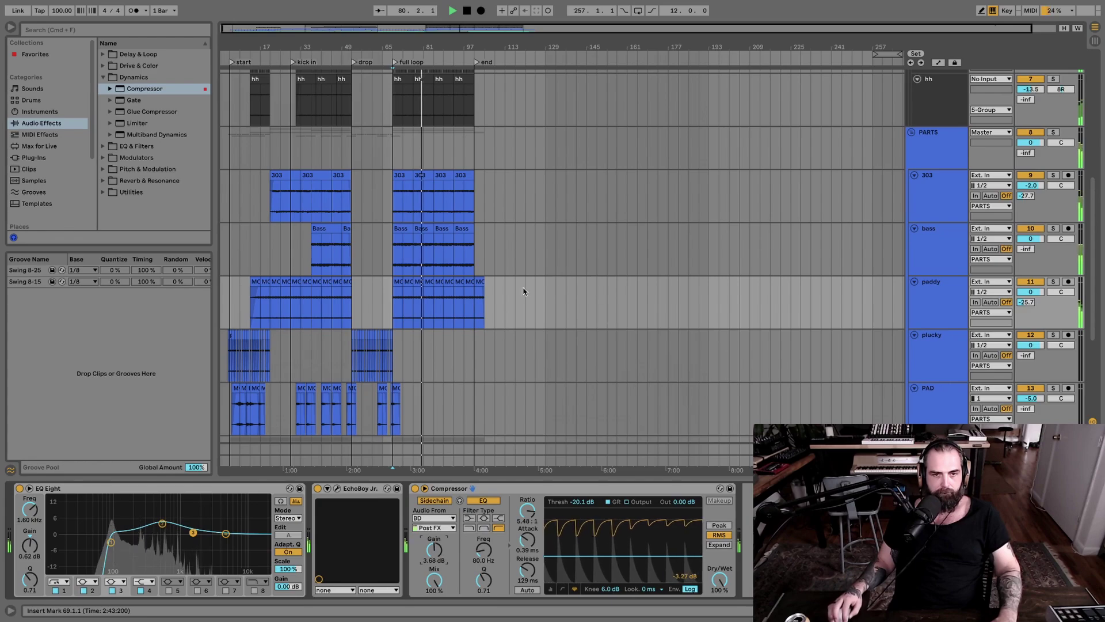
Step: Collapse the DRUM, PARTS and FX groups in the arrangement
{"action": "scroll", "coordinate": [573, 277], "scroll_direction": "up", "scroll_amount": 6}
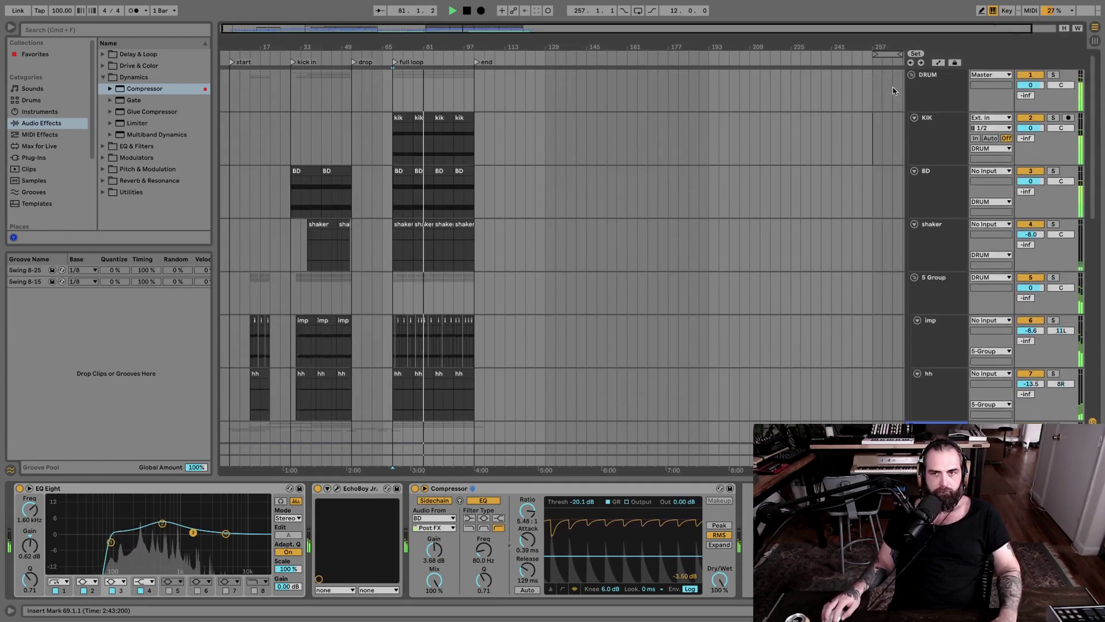
{"action": "left_click", "coordinate": [911, 74]}
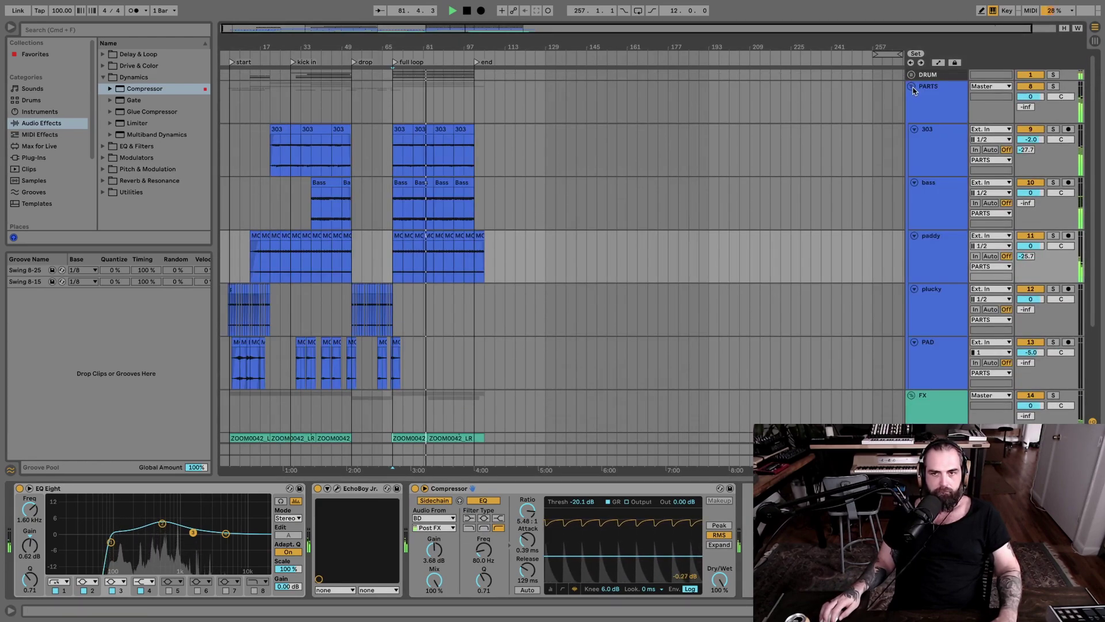
{"action": "left_click", "coordinate": [912, 86]}
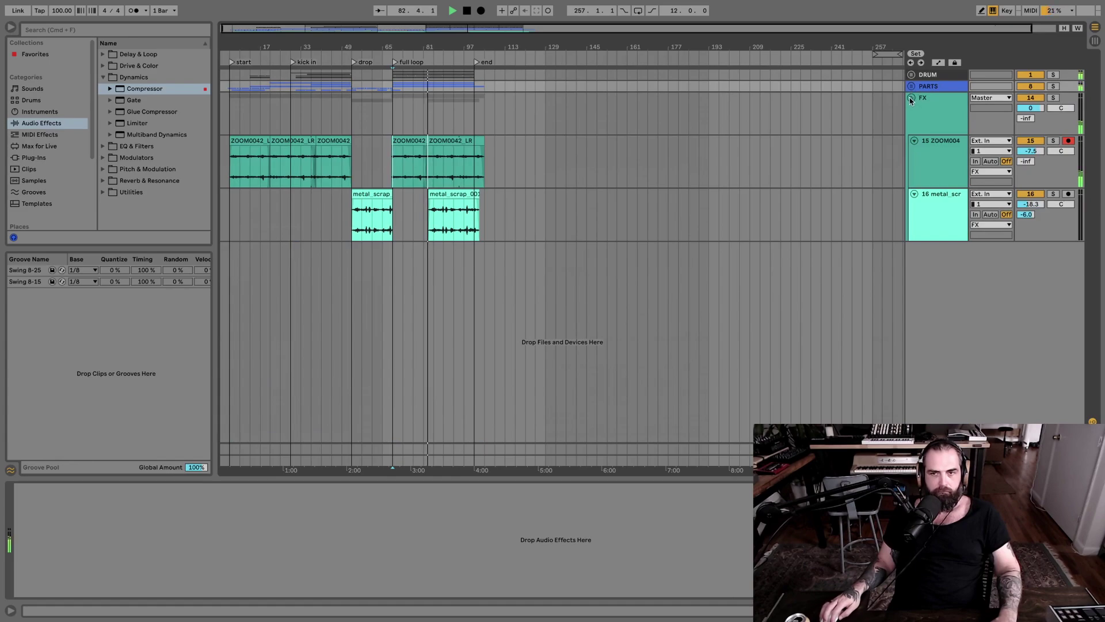
{"action": "left_click", "coordinate": [911, 98]}
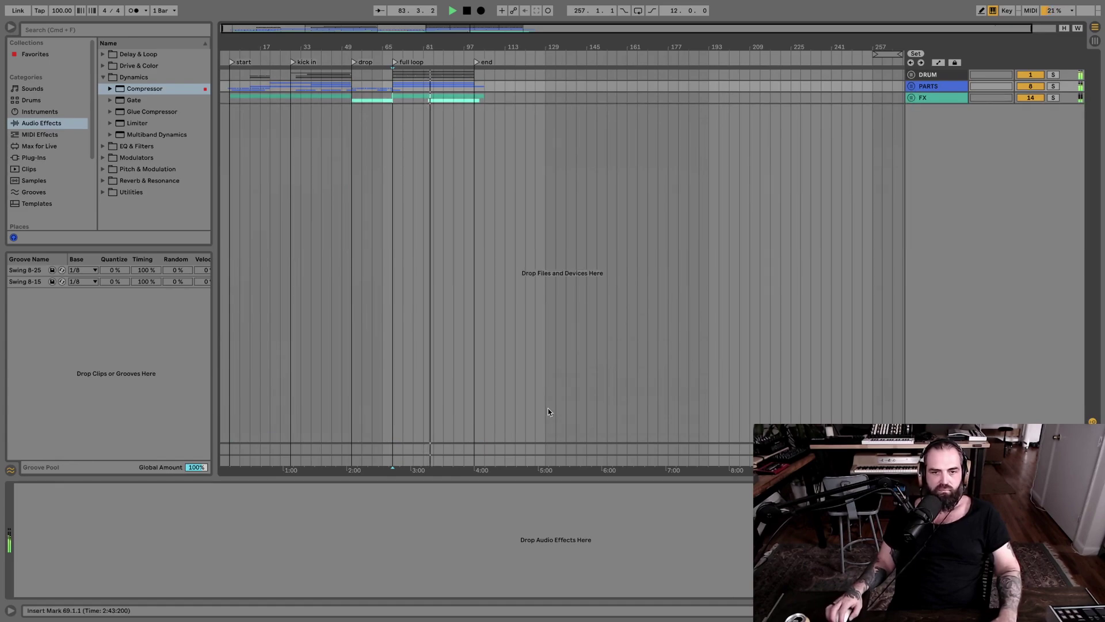
Step: Expand the DRUM group and play the KIK and BD tracks soloed together from 69.1.1
{"action": "left_click", "coordinate": [911, 76]}
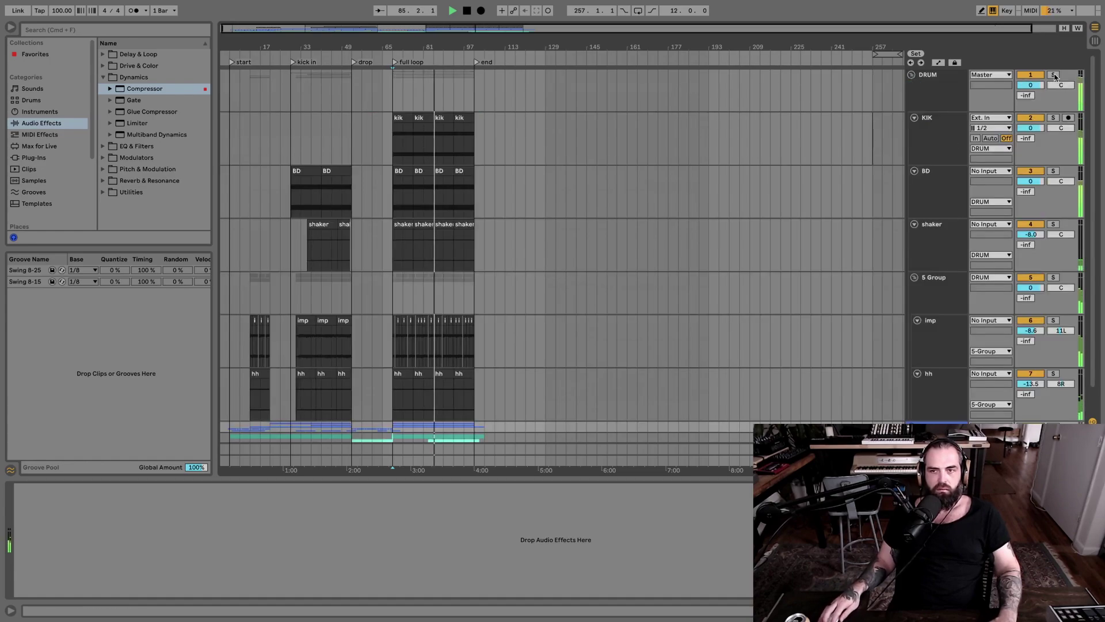
{"action": "scroll", "coordinate": [471, 303], "scroll_direction": "down", "scroll_amount": 2}
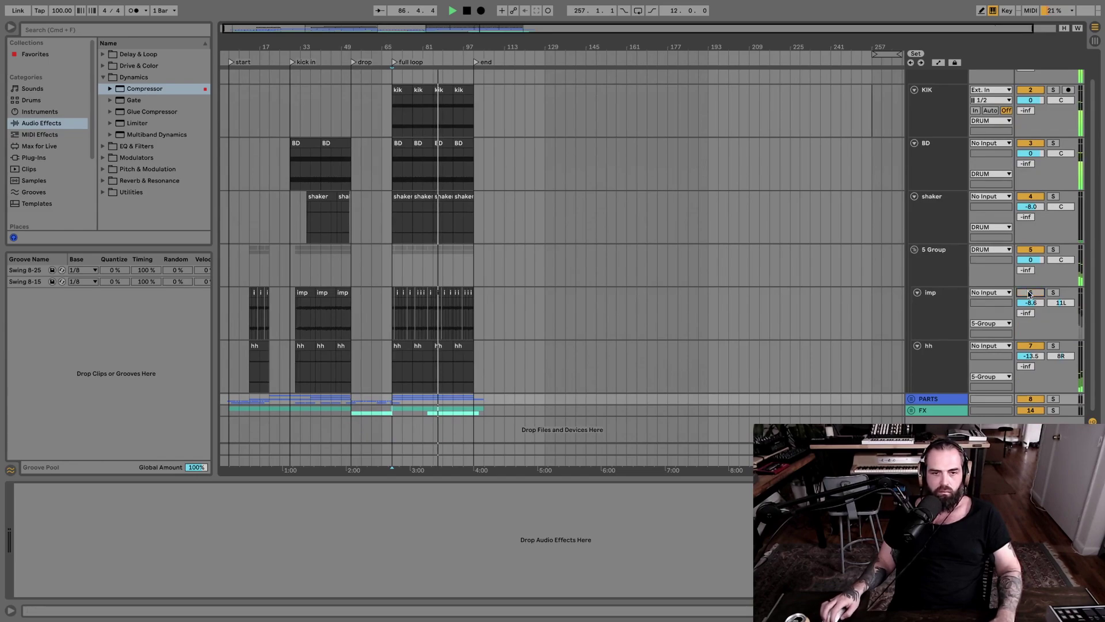
{"action": "scroll", "coordinate": [527, 267], "scroll_direction": "up", "scroll_amount": 2}
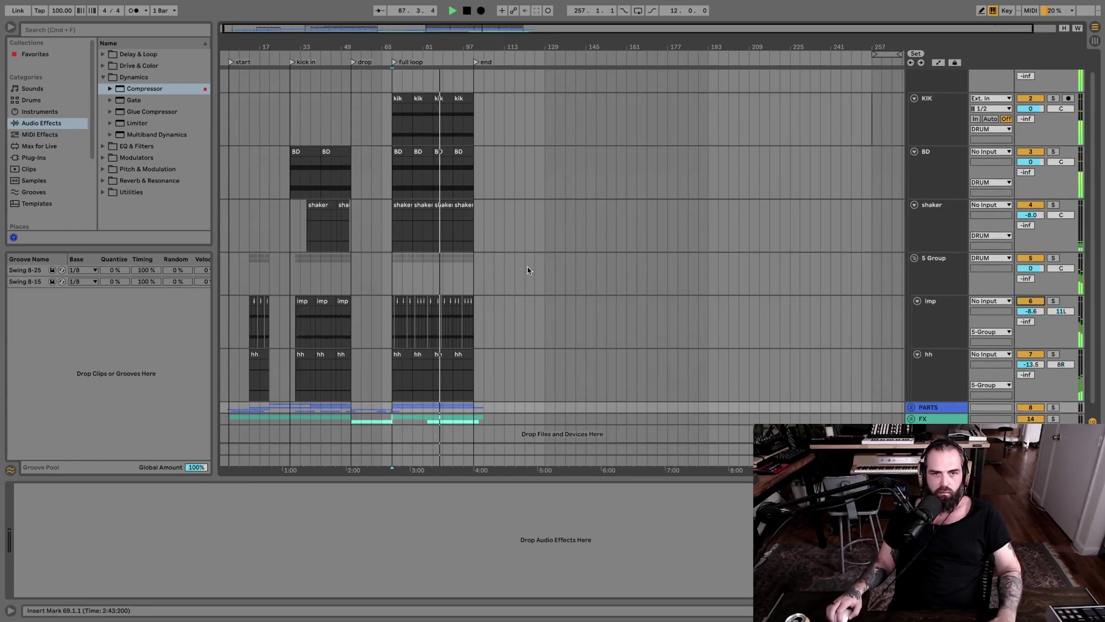
{"action": "left_click", "coordinate": [932, 121]}
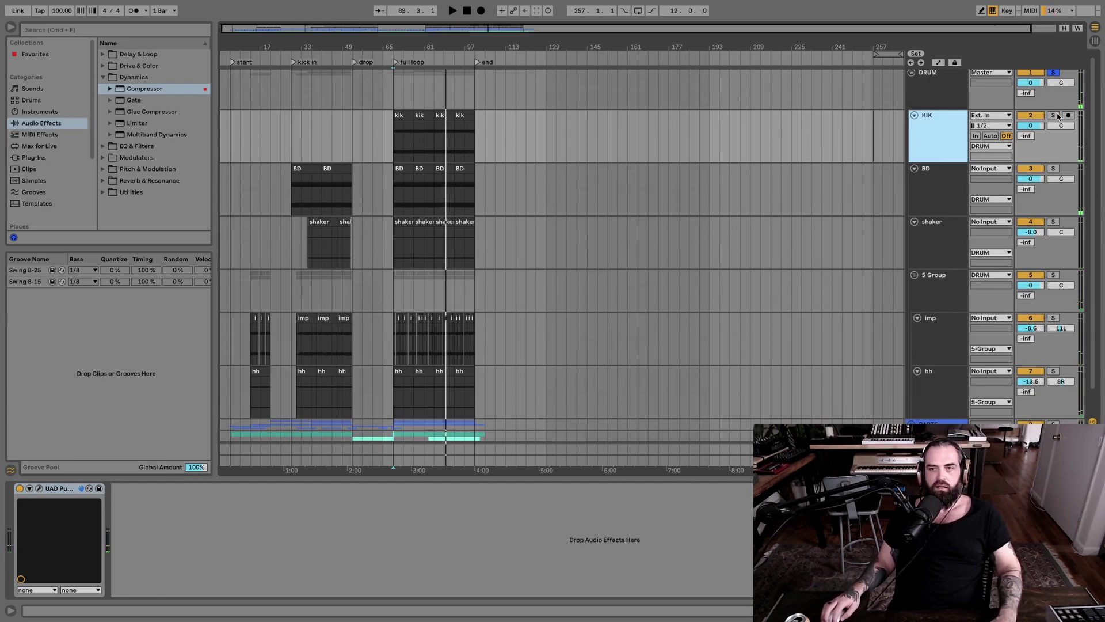
{"action": "left_click", "coordinate": [1056, 116]}
{"action": "key", "text": "space"}
{"action": "left_click", "coordinate": [1053, 169]}
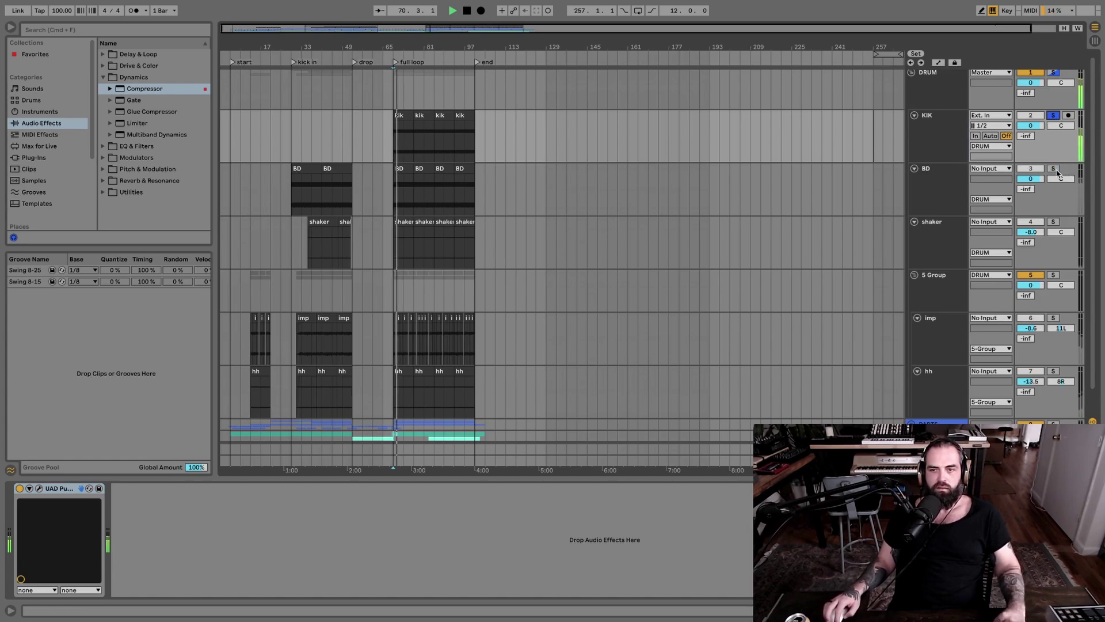
{"action": "left_click", "coordinate": [1055, 169]}
Step: Group the KIK and BD tracks inside the DRUM group
{"action": "left_click", "coordinate": [939, 122]}
{"action": "left_click", "coordinate": [936, 173], "text": "shift"}
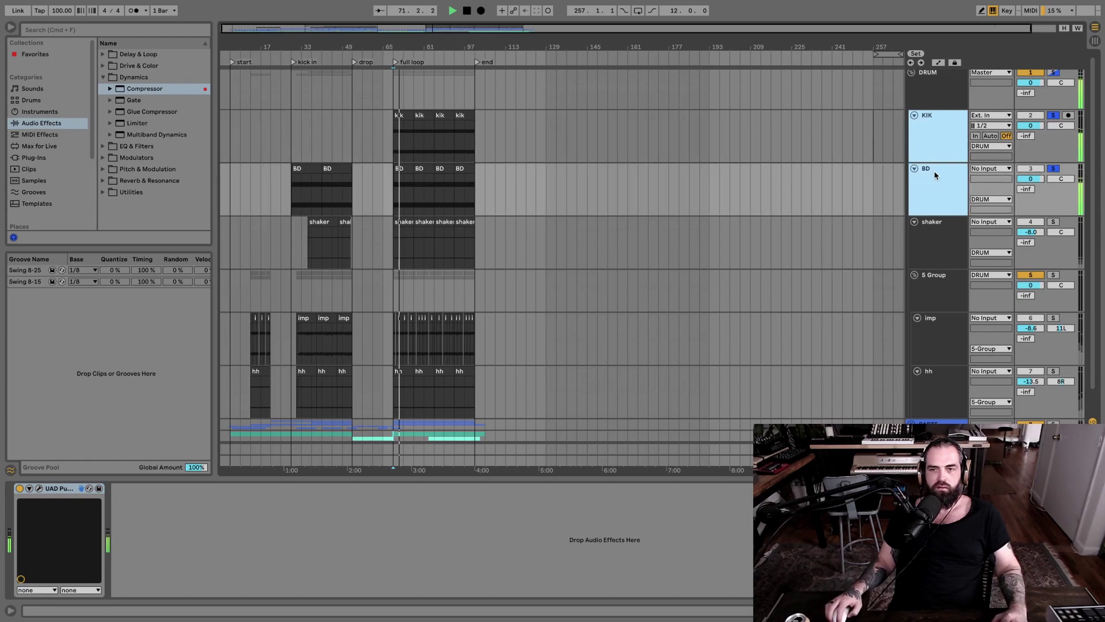
{"action": "right_click", "coordinate": [937, 174]}
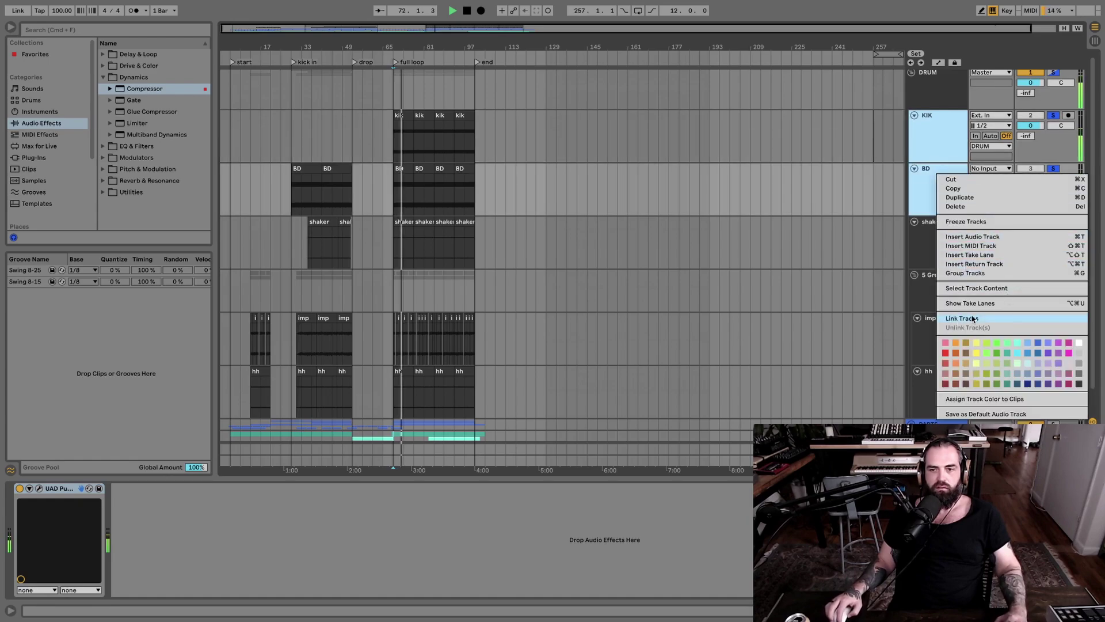
{"action": "left_click", "coordinate": [972, 275]}
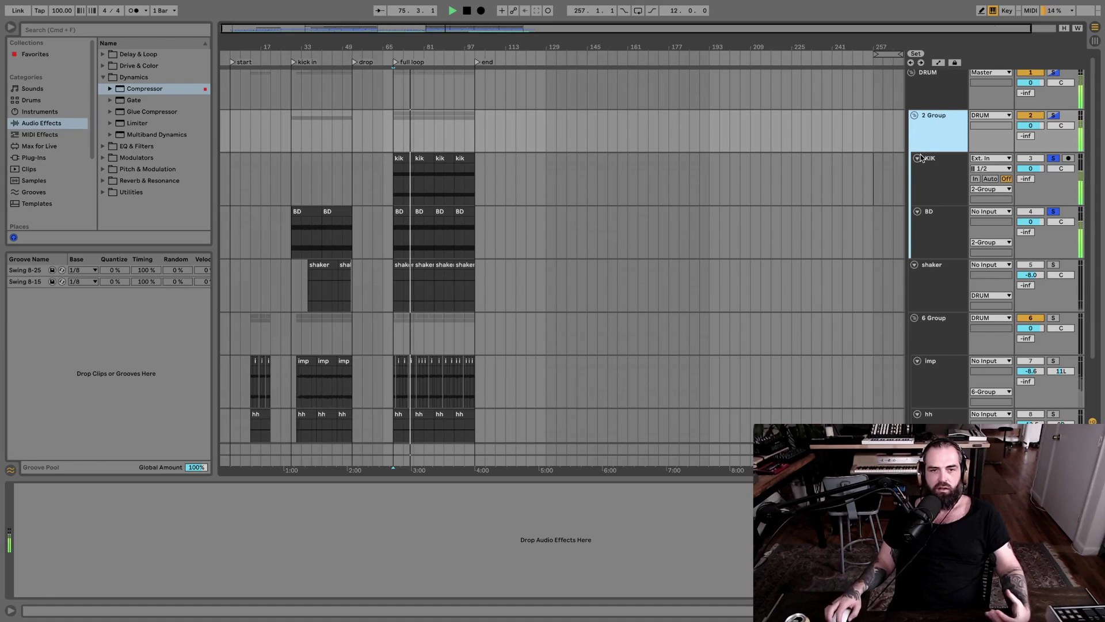
Step: Unsolo the KIK and BD tracks to hear the full mix, and solo BD on its own
{"action": "scroll", "coordinate": [930, 179], "scroll_direction": "down", "scroll_amount": 1}
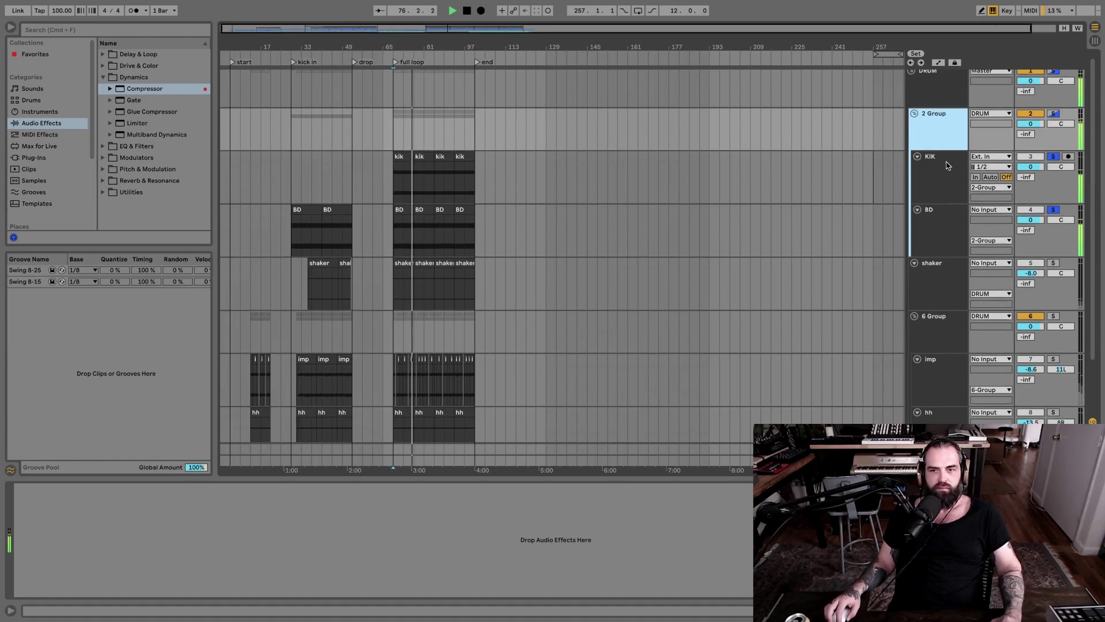
{"action": "left_click", "coordinate": [1054, 156]}
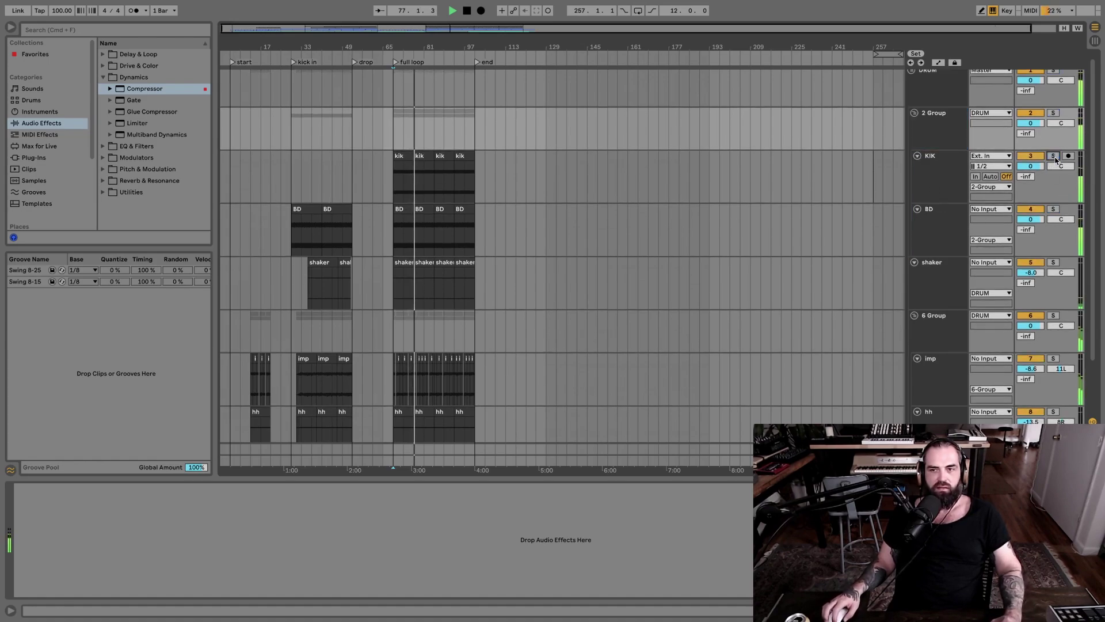
{"action": "left_click", "coordinate": [1054, 209]}
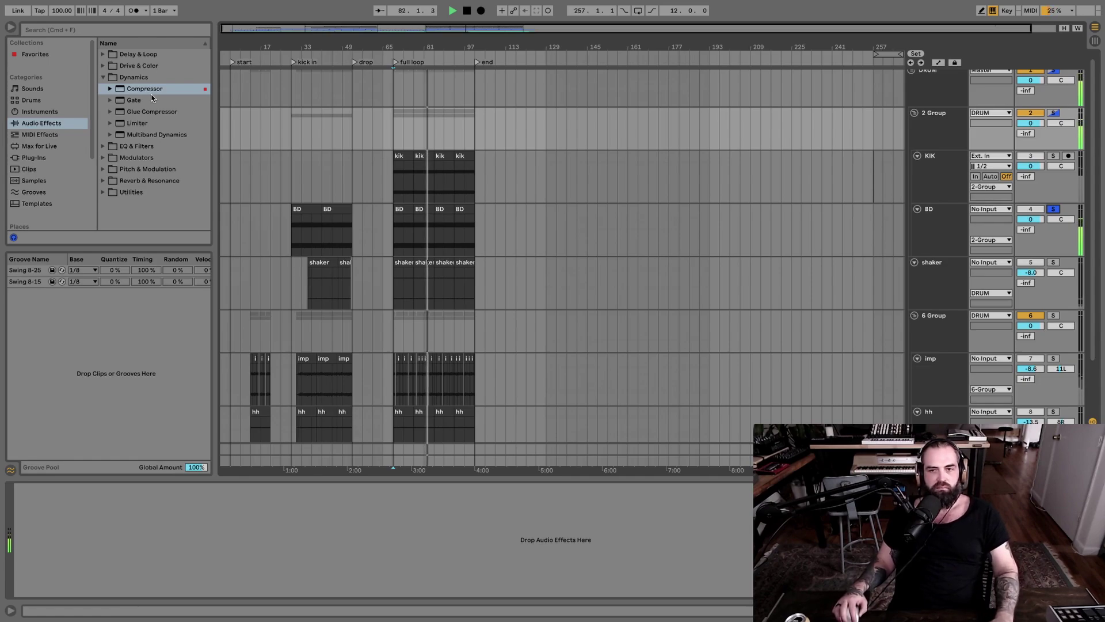
Step: Add a Compressor to the end of the KIK track's device chain and enable its sidechain with BD as the source
{"action": "left_click", "coordinate": [931, 167]}
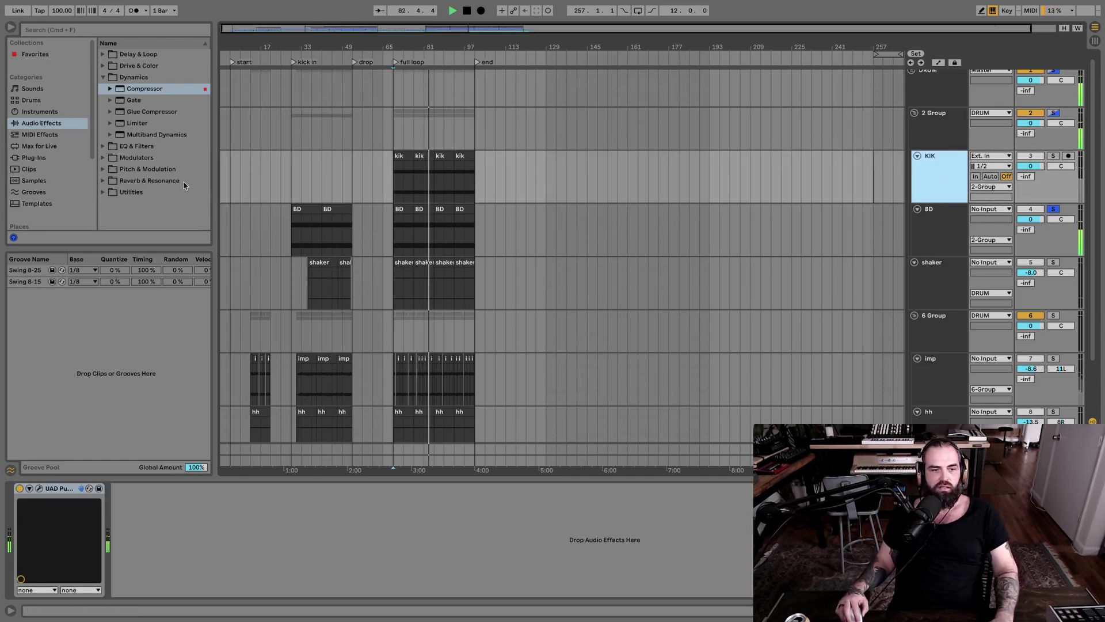
{"action": "left_click_drag", "start_coordinate": [144, 89], "coordinate": [246, 524]}
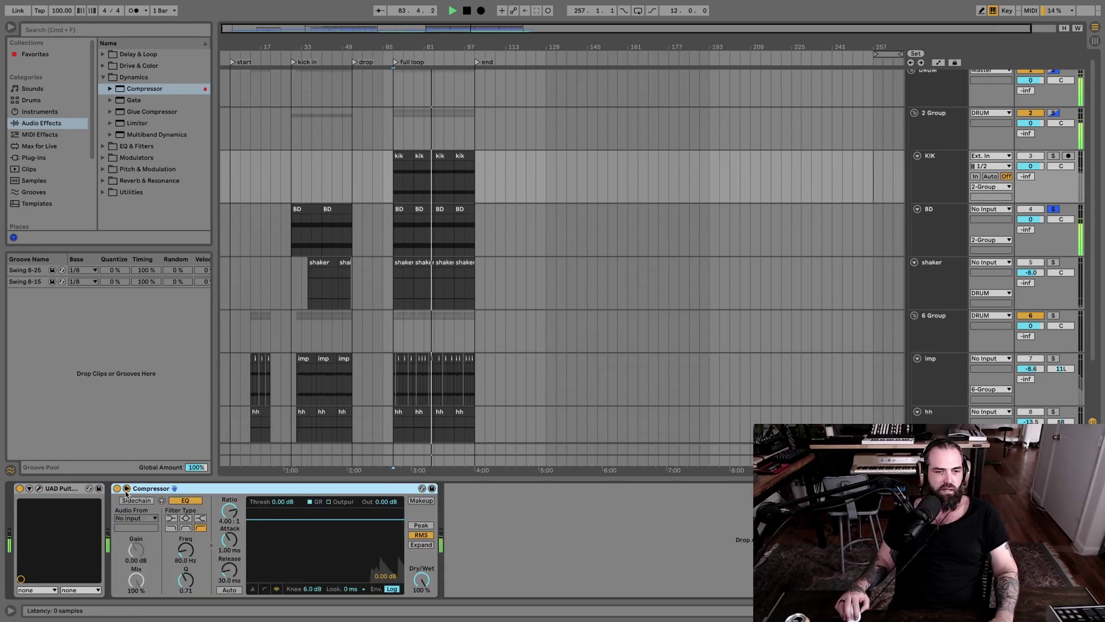
{"action": "left_click", "coordinate": [137, 499]}
{"action": "left_click", "coordinate": [130, 518]}
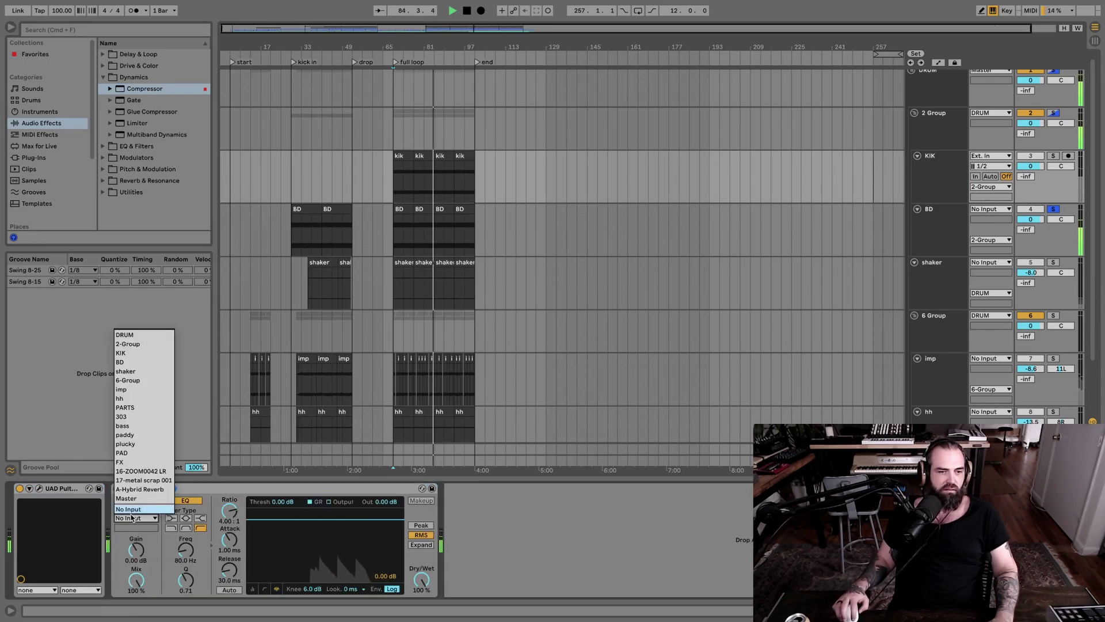
{"action": "left_click", "coordinate": [132, 361]}
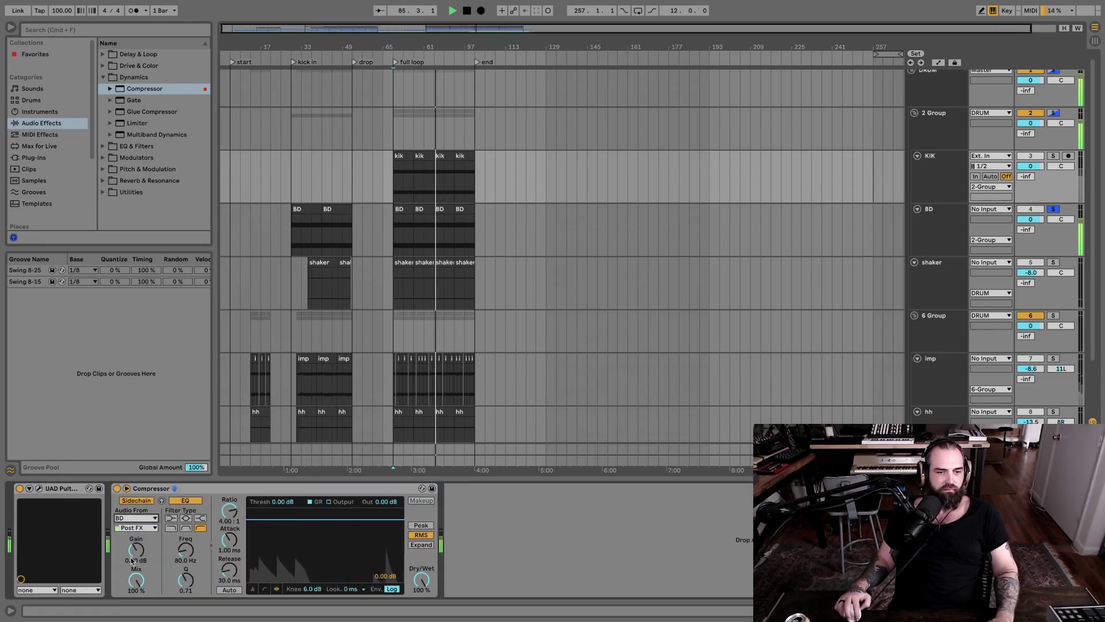
Step: Set the KIK Compressor's sidechain gain to 7.49 dB and threshold to -15.1 dB, and unsolo BD
{"action": "left_click_drag", "start_coordinate": [136, 550], "coordinate": [136, 530]}
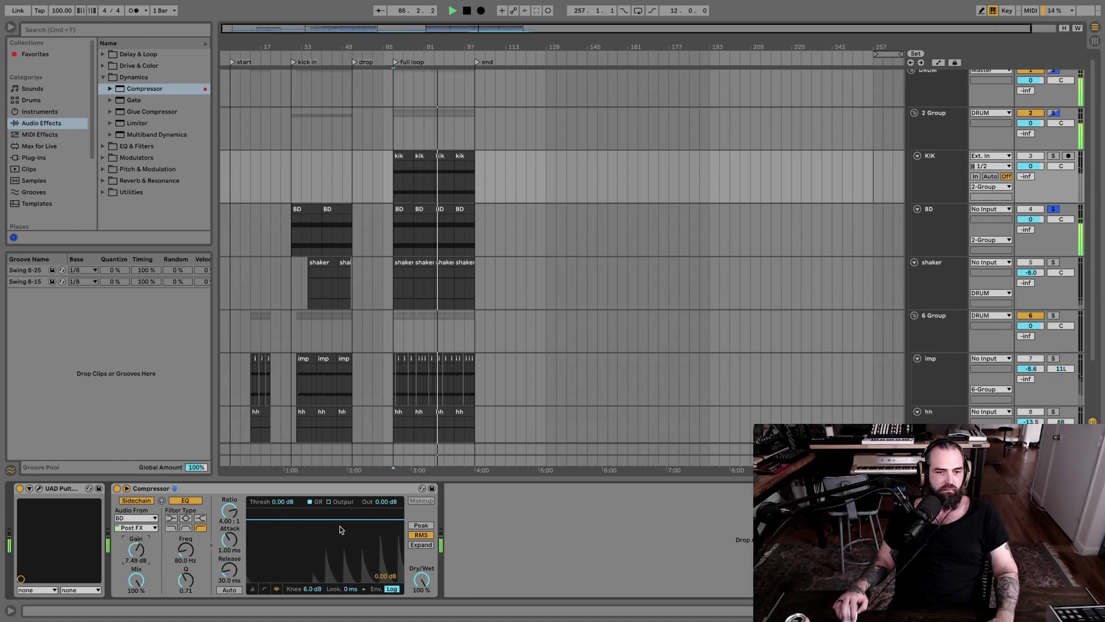
{"action": "left_click_drag", "start_coordinate": [325, 535], "coordinate": [326, 547]}
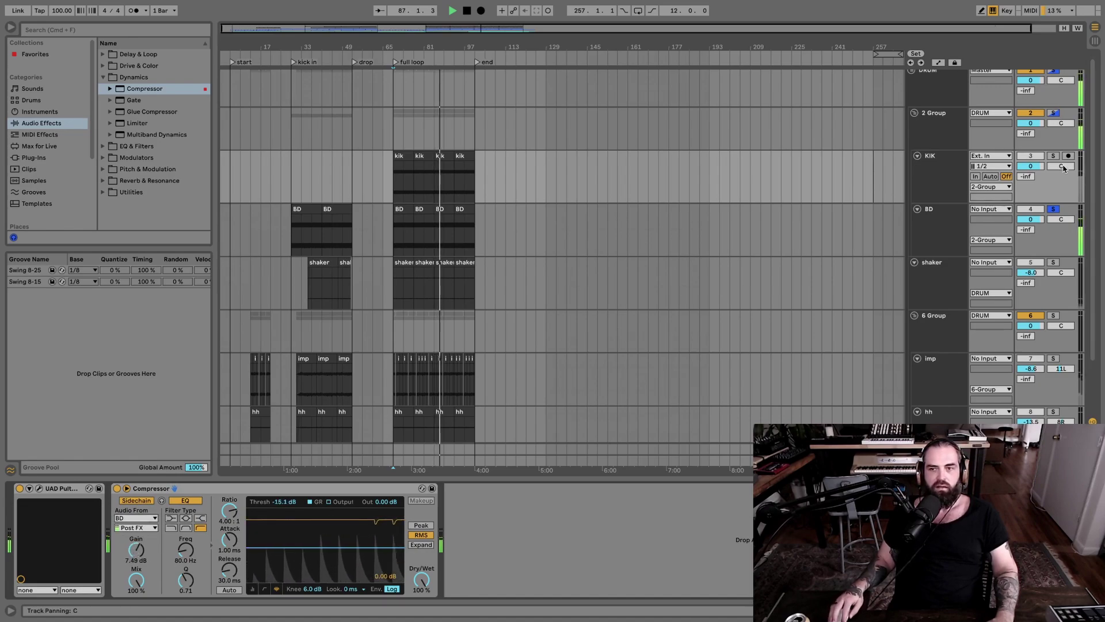
{"action": "left_click", "coordinate": [1053, 209]}
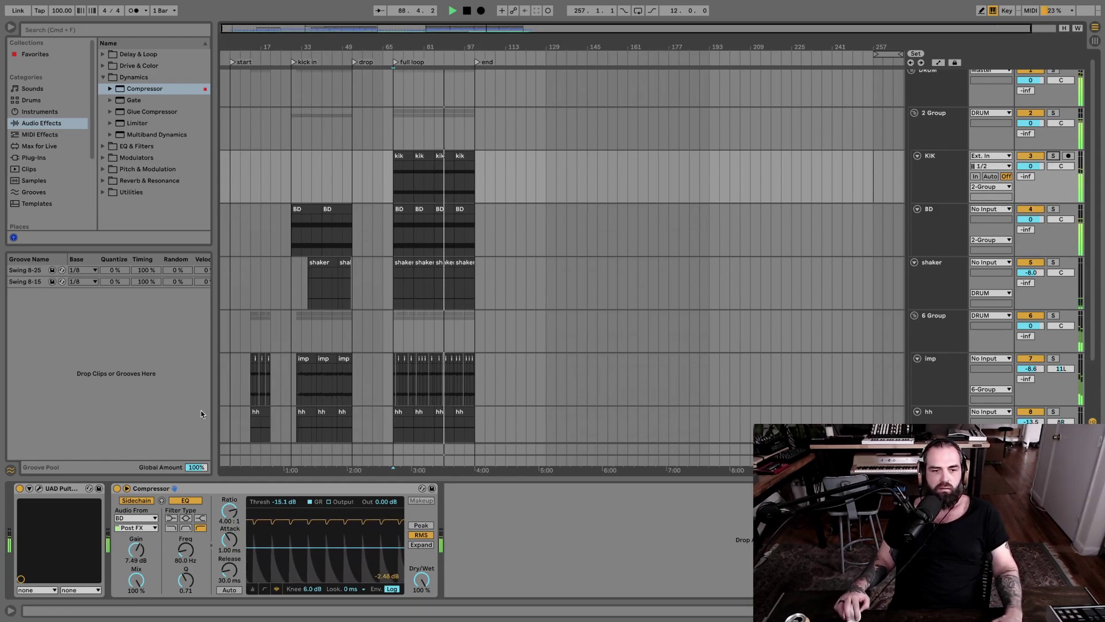
Step: Compare the mix with the KIK Compressor bypassed, and set its attack to 3.16 ms and sidechain gain to 11.0 dB
{"action": "left_click", "coordinate": [117, 488]}
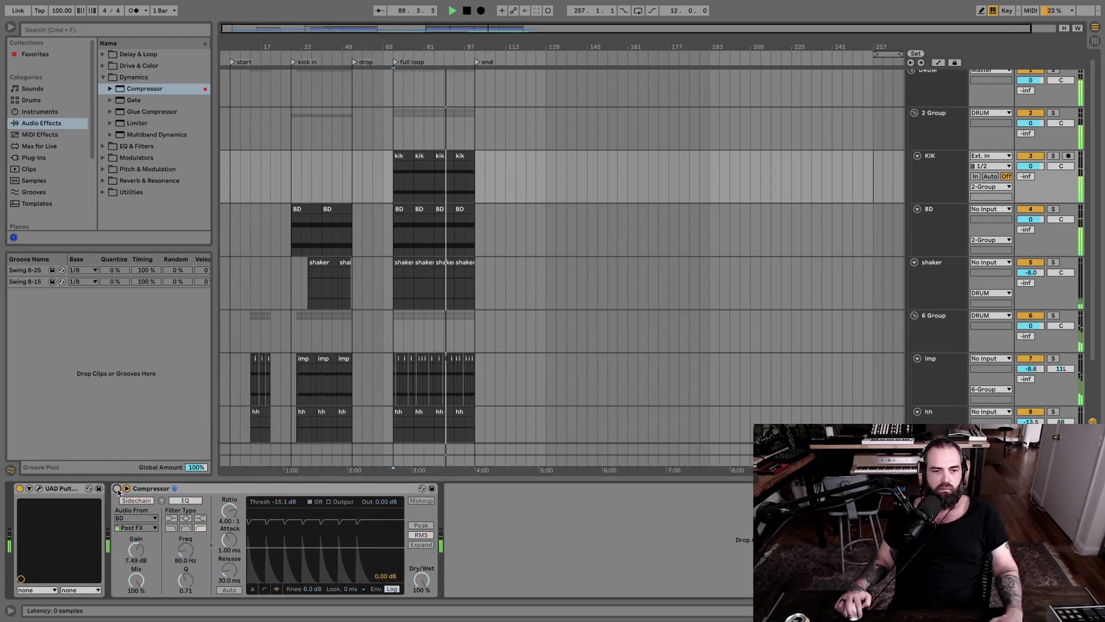
{"action": "left_click", "coordinate": [117, 488]}
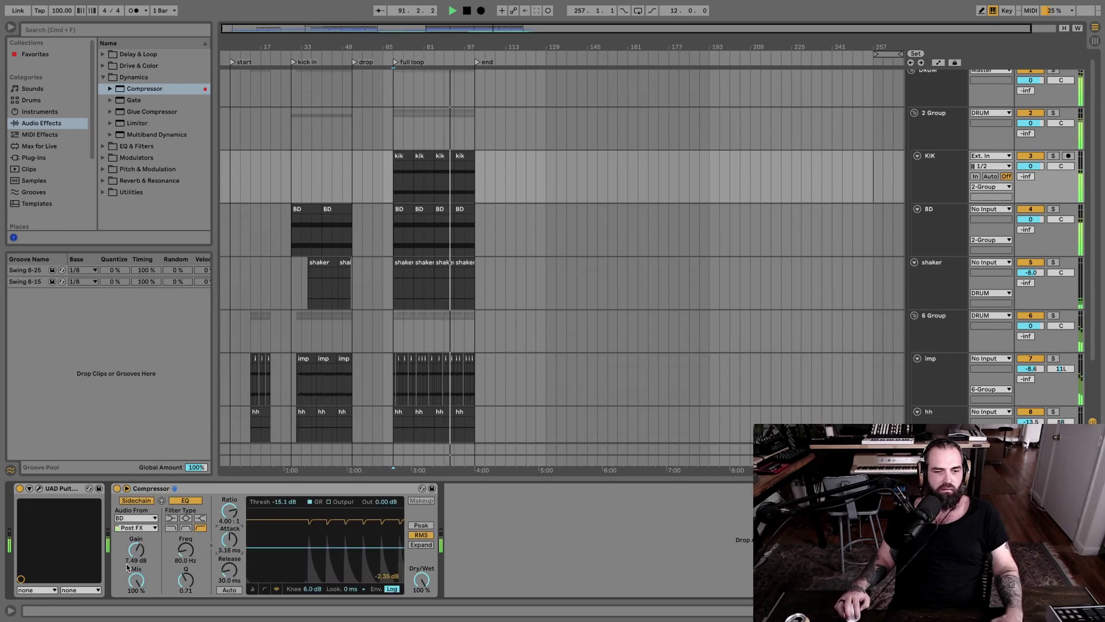
{"action": "left_click_drag", "start_coordinate": [136, 550], "coordinate": [136, 533]}
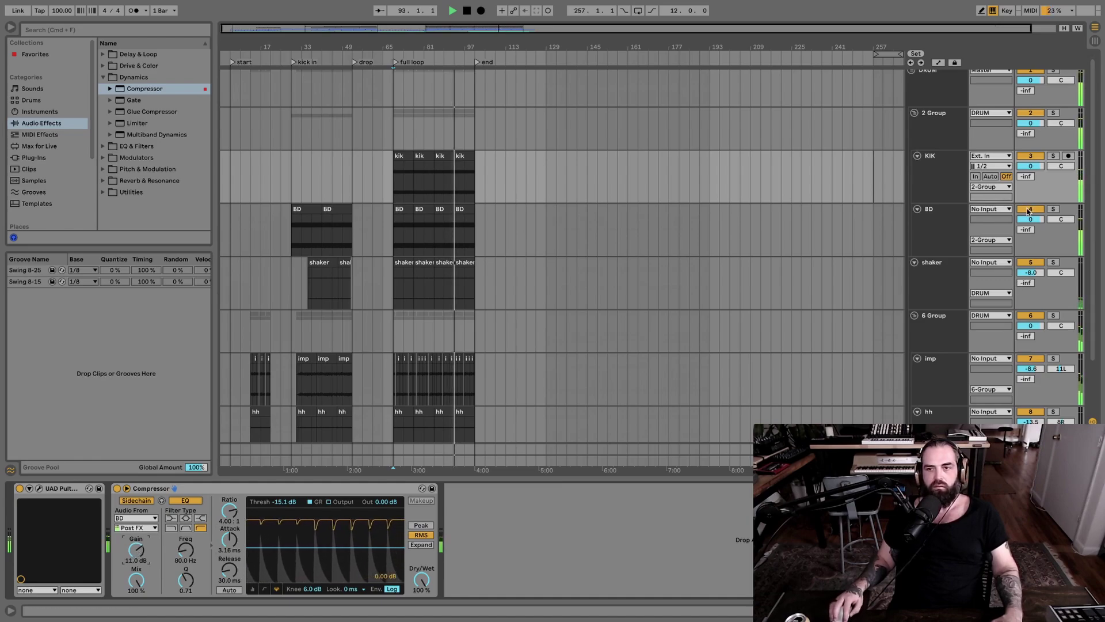
Step: Solo the 2 Group and compare the kicks with the KIK Compressor bypassed and active
{"action": "left_click", "coordinate": [1054, 114]}
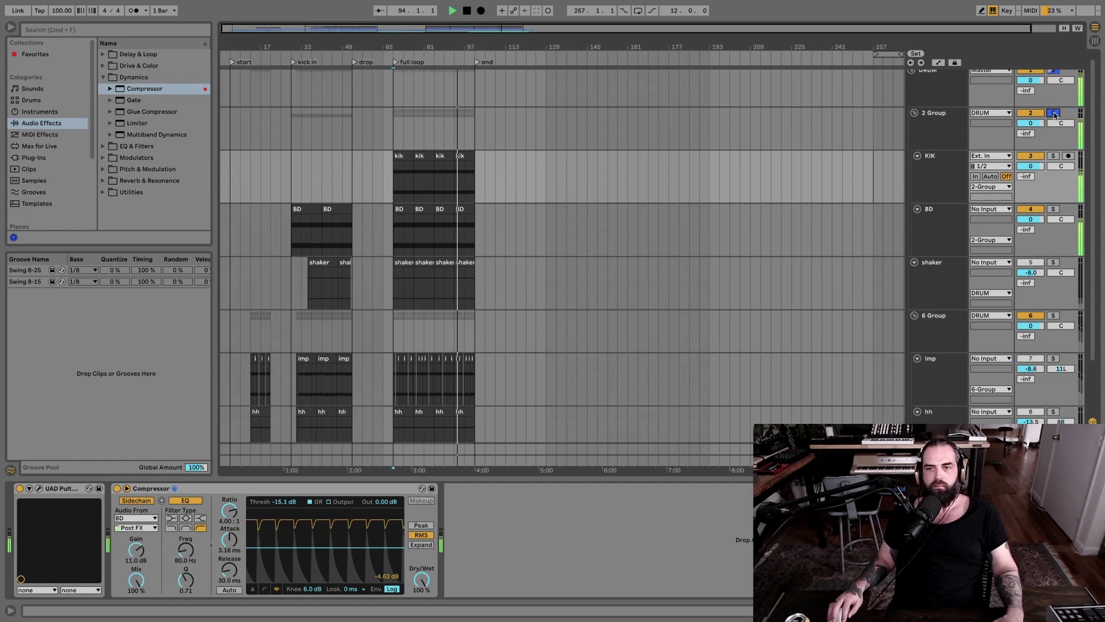
{"action": "left_click", "coordinate": [116, 488]}
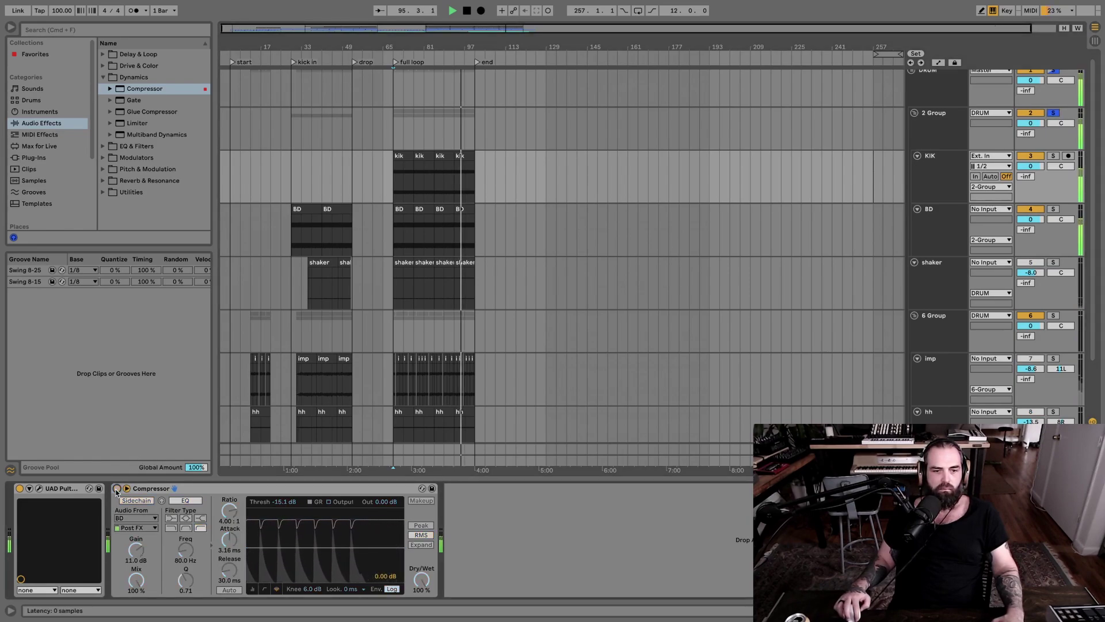
{"action": "left_click", "coordinate": [117, 488]}
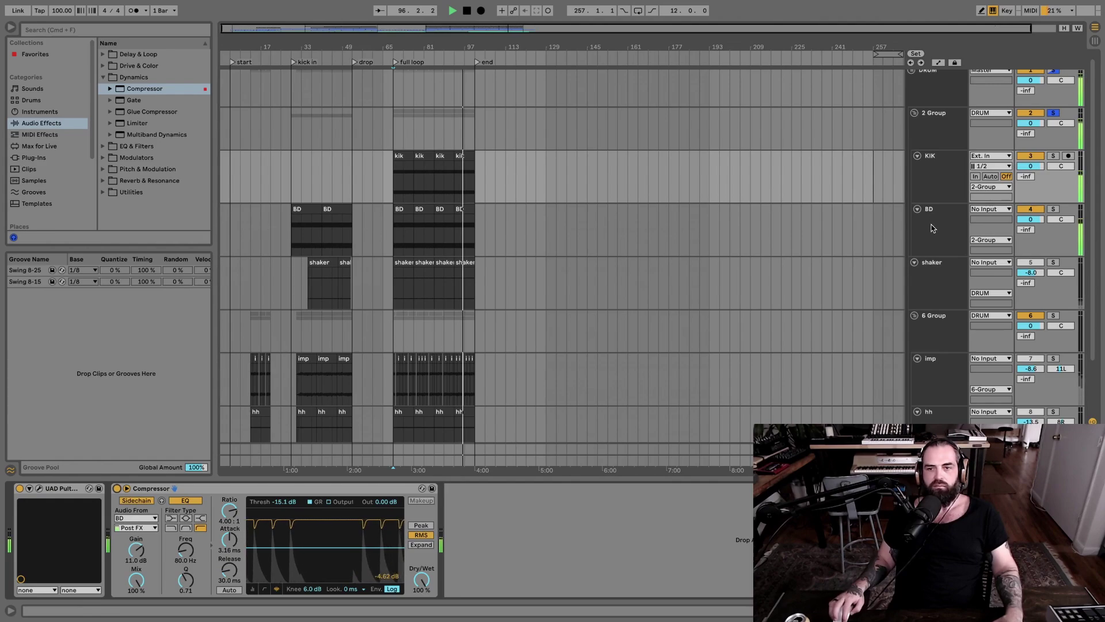
Step: Select the BD track to show its device chain and solo it
{"action": "left_click", "coordinate": [1035, 212]}
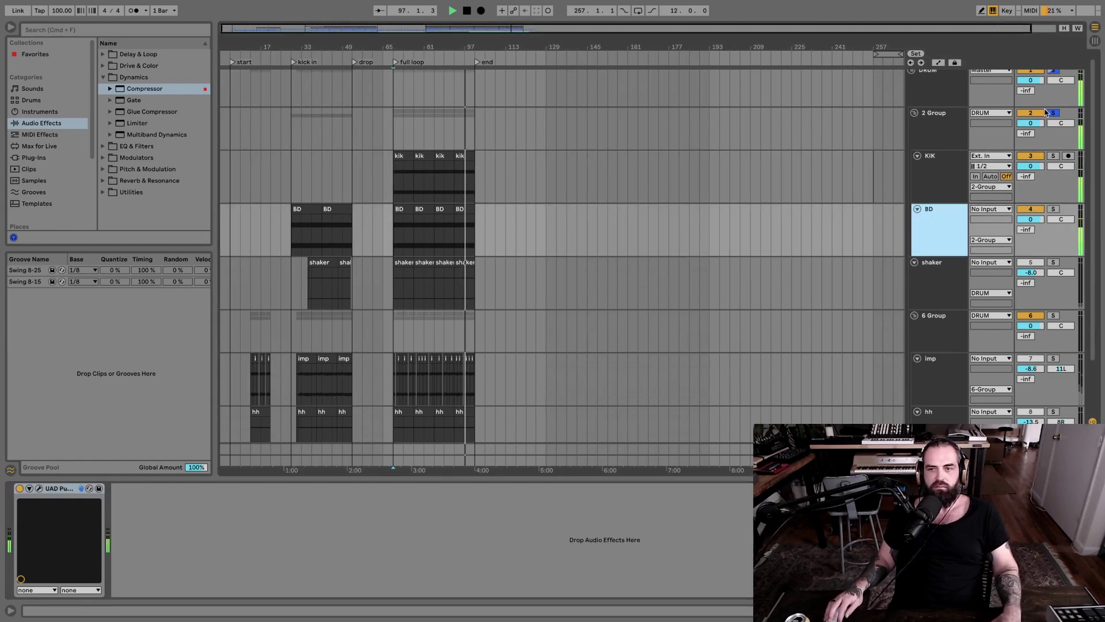
{"action": "left_click", "coordinate": [1028, 210]}
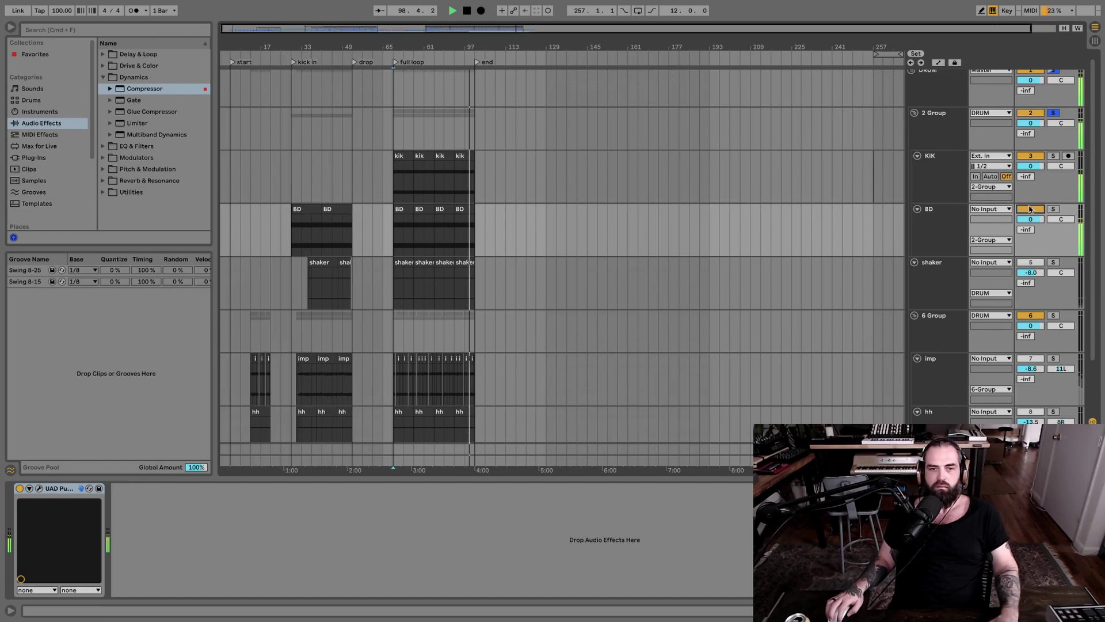
{"action": "left_click", "coordinate": [931, 210]}
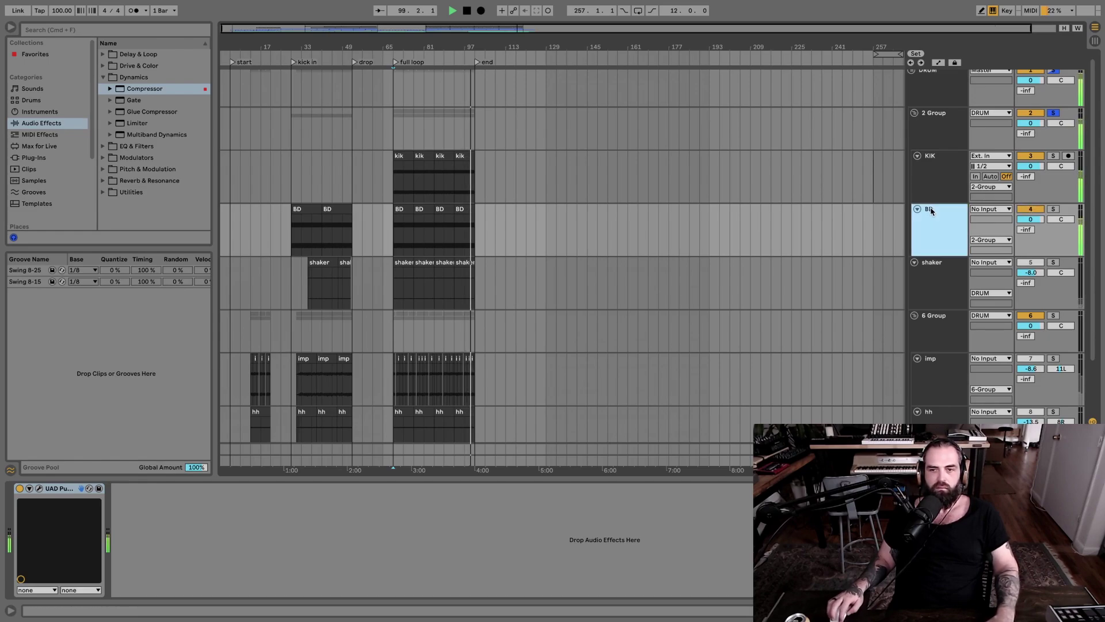
{"action": "left_click", "coordinate": [1052, 210]}
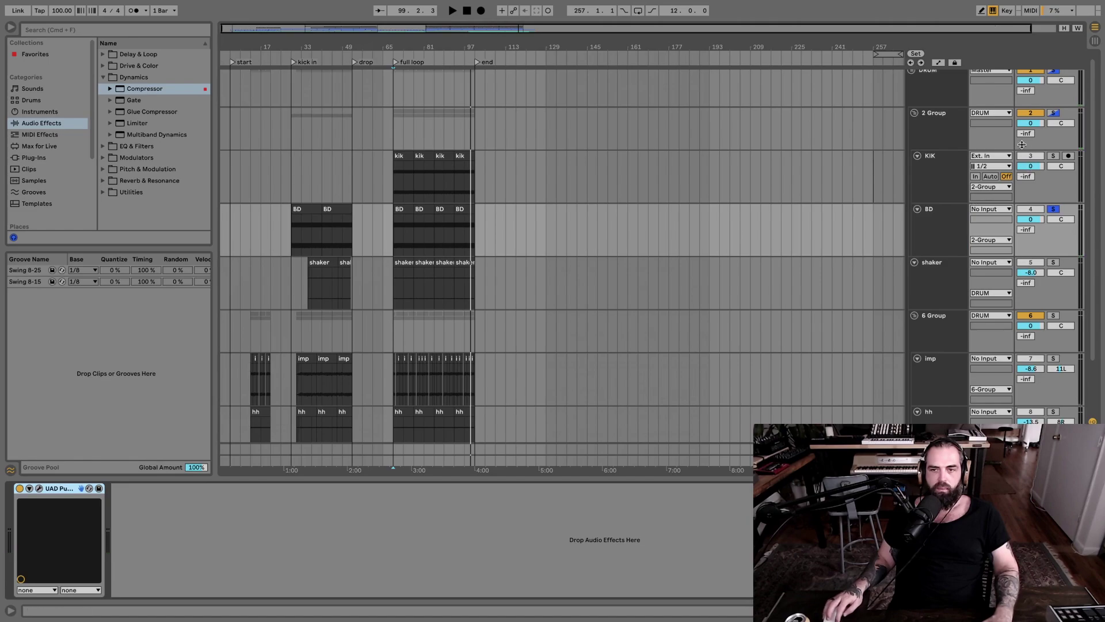
Step: Add an EQ Eight at the start of the KIK track's device chain, with band 1 as a low cut at 36.1 Hz
{"action": "left_click", "coordinate": [935, 158]}
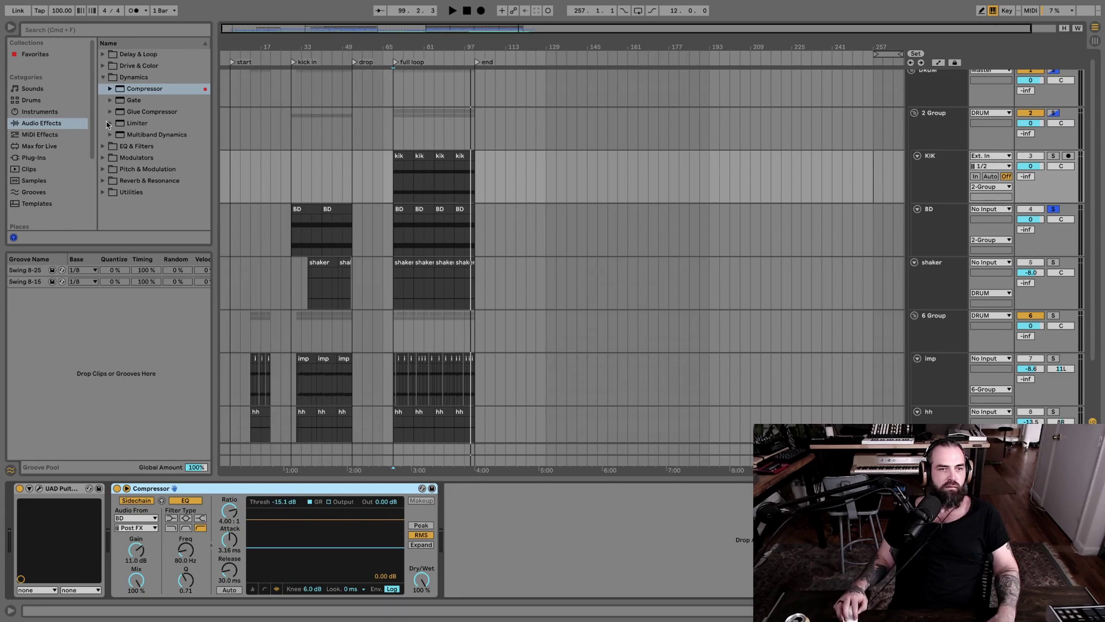
{"action": "left_click", "coordinate": [103, 146]}
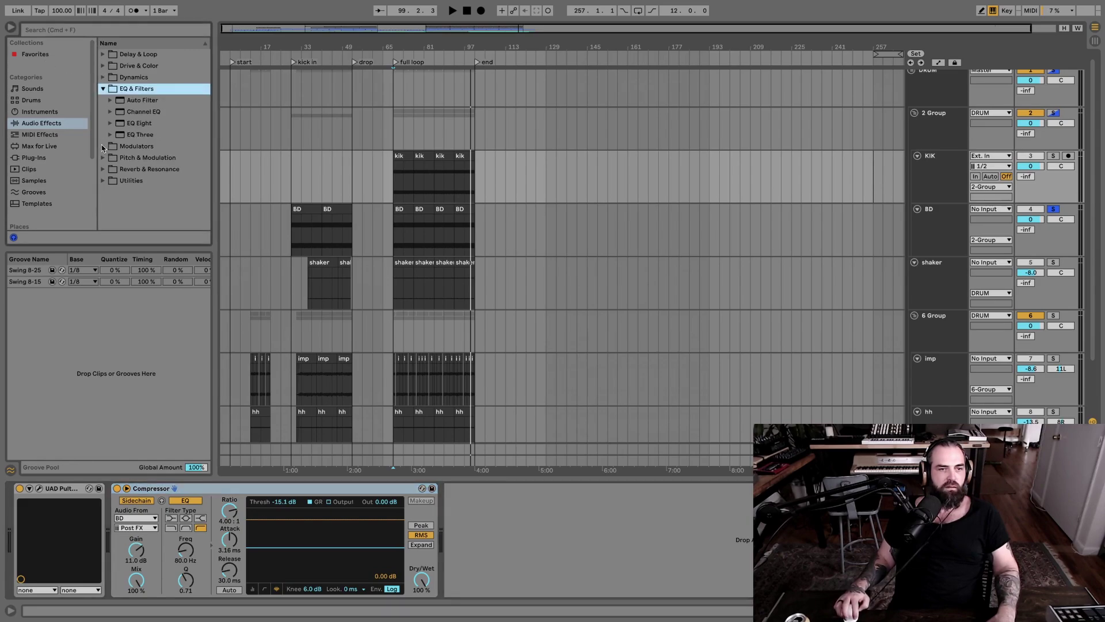
{"action": "left_click_drag", "start_coordinate": [139, 123], "coordinate": [460, 578]}
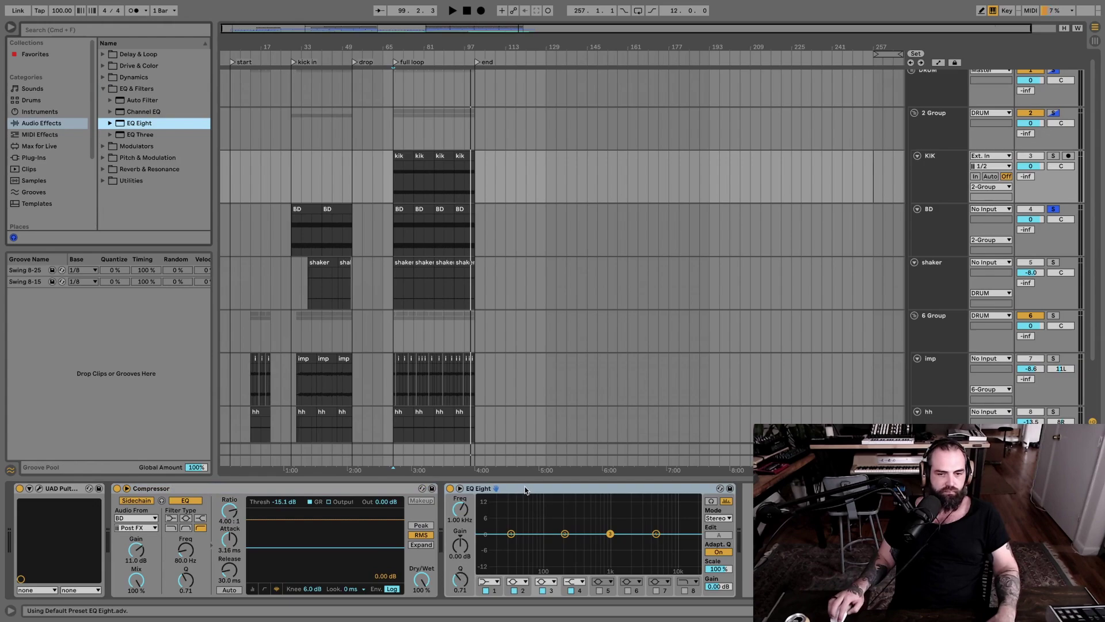
{"action": "left_click_drag", "start_coordinate": [525, 490], "coordinate": [50, 533]}
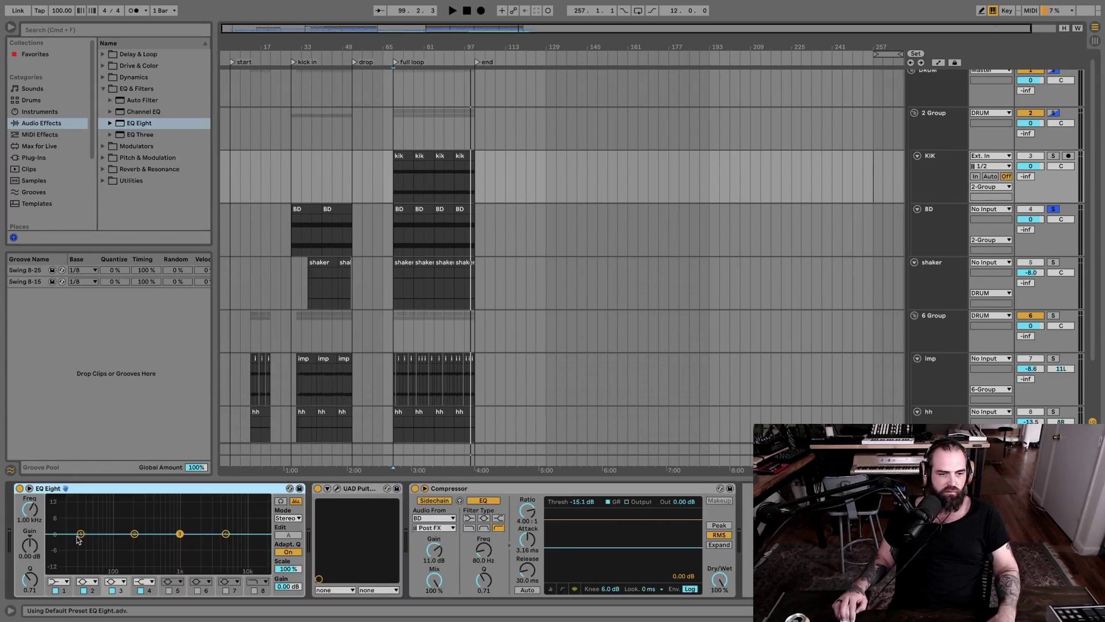
{"action": "left_click", "coordinate": [56, 587]}
{"action": "left_click", "coordinate": [67, 509]}
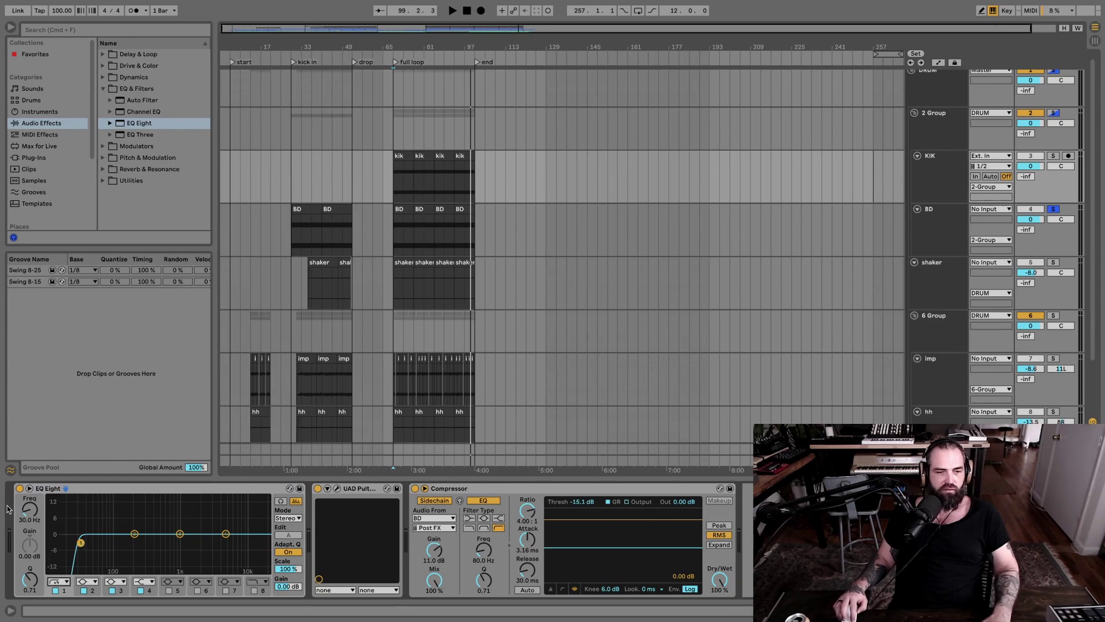
{"action": "key", "text": "space"}
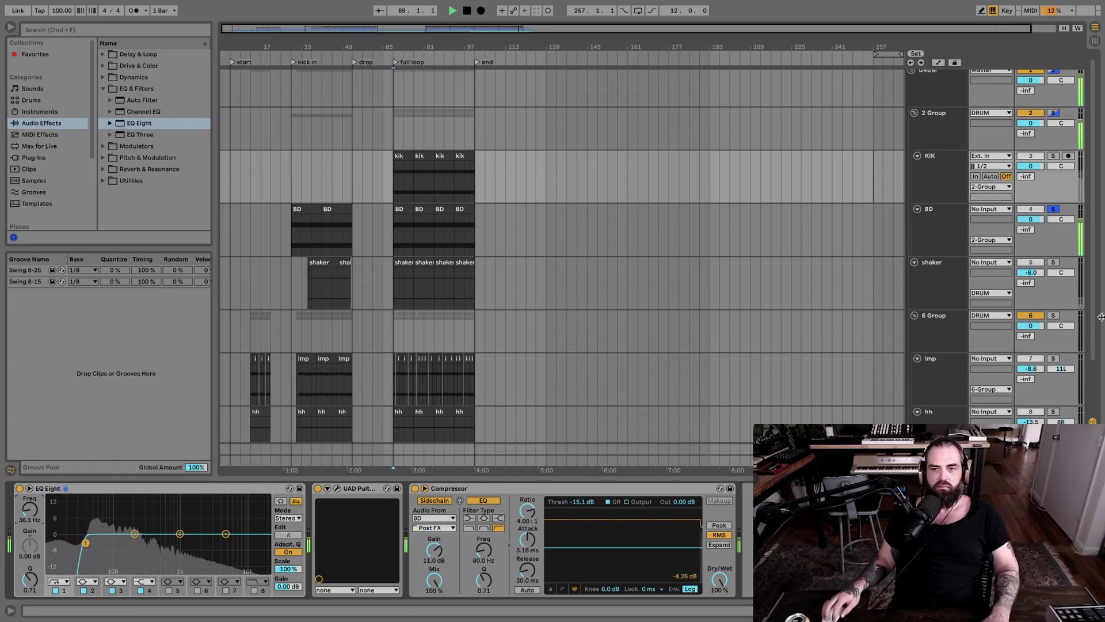
Step: Unsolo BD with KIK selected, and listen to the full mix before replaying it from the kick in locator
{"action": "scroll", "coordinate": [973, 225], "scroll_direction": "up", "scroll_amount": 1}
{"action": "left_click", "coordinate": [958, 225]}
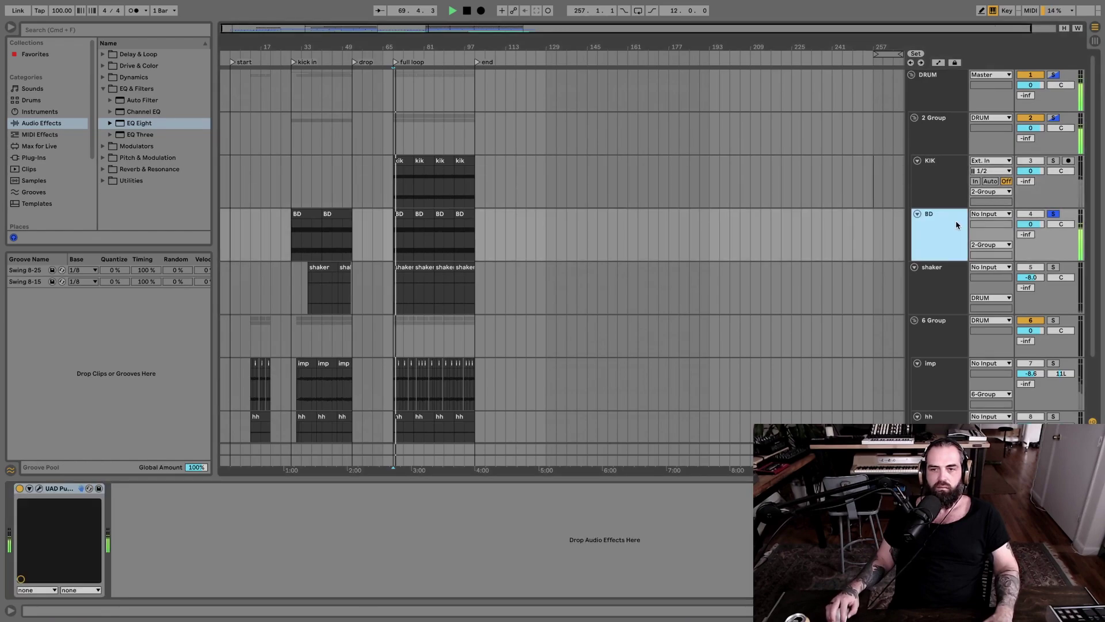
{"action": "left_click", "coordinate": [952, 174]}
{"action": "left_click", "coordinate": [1053, 215]}
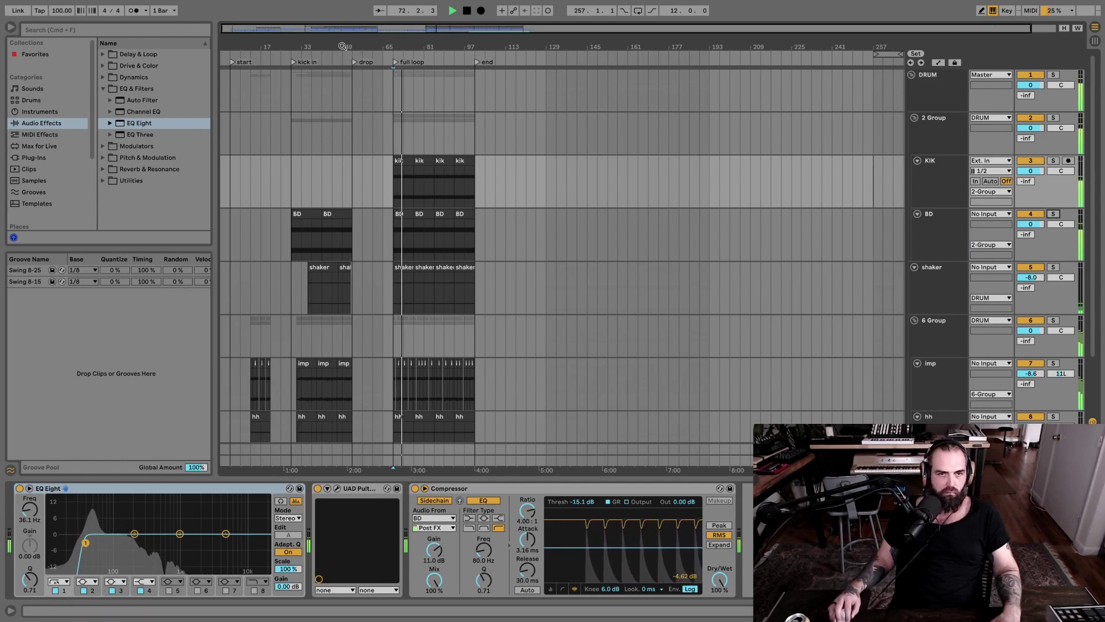
{"action": "scroll", "coordinate": [389, 165], "scroll_direction": "down", "scroll_amount": 3}
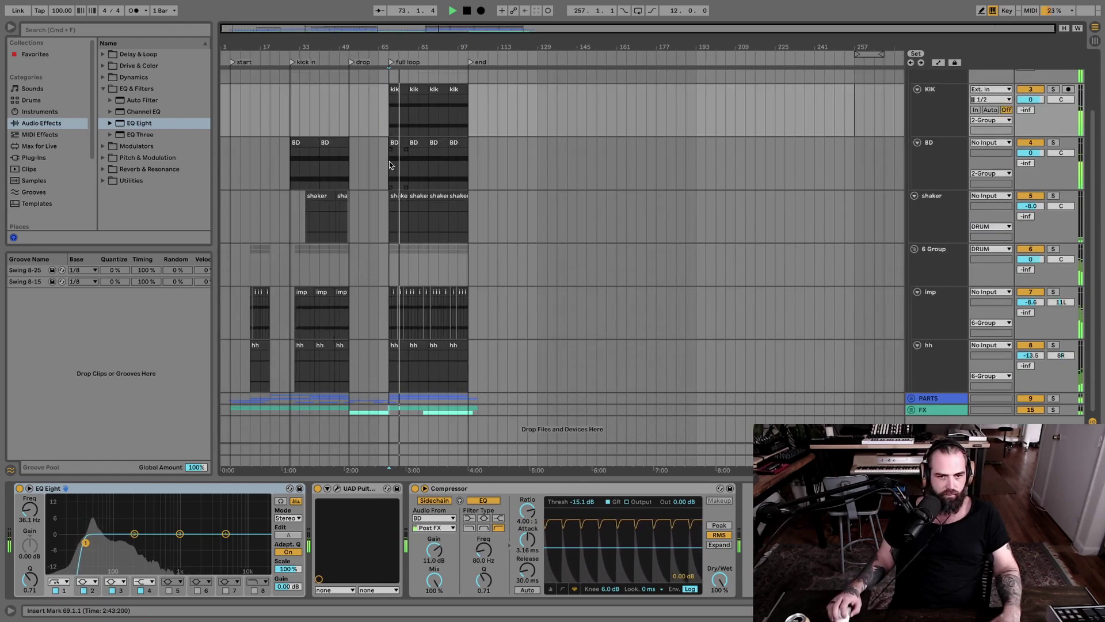
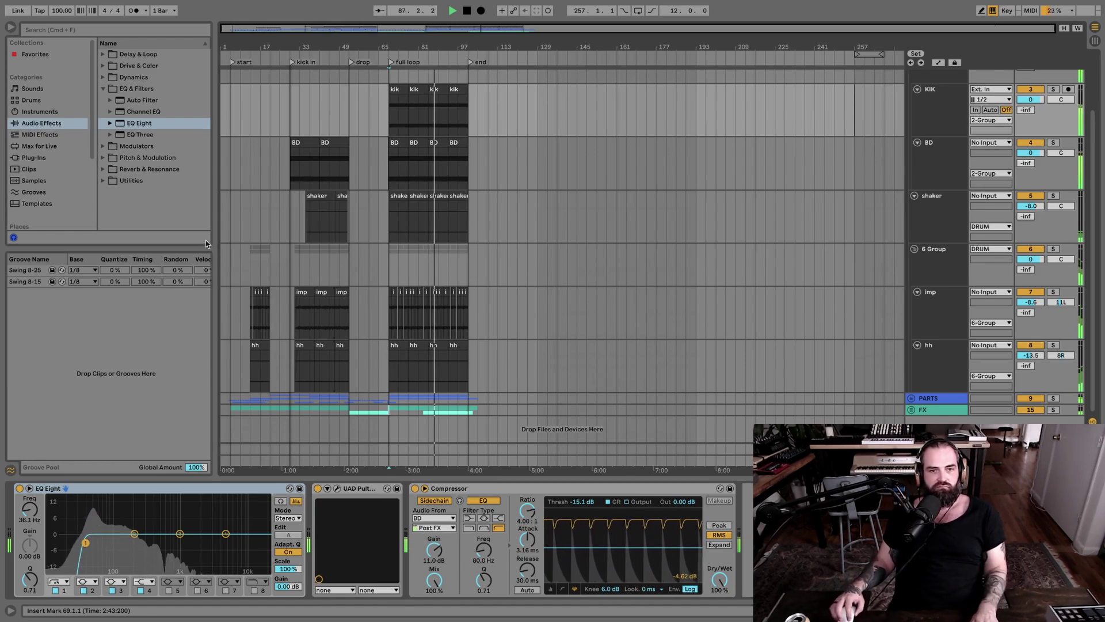
{"action": "left_click", "coordinate": [292, 121]}
{"action": "key", "text": "space"}
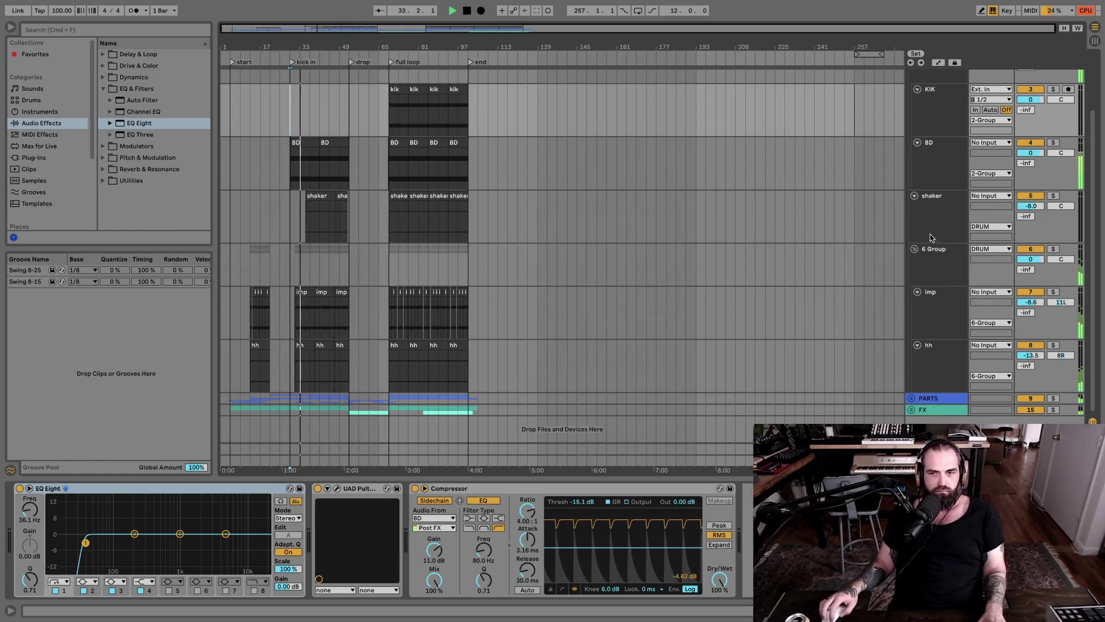
Step: Collapse the DRUM group, expand PARTS, and solo the 303 track
{"action": "scroll", "coordinate": [939, 207], "scroll_direction": "up", "scroll_amount": 1}
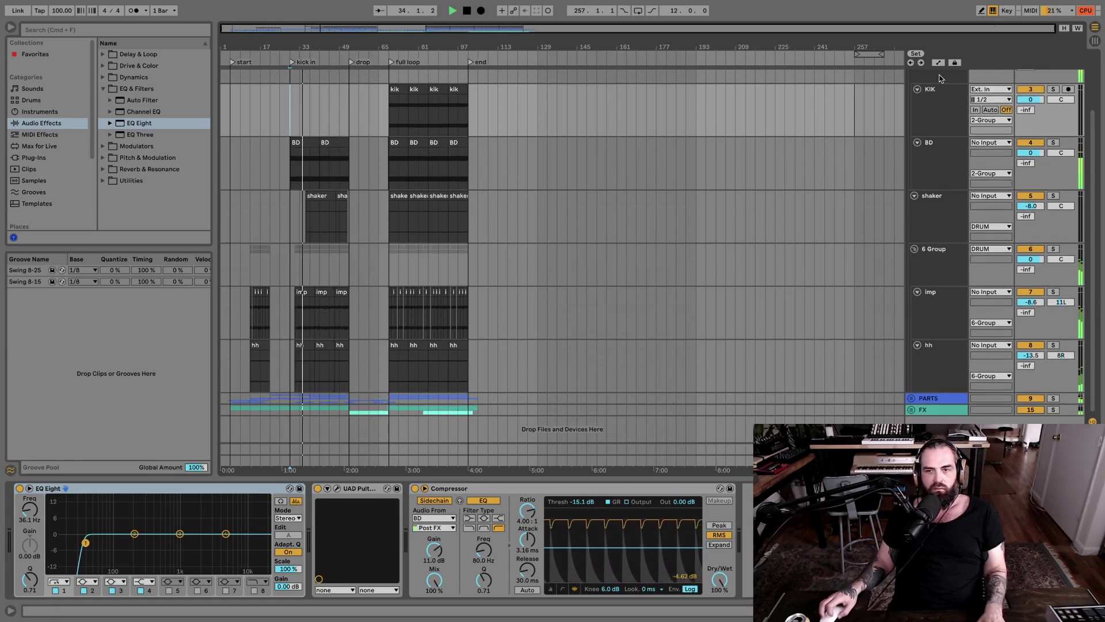
{"action": "scroll", "coordinate": [915, 80], "scroll_direction": "up", "scroll_amount": 5}
{"action": "left_click", "coordinate": [912, 75]}
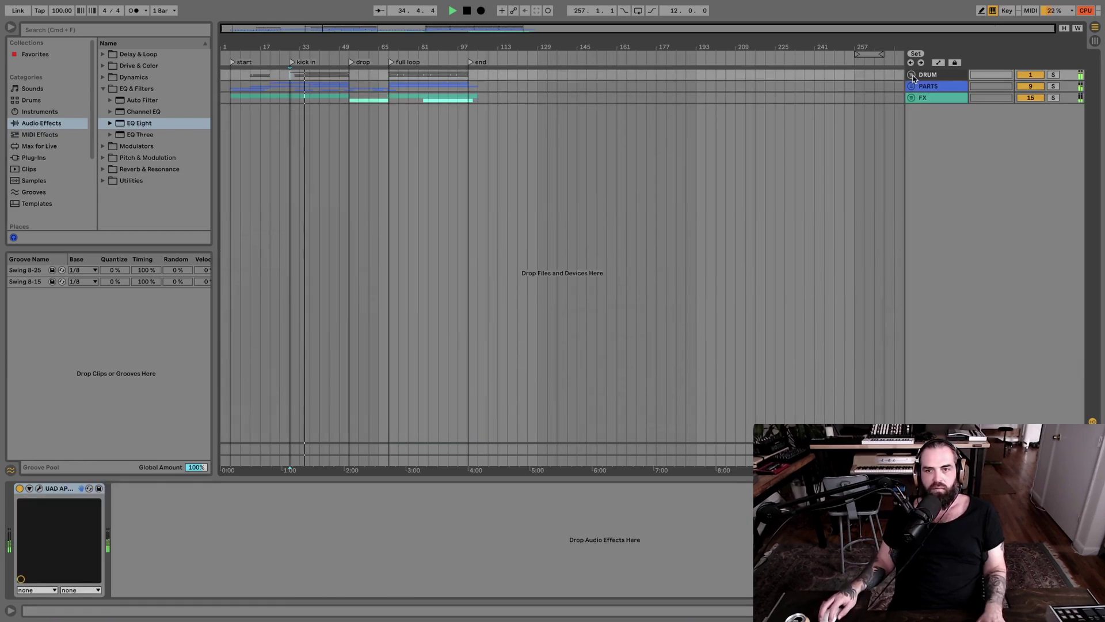
{"action": "left_click", "coordinate": [911, 86]}
{"action": "left_click", "coordinate": [949, 148]}
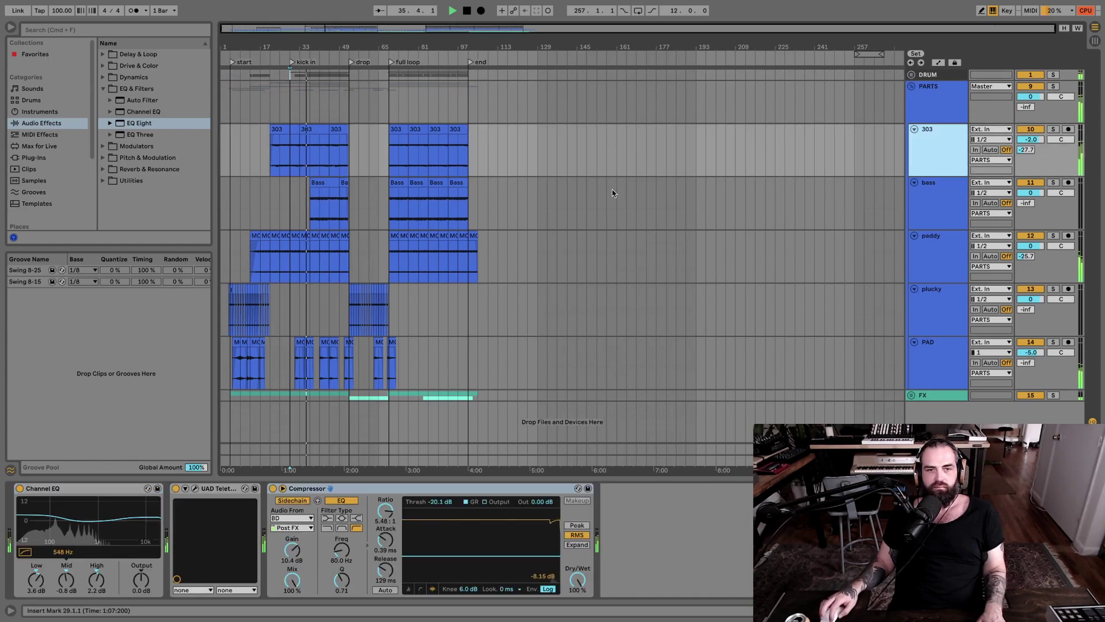
{"action": "left_click", "coordinate": [1053, 129]}
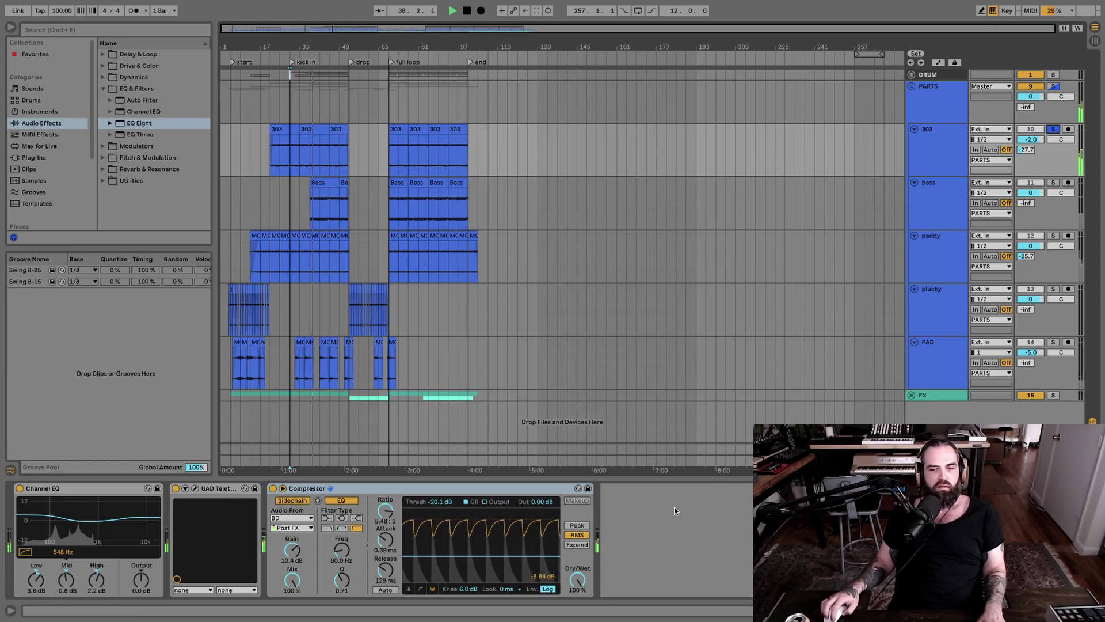
Step: In Session View, add a Compressor after the Hybrid Reverb on return track A and restart playback
{"action": "key", "text": "Tab"}
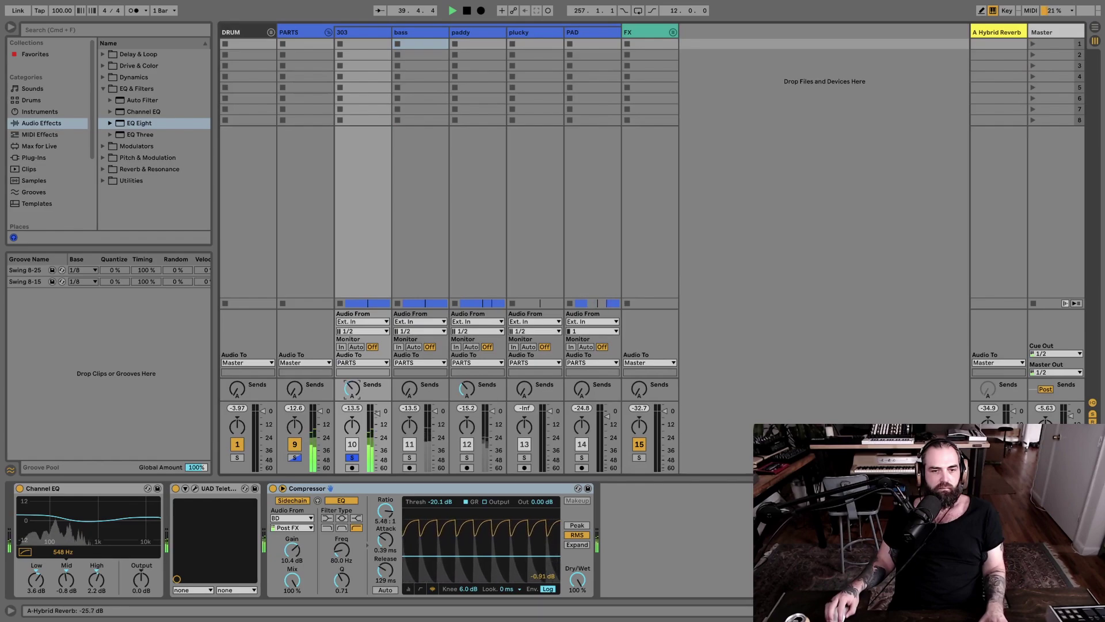
{"action": "left_click", "coordinate": [999, 32]}
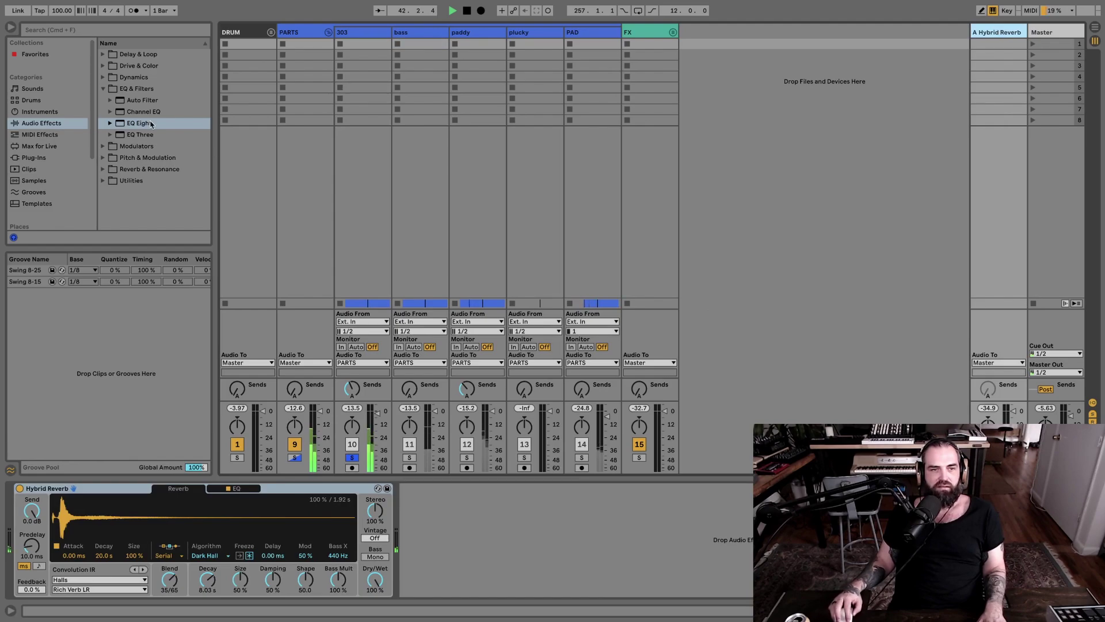
{"action": "key", "text": "space"}
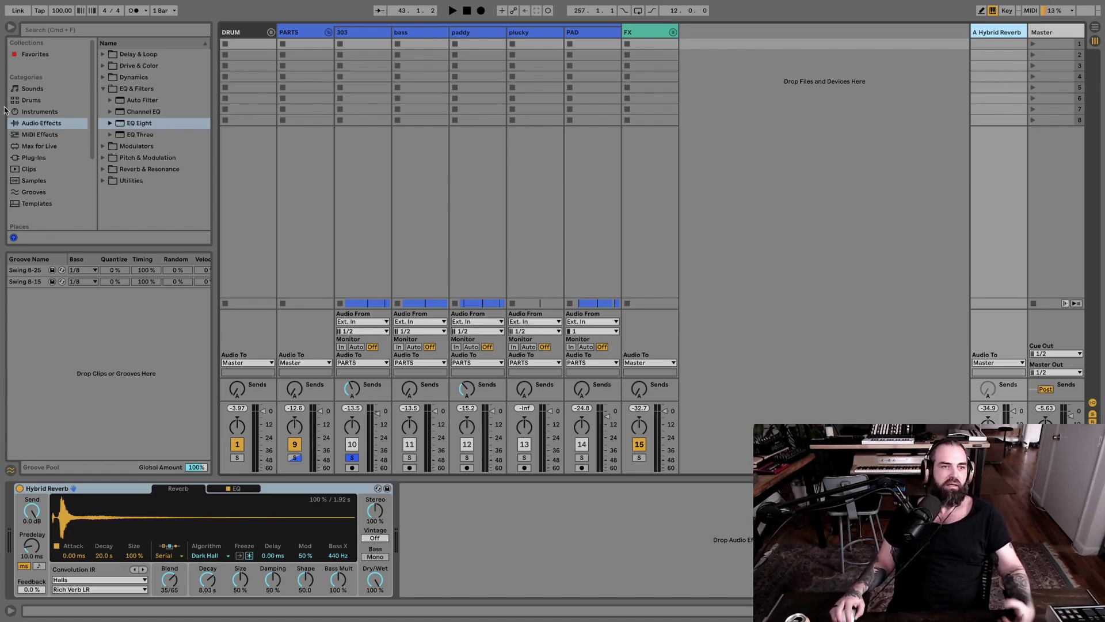
{"action": "left_click", "coordinate": [35, 54]}
{"action": "scroll", "coordinate": [141, 86], "scroll_direction": "up", "scroll_amount": 3}
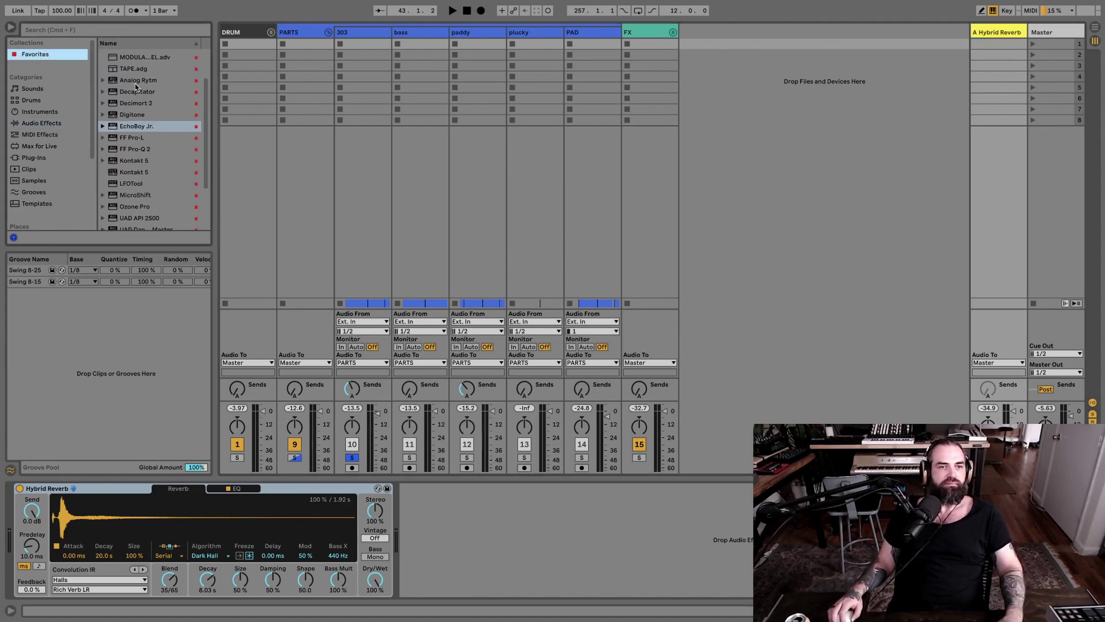
{"action": "scroll", "coordinate": [149, 138], "scroll_direction": "down", "scroll_amount": 2}
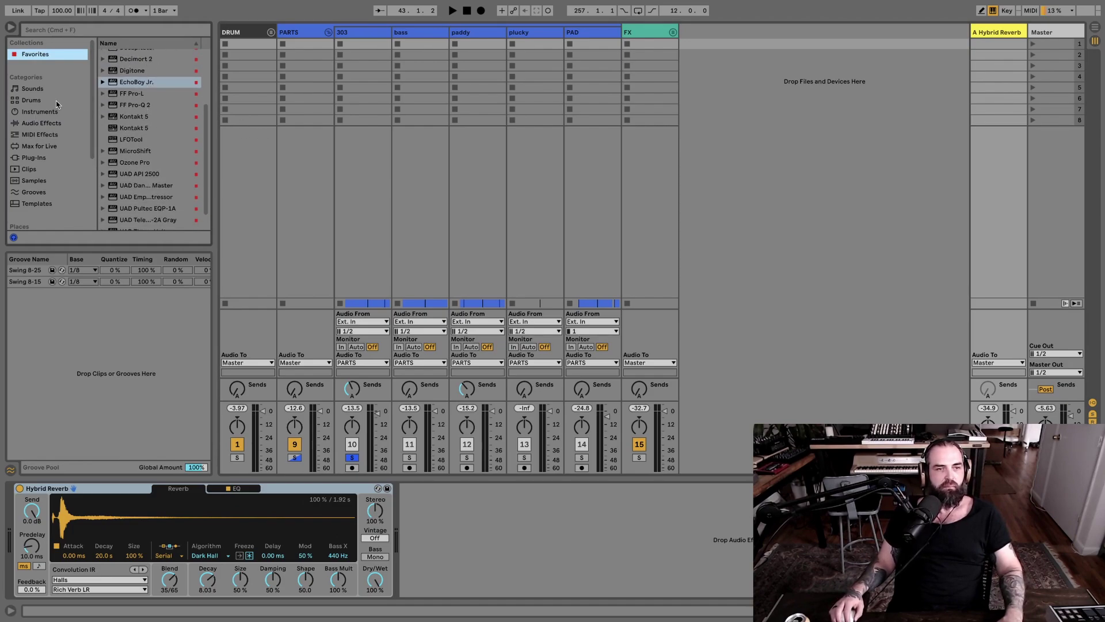
{"action": "left_click", "coordinate": [42, 123]}
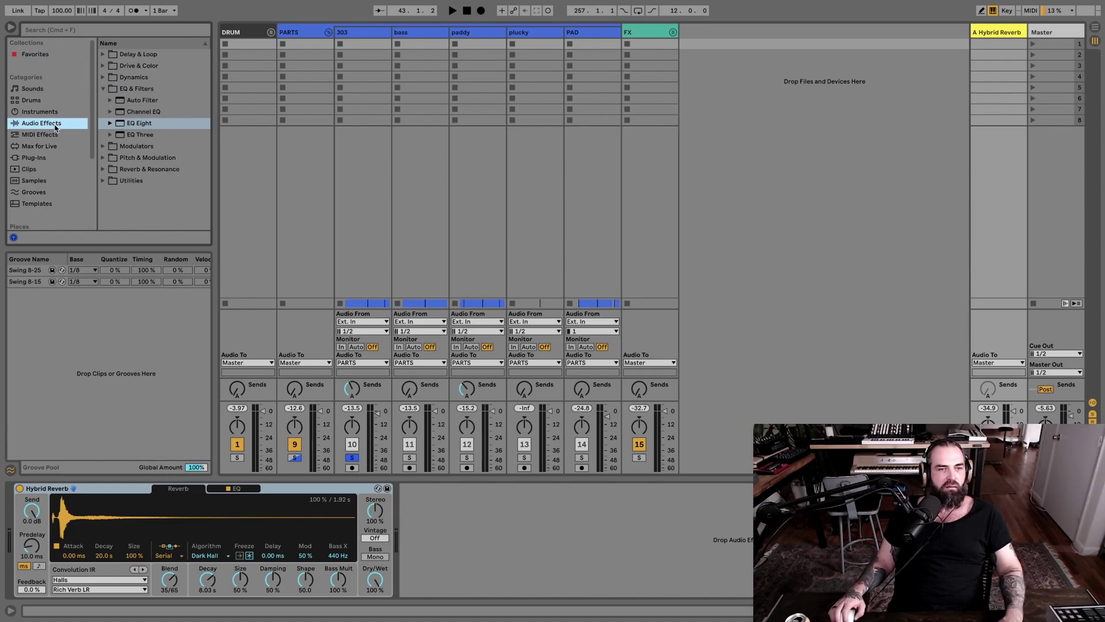
{"action": "left_click", "coordinate": [102, 77]}
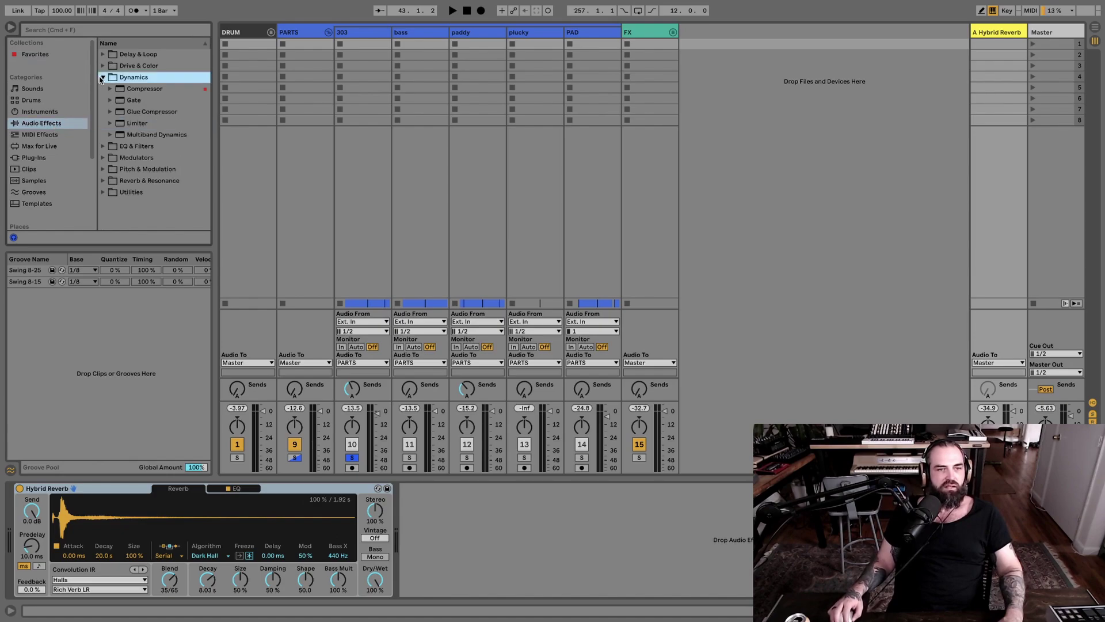
{"action": "double_click", "coordinate": [154, 88]}
{"action": "key", "text": "space"}
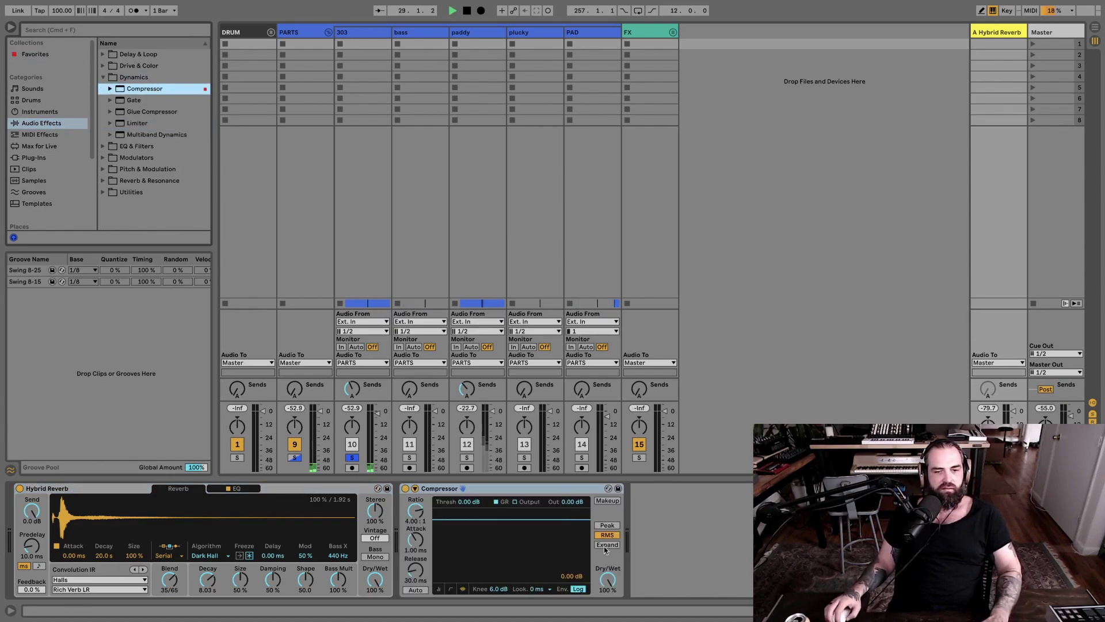
Step: Sidechain the reverb return's Compressor to BD with gain 8.45 dB, threshold -36.0 dB, ratio 3.82:1, attack 2.00 ms and release 98.7 ms
{"action": "left_click", "coordinate": [415, 488]}
{"action": "left_click", "coordinate": [422, 518]}
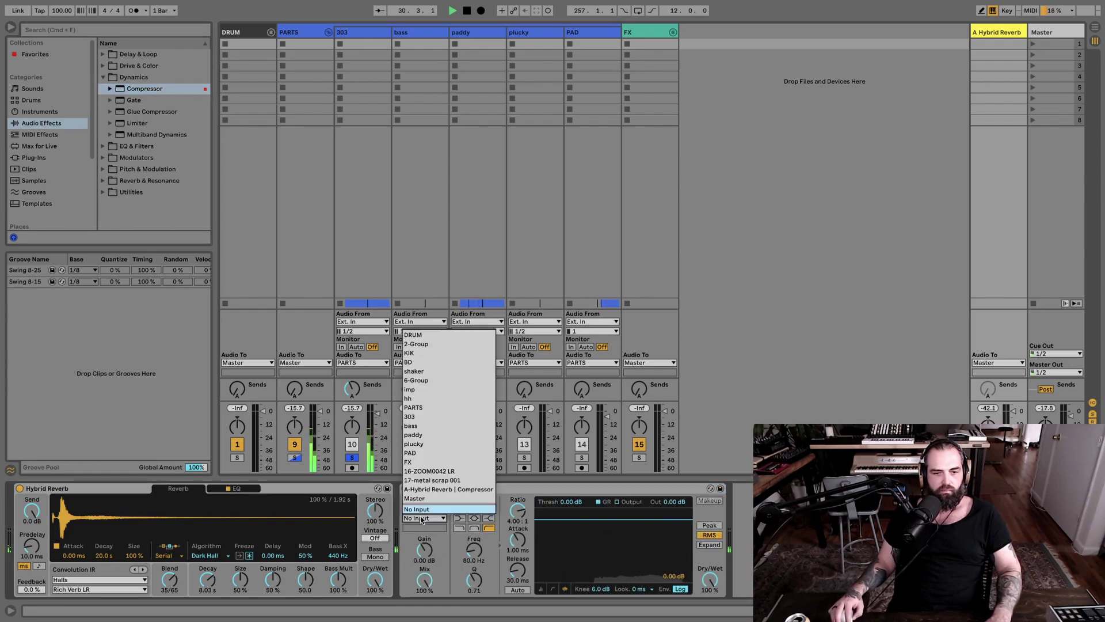
{"action": "left_click", "coordinate": [426, 362]}
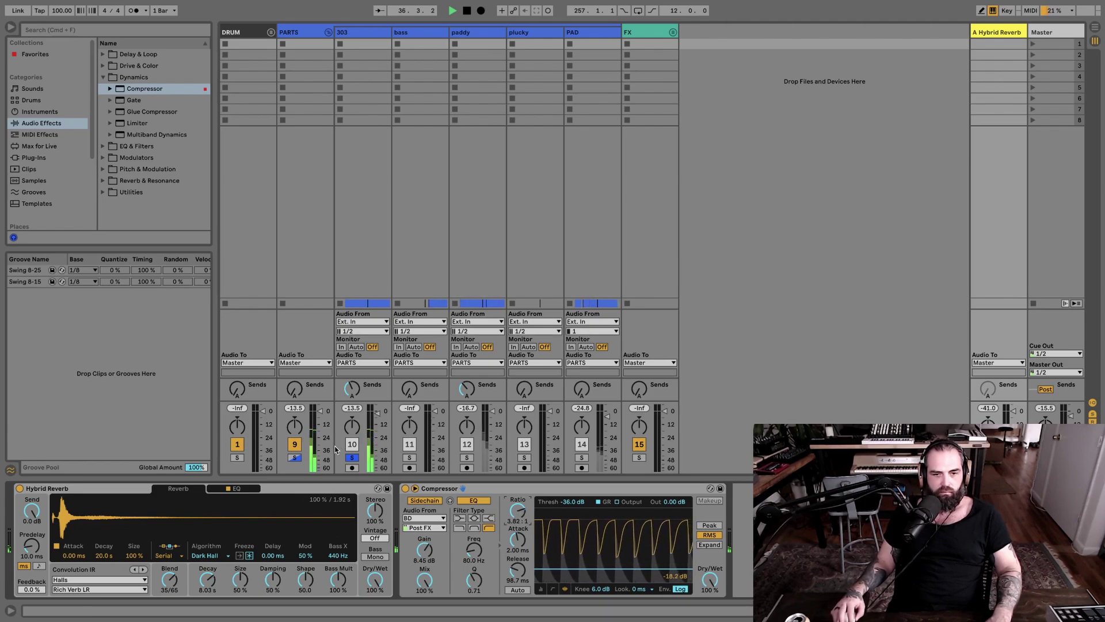
Step: Unsolo the 303 track, return to Arrangement View and set the playback start at the full loop locator to hear the full mix
{"action": "left_click", "coordinate": [352, 457]}
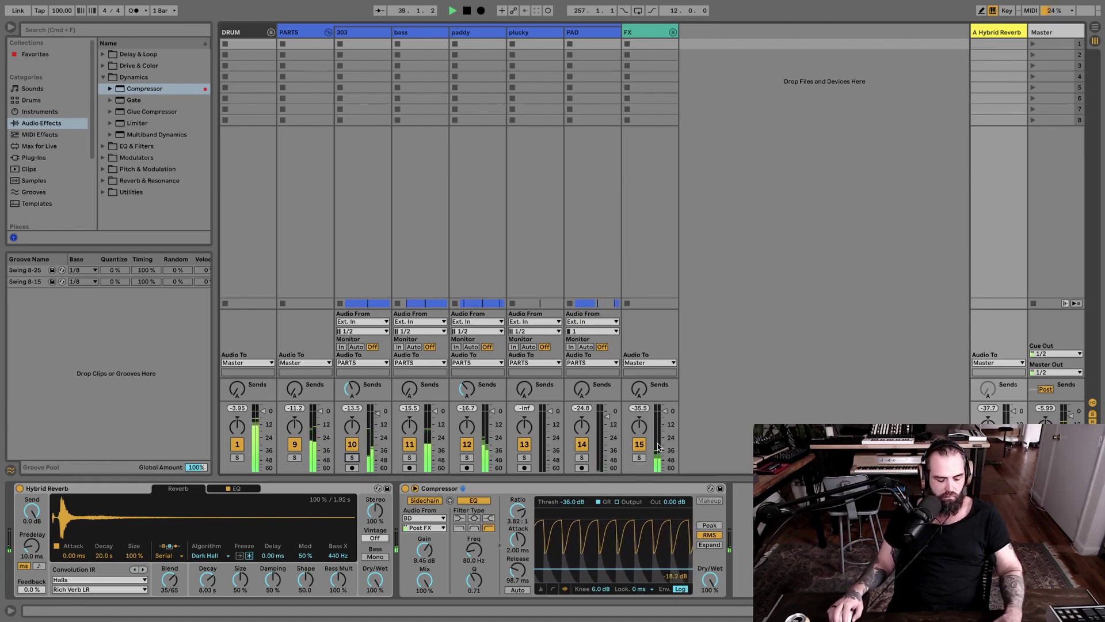
{"action": "key", "text": "Tab"}
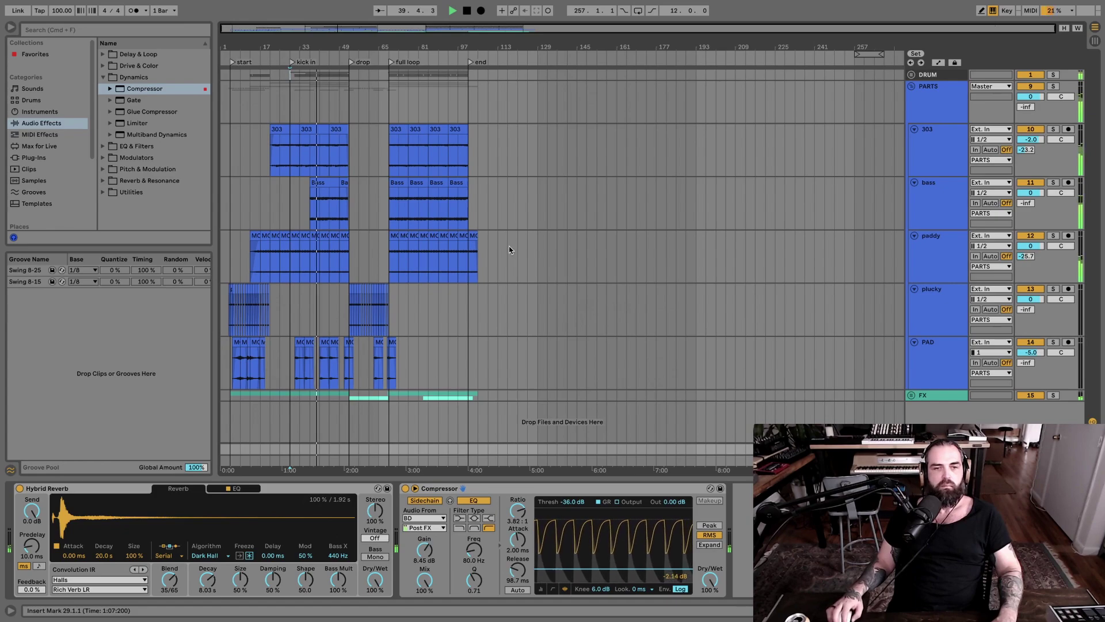
{"action": "left_click", "coordinate": [389, 108]}
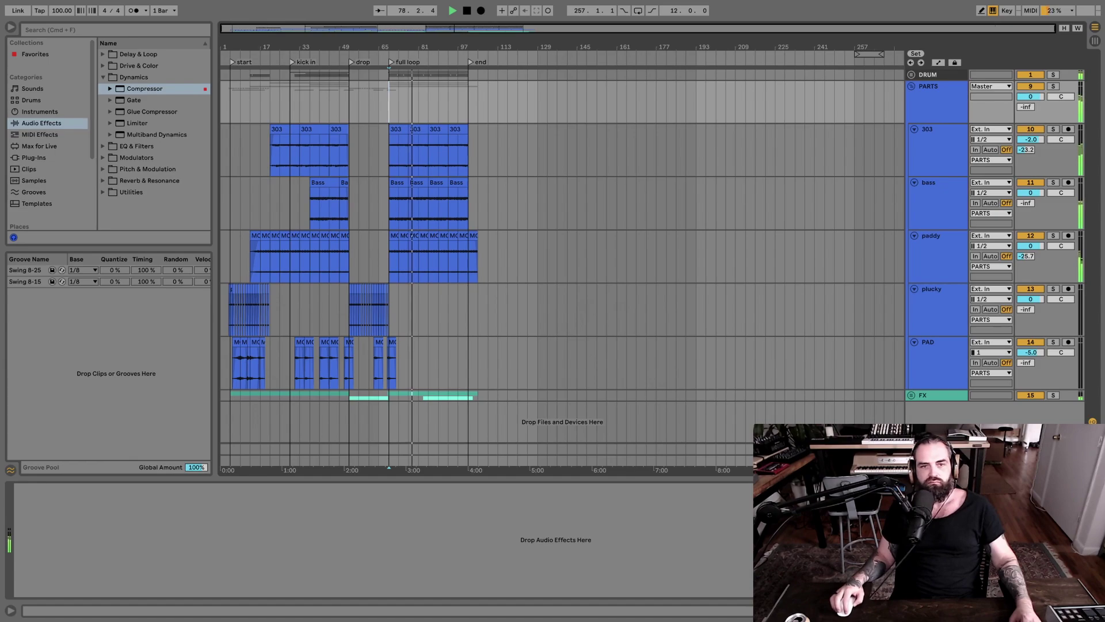
Step: Zoom in around the end locator and play the arrangement's ending from just before it
{"action": "key", "text": "space"}
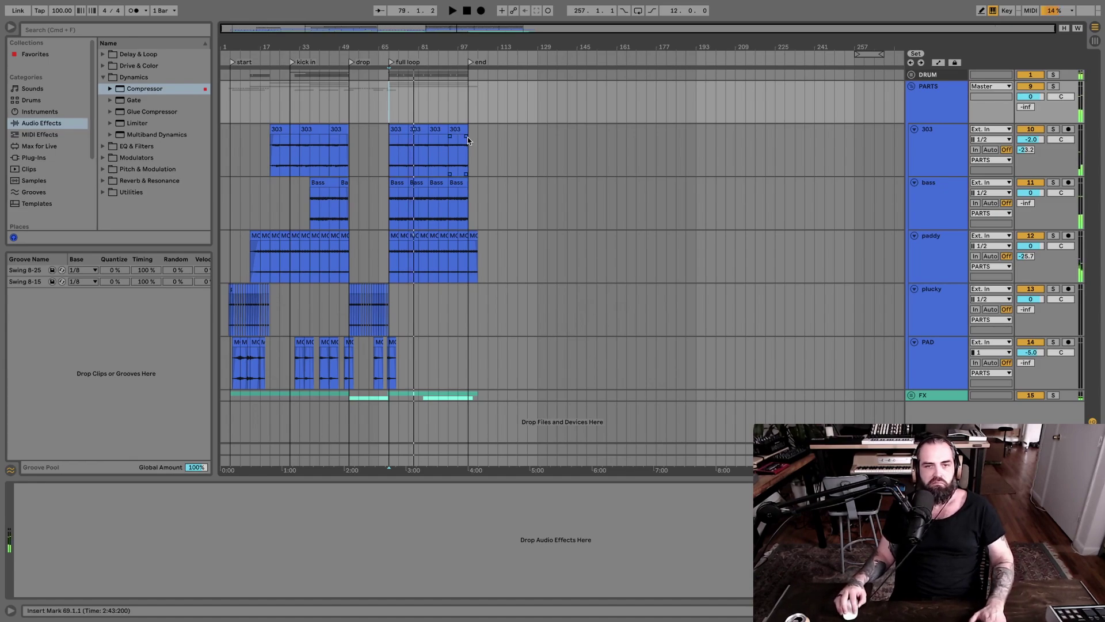
{"action": "key", "text": "Down"}
{"action": "key", "text": "space"}
{"action": "key", "text": "space"}
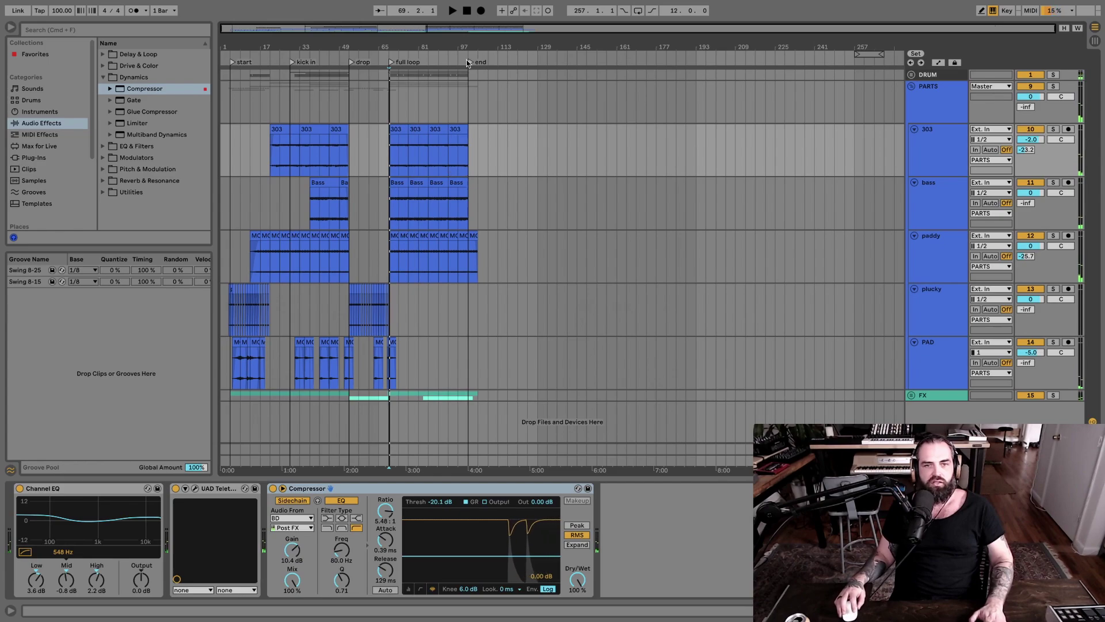
{"action": "left_click", "coordinate": [470, 63]}
{"action": "left_click", "coordinate": [458, 93]}
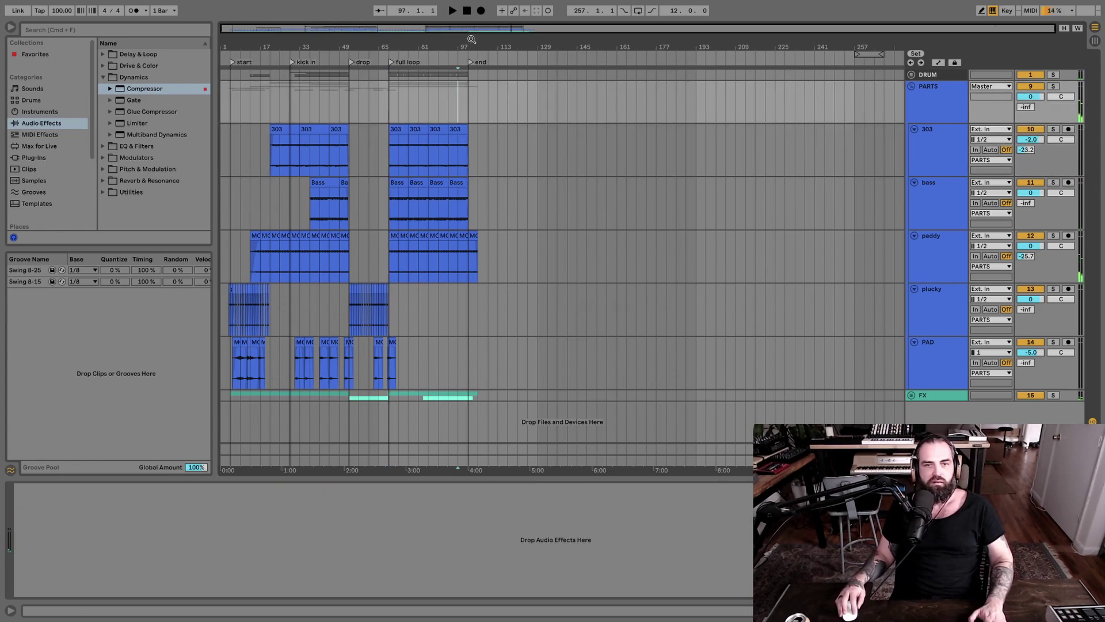
{"action": "left_click_drag", "start_coordinate": [471, 39], "coordinate": [427, 101]}
{"action": "key", "text": "space"}
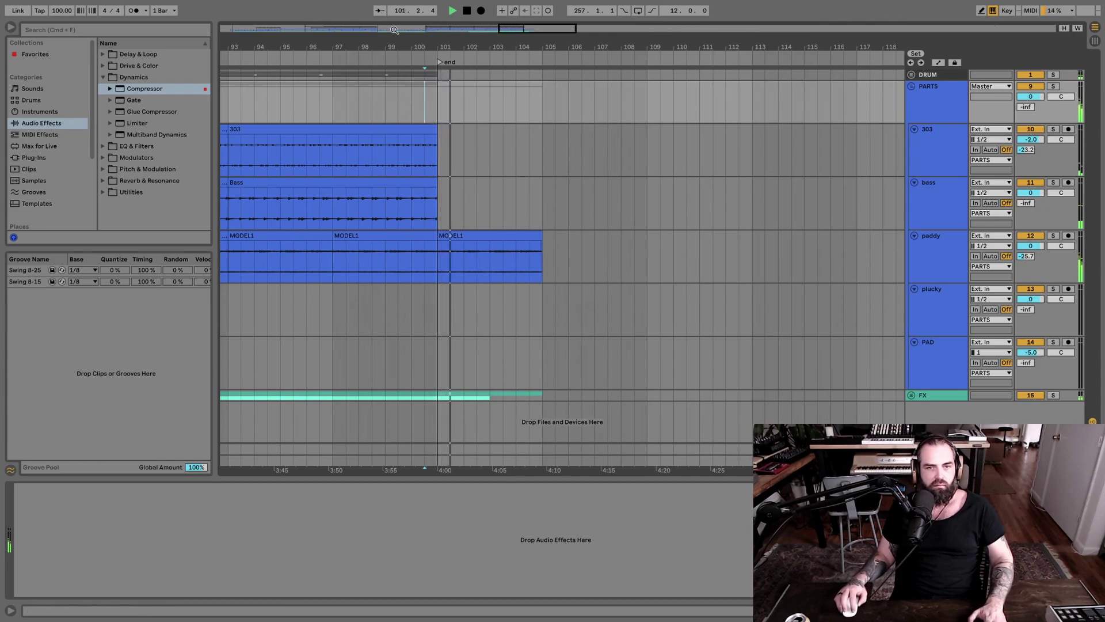
Step: Trim the ends of the final 303 and Bass clips to 100.4.3, just before the end locator
{"action": "left_click_drag", "start_coordinate": [429, 46], "coordinate": [546, 87]}
{"action": "key", "text": "space"}
{"action": "left_click", "coordinate": [553, 160]}
{"action": "mouse_move", "coordinate": [574, 138]}
{"action": "left_mouse_down"}
{"action": "mouse_move", "coordinate": [553, 141]}
{"action": "mouse_move", "coordinate": [567, 147]}
{"action": "left_mouse_up"}
{"action": "left_click", "coordinate": [509, 151]}
{"action": "key", "text": "space"}
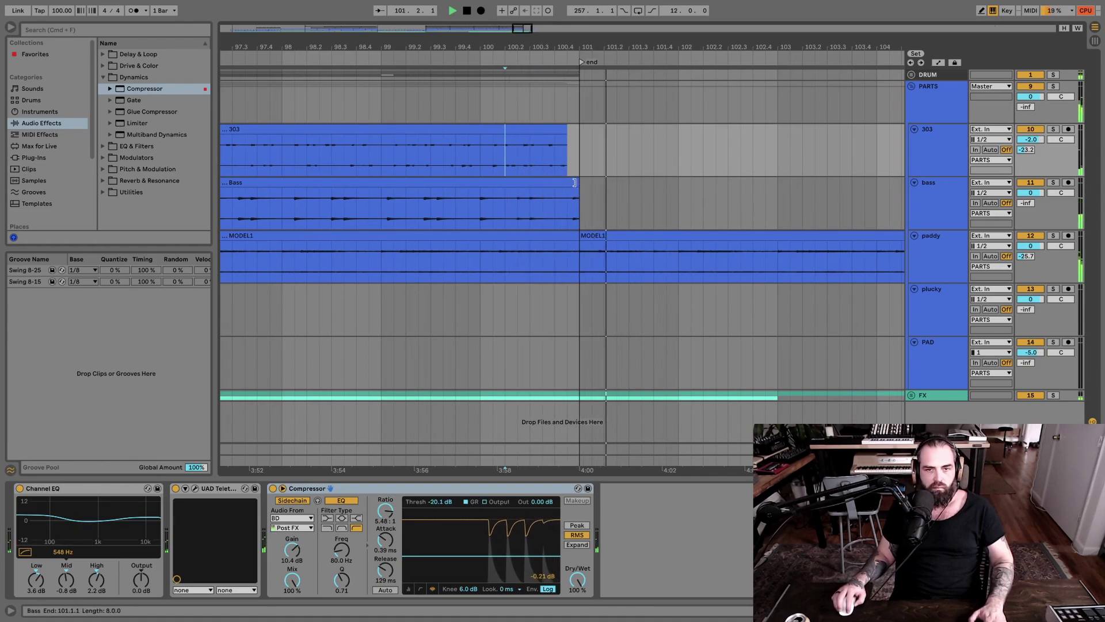
{"action": "left_click_drag", "start_coordinate": [575, 185], "coordinate": [564, 182]}
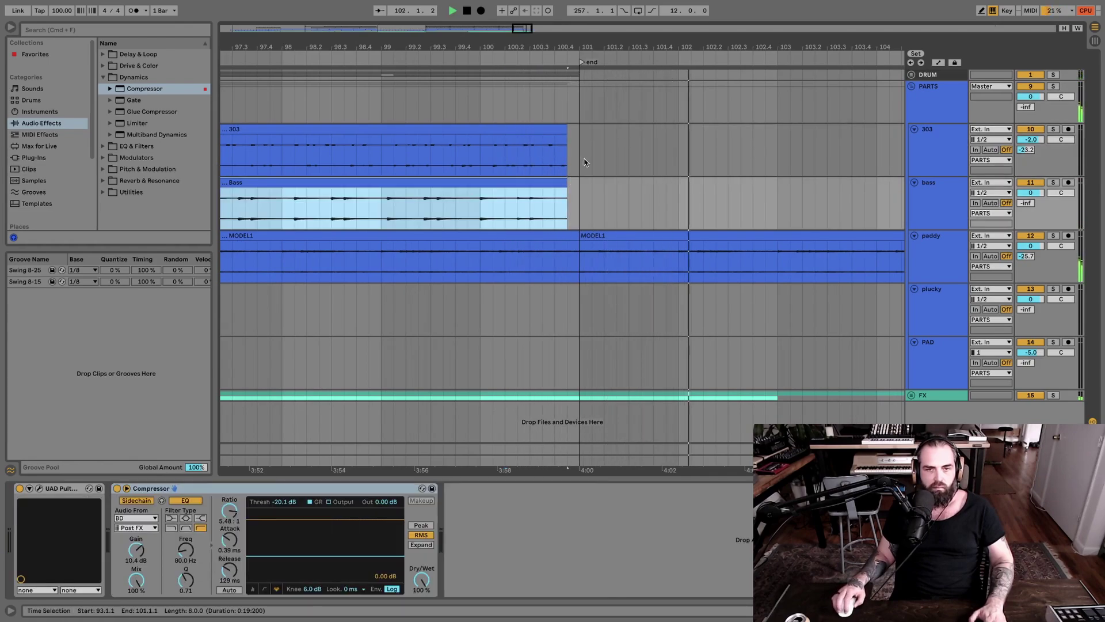
Step: Expand the DRUM group and trim the end of the final BD clip to 100.4.1
{"action": "left_click", "coordinate": [911, 74]}
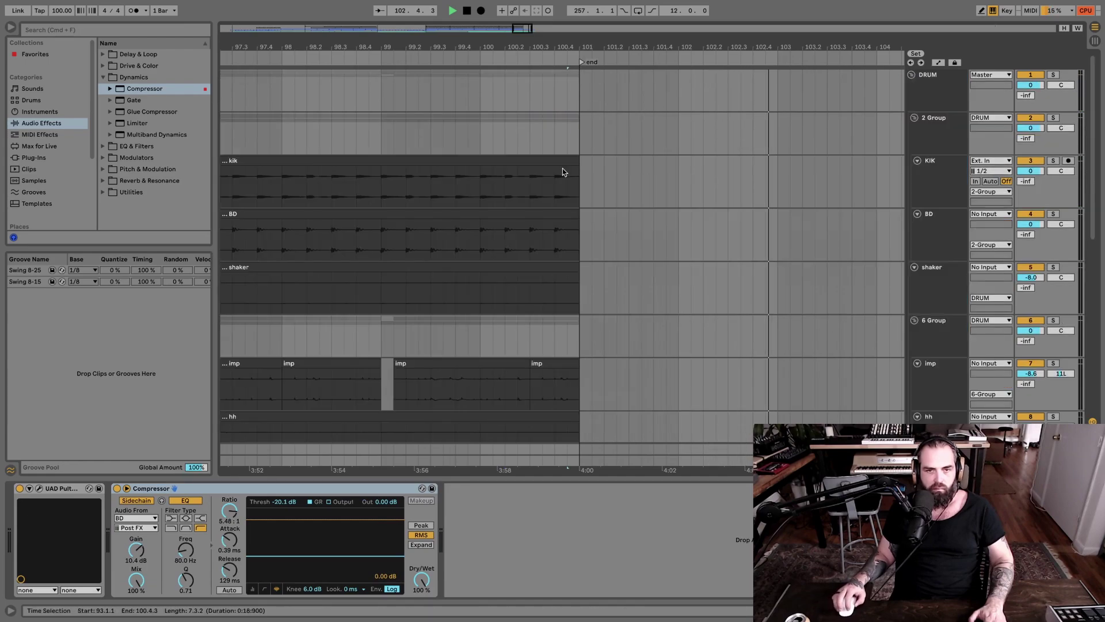
{"action": "left_click_drag", "start_coordinate": [577, 217], "coordinate": [554, 216]}
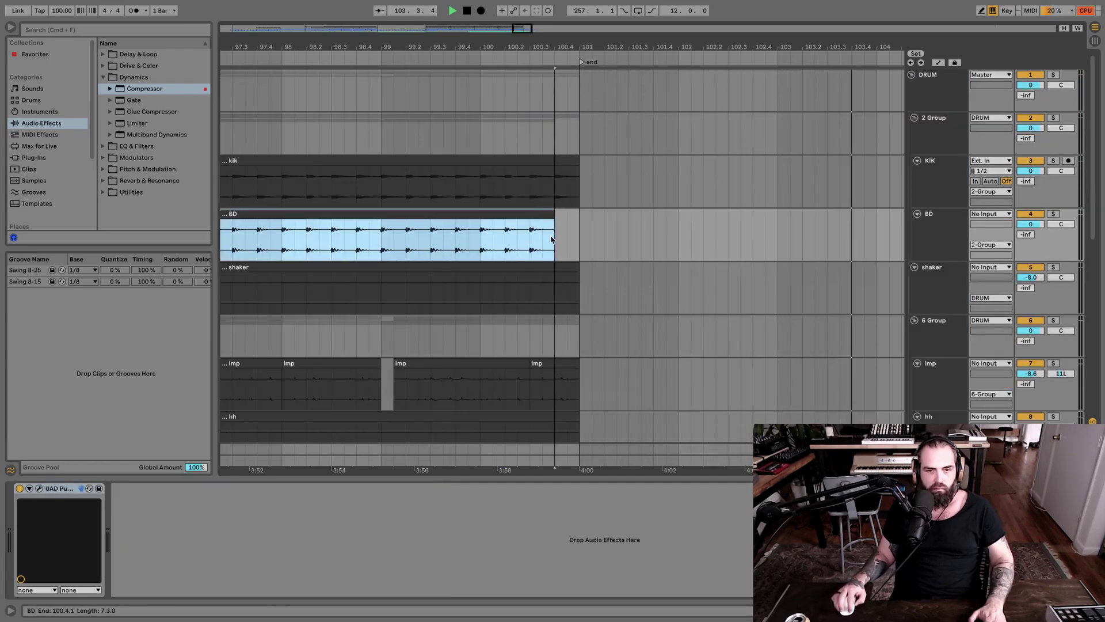
{"action": "key", "text": "space"}
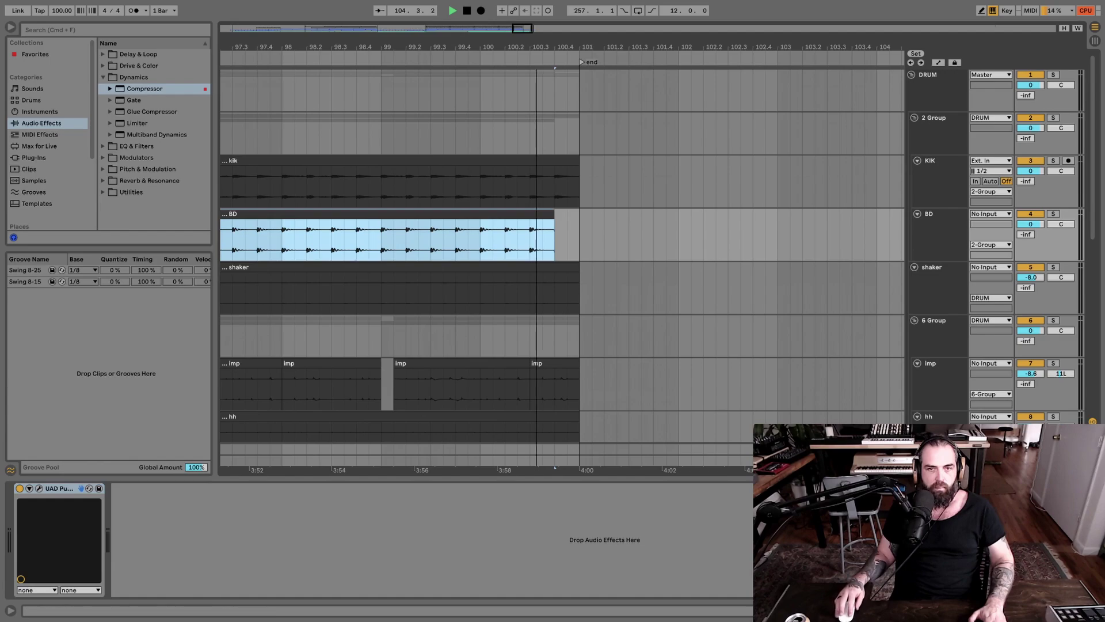
Step: Trim the end of the final kik clip to line up with the BD clip's end, and play the ending from 100.2.1
{"action": "scroll", "coordinate": [540, 72], "scroll_direction": "up", "scroll_amount": 3}
{"action": "left_click", "coordinate": [482, 185]}
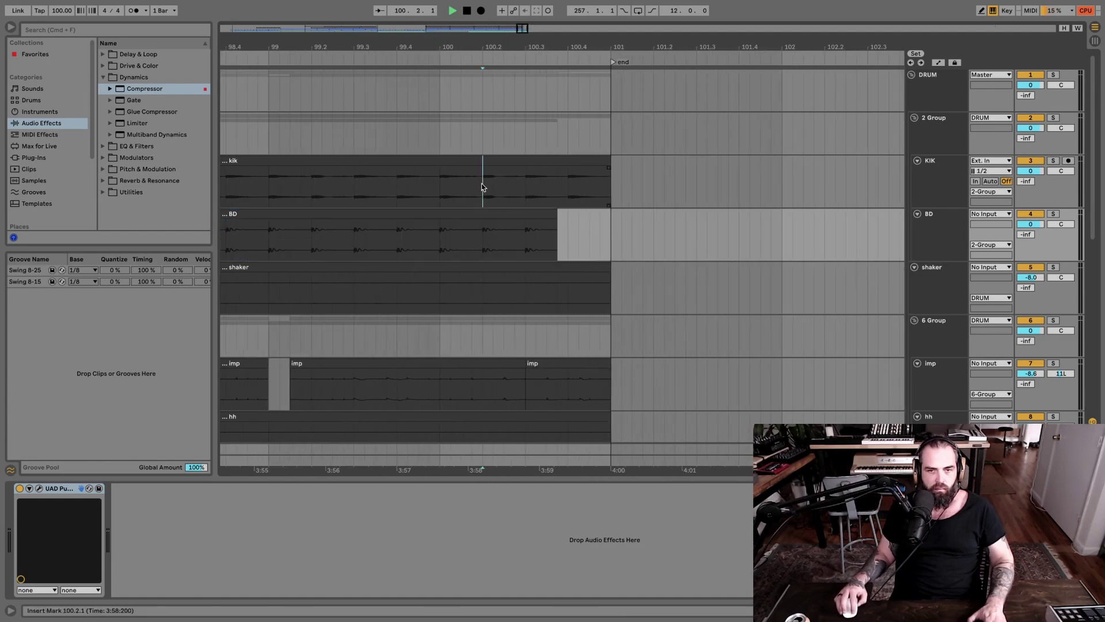
{"action": "key", "text": "space"}
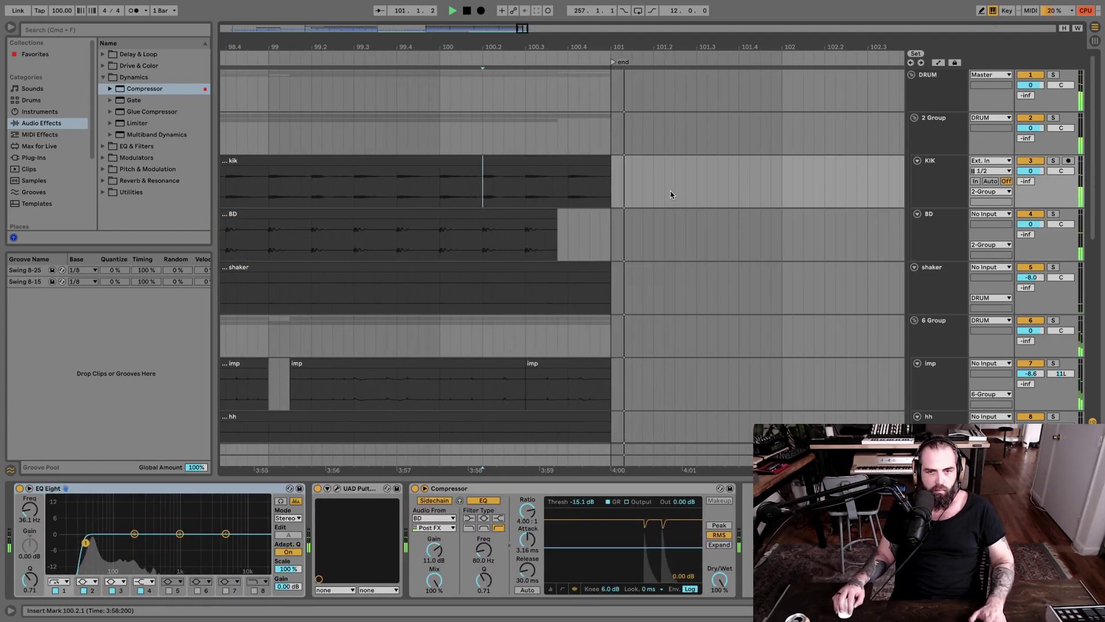
{"action": "key", "text": "space"}
{"action": "left_click_drag", "start_coordinate": [610, 162], "coordinate": [555, 161]}
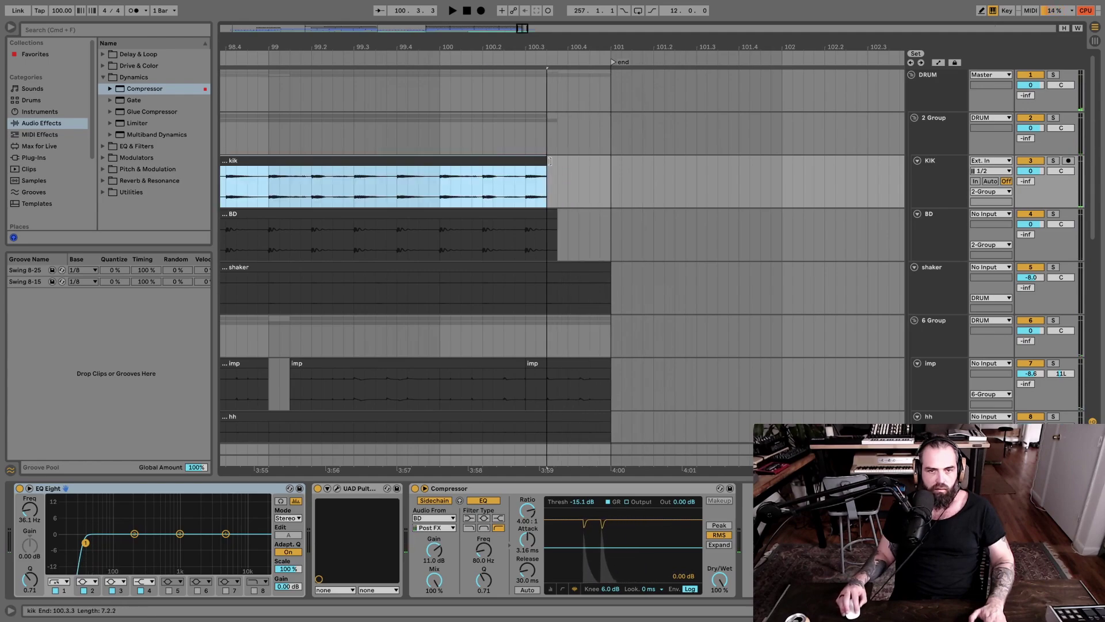
{"action": "left_click", "coordinate": [482, 136]}
{"action": "key", "text": "space"}
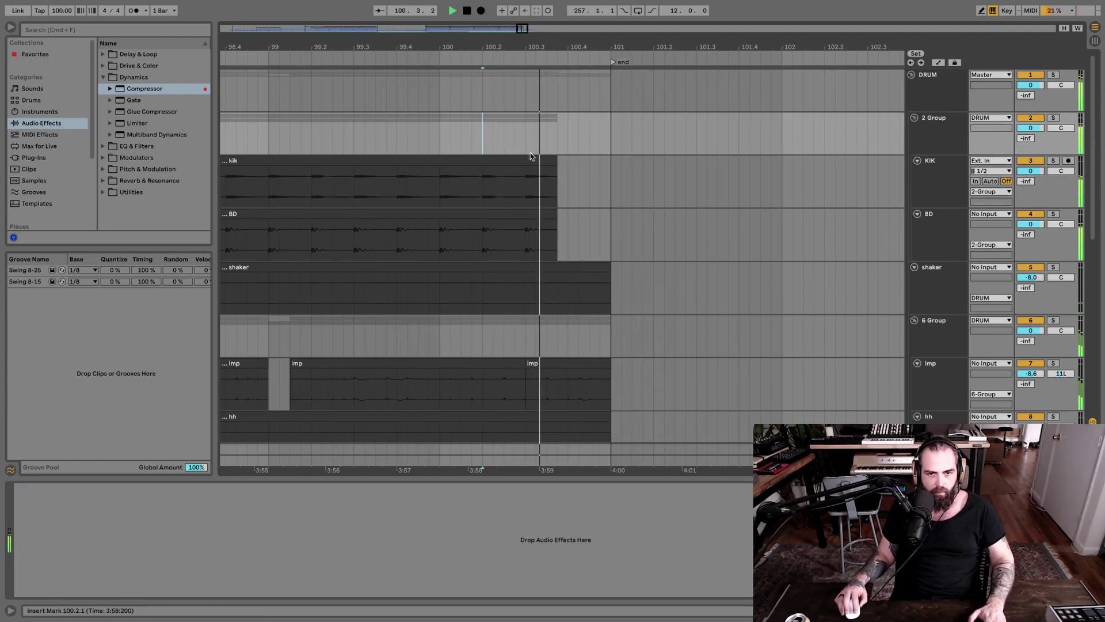
Step: Select the paddy track, show the automation lanes, and bring up its EchoBoy Jr. Mix envelope with the plug-in window moved clear of the clips
{"action": "scroll", "coordinate": [635, 240], "scroll_direction": "down", "scroll_amount": 5}
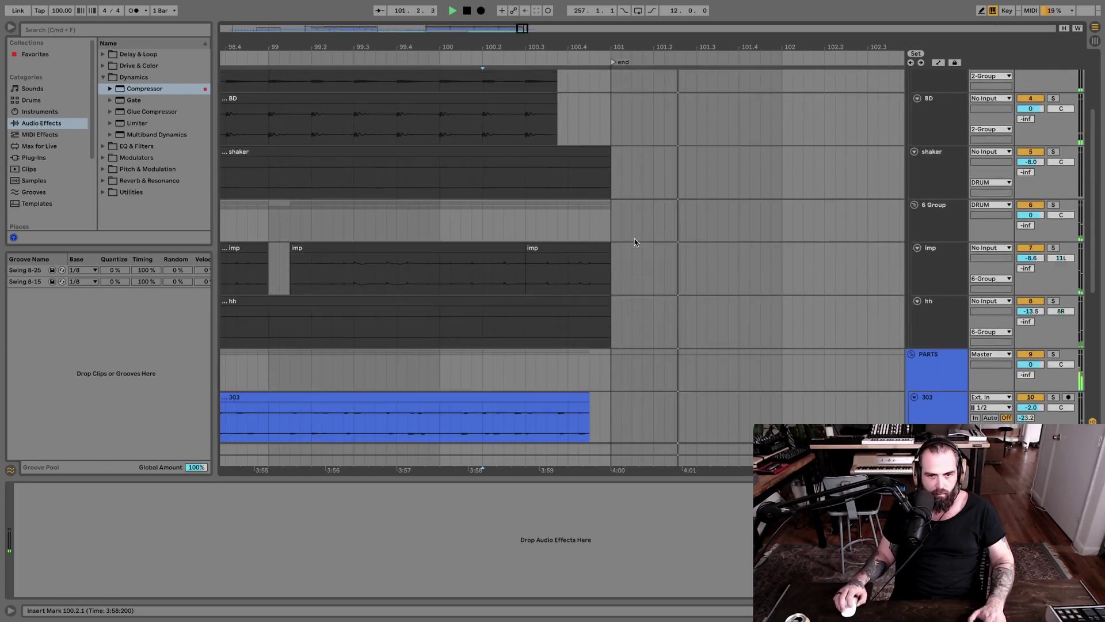
{"action": "left_click_drag", "start_coordinate": [563, 43], "coordinate": [561, 4]}
{"action": "left_click", "coordinate": [927, 370]}
{"action": "key", "text": "space"}
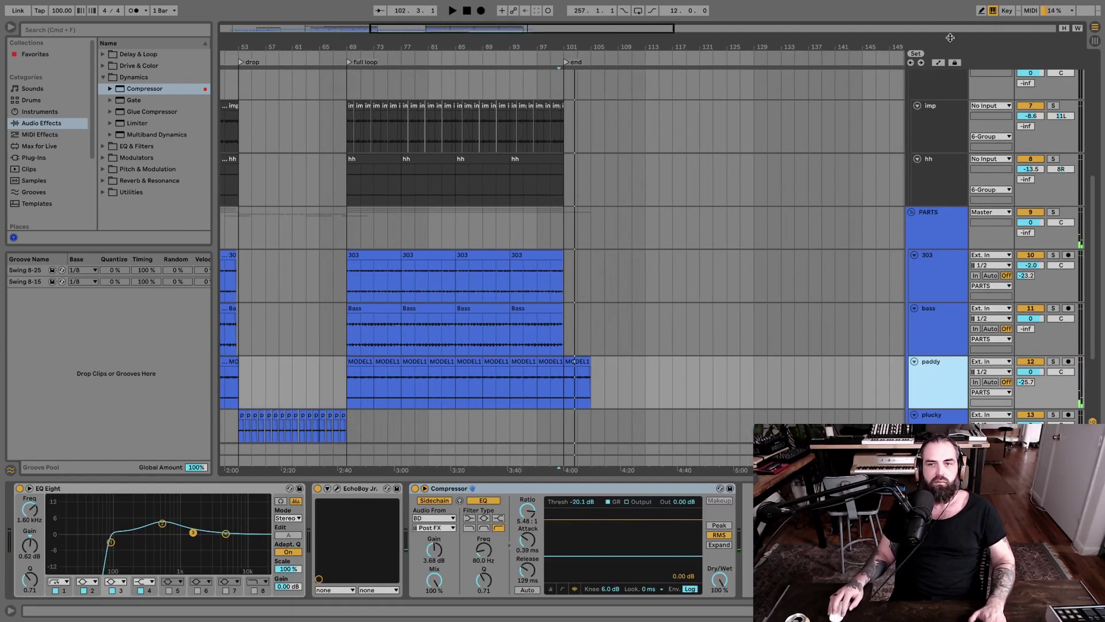
{"action": "left_click", "coordinate": [938, 64]}
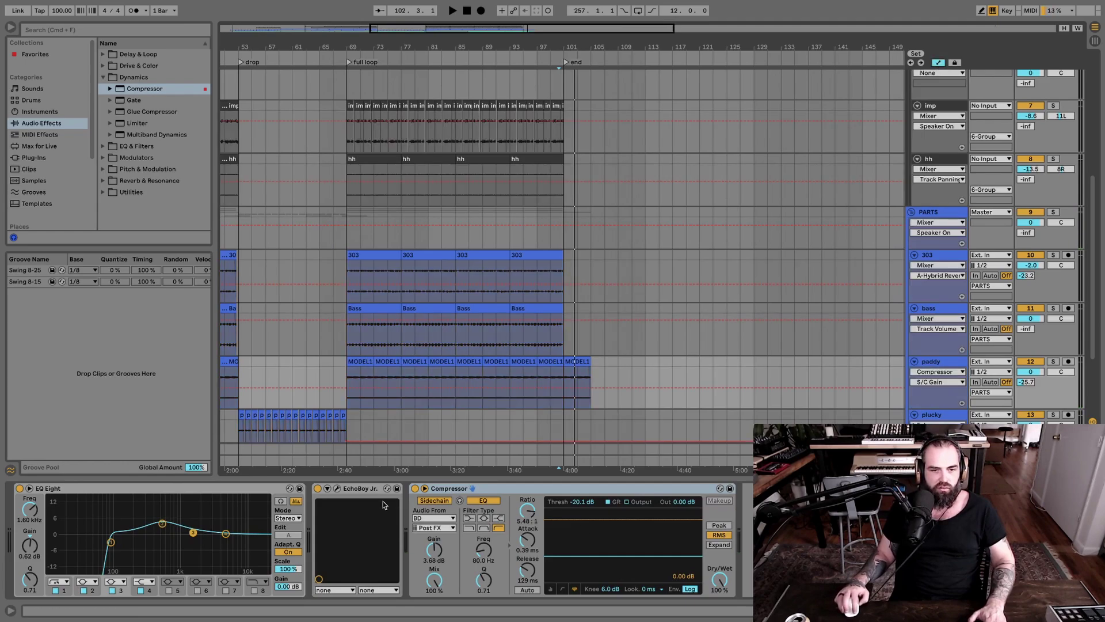
{"action": "left_click", "coordinate": [355, 492]}
{"action": "left_click", "coordinate": [338, 489]}
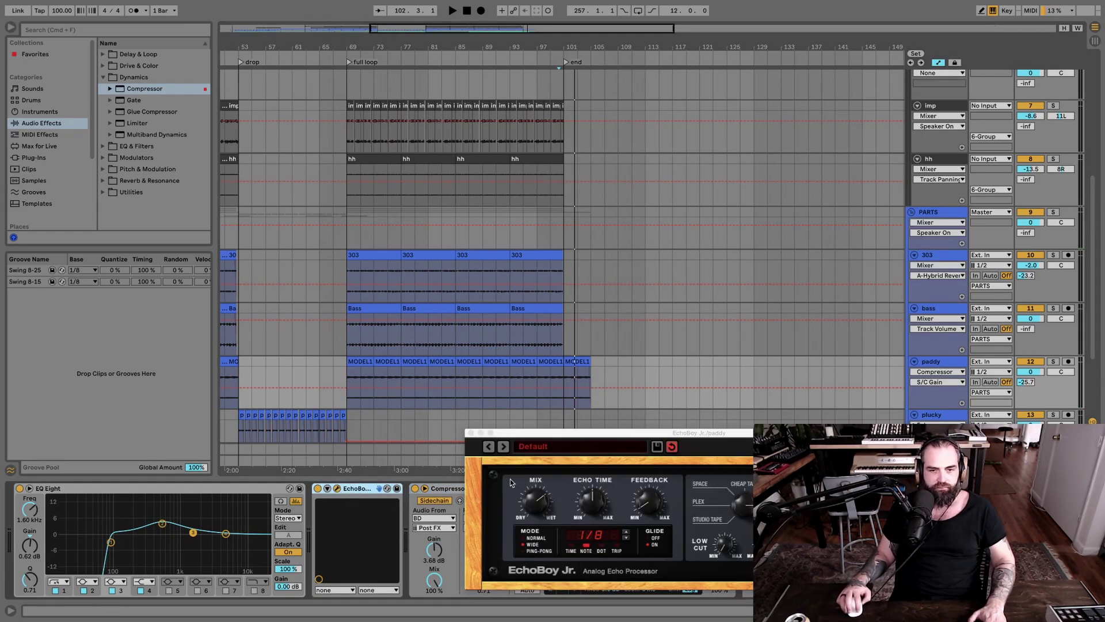
{"action": "left_click_drag", "start_coordinate": [591, 446], "coordinate": [758, 273]}
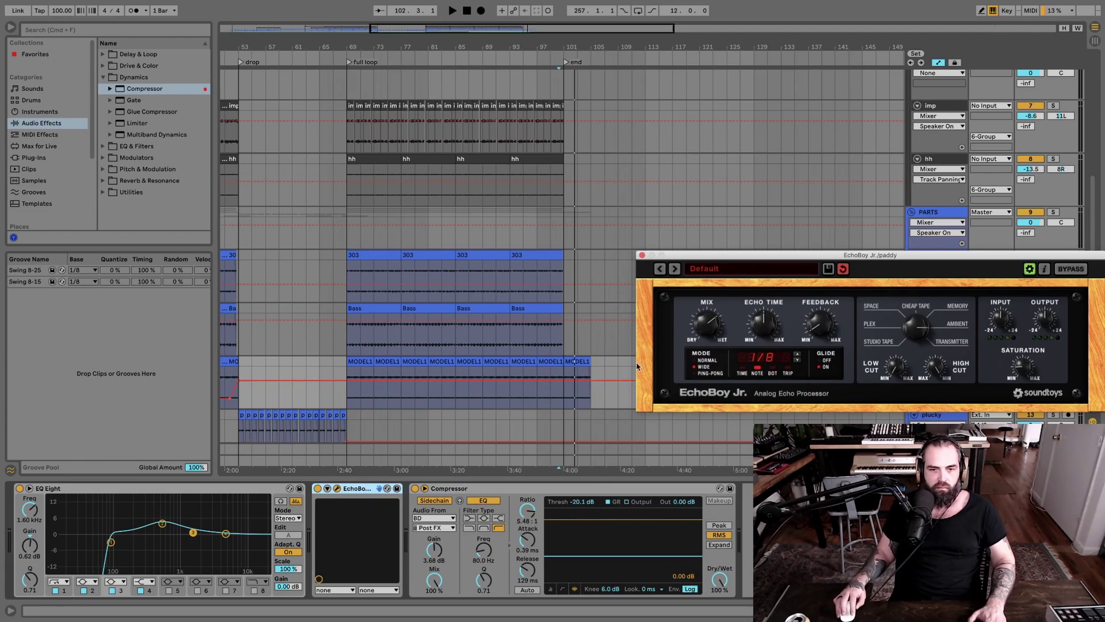
Step: Ramp paddy's EchoBoy Jr. Mix automation down to about 0.39 before the full loop locator, add a peak just after the end locator, and audition the ending
{"action": "left_click", "coordinate": [320, 380]}
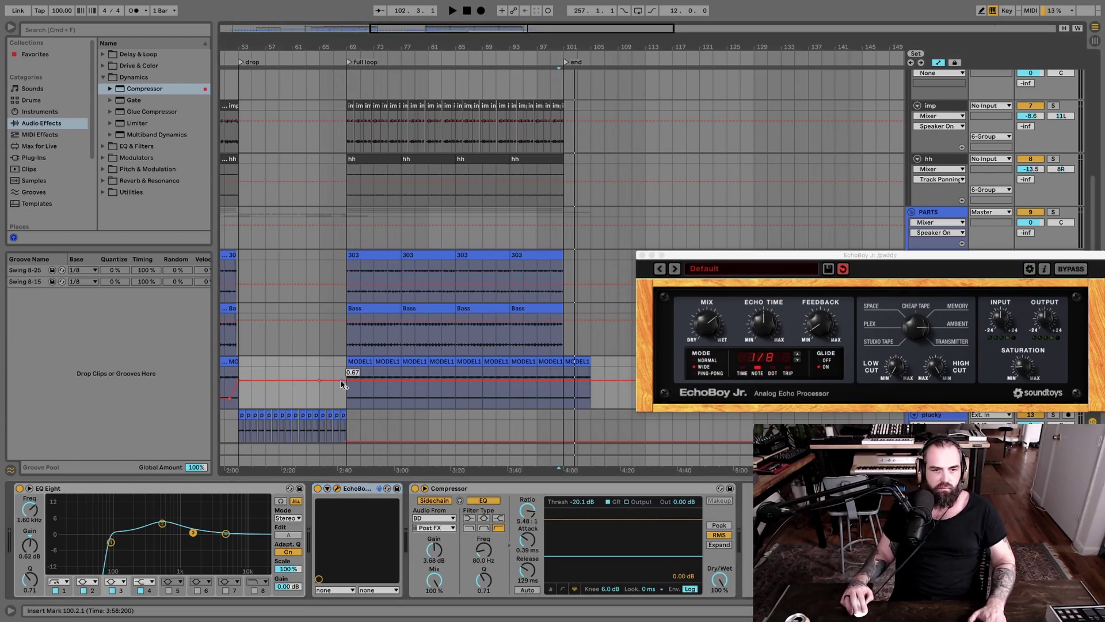
{"action": "left_click_drag", "start_coordinate": [341, 381], "coordinate": [342, 396]}
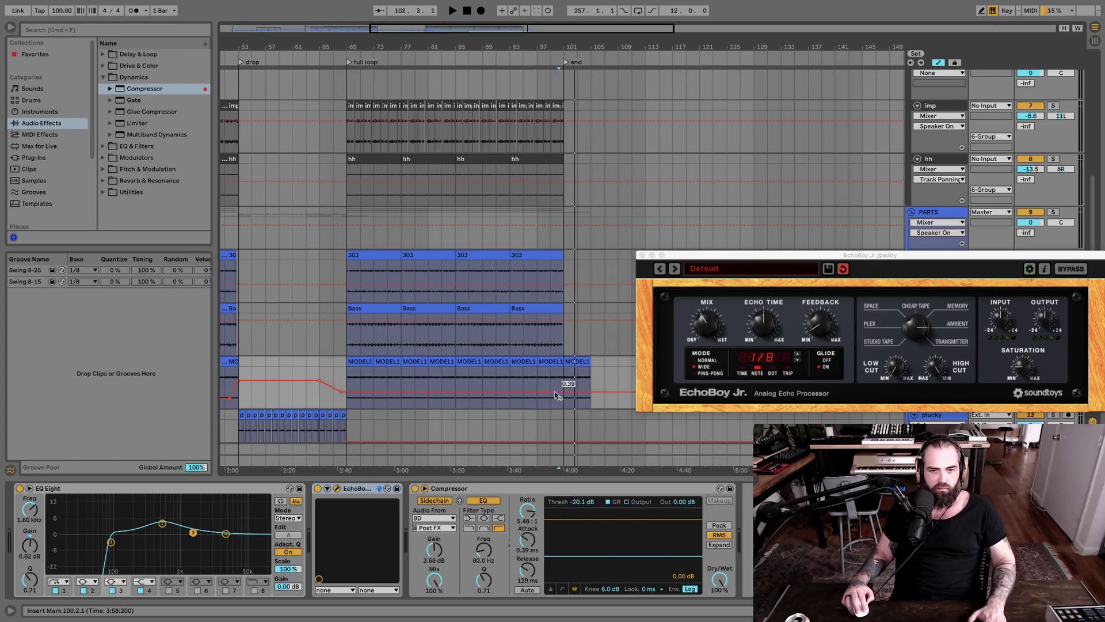
{"action": "mouse_move", "coordinate": [567, 391]}
{"action": "left_mouse_down"}
{"action": "mouse_move", "coordinate": [568, 379]}
{"action": "mouse_move", "coordinate": [587, 395]}
{"action": "left_mouse_up"}
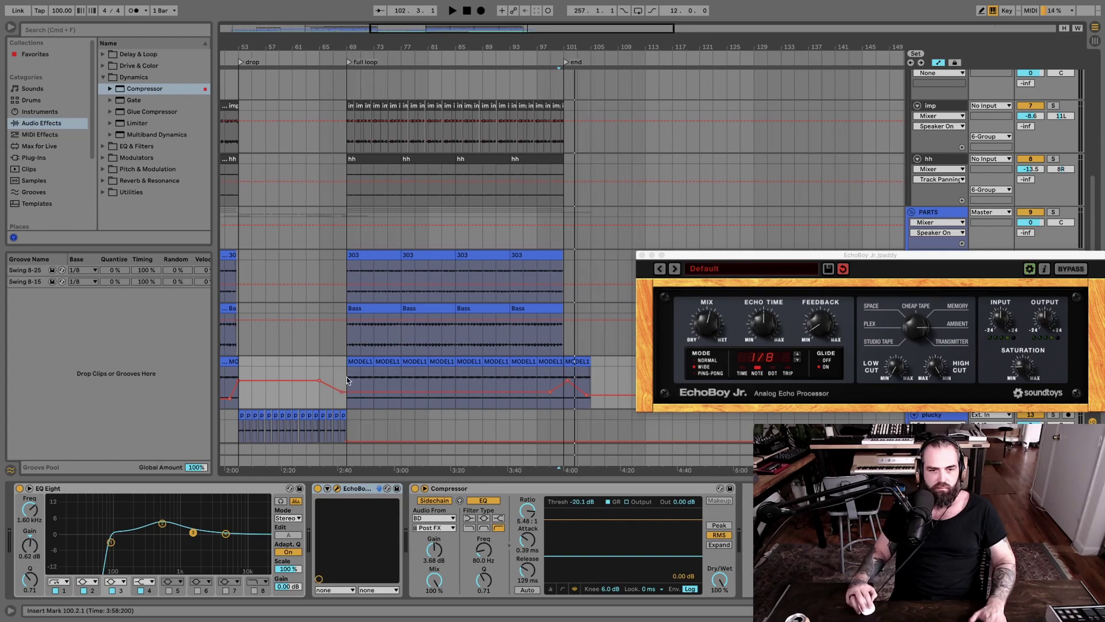
{"action": "key", "text": "space"}
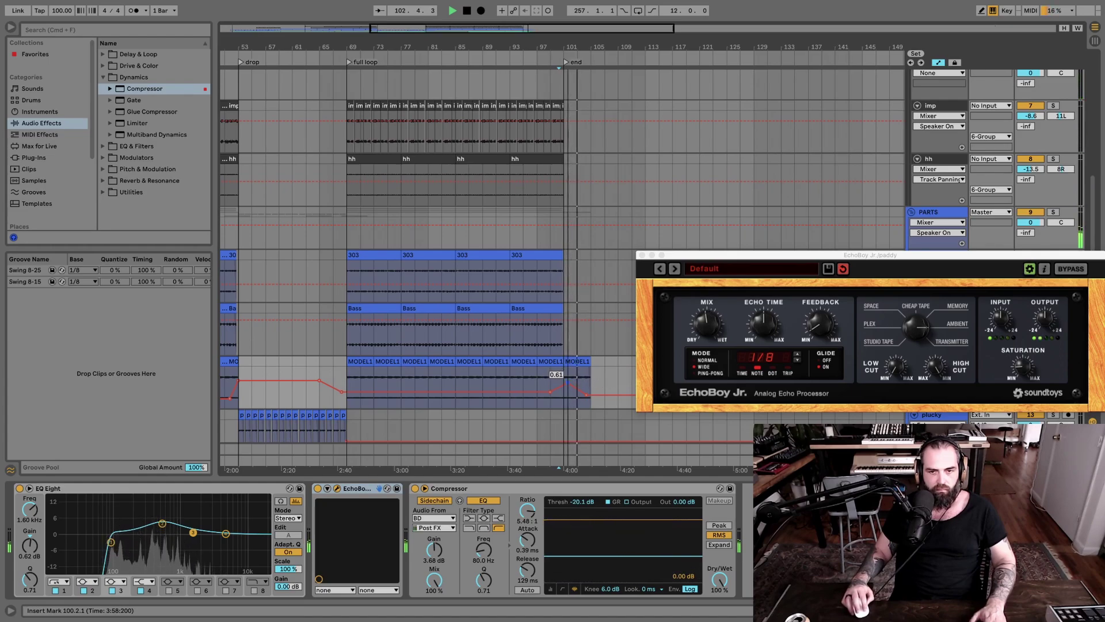
{"action": "left_click", "coordinate": [642, 255]}
{"action": "scroll", "coordinate": [639, 314], "scroll_direction": "down", "scroll_amount": 3}
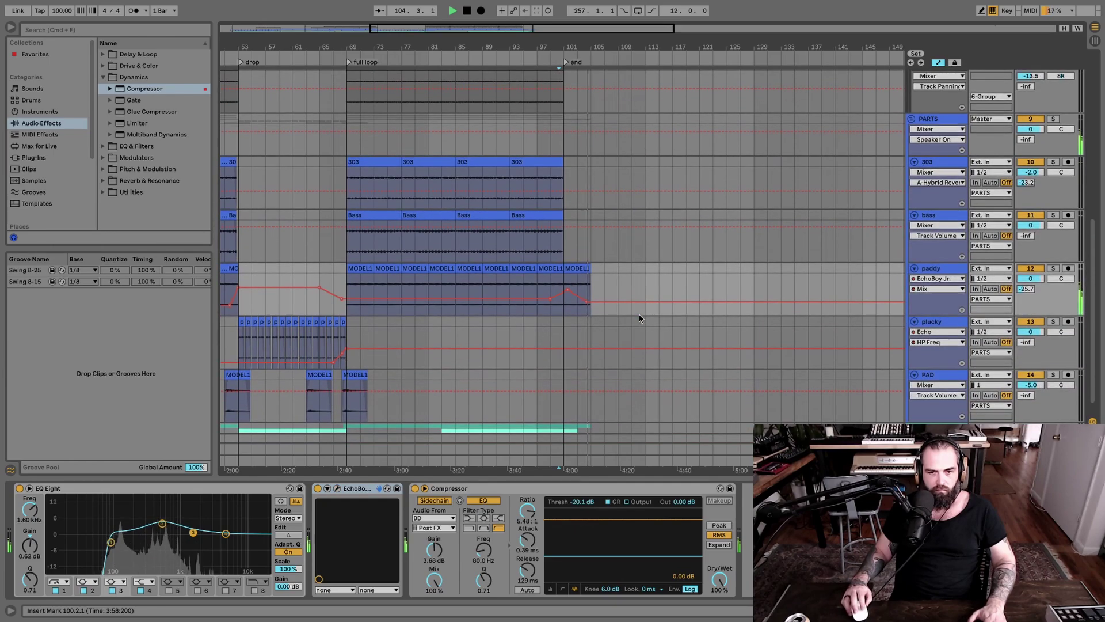
{"action": "scroll", "coordinate": [611, 306], "scroll_direction": "left", "scroll_amount": 1}
{"action": "key", "text": "space"}
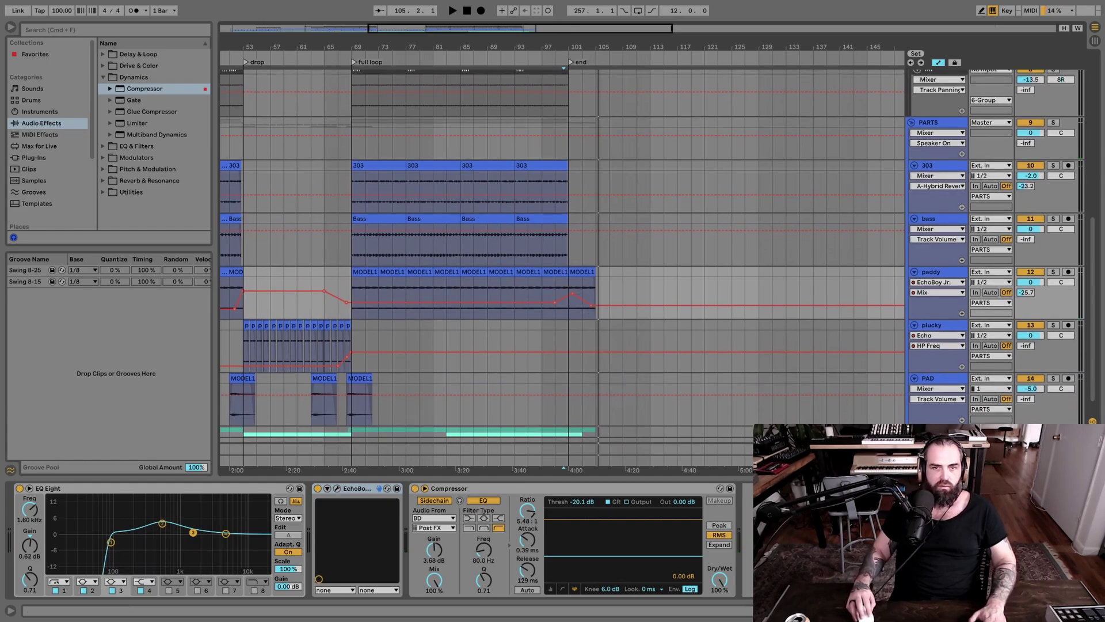
Step: Reshape paddy's Mix automation to rise from about bar 103 to just past bar 105, and play the tail
{"action": "left_click_drag", "start_coordinate": [576, 46], "coordinate": [615, 81]}
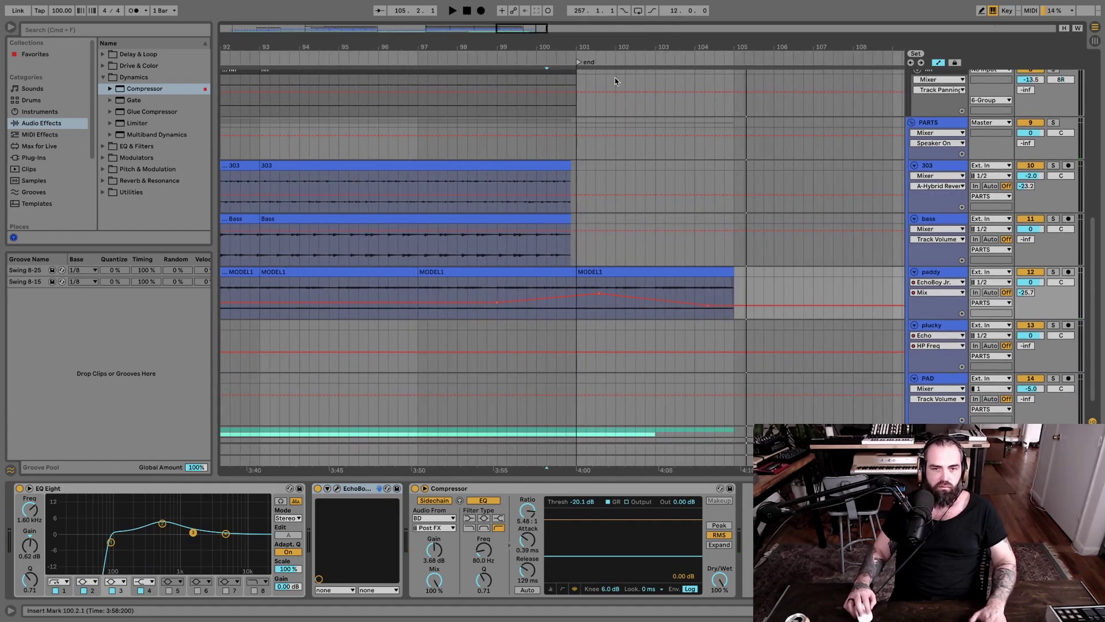
{"action": "left_click_drag", "start_coordinate": [712, 308], "coordinate": [754, 287]}
{"action": "left_click", "coordinate": [685, 290]}
{"action": "key", "text": "space"}
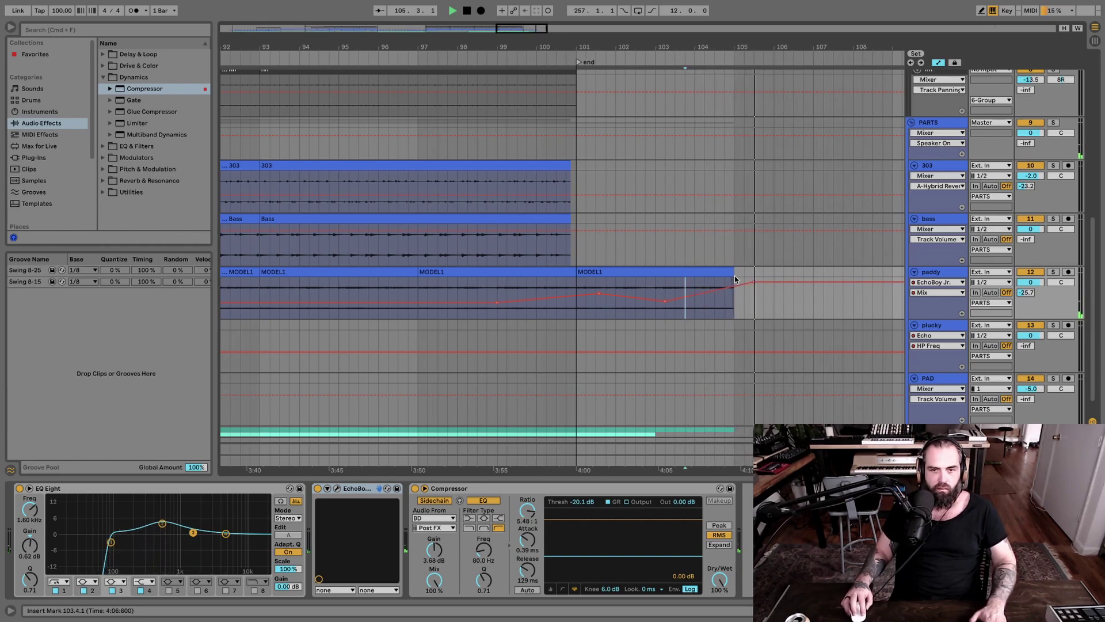
{"action": "key", "text": "space"}
{"action": "mouse_move", "coordinate": [734, 272]}
{"action": "left_mouse_down"}
{"action": "mouse_move", "coordinate": [759, 272]}
{"action": "mouse_move", "coordinate": [734, 272]}
{"action": "left_mouse_up"}
{"action": "key", "text": "space"}
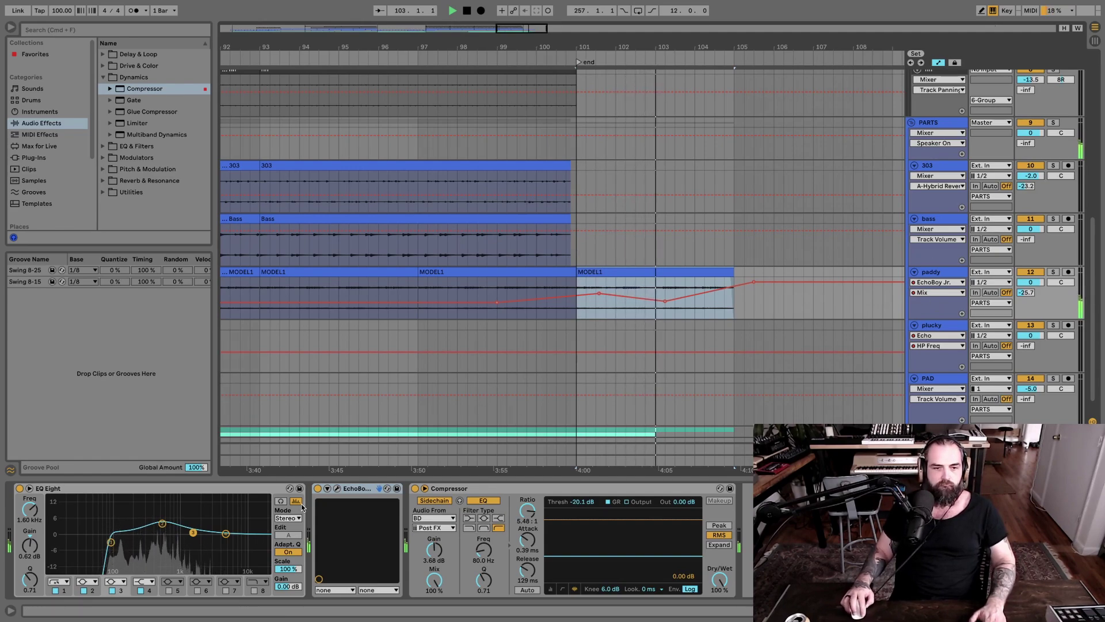
Step: Automate EchoBoy Jr.'s Feedback on paddy to ramp up from just before bar 104 to bar 105, and audition the tail
{"action": "left_click", "coordinate": [337, 488]}
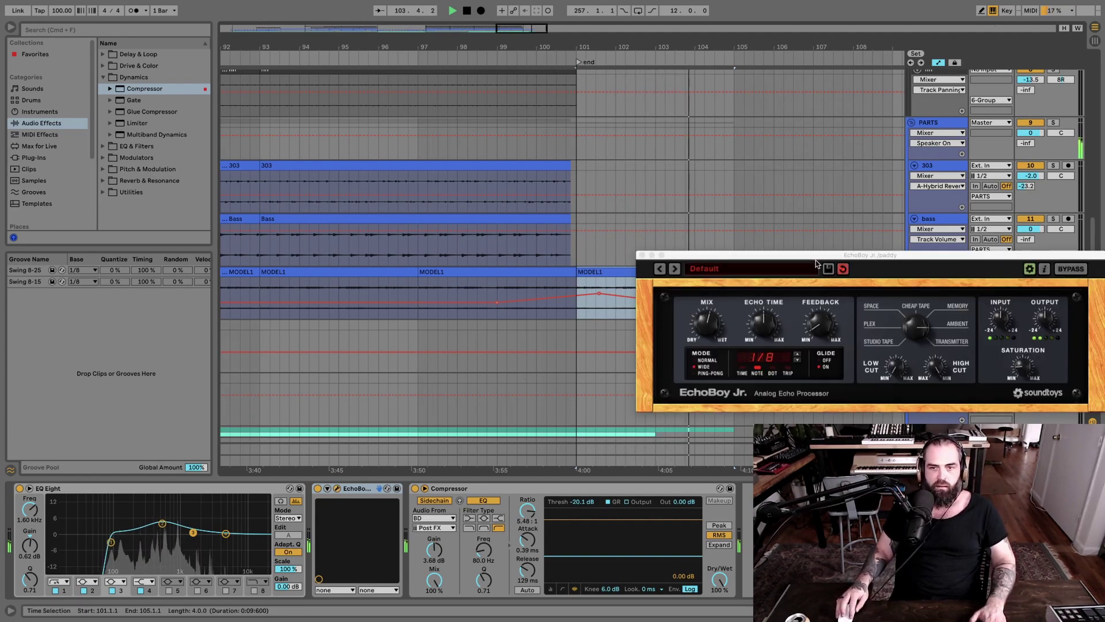
{"action": "left_click_drag", "start_coordinate": [831, 255], "coordinate": [796, 365]}
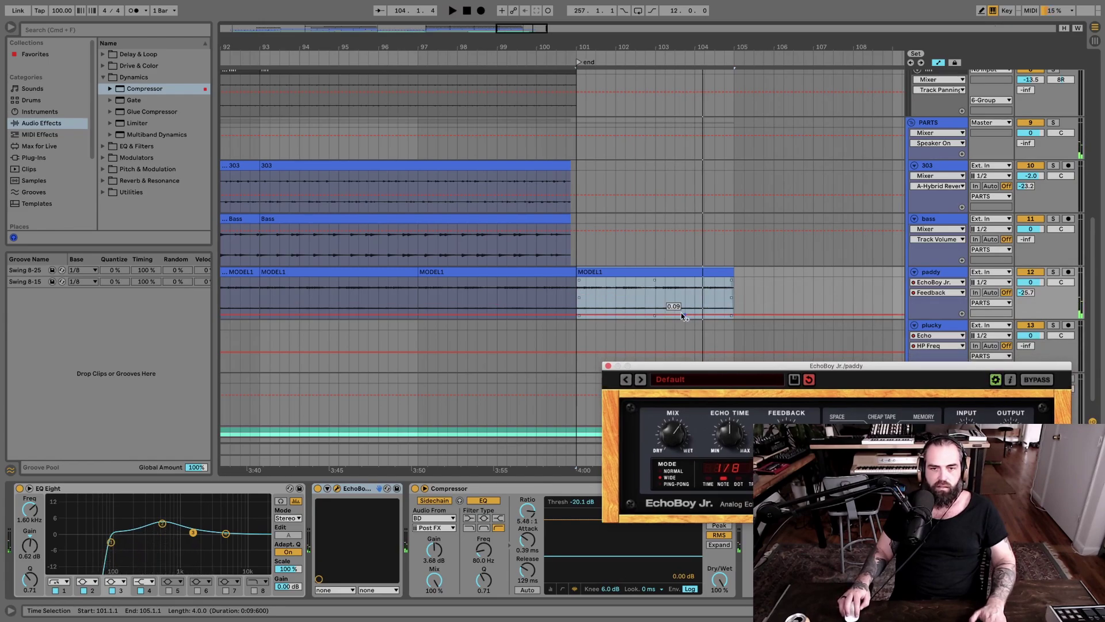
{"action": "left_click", "coordinate": [682, 316]}
{"action": "left_click", "coordinate": [693, 298]}
{"action": "key", "text": "space"}
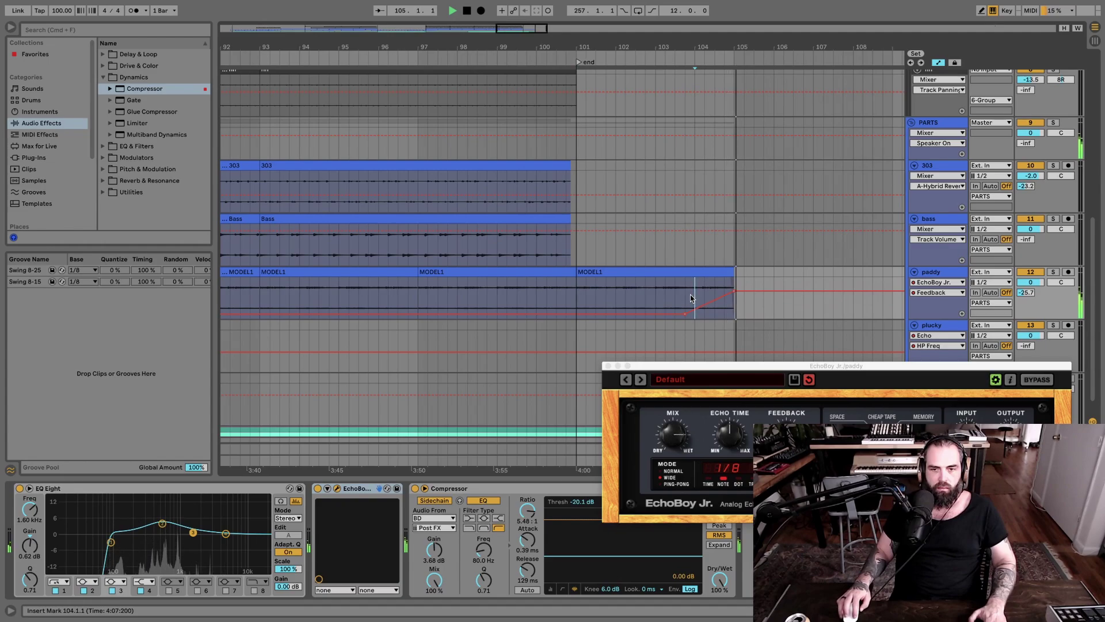
{"action": "key", "text": "space"}
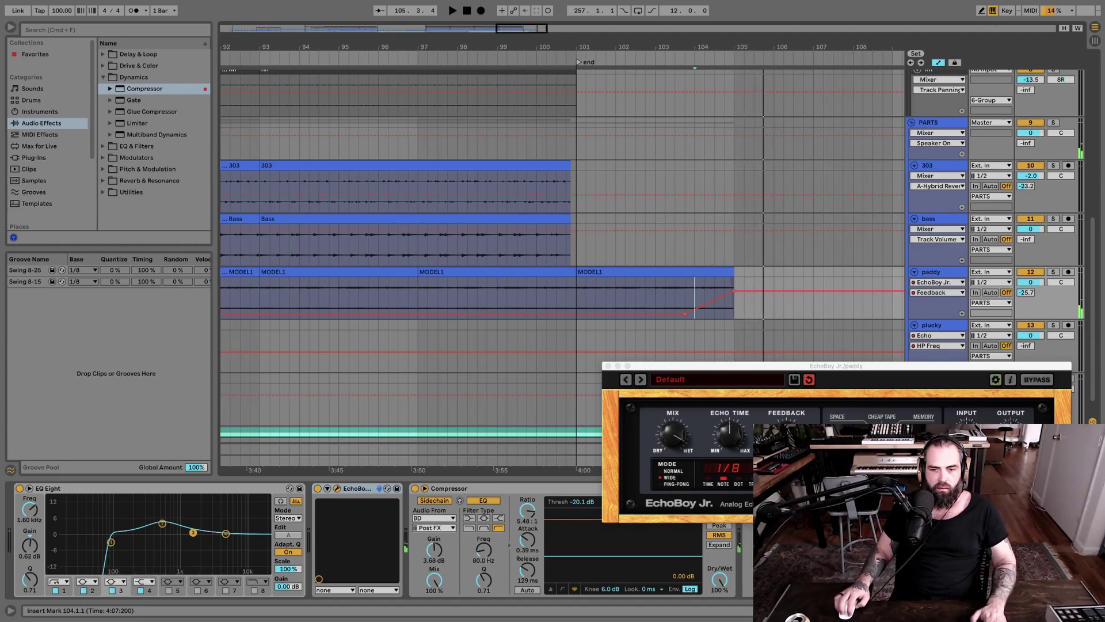
Step: Automate EchoBoy Jr.'s LowCut on paddy to ramp up toward the last clip's end at bar 105, and play the tail
{"action": "left_click", "coordinate": [967, 478]}
{"action": "left_click", "coordinate": [691, 318]}
{"action": "left_click_drag", "start_coordinate": [733, 318], "coordinate": [734, 295]}
{"action": "left_click", "coordinate": [672, 288]}
{"action": "key", "text": "space"}
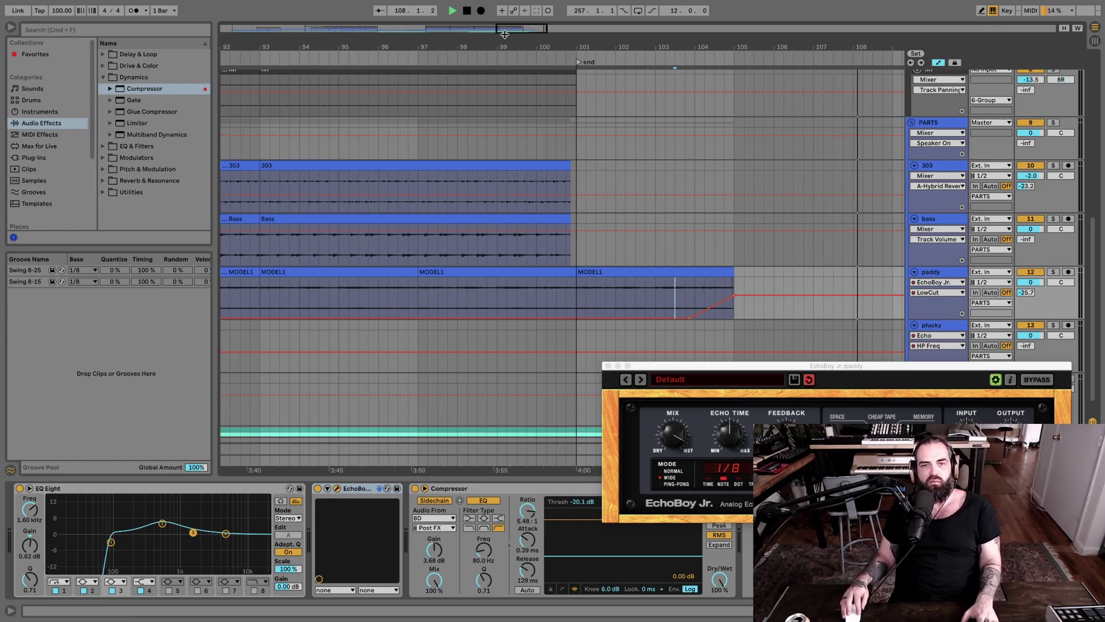
{"action": "key", "text": "space"}
Step: Show the whole arrangement, hide the automation lanes, and move the EchoBoy Jr. window away from the clips
{"action": "left_click_drag", "start_coordinate": [499, 44], "coordinate": [464, 45]}
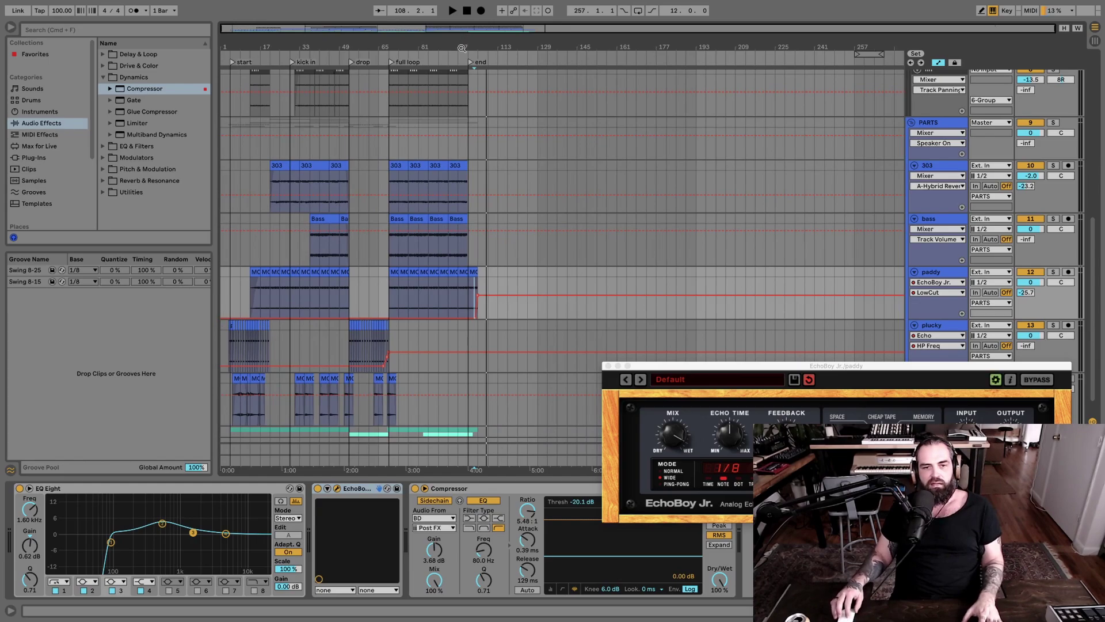
{"action": "left_click", "coordinate": [939, 63]}
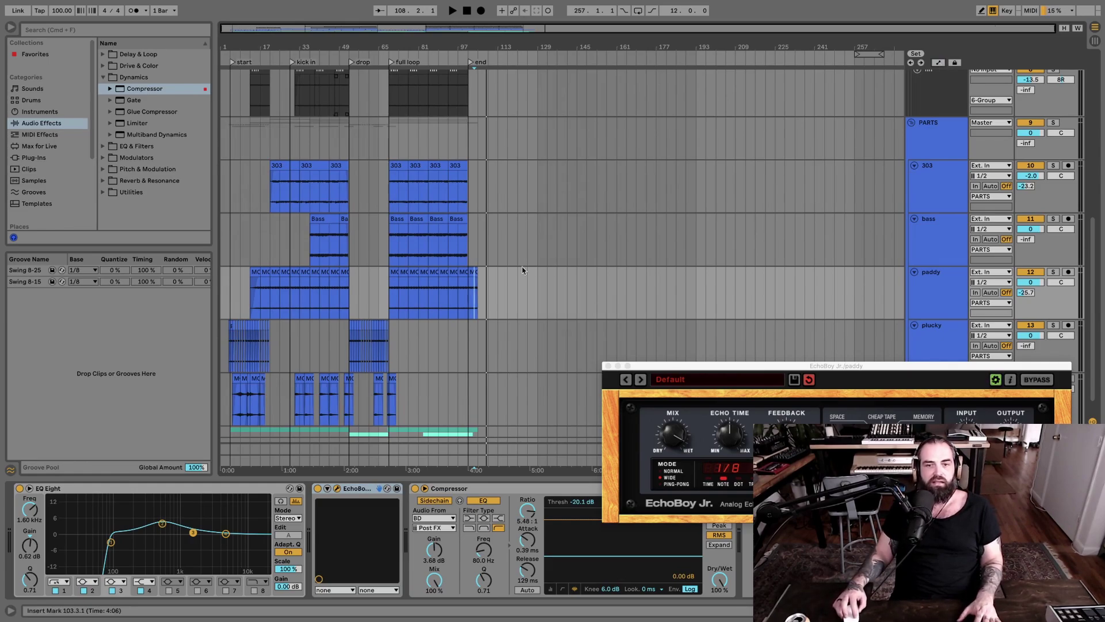
{"action": "left_click_drag", "start_coordinate": [652, 367], "coordinate": [731, 336]}
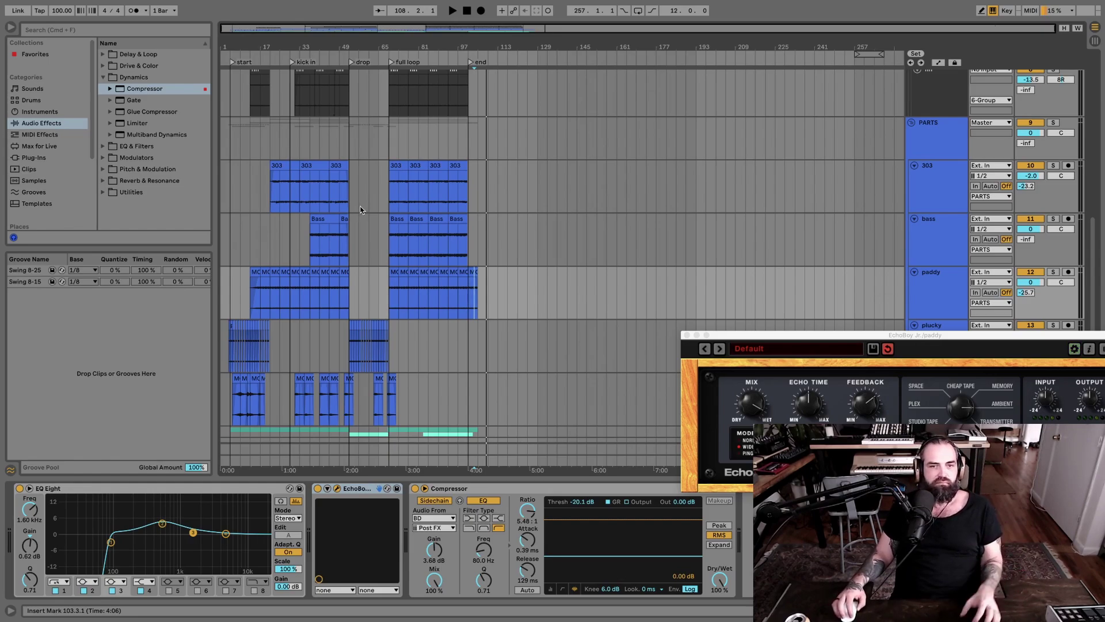
Step: Play the arrangement from bar 61 through the drop into the full loop, with the FX group unfolded
{"action": "left_click", "coordinate": [372, 198]}
{"action": "scroll", "coordinate": [371, 198], "scroll_direction": "down", "scroll_amount": 1}
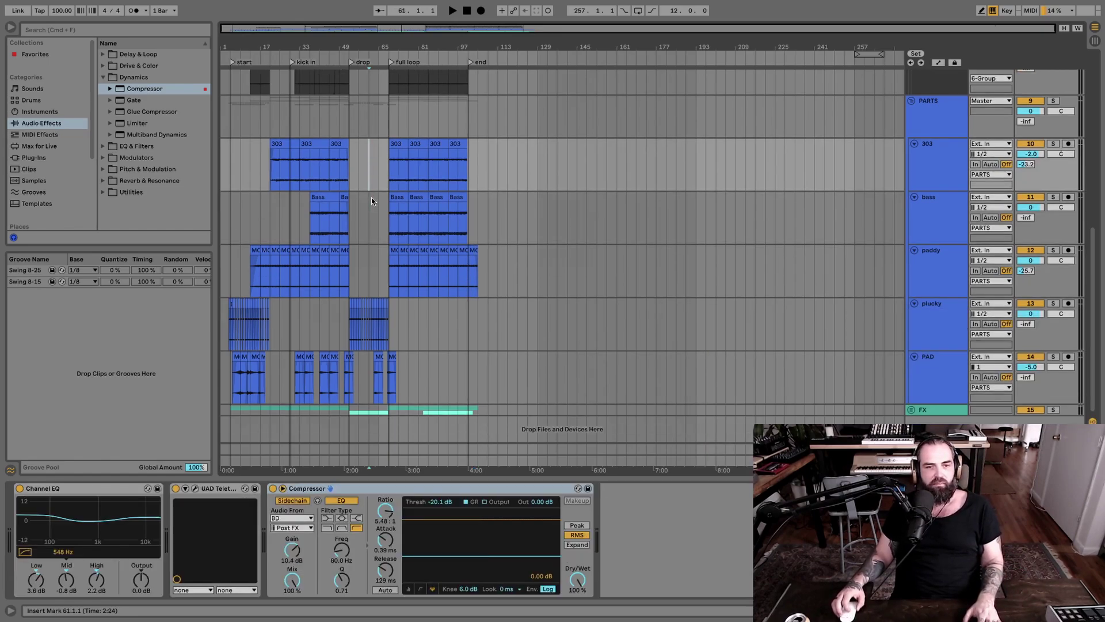
{"action": "key", "text": "space"}
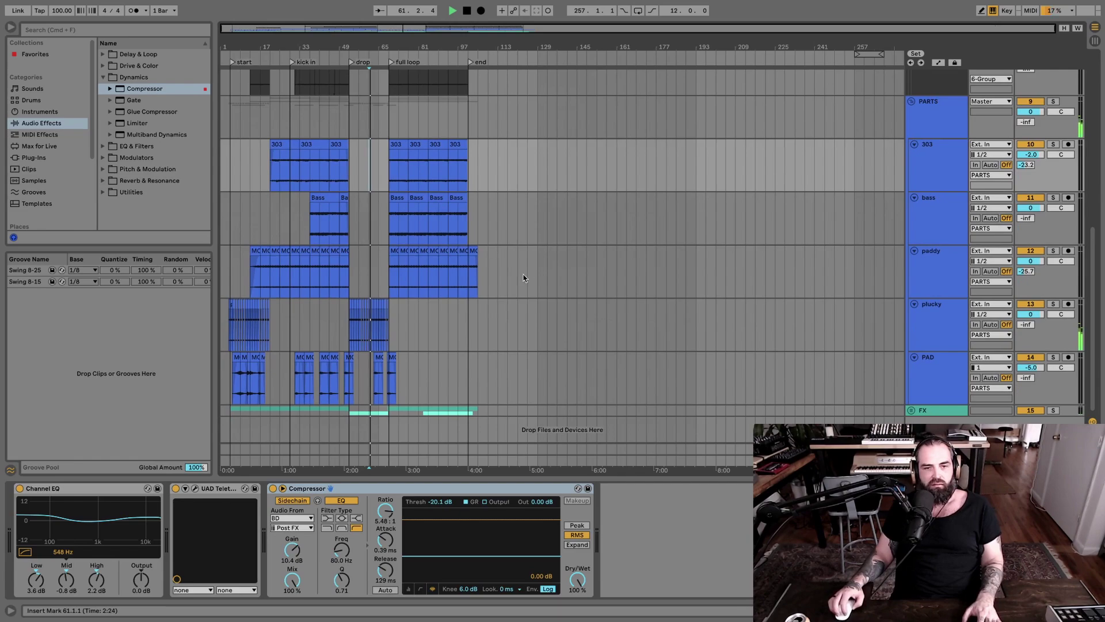
{"action": "left_click", "coordinate": [910, 410]}
{"action": "scroll", "coordinate": [495, 270], "scroll_direction": "down", "scroll_amount": 1}
{"action": "scroll", "coordinate": [337, 245], "scroll_direction": "down", "scroll_amount": 5}
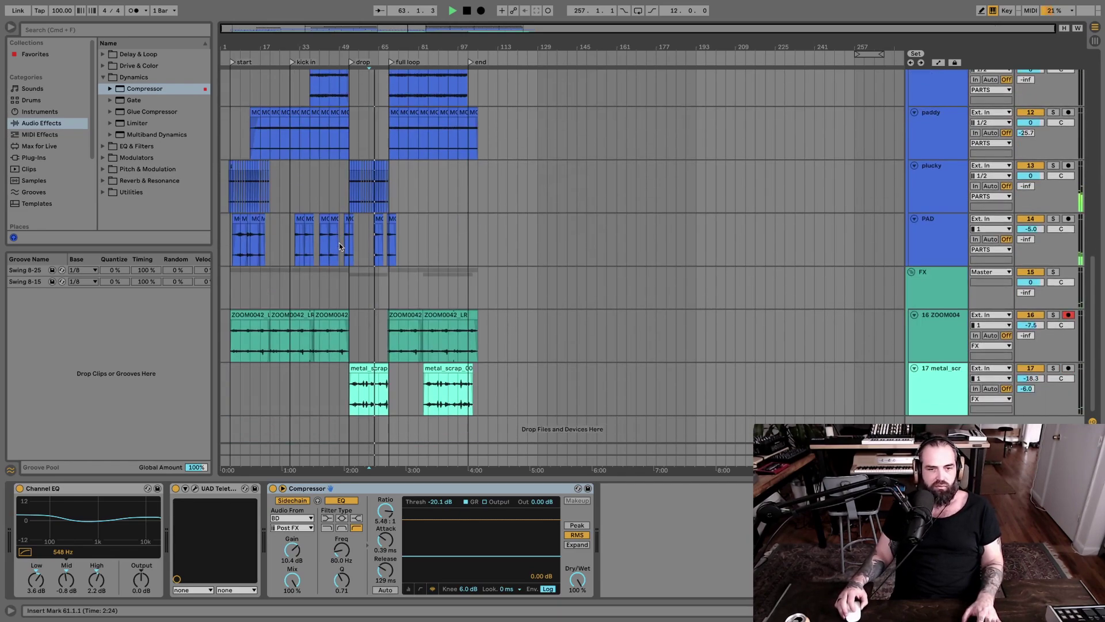
{"action": "scroll", "coordinate": [338, 245], "scroll_direction": "up", "scroll_amount": 5}
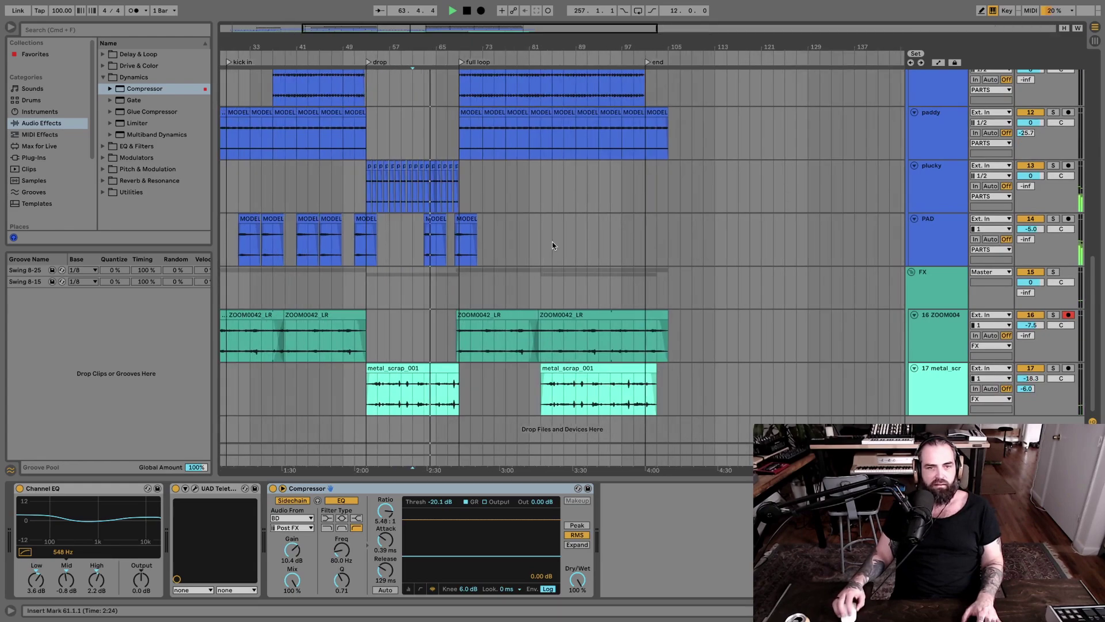
{"action": "scroll", "coordinate": [544, 243], "scroll_direction": "left", "scroll_amount": 5}
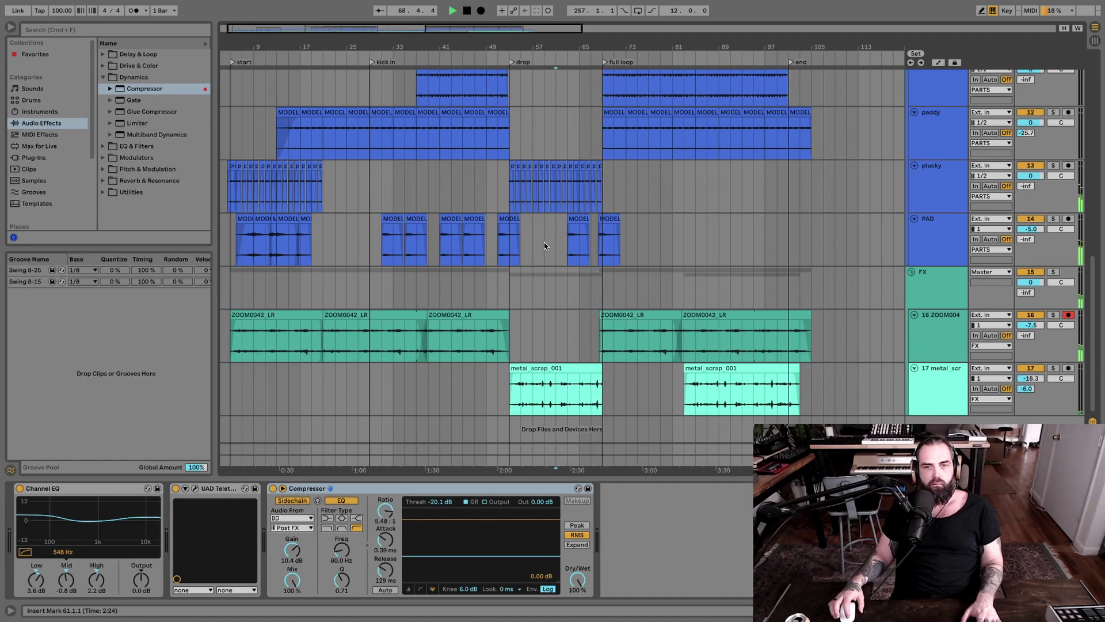
{"action": "key", "text": "space"}
Step: Locate the transition into the full loop at bar 69 and play it from bar 65
{"action": "scroll", "coordinate": [630, 237], "scroll_direction": "up", "scroll_amount": 15}
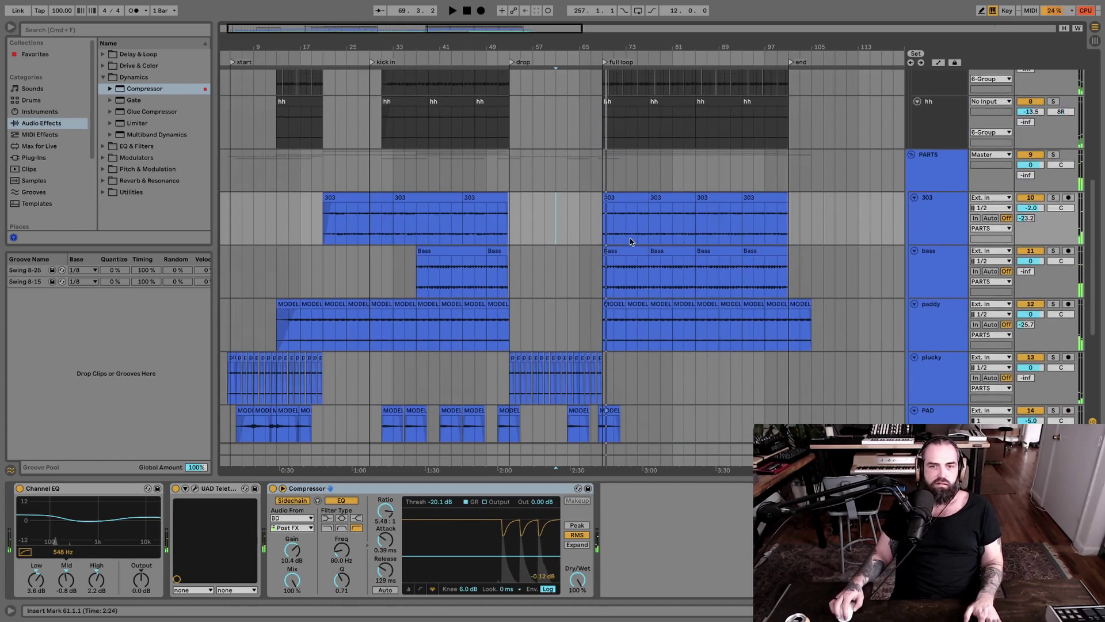
{"action": "scroll", "coordinate": [630, 237], "scroll_direction": "down", "scroll_amount": 12}
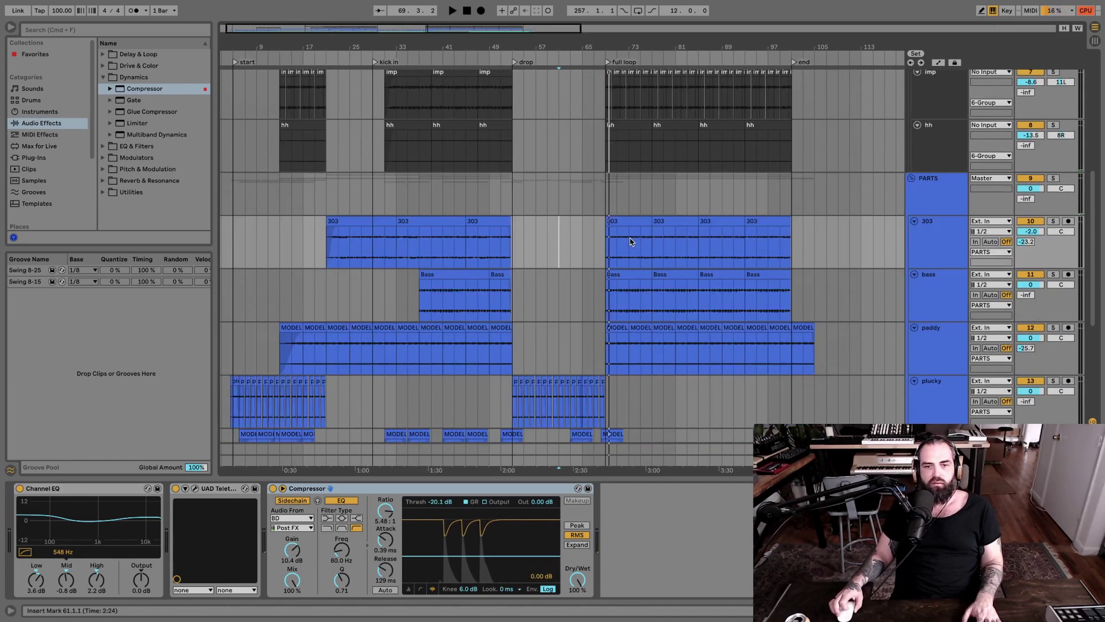
{"action": "scroll", "coordinate": [630, 237], "scroll_direction": "up", "scroll_amount": 3}
{"action": "scroll", "coordinate": [636, 259], "scroll_direction": "down", "scroll_amount": 3}
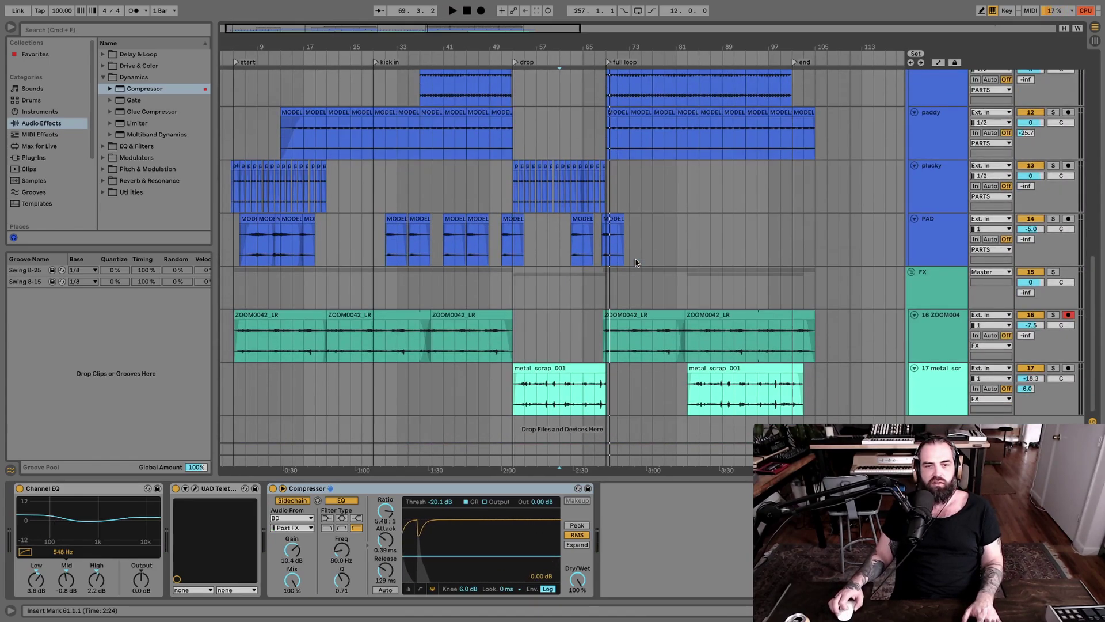
{"action": "scroll", "coordinate": [586, 88], "scroll_direction": "right", "scroll_amount": 1}
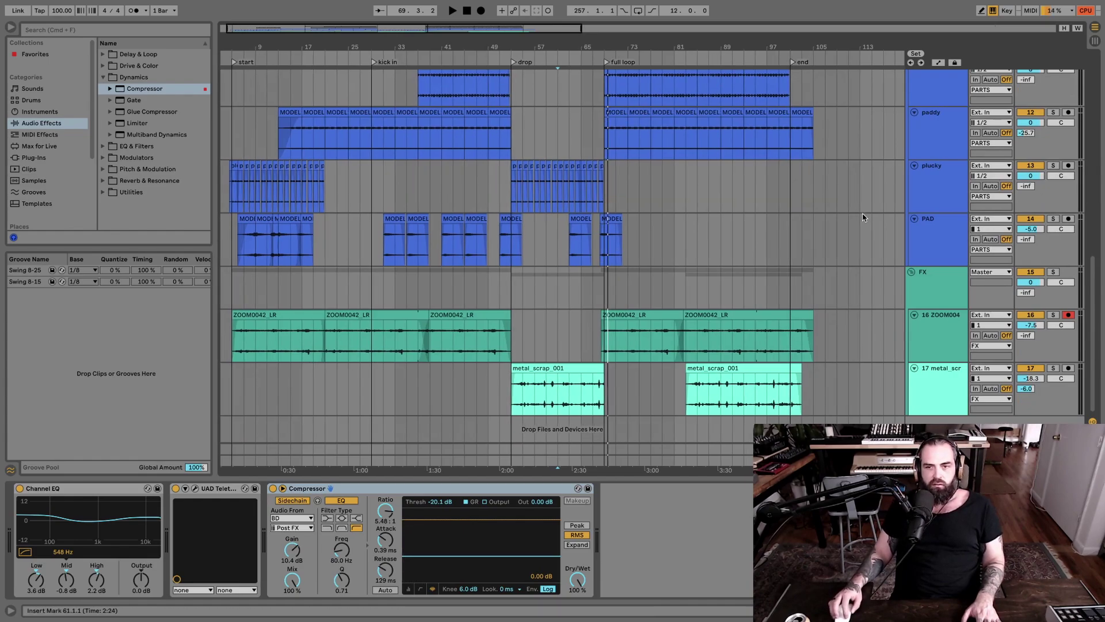
{"action": "left_click_drag", "start_coordinate": [621, 46], "coordinate": [620, 53]}
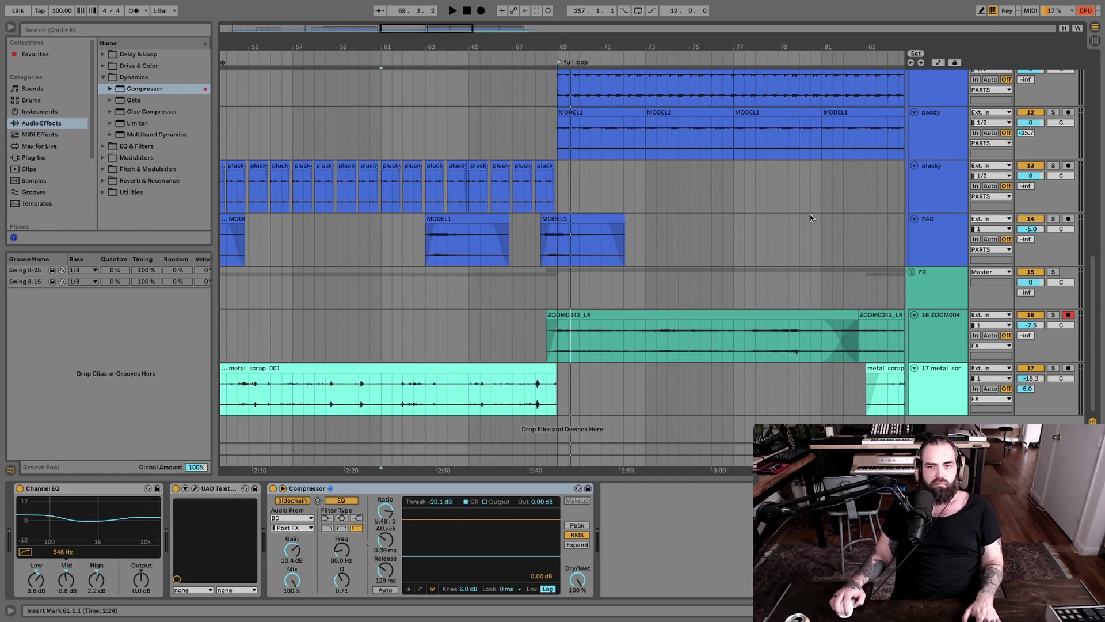
{"action": "left_click", "coordinate": [471, 151]}
{"action": "key", "text": "space"}
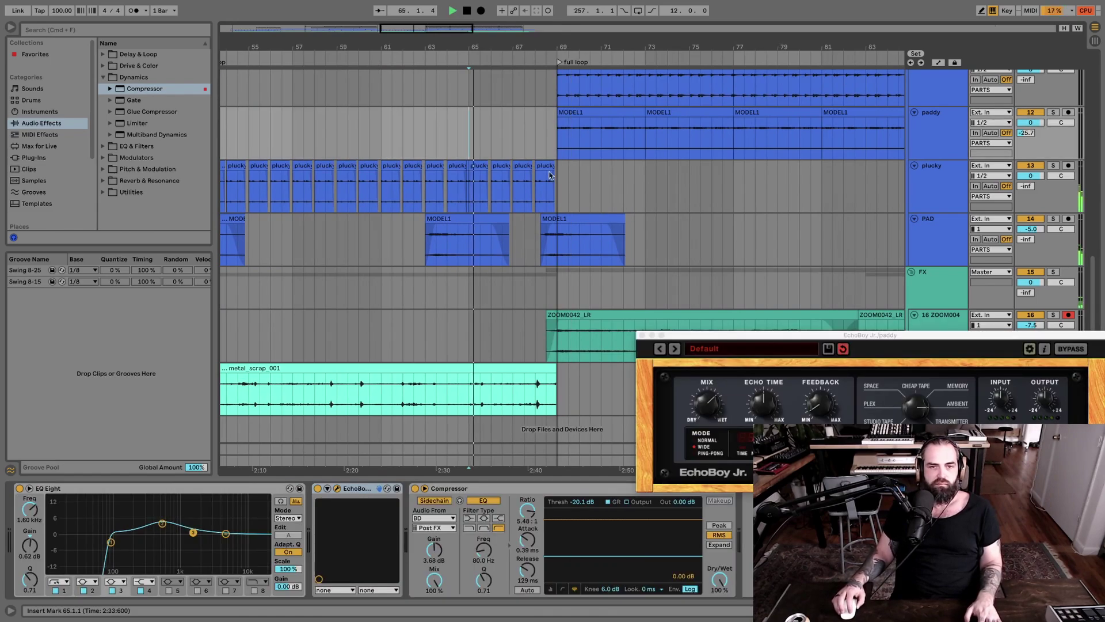
Step: Show the automation lanes and adjust the end of plucky's Echo HP Freq ramp at bar 69 to about 436 Hz
{"action": "left_click", "coordinate": [940, 172]}
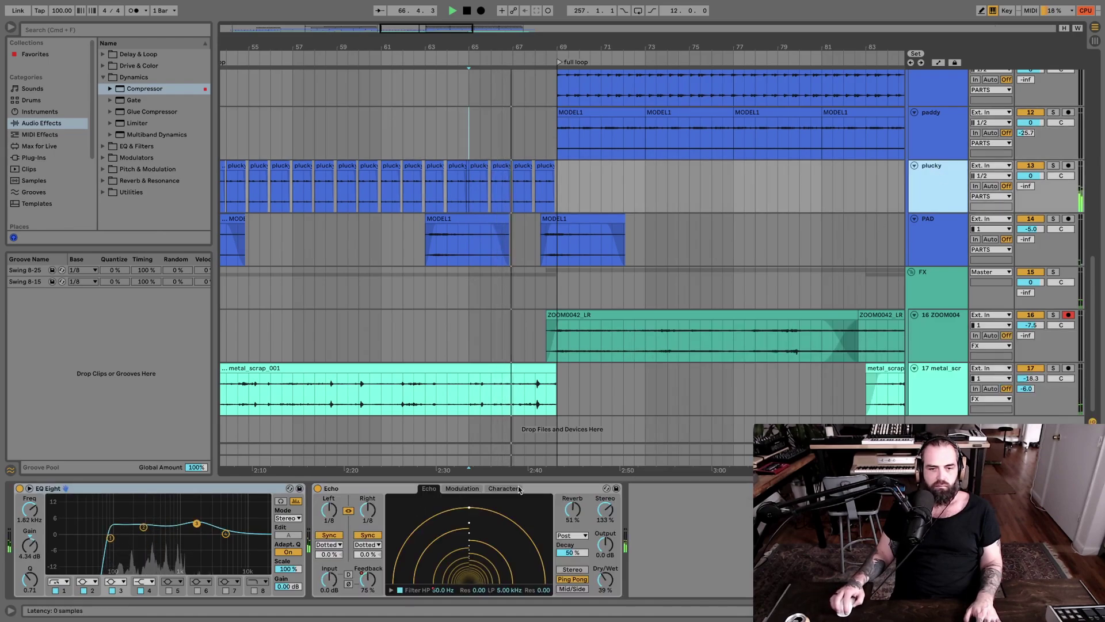
{"action": "left_click", "coordinate": [938, 64]}
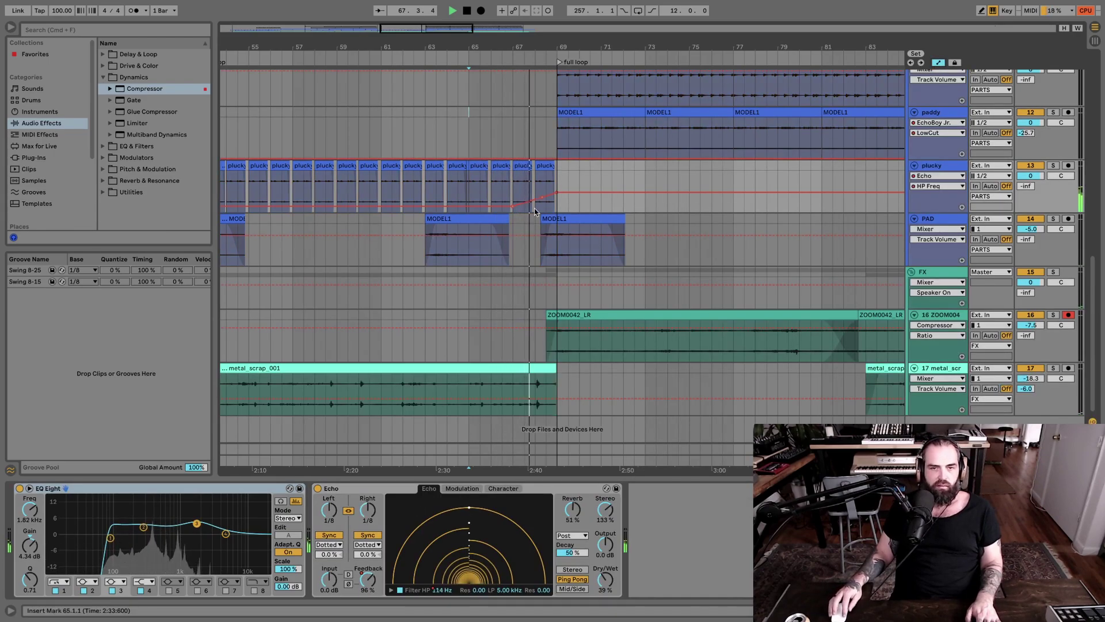
{"action": "left_click_drag", "start_coordinate": [544, 197], "coordinate": [557, 180]}
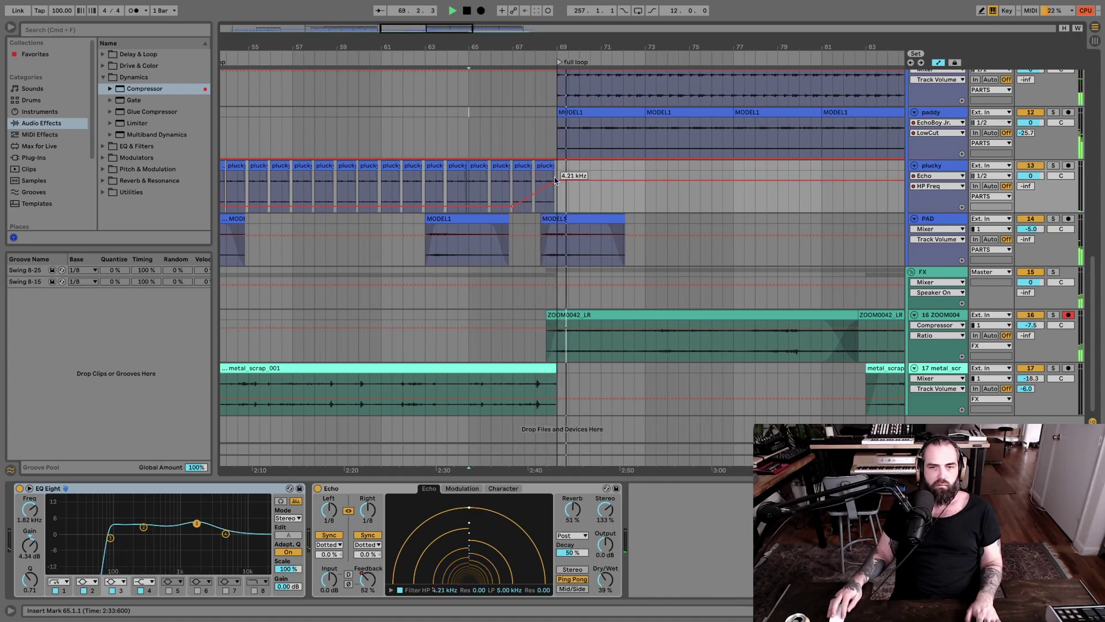
{"action": "key", "text": "space"}
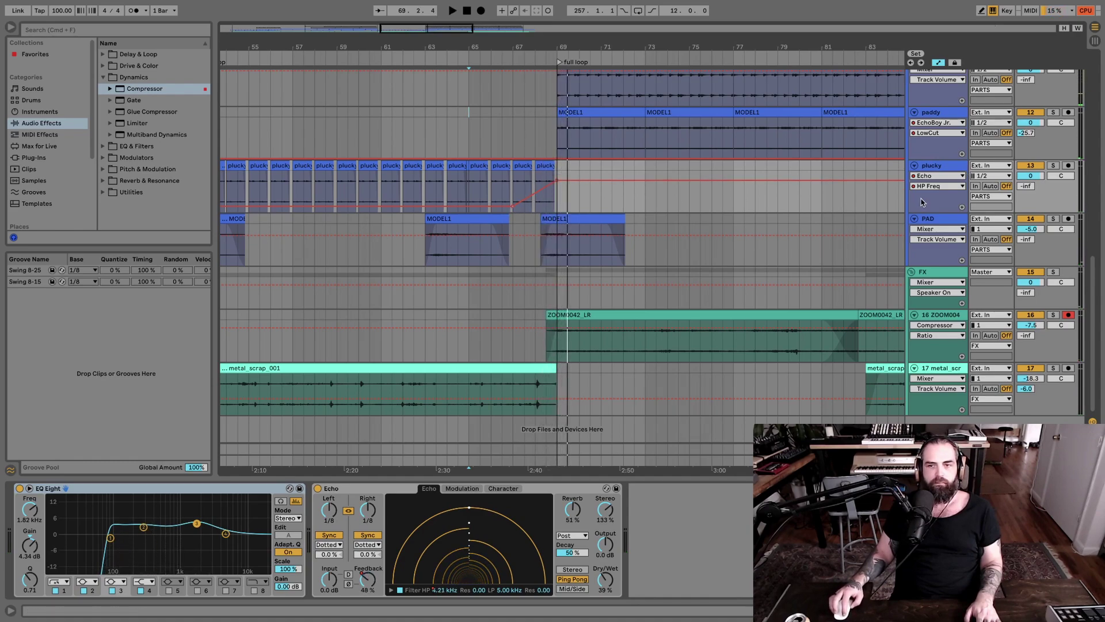
{"action": "left_click_drag", "start_coordinate": [555, 181], "coordinate": [557, 194]}
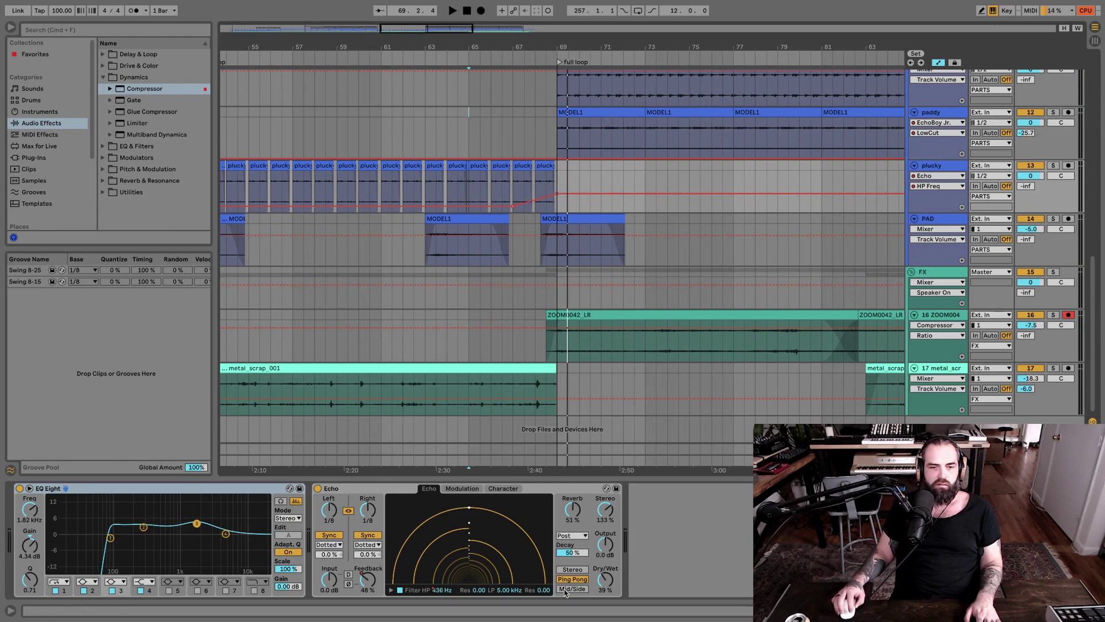
Step: Automate the Echo's Dry/Wet on plucky to ramp up from about bar 67 to 70 % at bar 69
{"action": "left_click", "coordinate": [609, 586]}
{"action": "left_click", "coordinate": [510, 196]}
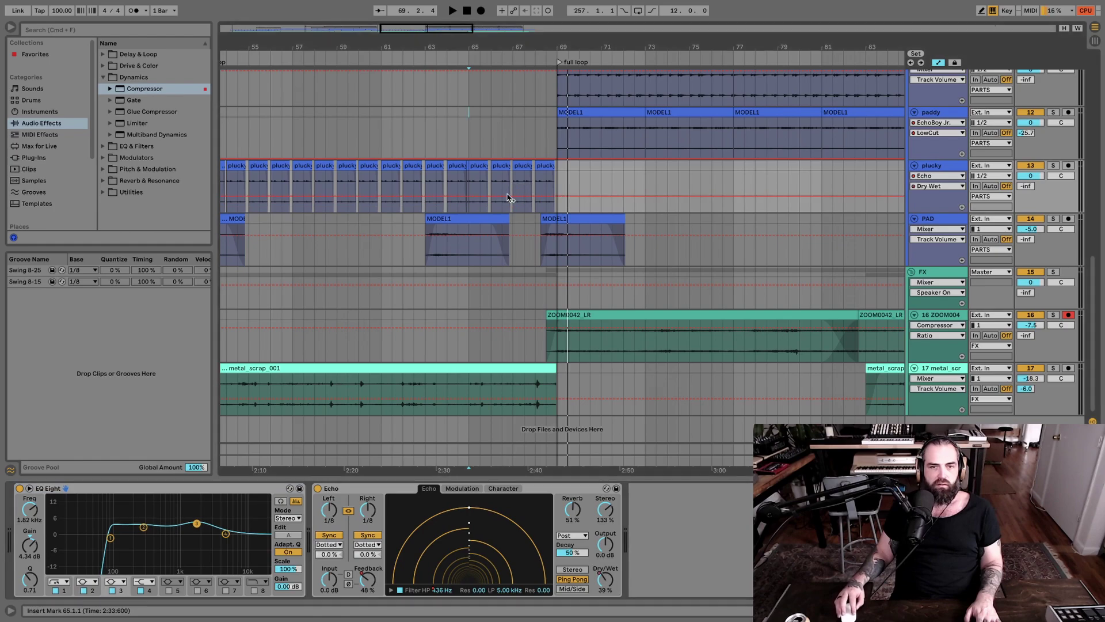
{"action": "left_click_drag", "start_coordinate": [554, 196], "coordinate": [556, 183]}
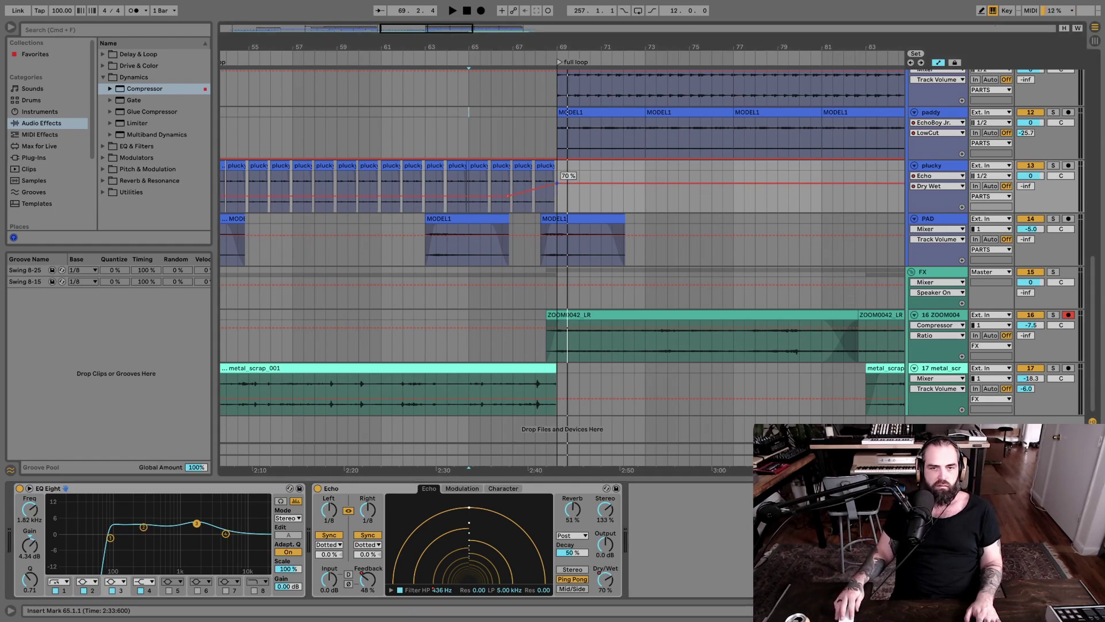
Step: Reshape plucky's Echo Feedback automation to rise from about bar 66 to bar 69 and fall off by bar 71, auditioning the transition
{"action": "left_click", "coordinate": [372, 585]}
{"action": "left_click_drag", "start_coordinate": [557, 175], "coordinate": [557, 173]}
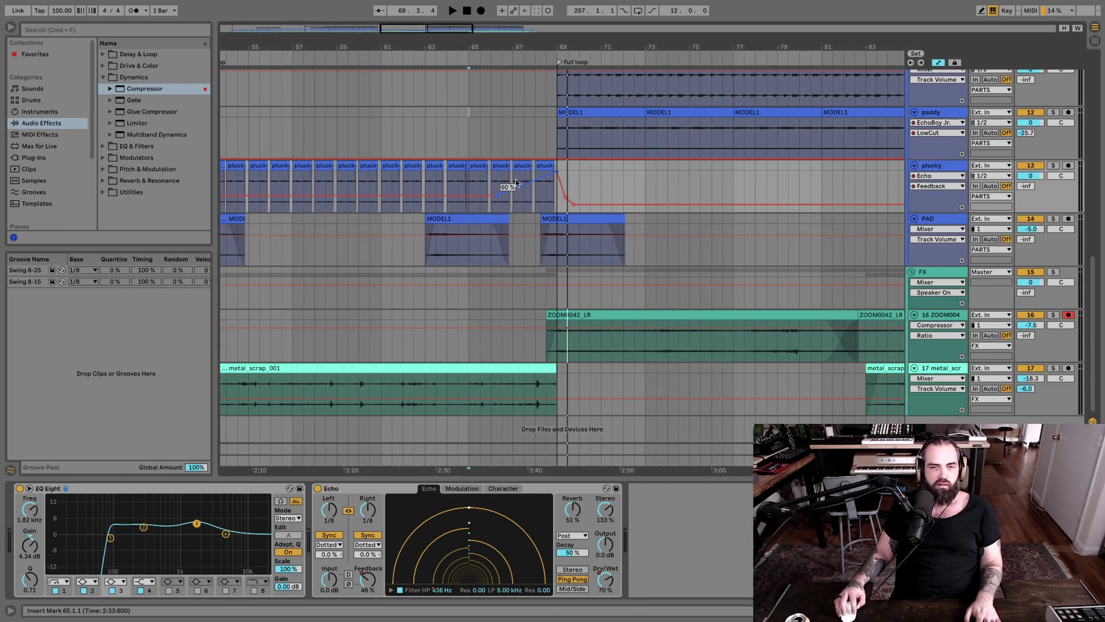
{"action": "left_click", "coordinate": [480, 186]}
{"action": "key", "text": "space"}
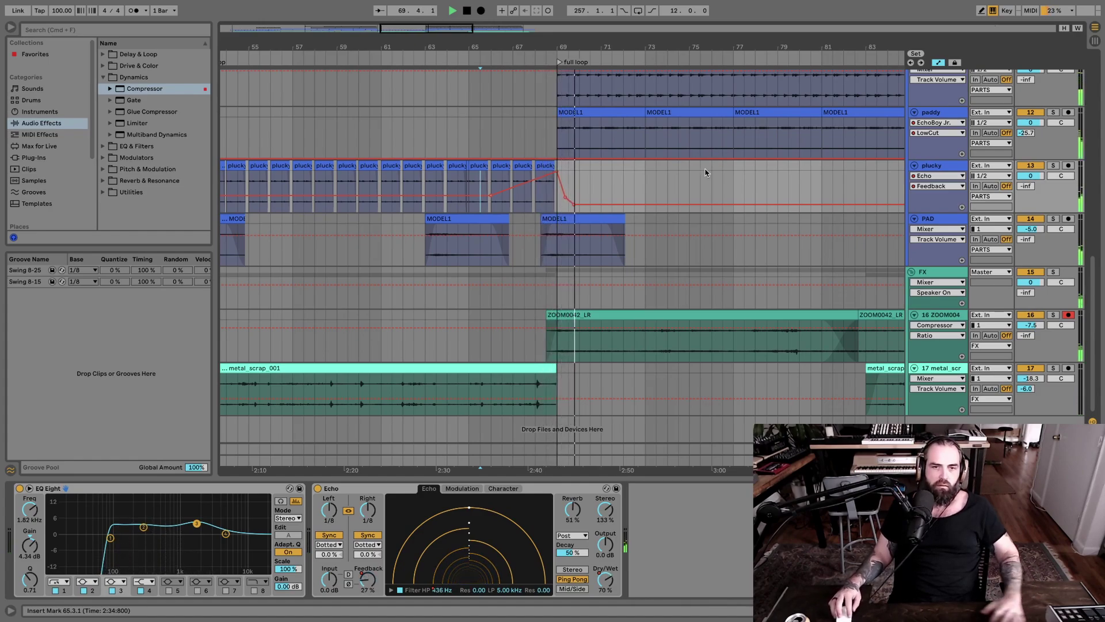
{"action": "left_click", "coordinate": [566, 198]}
{"action": "left_click_drag", "start_coordinate": [574, 204], "coordinate": [601, 204]}
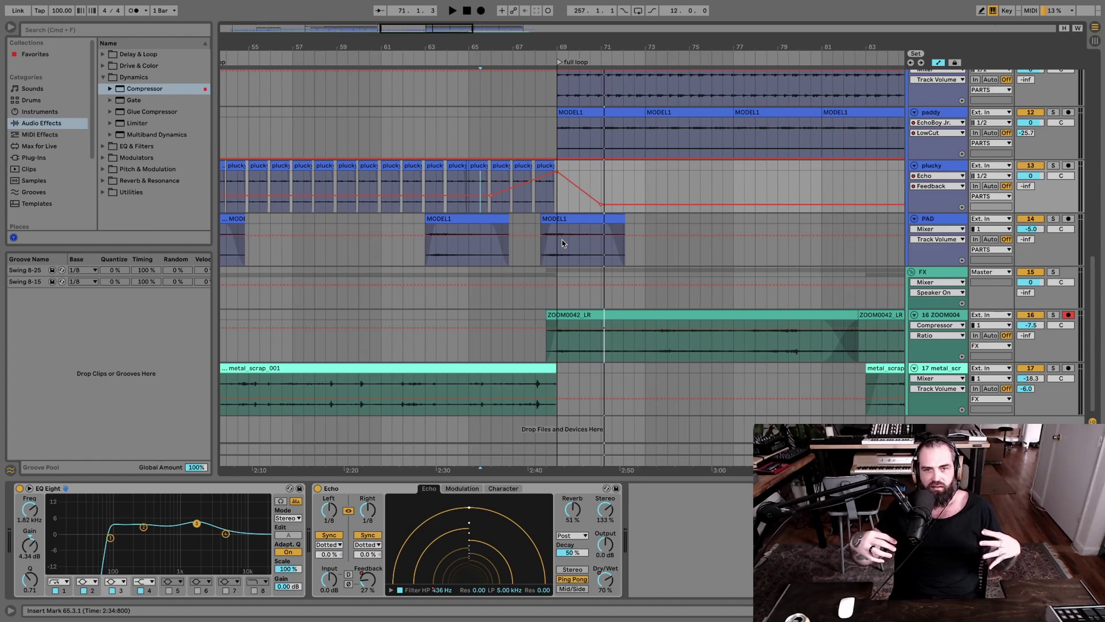
Step: Show the whole arrangement again and hide the automation lanes
{"action": "left_click_drag", "start_coordinate": [387, 44], "coordinate": [387, 27]}
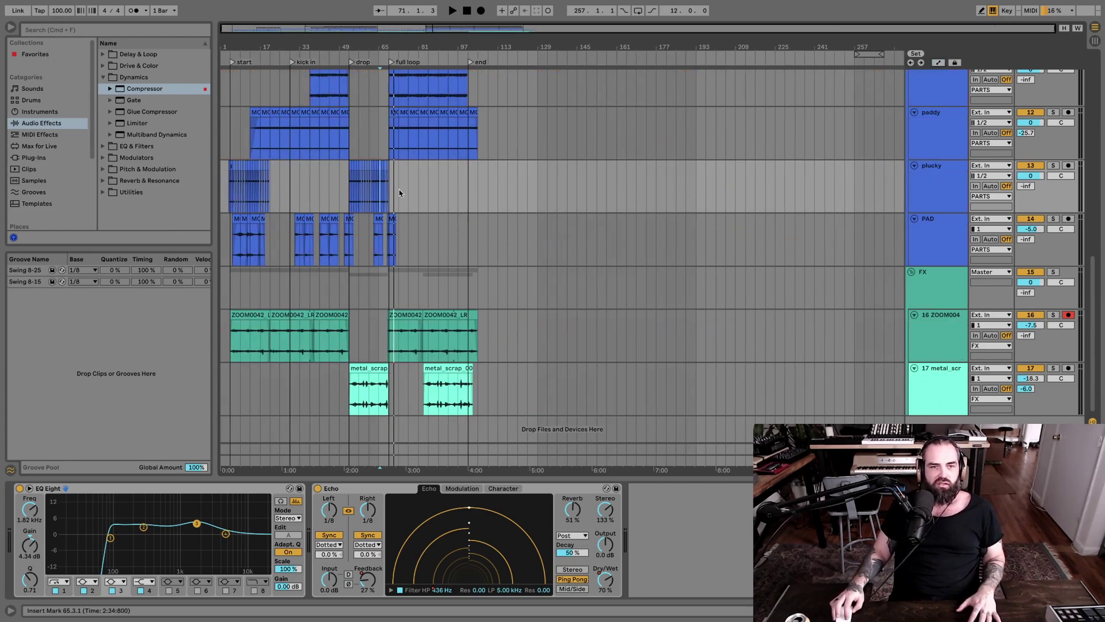
{"action": "key", "text": "a"}
{"action": "scroll", "coordinate": [399, 196], "scroll_direction": "up", "scroll_amount": 5}
{"action": "scroll", "coordinate": [399, 207], "scroll_direction": "down", "scroll_amount": 10}
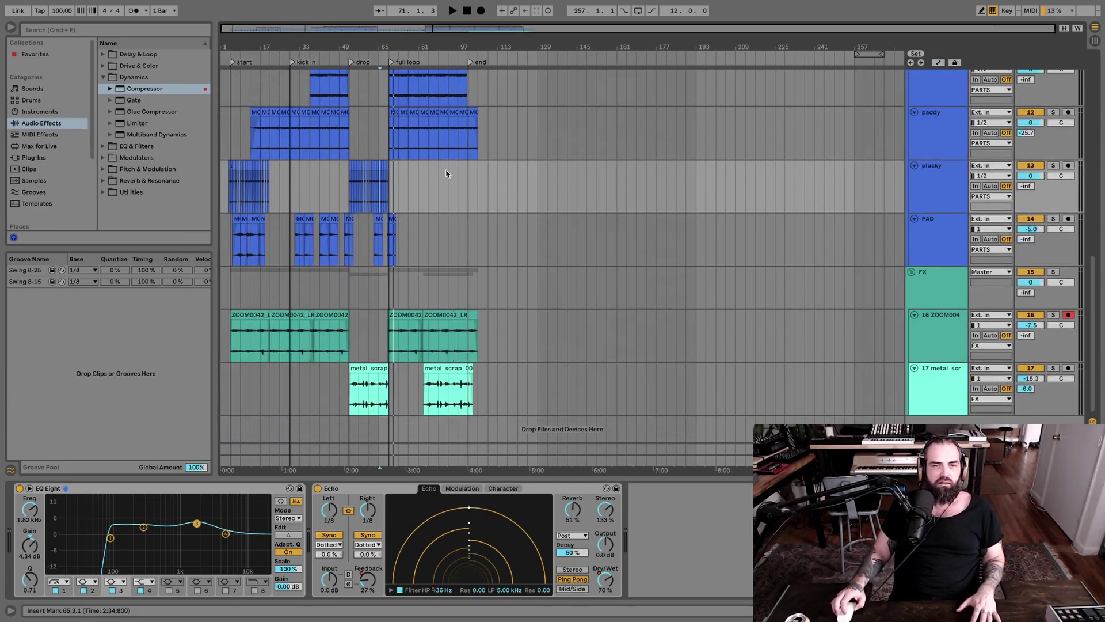
Step: Audition the arrangement at several points, including bar 37, bar 77 and bar 93
{"action": "left_click", "coordinate": [272, 144]}
{"action": "key", "text": "space"}
{"action": "left_click", "coordinate": [313, 137]}
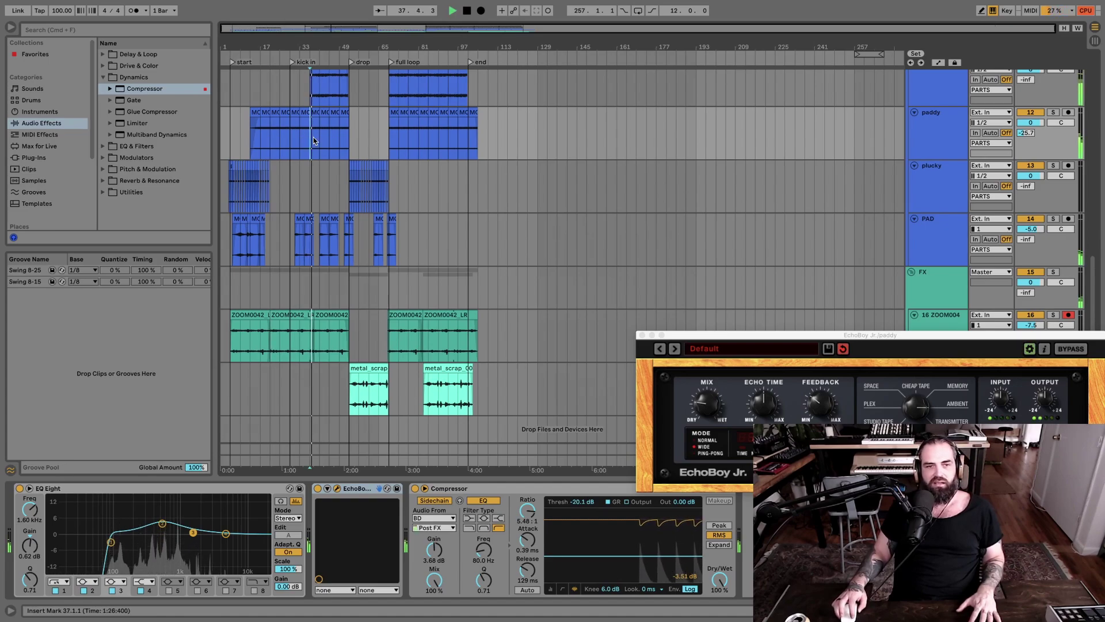
{"action": "left_click", "coordinate": [406, 138]}
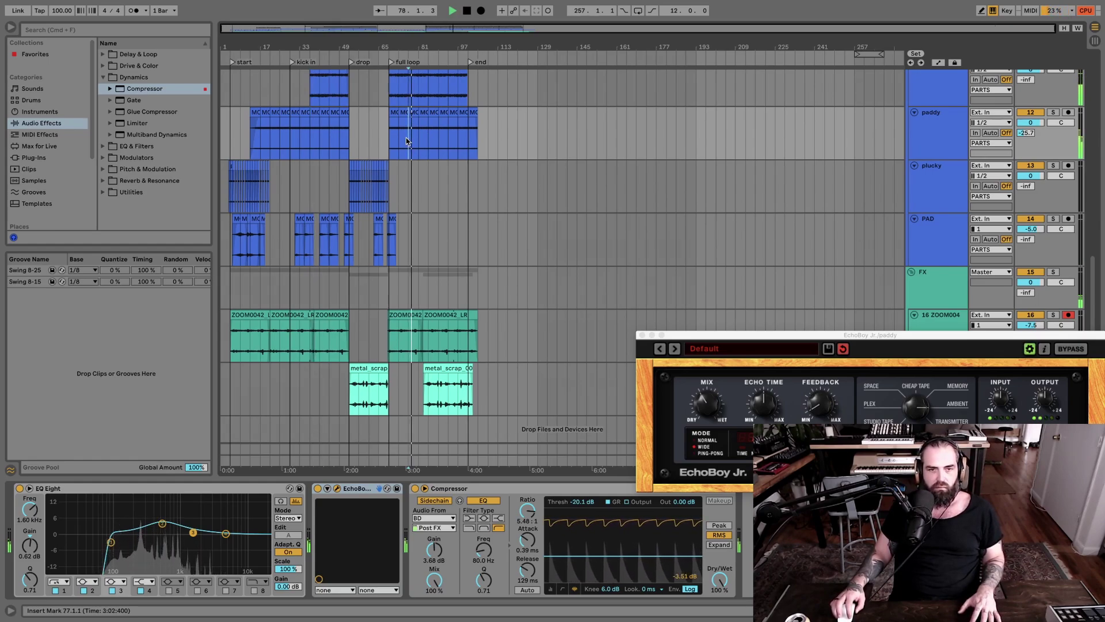
{"action": "scroll", "coordinate": [406, 138], "scroll_direction": "up", "scroll_amount": 2}
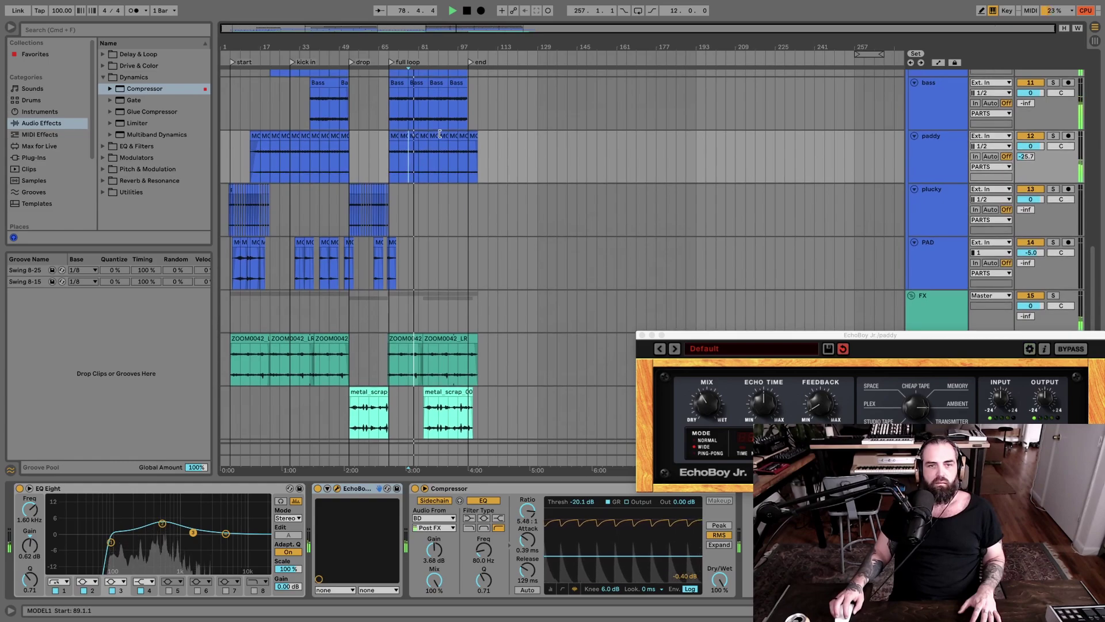
{"action": "left_click", "coordinate": [448, 162]}
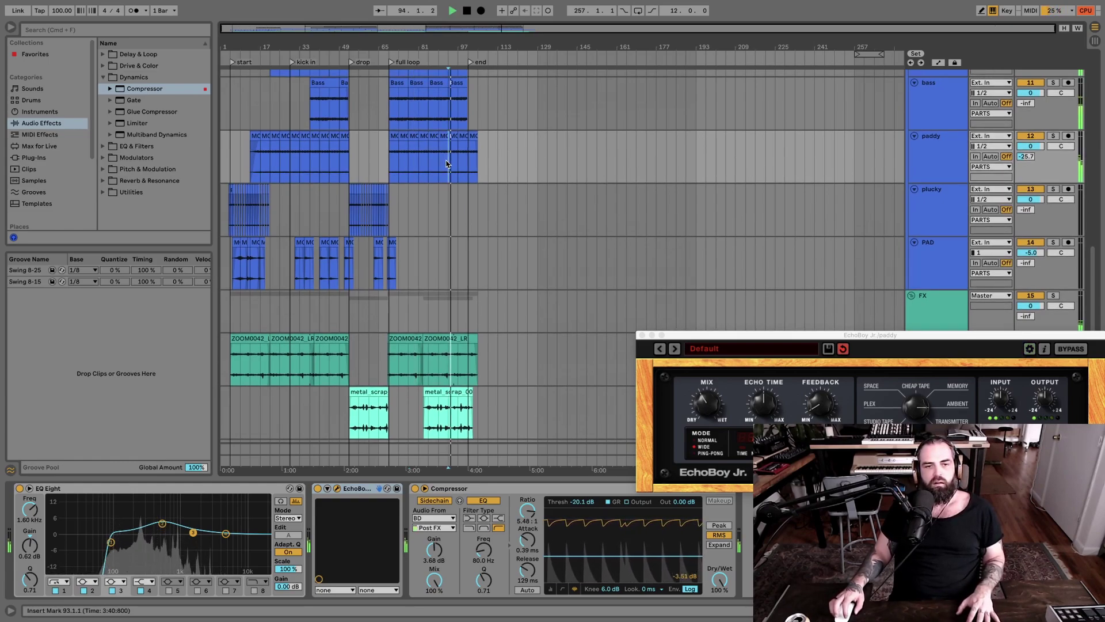
{"action": "key", "text": "space"}
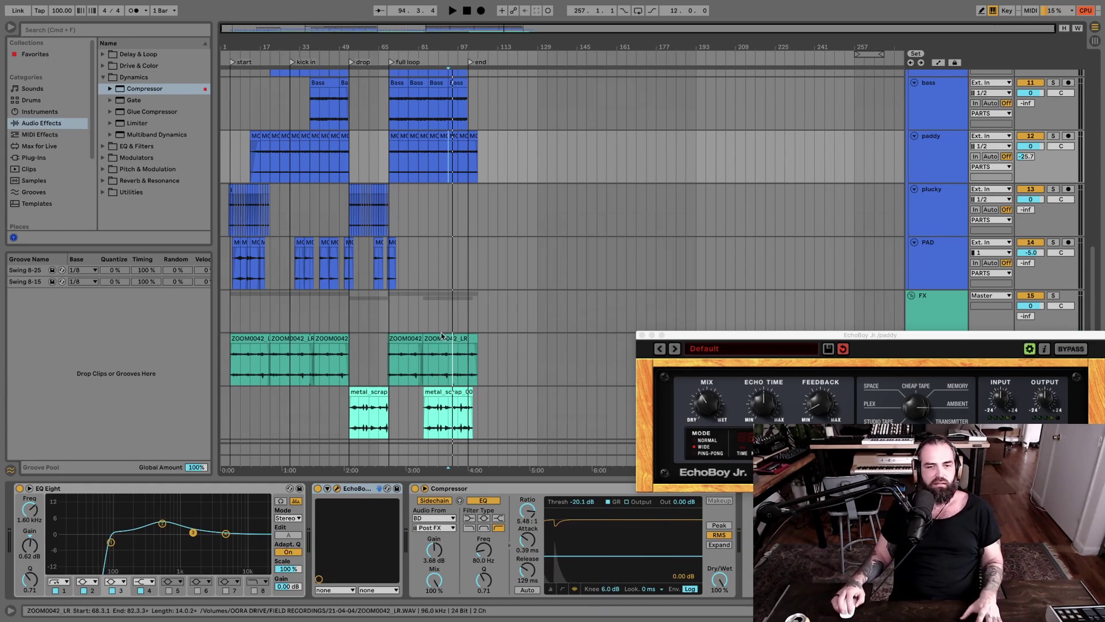
Step: Move the EchoBoy Jr. window out of the way and raise the 16 ZOOM0042_LR track's volume to -2.6 in the Session mixer during playback
{"action": "left_click_drag", "start_coordinate": [703, 332], "coordinate": [809, 495]}
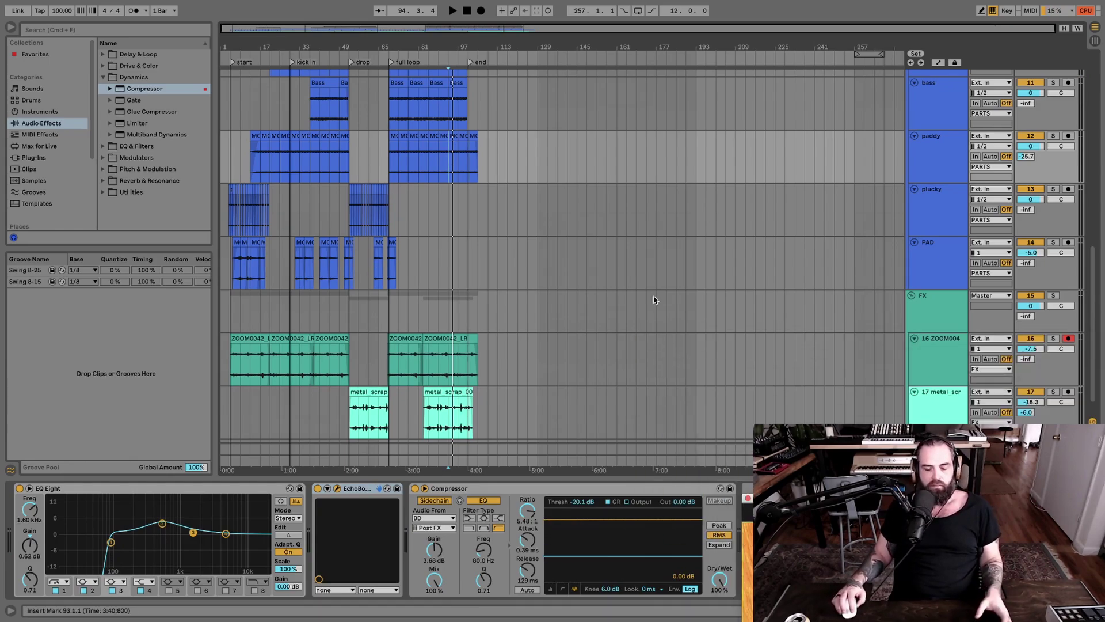
{"action": "key", "text": "Tab"}
{"action": "key", "text": "space"}
{"action": "scroll", "coordinate": [748, 311], "scroll_direction": "right", "scroll_amount": 5}
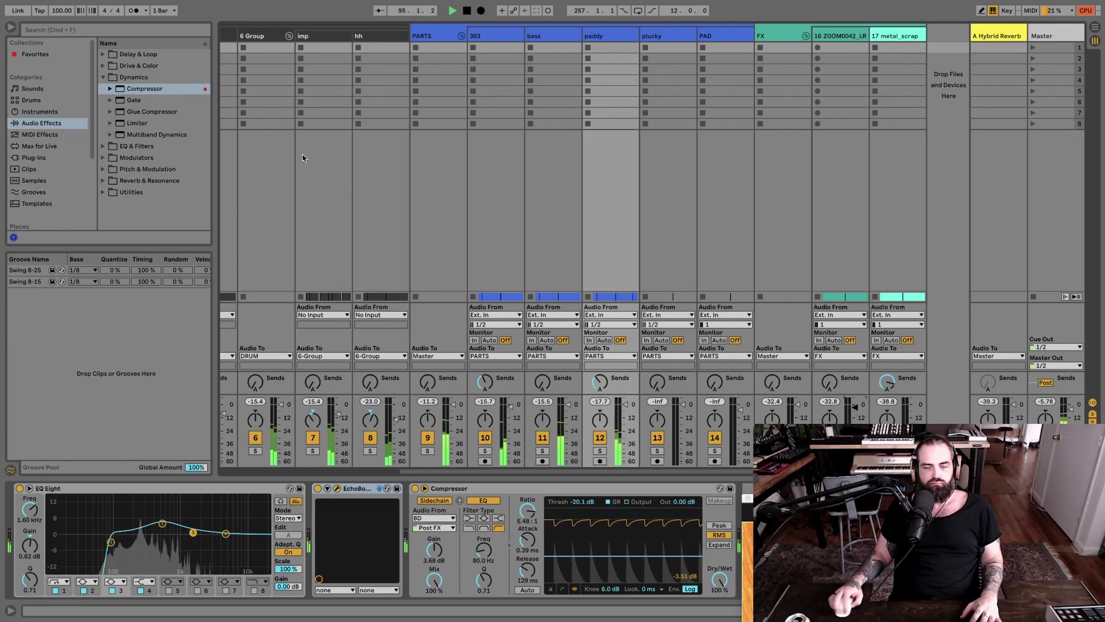
{"action": "key", "text": "Tab"}
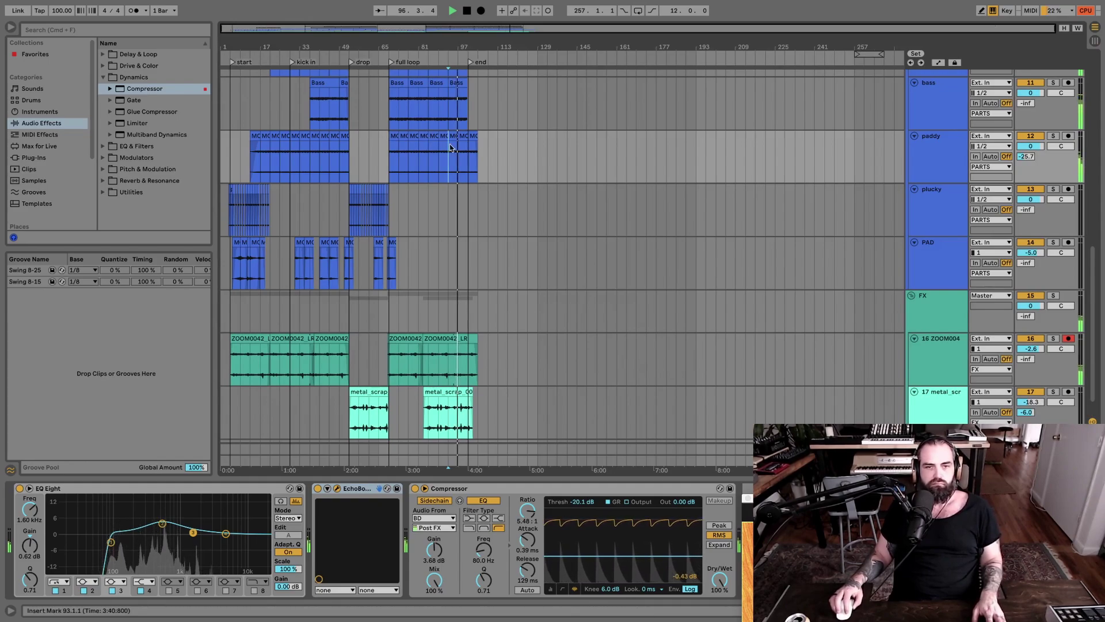
Step: Stop playback to look over the full loop section between bars 69 and 101, and close the EchoBoy Jr. window
{"action": "scroll", "coordinate": [465, 156], "scroll_direction": "up", "scroll_amount": 5}
{"action": "key", "text": "space"}
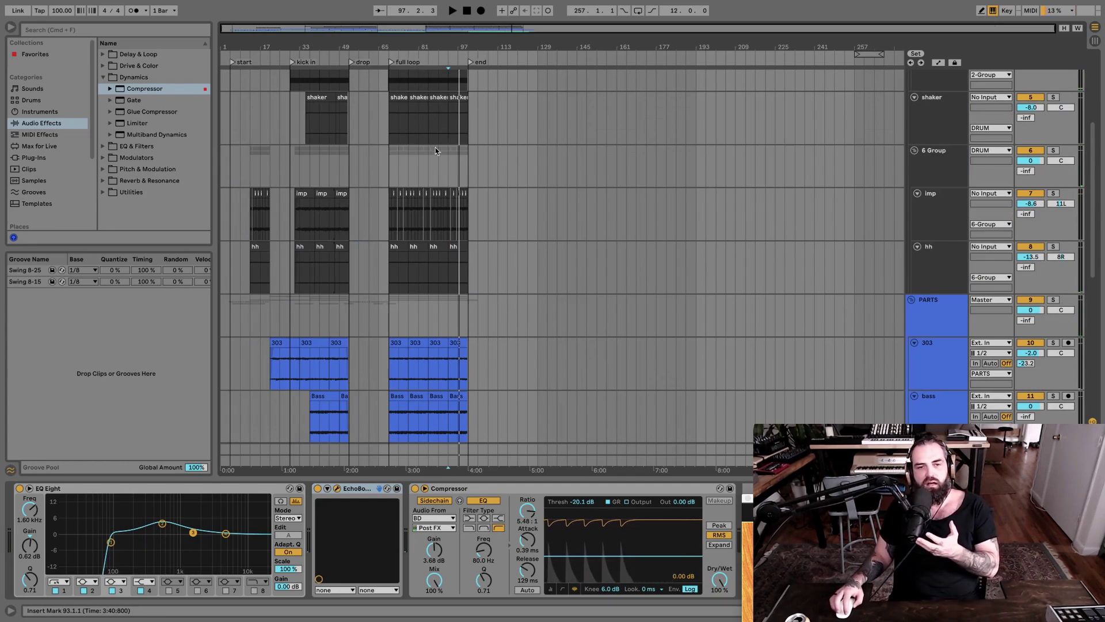
{"action": "left_click_drag", "start_coordinate": [406, 43], "coordinate": [406, 147]}
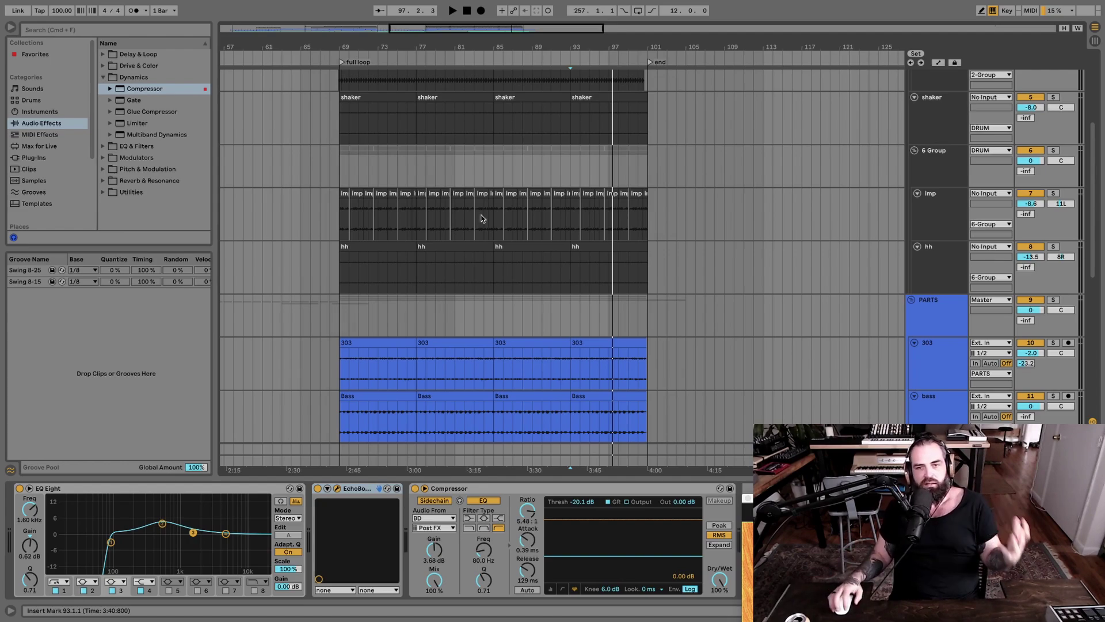
{"action": "left_click_drag", "start_coordinate": [398, 44], "coordinate": [398, 10]}
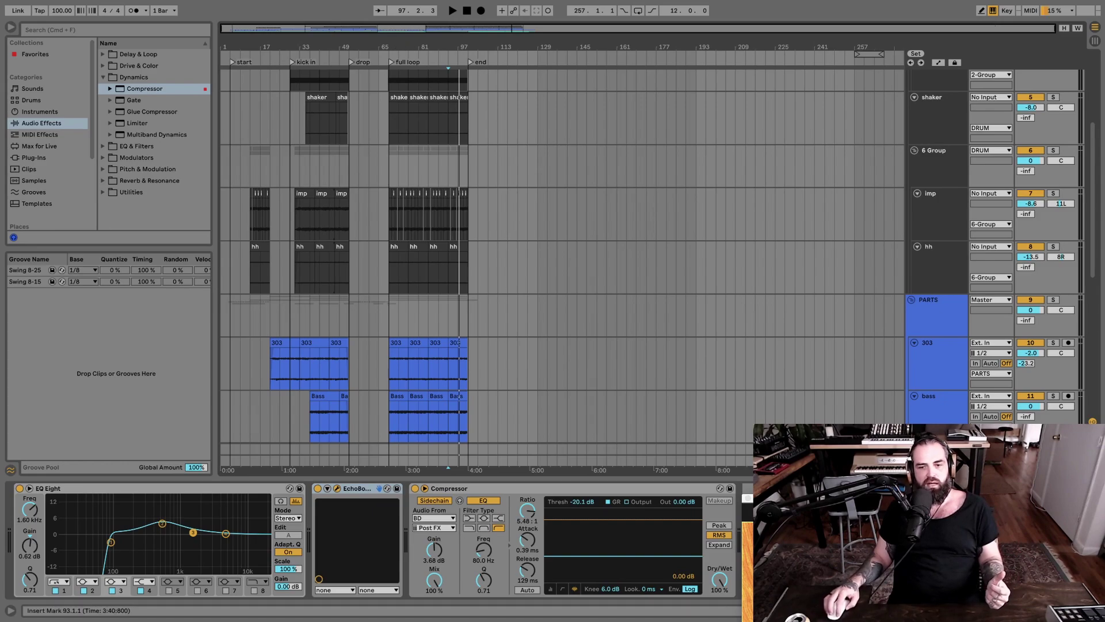
{"action": "left_click", "coordinate": [748, 498]}
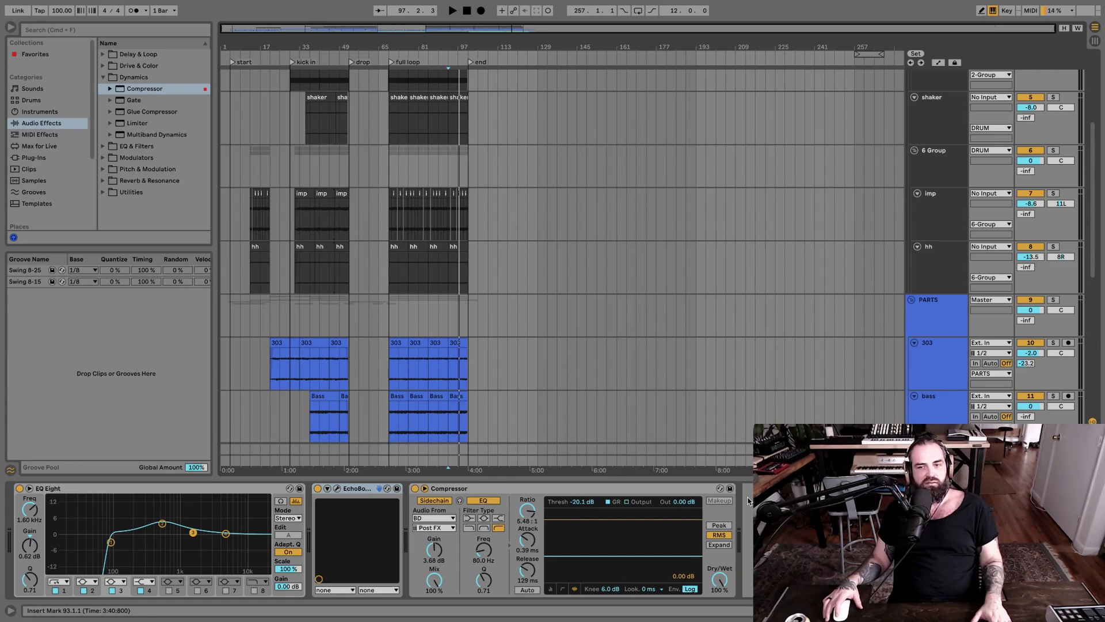
Step: Play the full loop section from bar 73 and set the Master volume to -10.0 dB in the Session mixer during playback
{"action": "left_click", "coordinate": [396, 166]}
{"action": "key", "text": "space"}
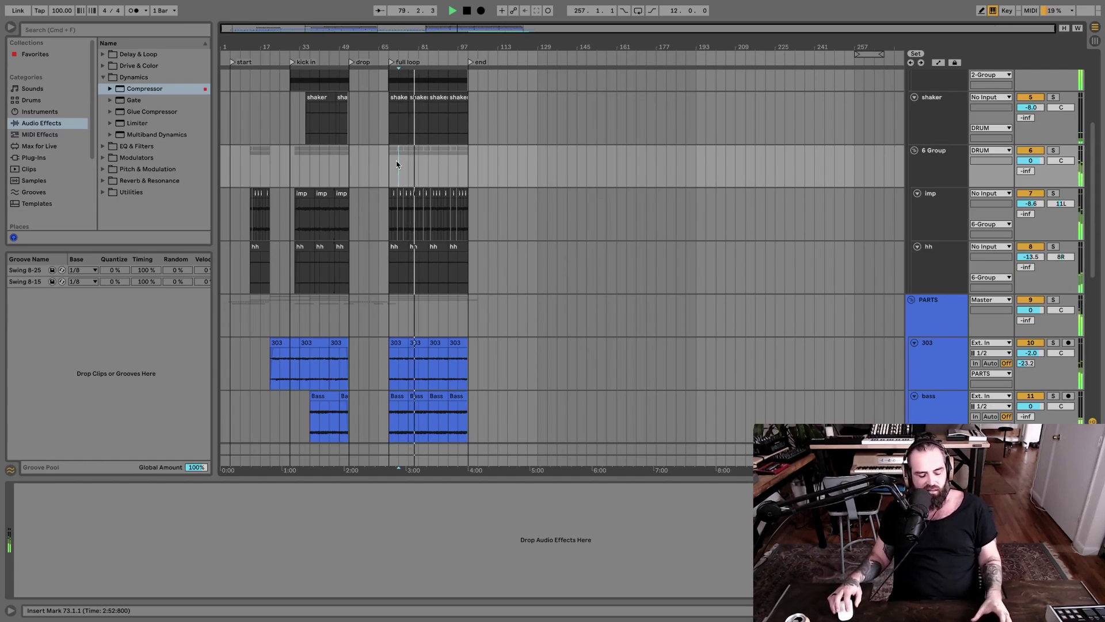
{"action": "key", "text": "Tab"}
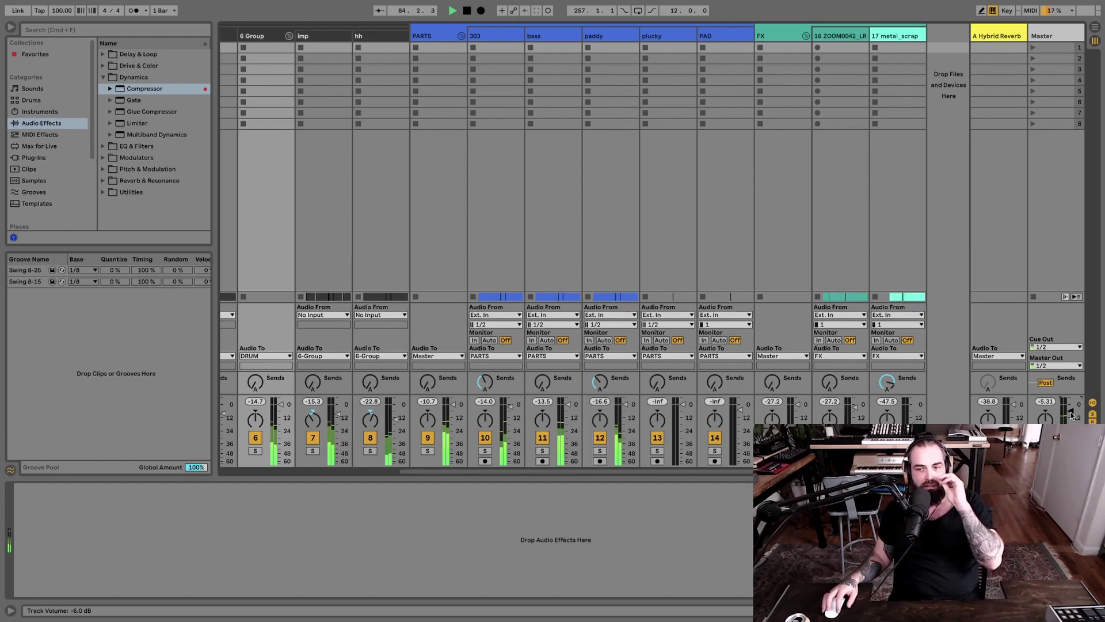
{"action": "left_click_drag", "start_coordinate": [1071, 412], "coordinate": [1071, 417]}
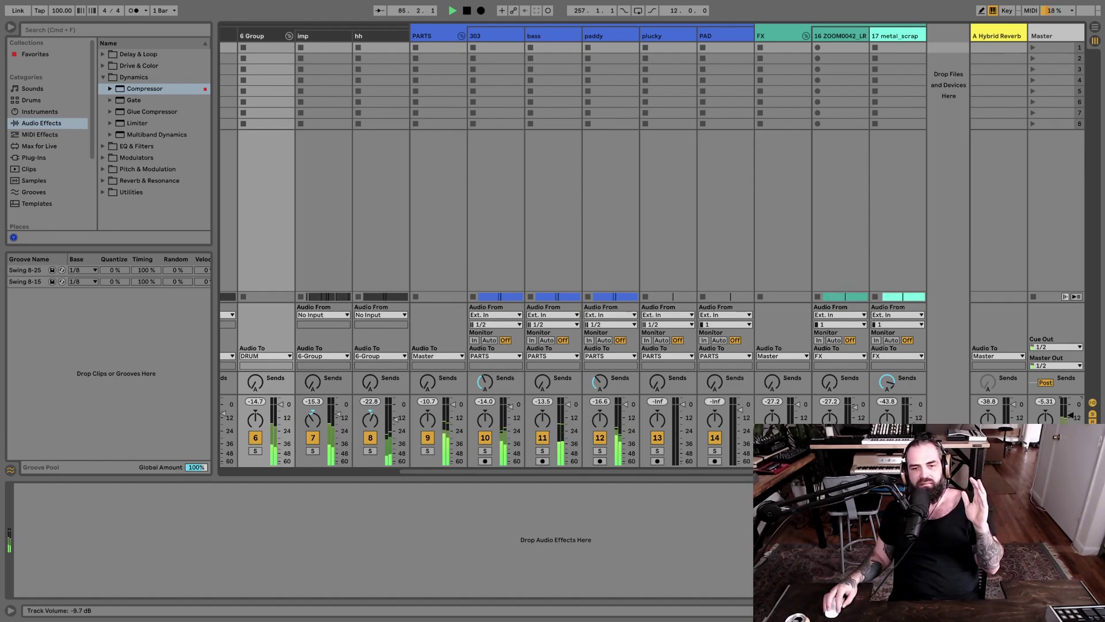
{"action": "left_click_drag", "start_coordinate": [1071, 416], "coordinate": [1071, 418]}
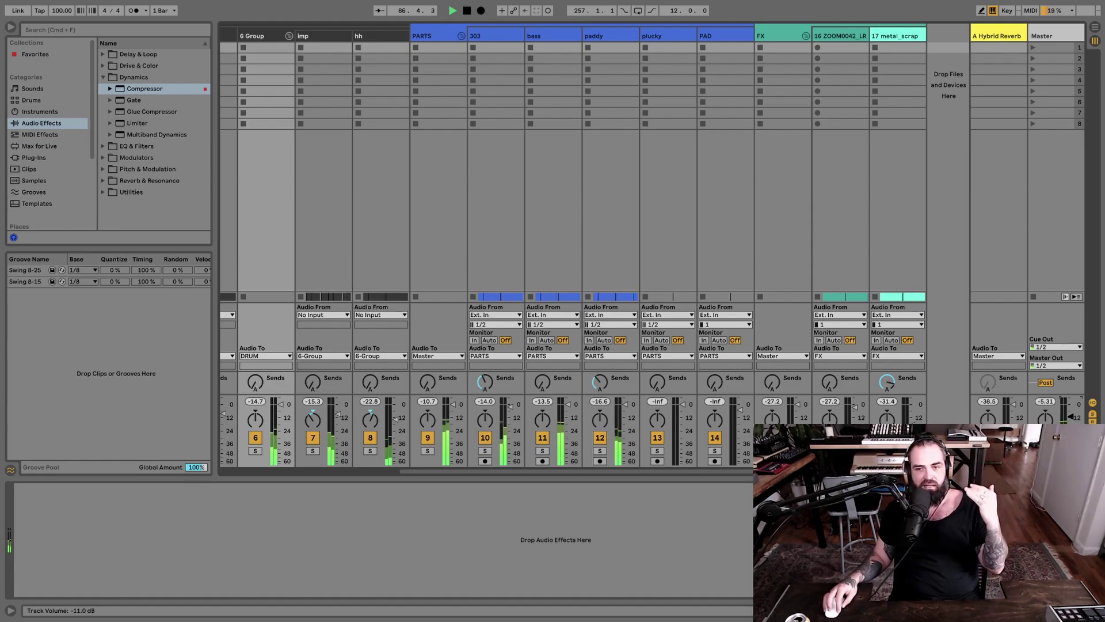
{"action": "left_click_drag", "start_coordinate": [1070, 418], "coordinate": [1071, 416]}
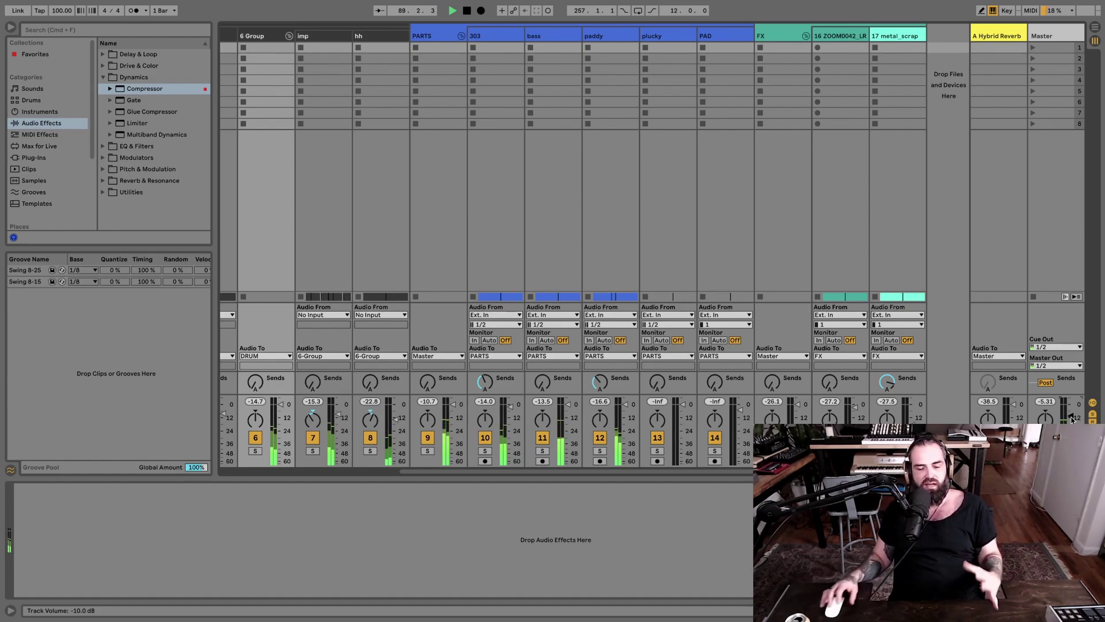
Step: Check the drum channel levels in the mixer, return to the arrangement and replay the full loop from bar 69
{"action": "scroll", "coordinate": [307, 427], "scroll_direction": "left", "scroll_amount": 5}
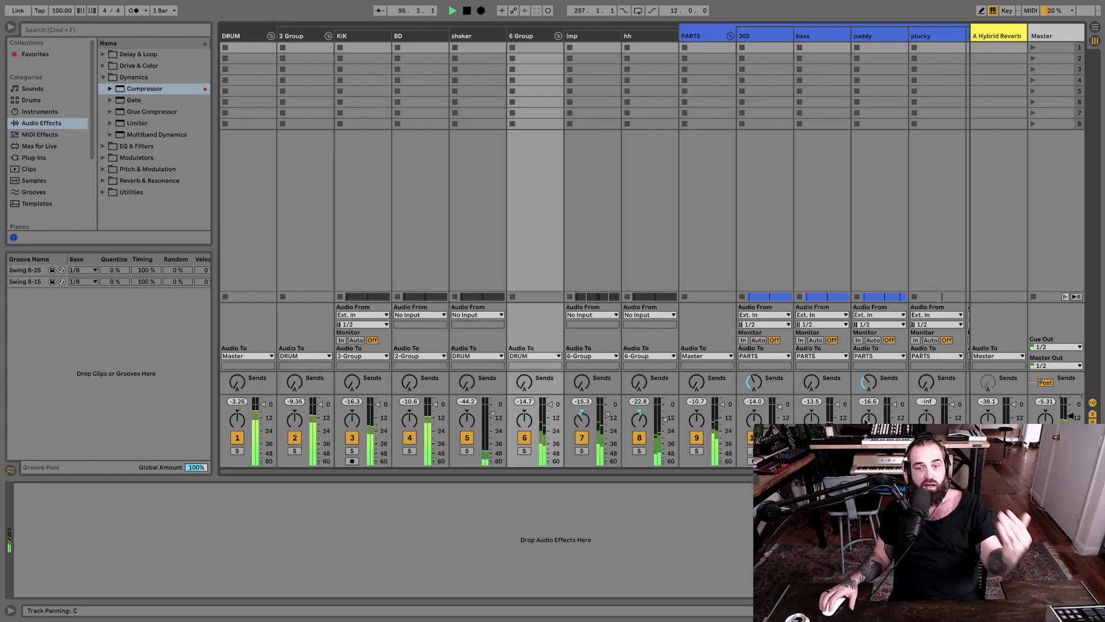
{"action": "key", "text": "Tab"}
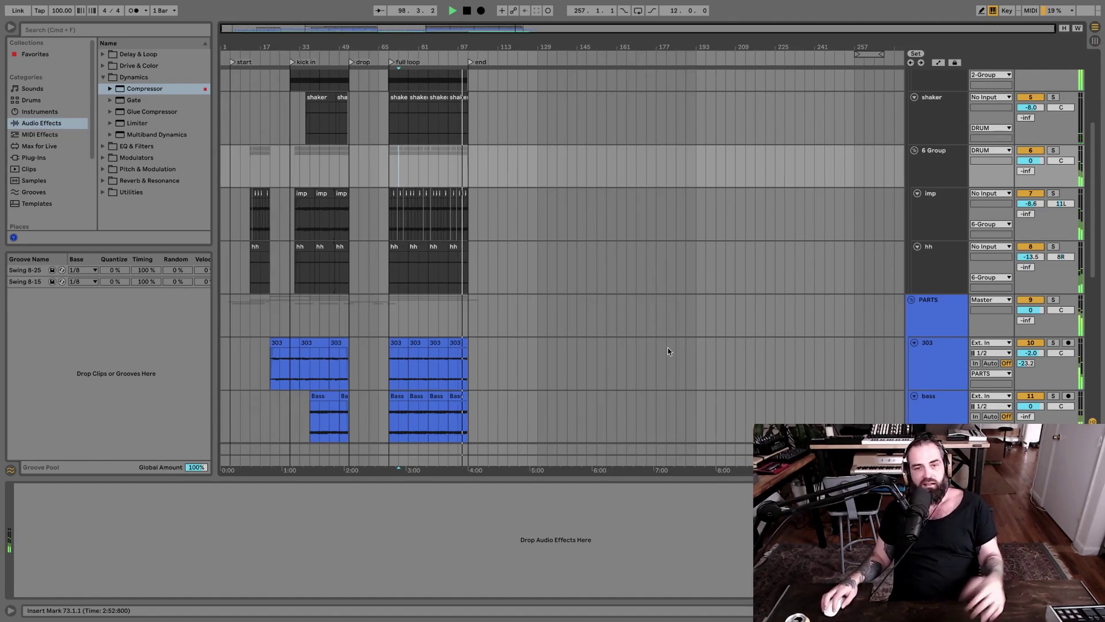
{"action": "key", "text": "space"}
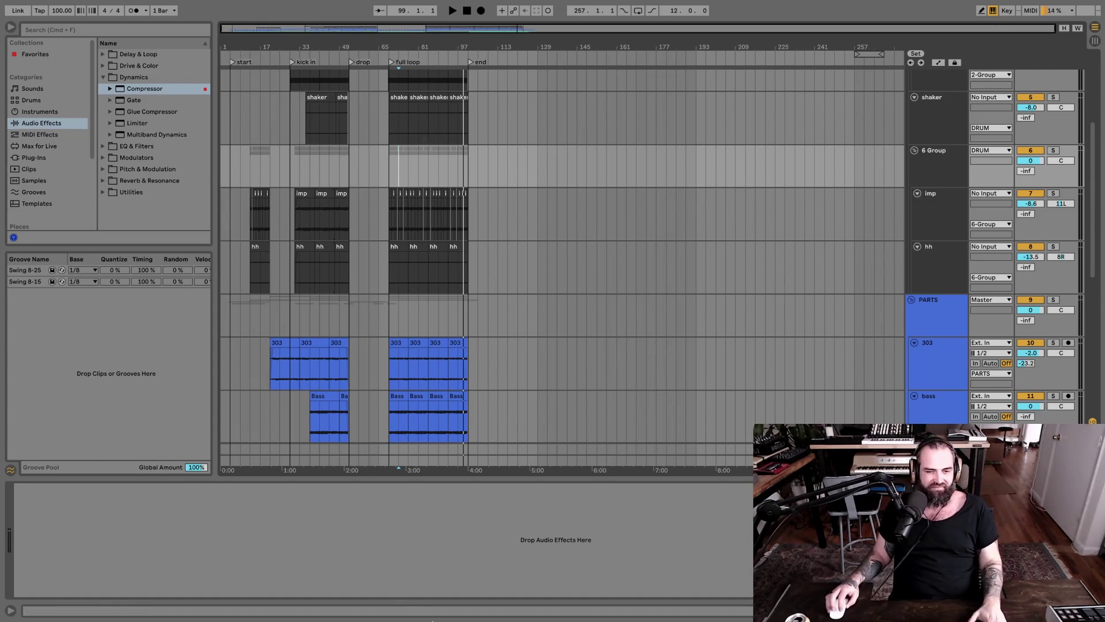
{"action": "left_click", "coordinate": [392, 270]}
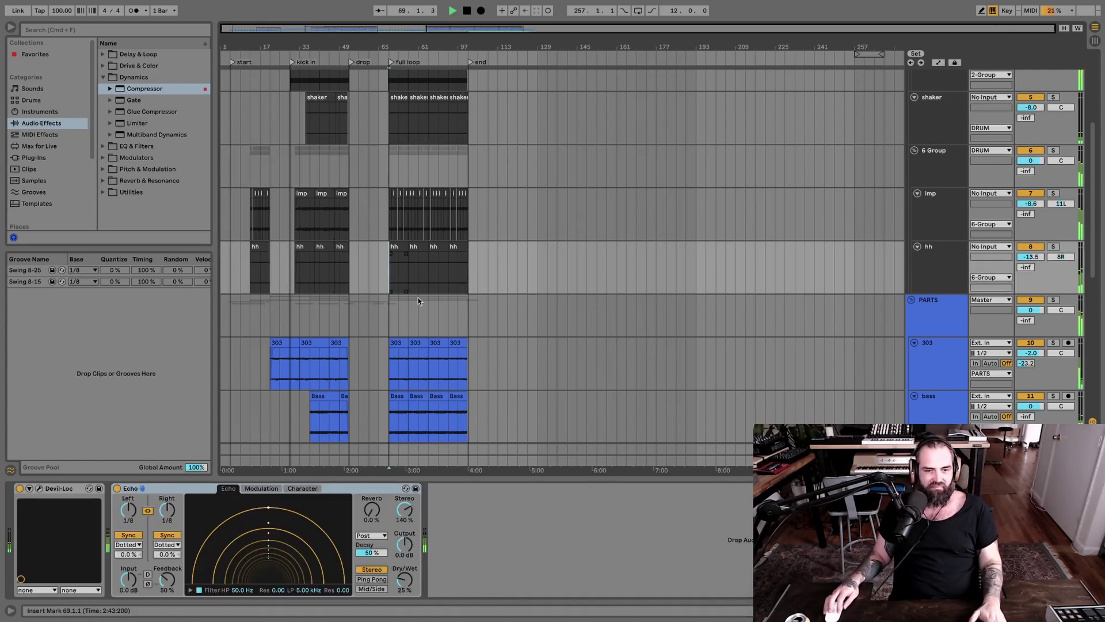
{"action": "key", "text": "space"}
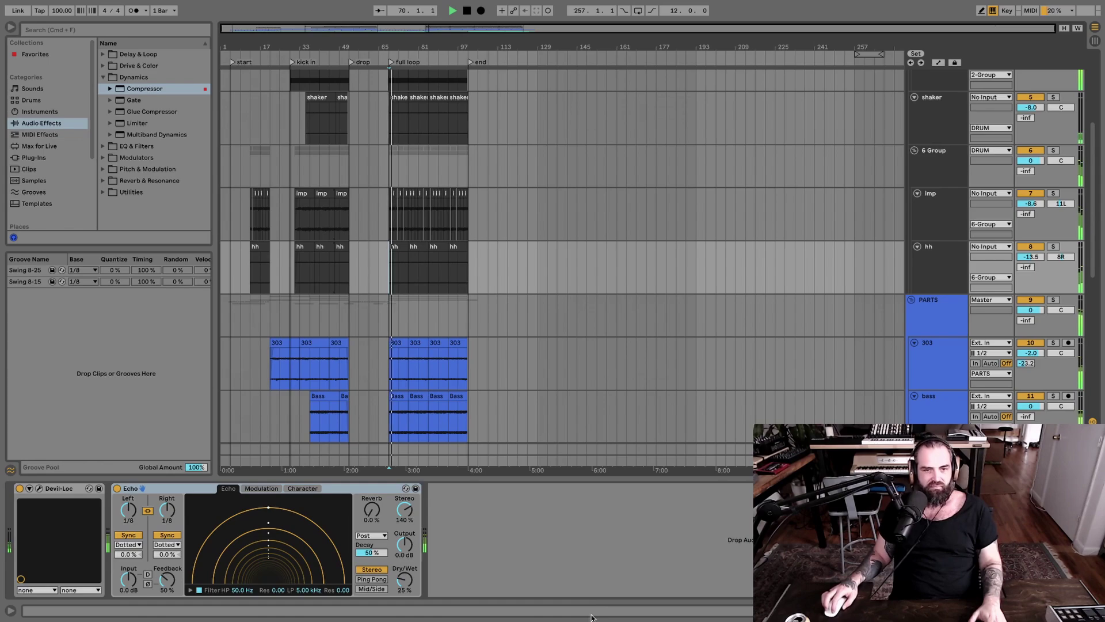